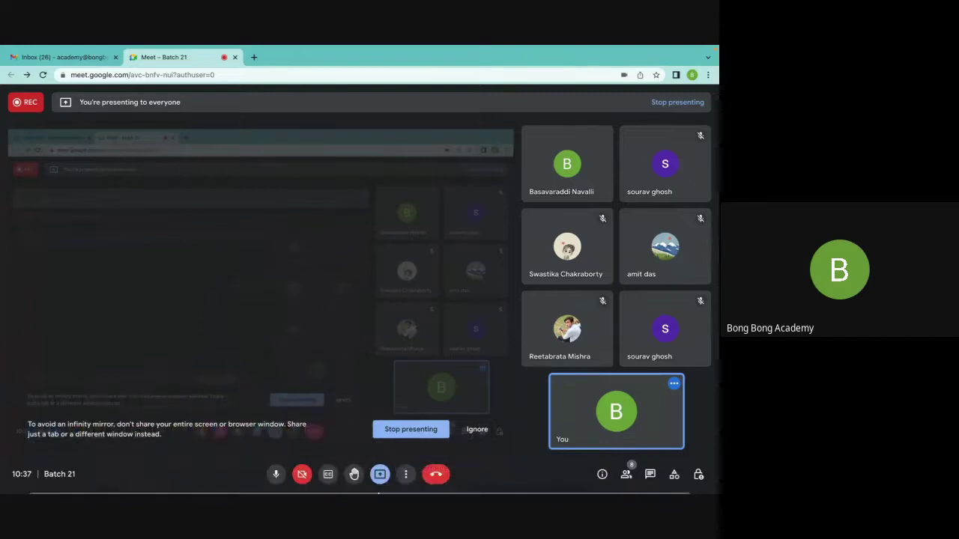
Switch to the blank Excel workbook and enter 10 in cell B3 and 20 in cell C3
{"action": "left_click", "coordinate": [516, 471]}
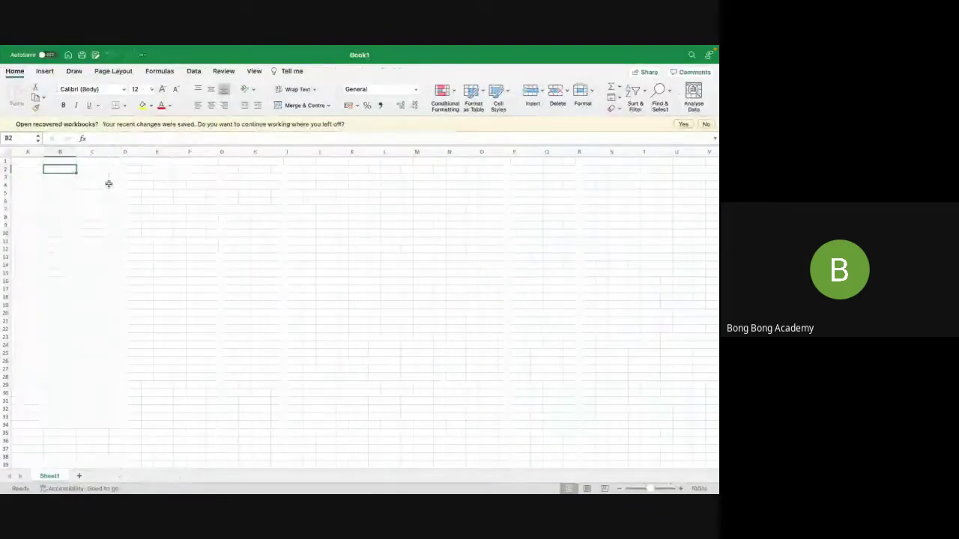
{"action": "left_click", "coordinate": [59, 186]}
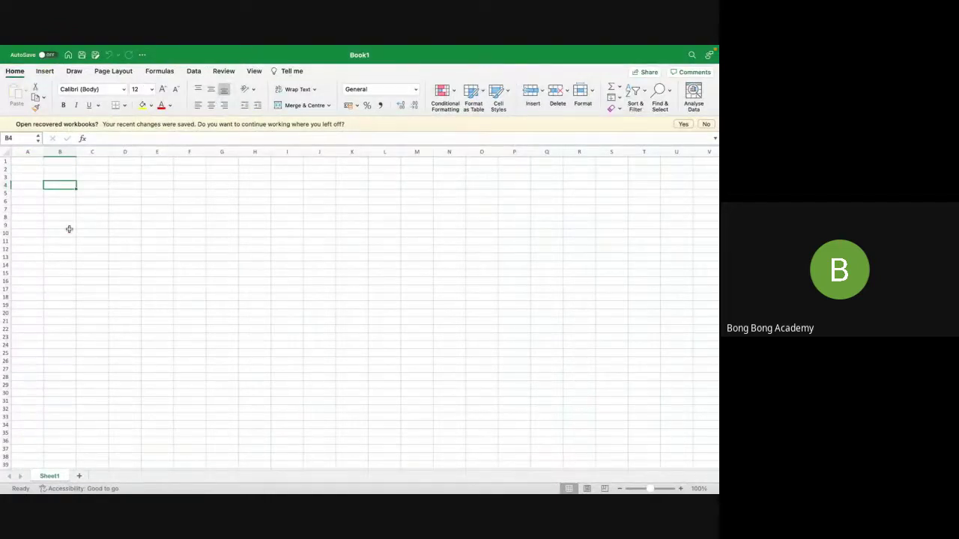
{"action": "left_click", "coordinate": [50, 176]}
{"action": "type", "text": "10"}
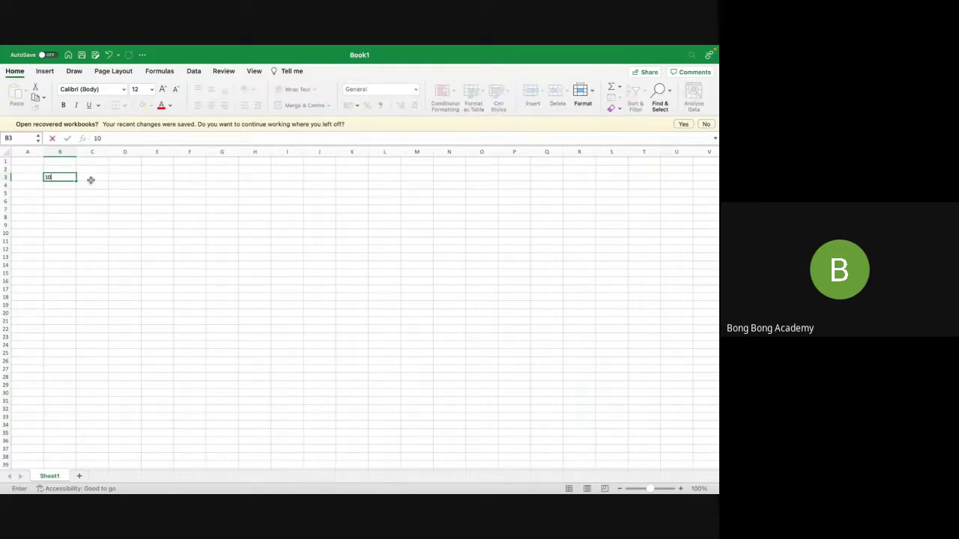
{"action": "left_click", "coordinate": [90, 180]}
{"action": "type", "text": "20"}
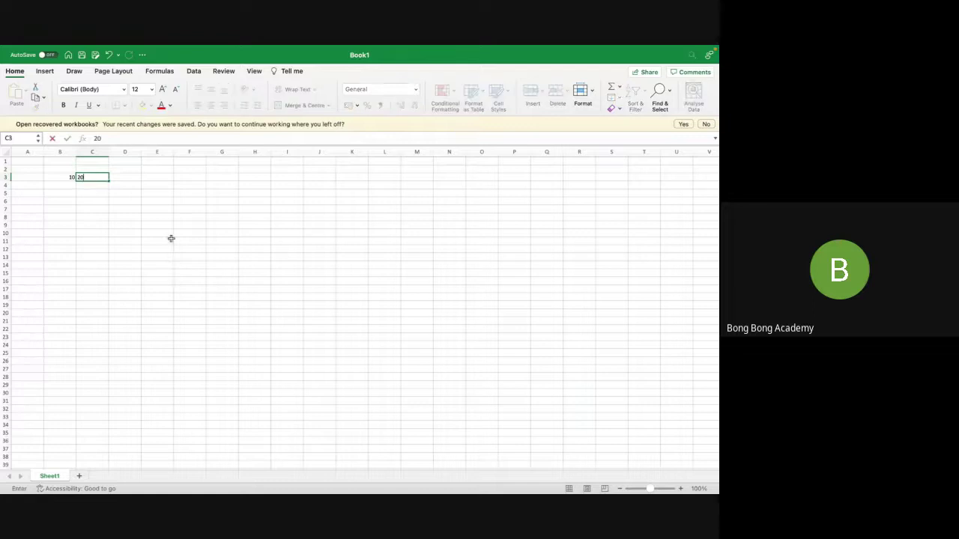
{"action": "left_click", "coordinate": [157, 240]}
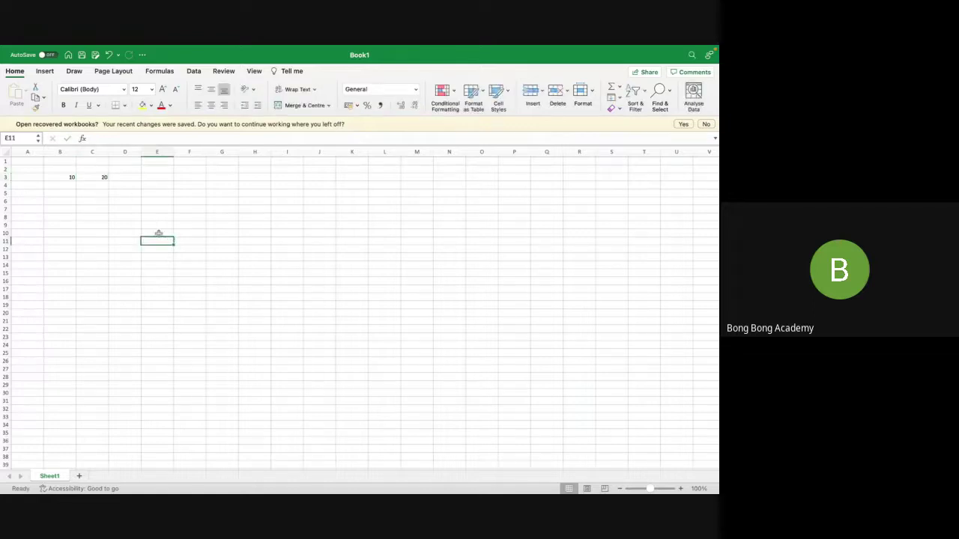
{"action": "left_click", "coordinate": [105, 179]}
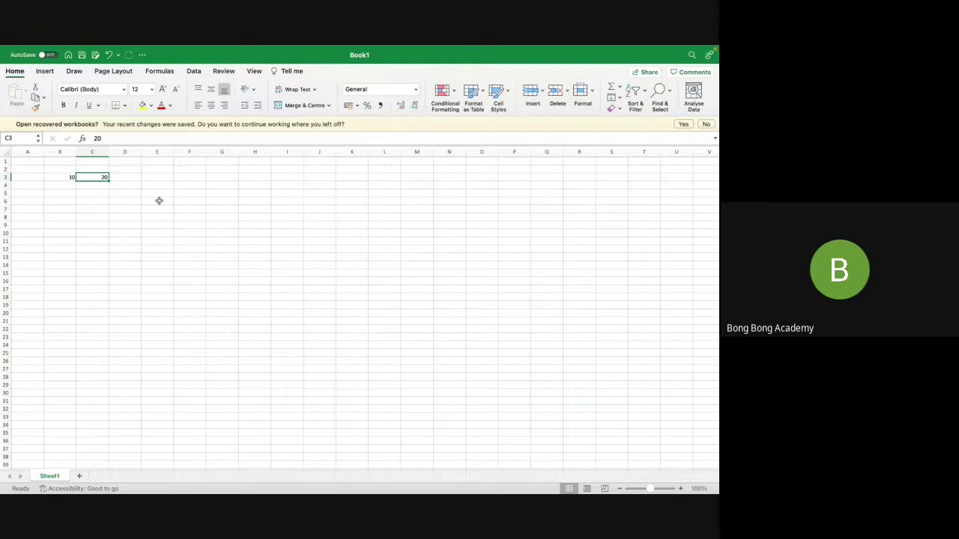
{"action": "left_click", "coordinate": [185, 194]}
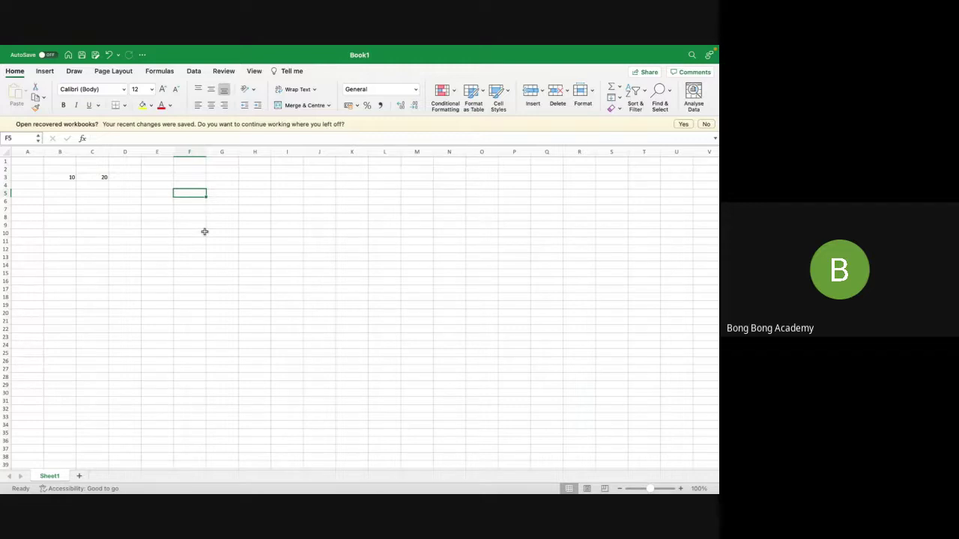
{"action": "left_click", "coordinate": [67, 177]}
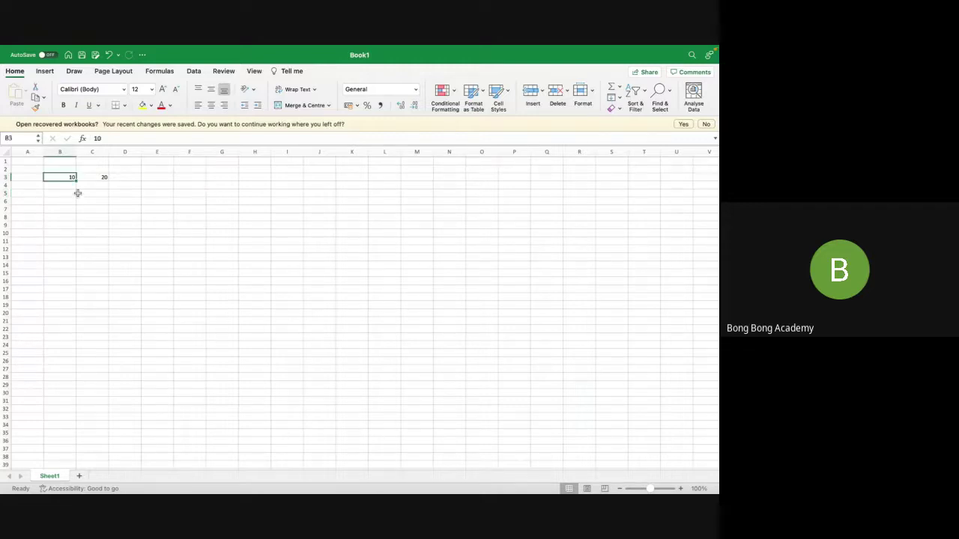
{"action": "left_click", "coordinate": [124, 199]}
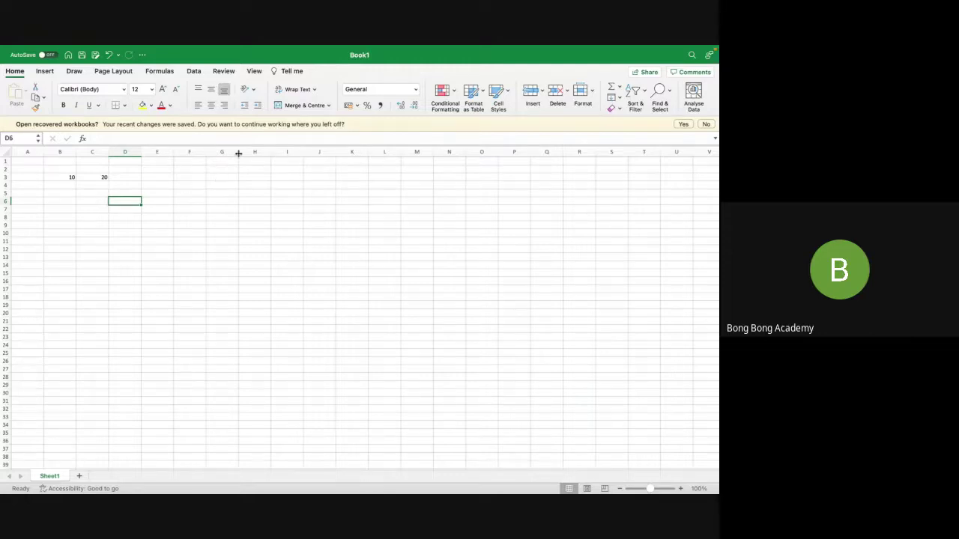
Widen column G to about six times its default width
{"action": "left_click_drag", "start_coordinate": [238, 152], "coordinate": [402, 158]}
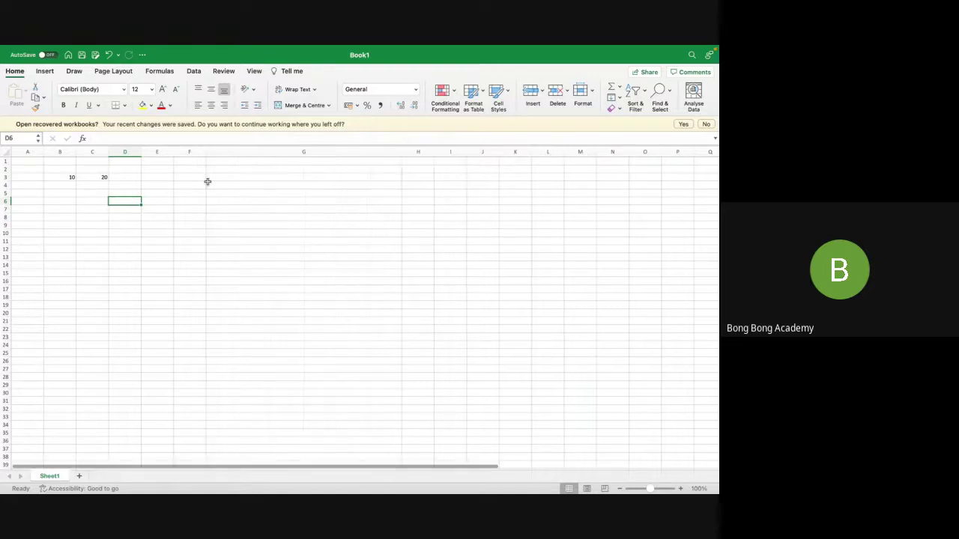
{"action": "left_click", "coordinate": [129, 176]}
{"action": "left_click_drag", "start_coordinate": [141, 152], "coordinate": [161, 152]}
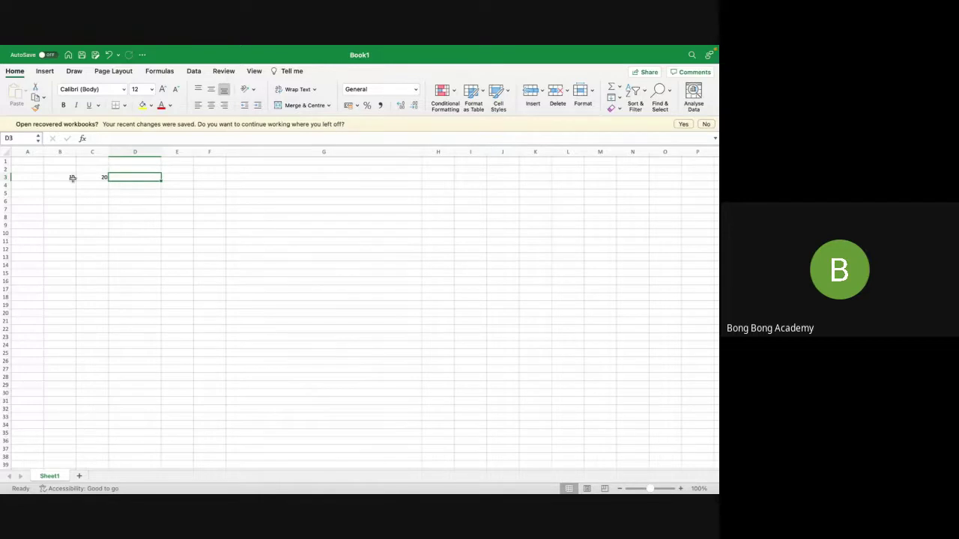
{"action": "double_click", "coordinate": [137, 177]}
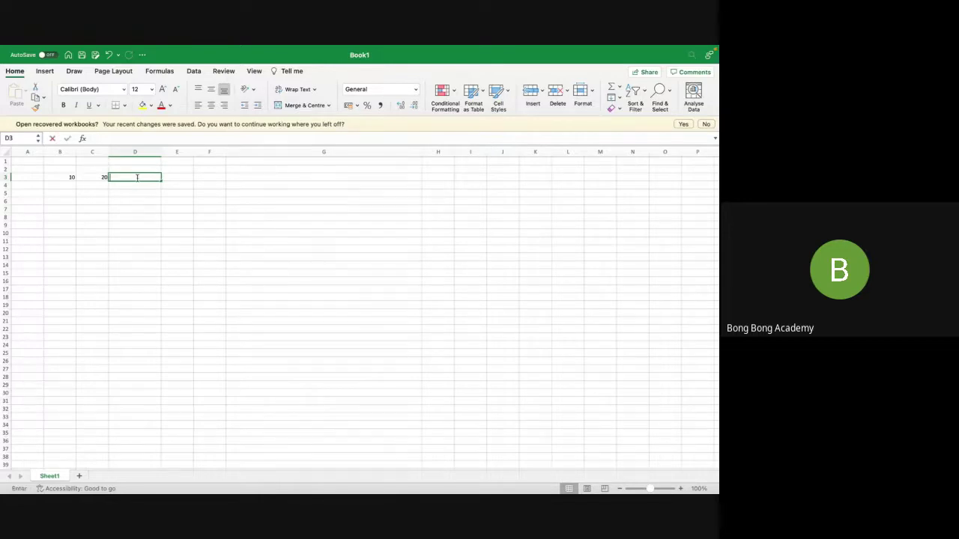
{"action": "type", "text": "Consi"}
{"action": "key", "text": "BackSpace"}
{"action": "key", "text": "BackSpace"}
{"action": "key", "text": "BackSpace"}
{"action": "key", "text": "BackSpace"}
{"action": "key", "text": "BackSpace"}
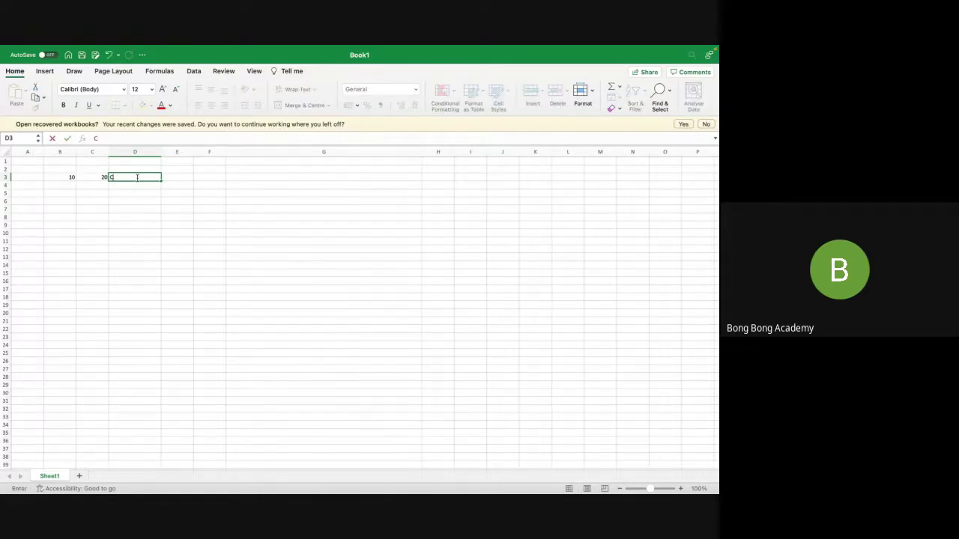
{"action": "left_click", "coordinate": [127, 201]}
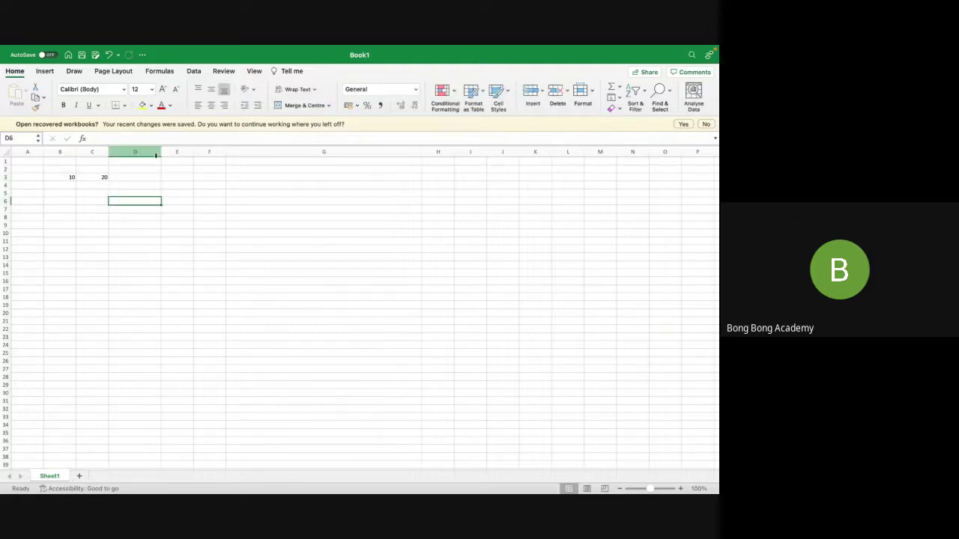
{"action": "left_click_drag", "start_coordinate": [156, 155], "coordinate": [142, 152]}
{"action": "left_click", "coordinate": [225, 194]}
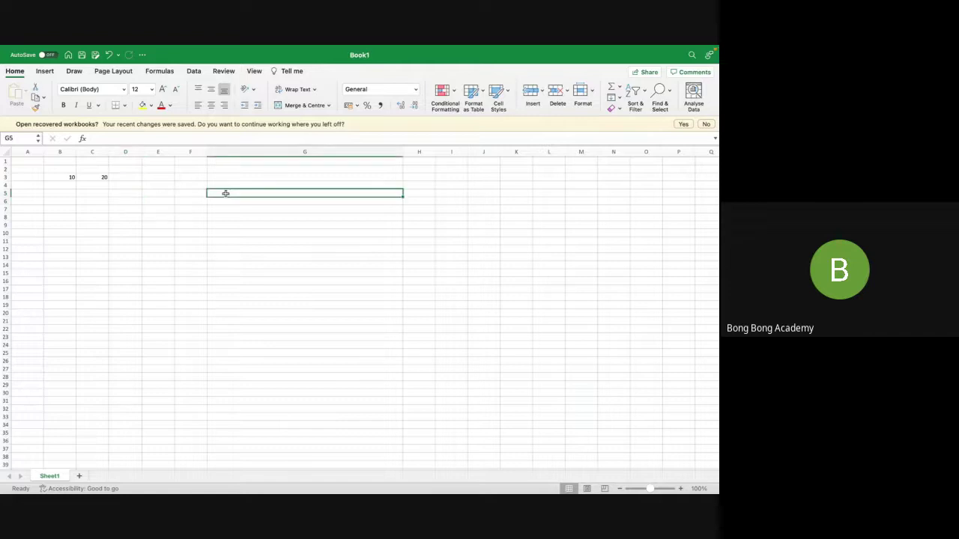
{"action": "left_click", "coordinate": [256, 236]}
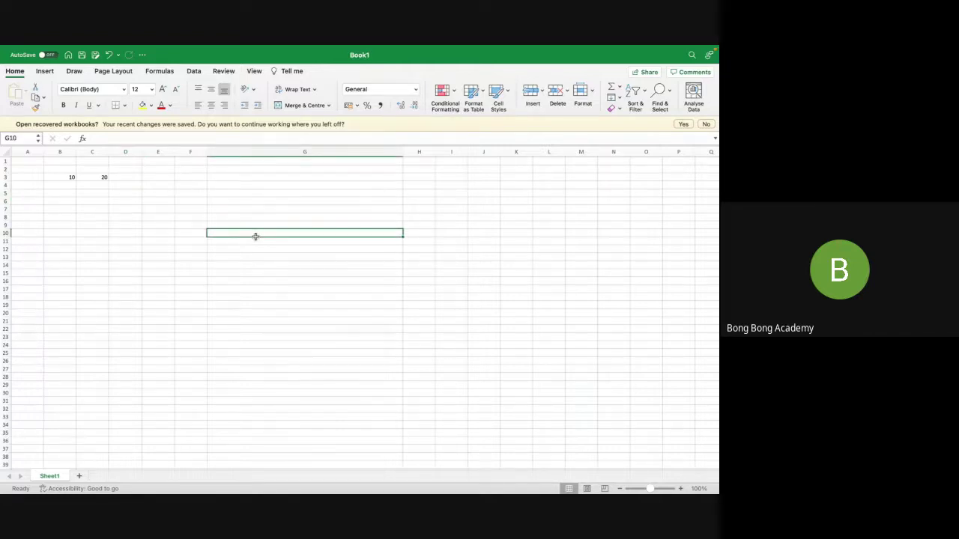
Enter the headers "Condition 1" in cell B2 and "Condition 2" in cell C2, above the two numbers
{"action": "left_click", "coordinate": [60, 164]}
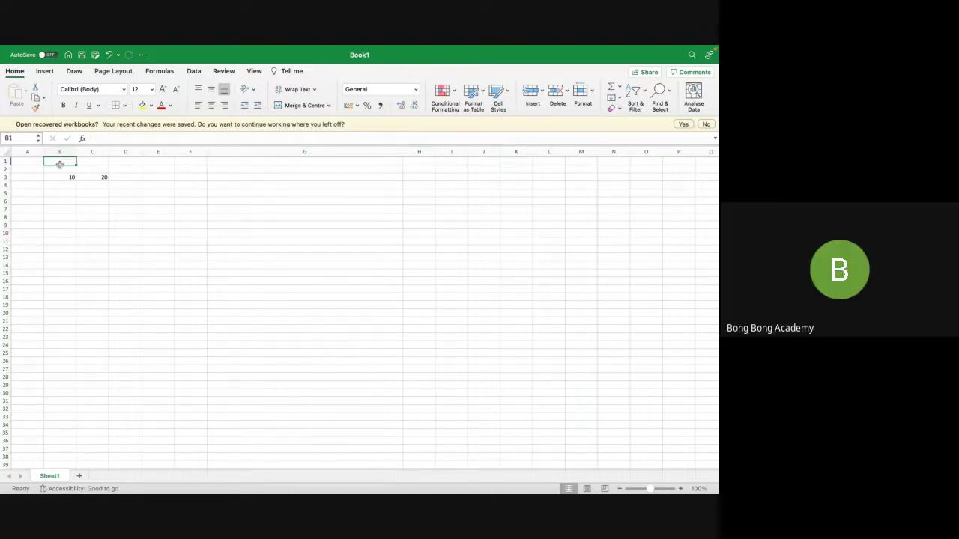
{"action": "left_click", "coordinate": [57, 169]}
{"action": "type", "text": "Conditio"}
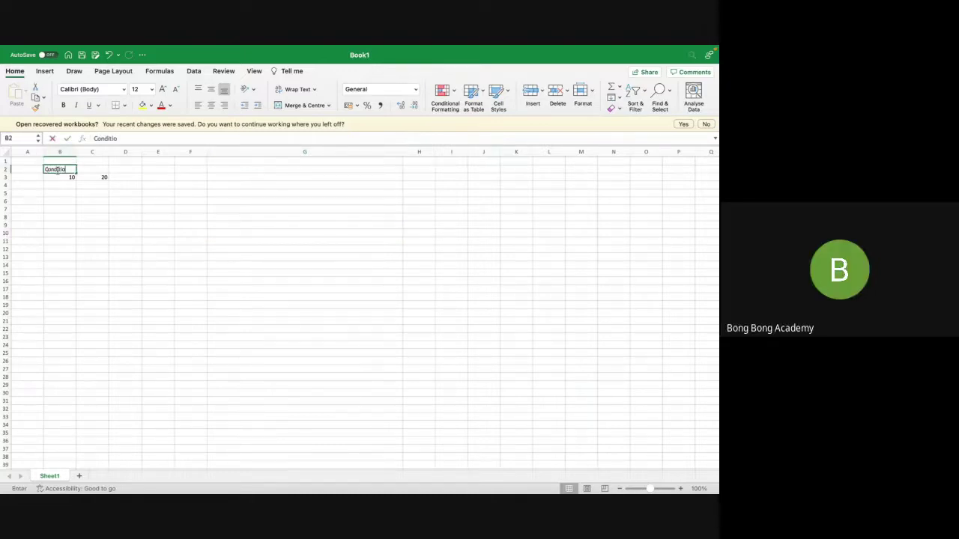
{"action": "type", "text": "n 1"}
{"action": "left_click", "coordinate": [98, 170]}
{"action": "type", "text": "Co"}
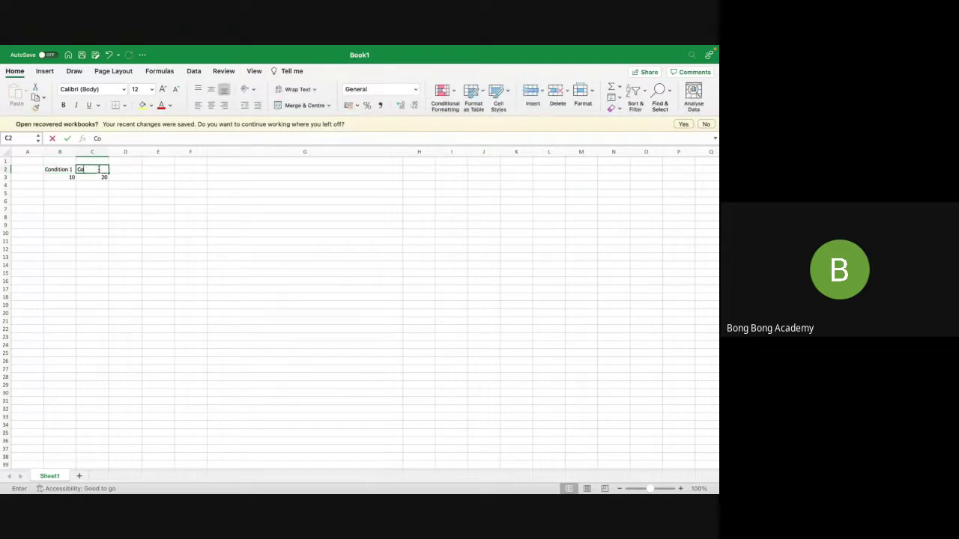
{"action": "type", "text": "nsitio"}
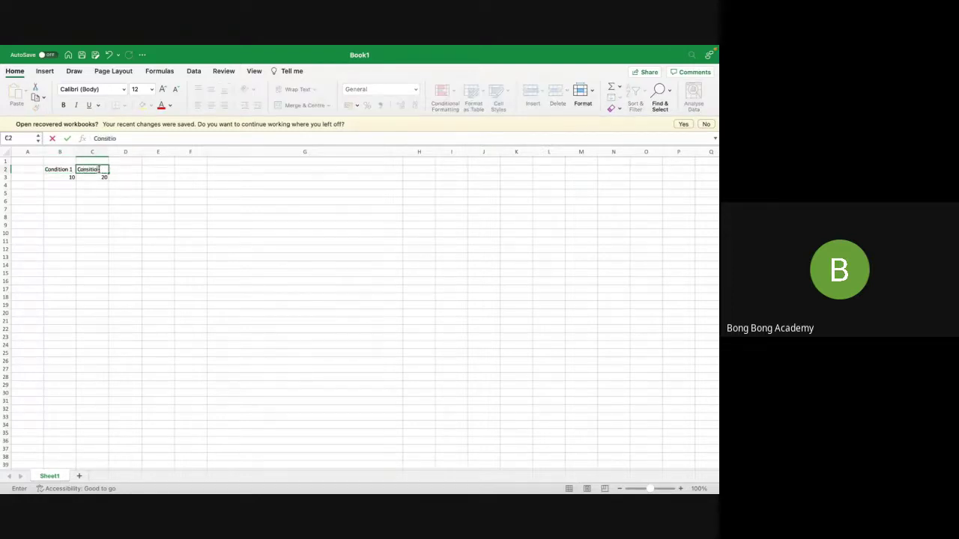
{"action": "key", "text": "BackSpace"}
{"action": "key", "text": "BackSpace"}
{"action": "key", "text": "BackSpace"}
{"action": "key", "text": "BackSpace"}
{"action": "type", "text": "ition 2"}
{"action": "left_click", "coordinate": [134, 184]}
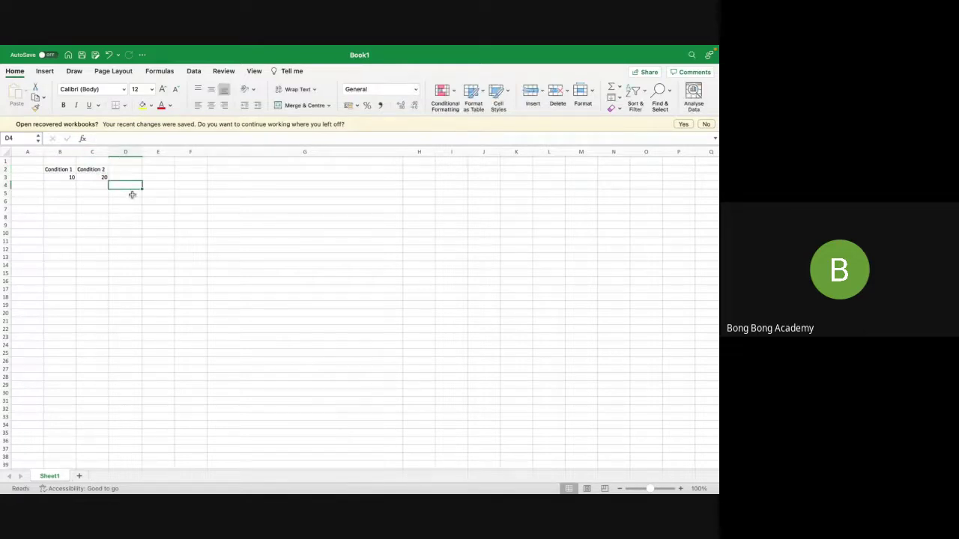
{"action": "left_click", "coordinate": [136, 168]}
{"action": "left_click", "coordinate": [54, 177]}
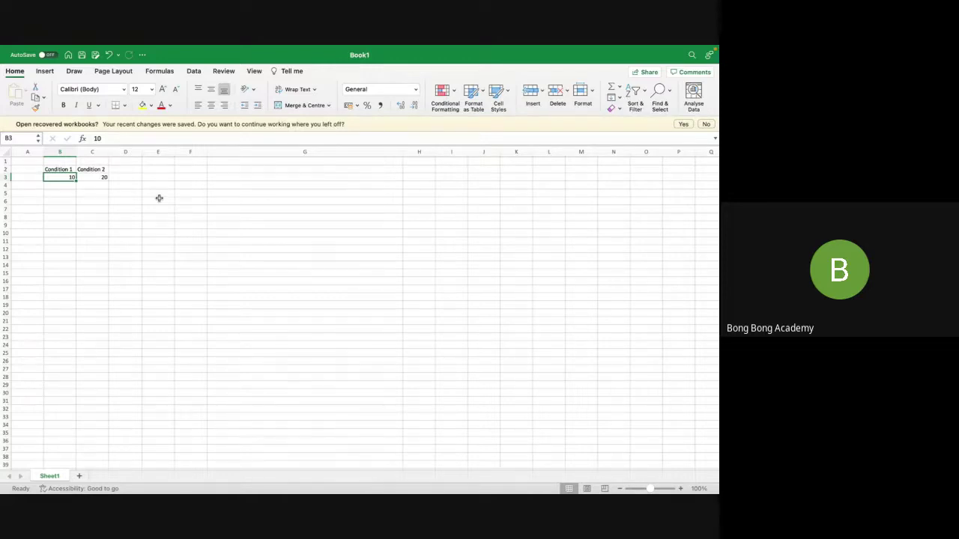
{"action": "left_click", "coordinate": [224, 180]}
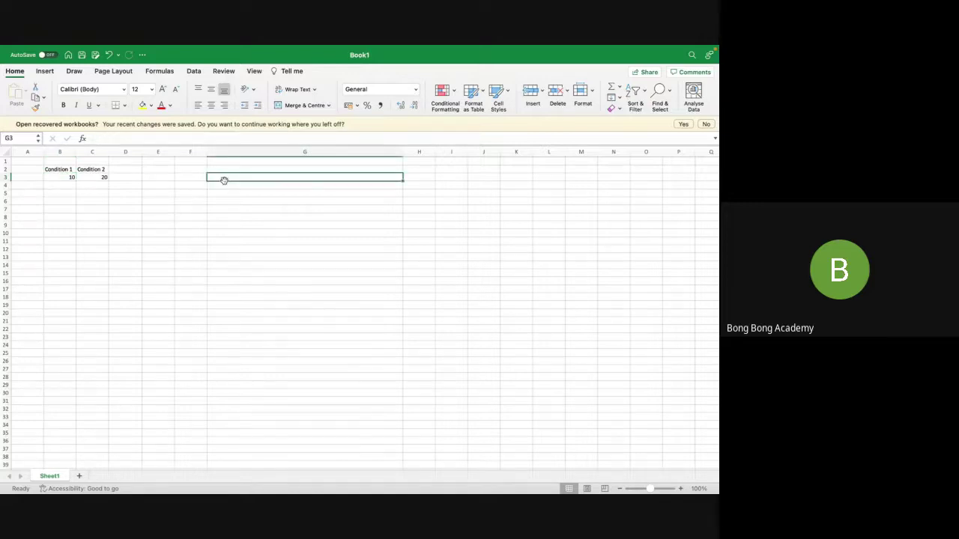
Widen the empty column D to a little under three times its width
{"action": "left_click", "coordinate": [142, 176]}
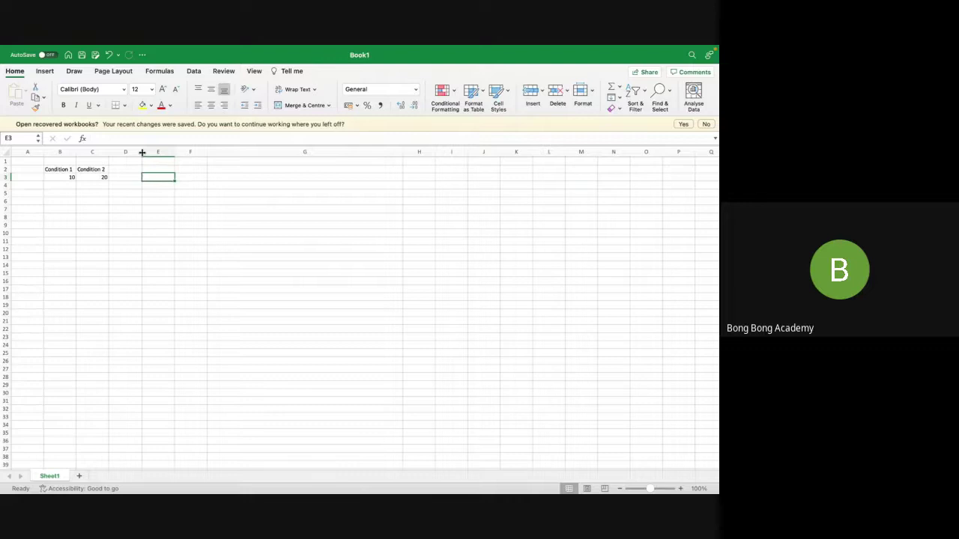
{"action": "left_click_drag", "start_coordinate": [141, 152], "coordinate": [197, 161]}
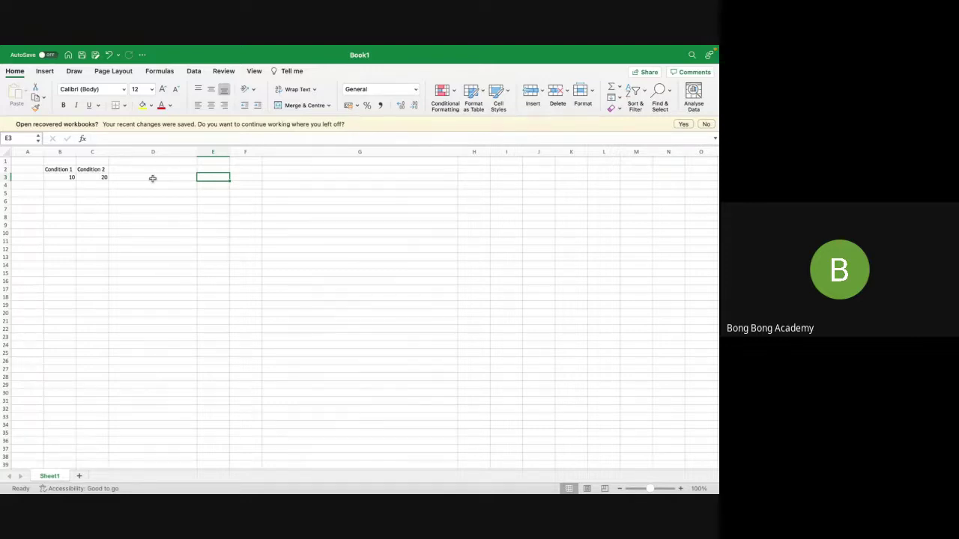
Insert a blank column between the "Condition 1" and "Condition 2" columns
{"action": "right_click", "coordinate": [92, 150]}
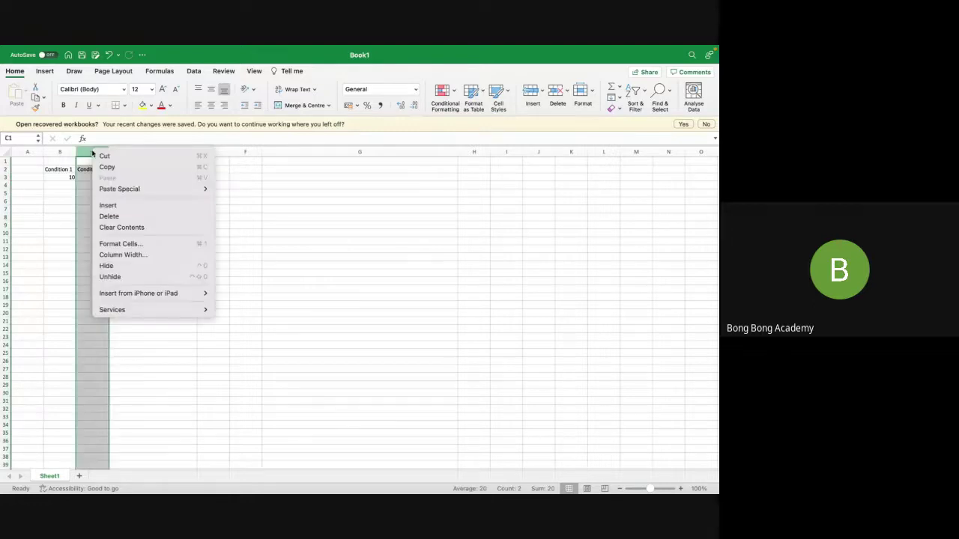
{"action": "left_click", "coordinate": [111, 206]}
{"action": "left_click", "coordinate": [107, 201]}
{"action": "left_click", "coordinate": [167, 201]}
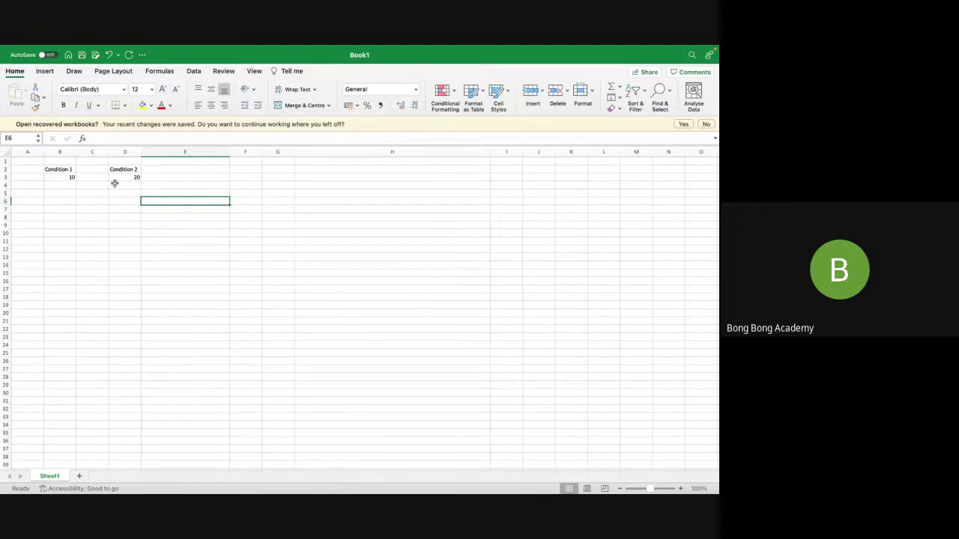
{"action": "double_click", "coordinate": [65, 177]}
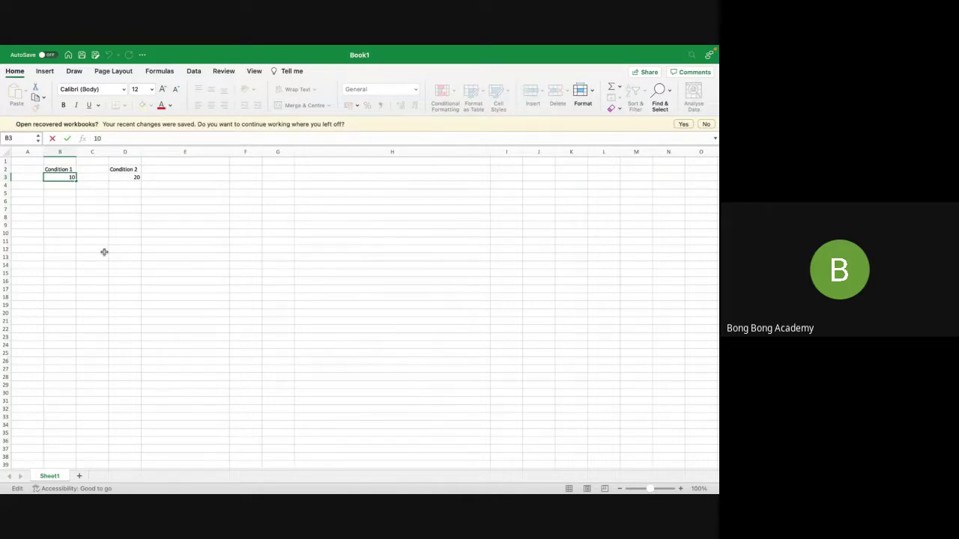
{"action": "type", "text": "<"}
{"action": "key", "text": "Escape"}
{"action": "left_click", "coordinate": [60, 225]}
{"action": "left_click", "coordinate": [29, 178]}
Enter the header "User input X" in cell A2 and widen column A slightly to fit it
{"action": "left_click", "coordinate": [24, 168]}
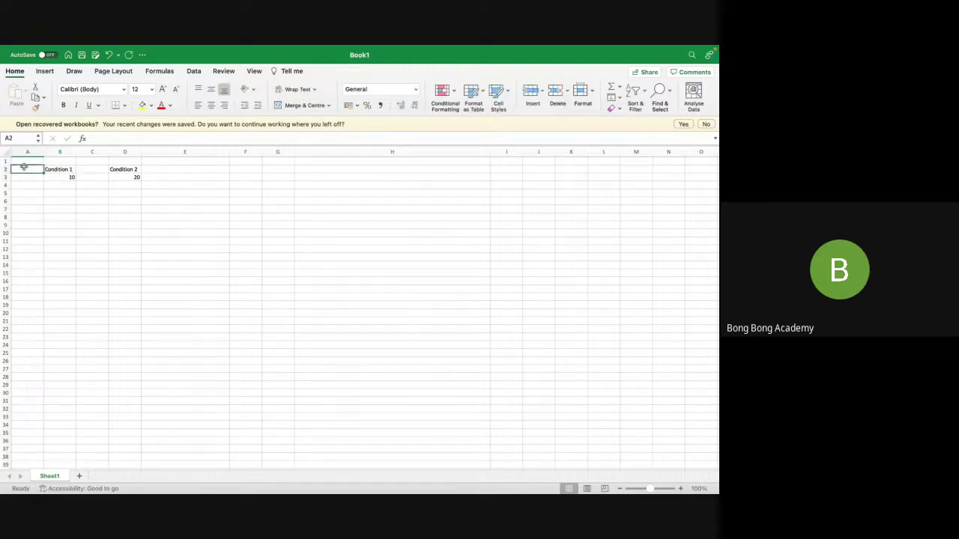
{"action": "type", "text": "User in"}
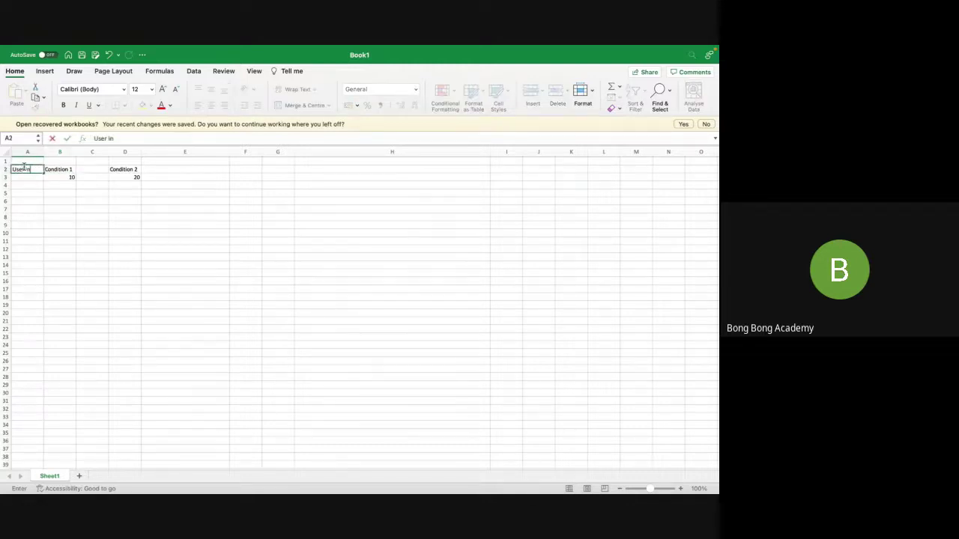
{"action": "type", "text": "put X"}
{"action": "left_click", "coordinate": [41, 152]}
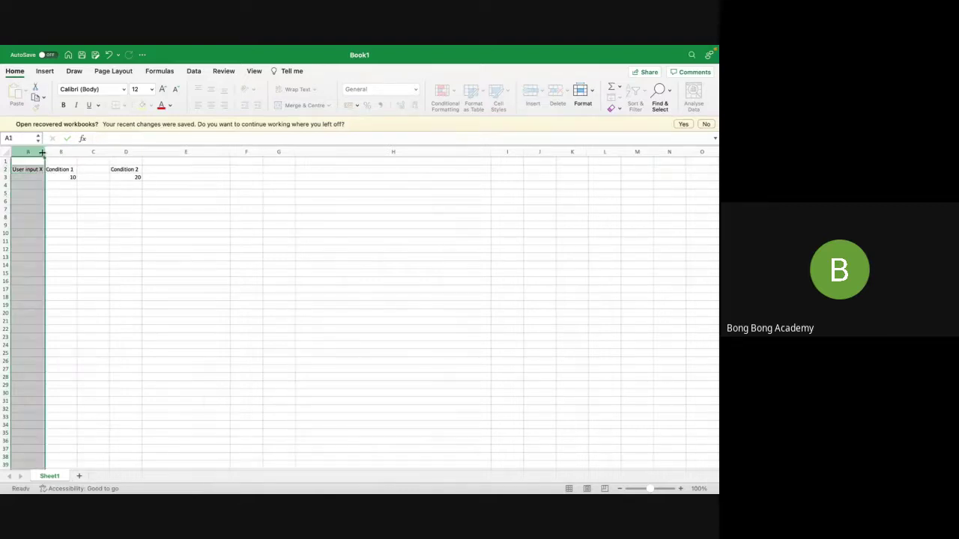
{"action": "left_click", "coordinate": [75, 208]}
Enter X in cell A3 below the user input header and change the Condition 1 value in B3 to <10
{"action": "left_click", "coordinate": [34, 177]}
{"action": "type", "text": "X"}
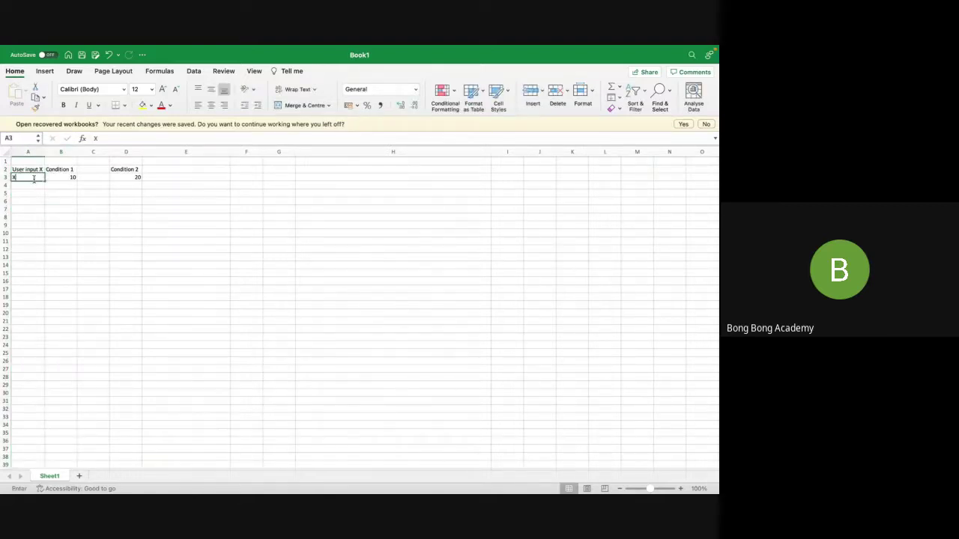
{"action": "left_click", "coordinate": [61, 194]}
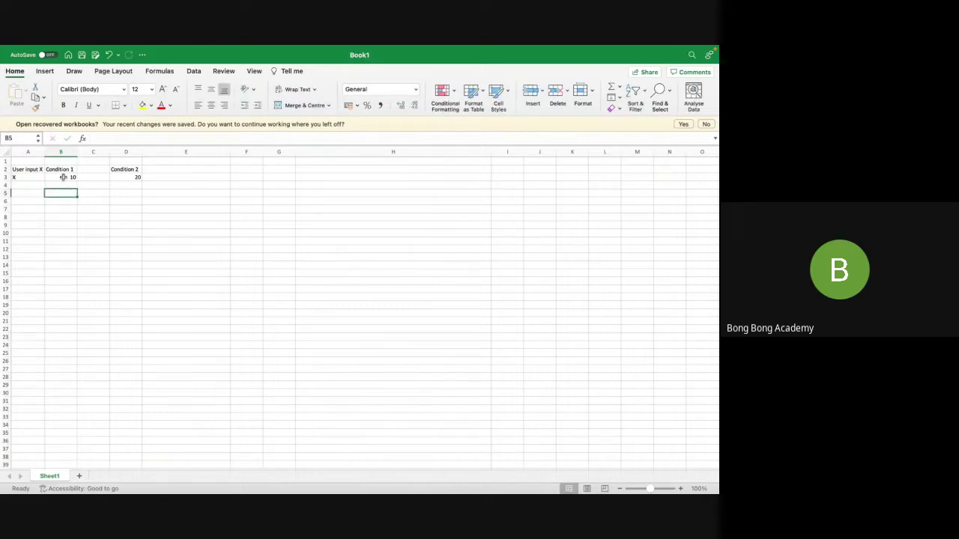
{"action": "double_click", "coordinate": [63, 177]}
{"action": "type", "text": "<"}
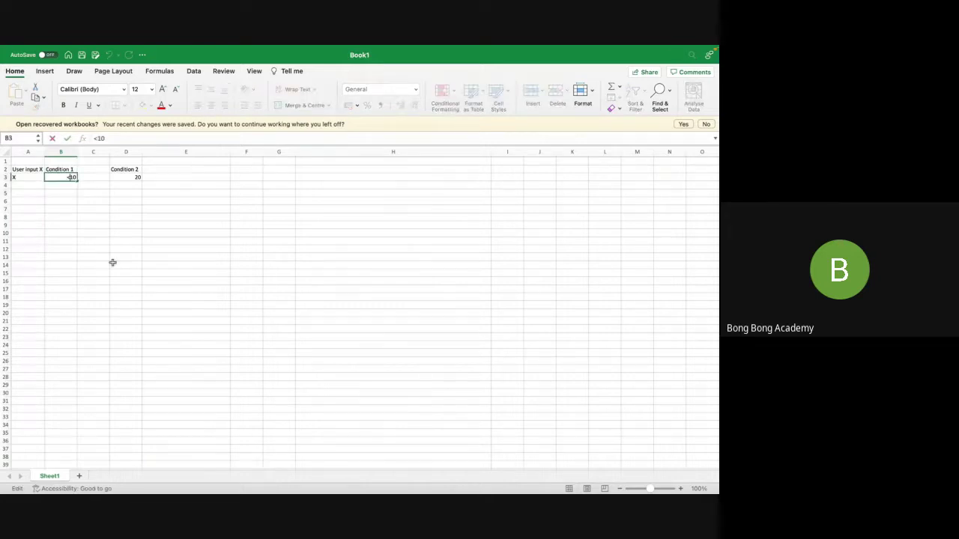
{"action": "left_click", "coordinate": [113, 240]}
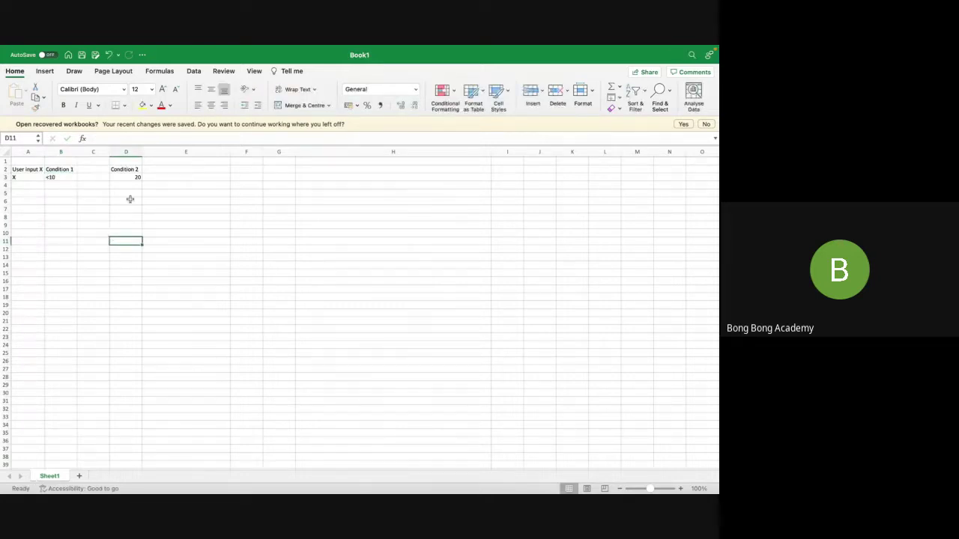
Change the Condition 2 value in cell D3 to >20
{"action": "double_click", "coordinate": [132, 178]}
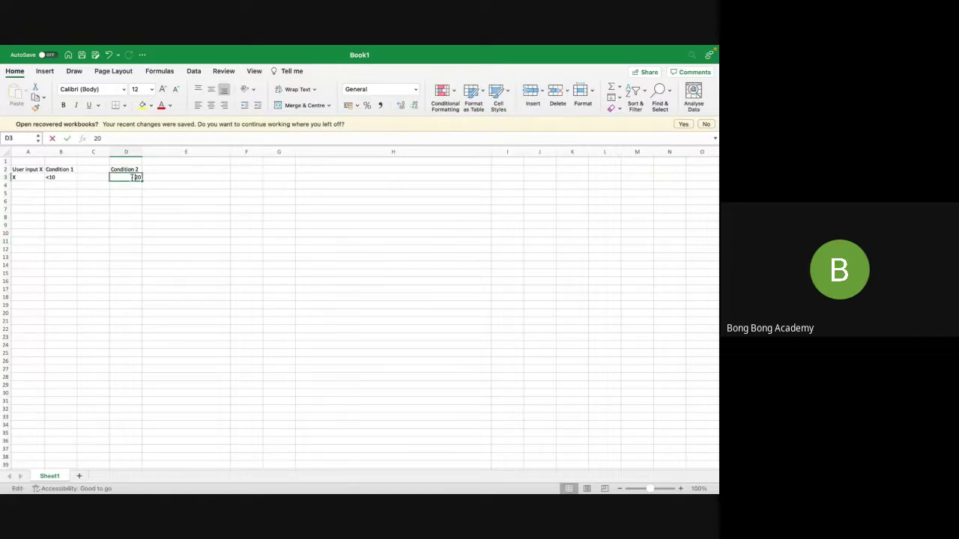
{"action": "type", "text": ">"}
{"action": "left_click", "coordinate": [142, 226]}
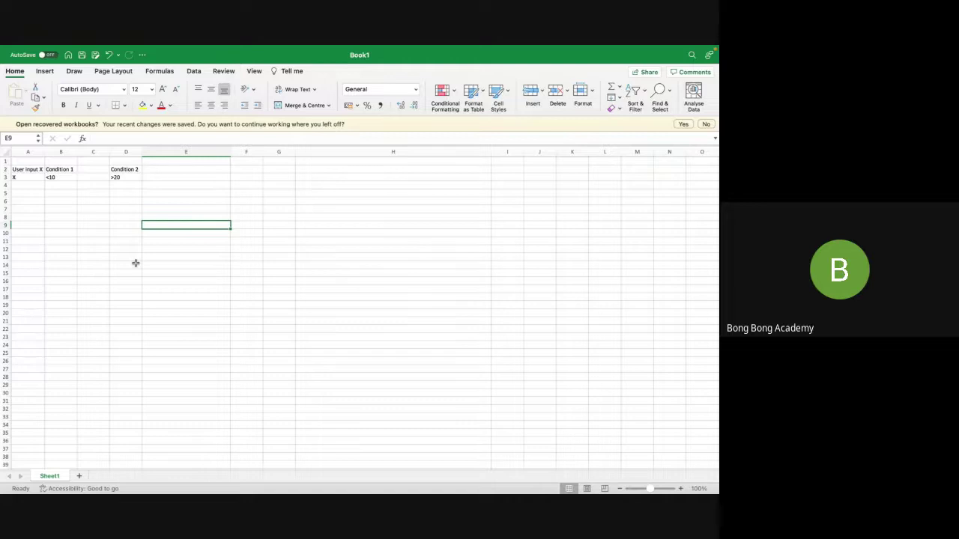
Compare the Condition 1 and Condition 2 entries in columns B and D and the blank cells between them
{"action": "left_click", "coordinate": [58, 178]}
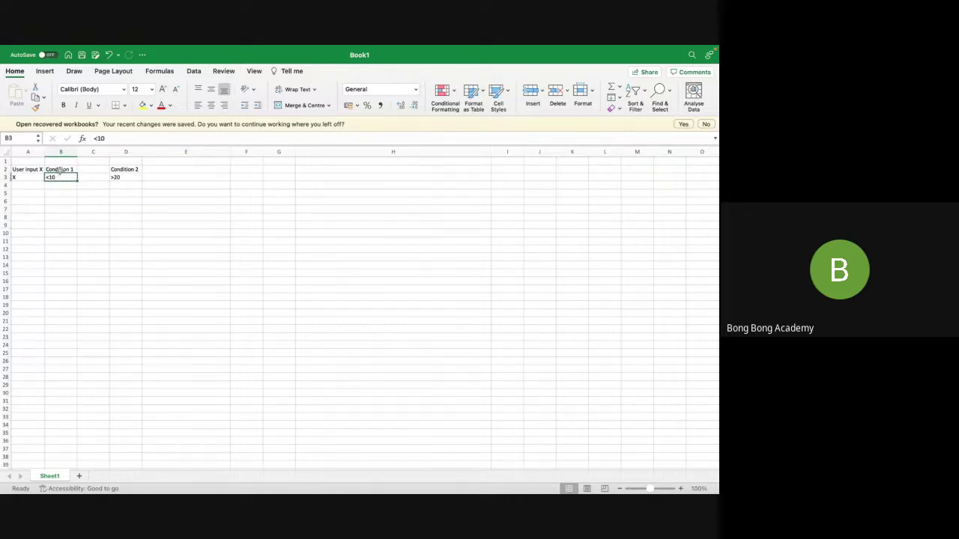
{"action": "left_click_drag", "start_coordinate": [60, 171], "coordinate": [60, 178]}
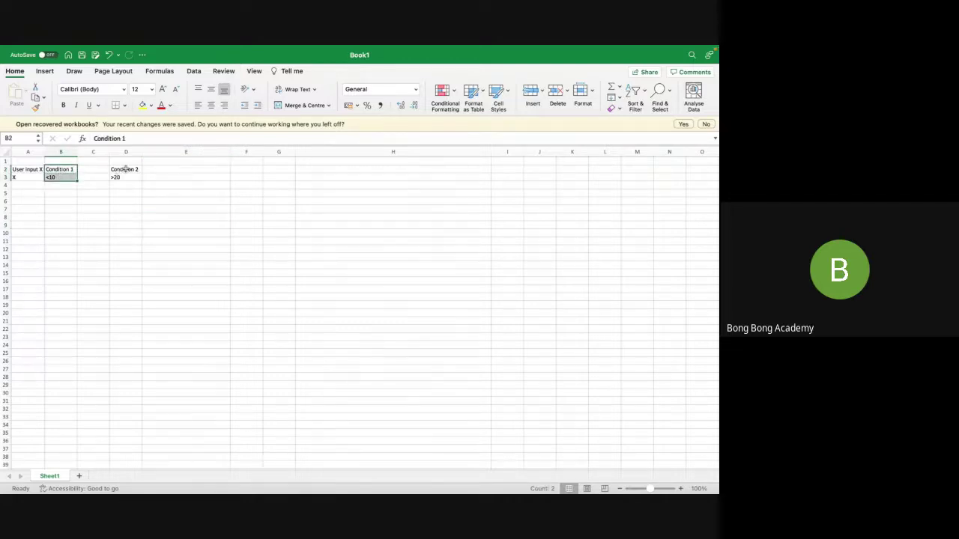
{"action": "left_click_drag", "start_coordinate": [125, 169], "coordinate": [125, 177]}
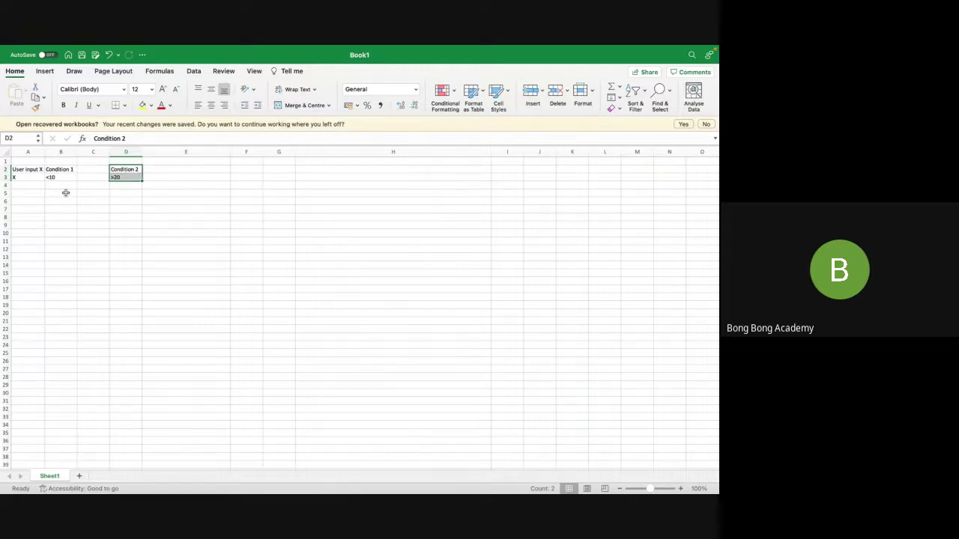
{"action": "left_click_drag", "start_coordinate": [60, 170], "coordinate": [60, 178]}
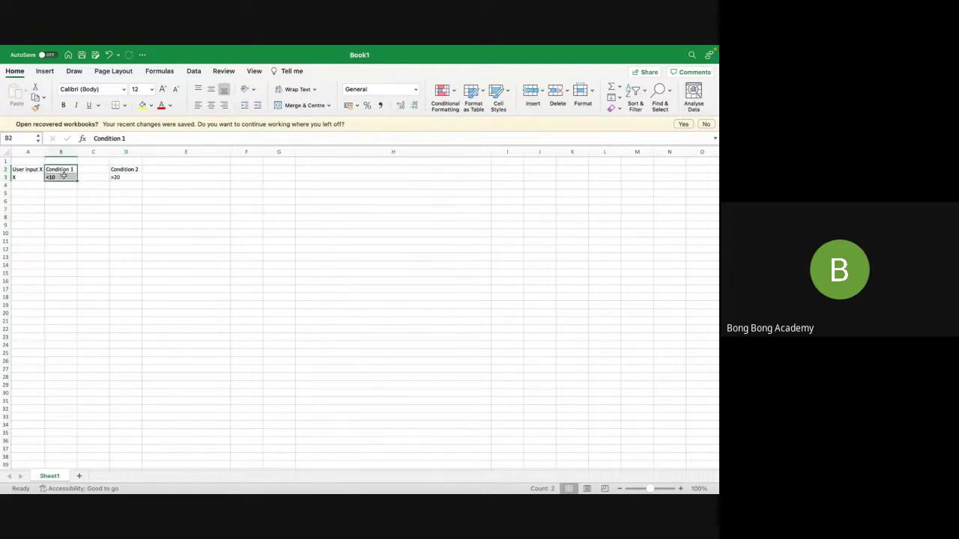
{"action": "left_click", "coordinate": [133, 169]}
{"action": "left_click_drag", "start_coordinate": [133, 169], "coordinate": [126, 178]}
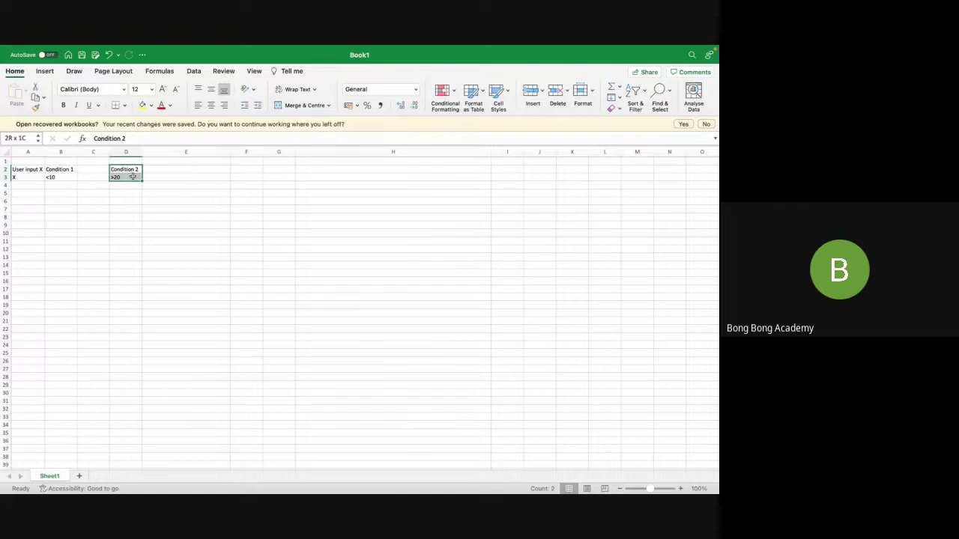
{"action": "left_click", "coordinate": [69, 170]}
{"action": "left_click_drag", "start_coordinate": [69, 170], "coordinate": [68, 178]}
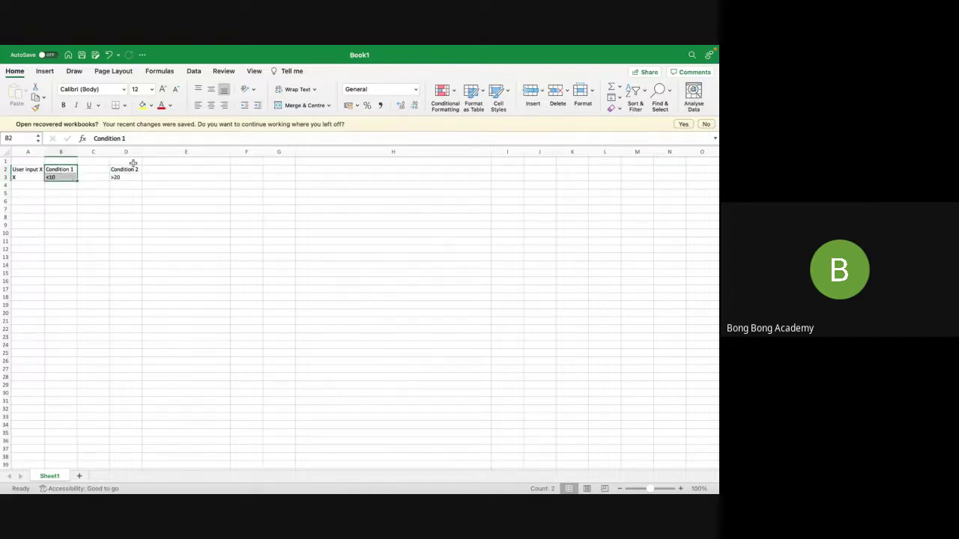
{"action": "left_click_drag", "start_coordinate": [129, 168], "coordinate": [128, 178]}
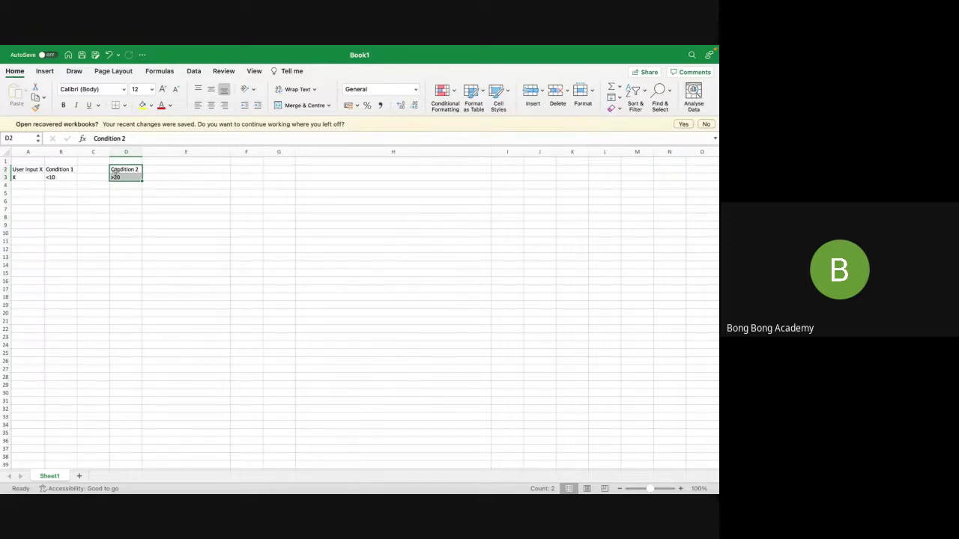
{"action": "left_click_drag", "start_coordinate": [64, 170], "coordinate": [120, 178]}
{"action": "left_click", "coordinate": [151, 233]}
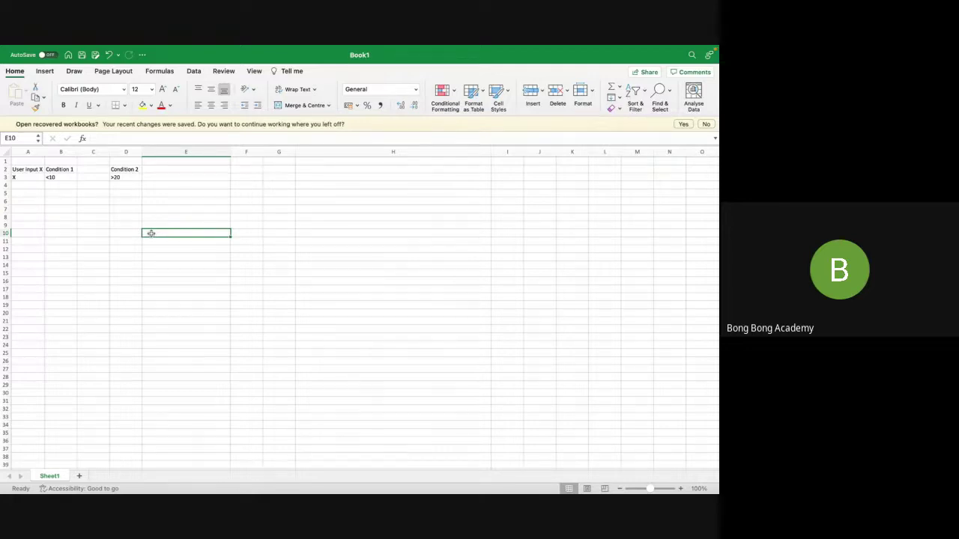
{"action": "left_click_drag", "start_coordinate": [61, 170], "coordinate": [118, 178]}
{"action": "left_click", "coordinate": [89, 161]}
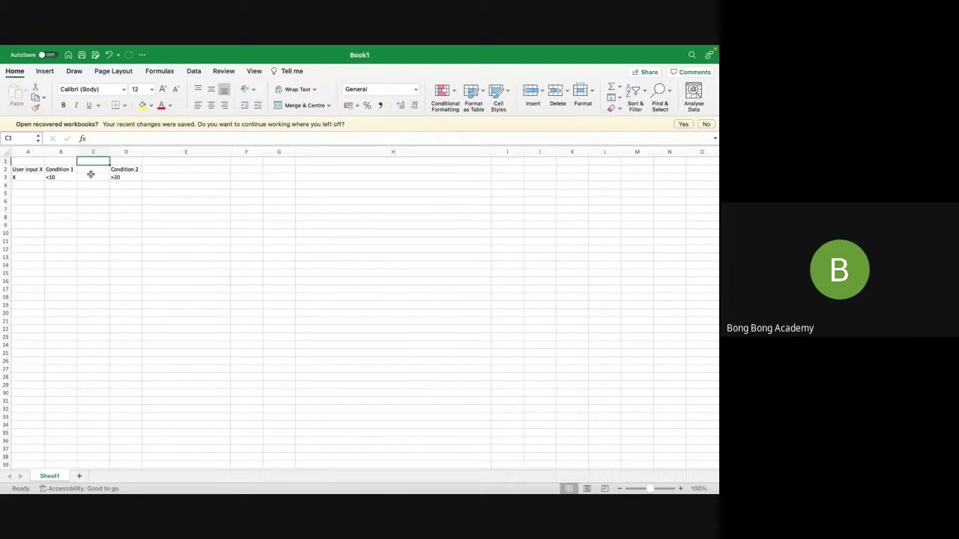
{"action": "left_click", "coordinate": [90, 176]}
{"action": "key", "text": "Return"}
{"action": "left_click", "coordinate": [38, 186]}
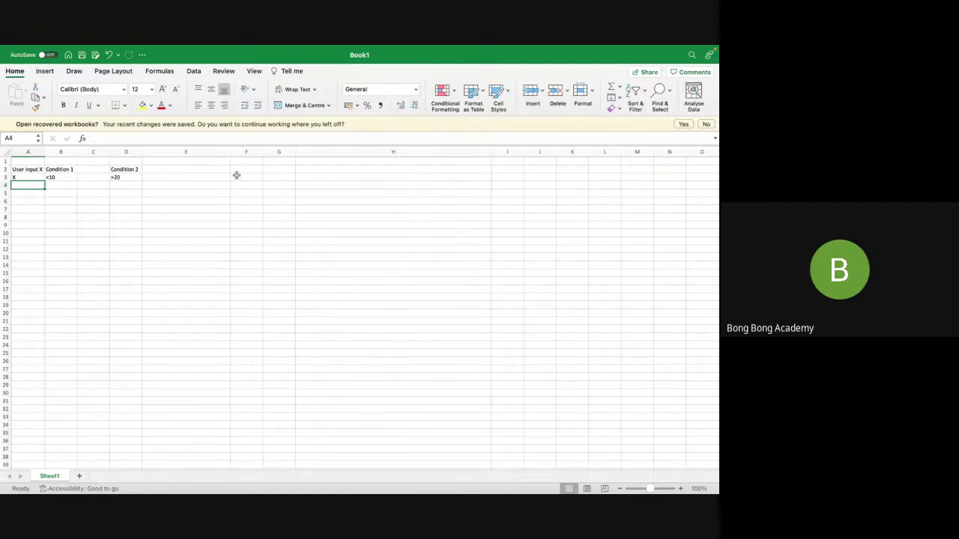
Enter OR in cell E2 beside the "Condition 2" header
{"action": "left_click", "coordinate": [197, 169]}
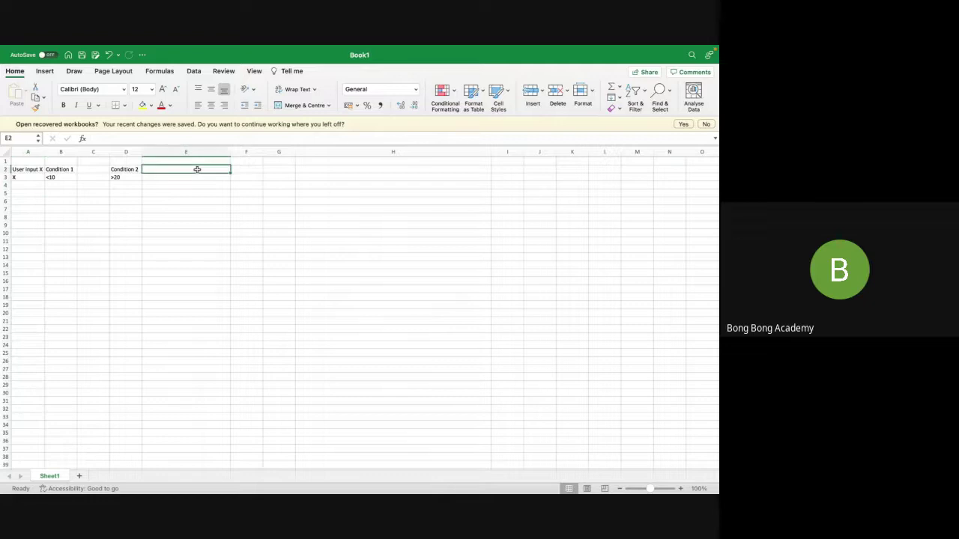
{"action": "type", "text": "OR"}
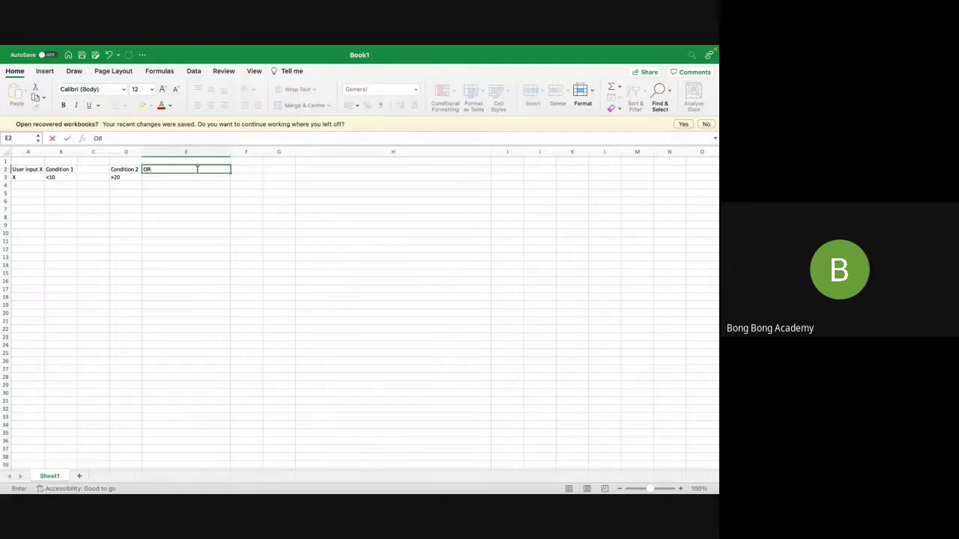
{"action": "left_click", "coordinate": [185, 199]}
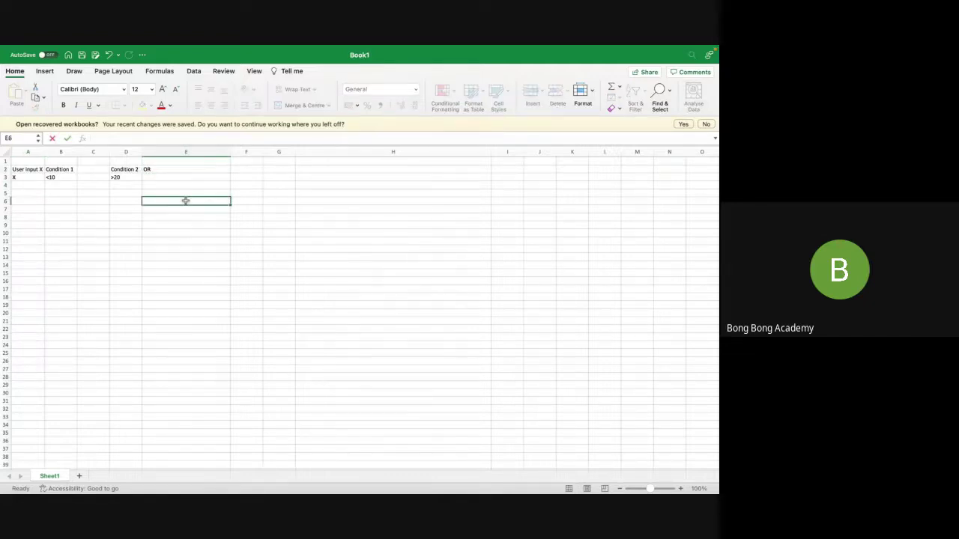
{"action": "left_click", "coordinate": [59, 171]}
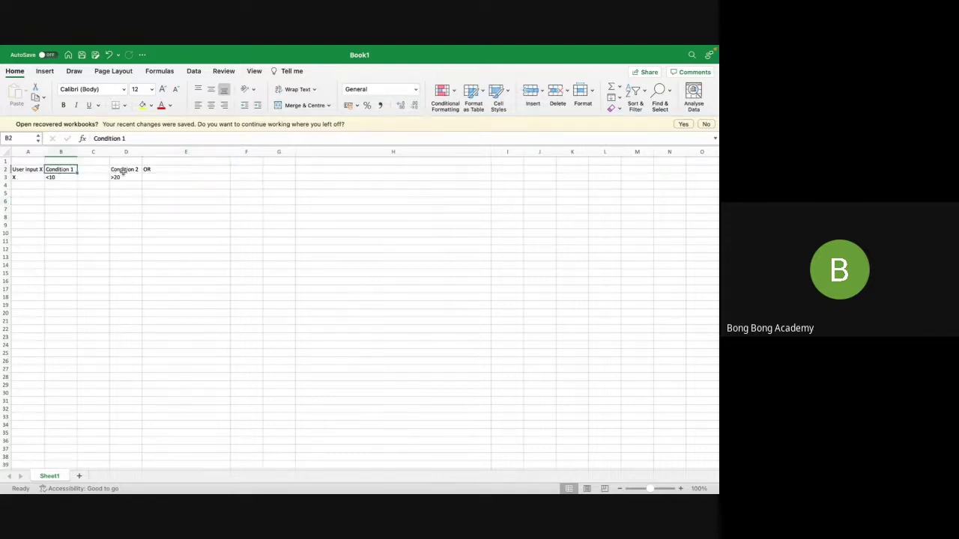
{"action": "left_click", "coordinate": [127, 170]}
Replace the content of cell E2 with the header "Condition 3"
{"action": "left_click", "coordinate": [153, 170]}
{"action": "key", "text": "BackSpace"}
{"action": "key", "text": "BackSpace"}
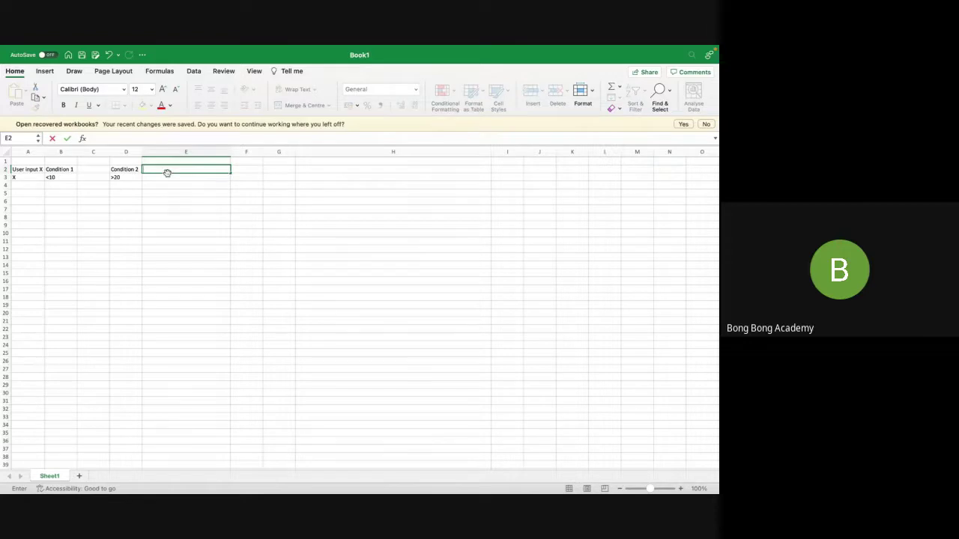
{"action": "type", "text": "Condition 3"}
{"action": "left_click", "coordinate": [212, 201]}
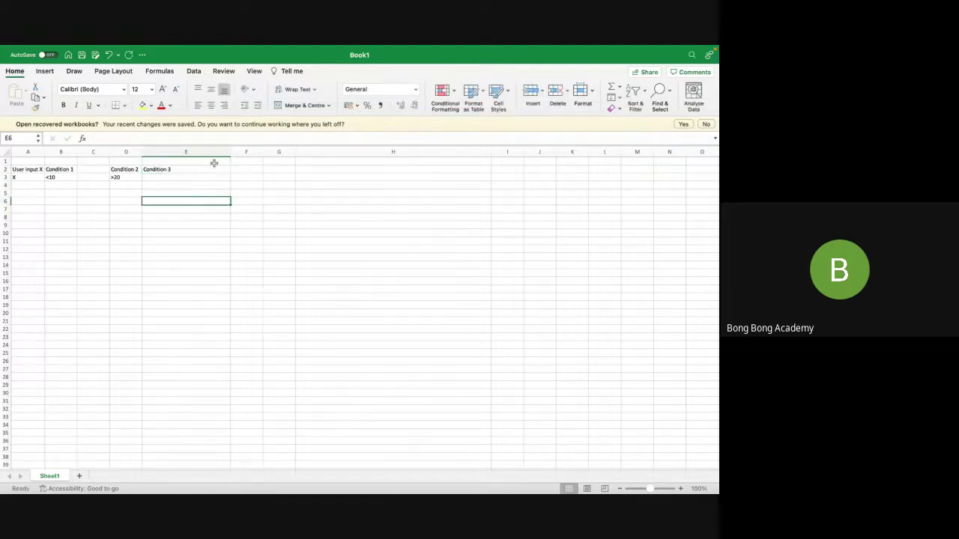
Insert a blank column before the "Condition 3" column and enter OR in its row 3 cell, E3
{"action": "right_click", "coordinate": [177, 151]}
{"action": "left_click", "coordinate": [204, 200]}
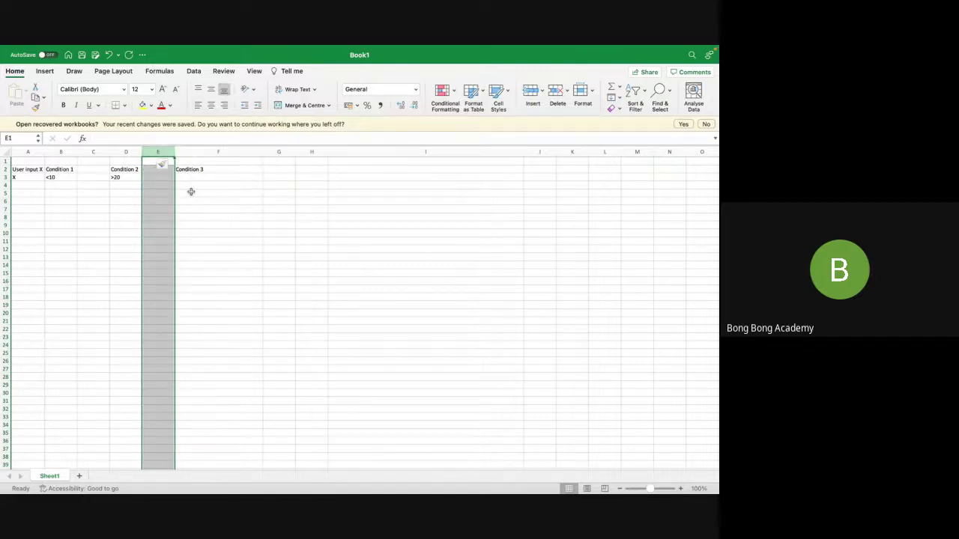
{"action": "left_click", "coordinate": [157, 177]}
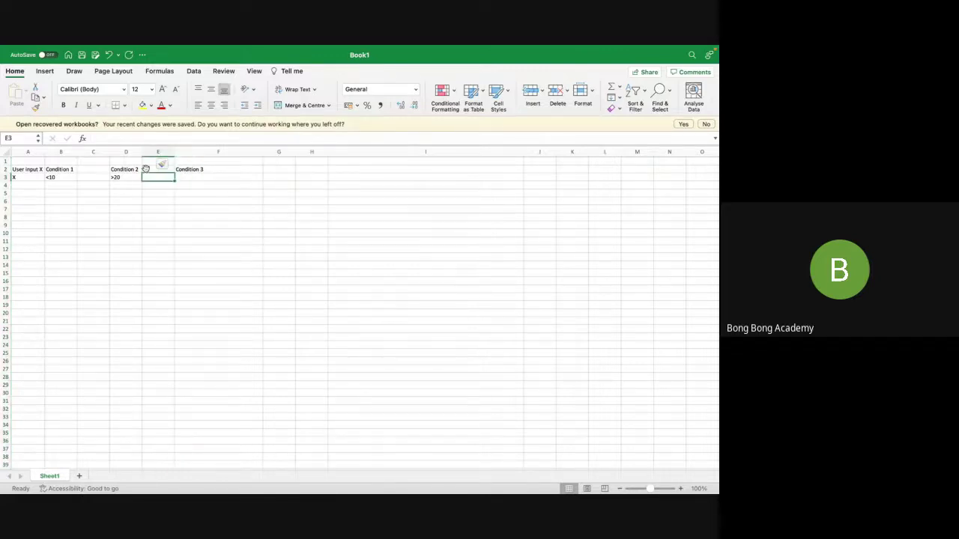
{"action": "left_click", "coordinate": [160, 199]}
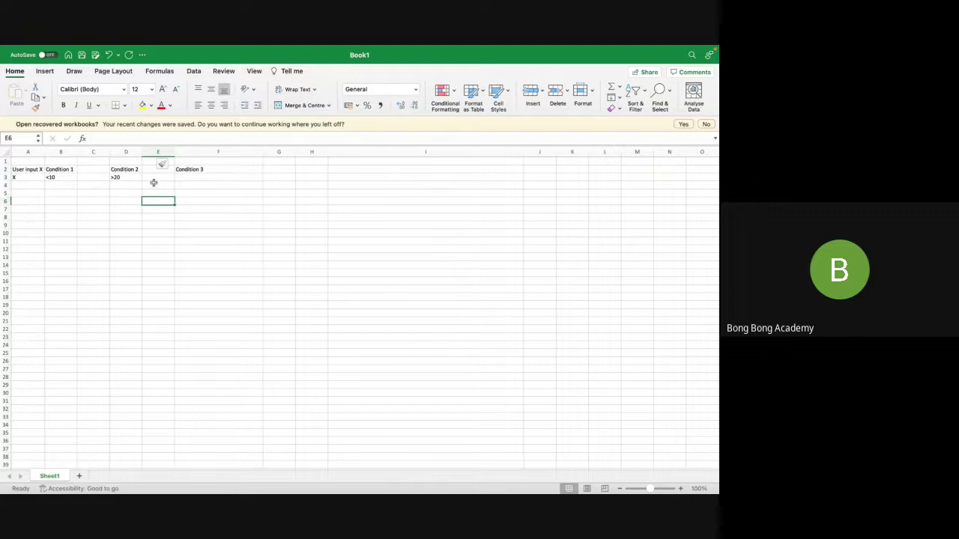
{"action": "left_click", "coordinate": [156, 178]}
{"action": "type", "text": "OR"}
{"action": "left_click", "coordinate": [207, 271]}
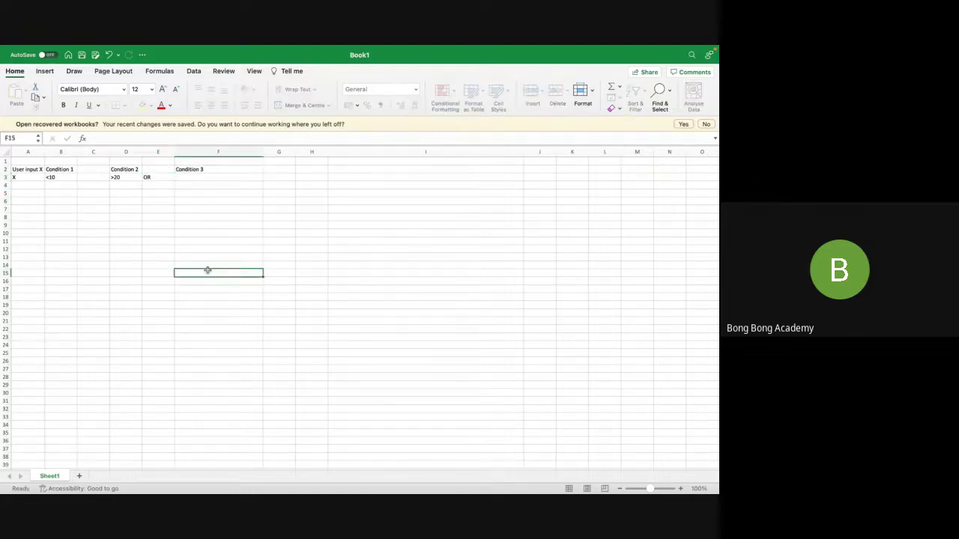
Delete the blank column C between the "Condition 1" and "Condition 2" columns
{"action": "left_click", "coordinate": [93, 149]}
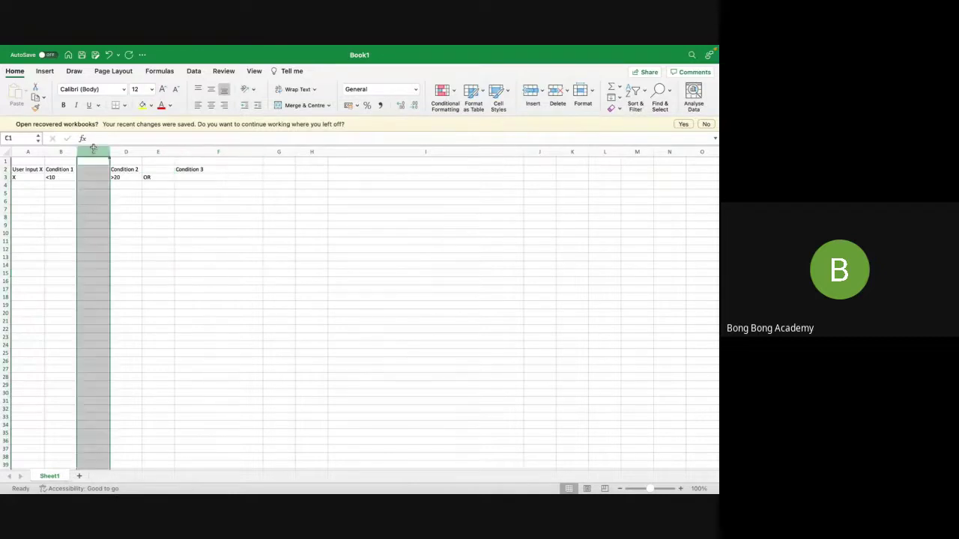
{"action": "right_click", "coordinate": [93, 149]}
{"action": "left_click", "coordinate": [129, 214]}
{"action": "left_click", "coordinate": [186, 216]}
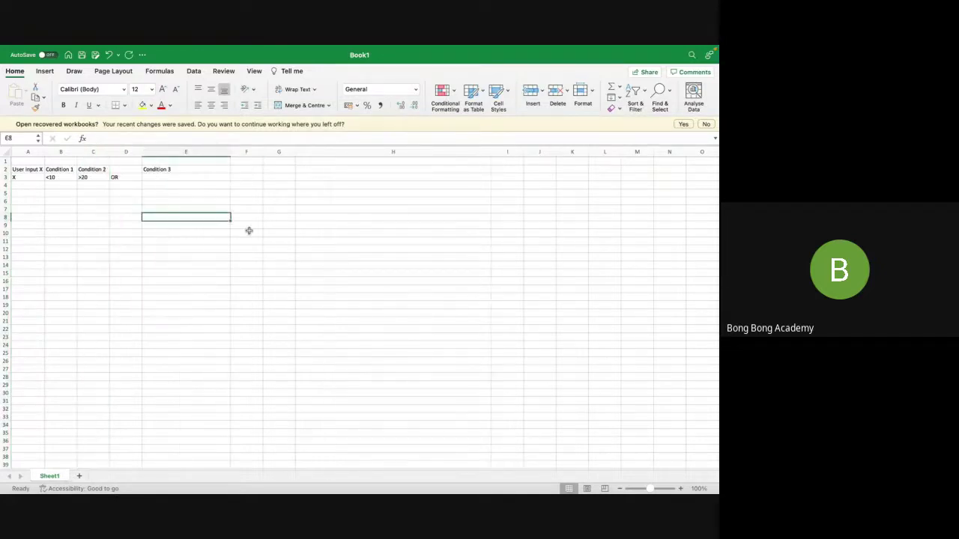
{"action": "left_click", "coordinate": [332, 272]}
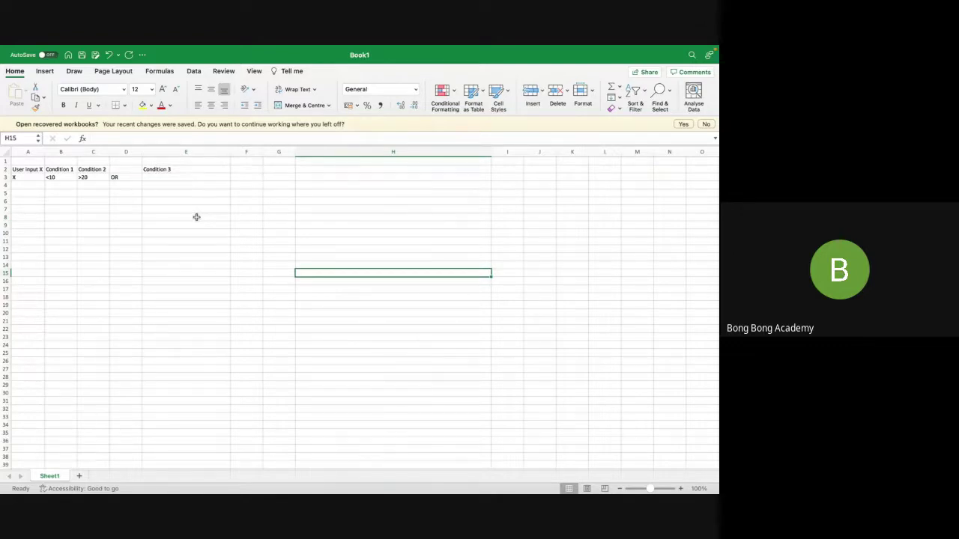
{"action": "left_click", "coordinate": [165, 178]}
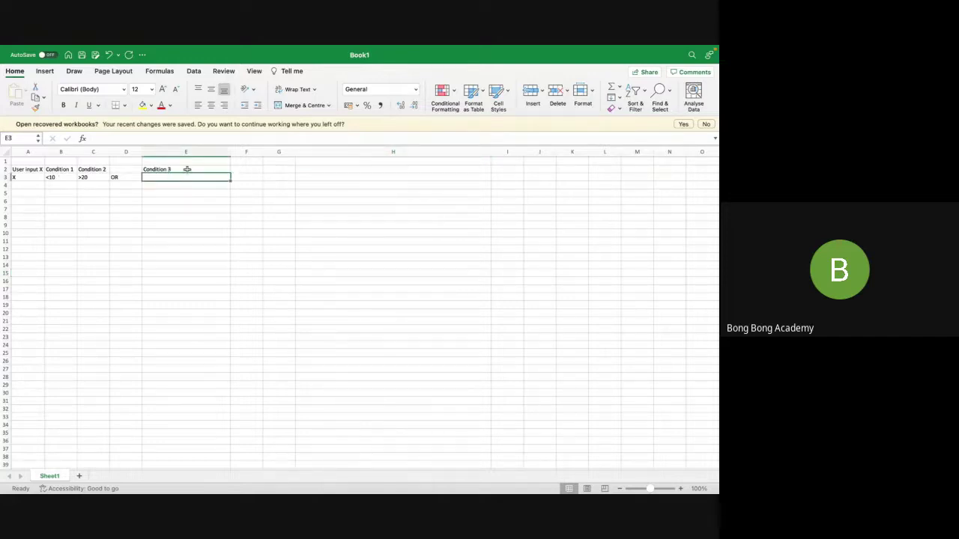
{"action": "left_click", "coordinate": [86, 170]}
{"action": "left_click_drag", "start_coordinate": [87, 170], "coordinate": [109, 180]}
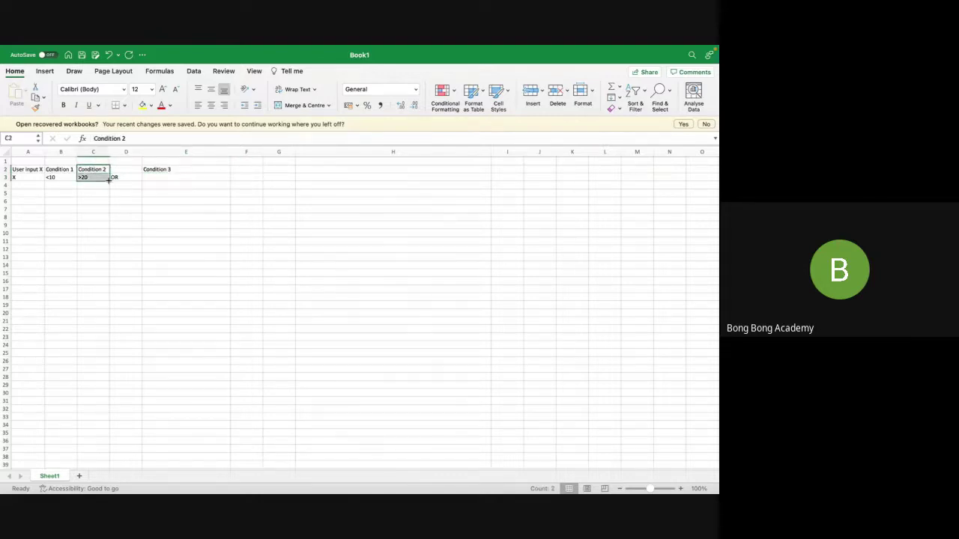
{"action": "left_click", "coordinate": [169, 177]}
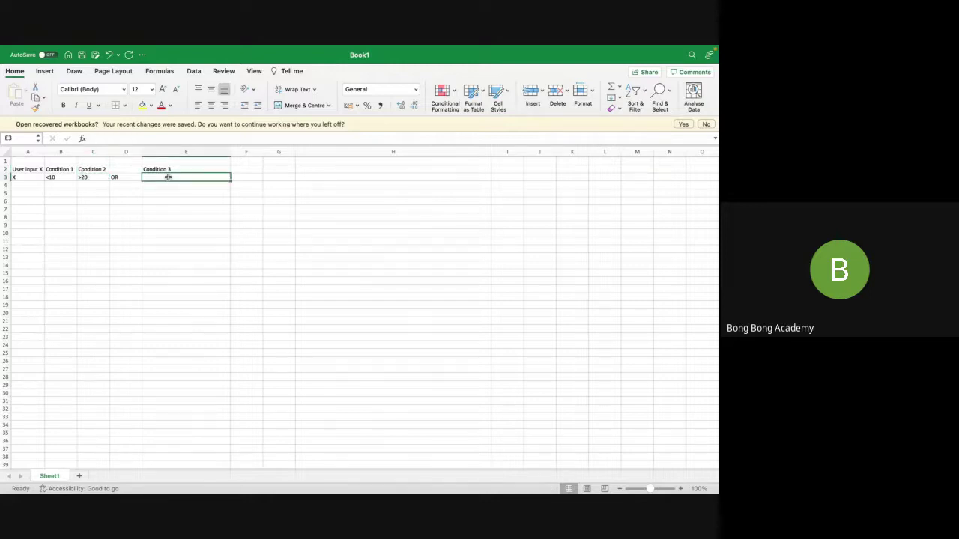
Enter True in row 4 under Condition 1, Condition 2 and Condition 3 (cells B4, C4 and E4)
{"action": "left_click", "coordinate": [66, 188]}
{"action": "type", "text": "T"}
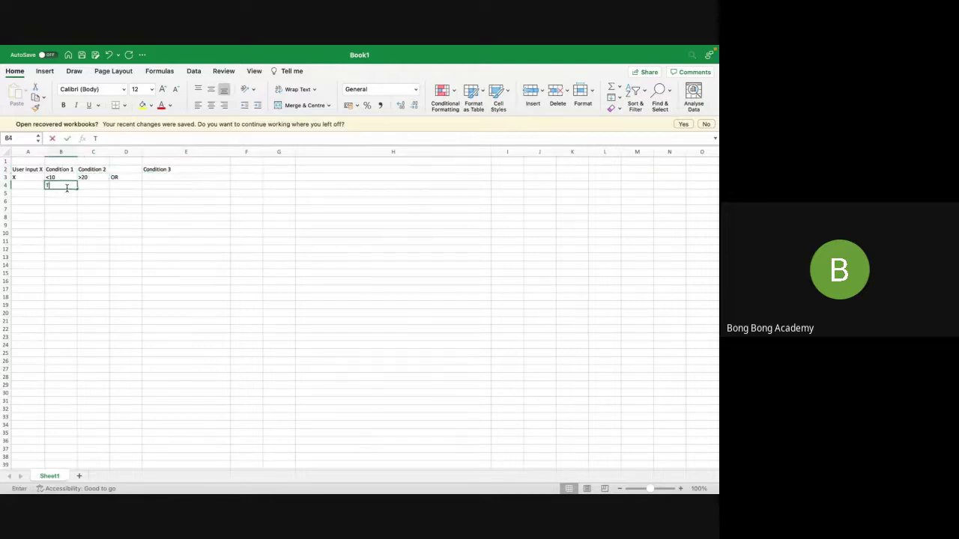
{"action": "type", "text": "rue"}
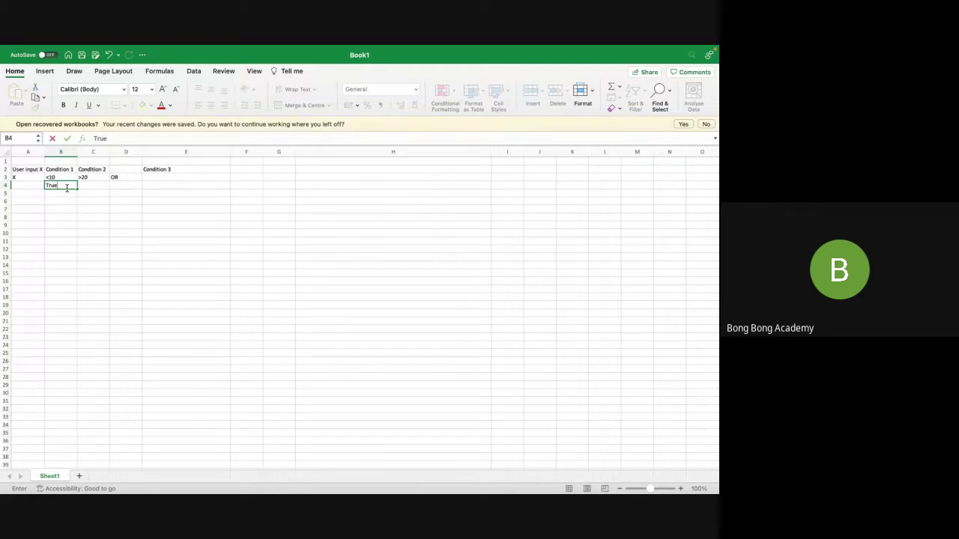
{"action": "key", "text": "Tab"}
{"action": "type", "text": "True"}
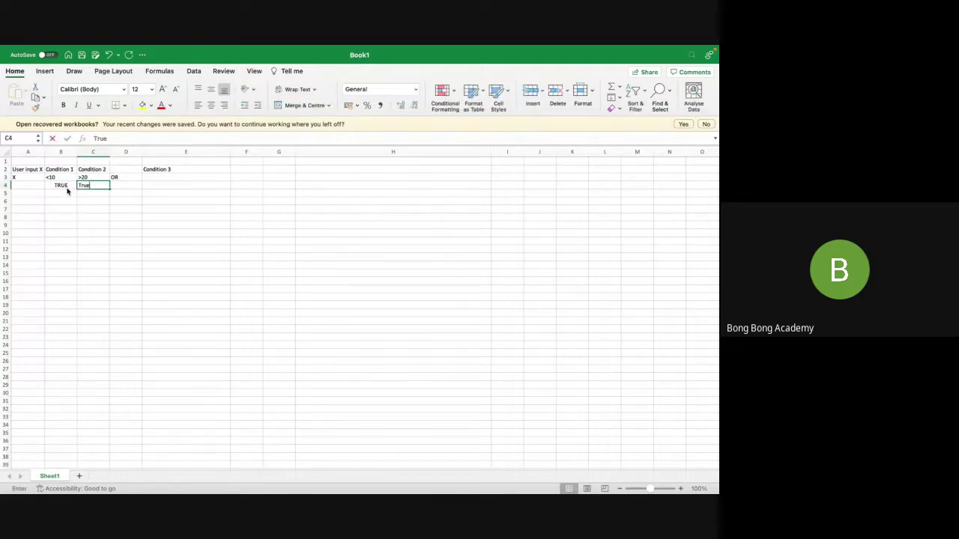
{"action": "key", "text": "Tab"}
{"action": "key", "text": "Tab"}
{"action": "type", "text": "Tr"}
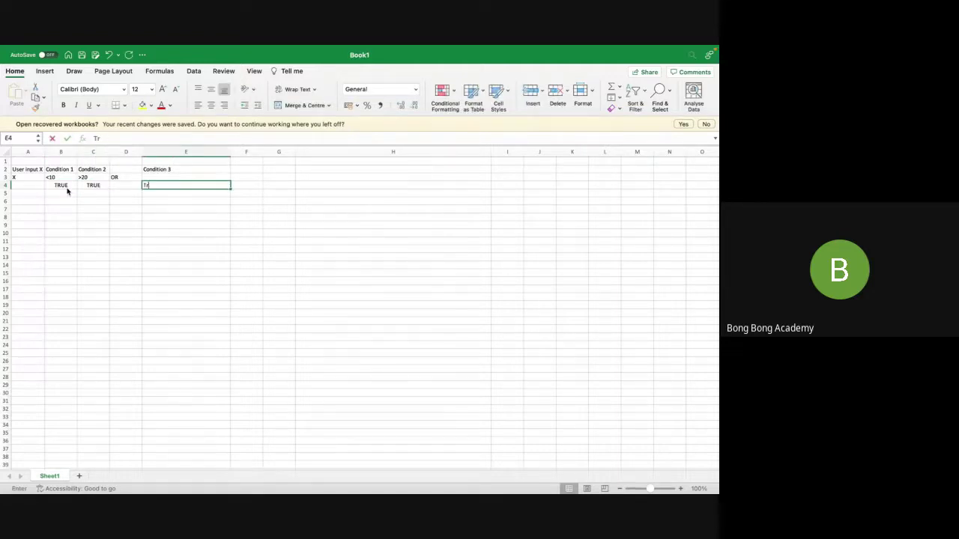
{"action": "type", "text": "ue"}
{"action": "left_click", "coordinate": [60, 193]}
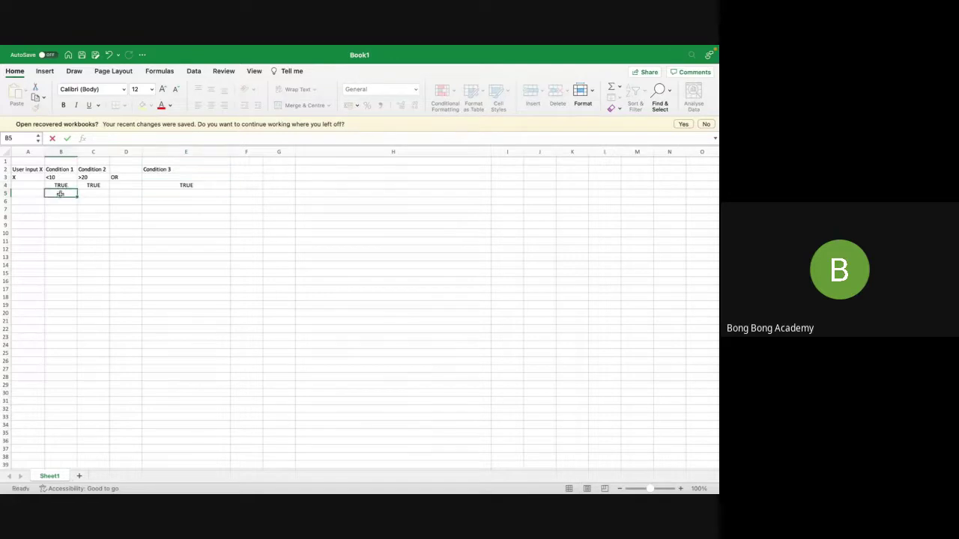
Fill row 5 of the truth table with True under Condition 1, False under Condition 2 and True under Condition 3
{"action": "left_click", "coordinate": [67, 186]}
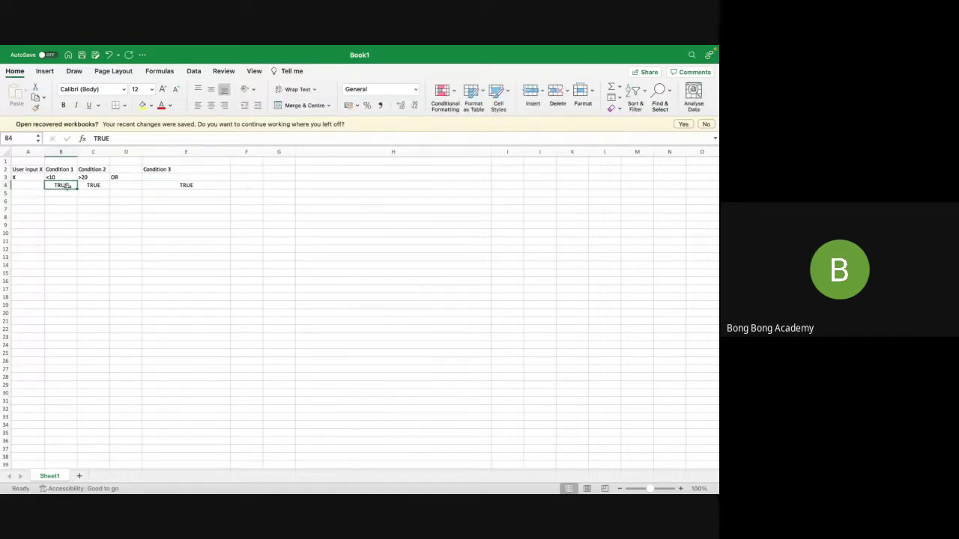
{"action": "key", "text": "super+c"}
{"action": "key", "text": "Down"}
{"action": "key", "text": "super+v"}
{"action": "left_click", "coordinate": [100, 195]}
{"action": "type", "text": "Fals"}
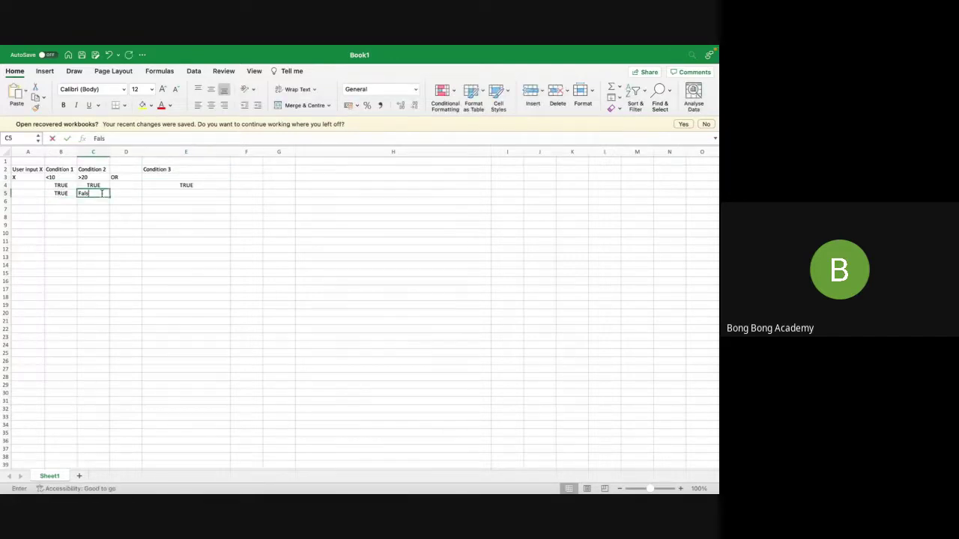
{"action": "type", "text": "e"}
{"action": "key", "text": "Tab"}
{"action": "key", "text": "Tab"}
{"action": "type", "text": "T"}
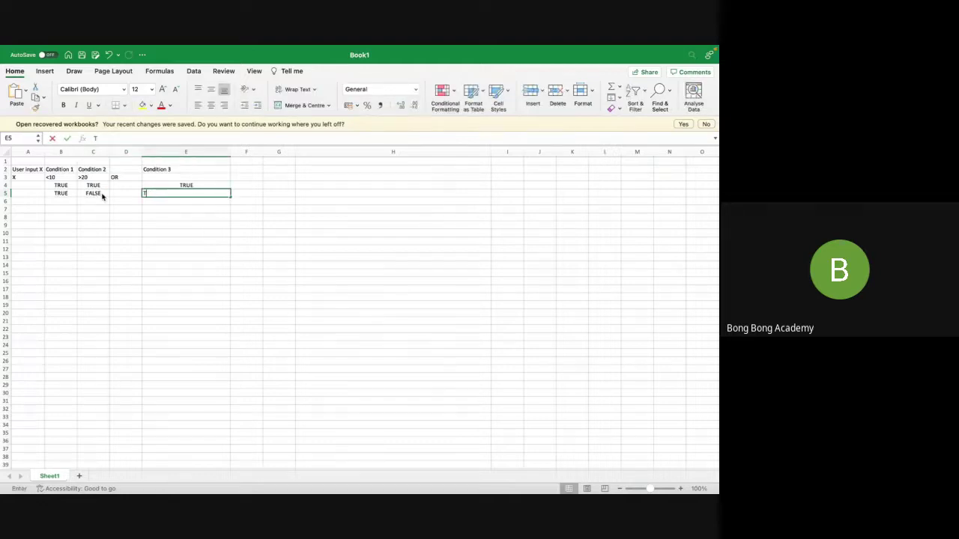
{"action": "type", "text": "rue"}
Fill row 6 with False under Condition 1, True under Condition 2 and True under Condition 3
{"action": "left_click", "coordinate": [60, 202]}
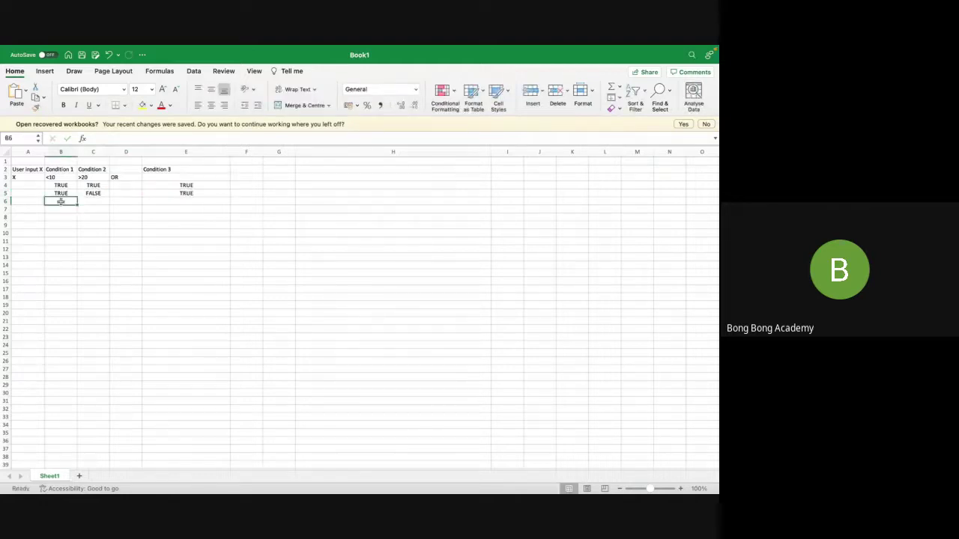
{"action": "type", "text": "False"}
{"action": "key", "text": "Tab"}
{"action": "type", "text": "T"}
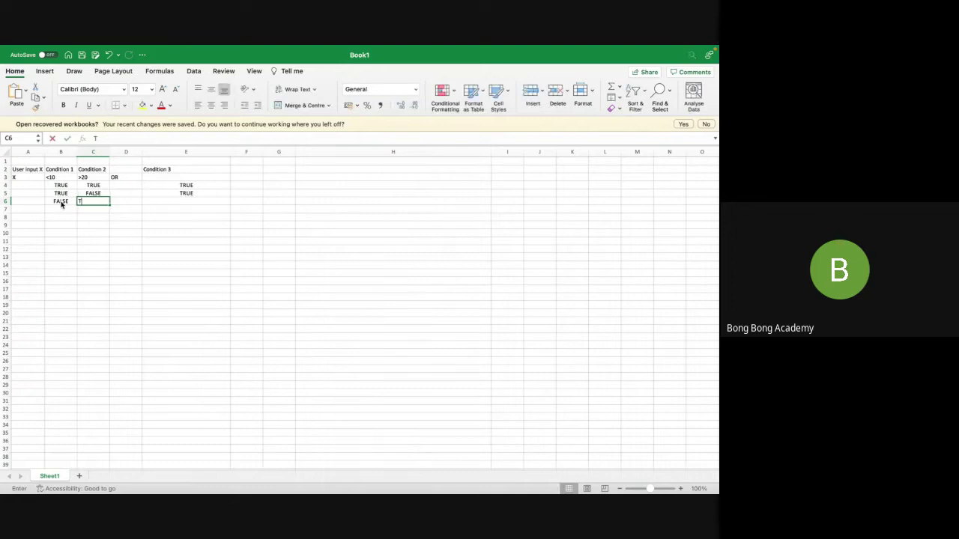
{"action": "type", "text": "rue"}
{"action": "key", "text": "Tab"}
{"action": "key", "text": "Tab"}
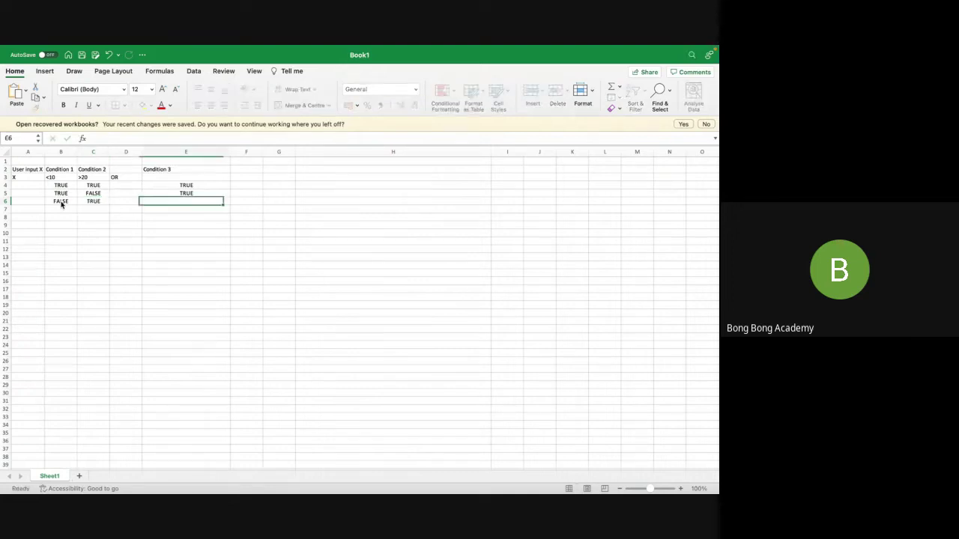
{"action": "type", "text": "True"}
Fill row 7 with False under Condition 1, Condition 2 and Condition 3 (cells B7, C7 and E7)
{"action": "left_click", "coordinate": [56, 210]}
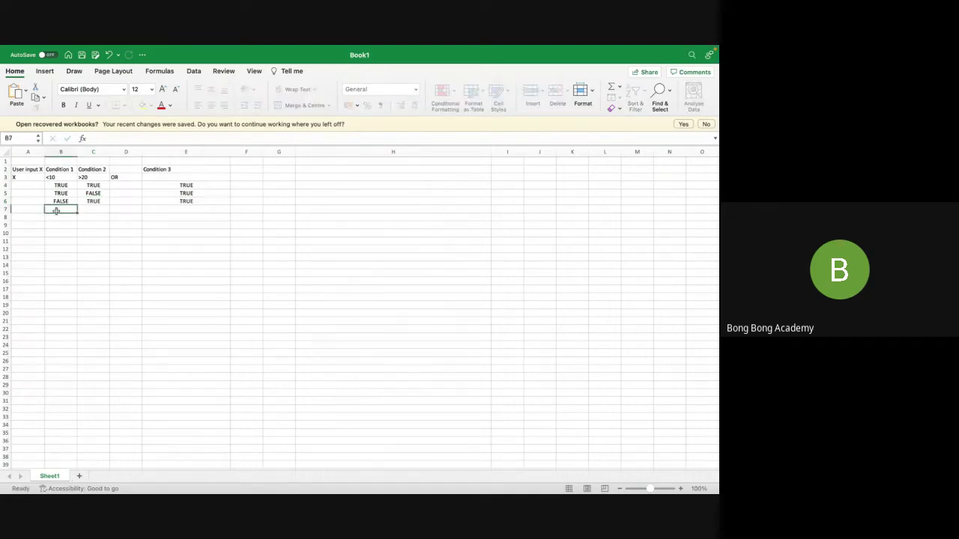
{"action": "type", "text": "Fal"}
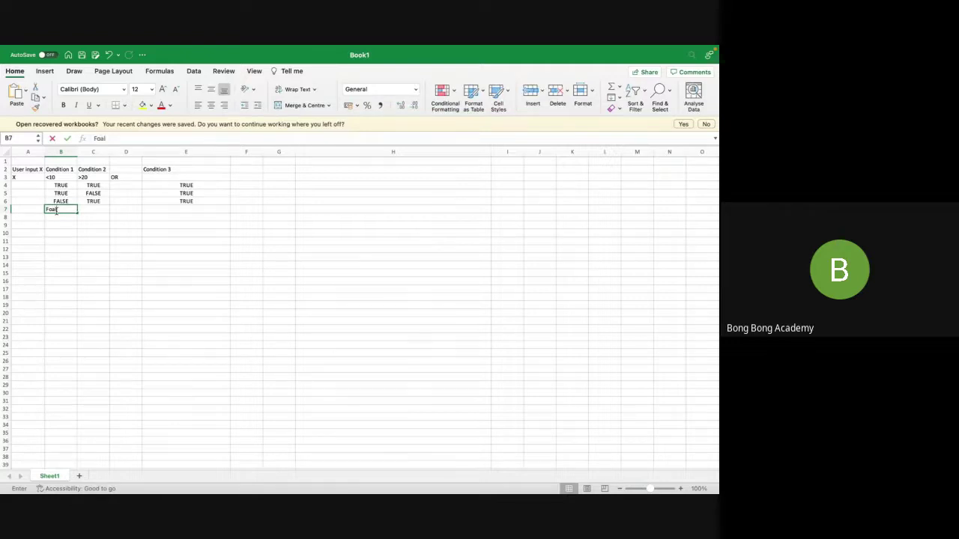
{"action": "type", "text": "se"}
{"action": "key", "text": "Tab"}
{"action": "type", "text": "F"}
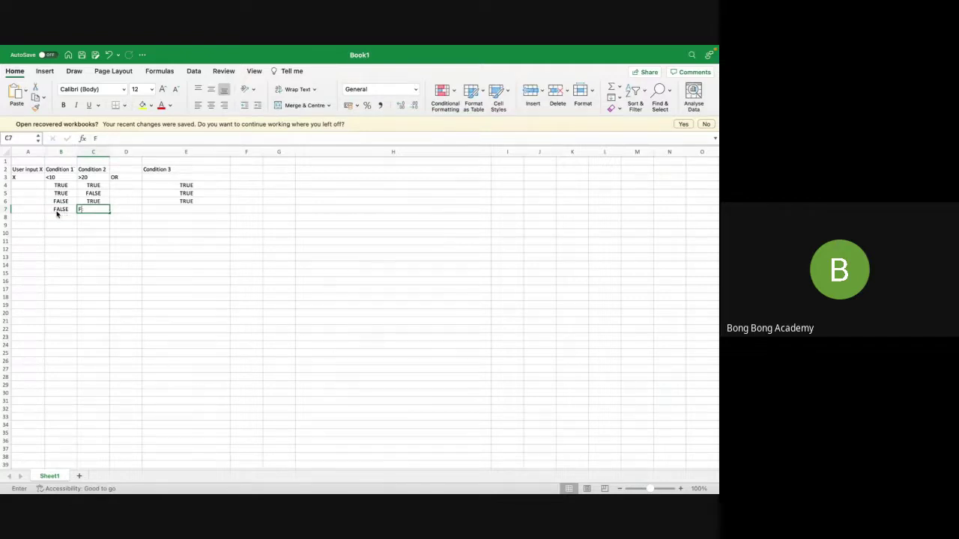
{"action": "type", "text": "alse"}
{"action": "key", "text": "Tab"}
{"action": "key", "text": "Tab"}
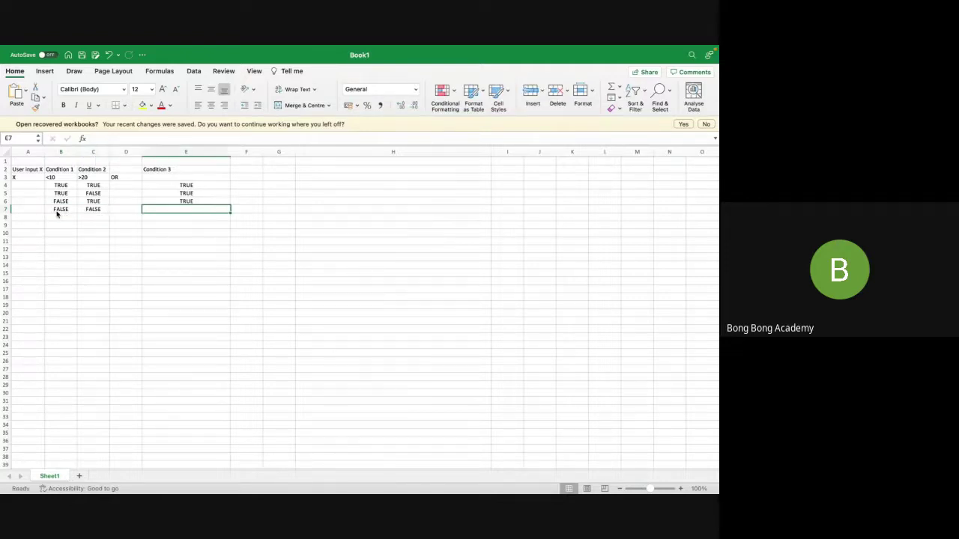
{"action": "type", "text": "False"}
{"action": "left_click", "coordinate": [129, 232]}
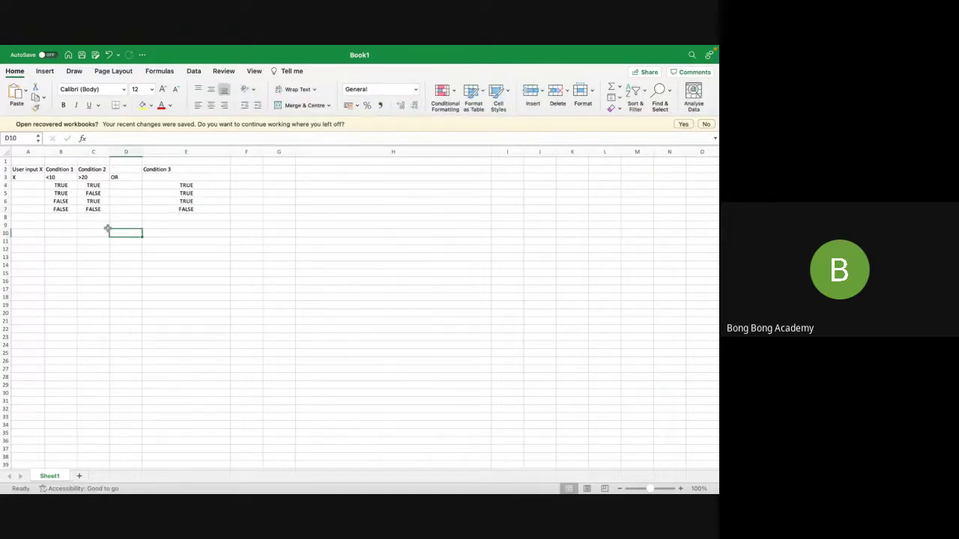
Review the Condition 3 results of the OR table, from the header in E2 through E7
{"action": "left_click", "coordinate": [185, 169]}
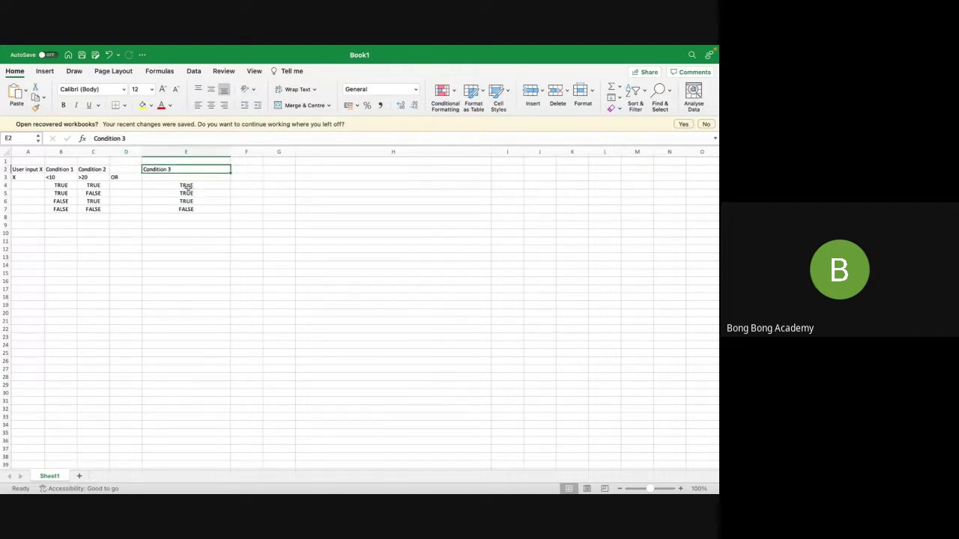
{"action": "left_click_drag", "start_coordinate": [187, 186], "coordinate": [187, 199]}
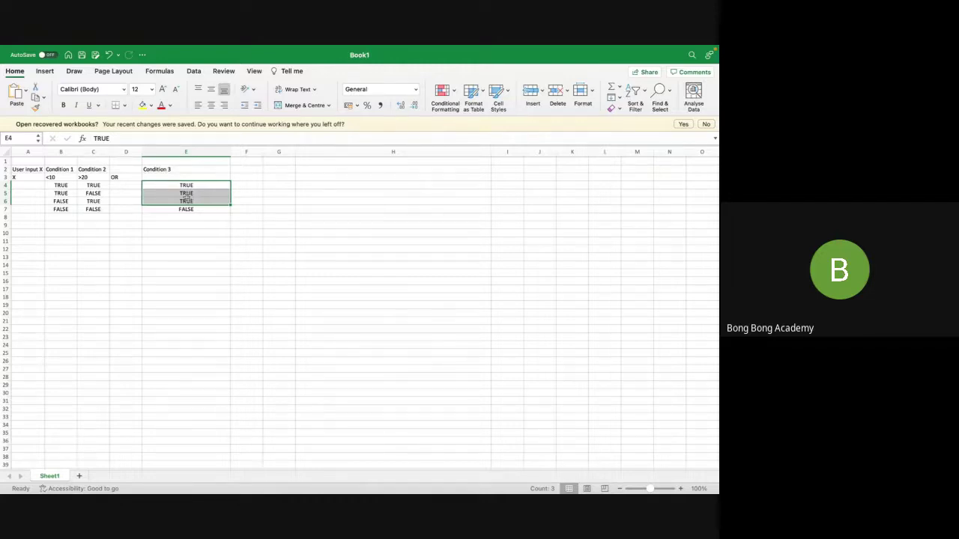
{"action": "key", "text": "Up"}
{"action": "key", "text": "Up"}
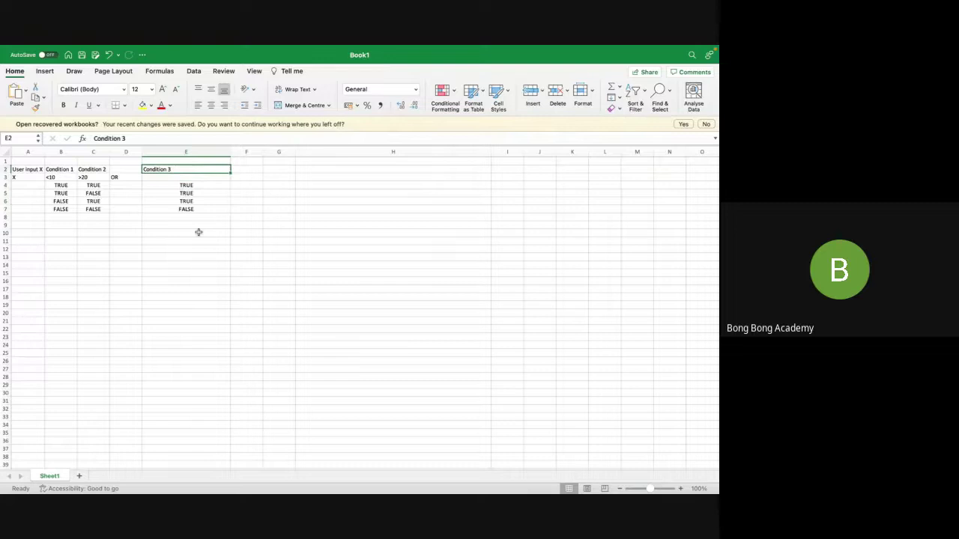
{"action": "key", "text": "Down"}
{"action": "key", "text": "Down"}
{"action": "key", "text": "Down"}
{"action": "key", "text": "Down"}
{"action": "key", "text": "Down"}
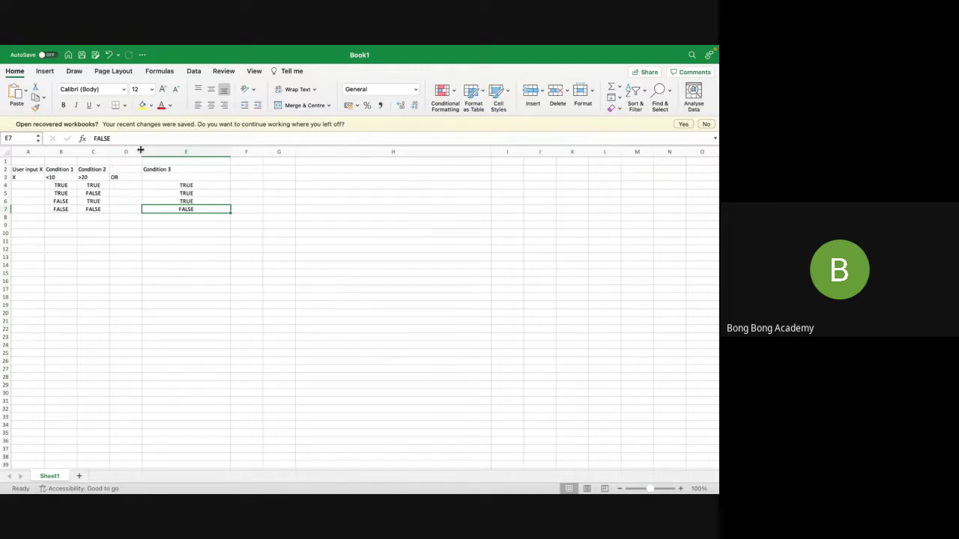
Extend the label in D3 to "OR (False only when Both are false)" and widen column D to fit it
{"action": "left_click_drag", "start_coordinate": [141, 151], "coordinate": [181, 152]}
{"action": "double_click", "coordinate": [132, 177]}
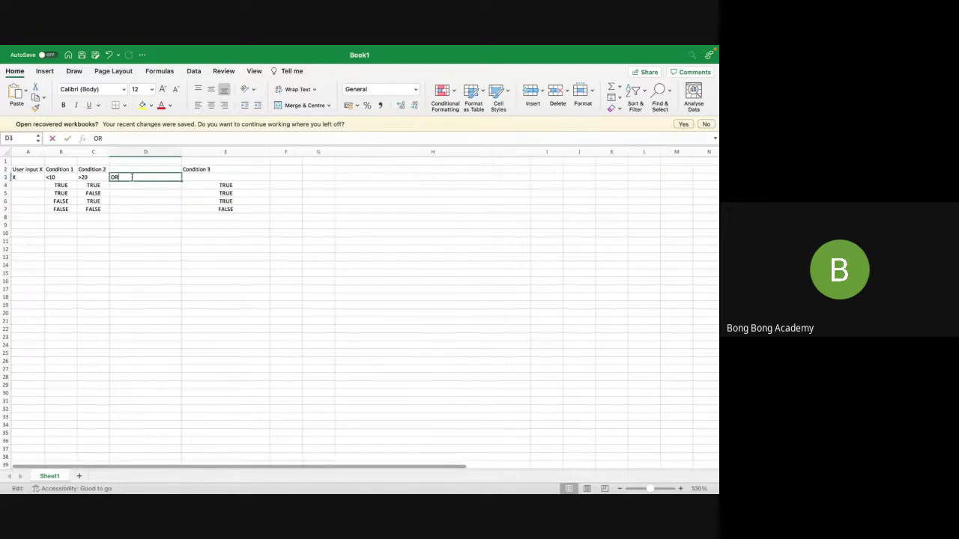
{"action": "type", "text": "("}
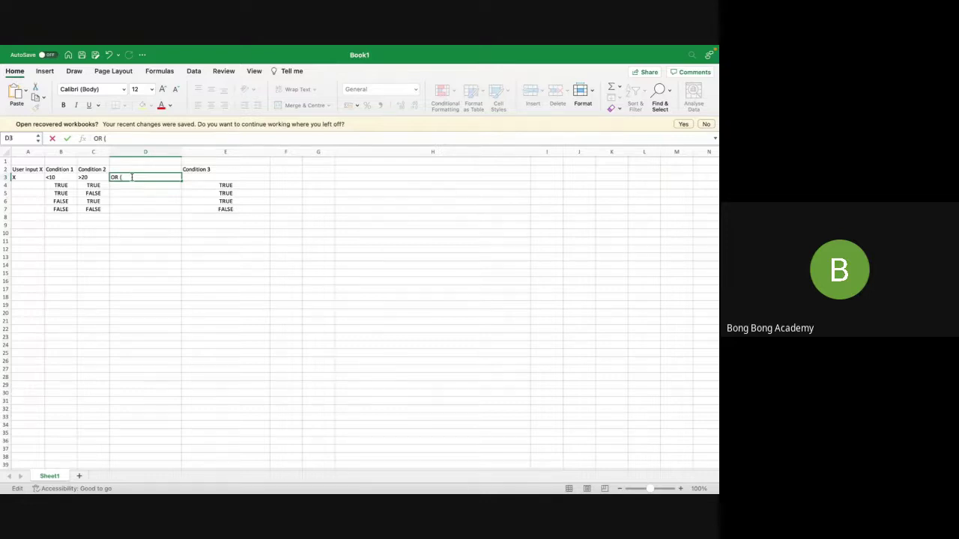
{"action": "type", "text": "F"}
{"action": "type", "text": "la"}
{"action": "key", "text": "BackSpace"}
{"action": "key", "text": "BackSpace"}
{"action": "type", "text": "alse only when Both"}
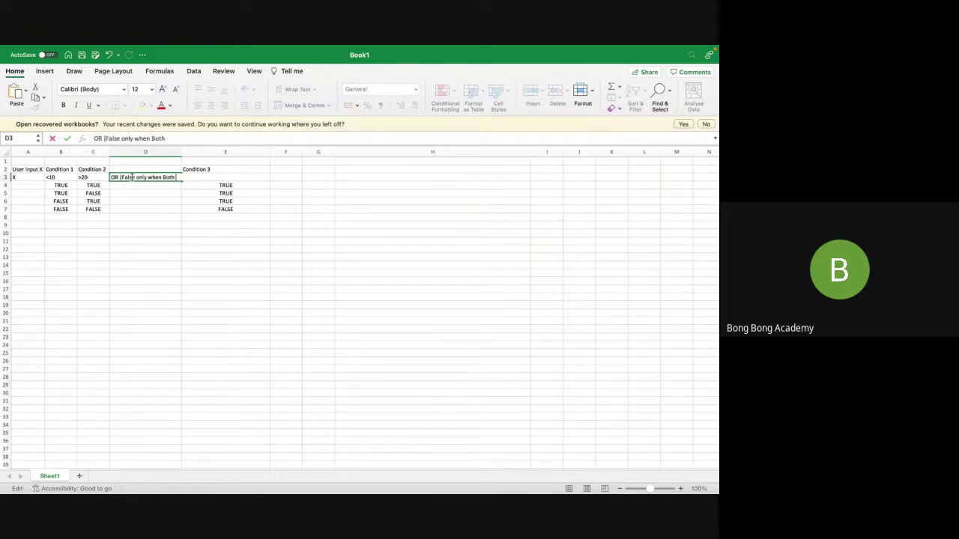
{"action": "type", "text": "e are false)"}
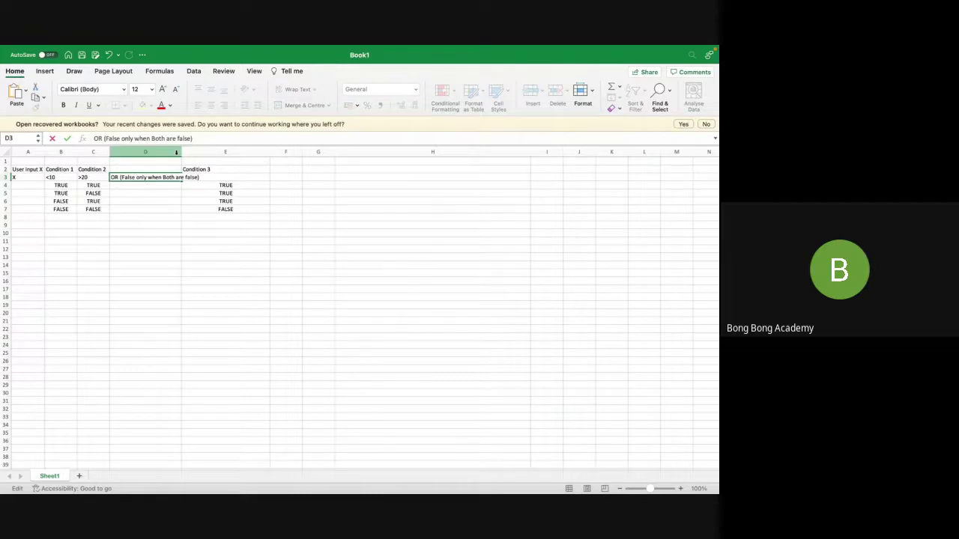
{"action": "left_click_drag", "start_coordinate": [176, 153], "coordinate": [203, 152]}
Enter the label "AND (True only when both are true)" in cell D9
{"action": "left_click", "coordinate": [149, 225]}
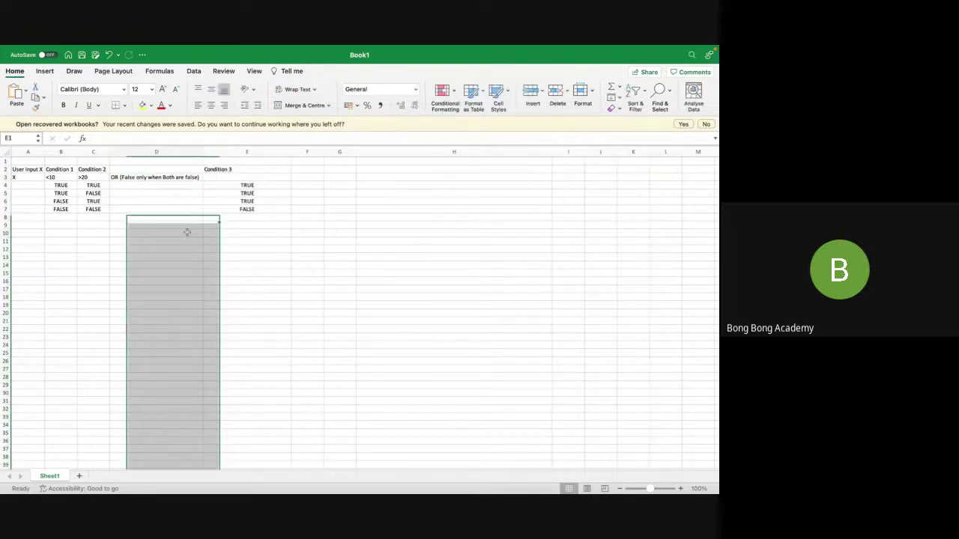
{"action": "type", "text": "AND ("}
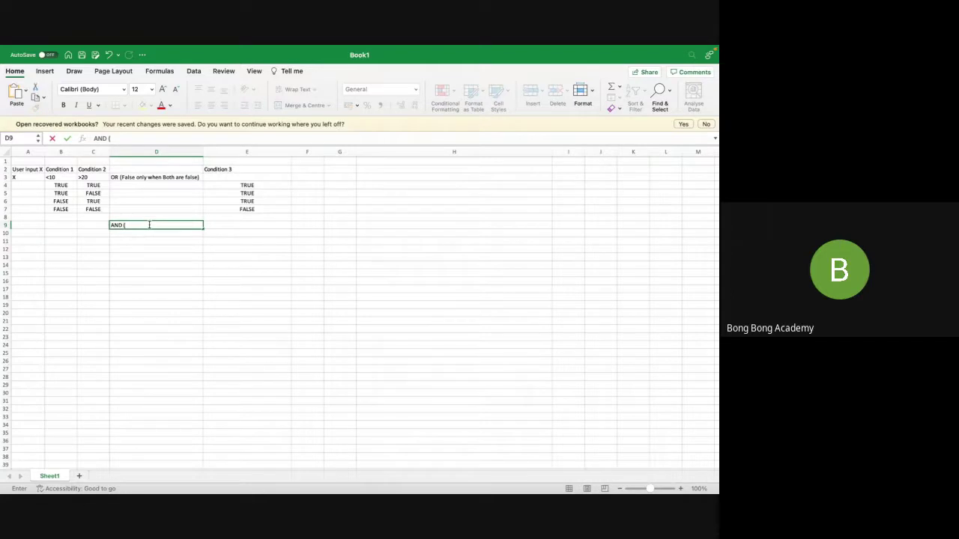
{"action": "type", "text": "True only when both are t"}
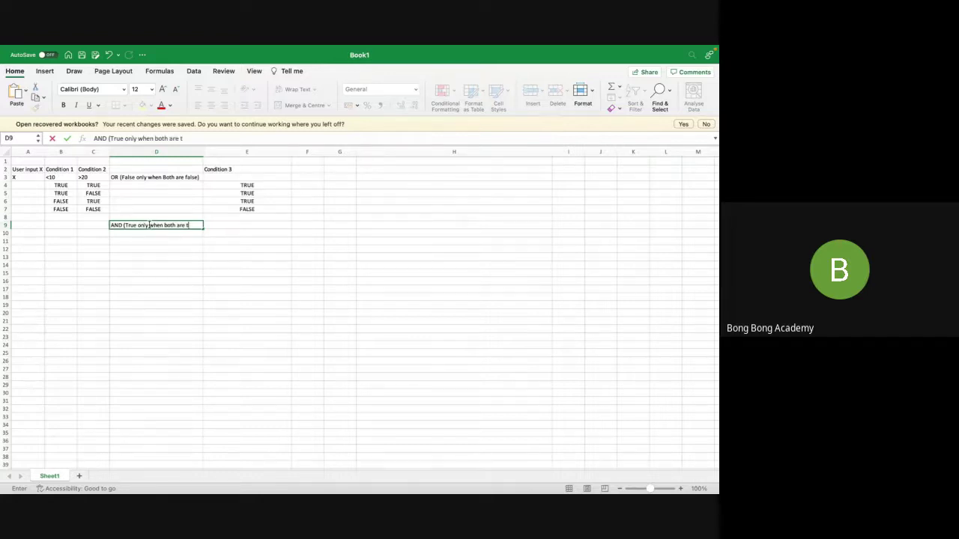
{"action": "type", "text": "ru"}
{"action": "type", "text": "e)"}
{"action": "left_click", "coordinate": [168, 254]}
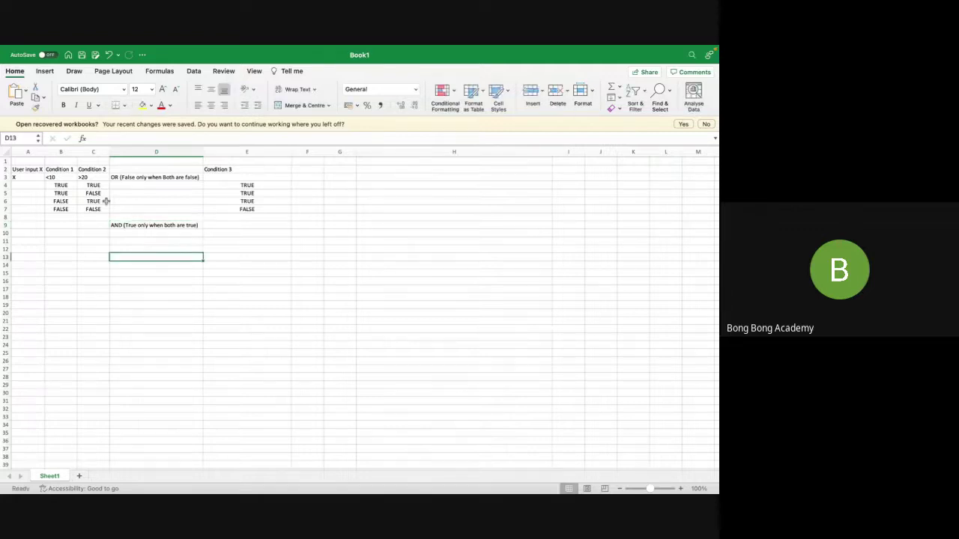
Copy the Condition 1 and Condition 2 combinations in B4:C7 to the AND section starting at B10
{"action": "left_click_drag", "start_coordinate": [62, 185], "coordinate": [91, 209]}
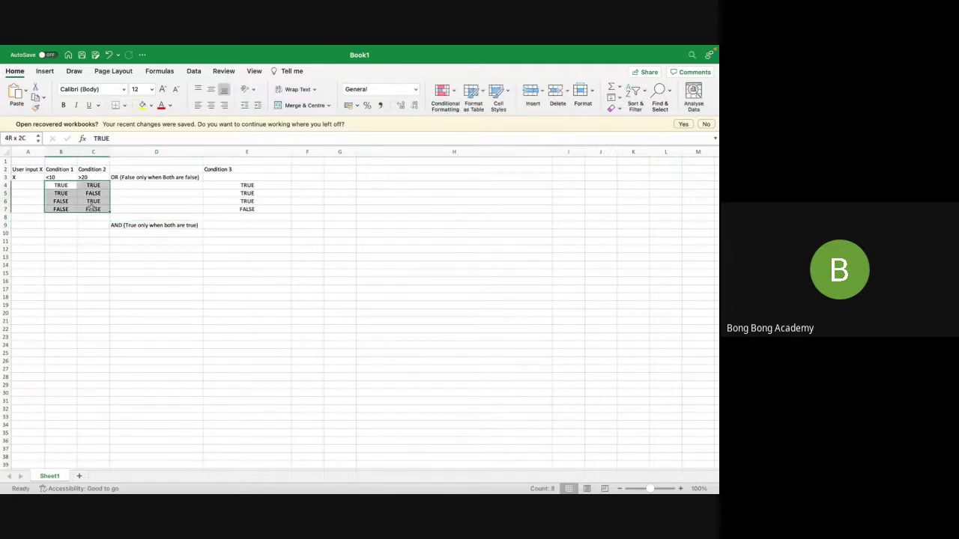
{"action": "key", "text": "super+c"}
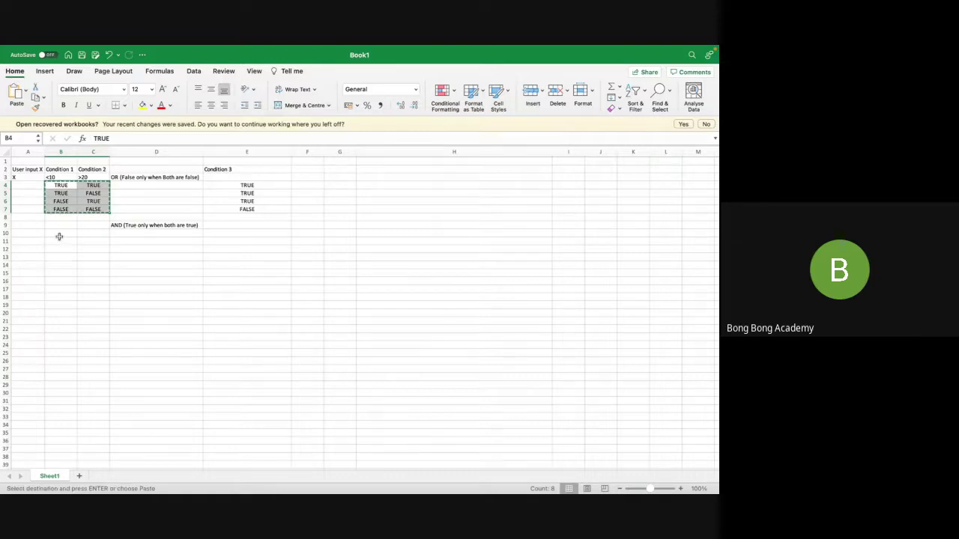
{"action": "left_click", "coordinate": [60, 237]}
{"action": "key", "text": "super+v"}
Enter True in cell E10 as the AND result for the row where both conditions are true
{"action": "left_click", "coordinate": [236, 236]}
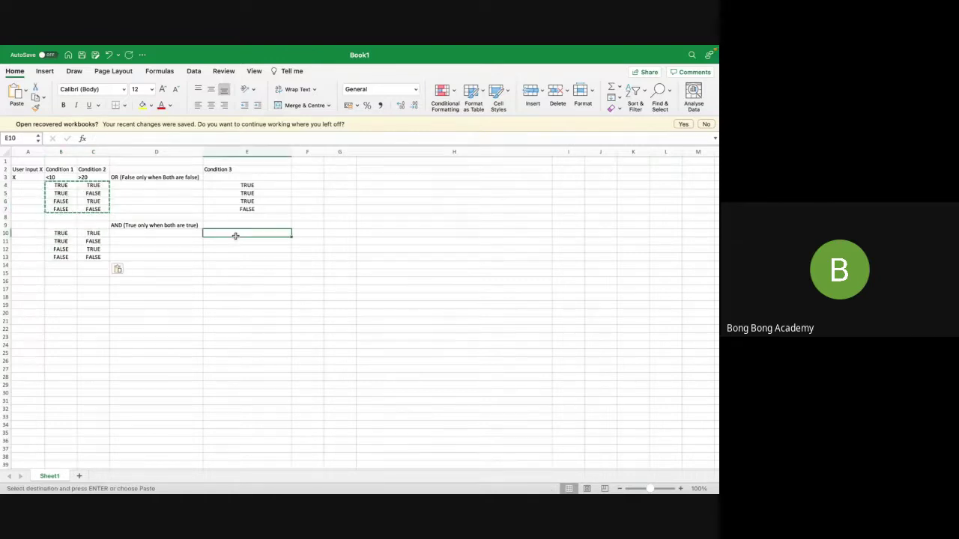
{"action": "type", "text": "T"}
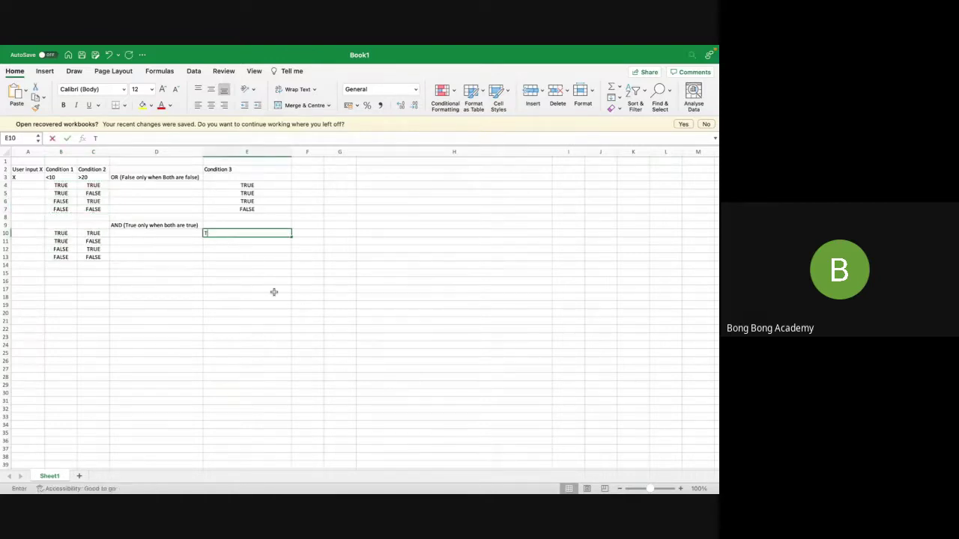
{"action": "type", "text": "rue"}
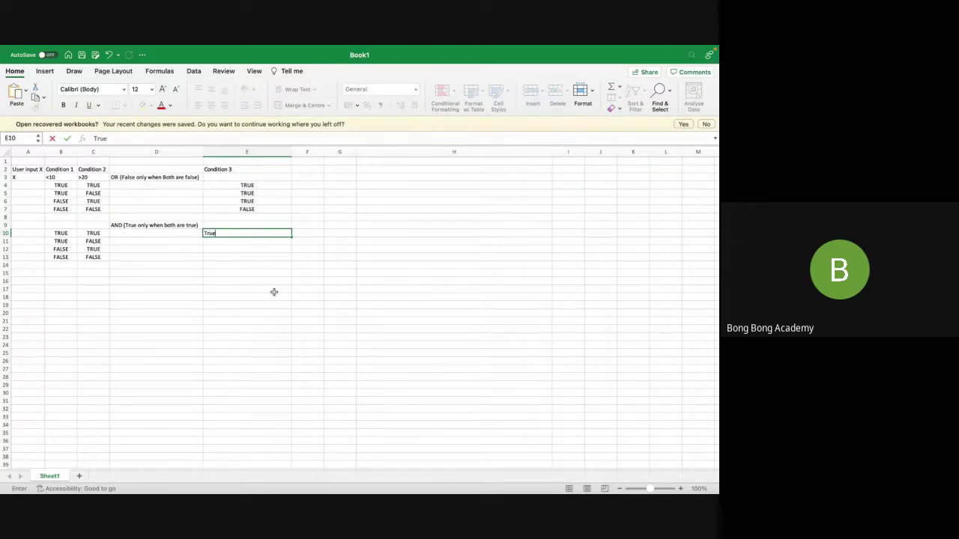
{"action": "key", "text": "Tab"}
{"action": "key", "text": "Left"}
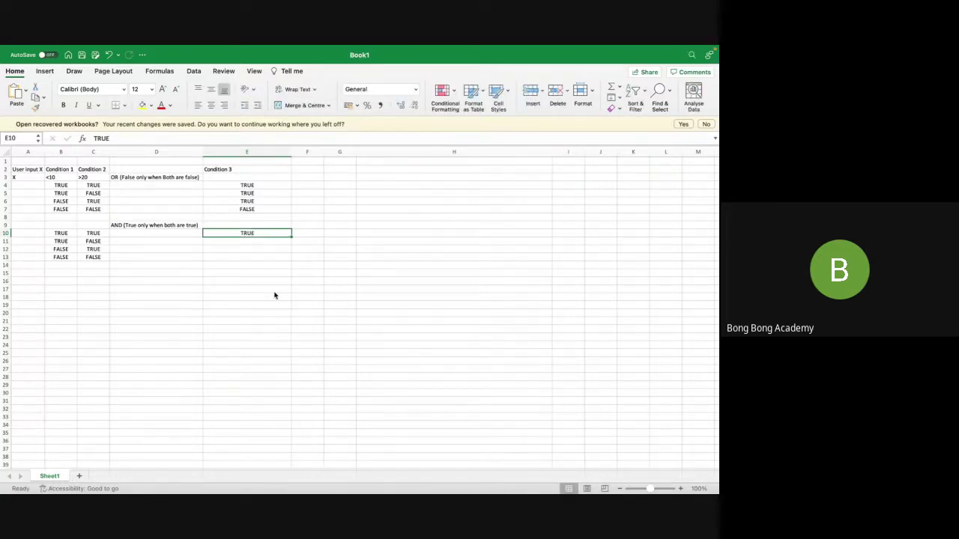
{"action": "key", "text": "Down"}
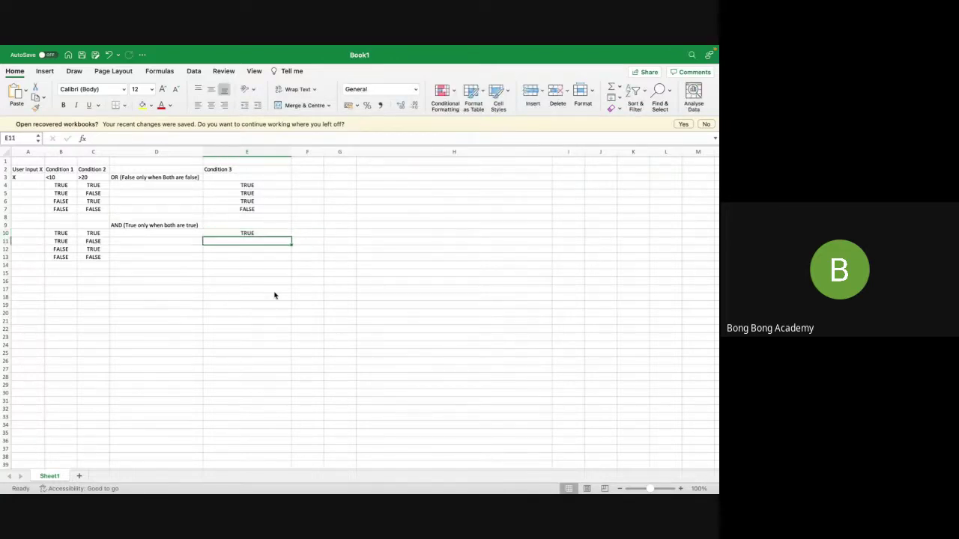
Copy the FALSE value from E7 into E11:E13 as the remaining AND results
{"action": "left_click", "coordinate": [245, 210]}
{"action": "key", "text": "super+c"}
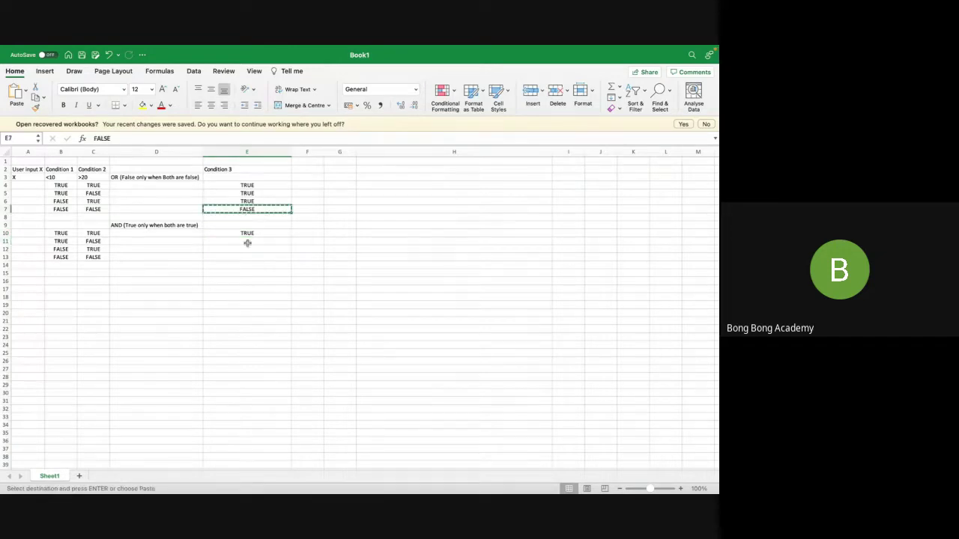
{"action": "left_click_drag", "start_coordinate": [247, 244], "coordinate": [247, 260]}
{"action": "key", "text": "super+v"}
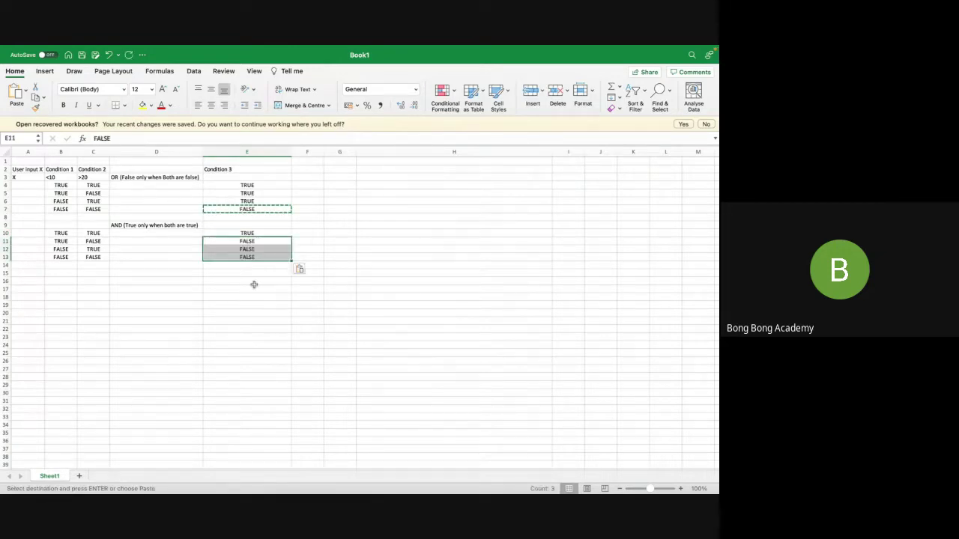
{"action": "left_click", "coordinate": [254, 285]}
{"action": "left_click", "coordinate": [247, 242]}
{"action": "left_click", "coordinate": [247, 249]}
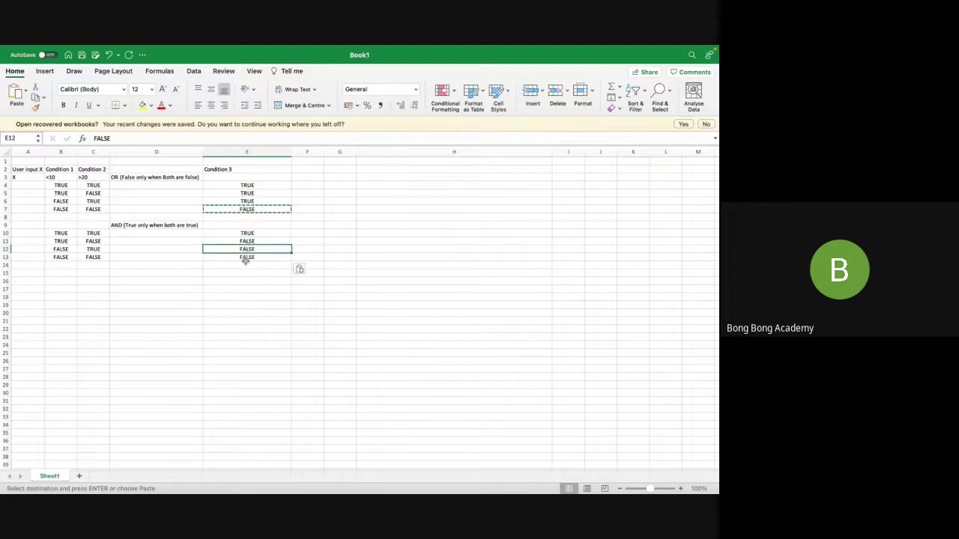
{"action": "left_click", "coordinate": [247, 257]}
{"action": "left_click", "coordinate": [251, 289]}
{"action": "left_click", "coordinate": [350, 243]}
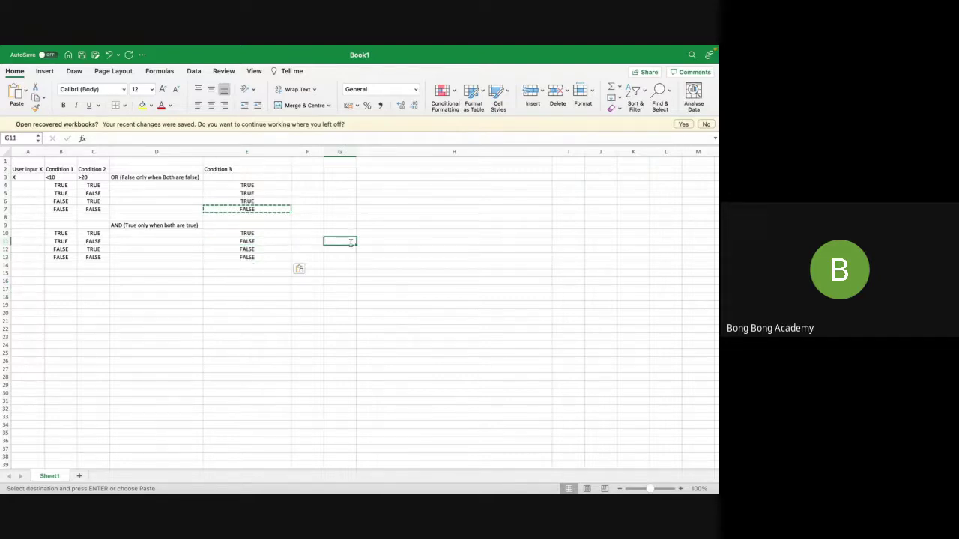
{"action": "double_click", "coordinate": [351, 243]}
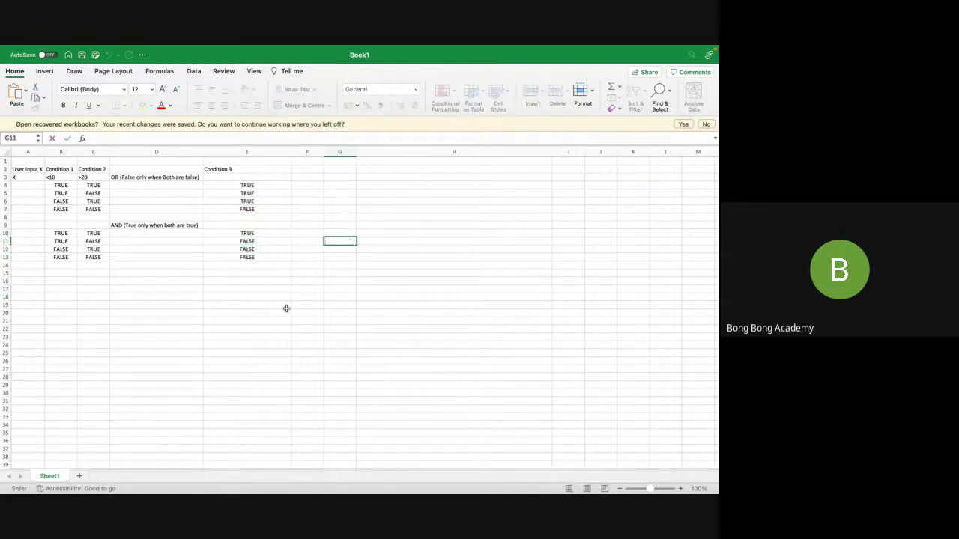
{"action": "left_click", "coordinate": [63, 273]}
{"action": "left_click", "coordinate": [22, 178]}
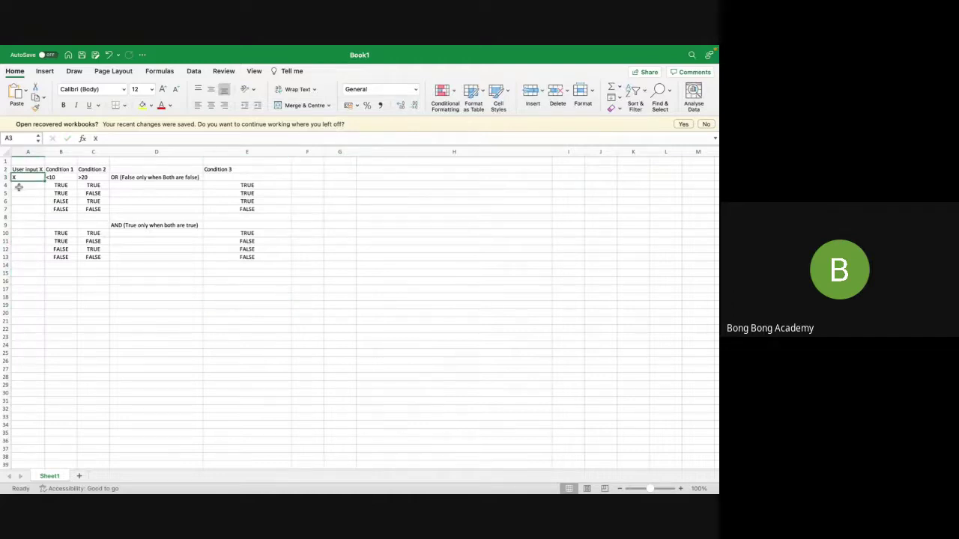
{"action": "left_click", "coordinate": [30, 274]}
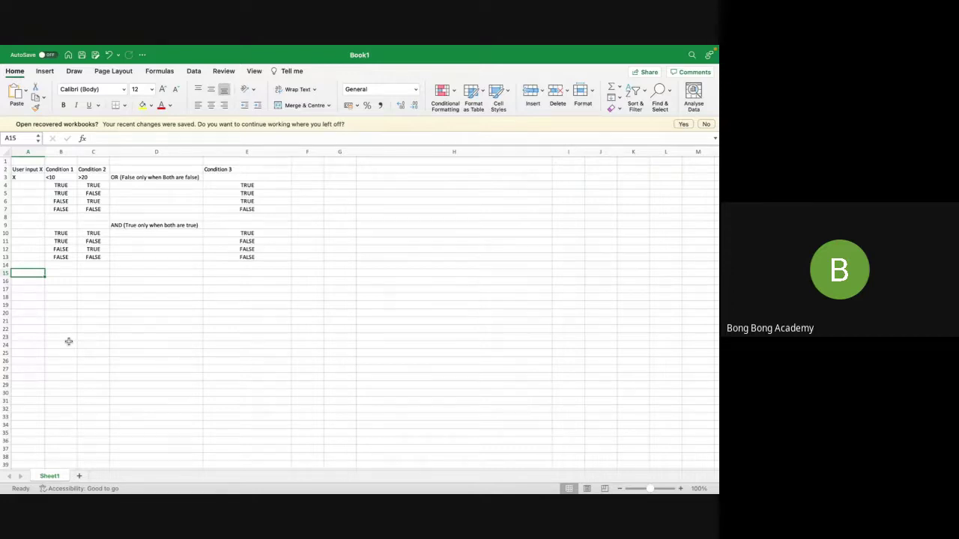
Insert five blank rows at row 8, between the OR table and the AND section
{"action": "left_click", "coordinate": [5, 217]}
{"action": "right_click", "coordinate": [4, 217]}
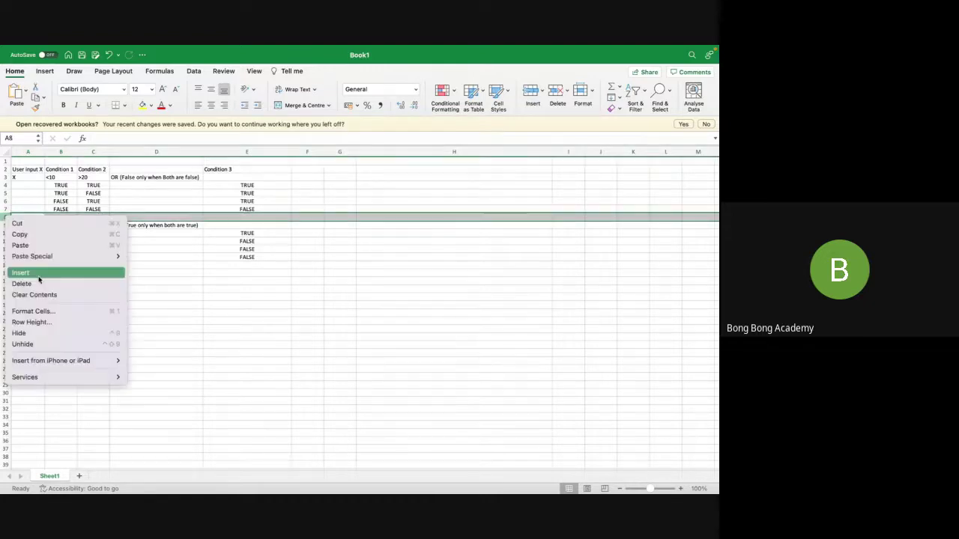
{"action": "left_click", "coordinate": [22, 272]}
{"action": "right_click", "coordinate": [6, 218]}
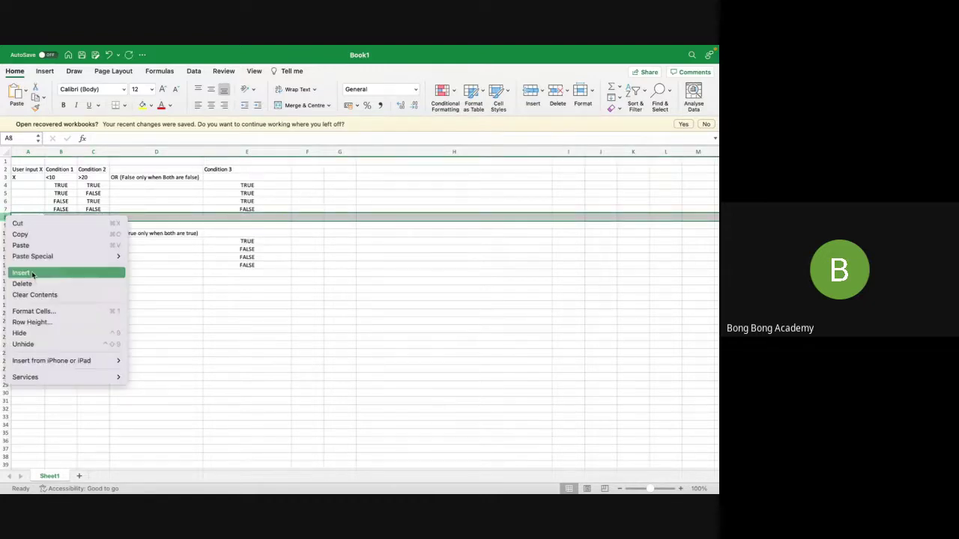
{"action": "left_click", "coordinate": [32, 274]}
{"action": "right_click", "coordinate": [6, 217]}
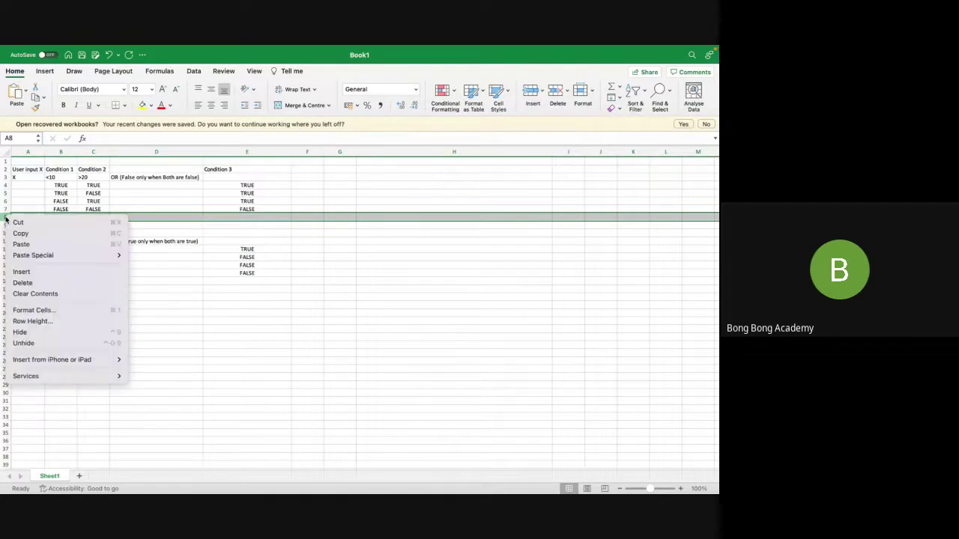
{"action": "left_click", "coordinate": [33, 273]}
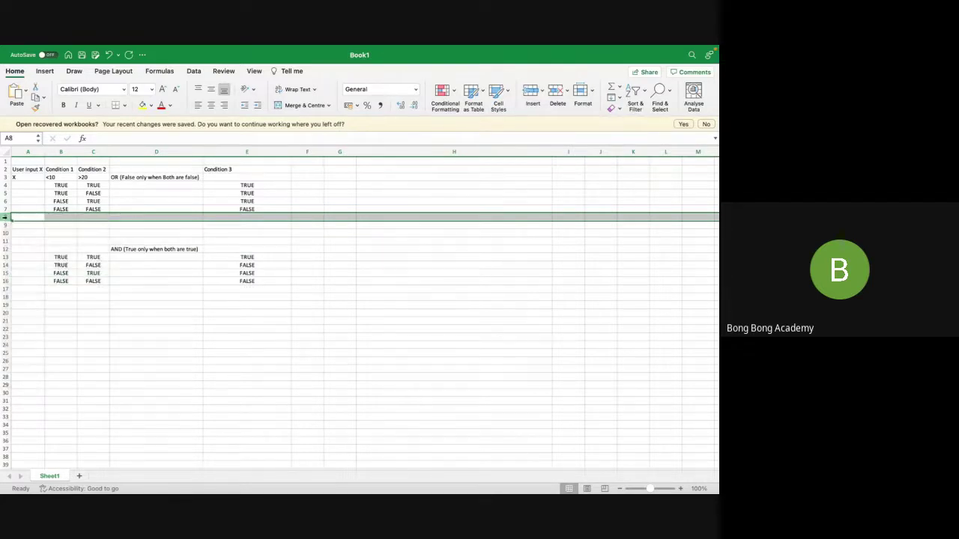
{"action": "right_click", "coordinate": [6, 218]}
{"action": "left_click", "coordinate": [22, 273]}
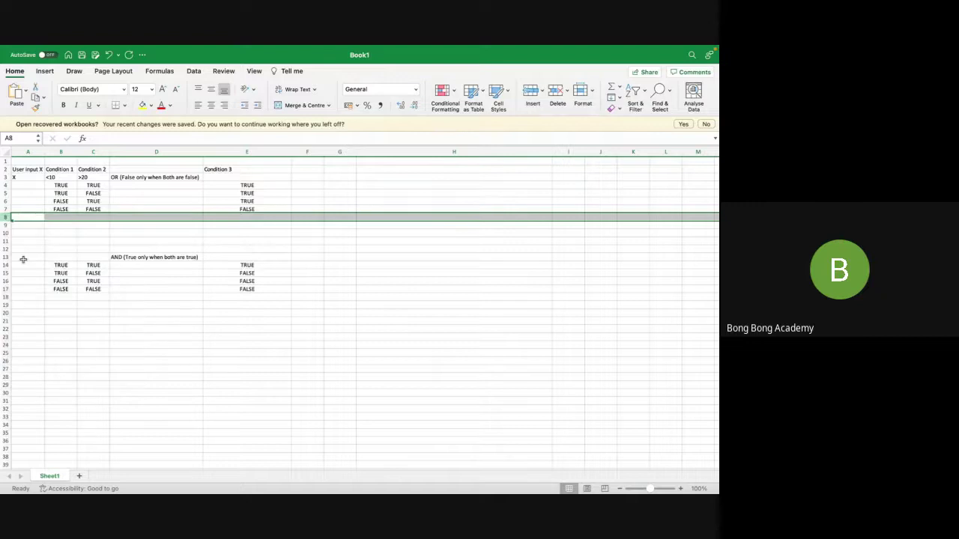
{"action": "right_click", "coordinate": [4, 217]}
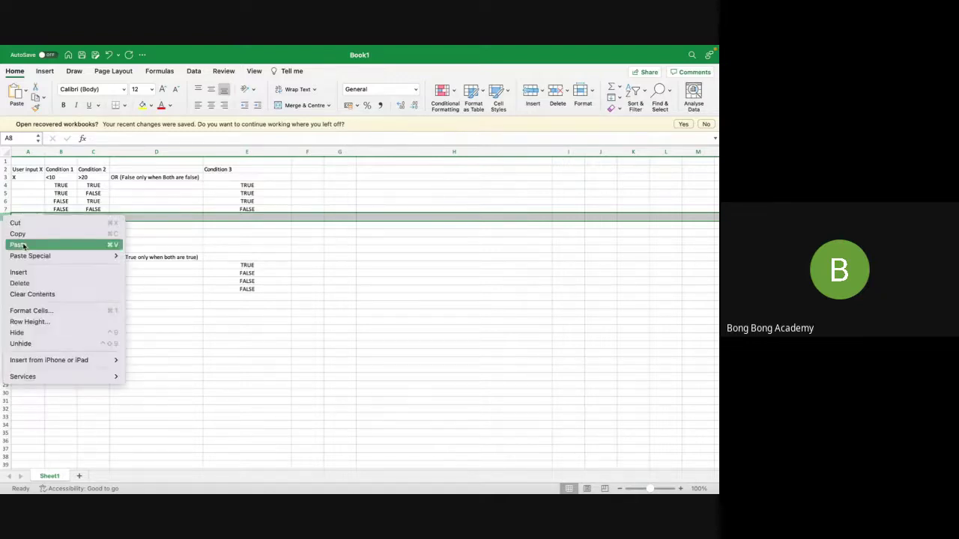
{"action": "left_click", "coordinate": [35, 283]}
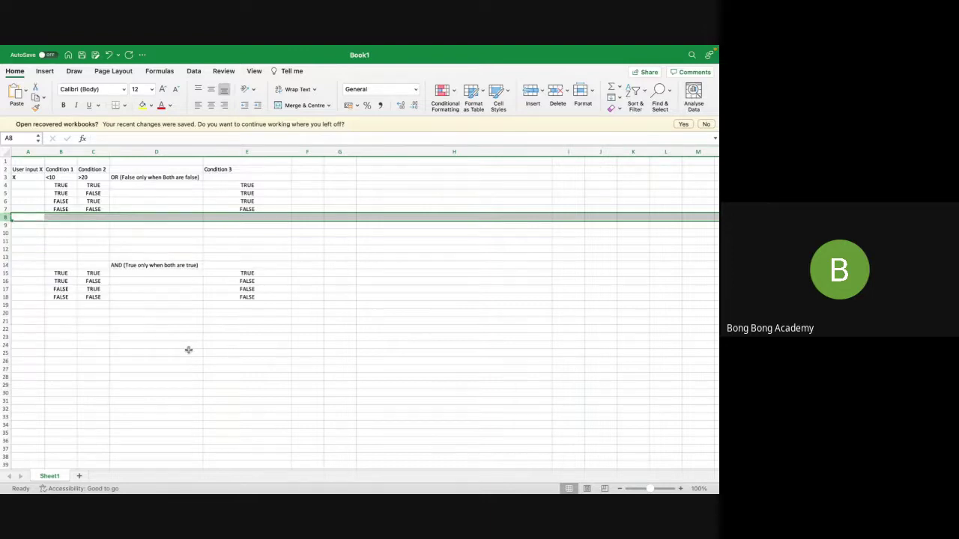
{"action": "left_click", "coordinate": [189, 350]}
{"action": "left_click", "coordinate": [28, 218]}
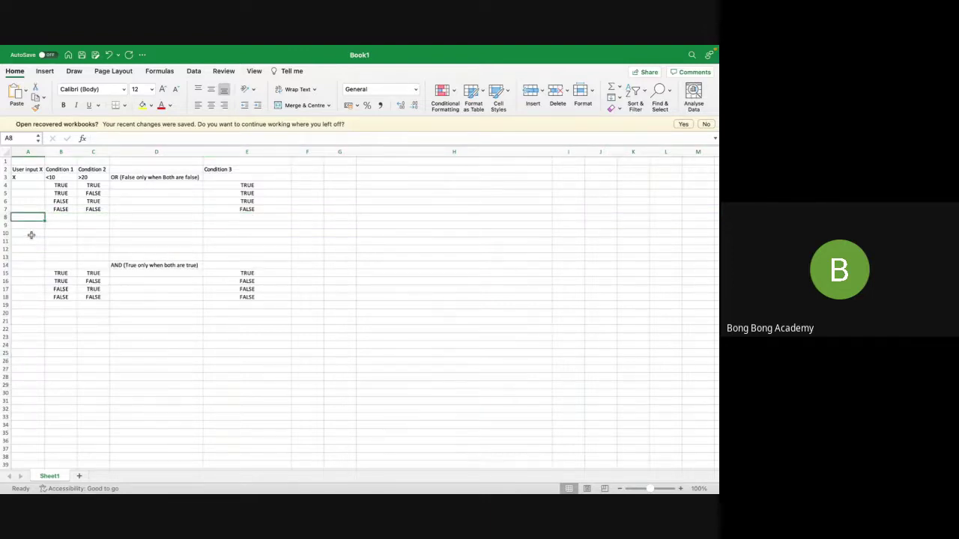
{"action": "type", "text": "8"}
{"action": "left_click", "coordinate": [32, 236]}
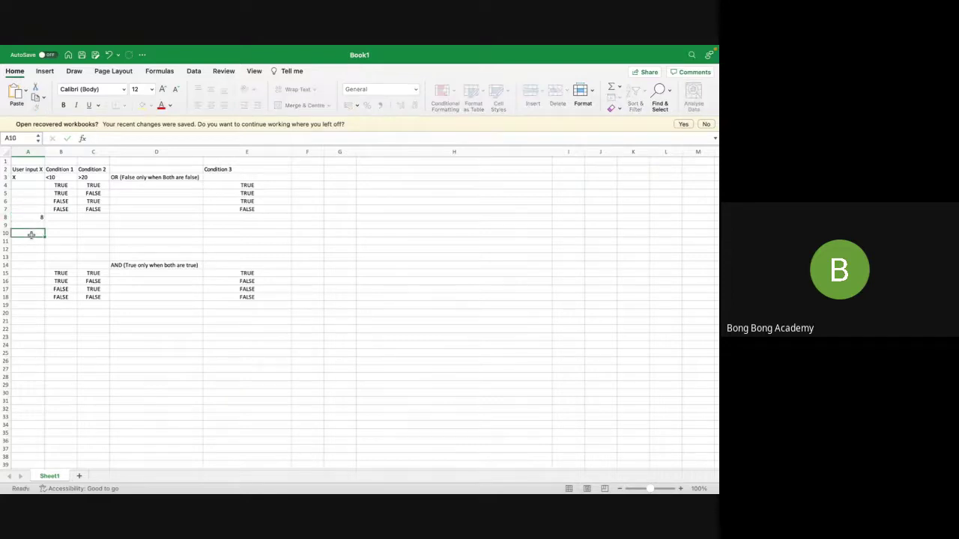
{"action": "left_click", "coordinate": [36, 218]}
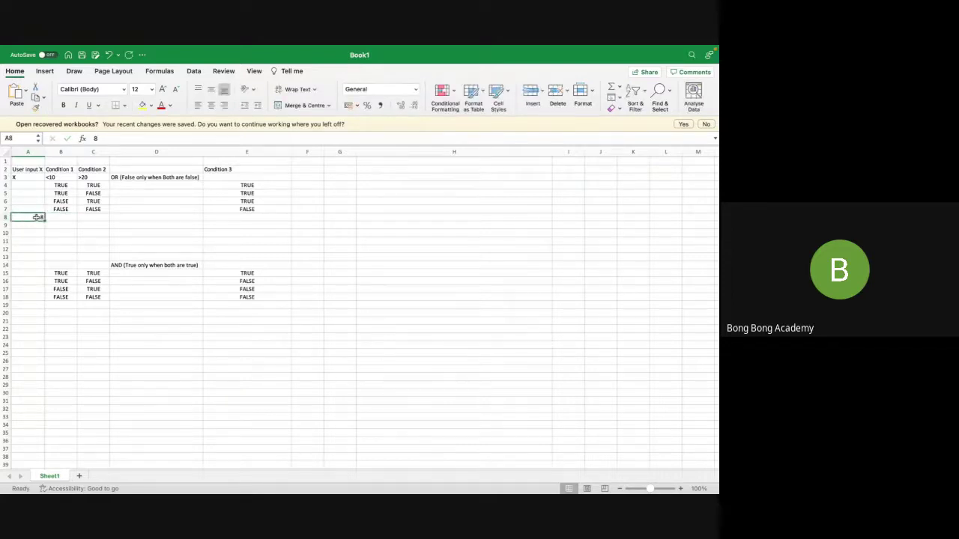
{"action": "key", "text": "Delete"}
Enter 8 as the sample user input in A9 and True as its Condition 1 result in B9
{"action": "left_click", "coordinate": [35, 227]}
{"action": "type", "text": "8"}
{"action": "left_click", "coordinate": [61, 224]}
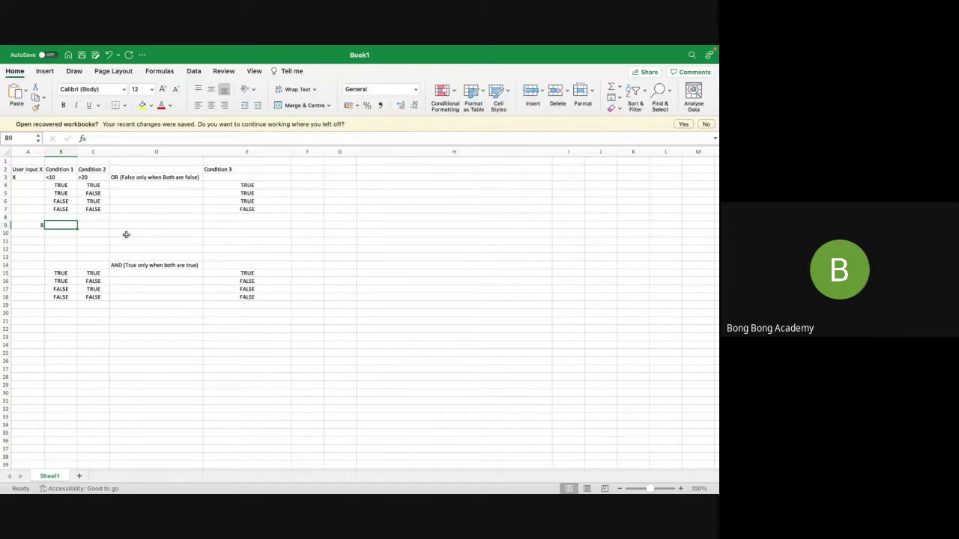
{"action": "mouse_move", "coordinate": [360, 487]}
{"action": "type", "text": "T"}
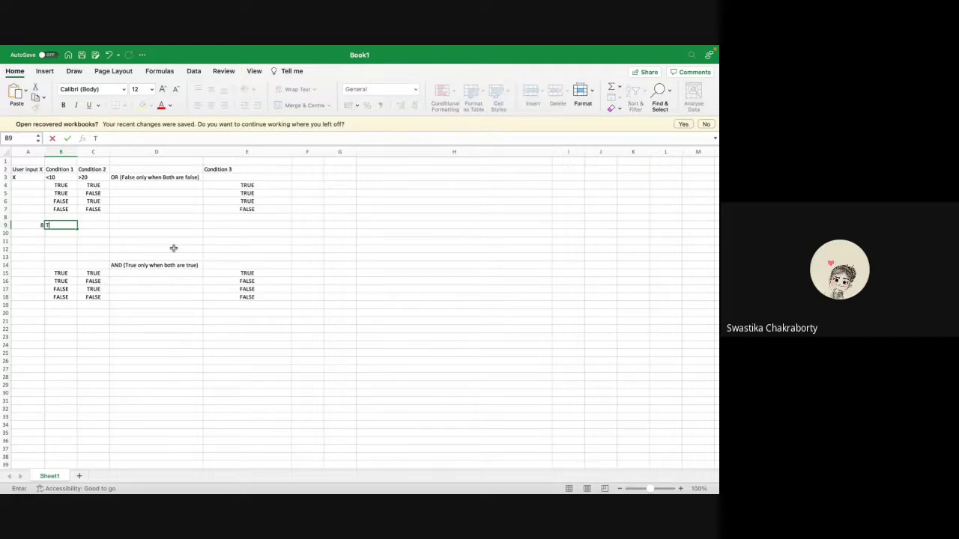
{"action": "type", "text": "rue"}
{"action": "key", "text": "Tab"}
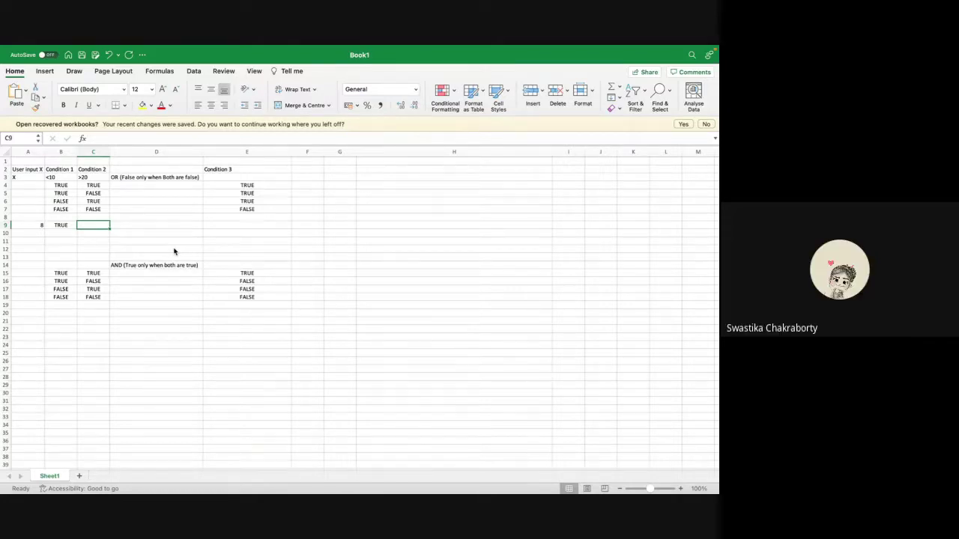
Enter false in C9 as the Condition 2 result for the sample input 8
{"action": "type", "text": "flas"}
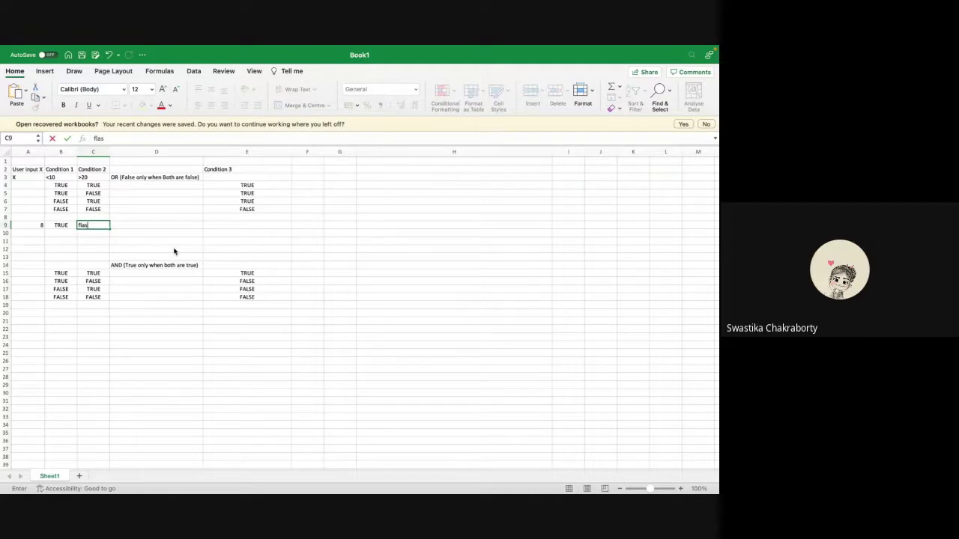
{"action": "key", "text": "BackSpace"}
{"action": "key", "text": "BackSpace"}
{"action": "key", "text": "BackSpace"}
{"action": "key", "text": "BackSpace"}
{"action": "type", "text": "false"}
{"action": "left_click", "coordinate": [173, 248]}
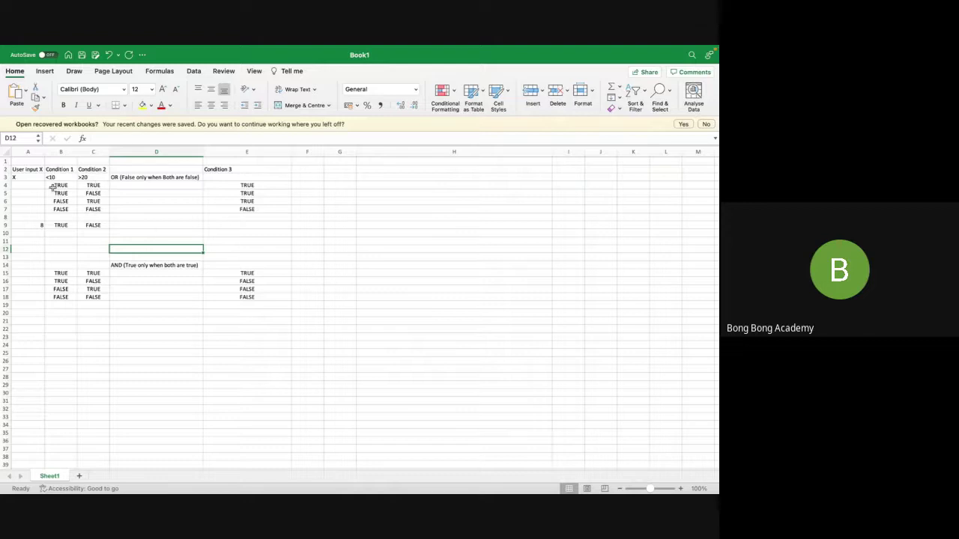
Enter true in E9 as the OR result under Condition 3 for the sample input 8
{"action": "left_click", "coordinate": [117, 177]}
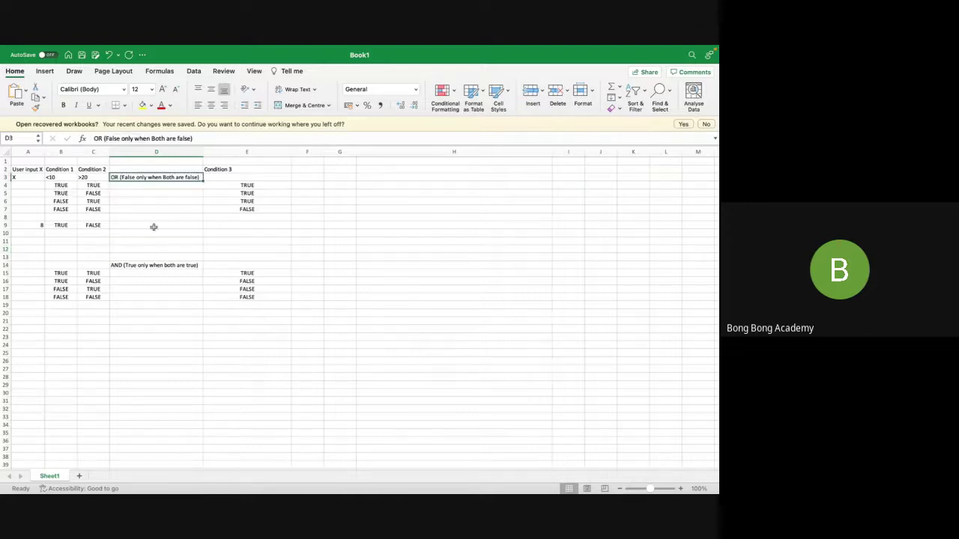
{"action": "left_click", "coordinate": [228, 225]}
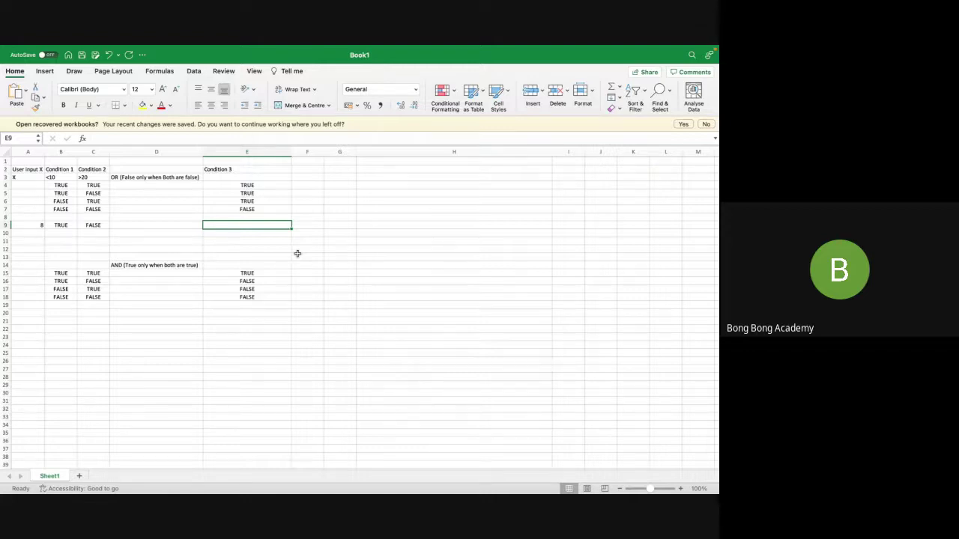
{"action": "left_click", "coordinate": [129, 177]}
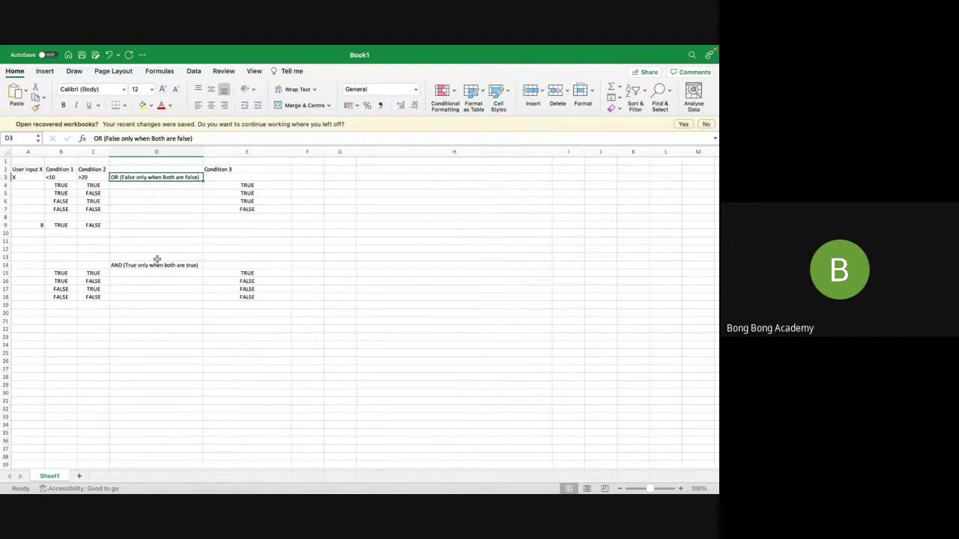
{"action": "left_click", "coordinate": [218, 226]}
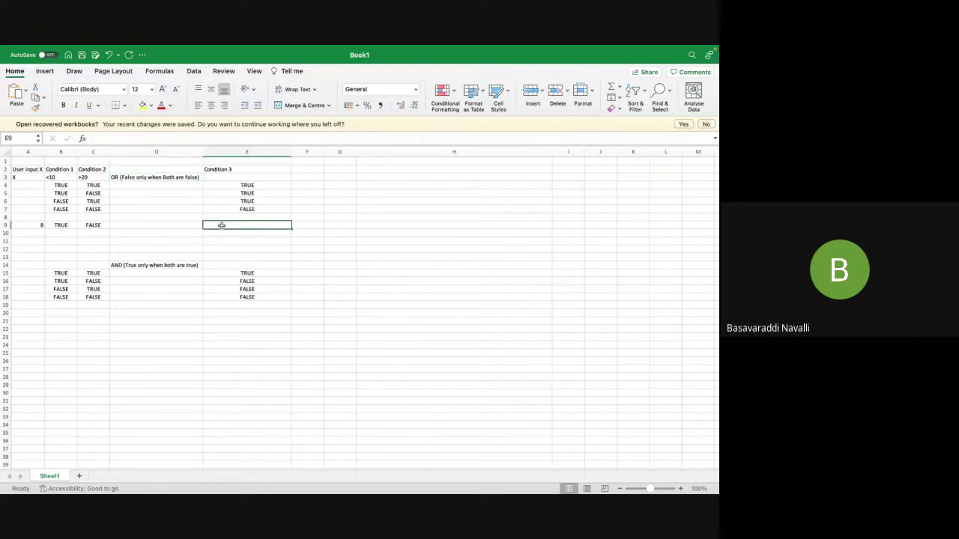
{"action": "type", "text": "true"}
{"action": "left_click", "coordinate": [192, 310]}
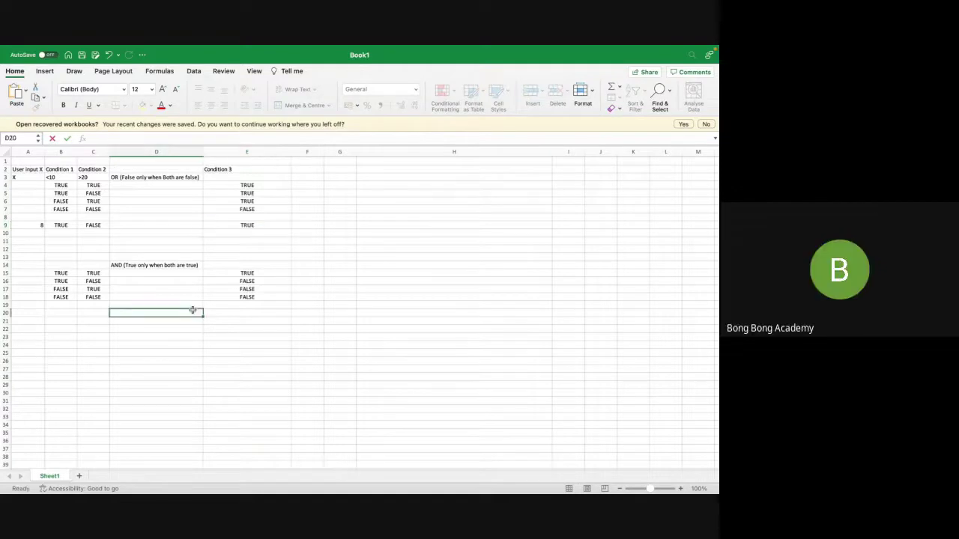
{"action": "left_click_drag", "start_coordinate": [60, 193], "coordinate": [95, 194]}
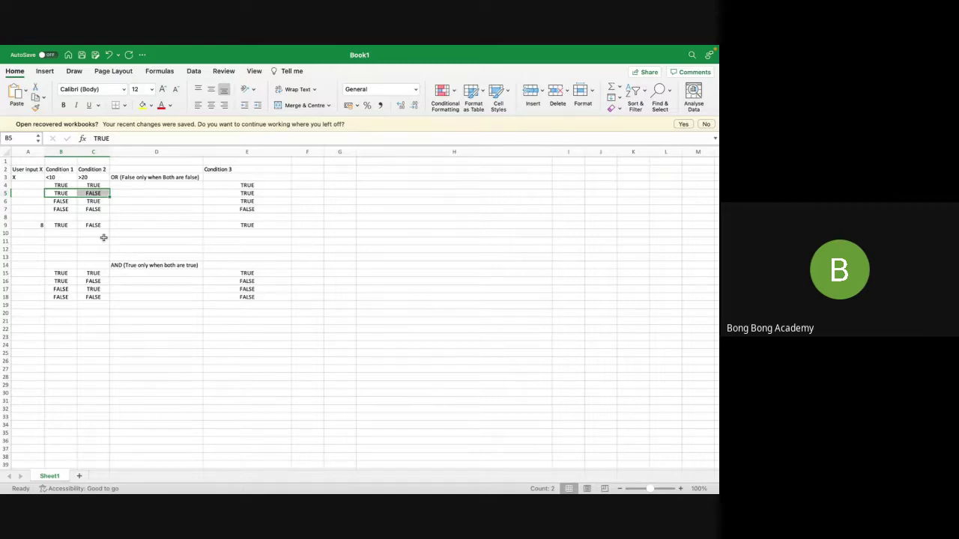
{"action": "left_click", "coordinate": [246, 225]}
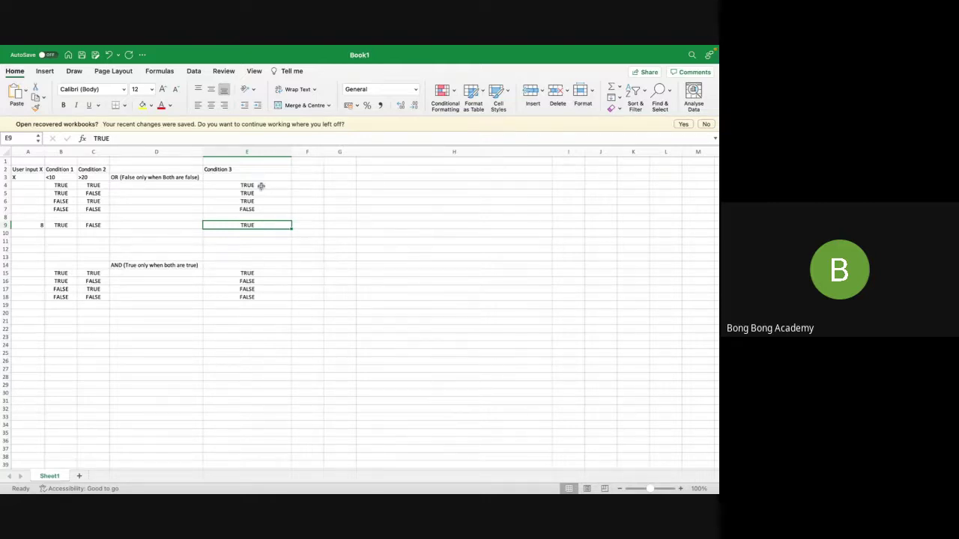
{"action": "left_click_drag", "start_coordinate": [261, 187], "coordinate": [251, 201]}
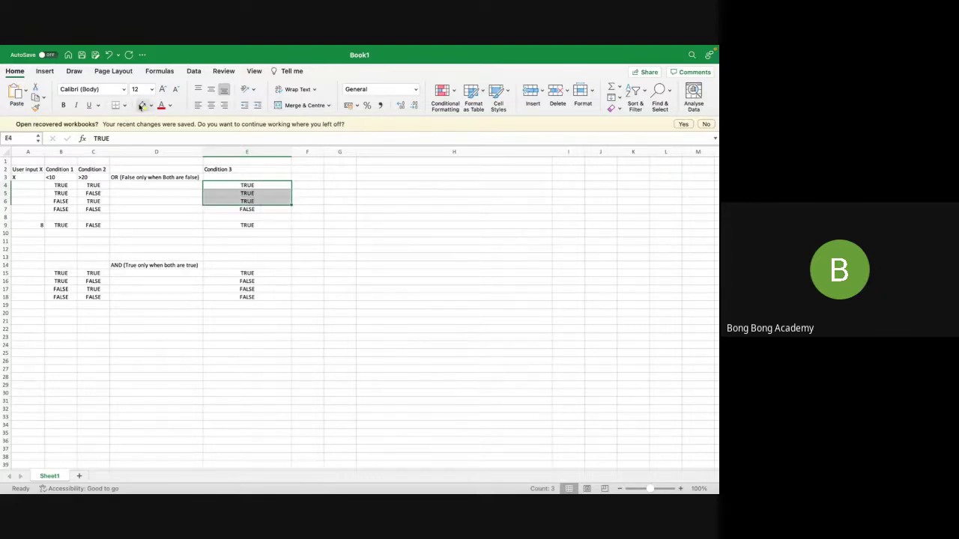
Enter "Block" in F9 as the action for the sample input 8
{"action": "left_click", "coordinate": [315, 226]}
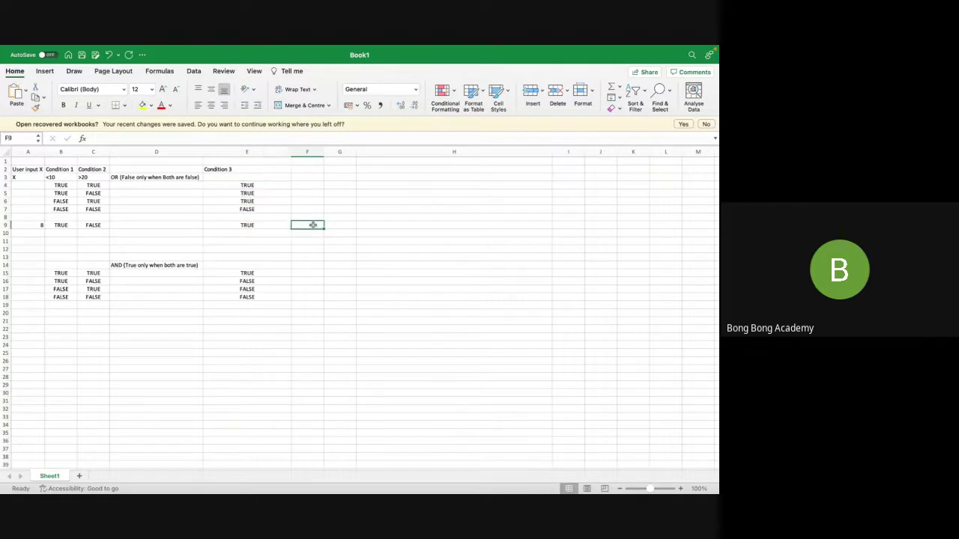
{"action": "type", "text": "Block"}
{"action": "left_click", "coordinate": [341, 360]}
{"action": "left_click", "coordinate": [301, 227]}
{"action": "left_click", "coordinate": [37, 225]}
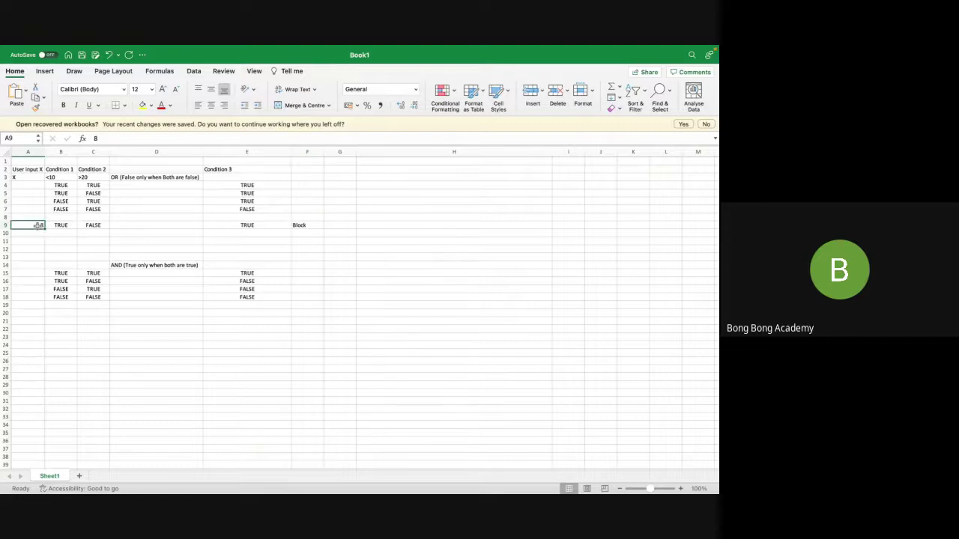
{"action": "left_click", "coordinate": [56, 177]}
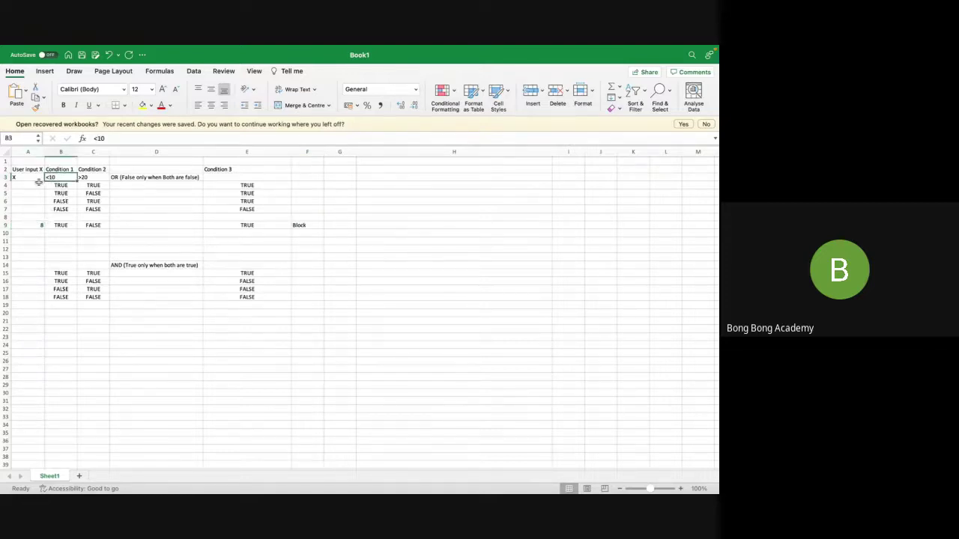
{"action": "left_click", "coordinate": [89, 176]}
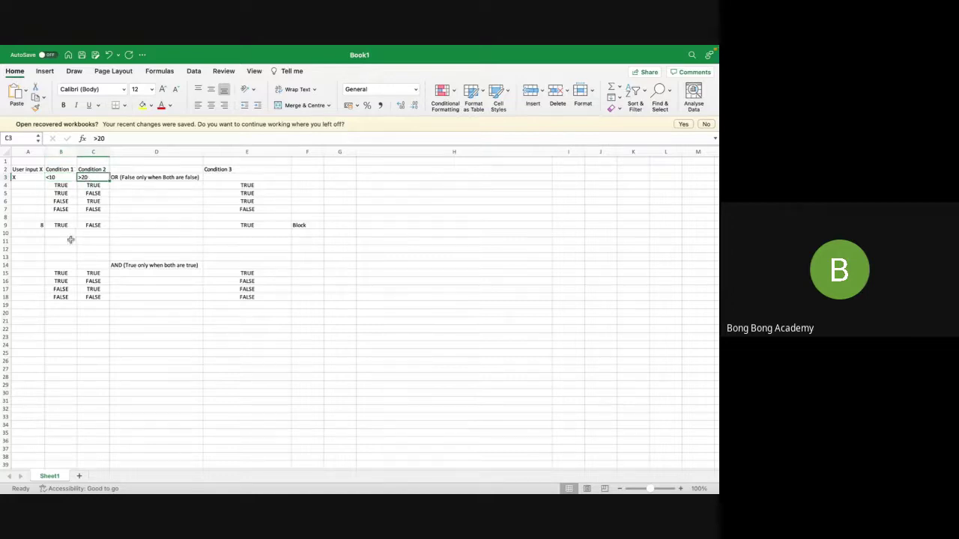
{"action": "left_click", "coordinate": [306, 225]}
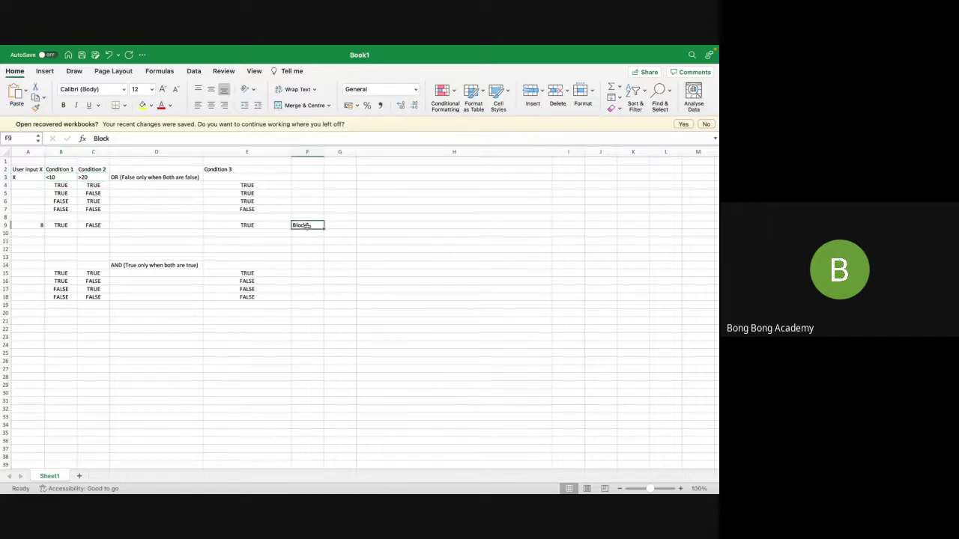
Enter 22 as the second sample user input in A10
{"action": "left_click", "coordinate": [35, 234]}
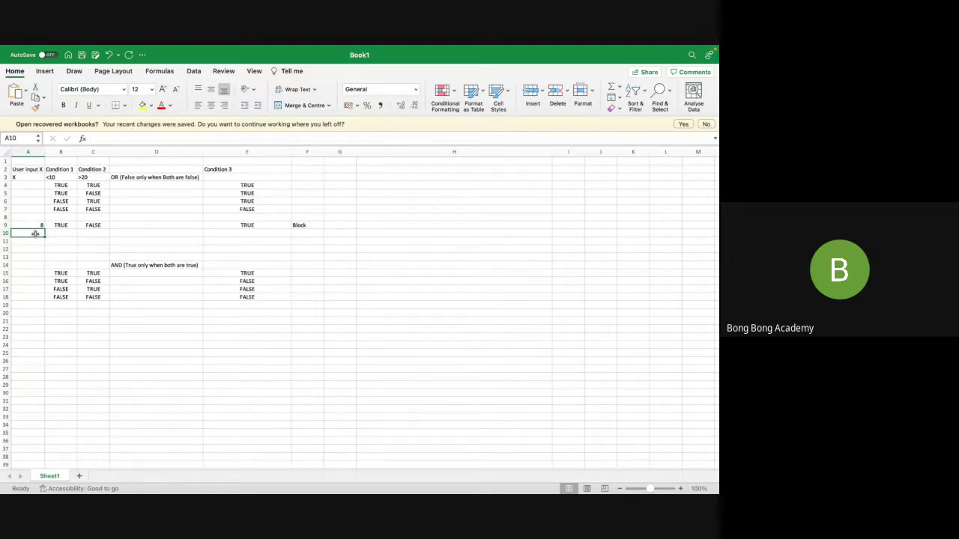
{"action": "type", "text": "22"}
{"action": "left_click", "coordinate": [73, 248]}
Enter false in B10 and true in C10 as the Condition 1 and Condition 2 results for the sample input 22
{"action": "left_click", "coordinate": [64, 233]}
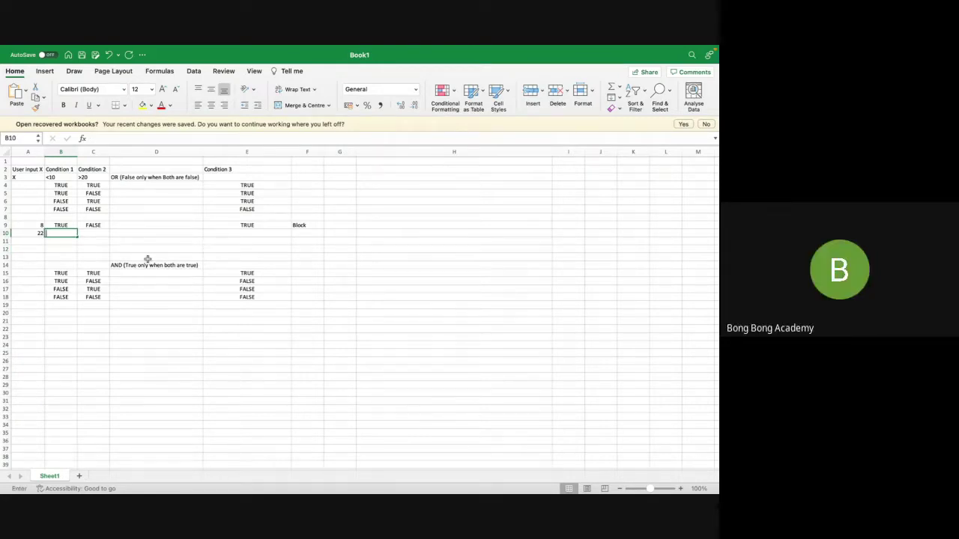
{"action": "type", "text": "f"}
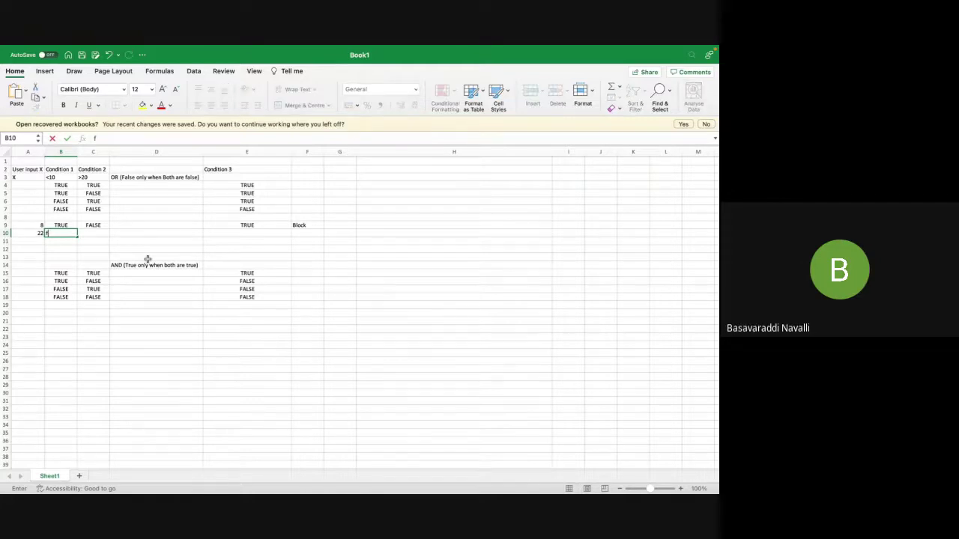
{"action": "type", "text": "lsse"}
{"action": "key", "text": "Tab"}
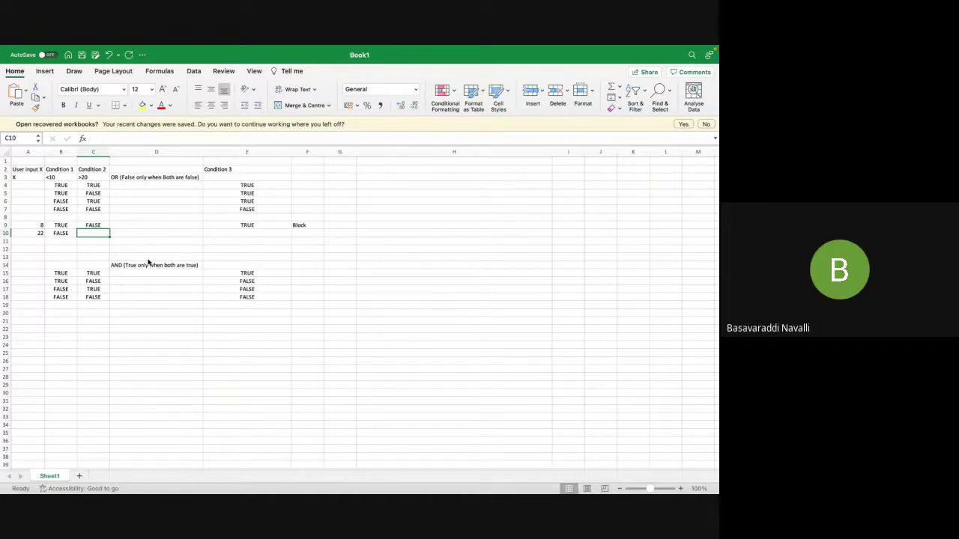
{"action": "type", "text": "t"}
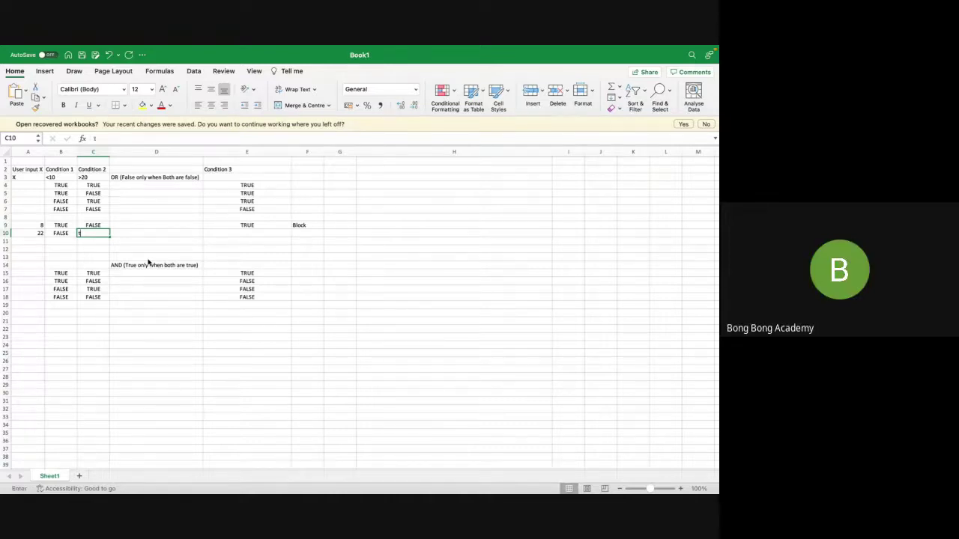
{"action": "type", "text": "rue"}
{"action": "key", "text": "Tab"}
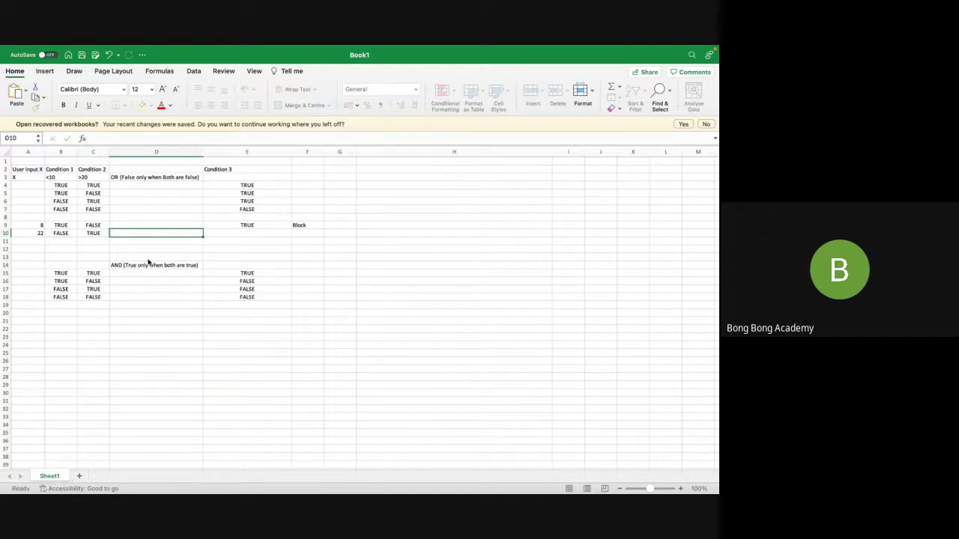
Enter true in E10 as the OR result and "Block" in F10 as the action for the sample input 22
{"action": "key", "text": "Tab"}
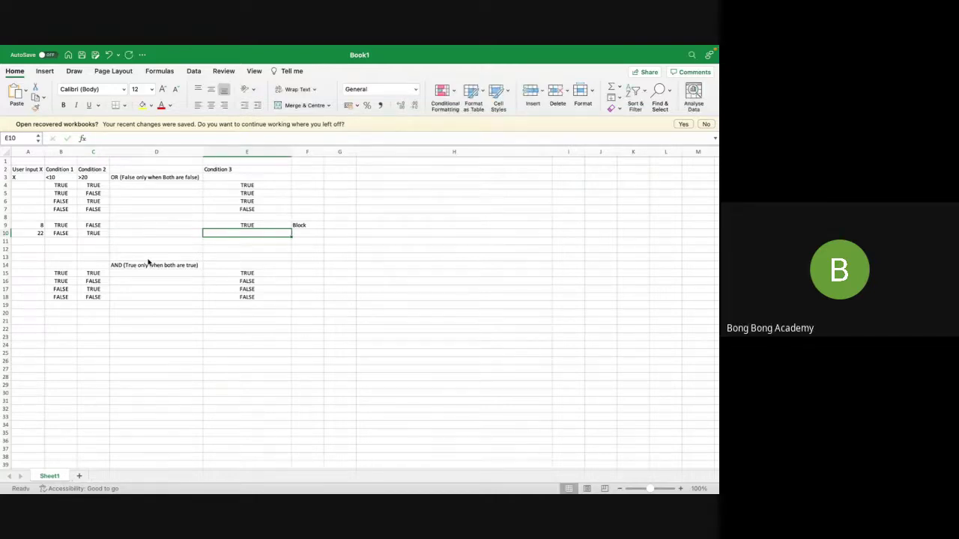
{"action": "key", "text": "Left"}
{"action": "key", "text": "Left"}
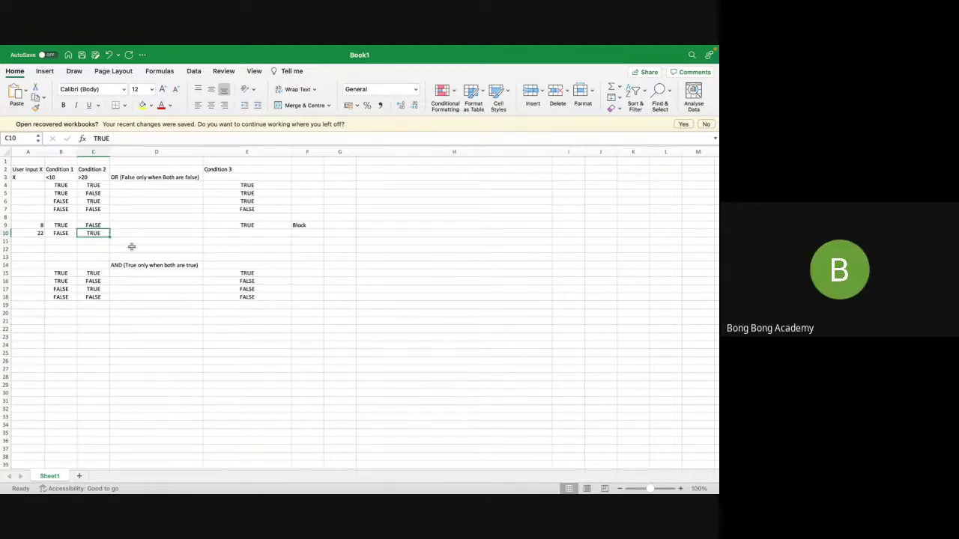
{"action": "left_click", "coordinate": [263, 242]}
{"action": "left_click", "coordinate": [266, 233]}
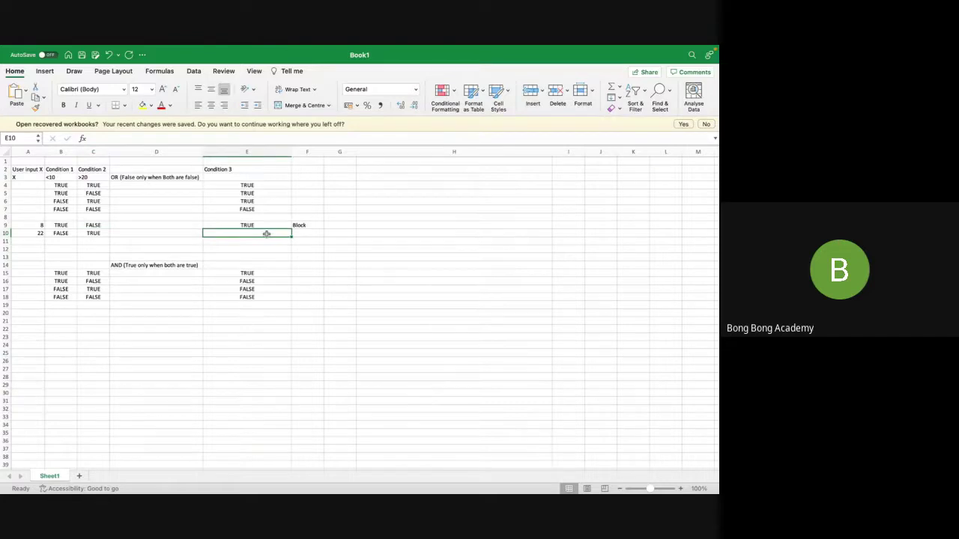
{"action": "type", "text": "T"}
{"action": "type", "text": "rue"}
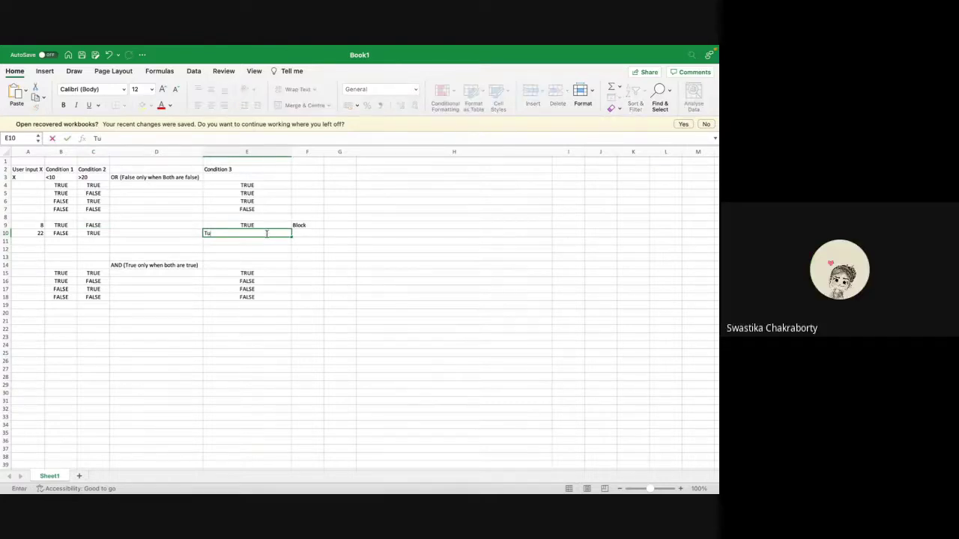
{"action": "key", "text": "Tab"}
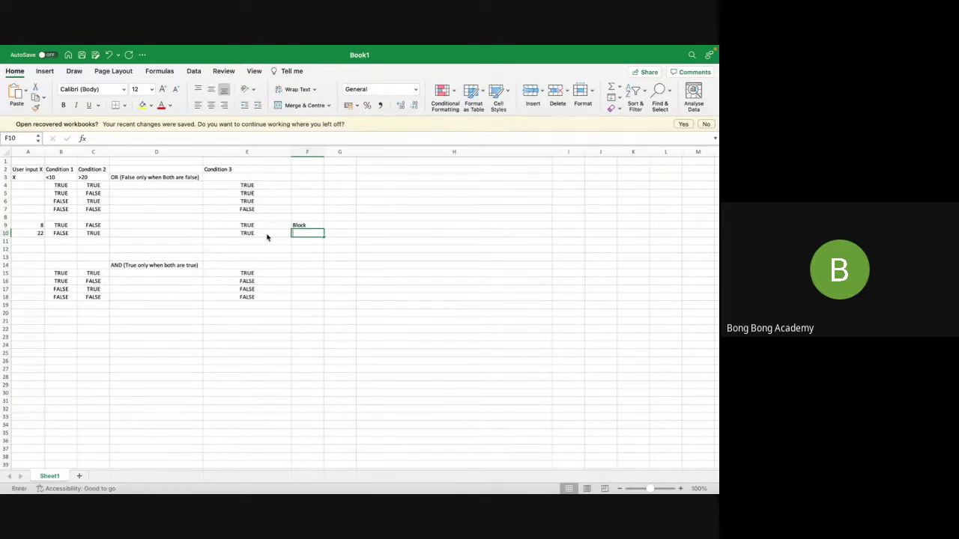
{"action": "type", "text": "Block"}
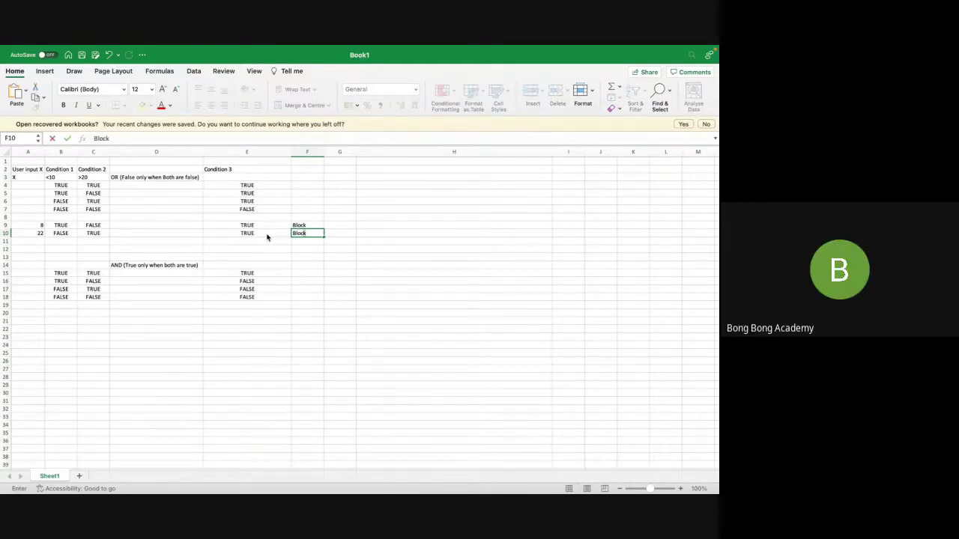
{"action": "left_click", "coordinate": [248, 272]}
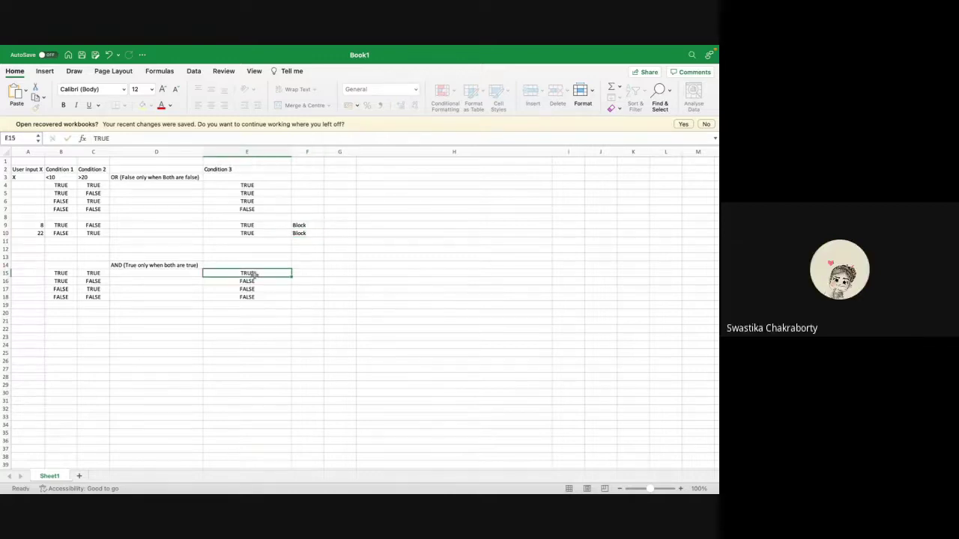
Enter 12 as the third sample user input in A11 and false in B11 as its Condition 1 result
{"action": "left_click", "coordinate": [33, 240]}
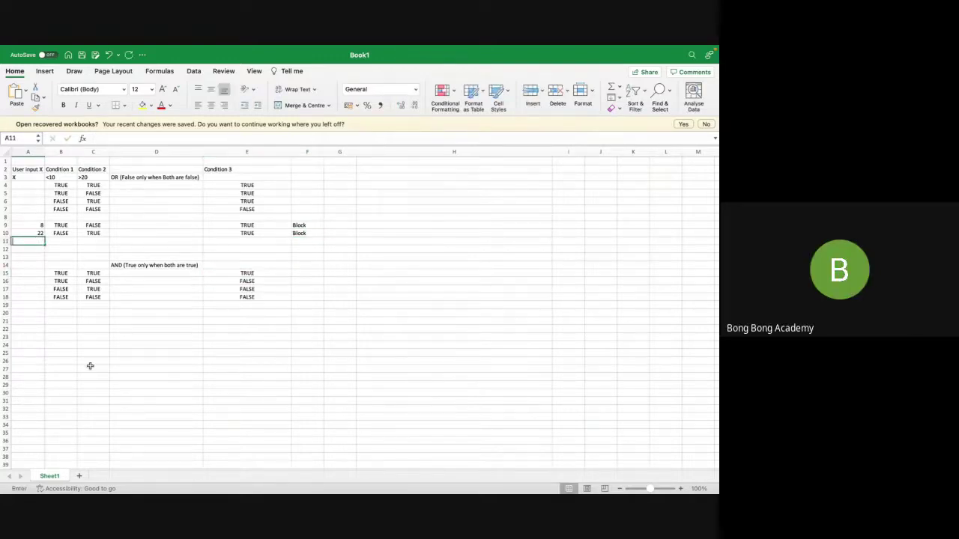
{"action": "type", "text": "12"}
{"action": "left_click", "coordinate": [66, 240]}
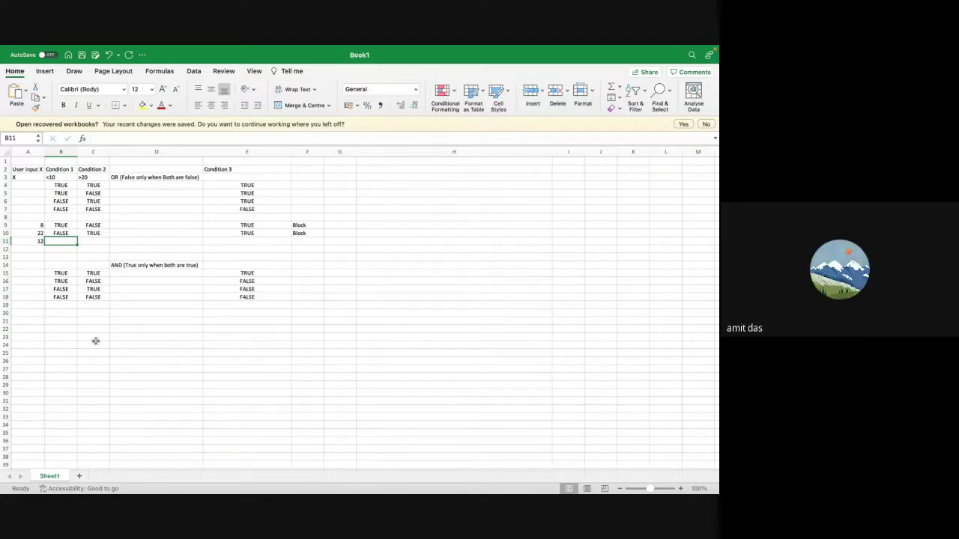
{"action": "type", "text": "Flase"}
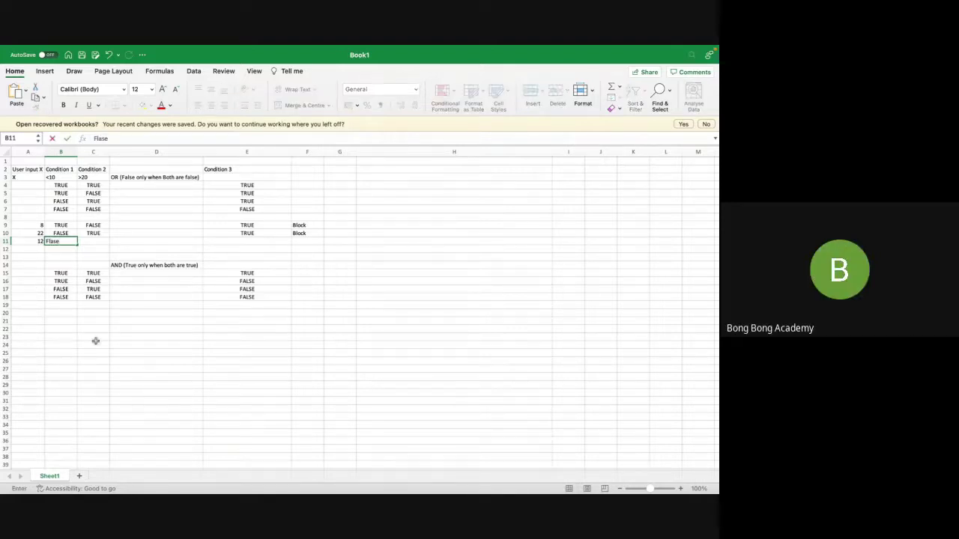
{"action": "key", "text": "BackSpace"}
{"action": "key", "text": "BackSpace"}
{"action": "key", "text": "BackSpace"}
{"action": "key", "text": "BackSpace"}
{"action": "type", "text": "alse"}
{"action": "key", "text": "Tab"}
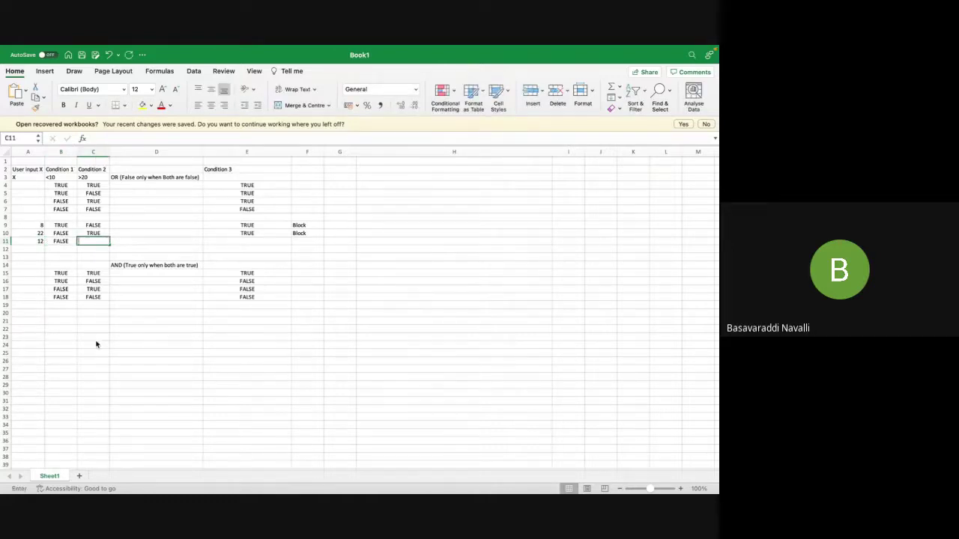
Enter false in C11 as the Condition 2 result and false in E11 as the OR result for the sample input 12
{"action": "type", "text": "false"}
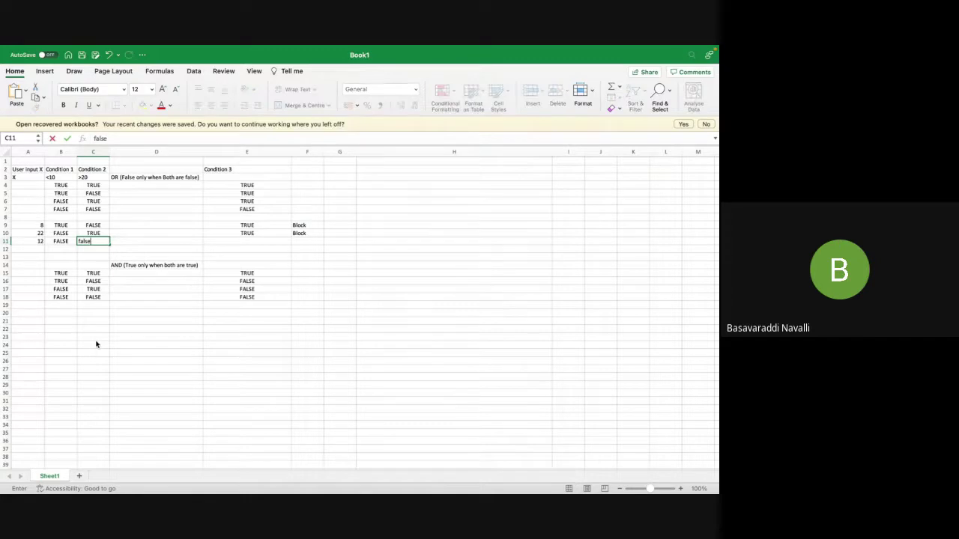
{"action": "key", "text": "Tab"}
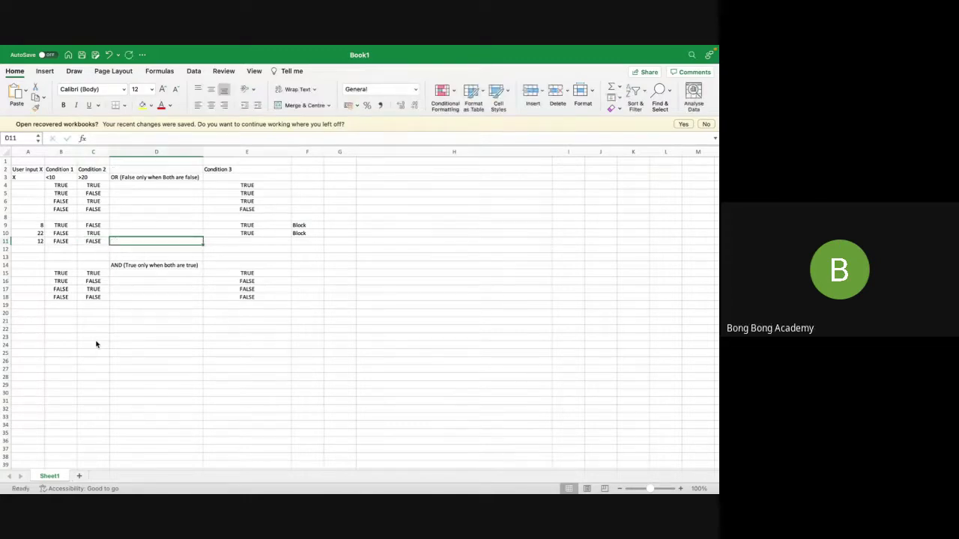
{"action": "key", "text": "Tab"}
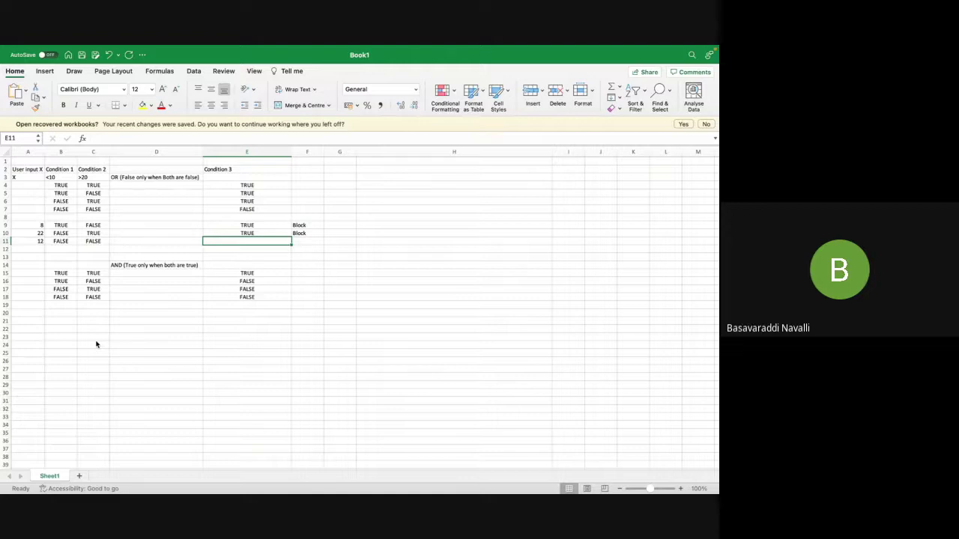
{"action": "type", "text": "Fal"}
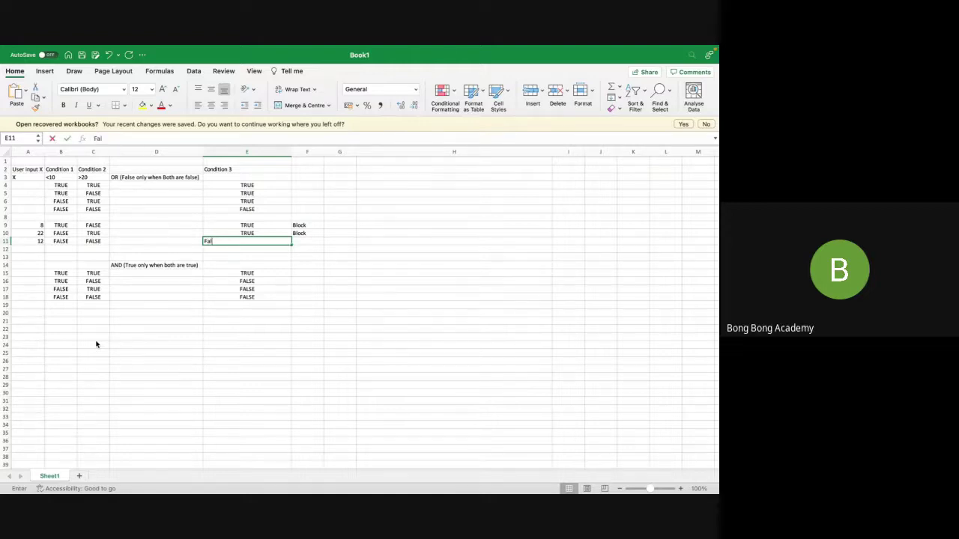
{"action": "type", "text": "se"}
{"action": "key", "text": "Tab"}
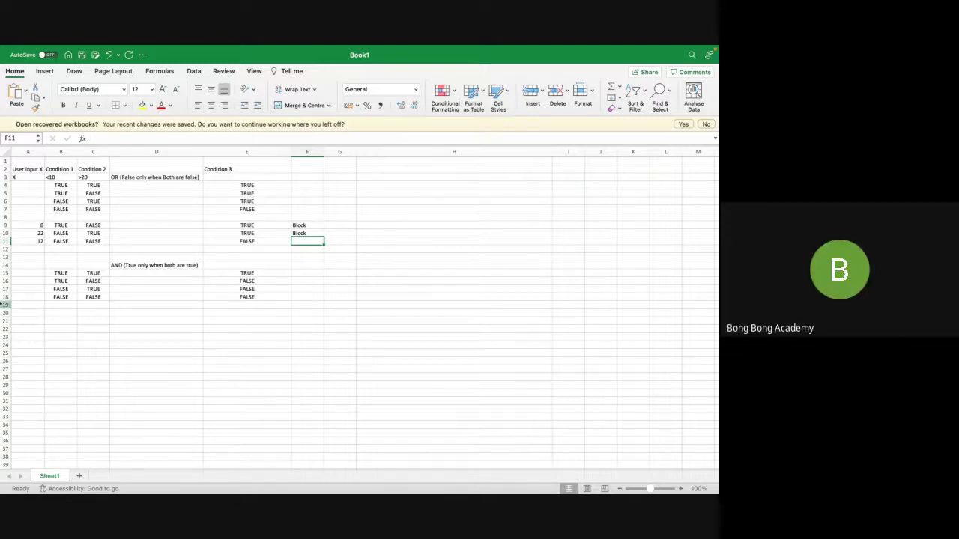
{"action": "left_click", "coordinate": [34, 241]}
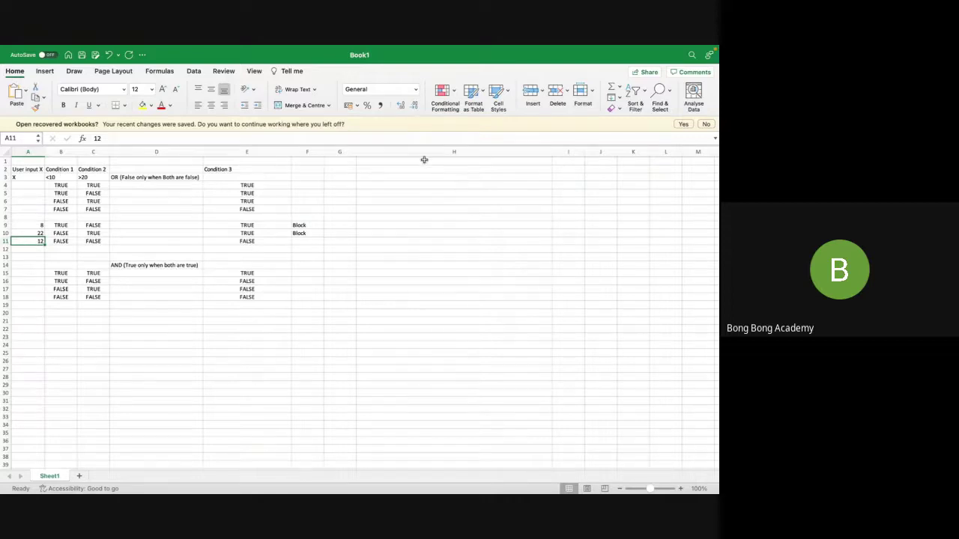
{"action": "left_click", "coordinate": [57, 175]}
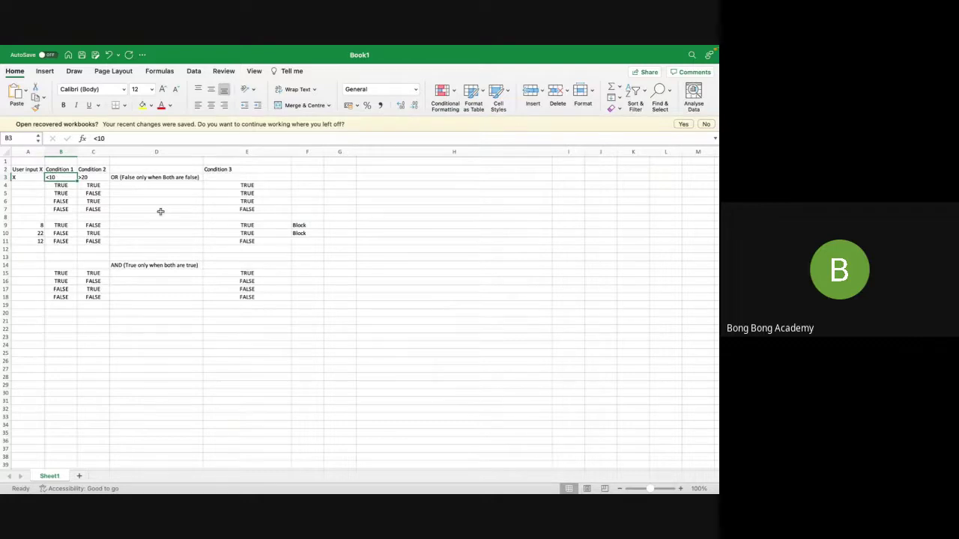
{"action": "left_click", "coordinate": [120, 177]}
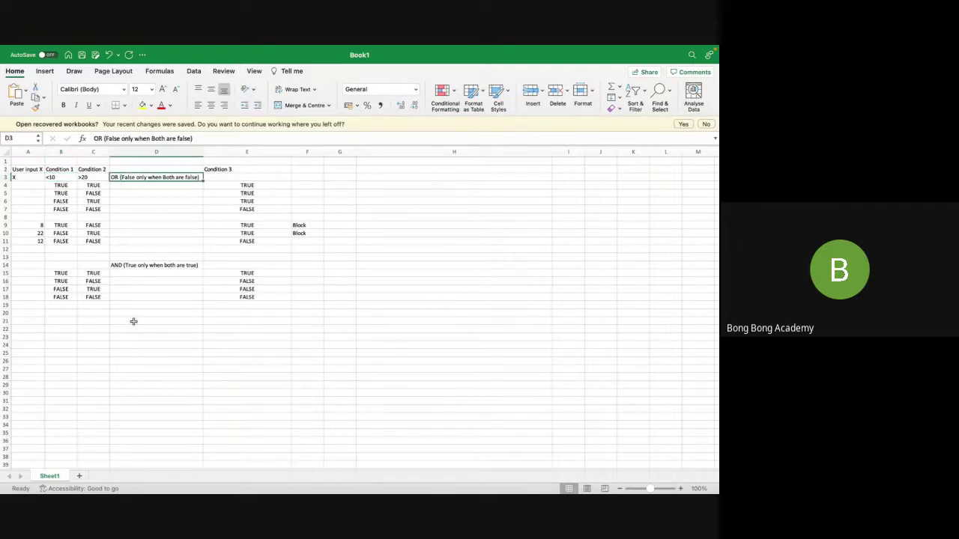
{"action": "left_click", "coordinate": [37, 241]}
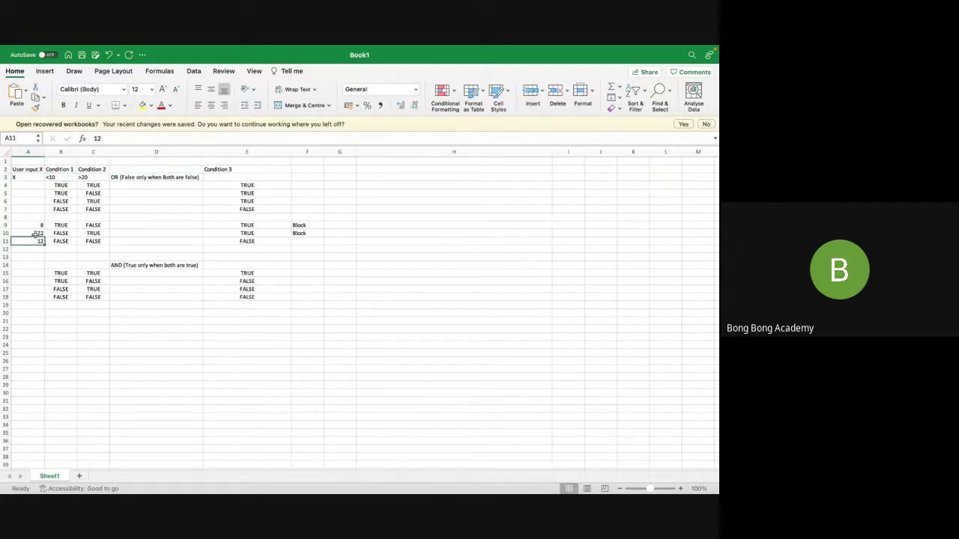
{"action": "left_click", "coordinate": [36, 234]}
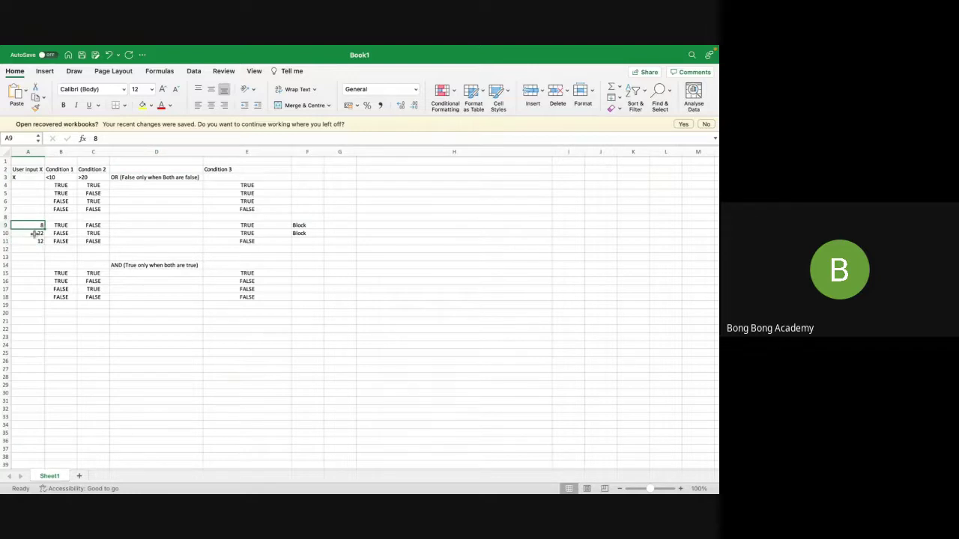
Copy the three sample user inputs in A9:A11 to A20:A22 below the AND truth table
{"action": "left_click", "coordinate": [34, 312]}
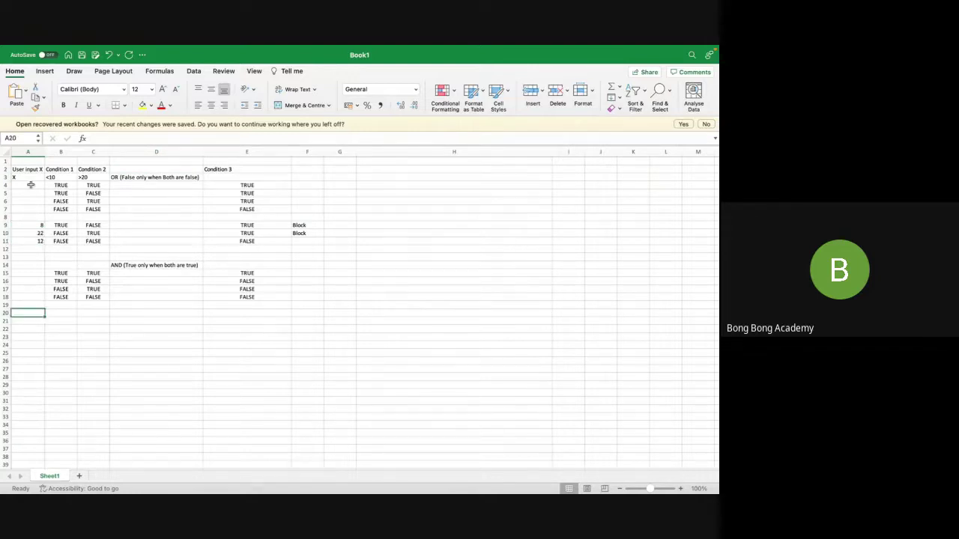
{"action": "left_click_drag", "start_coordinate": [30, 225], "coordinate": [30, 240]}
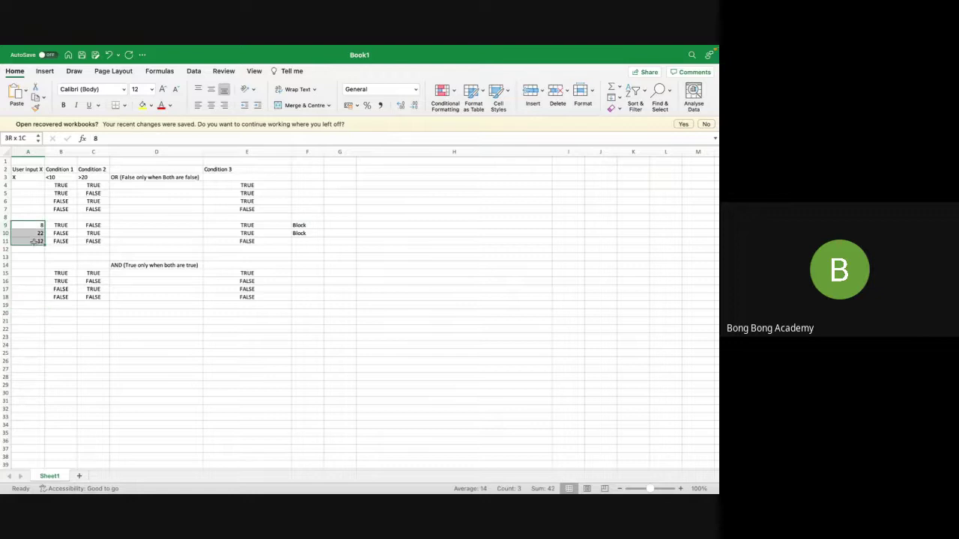
{"action": "key", "text": "ctrl+c"}
{"action": "left_click", "coordinate": [34, 312]}
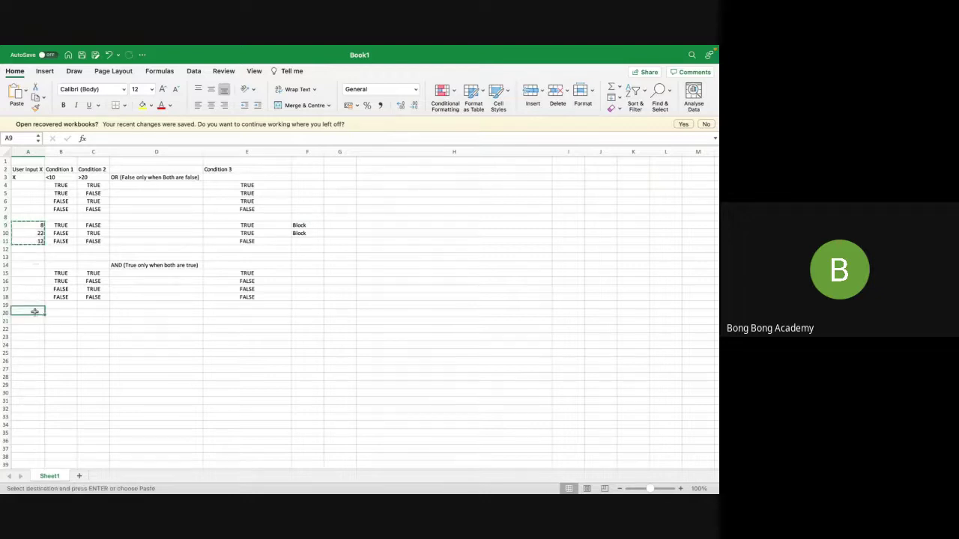
{"action": "key", "text": "ctrl+v"}
Copy the Condition 1 and Condition 2 results in B9:C11 to B20:C22 beside the copied sample inputs
{"action": "left_click", "coordinate": [75, 314]}
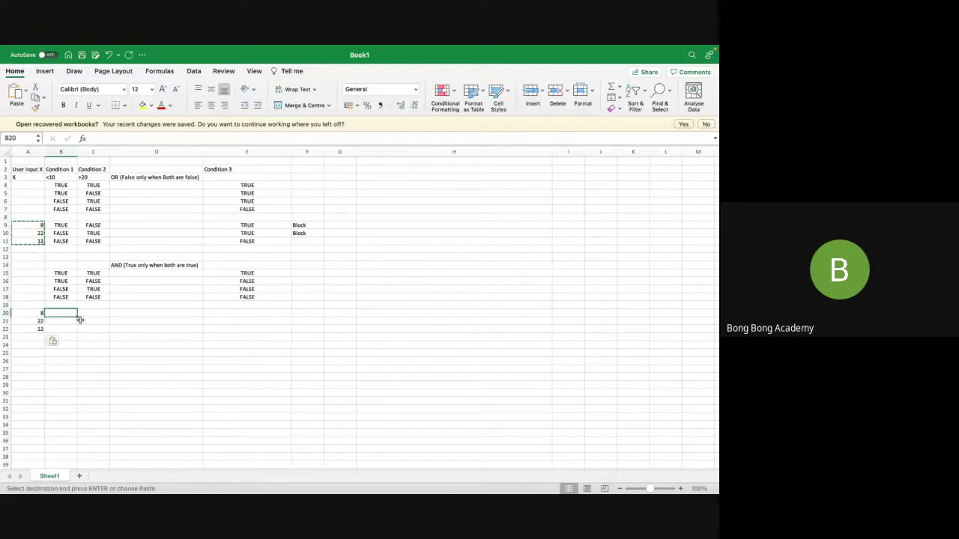
{"action": "left_click", "coordinate": [58, 224]}
{"action": "left_click_drag", "start_coordinate": [58, 225], "coordinate": [93, 242]}
{"action": "key", "text": "ctrl+c"}
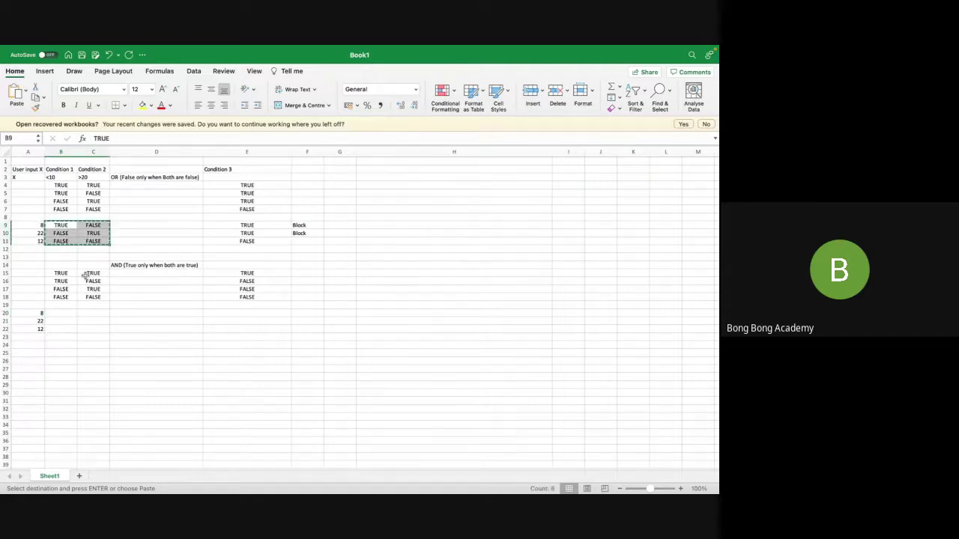
{"action": "left_click", "coordinate": [63, 313]}
{"action": "key", "text": "ctrl+v"}
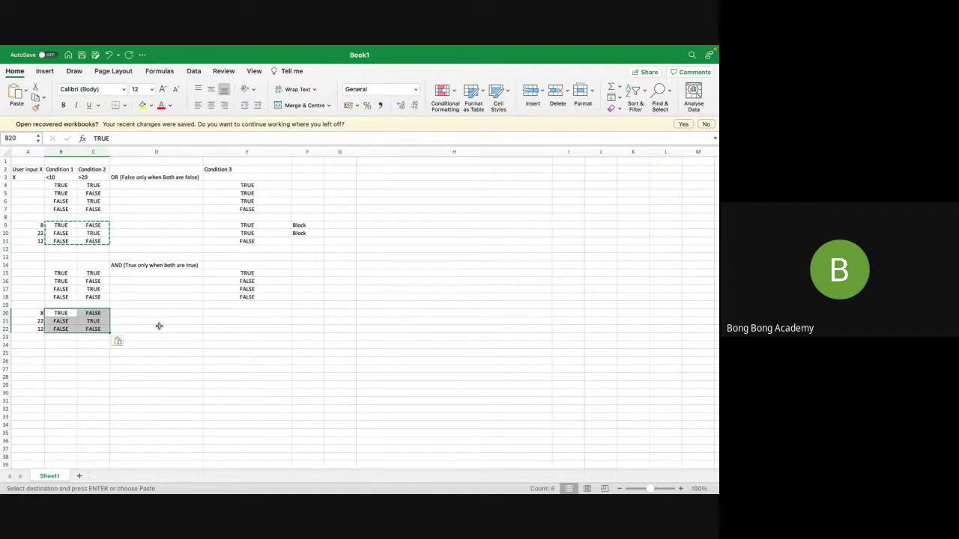
Enter FALSE in E20 as the AND result for the sample input 8
{"action": "left_click", "coordinate": [215, 314]}
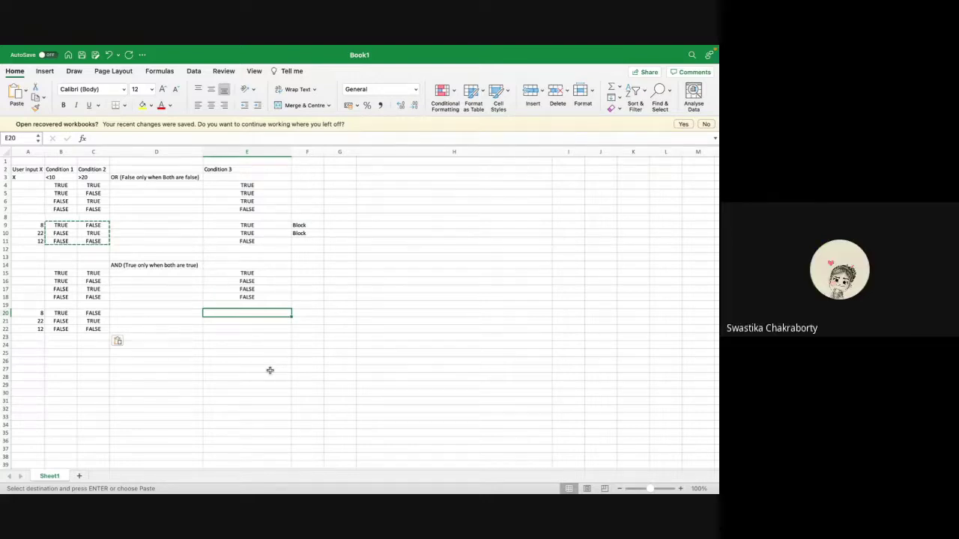
{"action": "type", "text": "F"}
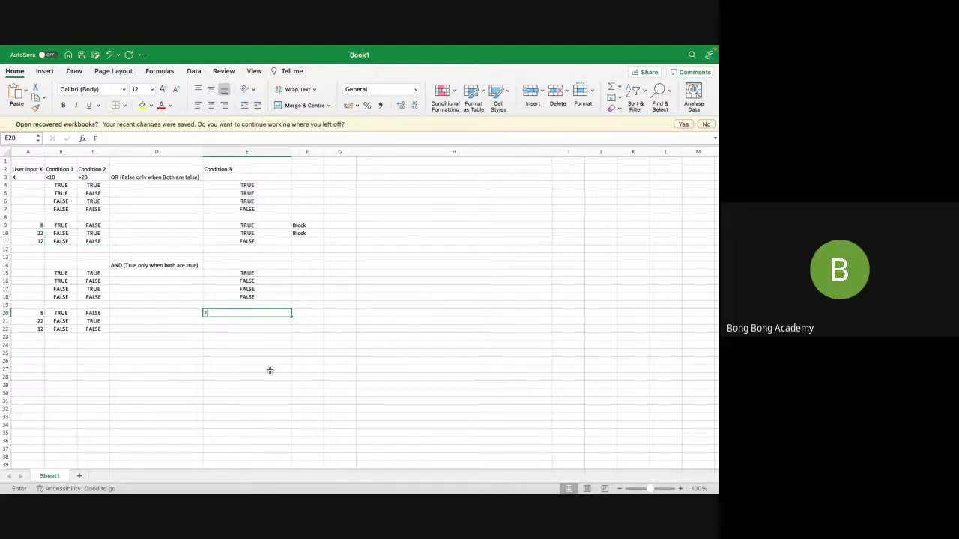
{"action": "type", "text": "ILSE"}
{"action": "key", "text": "Return"}
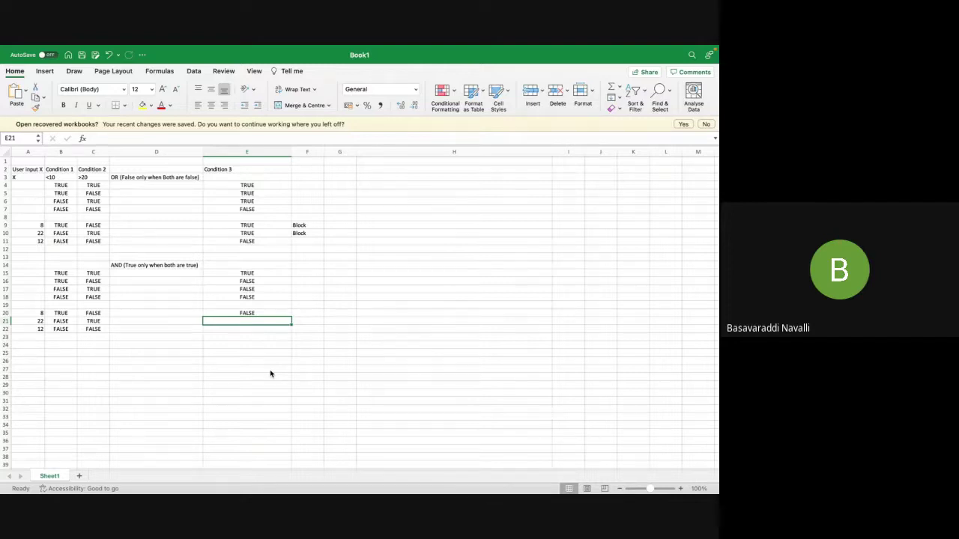
Enter FALSE in E21 and E22 as the AND results for the sample inputs 22 and 12
{"action": "type", "text": "false"}
{"action": "key", "text": "Tab"}
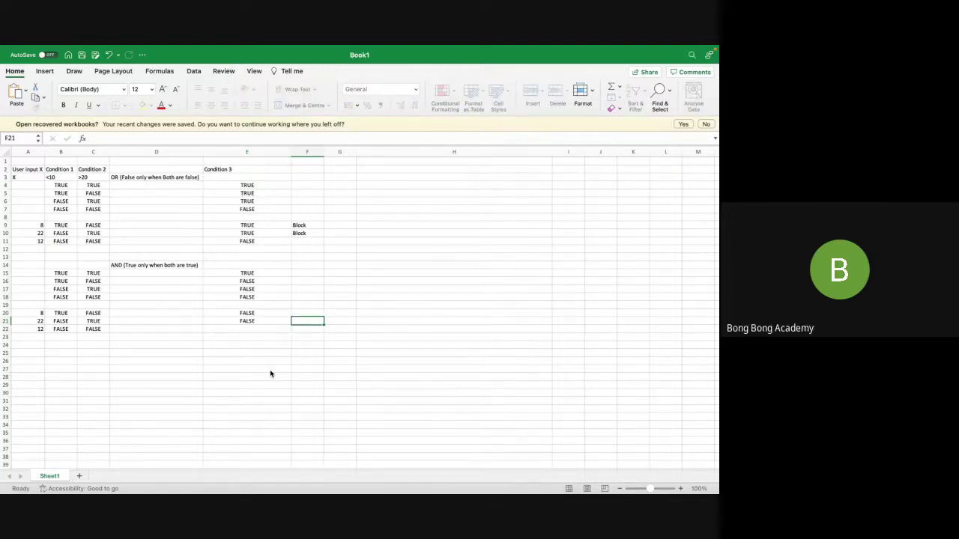
{"action": "left_click", "coordinate": [257, 331]}
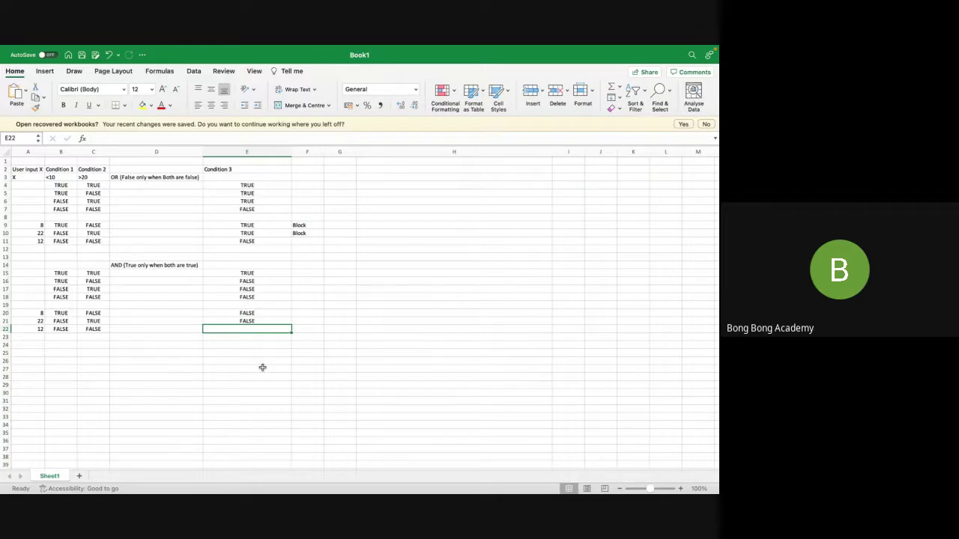
{"action": "type", "text": "FALSE"}
{"action": "left_click", "coordinate": [262, 367]}
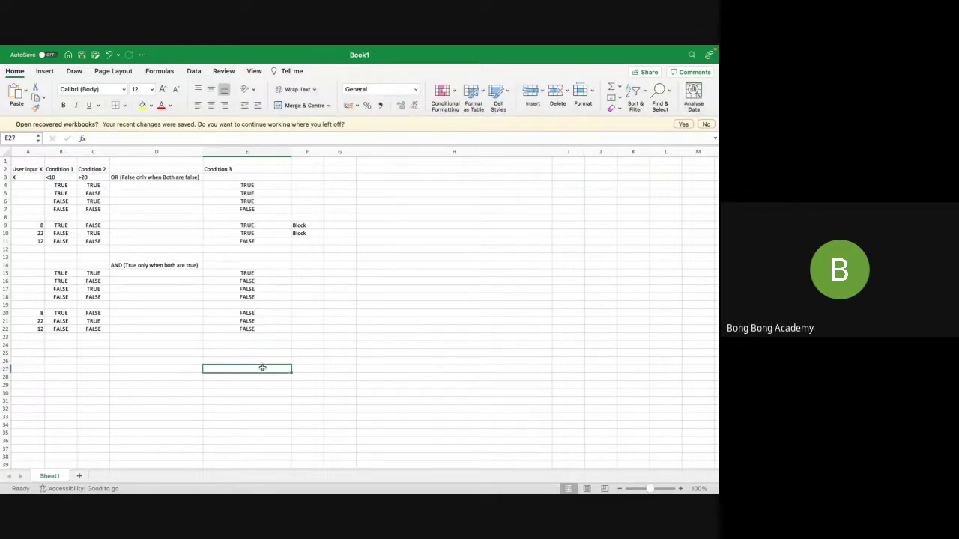
Examine the AND results in E20:E22 for the three sample inputs and the empty cells beside them
{"action": "left_click_drag", "start_coordinate": [248, 312], "coordinate": [249, 329]}
{"action": "left_click", "coordinate": [264, 314]}
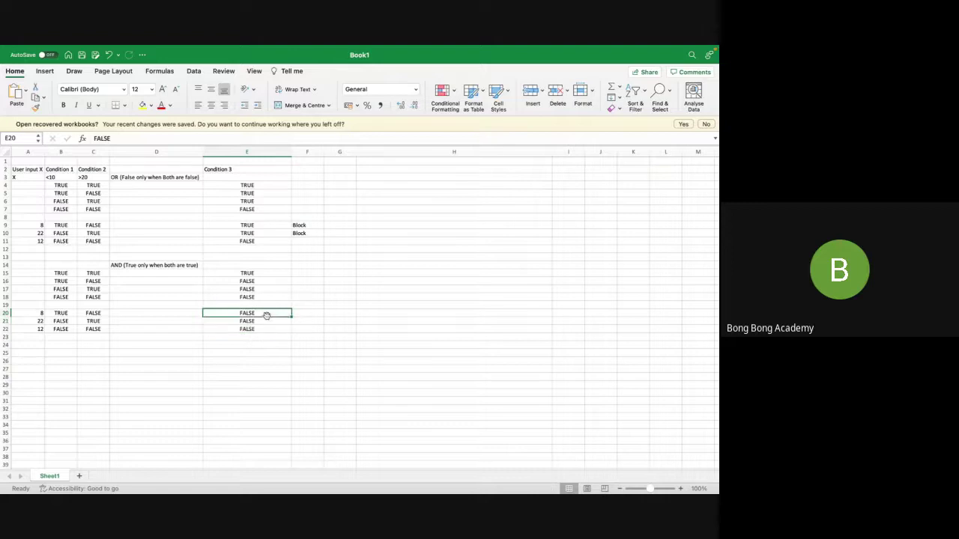
{"action": "left_click", "coordinate": [311, 315]}
{"action": "left_click", "coordinate": [268, 315]}
{"action": "left_click", "coordinate": [311, 315]}
{"action": "left_click", "coordinate": [309, 326]}
{"action": "left_click", "coordinate": [311, 320]}
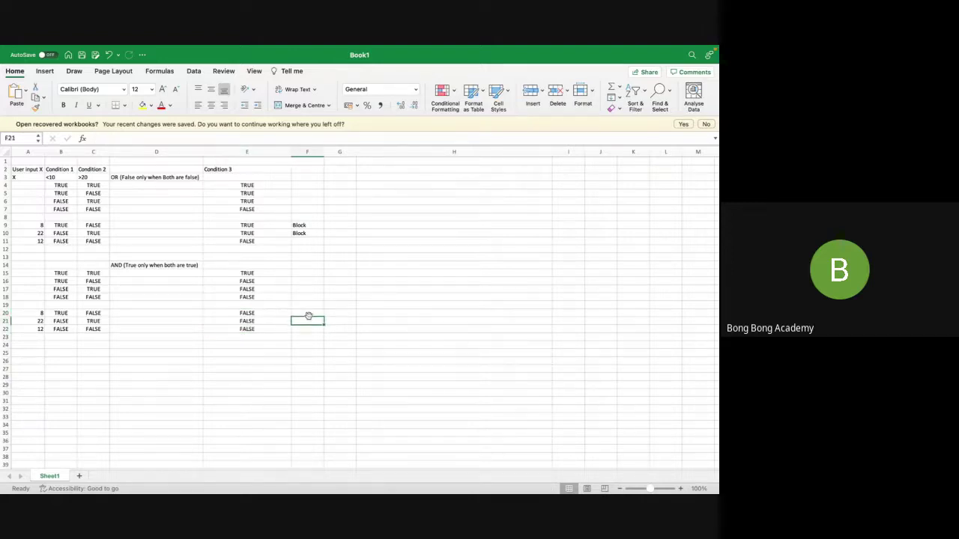
{"action": "left_click", "coordinate": [309, 313]}
{"action": "left_click_drag", "start_coordinate": [247, 315], "coordinate": [247, 330]}
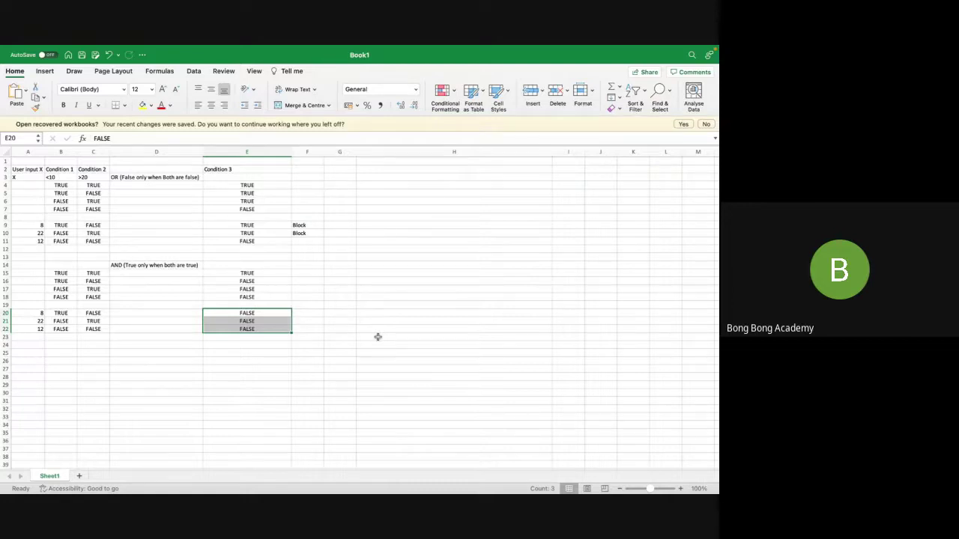
{"action": "left_click", "coordinate": [352, 304]}
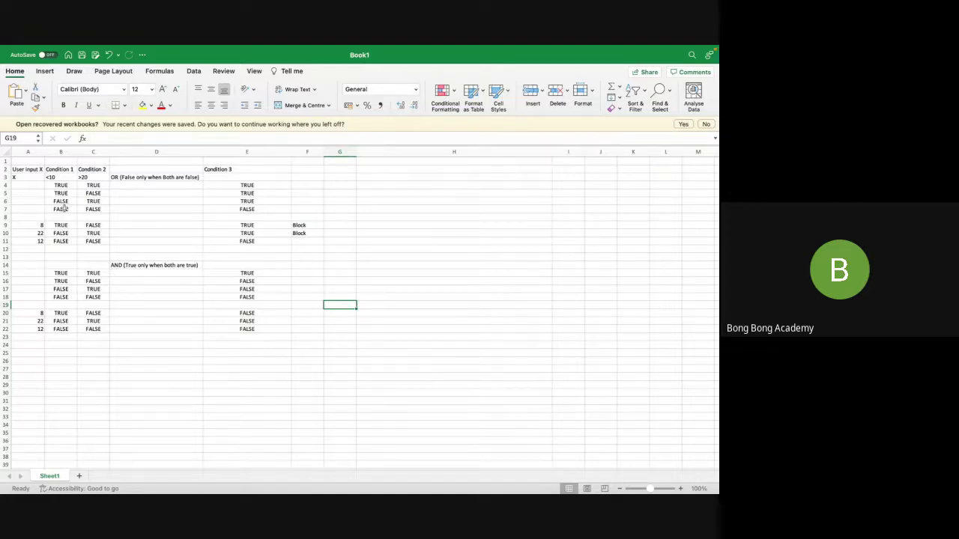
Delete rows 4 to 7, which hold the OR truth table
{"action": "left_click_drag", "start_coordinate": [3, 185], "coordinate": [4, 210]}
{"action": "right_click", "coordinate": [4, 210]}
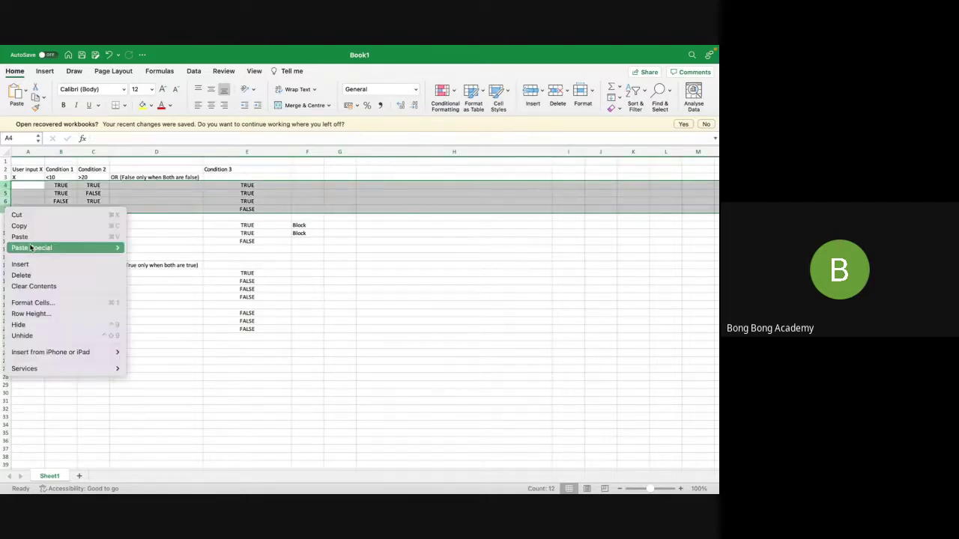
{"action": "left_click", "coordinate": [46, 277]}
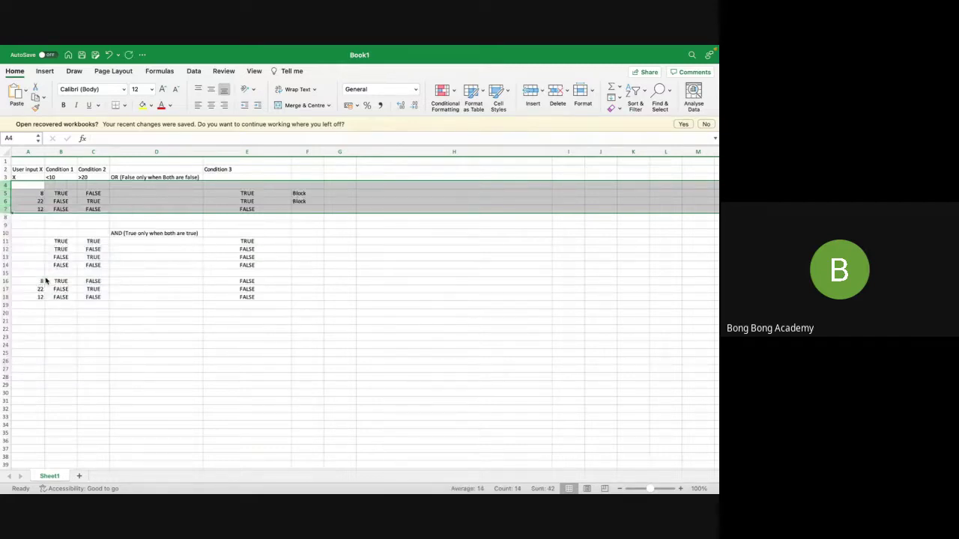
Delete rows 11 to 14, which hold the AND truth table
{"action": "left_click_drag", "start_coordinate": [6, 241], "coordinate": [6, 250]}
{"action": "left_click_drag", "start_coordinate": [5, 266], "coordinate": [4, 266]}
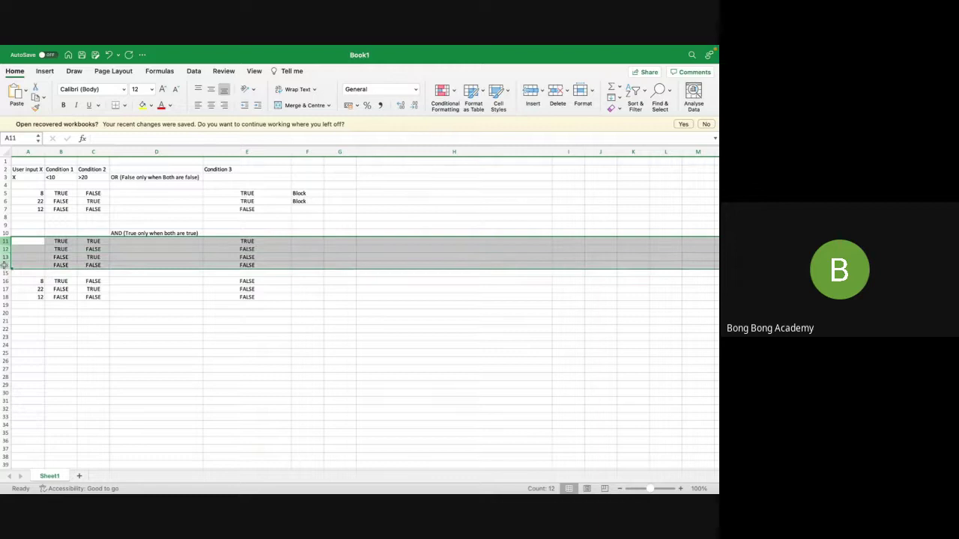
{"action": "right_click", "coordinate": [4, 266]}
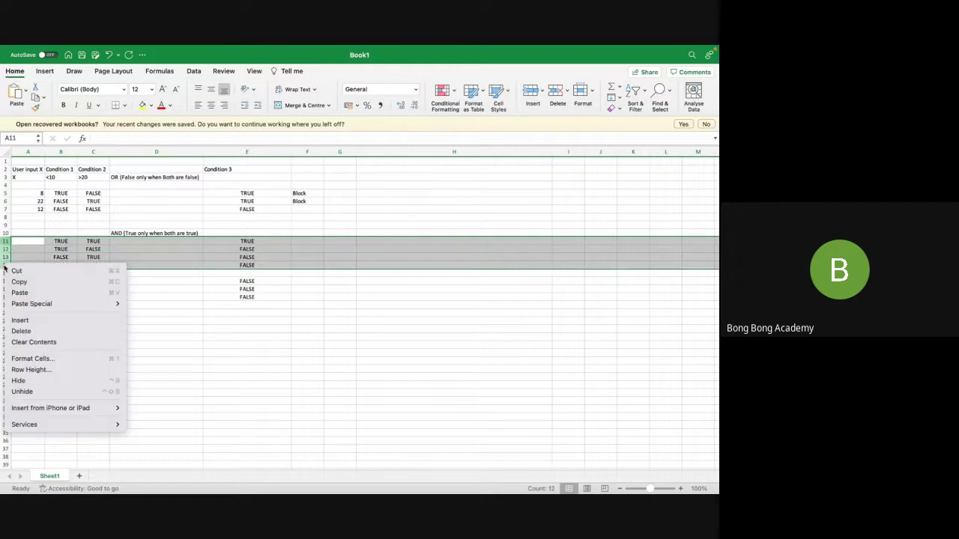
{"action": "left_click", "coordinate": [45, 331]}
{"action": "left_click", "coordinate": [121, 312]}
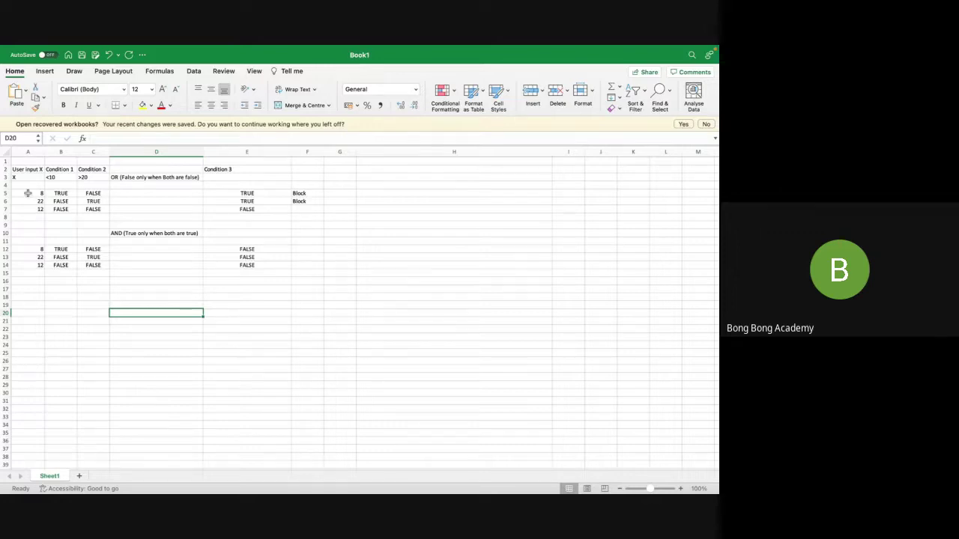
Clear the condition results in B5:C14 and the OR/AND results and Block labels in E5:F14
{"action": "left_click_drag", "start_coordinate": [62, 192], "coordinate": [86, 268]}
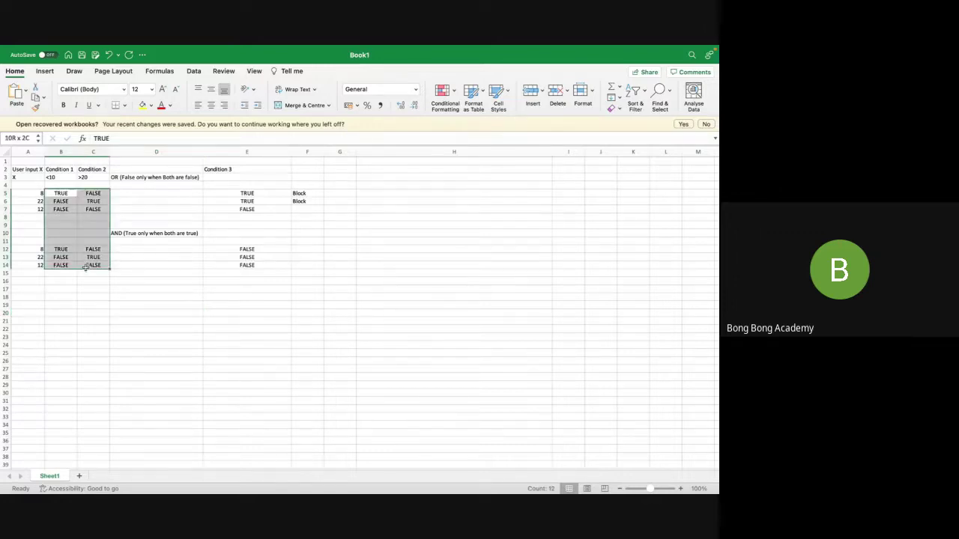
{"action": "key", "text": "Delete"}
{"action": "left_click_drag", "start_coordinate": [225, 194], "coordinate": [315, 266]}
{"action": "key", "text": "Delete"}
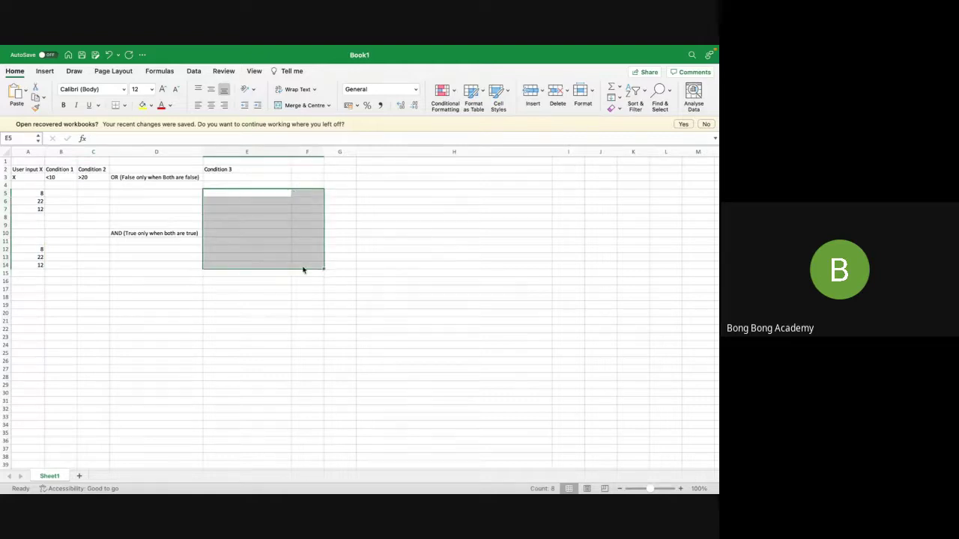
{"action": "left_click", "coordinate": [39, 283]}
Clear the Condition 1 and Condition 2 criteria in B3:C3
{"action": "left_click", "coordinate": [54, 179]}
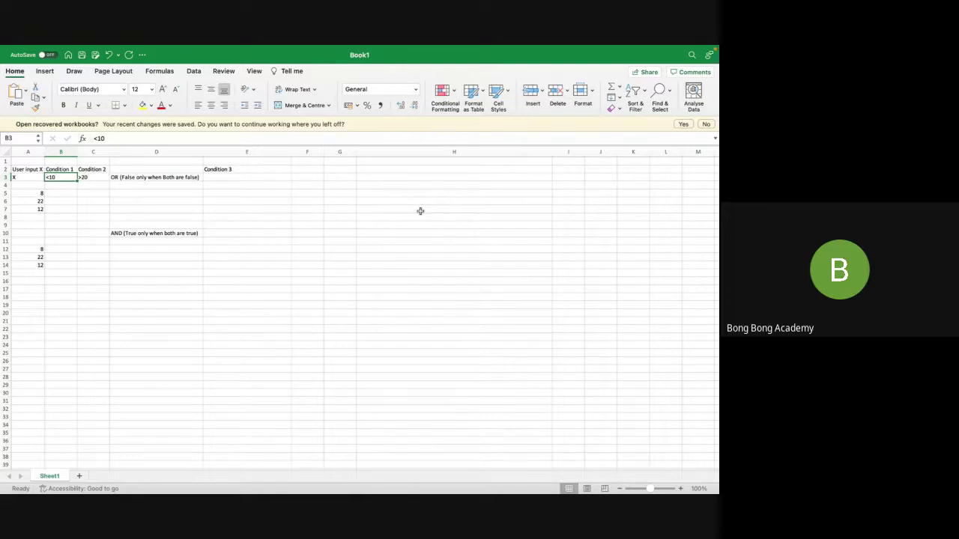
{"action": "key", "text": "Right"}
{"action": "key", "text": "Left"}
{"action": "key", "text": "shift+Right"}
{"action": "key", "text": "Delete"}
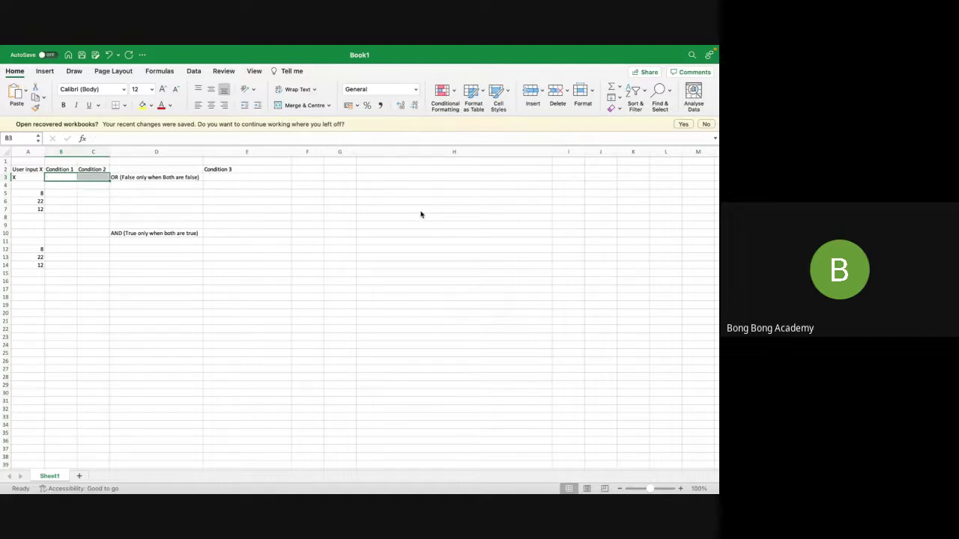
Enter >10 in B3 as the Condition 1 criterion and <20 in C3 as the Condition 2 criterion
{"action": "left_click", "coordinate": [185, 185]}
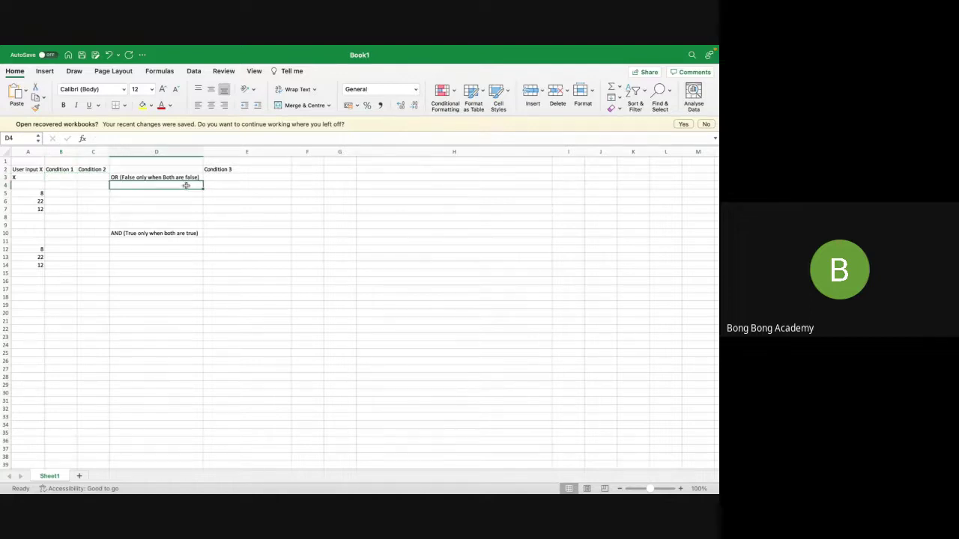
{"action": "key", "text": "Left"}
{"action": "key", "text": "Left"}
{"action": "key", "text": "Up"}
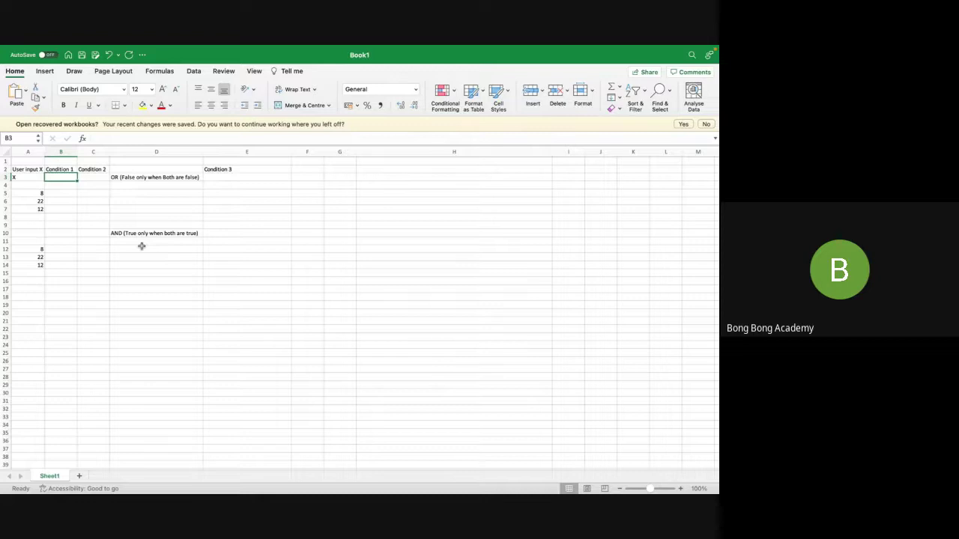
{"action": "type", "text": ">"}
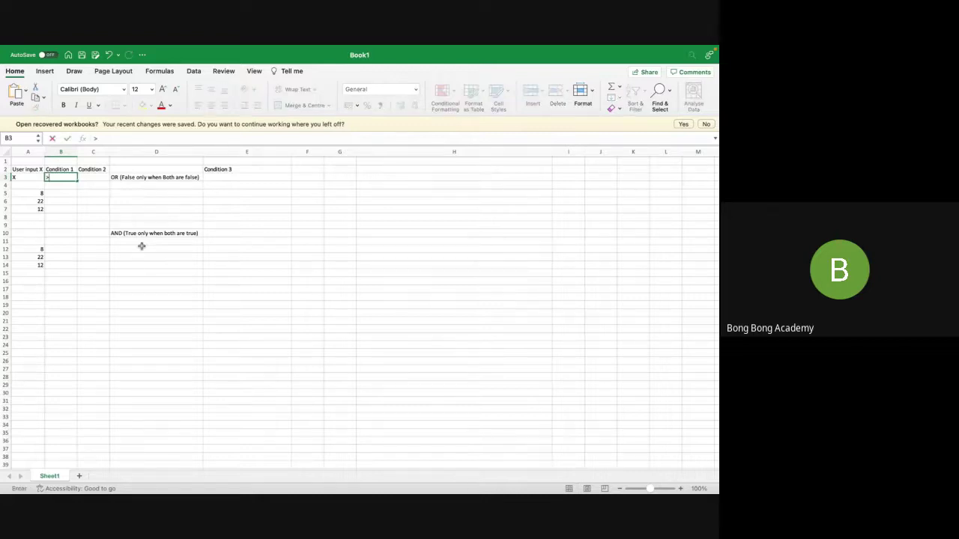
{"action": "type", "text": "10"}
{"action": "left_click", "coordinate": [102, 177]}
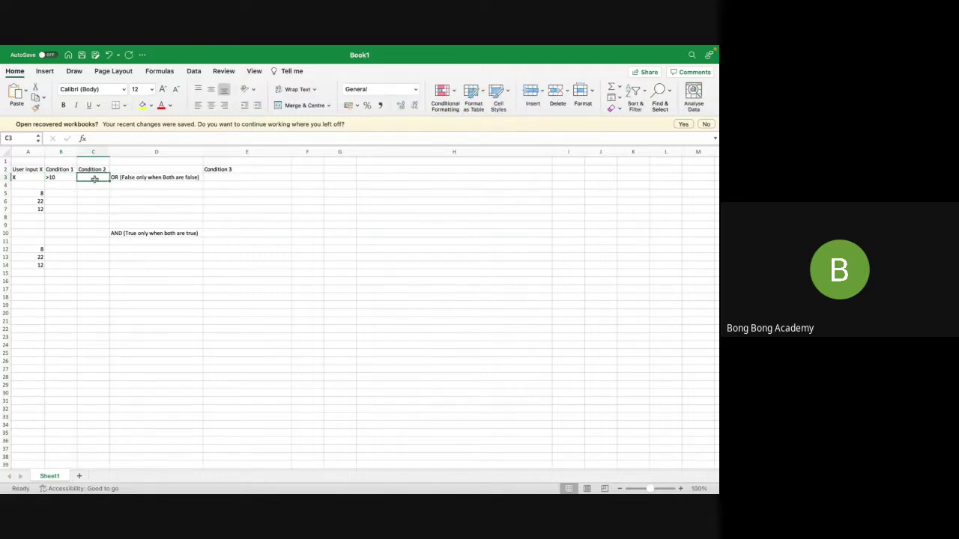
{"action": "type", "text": "<20"}
{"action": "left_click", "coordinate": [91, 201]}
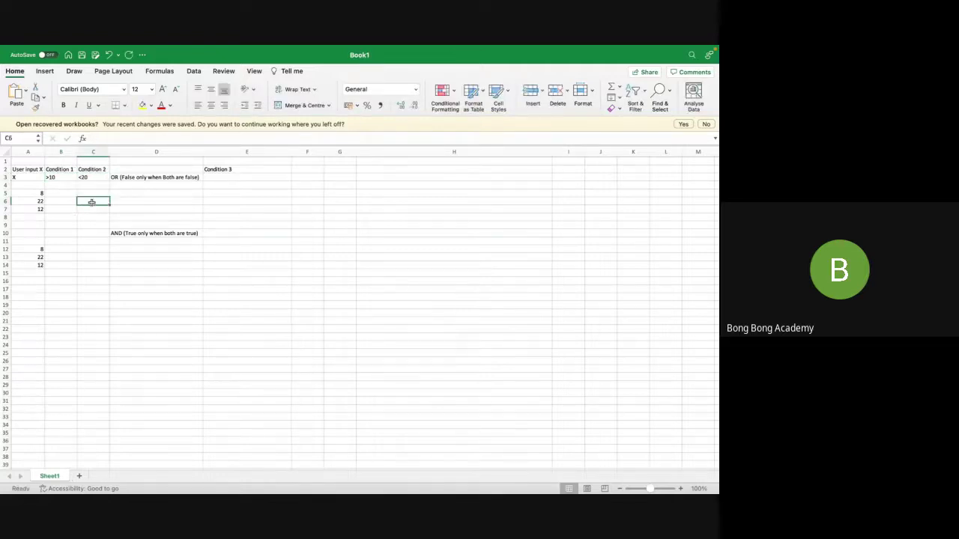
{"action": "left_click", "coordinate": [93, 169]}
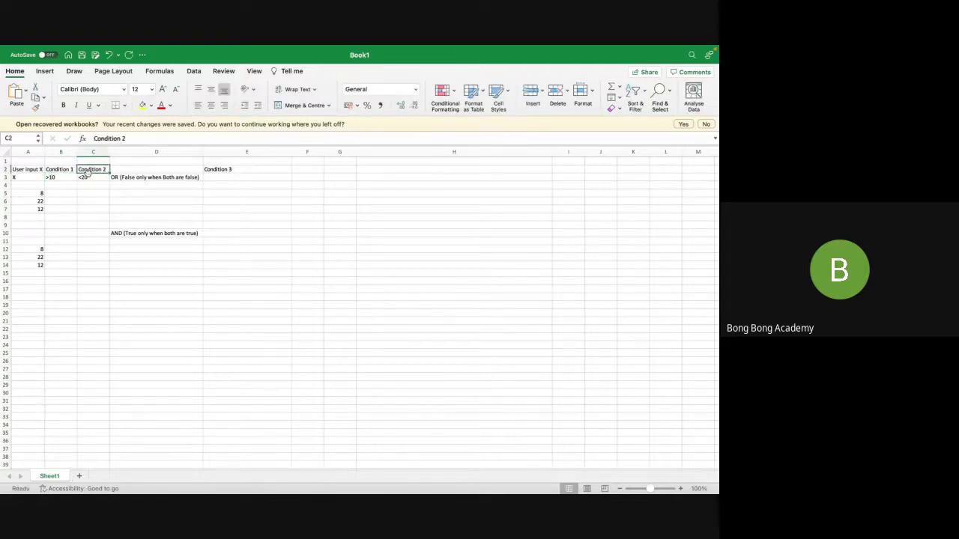
{"action": "left_click", "coordinate": [61, 178]}
{"action": "left_click", "coordinate": [82, 179]}
{"action": "left_click", "coordinate": [231, 290]}
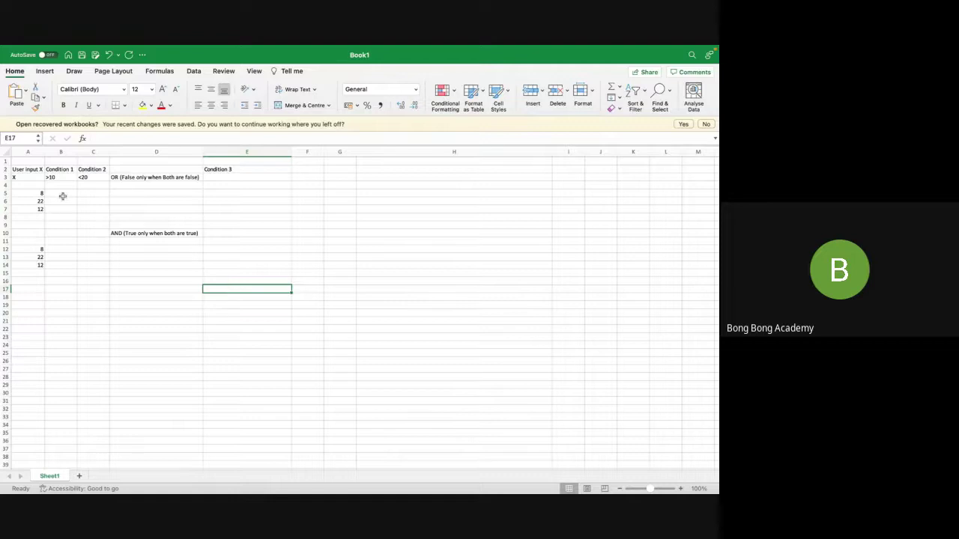
Enter false in B5 and true in C5 as the Condition 1 and Condition 2 results for the sample input 8
{"action": "left_click", "coordinate": [63, 194]}
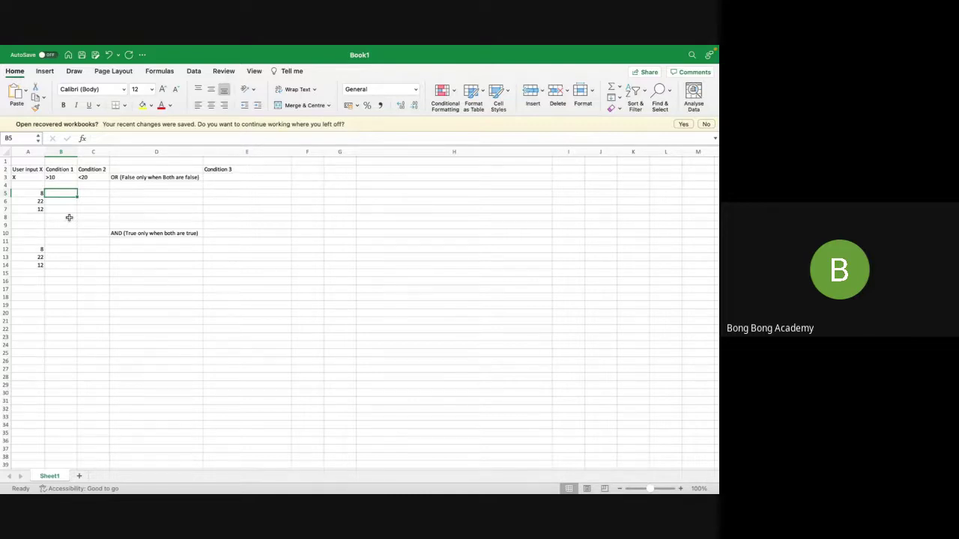
{"action": "left_click", "coordinate": [60, 178]}
{"action": "left_click", "coordinate": [62, 195]}
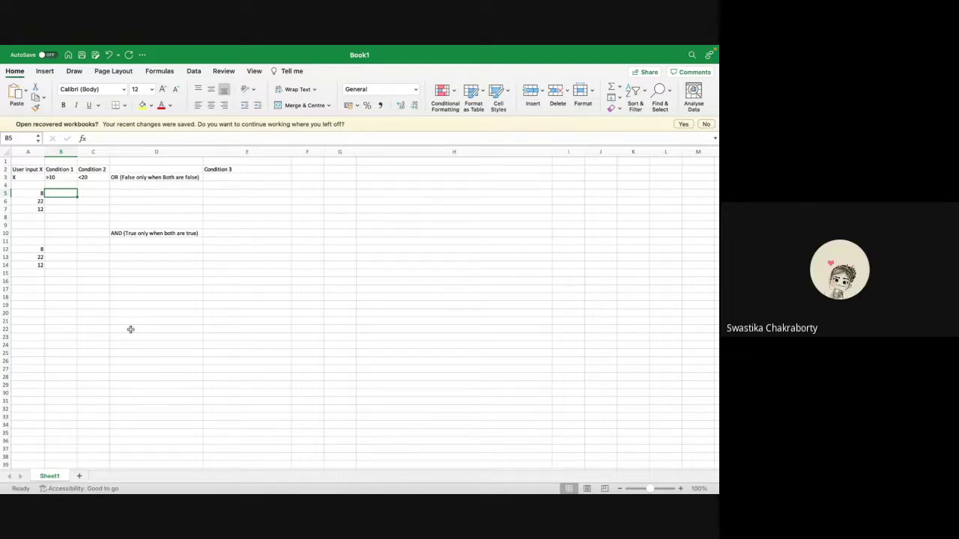
{"action": "type", "text": "f"}
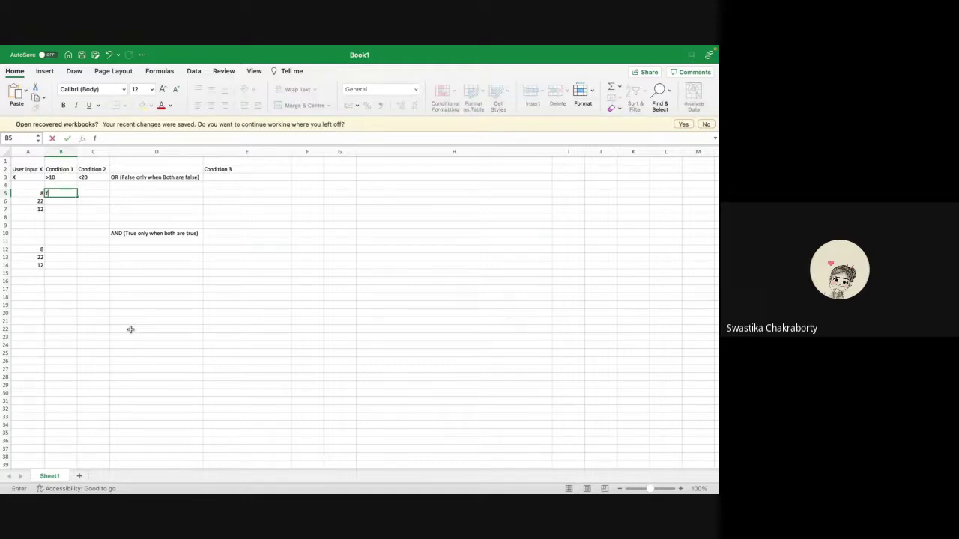
{"action": "type", "text": "i"}
{"action": "key", "text": "BackSpace"}
{"action": "type", "text": "alse"}
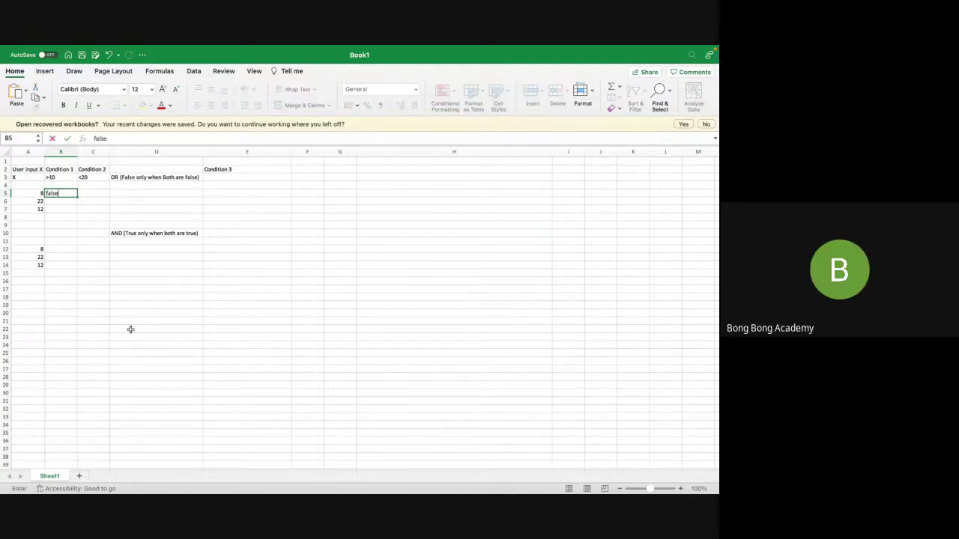
{"action": "key", "text": "Tab"}
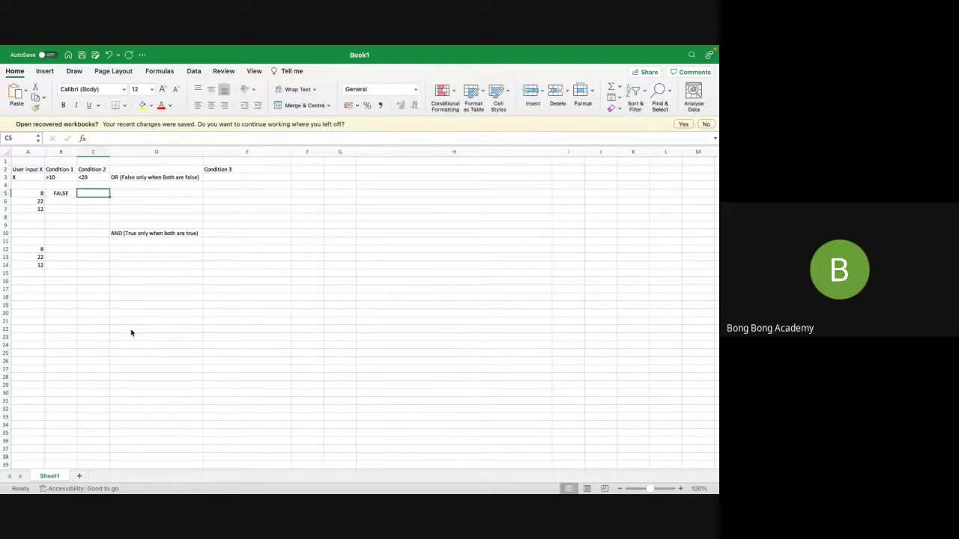
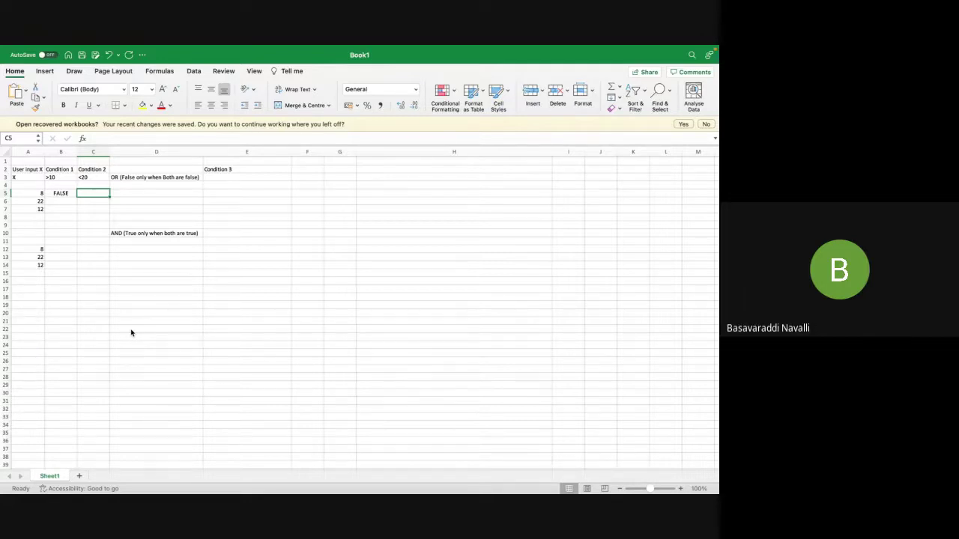
{"action": "type", "text": "true"}
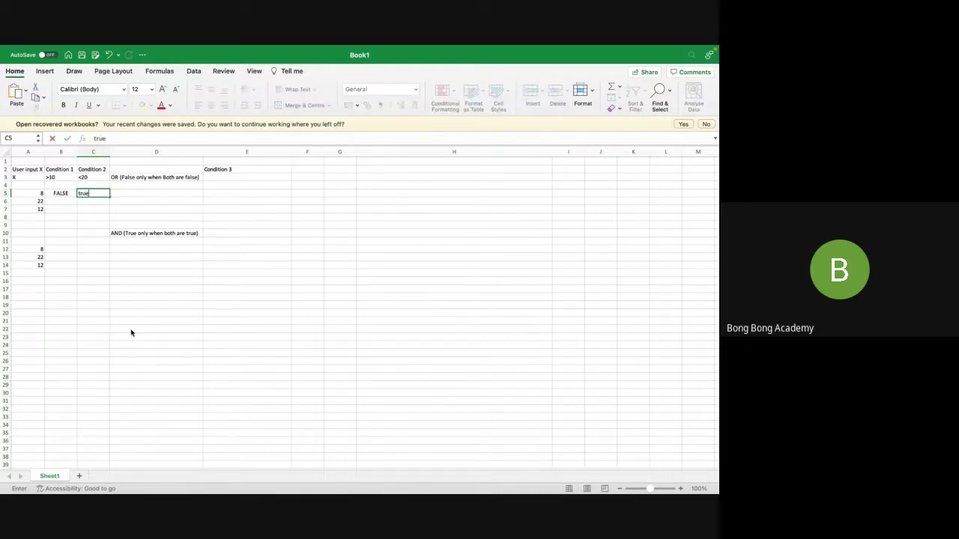
{"action": "key", "text": "Tab"}
Enter true in B6 as the Condition 1 result for the sample input 22
{"action": "left_click", "coordinate": [60, 200]}
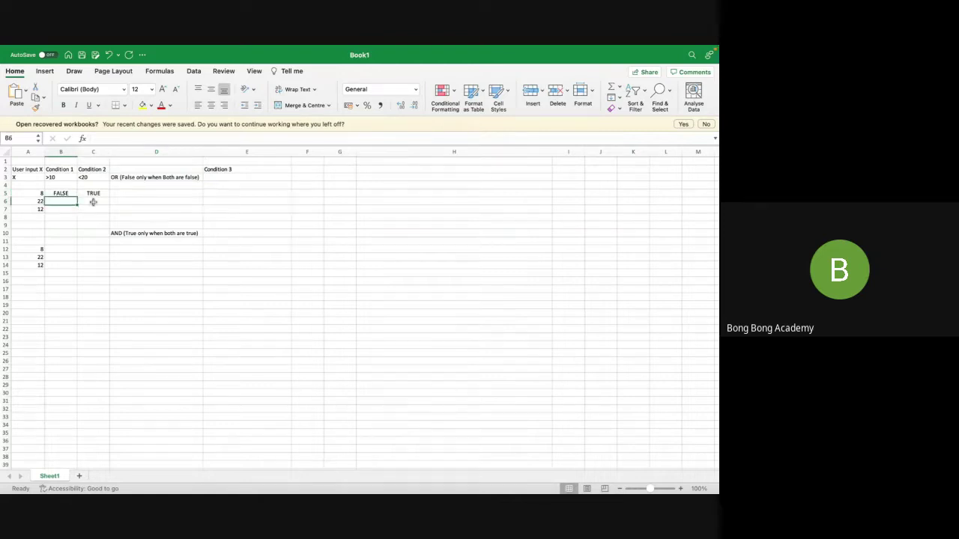
{"action": "left_click", "coordinate": [93, 201]}
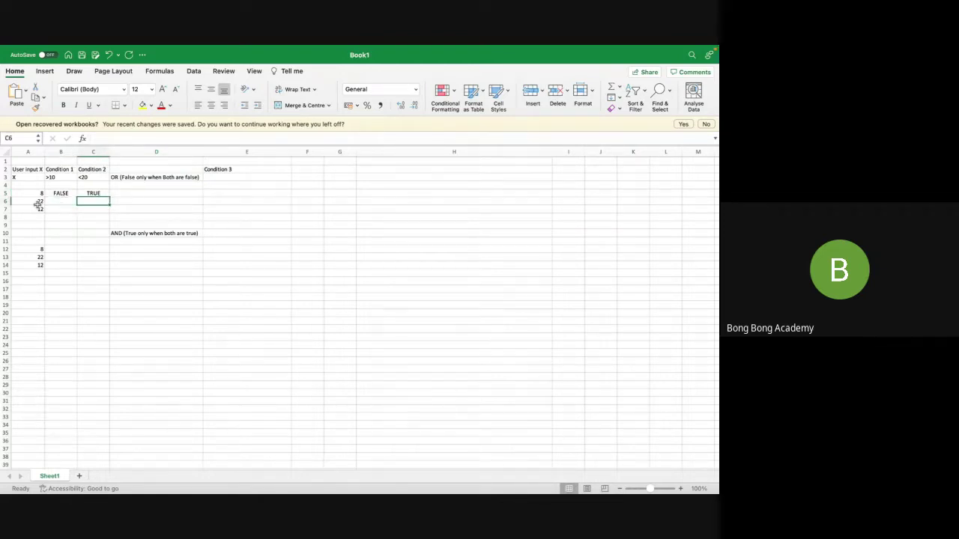
{"action": "left_click", "coordinate": [61, 177]}
{"action": "left_click", "coordinate": [61, 201]}
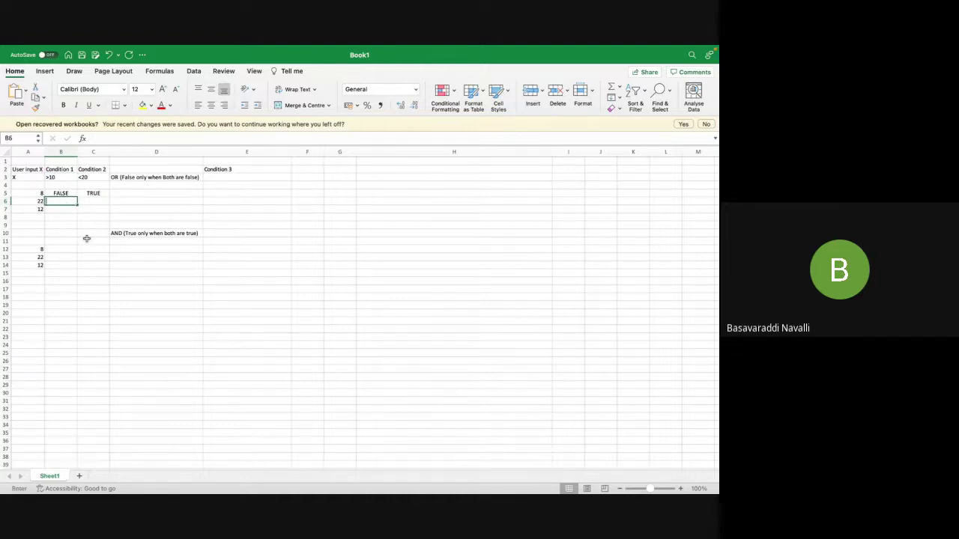
{"action": "type", "text": "true"}
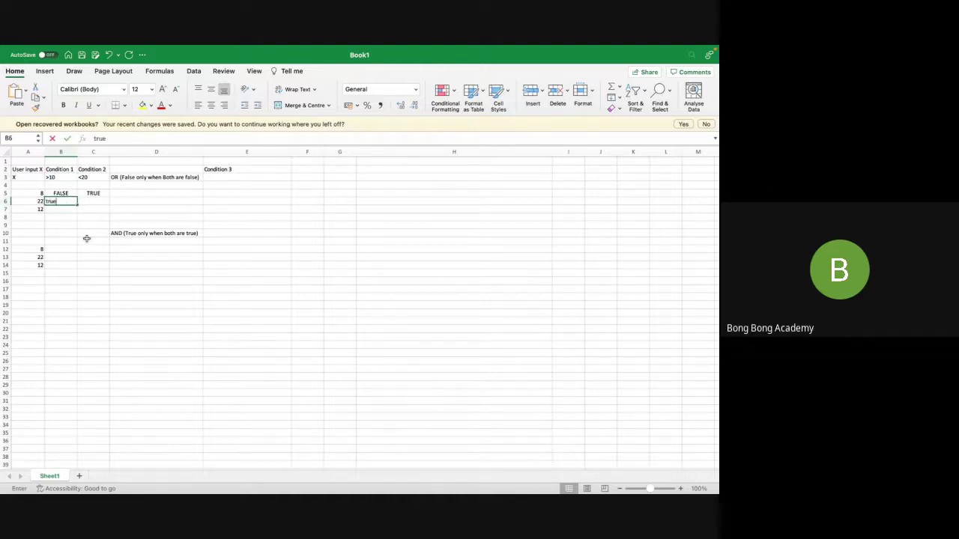
{"action": "key", "text": "Tab"}
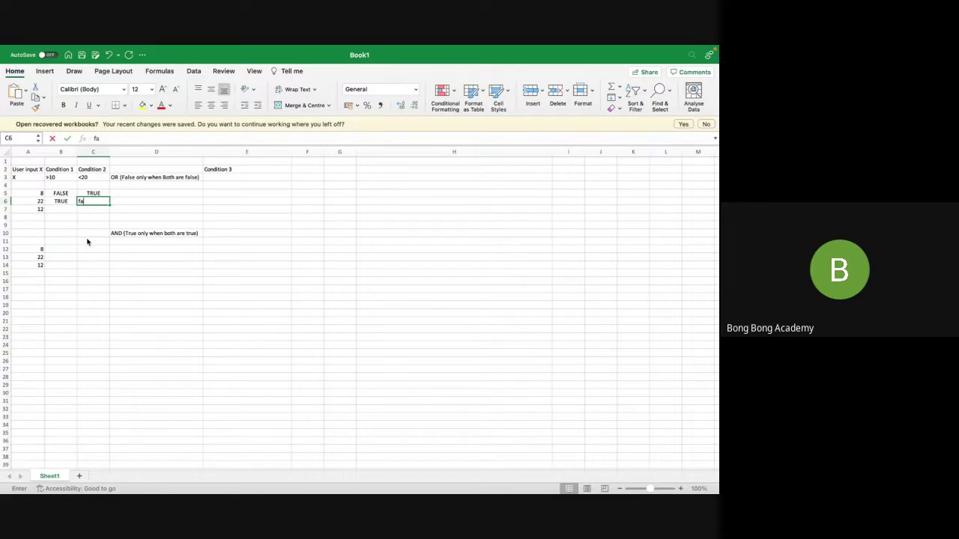
Enter false in C6 as the Condition 2 result for the sample input 22
{"action": "type", "text": "fal"}
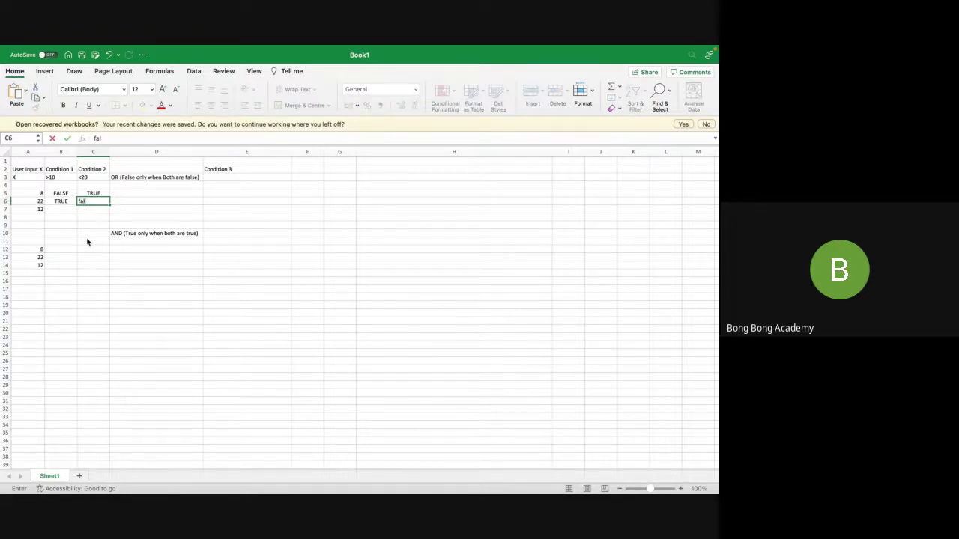
{"action": "type", "text": "se"}
{"action": "key", "text": "Return"}
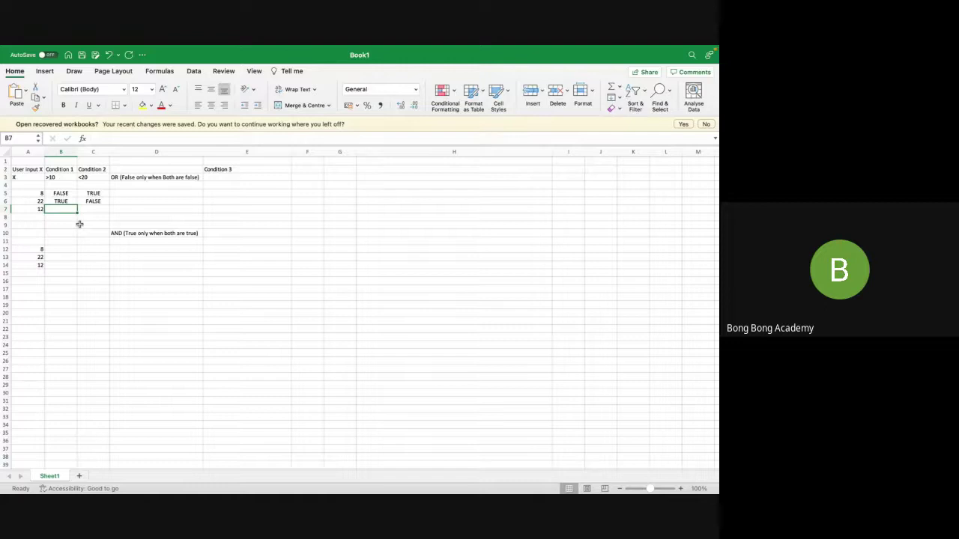
Enter true in both B7 and C7 as the Condition 1 and Condition 2 results for the sample input 12
{"action": "type", "text": "ture"}
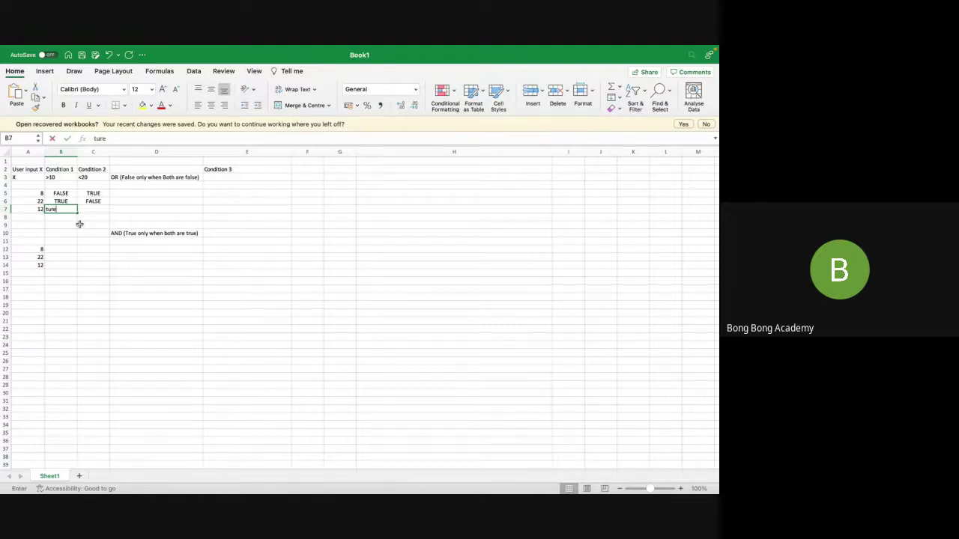
{"action": "key", "text": "BackSpace"}
{"action": "key", "text": "BackSpace"}
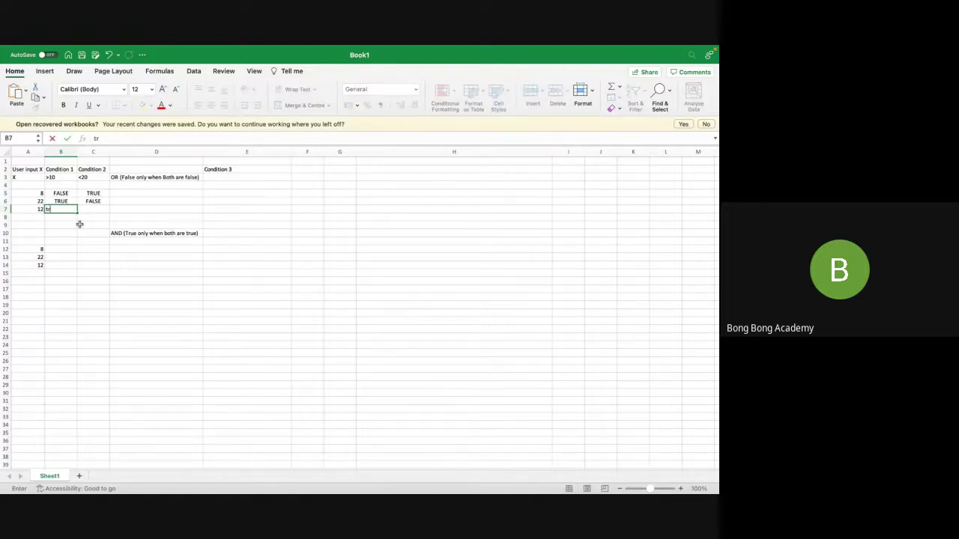
{"action": "type", "text": "ue"}
{"action": "key", "text": "Tab"}
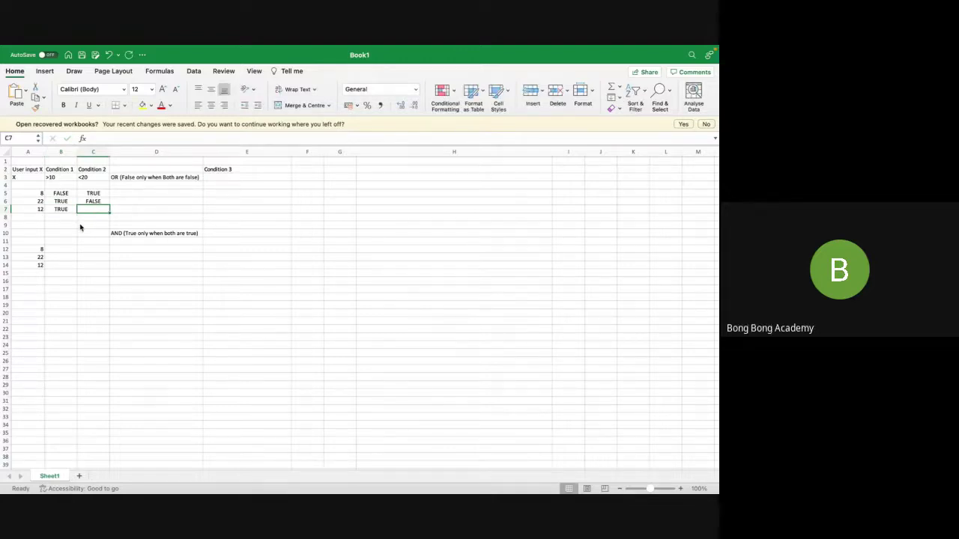
{"action": "type", "text": "true"}
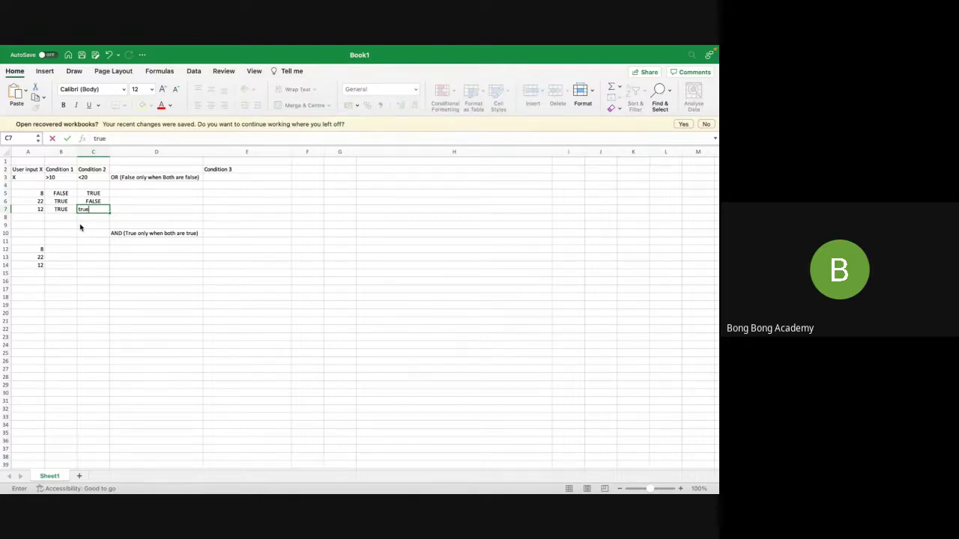
{"action": "key", "text": "Tab"}
Enter True in each of E5, E6 and E7 as the OR results for the inputs 8, 22 and 12
{"action": "left_click", "coordinate": [233, 186]}
{"action": "left_click", "coordinate": [231, 194]}
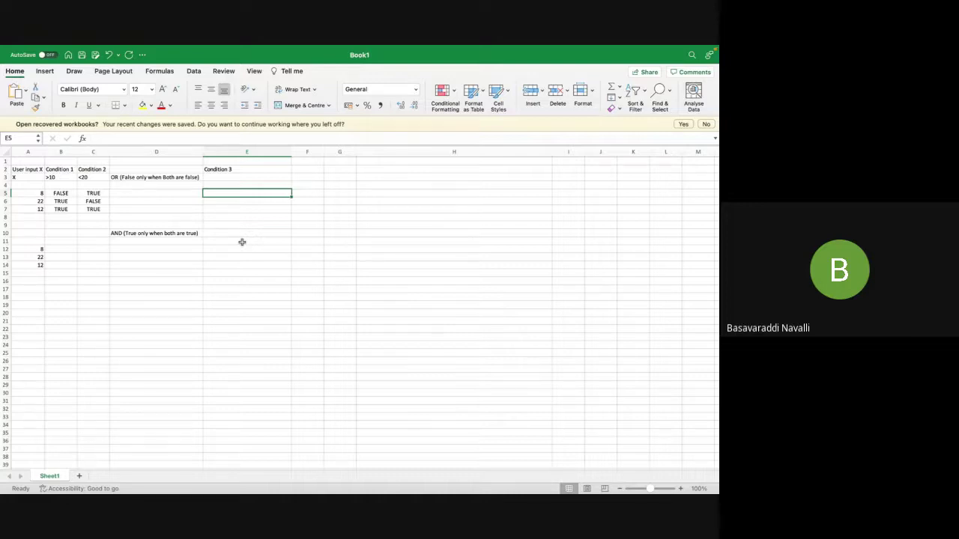
{"action": "type", "text": "True"}
{"action": "key", "text": "Return"}
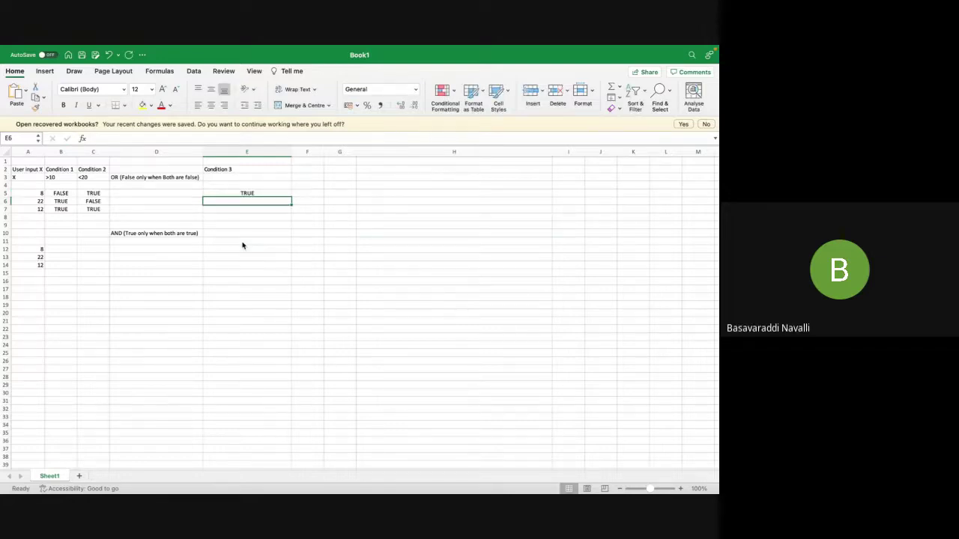
{"action": "type", "text": "T"}
{"action": "type", "text": "u"}
{"action": "type", "text": "ue"}
{"action": "key", "text": "Return"}
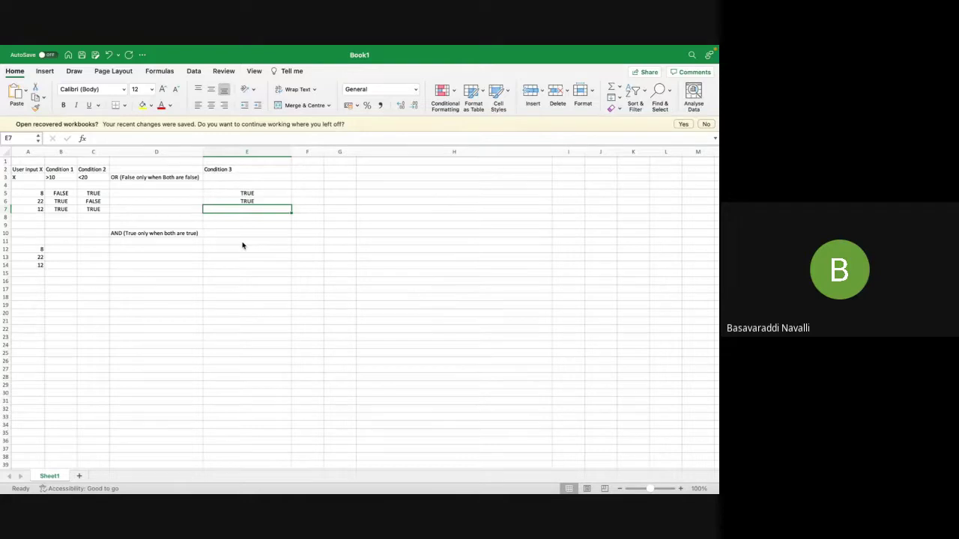
{"action": "type", "text": "Tr"}
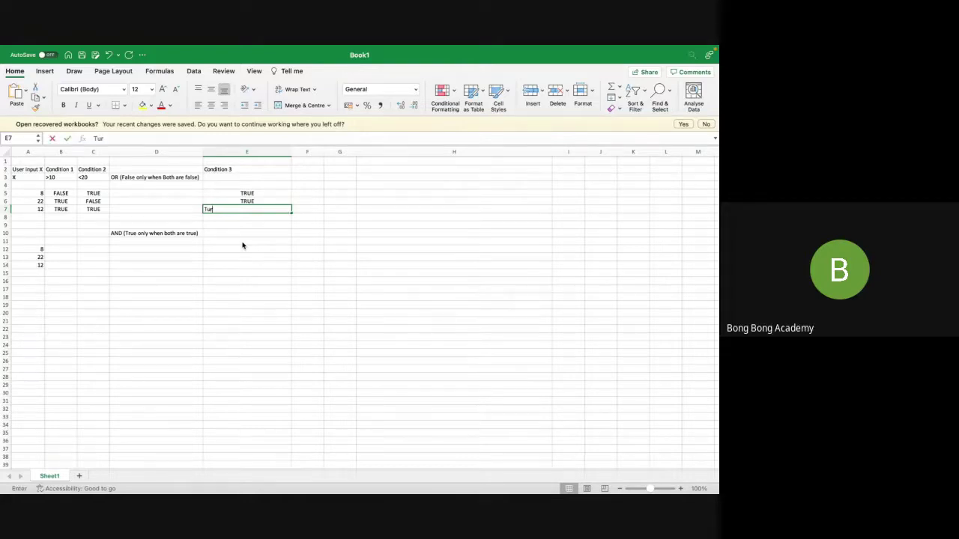
{"action": "type", "text": "ue"}
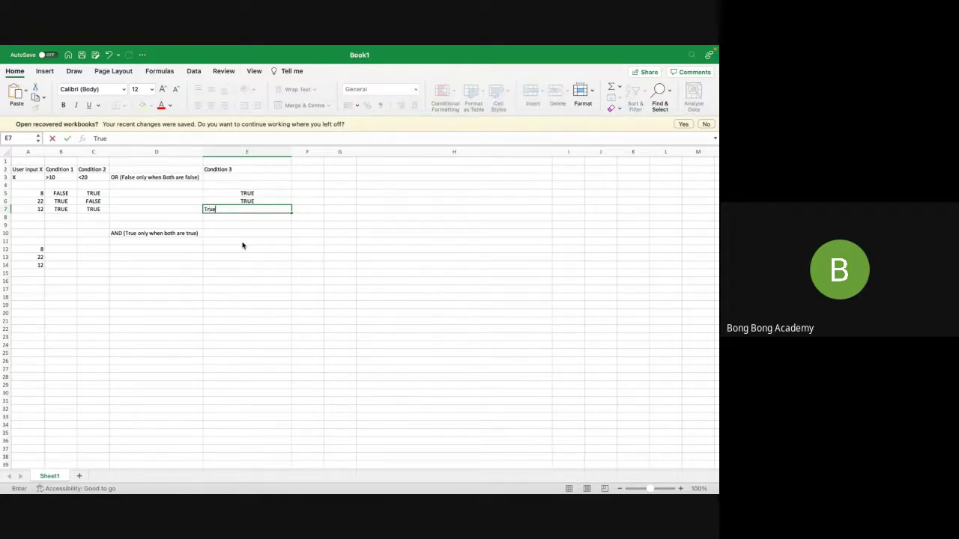
{"action": "left_click", "coordinate": [242, 245]}
Highlight the entire row 6, holding the sample input 22 in the OR table, with a yellow fill
{"action": "left_click", "coordinate": [238, 194]}
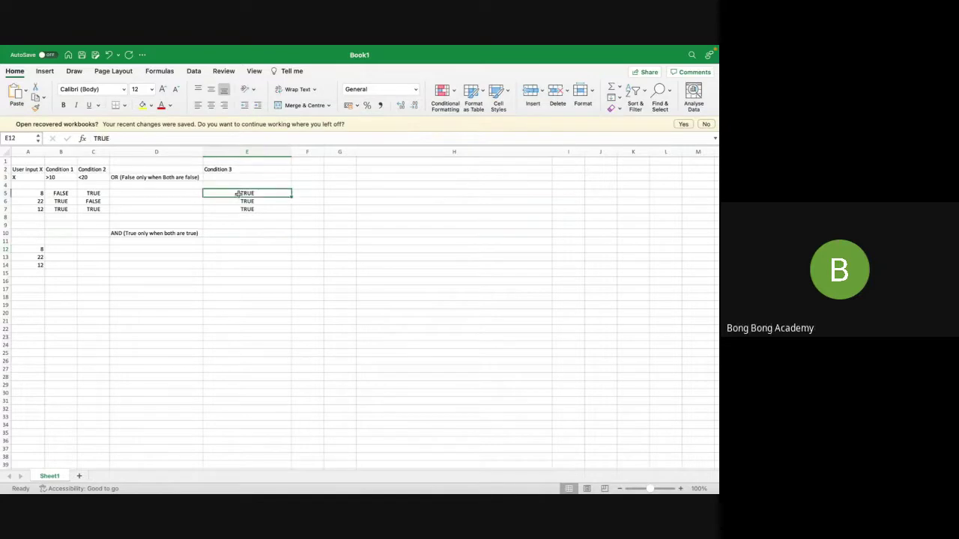
{"action": "left_click_drag", "start_coordinate": [238, 194], "coordinate": [247, 209]}
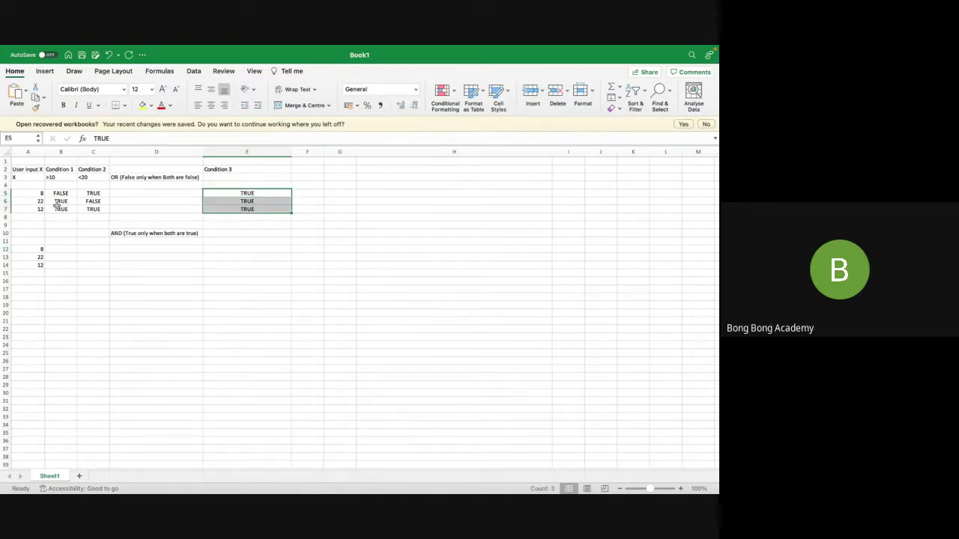
{"action": "left_click", "coordinate": [4, 194]}
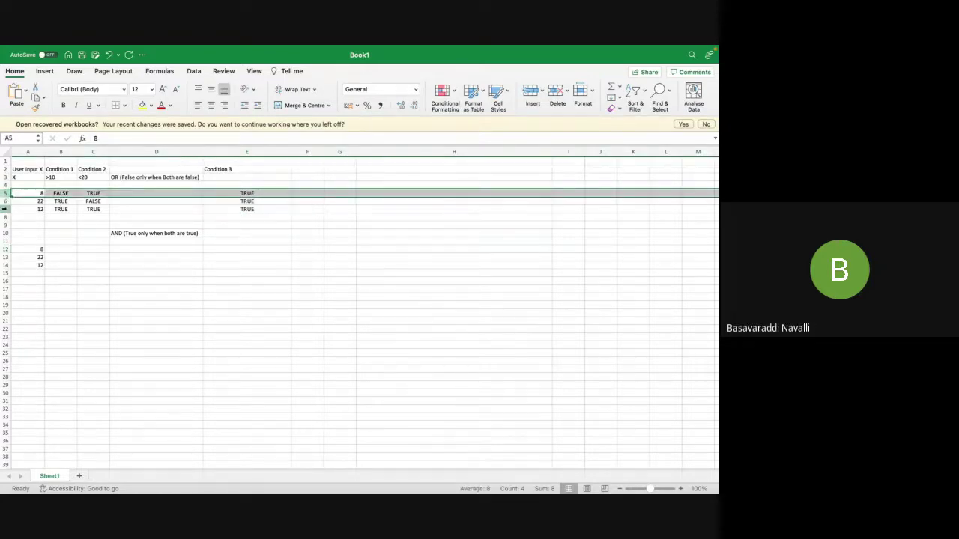
{"action": "left_click", "coordinate": [4, 209]}
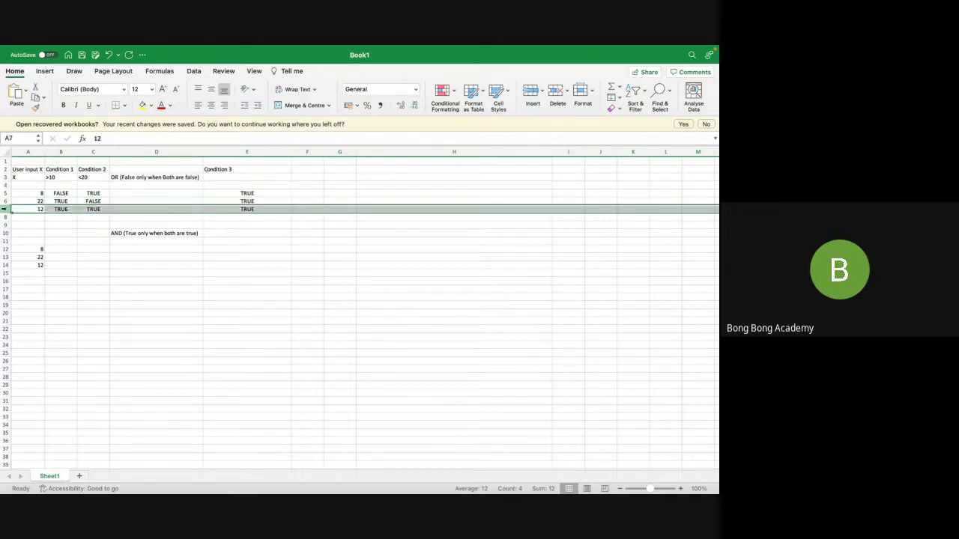
{"action": "left_click", "coordinate": [4, 200]}
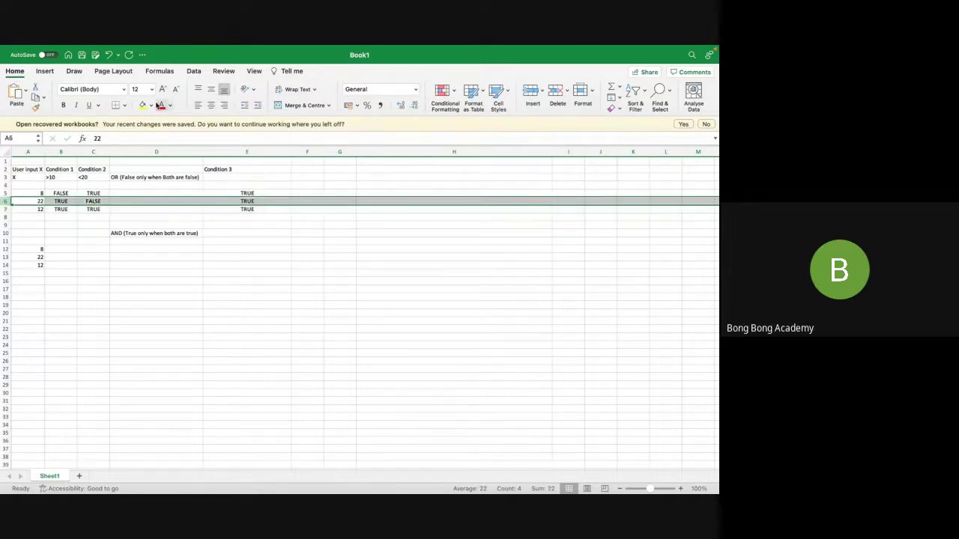
{"action": "left_click", "coordinate": [204, 250]}
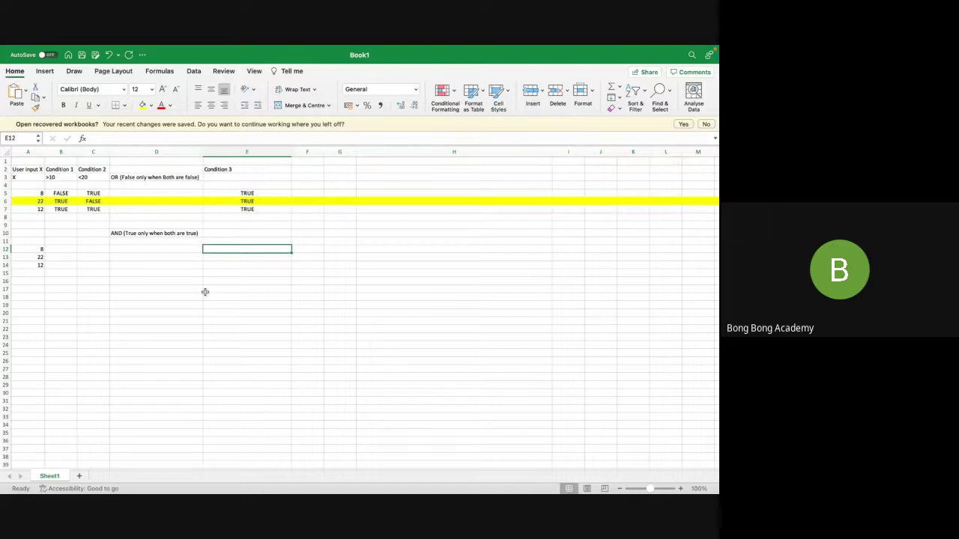
Enter the note Wrong in F6 beside the OR result for the input 22
{"action": "left_click", "coordinate": [304, 202]}
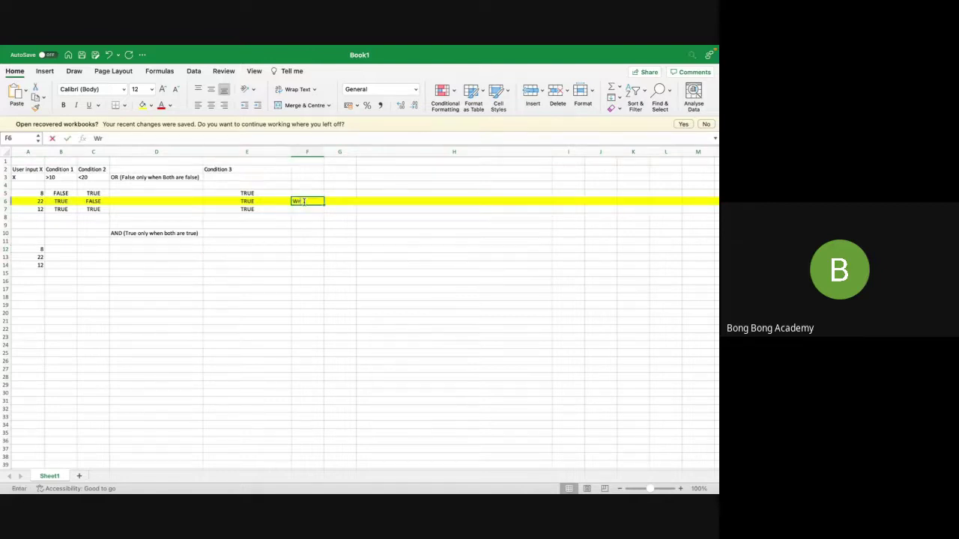
{"action": "type", "text": "Wrong"}
{"action": "left_click", "coordinate": [347, 253]}
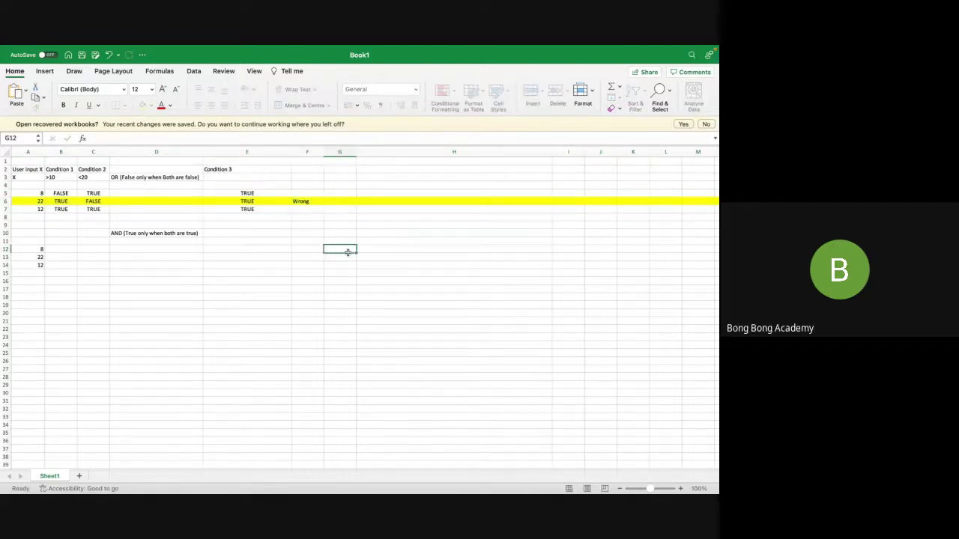
Copy the condition results in B5:C7 into the AND table starting at B12
{"action": "left_click", "coordinate": [59, 248]}
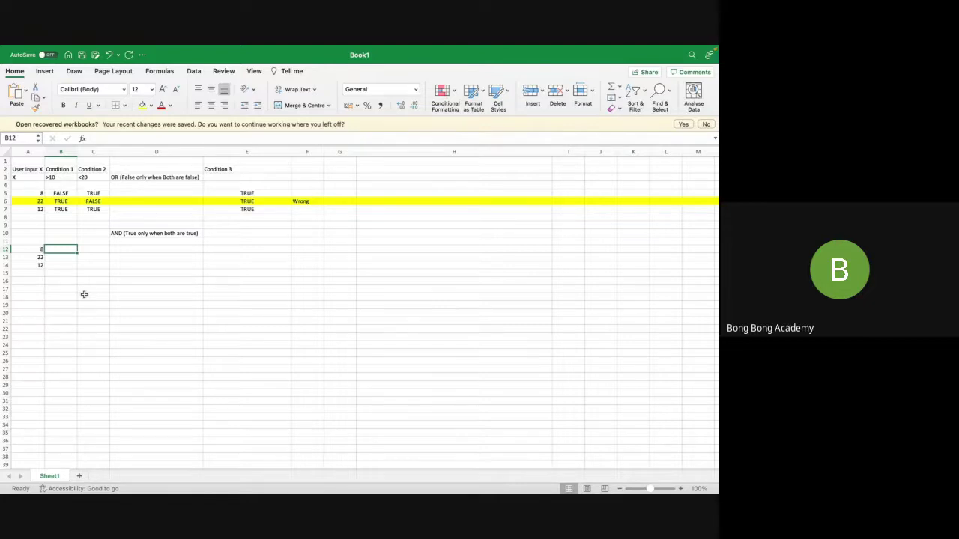
{"action": "left_click", "coordinate": [57, 191]}
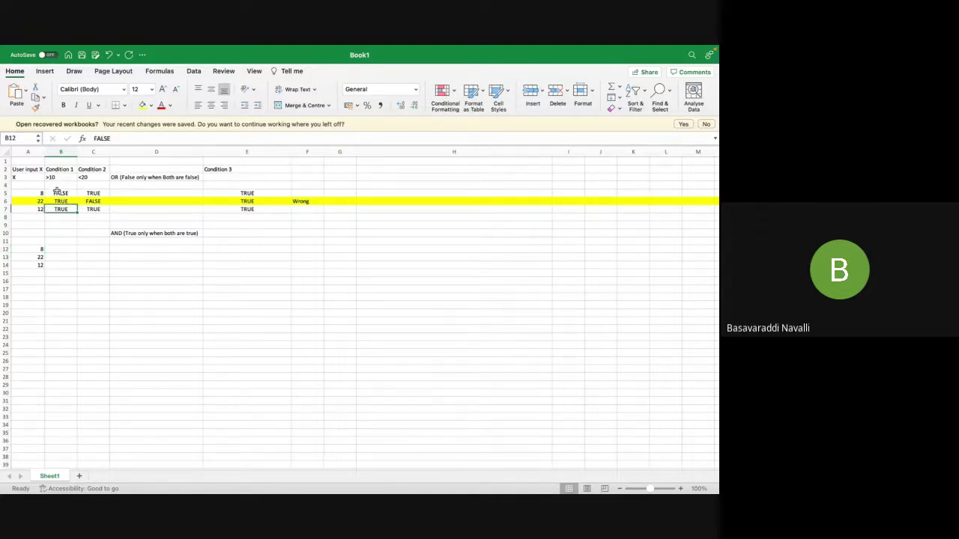
{"action": "left_click_drag", "start_coordinate": [57, 192], "coordinate": [93, 209]}
{"action": "key", "text": "ctrl+c"}
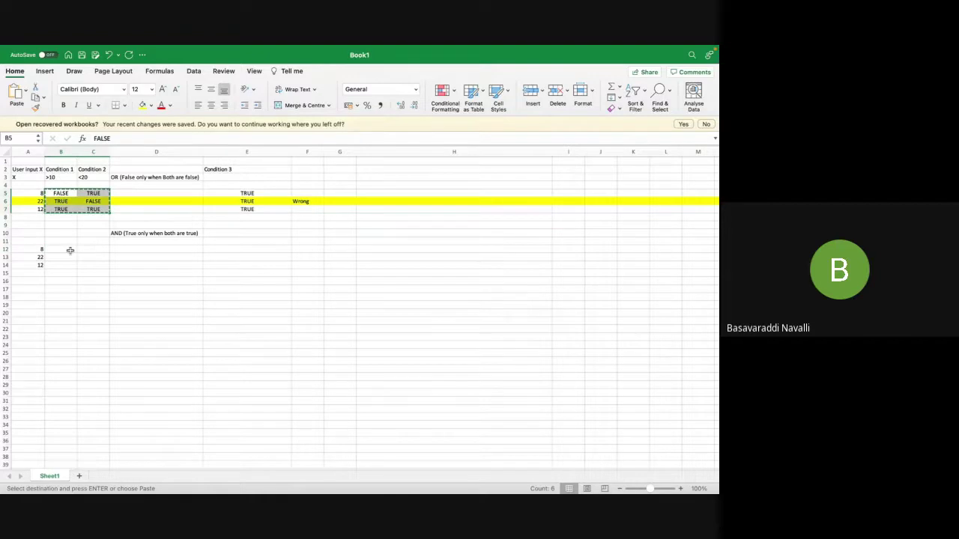
{"action": "left_click", "coordinate": [70, 250]}
{"action": "key", "text": "ctrl+v"}
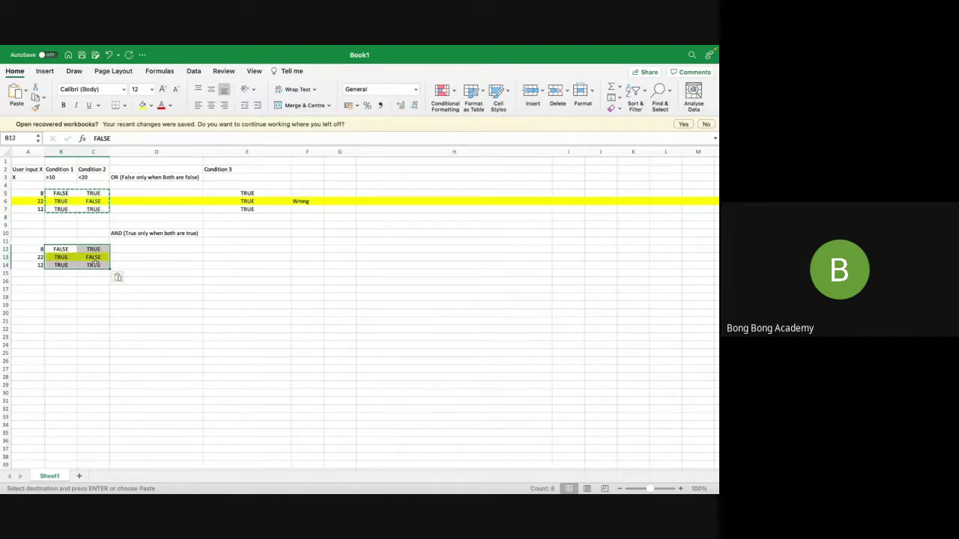
Enter False in E12 and E13 as the AND results for the inputs 8 and 22
{"action": "left_click", "coordinate": [227, 250]}
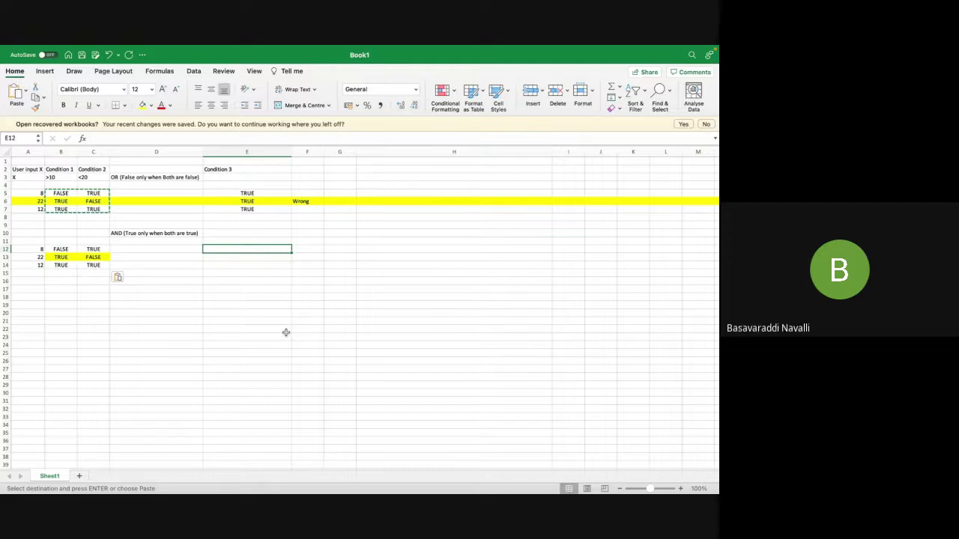
{"action": "type", "text": "="}
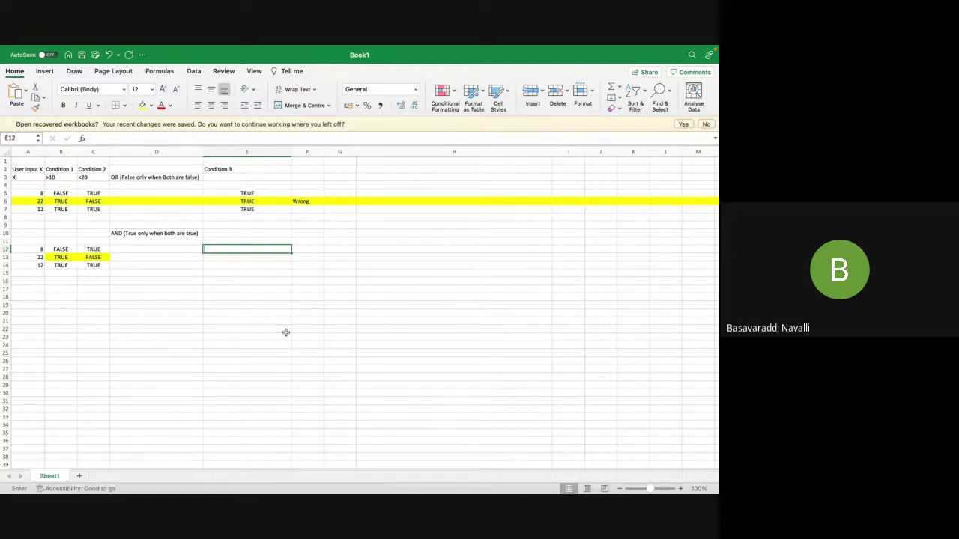
{"action": "type", "text": "False"}
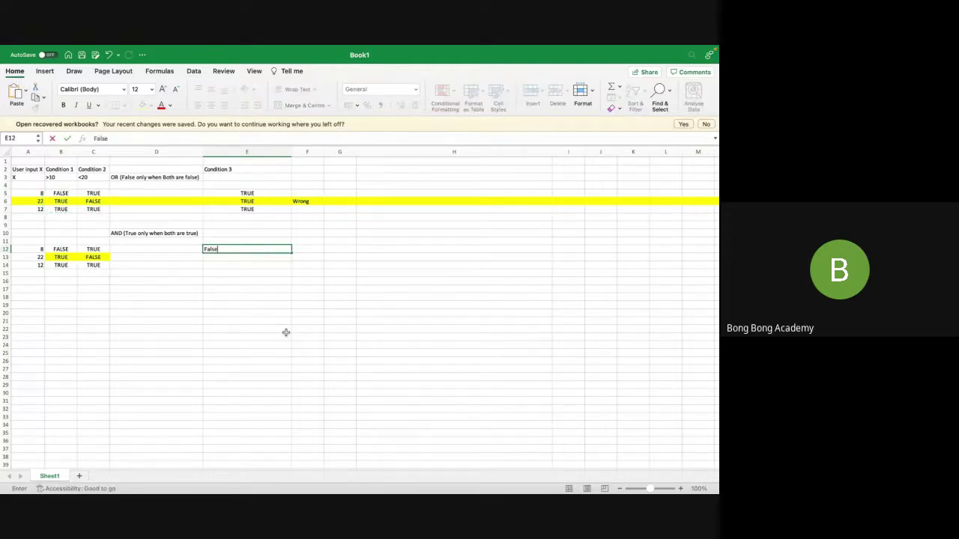
{"action": "key", "text": "Return"}
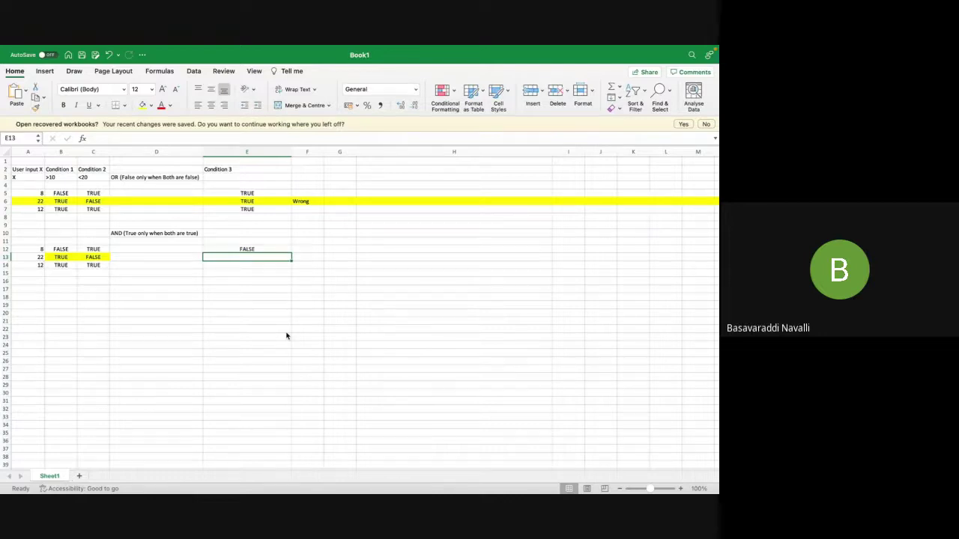
{"action": "type", "text": "Fasl"}
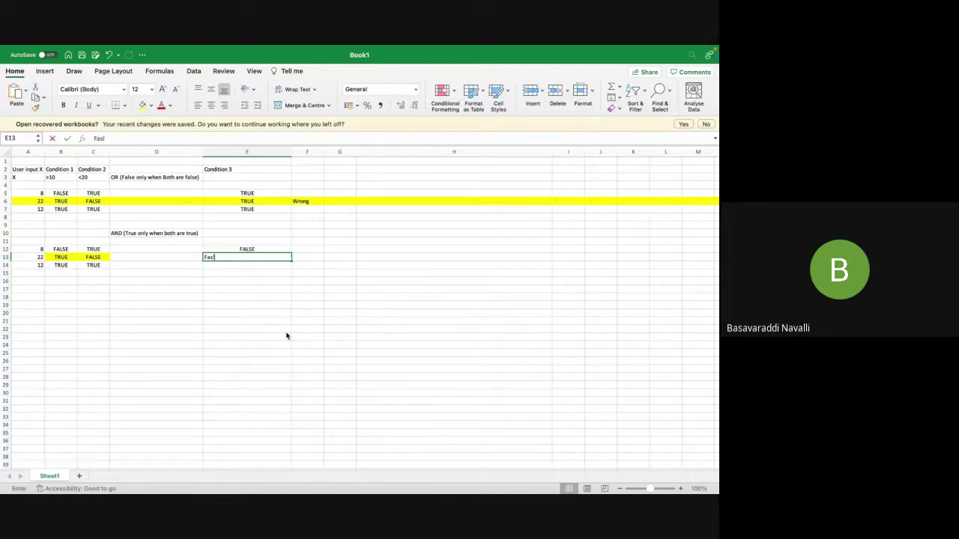
{"action": "key", "text": "BackSpace"}
{"action": "key", "text": "BackSpace"}
{"action": "type", "text": "lse"}
{"action": "key", "text": "Return"}
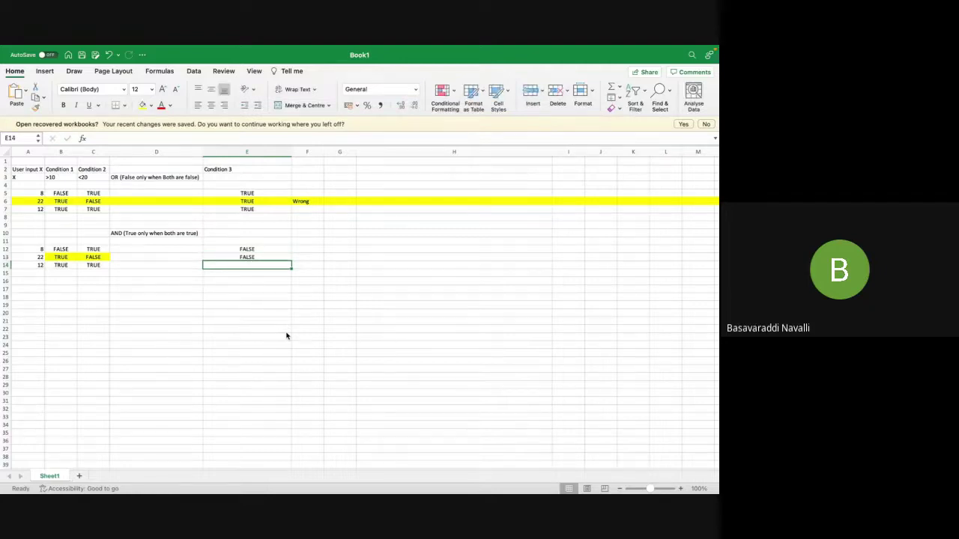
Enter True in E14 as the AND result for the input 12
{"action": "type", "text": "Tur"}
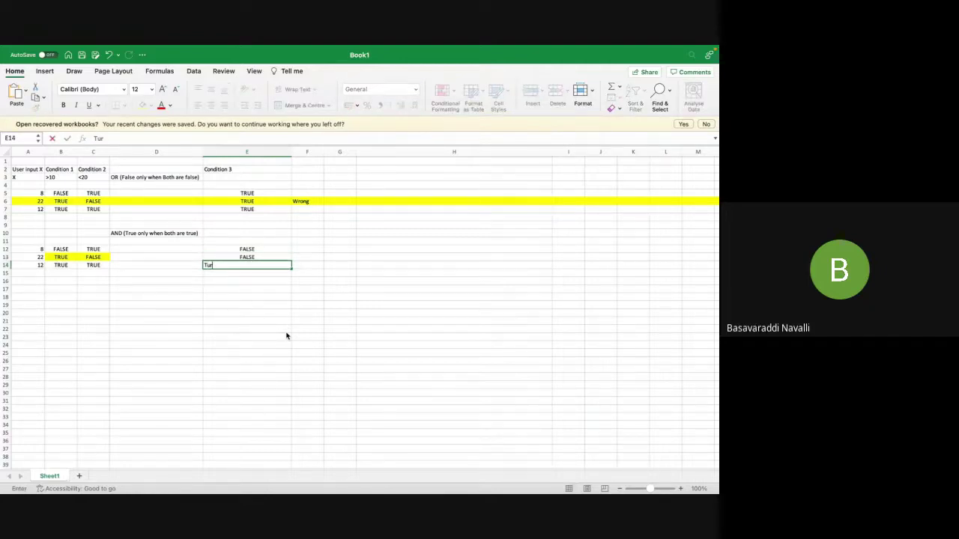
{"action": "key", "text": "BackSpace"}
{"action": "type", "text": "ue"}
{"action": "left_click", "coordinate": [281, 312]}
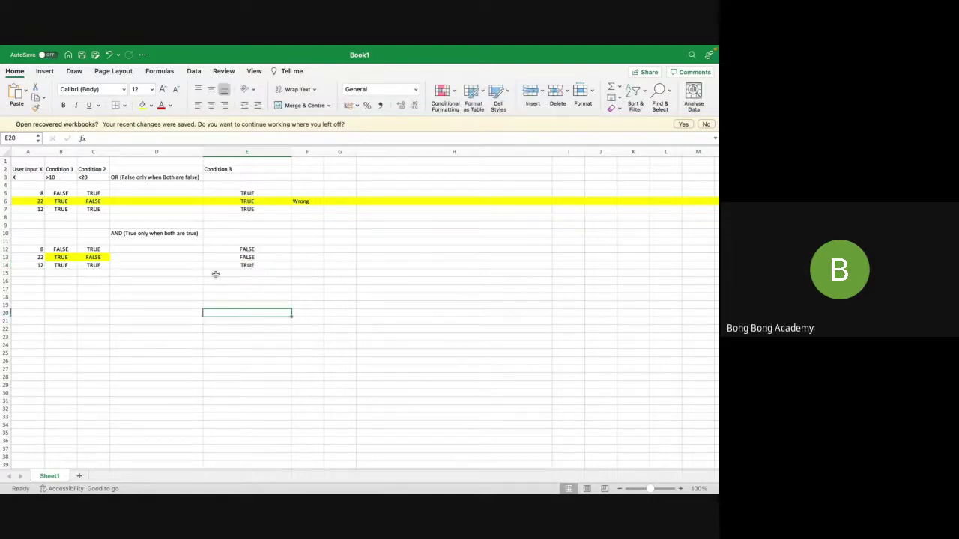
{"action": "left_click", "coordinate": [5, 265]}
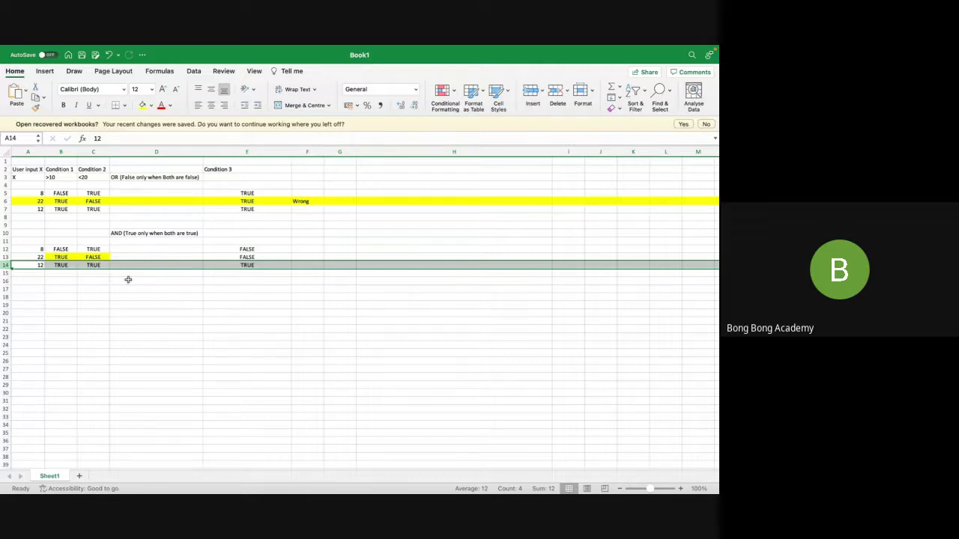
{"action": "left_click", "coordinate": [6, 257]}
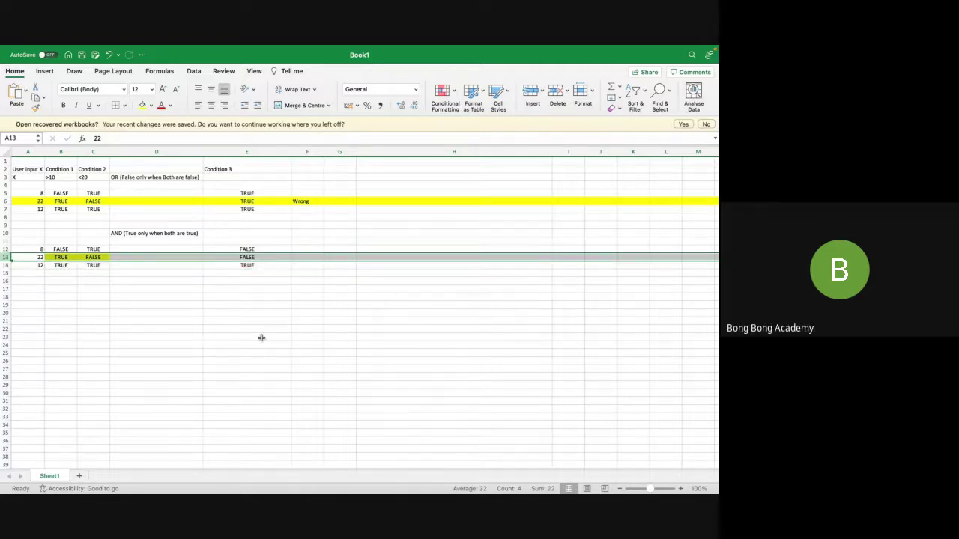
{"action": "left_click", "coordinate": [99, 281]}
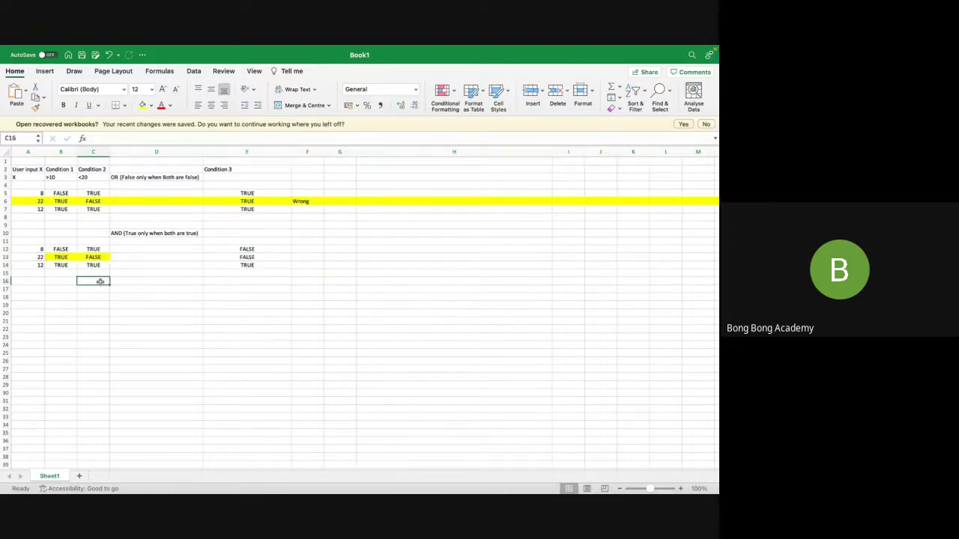
{"action": "left_click", "coordinate": [6, 250]}
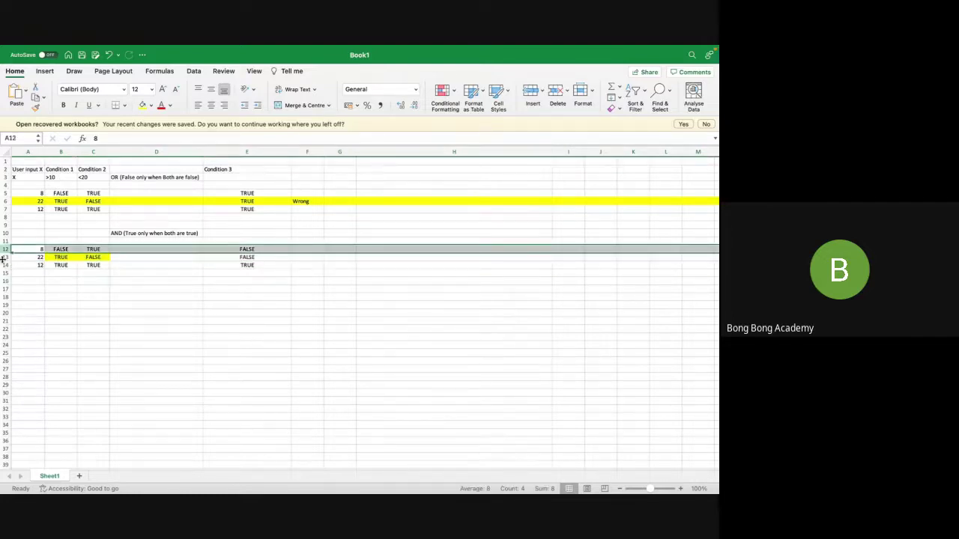
{"action": "left_click", "coordinate": [4, 265]}
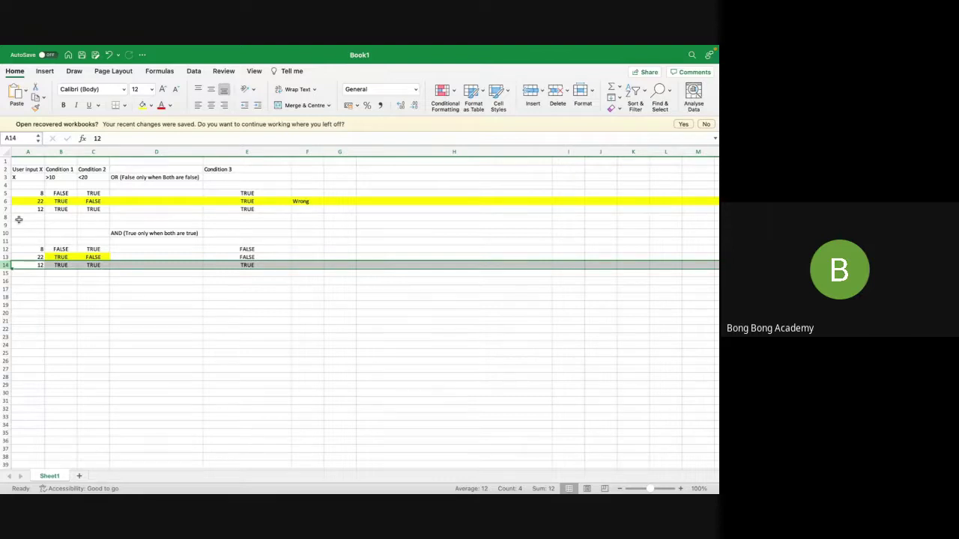
{"action": "left_click", "coordinate": [5, 249]}
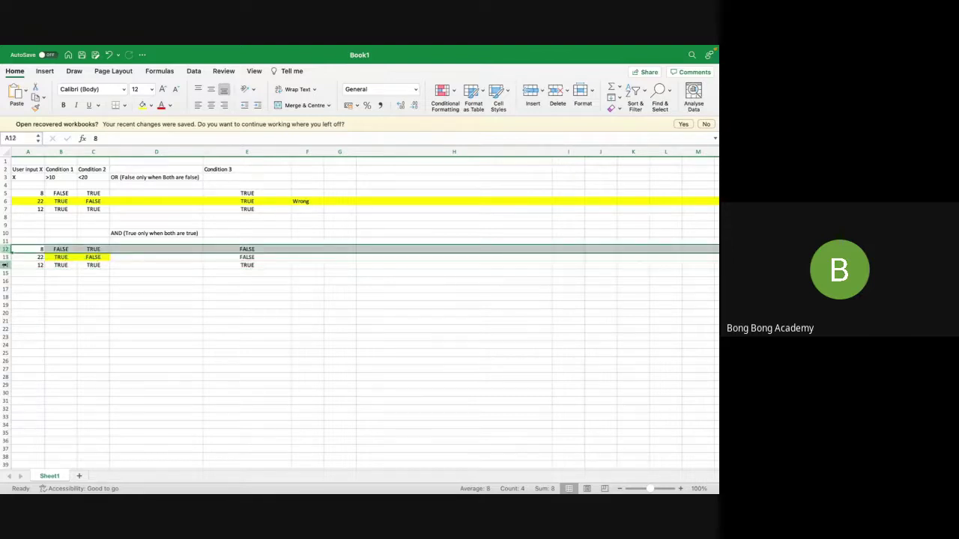
{"action": "left_click", "coordinate": [5, 257]}
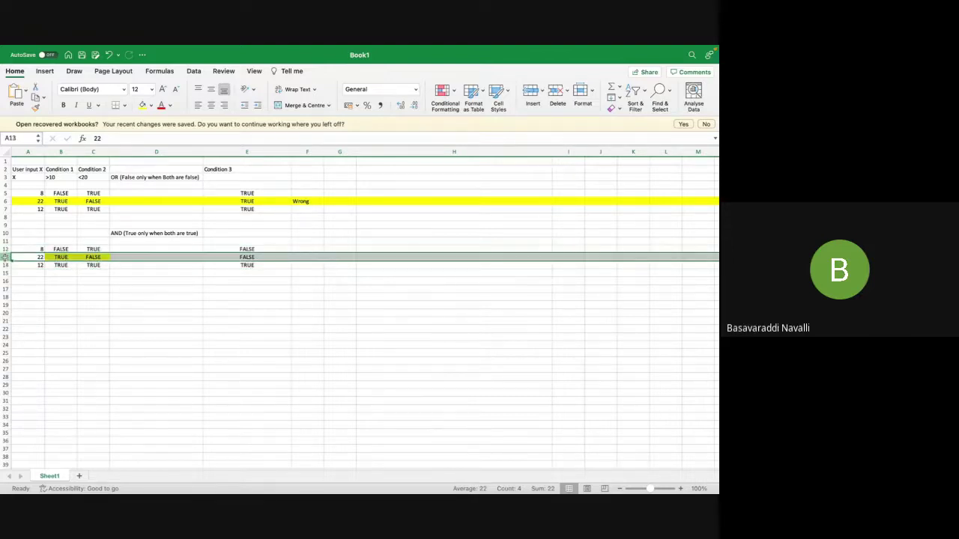
Remove the yellow fill from row 6 and clear the note Wrong in F6
{"action": "left_click", "coordinate": [302, 201]}
{"action": "left_click", "coordinate": [6, 201]}
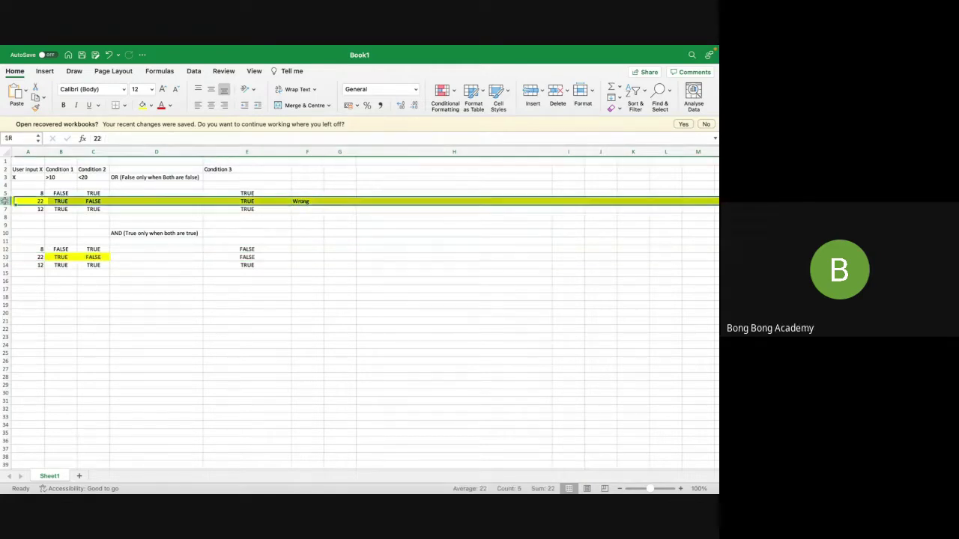
{"action": "left_click", "coordinate": [151, 105]}
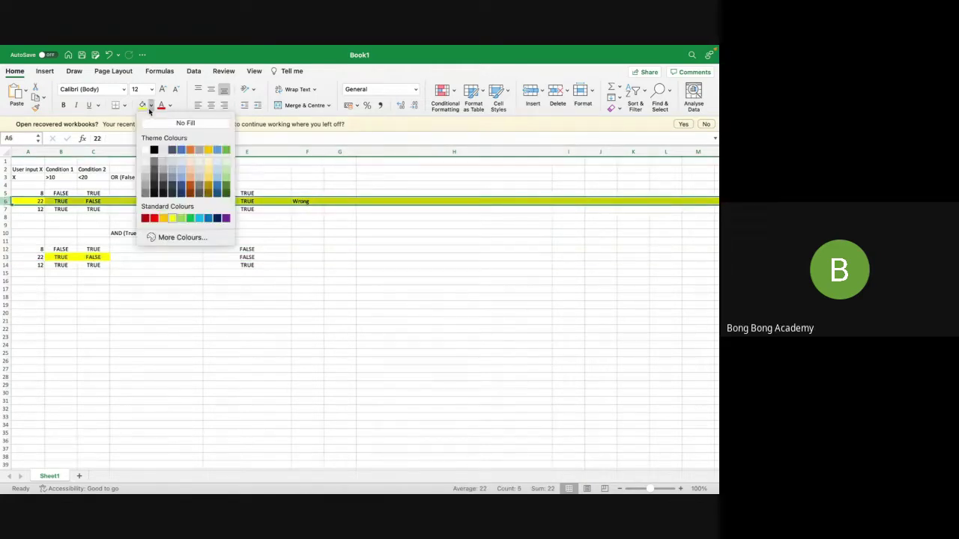
{"action": "left_click", "coordinate": [160, 124]}
{"action": "left_click", "coordinate": [173, 241]}
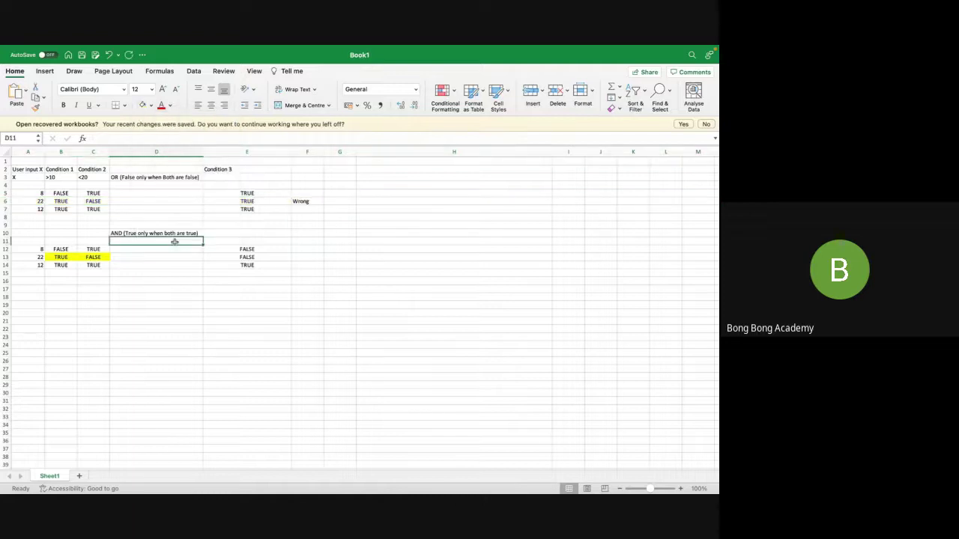
{"action": "left_click", "coordinate": [5, 209]}
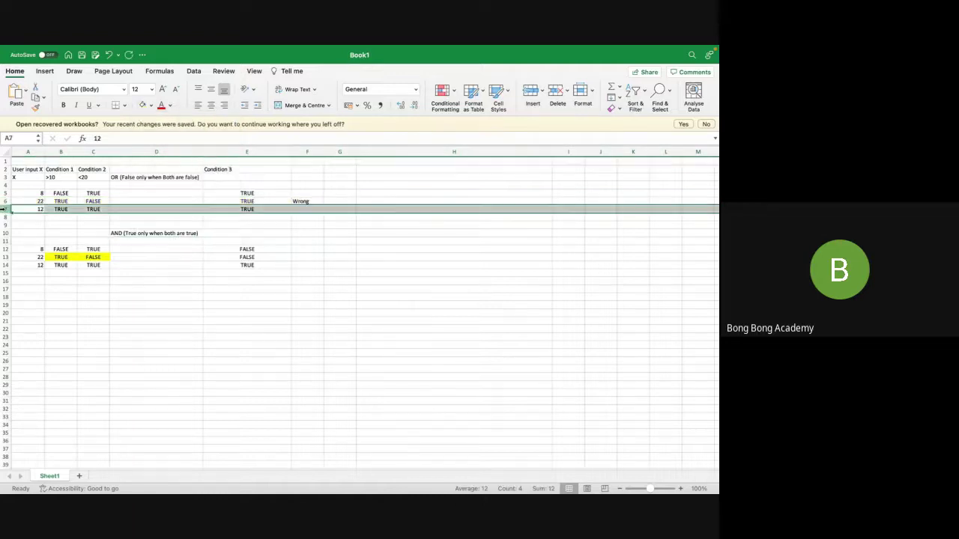
{"action": "left_click", "coordinate": [313, 202]}
{"action": "key", "text": "Delete"}
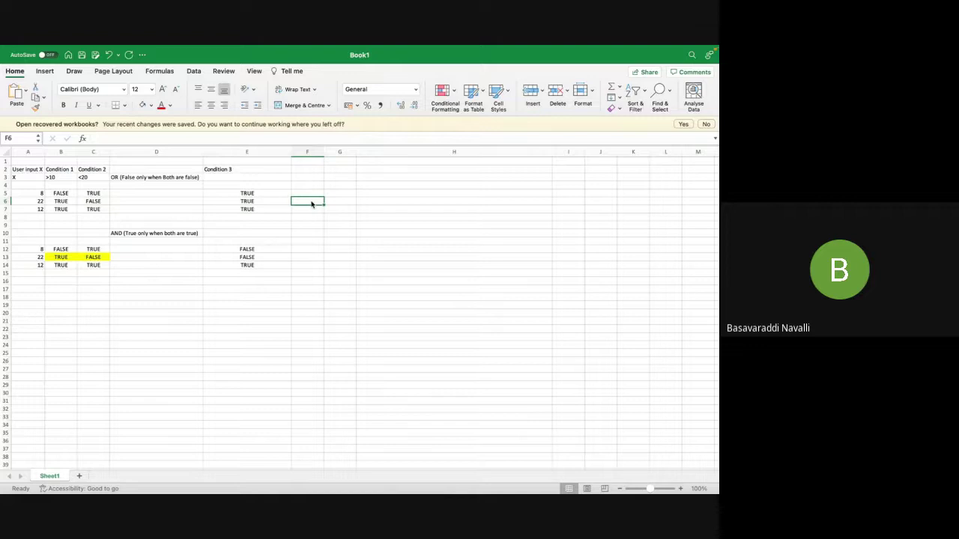
Fill row 7, the OR result for the input 12, with yellow
{"action": "left_click", "coordinate": [4, 209]}
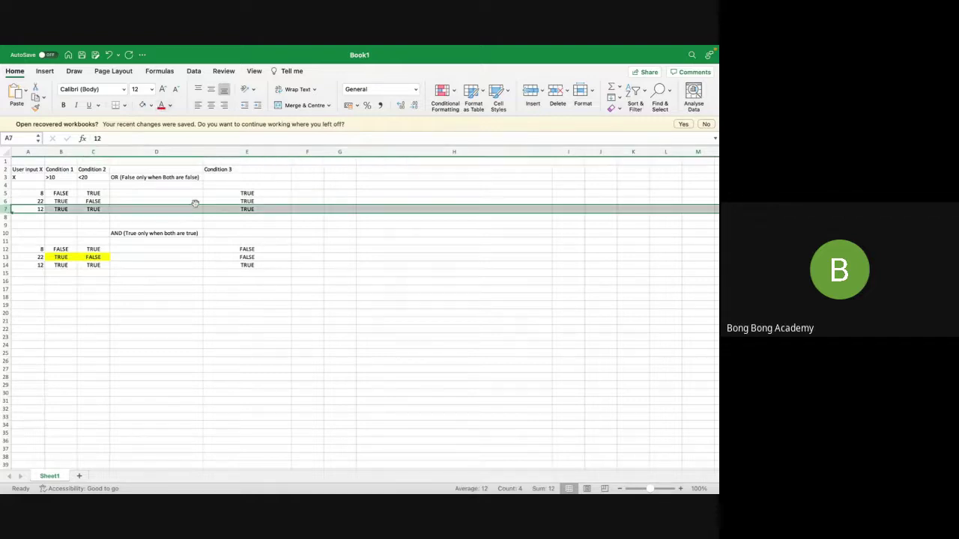
{"action": "left_click", "coordinate": [151, 106]}
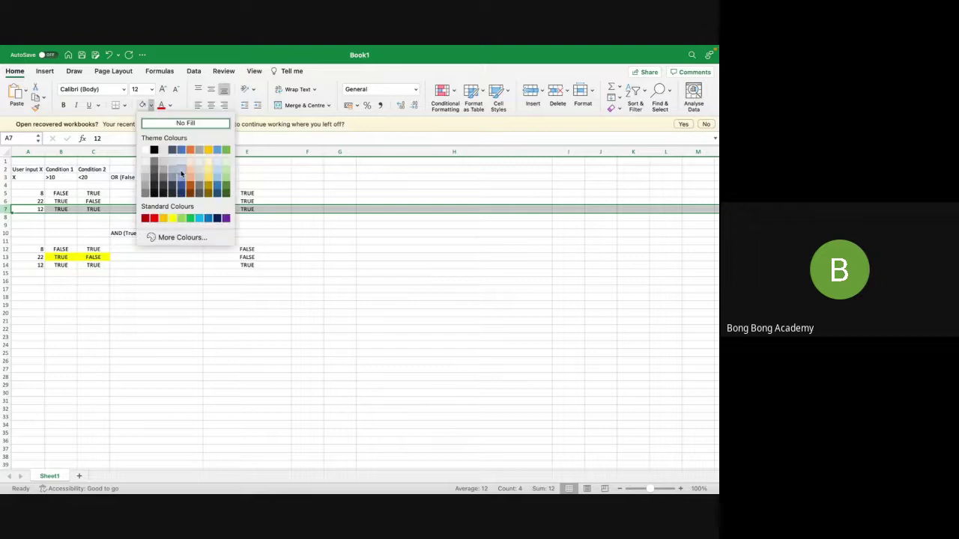
{"action": "left_click", "coordinate": [173, 219]}
{"action": "left_click", "coordinate": [171, 217]}
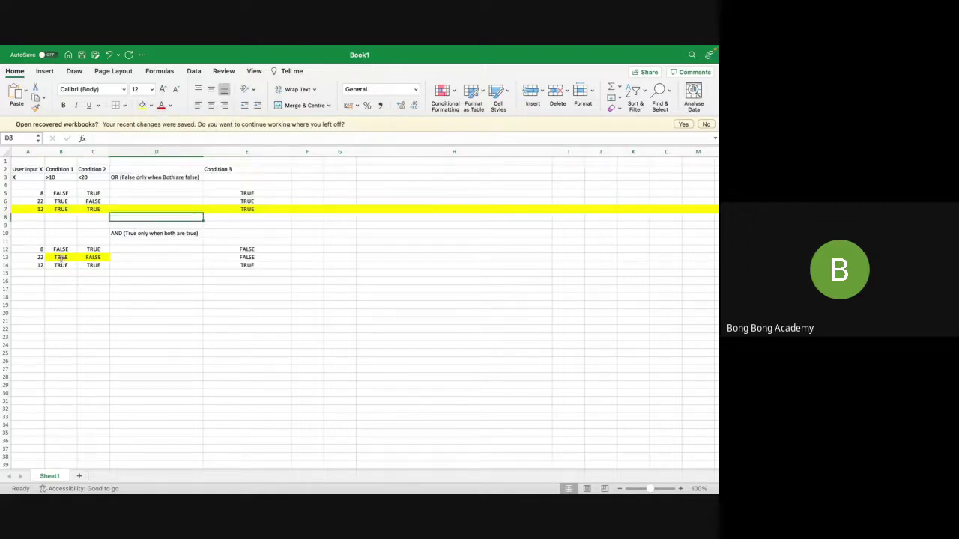
Remove the yellow fill from B13:C13 in the AND table
{"action": "left_click_drag", "start_coordinate": [61, 257], "coordinate": [93, 257]}
{"action": "left_click", "coordinate": [151, 106]}
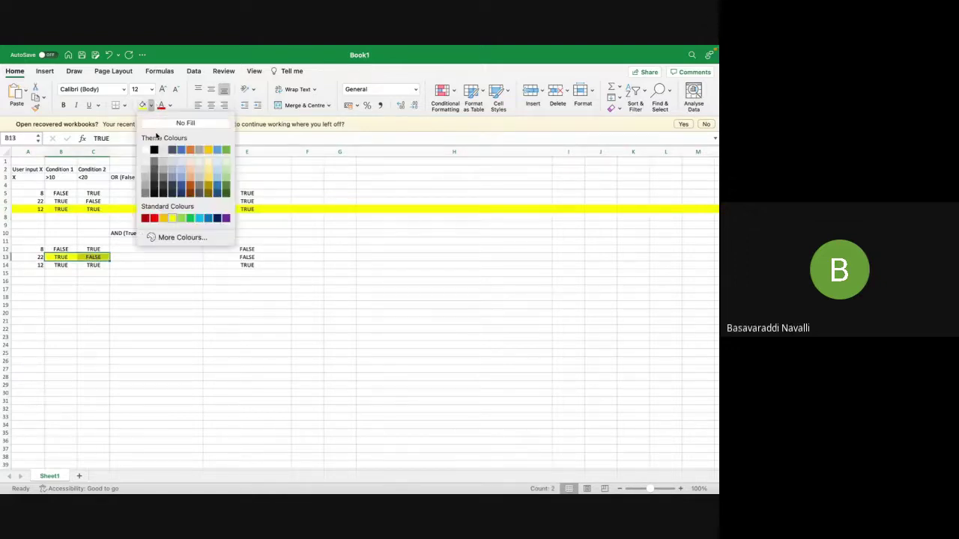
{"action": "left_click", "coordinate": [138, 248]}
{"action": "left_click", "coordinate": [6, 265]}
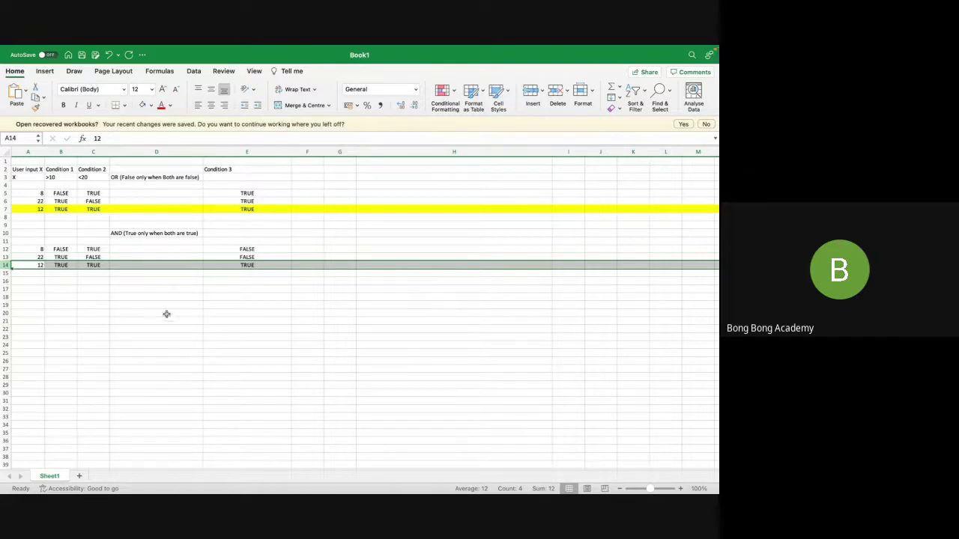
{"action": "left_click_drag", "start_coordinate": [6, 249], "coordinate": [6, 257]}
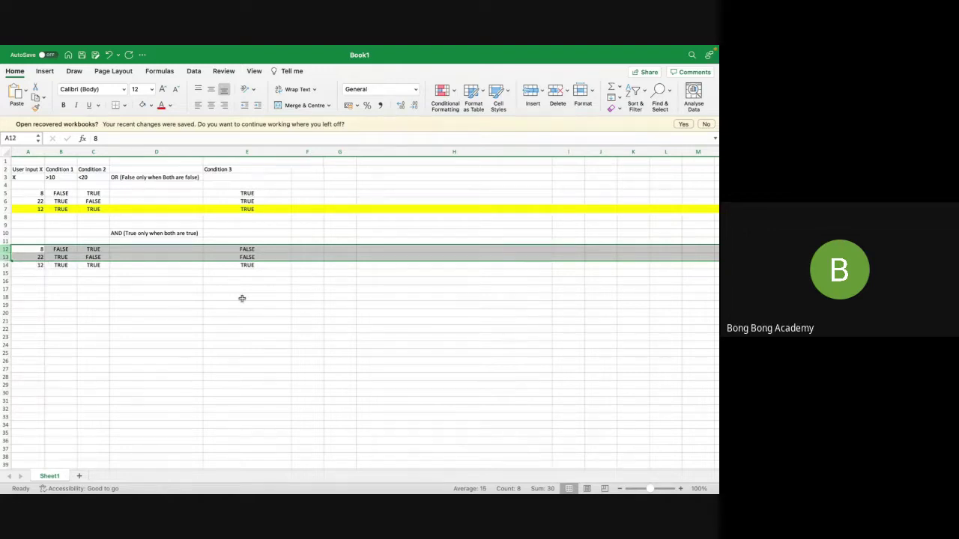
{"action": "left_click_drag", "start_coordinate": [247, 249], "coordinate": [248, 265]}
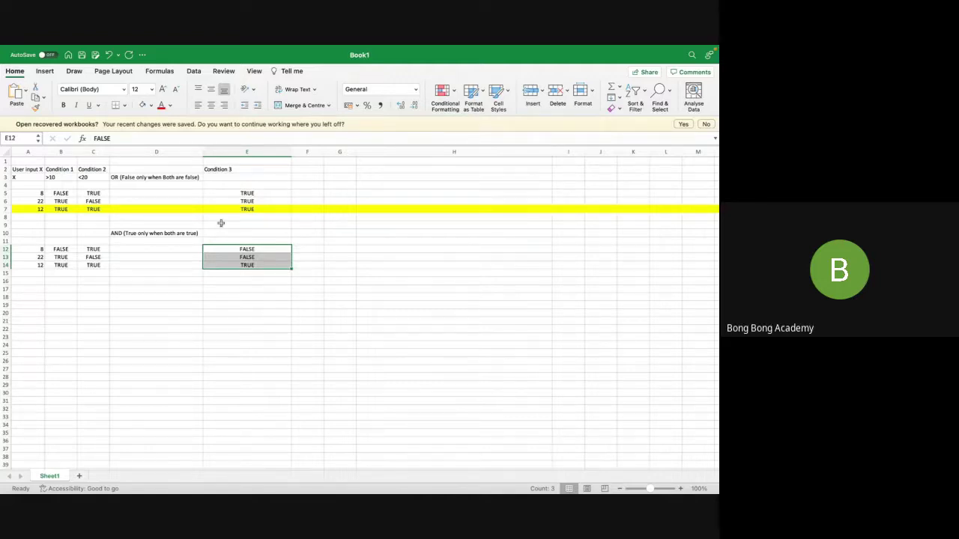
Change the heading in E2 to NOT(Condition 3)
{"action": "double_click", "coordinate": [204, 170]}
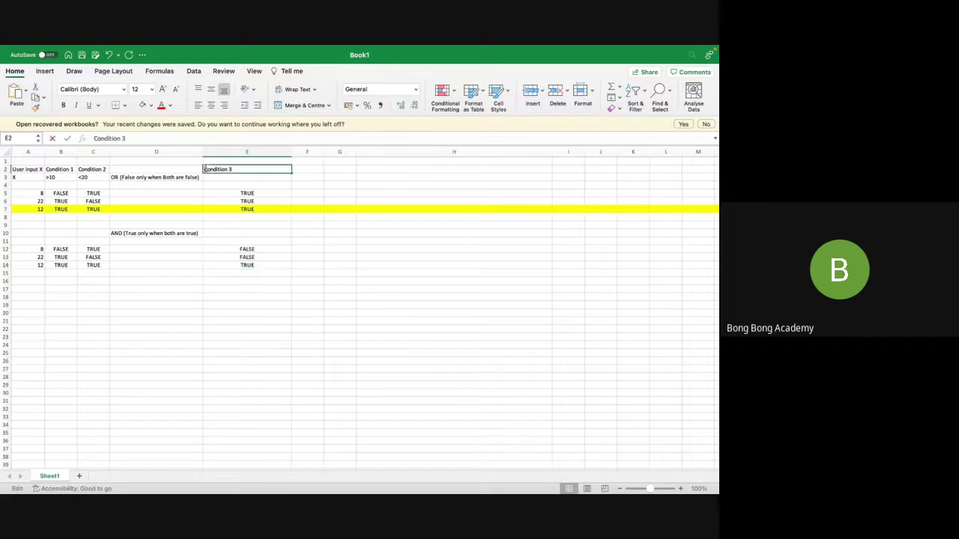
{"action": "type", "text": "N"}
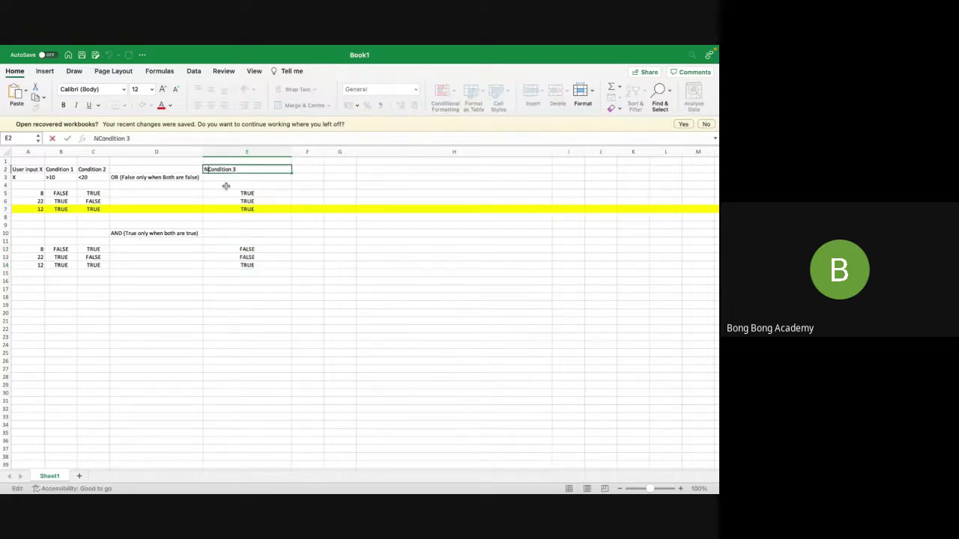
{"action": "type", "text": "OT("}
{"action": "left_click", "coordinate": [264, 169]}
{"action": "type", "text": ")"}
{"action": "left_click", "coordinate": [258, 281]}
Replace the OR results in E5, E6 and E7 with their negated value False
{"action": "left_click", "coordinate": [253, 193]}
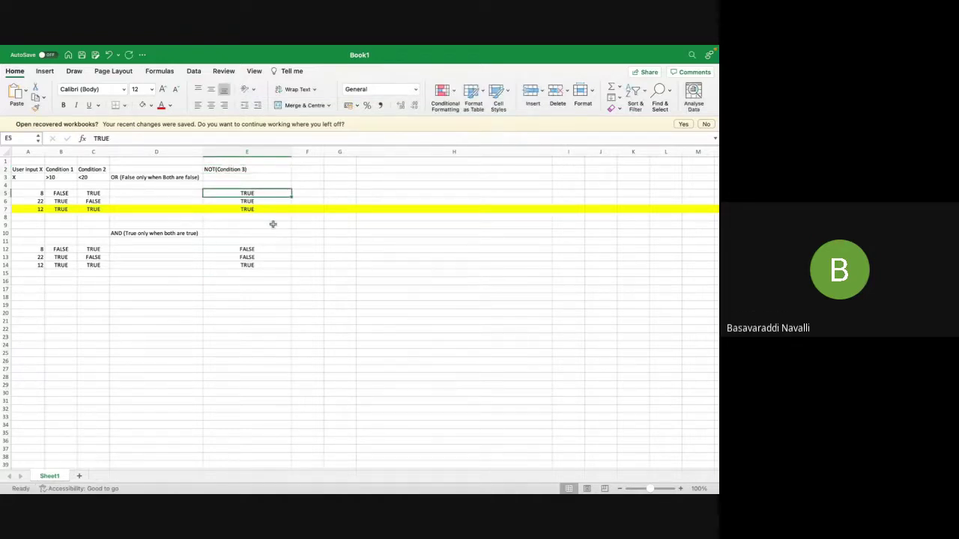
{"action": "type", "text": "Fals"}
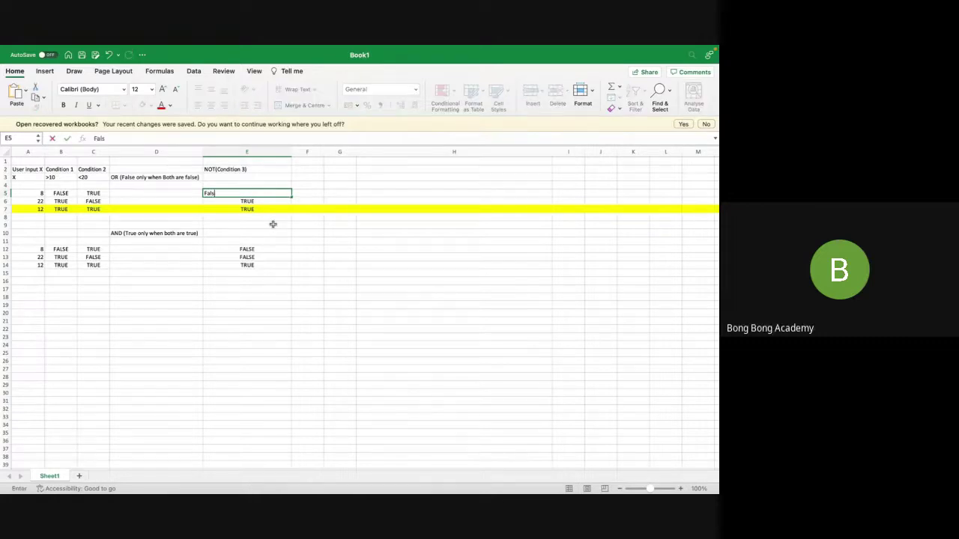
{"action": "type", "text": "e"}
{"action": "key", "text": "Return"}
{"action": "type", "text": "Flas"}
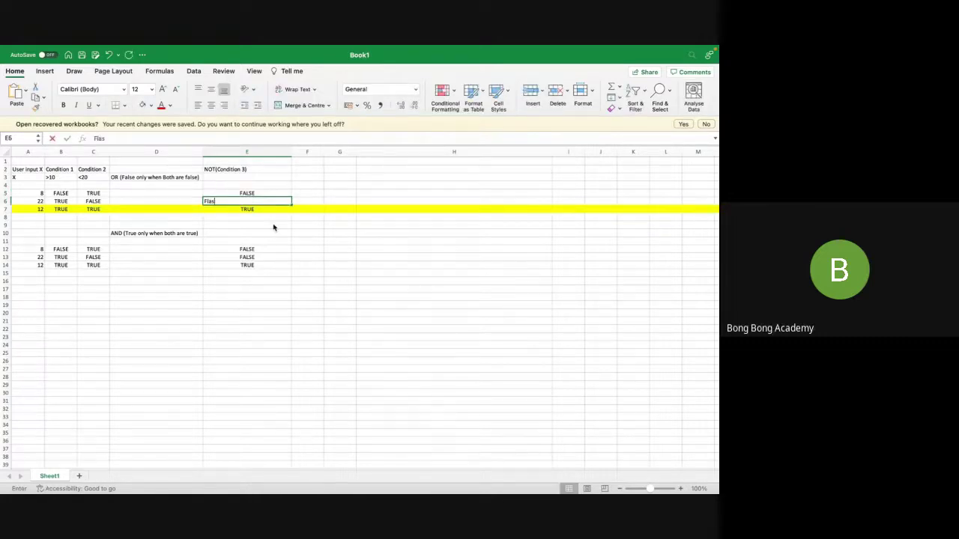
{"action": "key", "text": "BackSpace"}
{"action": "key", "text": "BackSpace"}
{"action": "key", "text": "BackSpace"}
{"action": "type", "text": "alse"}
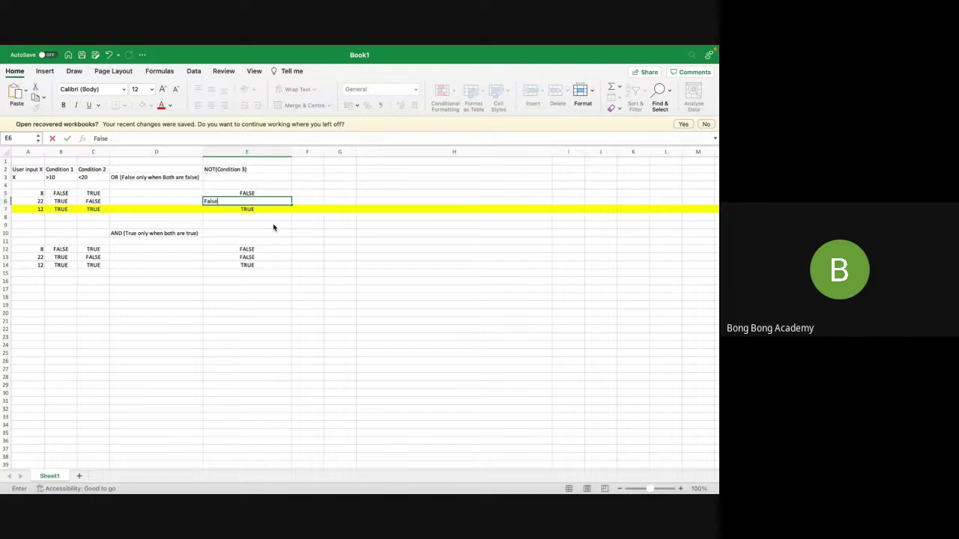
{"action": "key", "text": "Return"}
{"action": "type", "text": "Fl"}
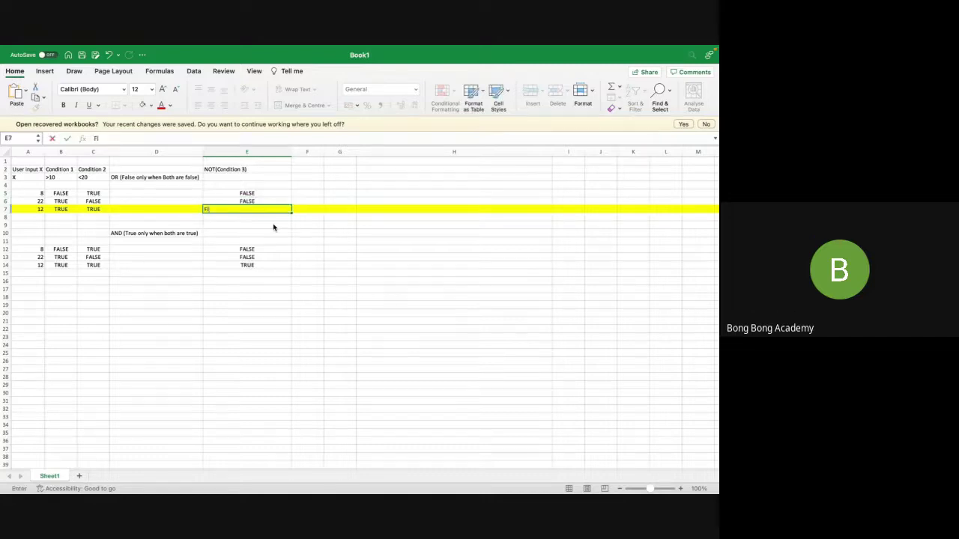
{"action": "type", "text": "alse"}
{"action": "left_click", "coordinate": [273, 228]}
Replace the AND results with their negations: True in E12 and E13, and False in E14
{"action": "key", "text": "Down"}
{"action": "key", "text": "Down"}
{"action": "key", "text": "Down"}
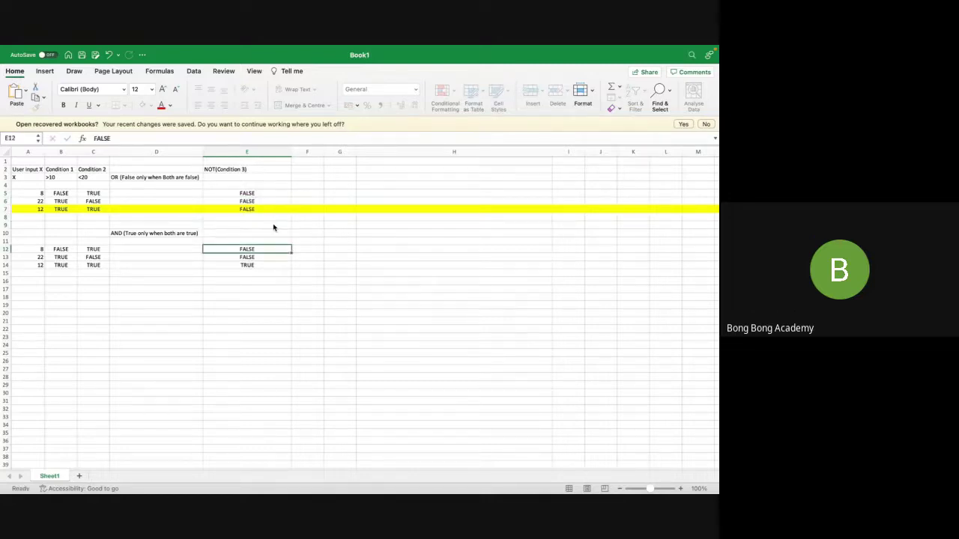
{"action": "type", "text": "True"}
{"action": "key", "text": "Return"}
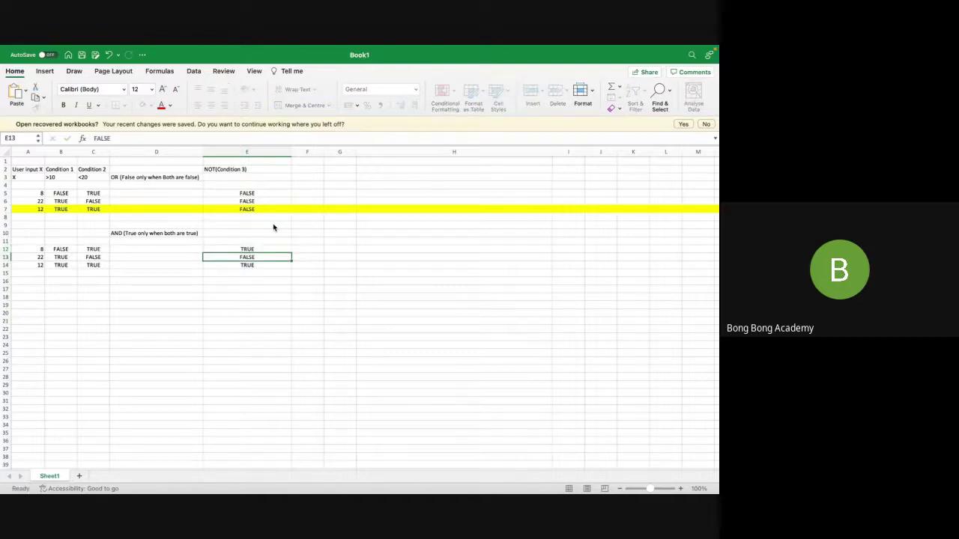
{"action": "type", "text": "True"}
{"action": "key", "text": "Return"}
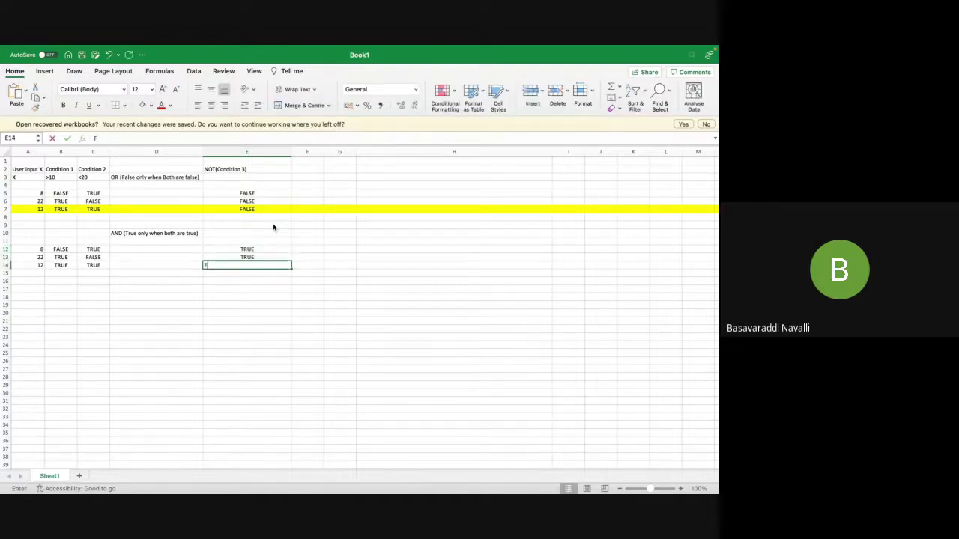
{"action": "type", "text": "Fals"}
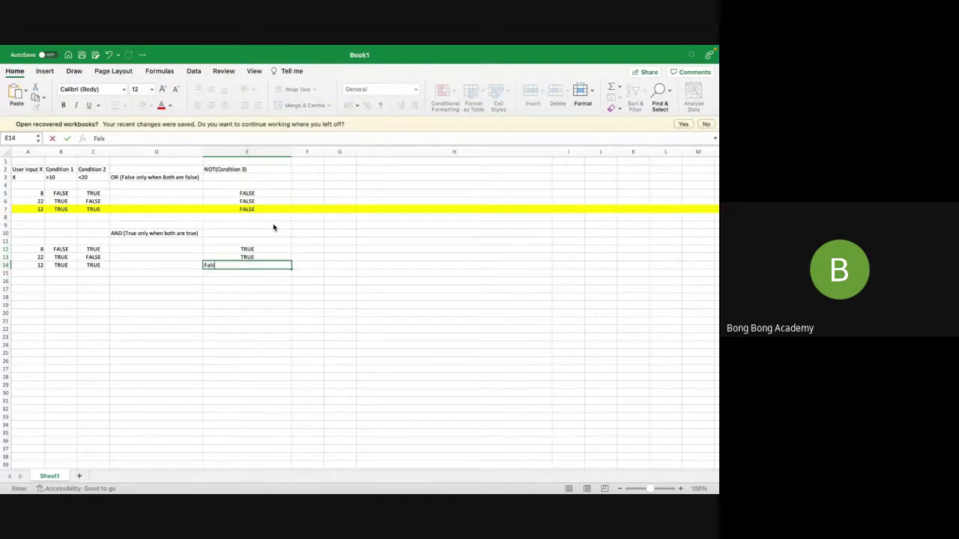
{"action": "type", "text": "e"}
{"action": "left_click", "coordinate": [314, 259]}
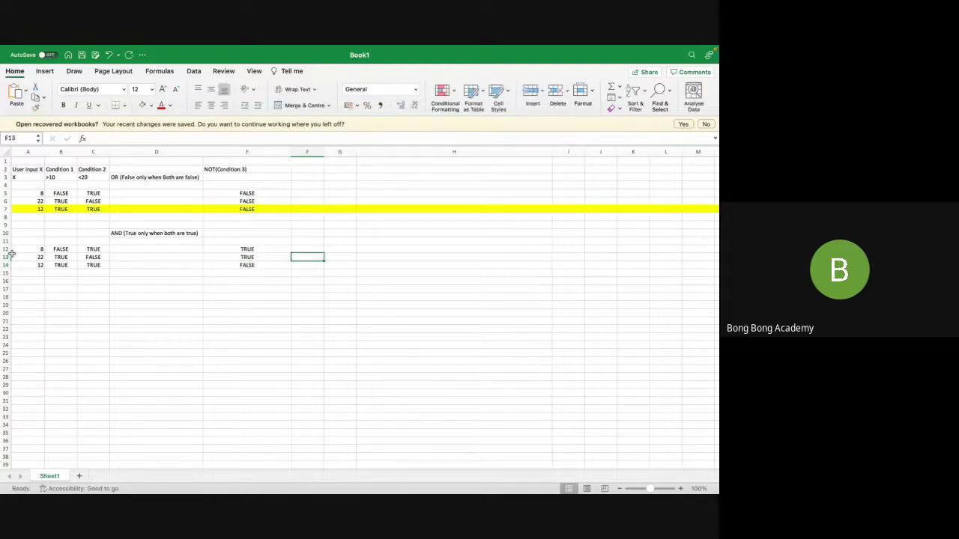
{"action": "left_click", "coordinate": [4, 249]}
{"action": "left_click", "coordinate": [5, 257]}
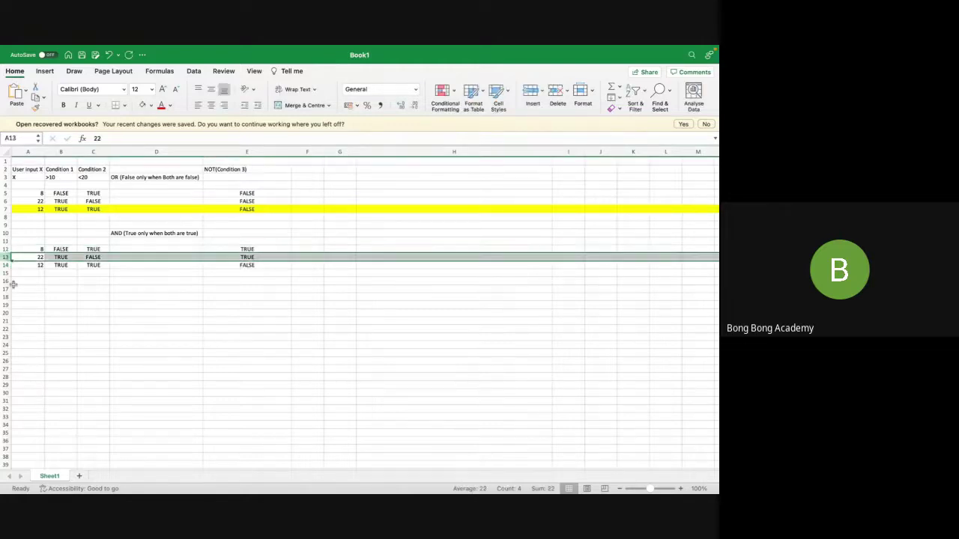
{"action": "left_click", "coordinate": [268, 306]}
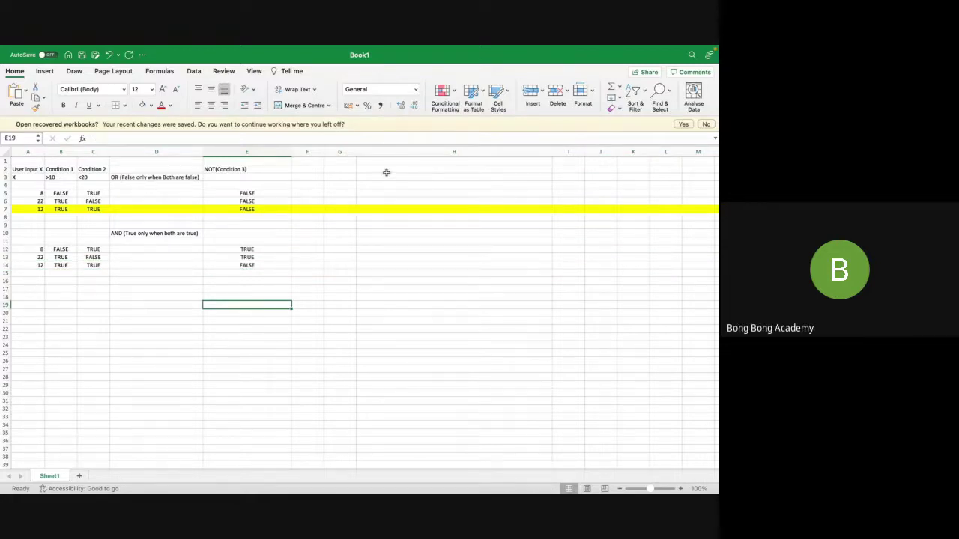
Enter the note NOT(X>10 AND X<20) in cell H16
{"action": "left_click", "coordinate": [387, 282]}
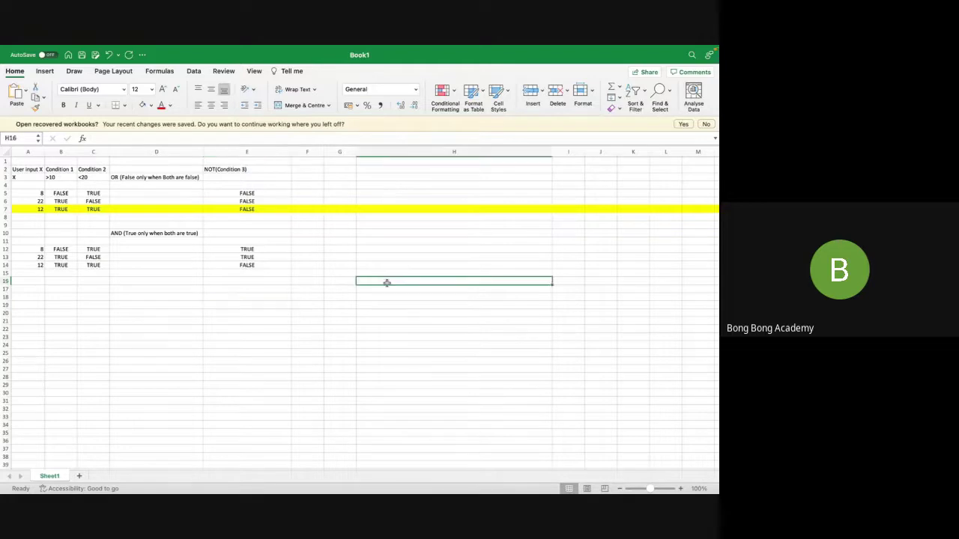
{"action": "double_click", "coordinate": [386, 282]}
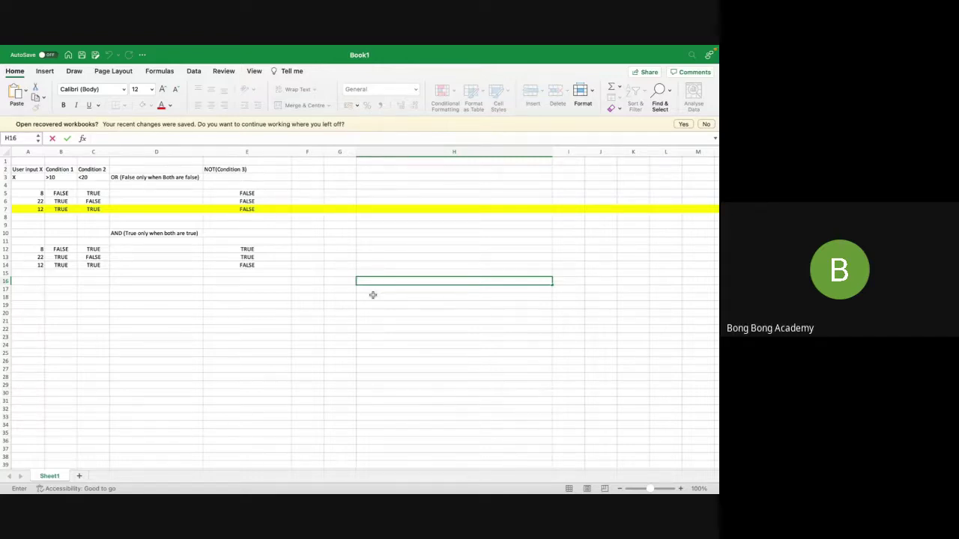
{"action": "type", "text": "X"}
{"action": "type", "text": ">10 AND X<20)"}
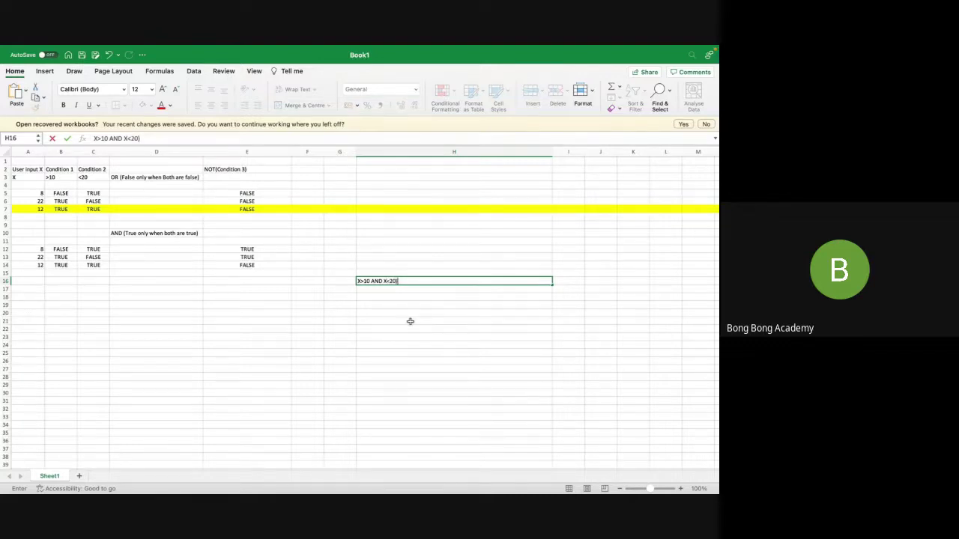
{"action": "key", "text": "F2"}
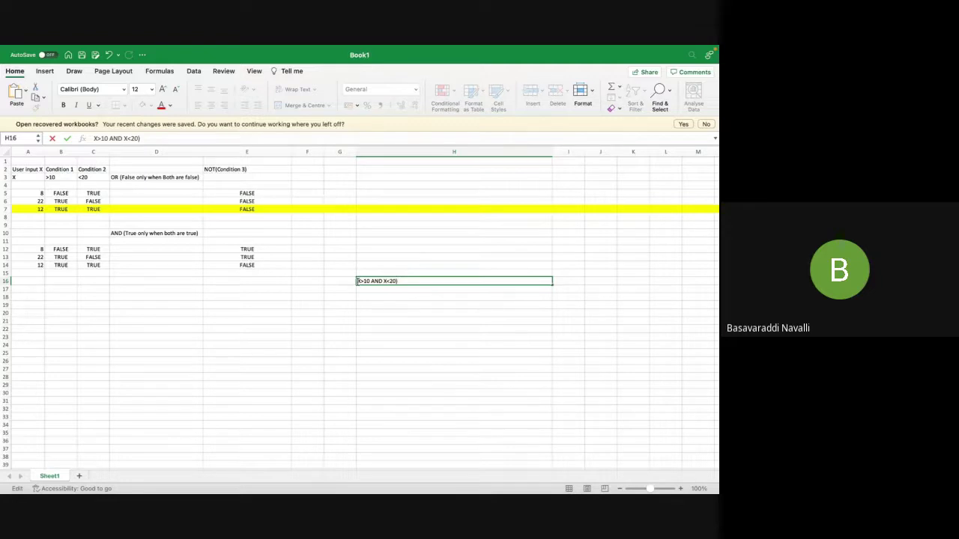
{"action": "type", "text": "(N"}
{"action": "key", "text": "BackSpace"}
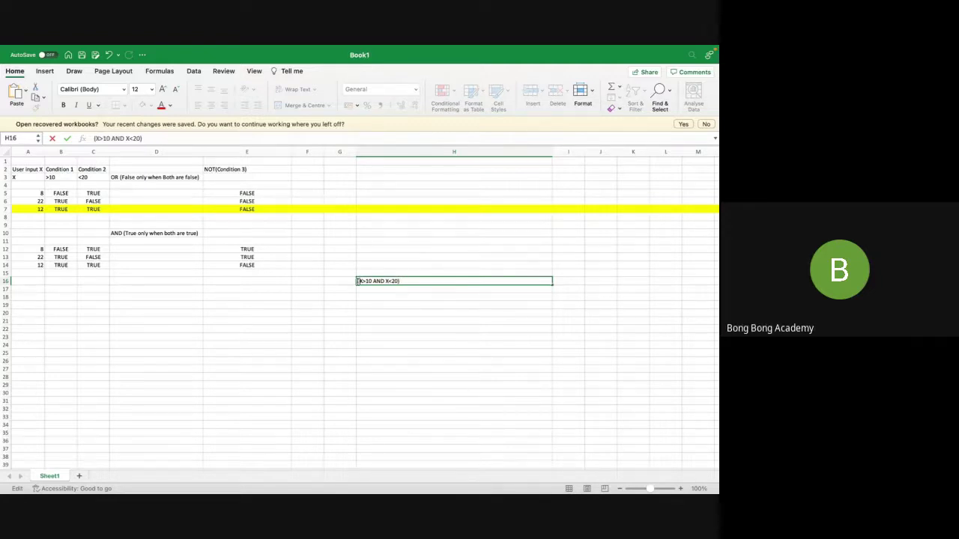
{"action": "type", "text": "NOT"}
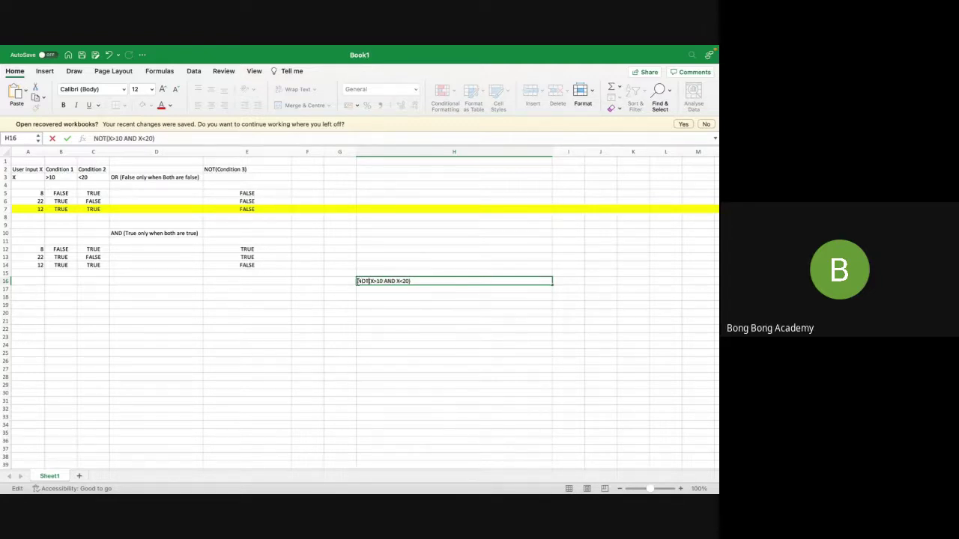
{"action": "left_click", "coordinate": [409, 312]}
{"action": "left_click", "coordinate": [369, 281]}
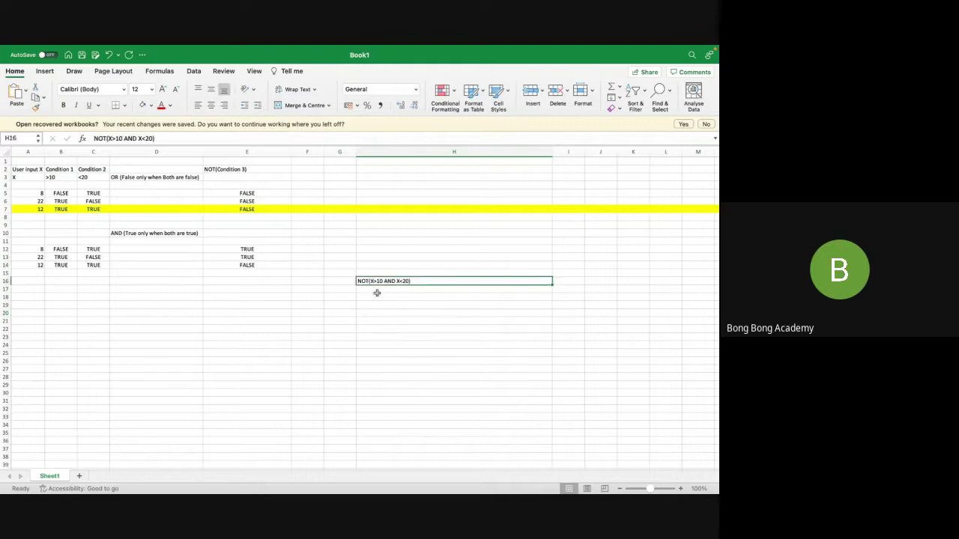
Enter the equivalent expression X<10 OR X>20 in cell H18
{"action": "left_click", "coordinate": [379, 297]}
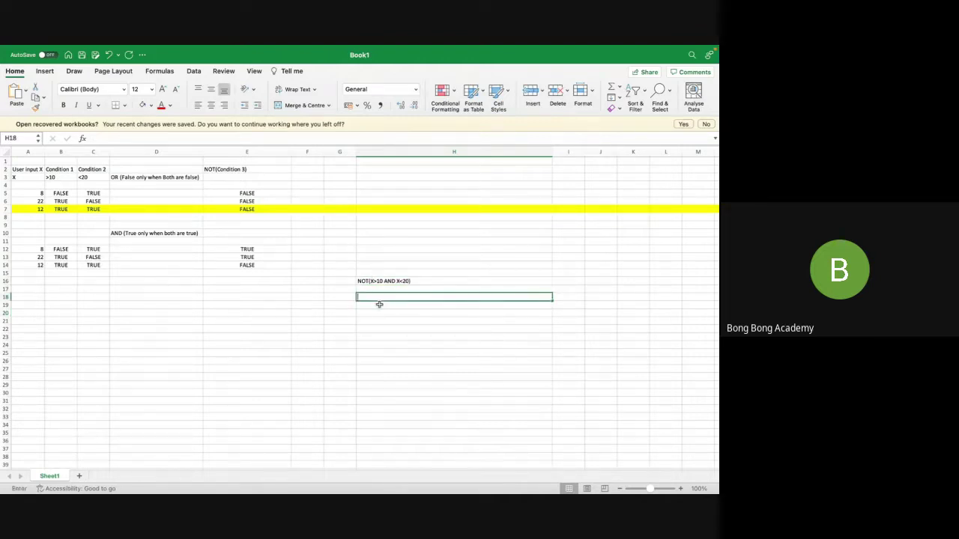
{"action": "type", "text": "X"}
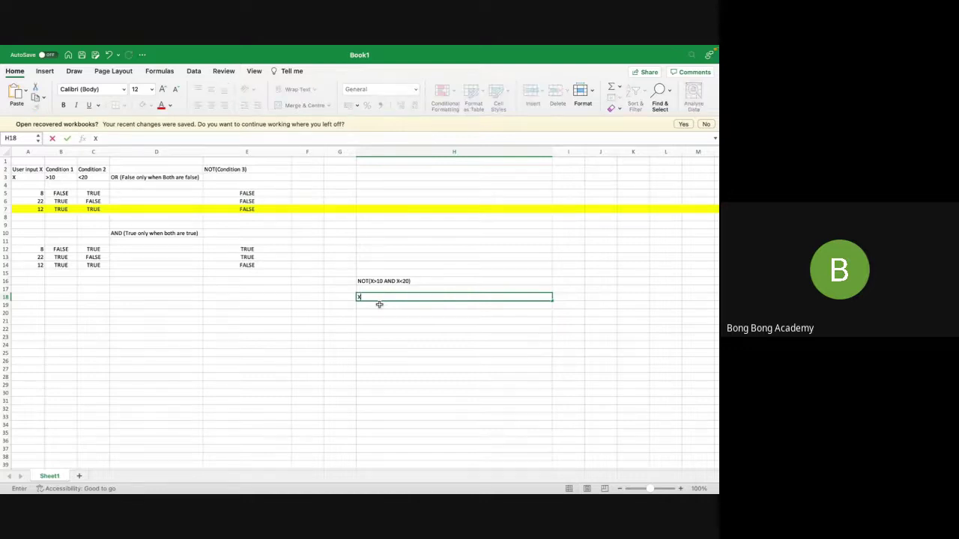
{"action": "type", "text": "<10 OR"}
{"action": "key", "text": "Tab"}
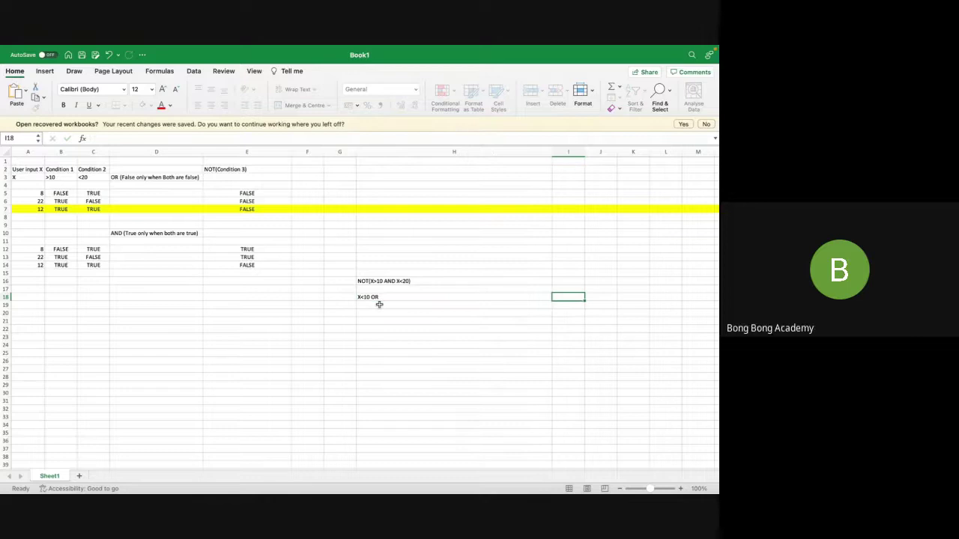
{"action": "double_click", "coordinate": [394, 297]}
{"action": "type", "text": "X"}
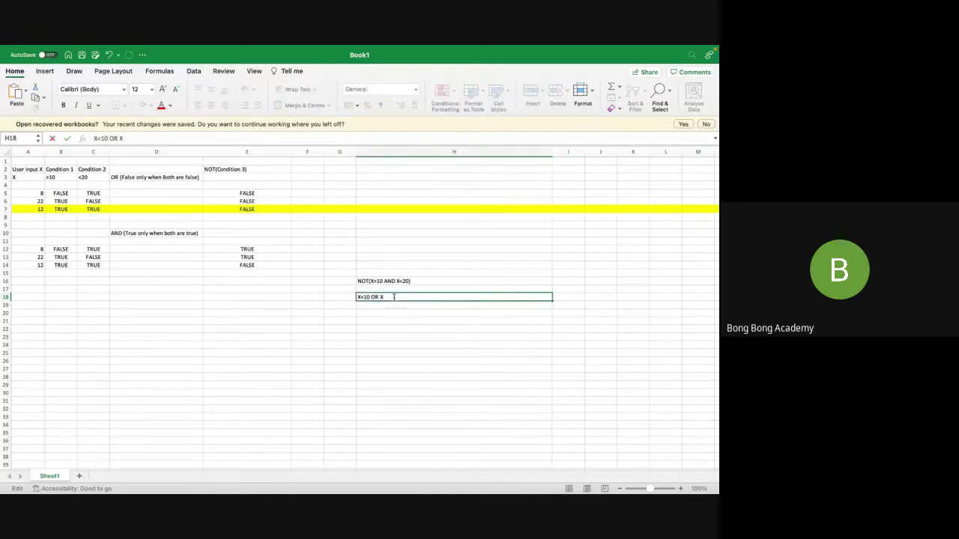
{"action": "type", "text": ">20"}
{"action": "key", "text": "ctrl+Return"}
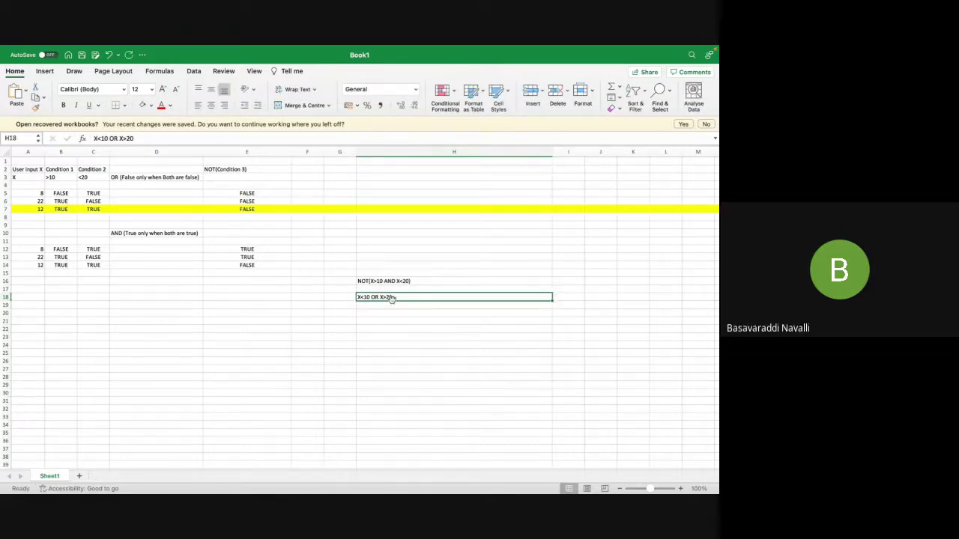
{"action": "key", "text": "Up"}
{"action": "key", "text": "Up"}
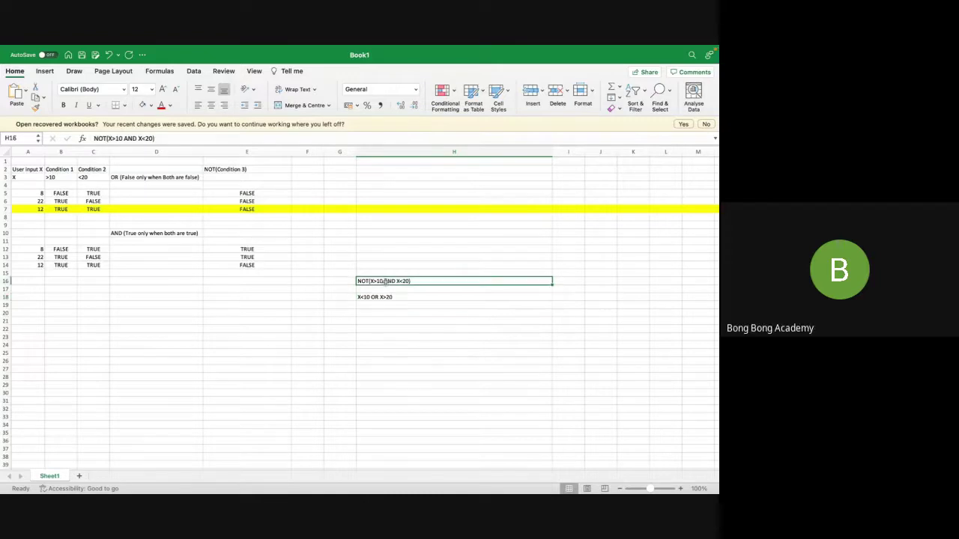
{"action": "left_click", "coordinate": [227, 248]}
{"action": "left_click", "coordinate": [401, 340]}
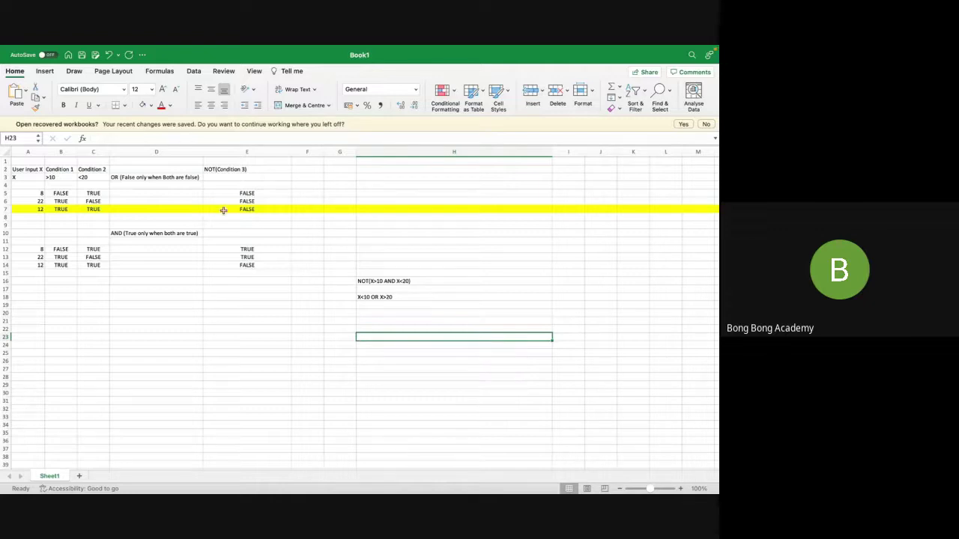
{"action": "left_click", "coordinate": [252, 170]}
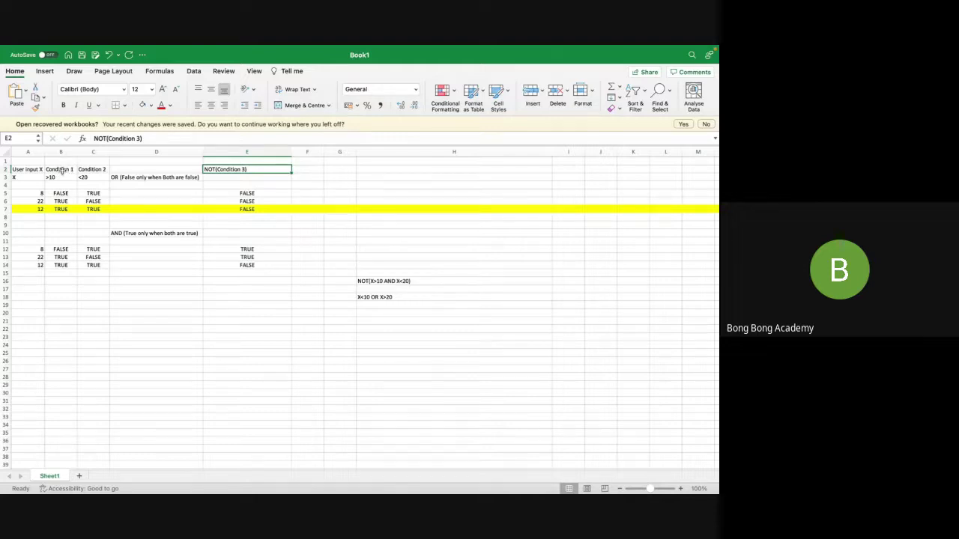
{"action": "left_click", "coordinate": [92, 171]}
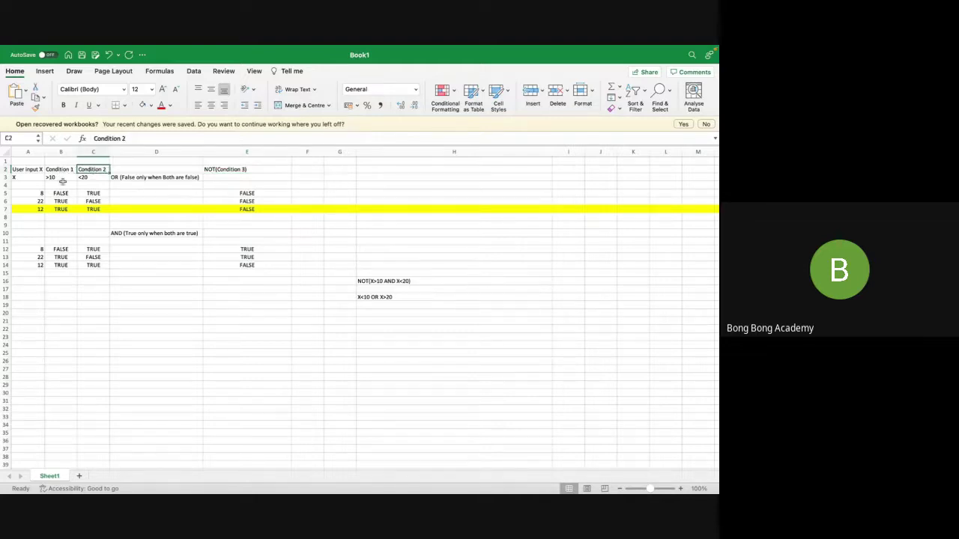
{"action": "left_click", "coordinate": [8, 320]}
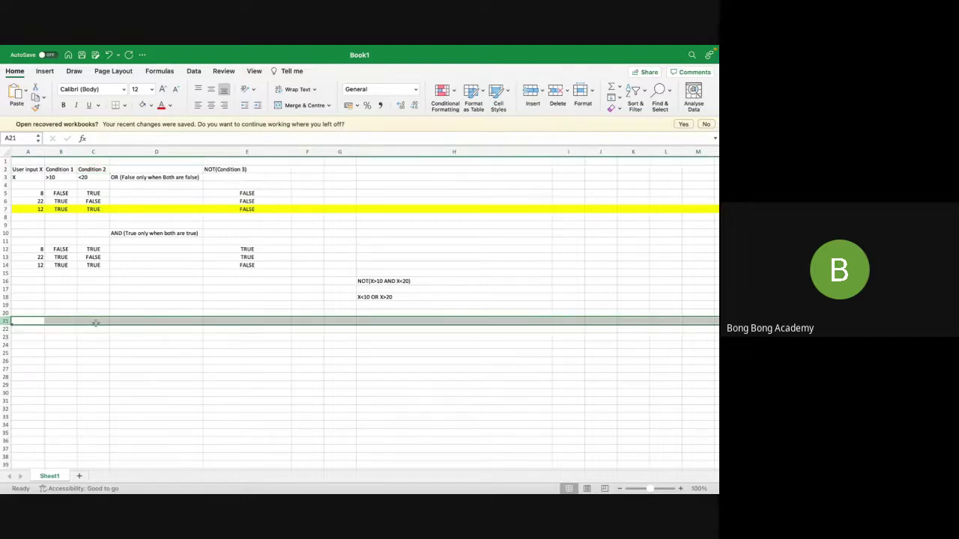
{"action": "left_click", "coordinate": [253, 323]}
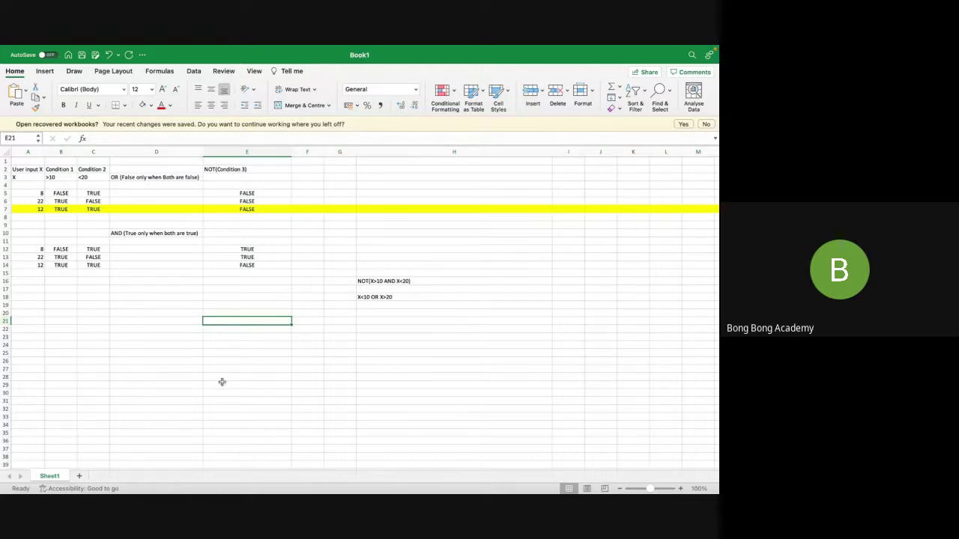
{"action": "left_click", "coordinate": [64, 403]}
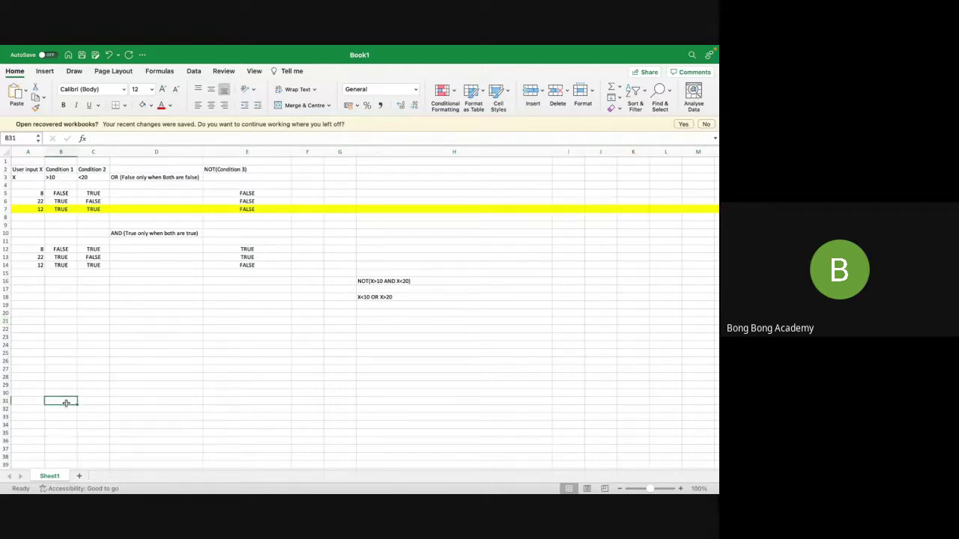
{"action": "left_click", "coordinate": [108, 401]}
{"action": "left_click", "coordinate": [274, 400]}
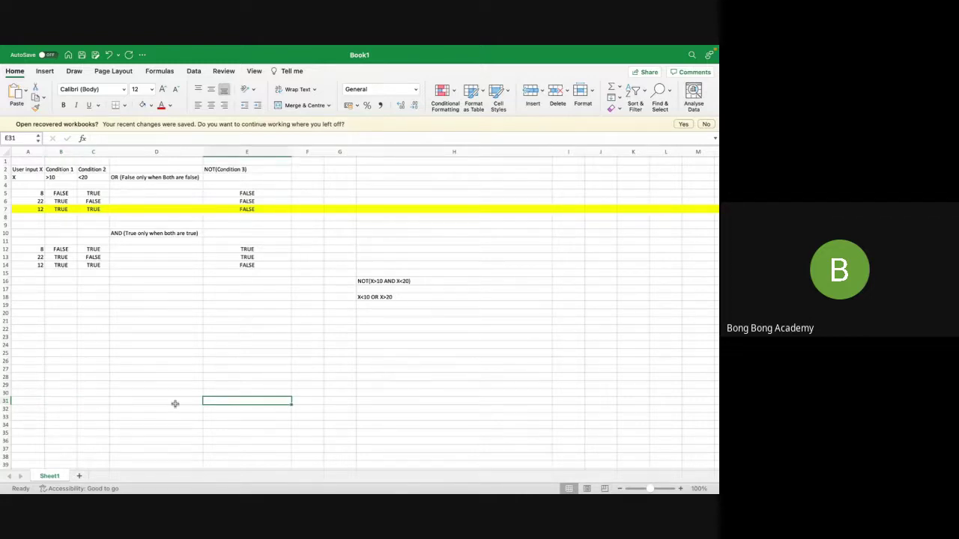
{"action": "left_click", "coordinate": [242, 170]}
{"action": "left_click", "coordinate": [247, 297]}
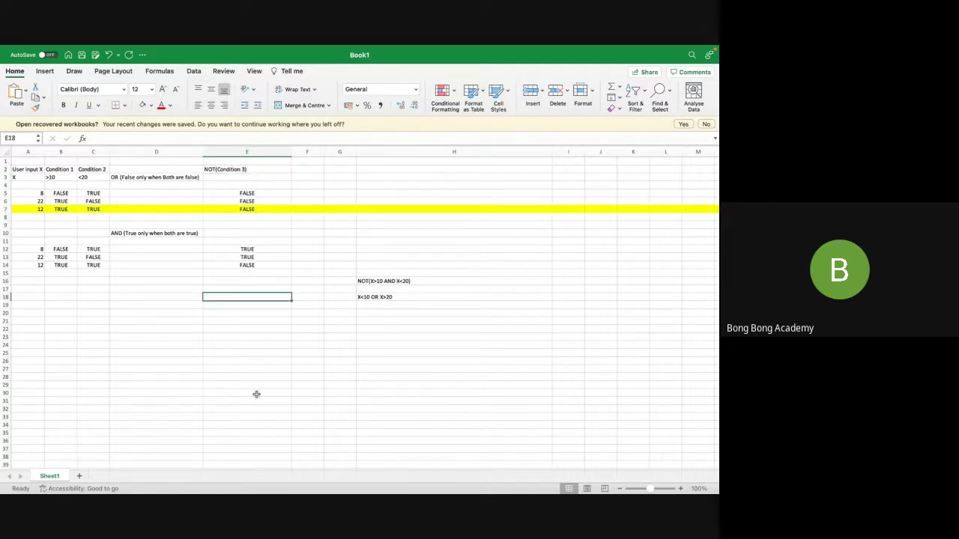
{"action": "left_click", "coordinate": [254, 390]}
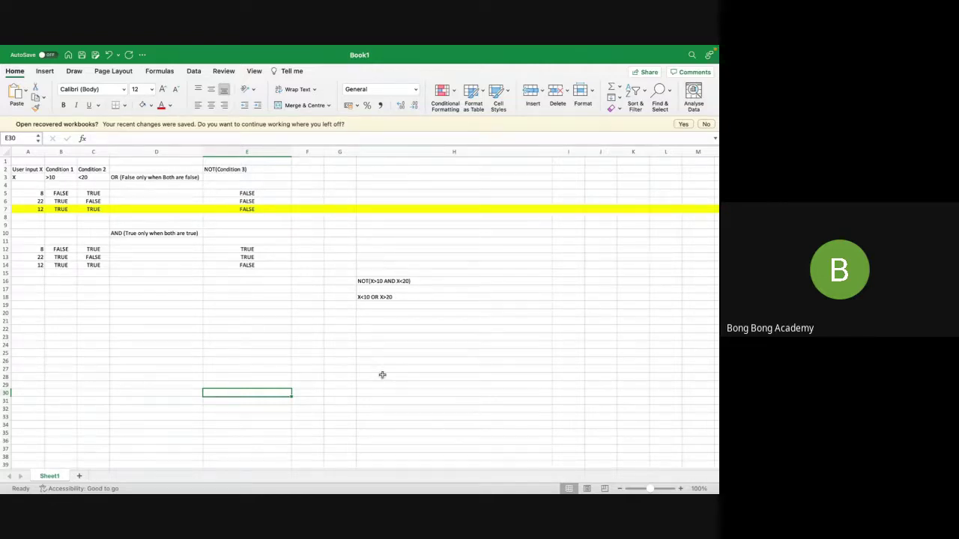
{"action": "left_click", "coordinate": [417, 281]}
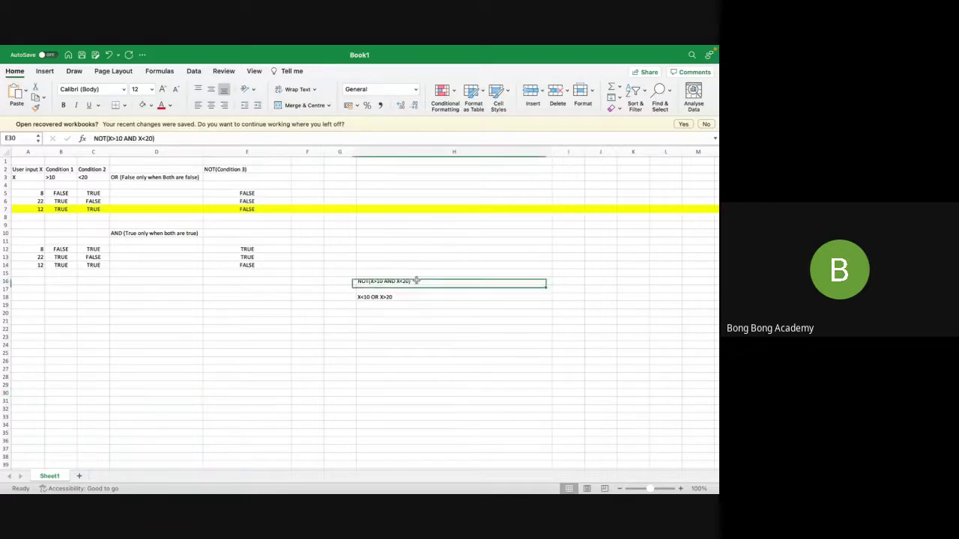
{"action": "left_click", "coordinate": [366, 328]}
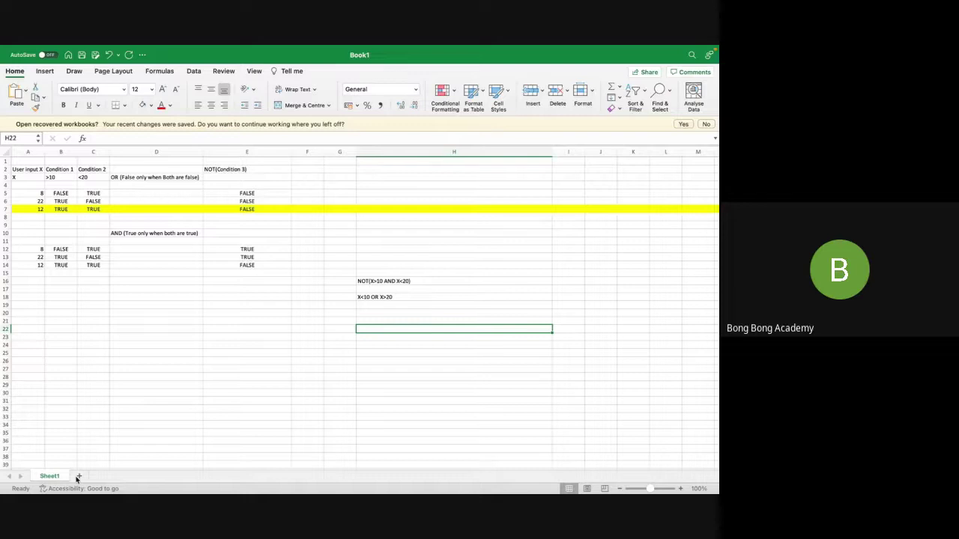
{"action": "left_click", "coordinate": [72, 168]}
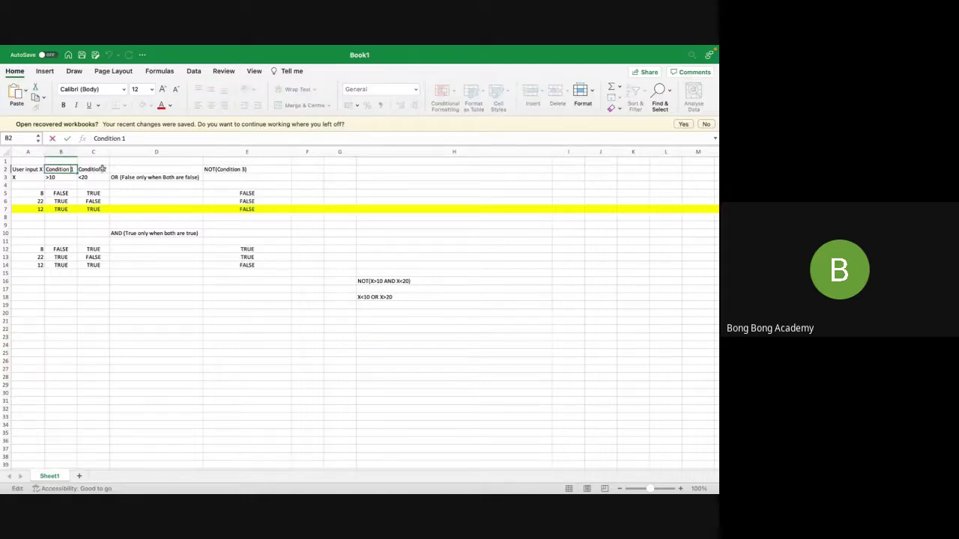
{"action": "left_click", "coordinate": [105, 169]}
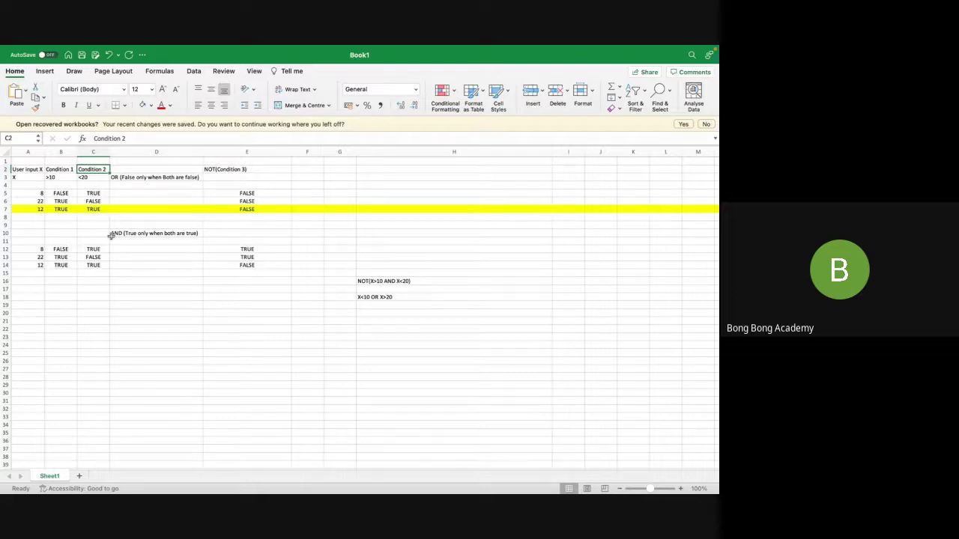
{"action": "left_click", "coordinate": [214, 328]}
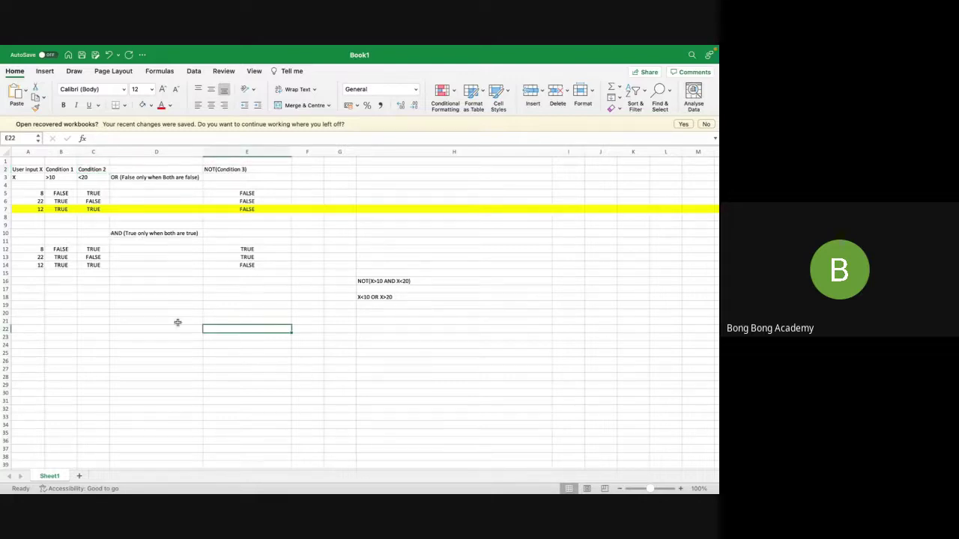
{"action": "left_click", "coordinate": [28, 170]}
{"action": "left_click", "coordinate": [28, 193]}
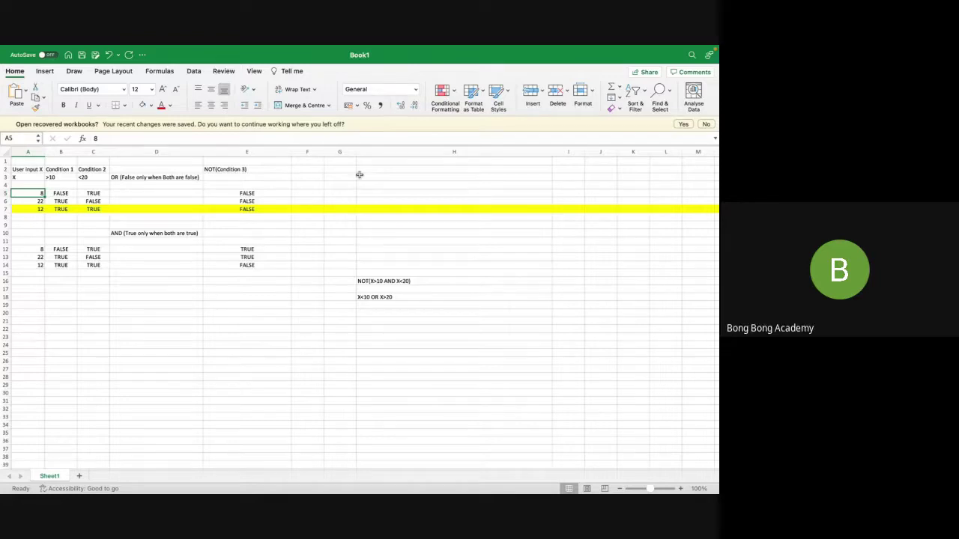
{"action": "left_click_drag", "start_coordinate": [370, 283], "coordinate": [377, 298]}
{"action": "left_click", "coordinate": [387, 329]}
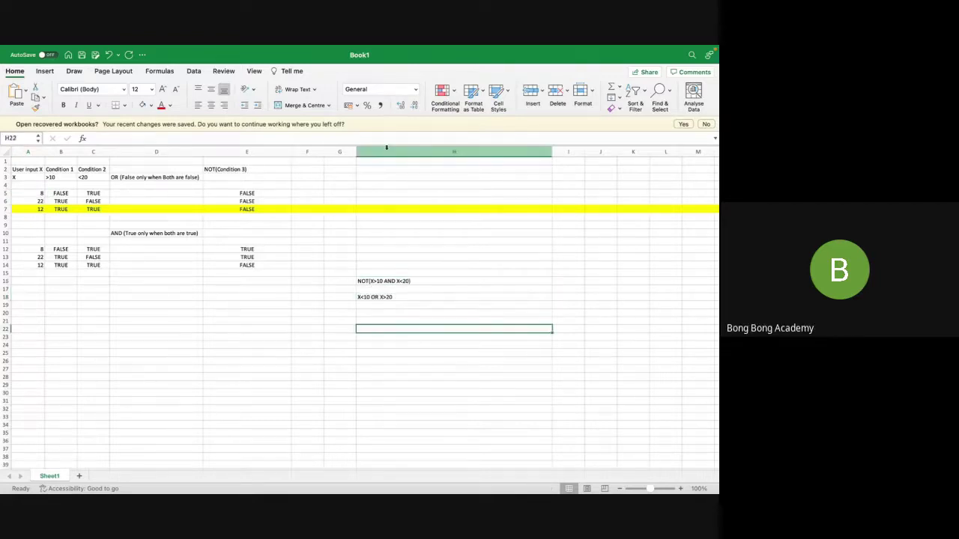
Copy the Condition 1 and Condition 2 columns in B2:C14 and paste them starting at F2
{"action": "left_click", "coordinate": [341, 169]}
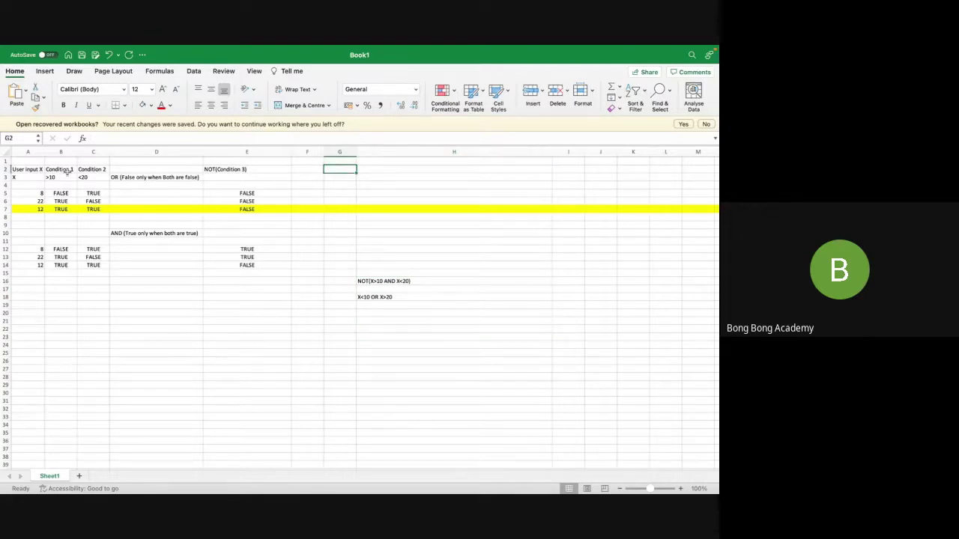
{"action": "left_click_drag", "start_coordinate": [67, 172], "coordinate": [91, 265]}
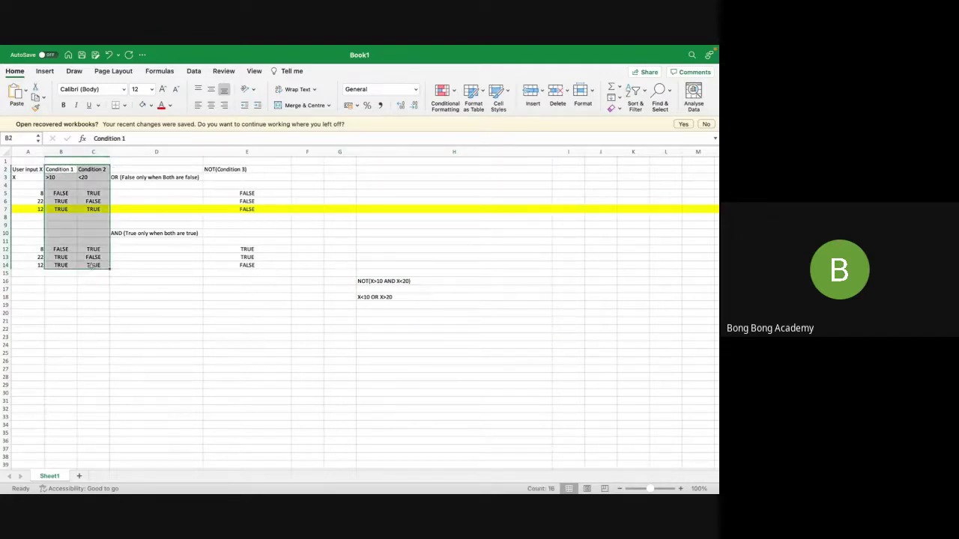
{"action": "key", "text": "super+c"}
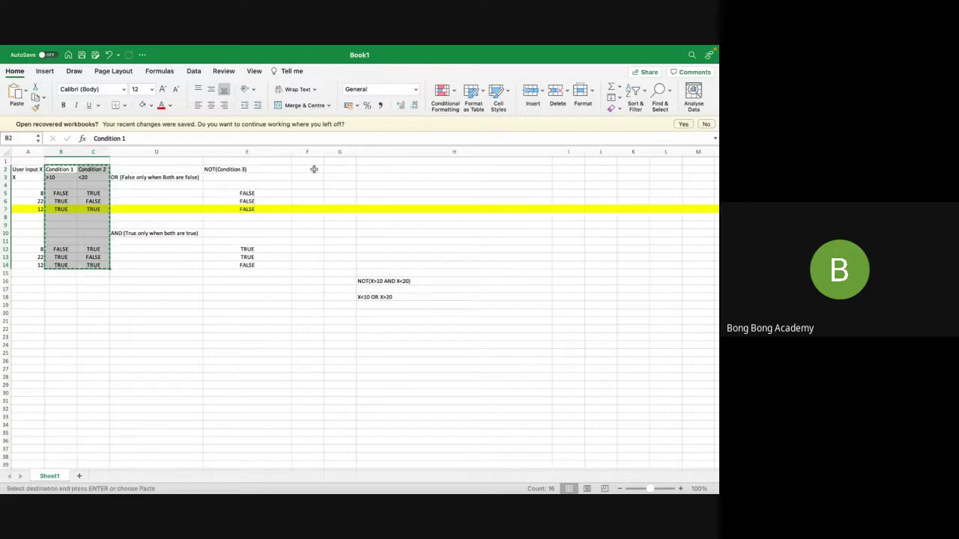
{"action": "left_click", "coordinate": [313, 169]}
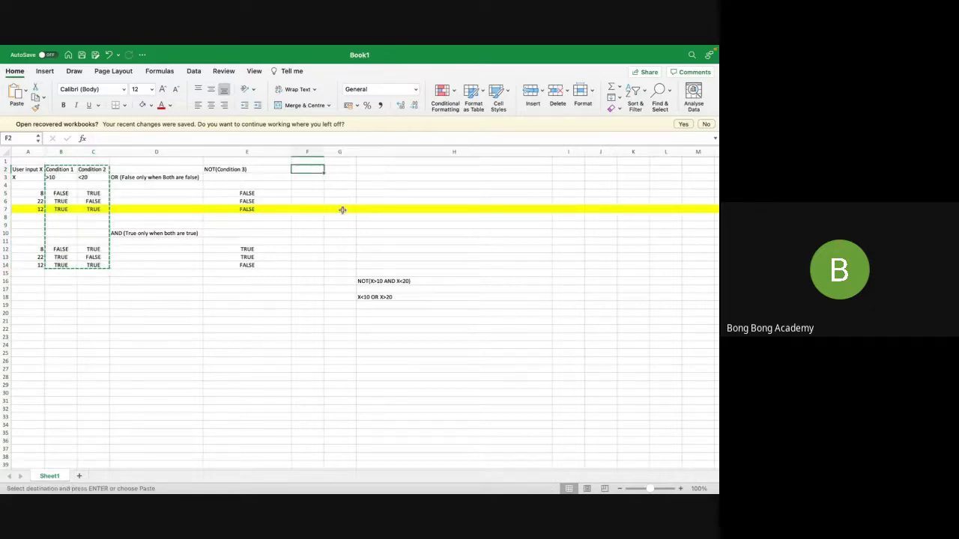
{"action": "key", "text": "super+v"}
Clear the logic expressions from H16:H18
{"action": "left_click_drag", "start_coordinate": [397, 281], "coordinate": [400, 298]}
{"action": "key", "text": "Delete"}
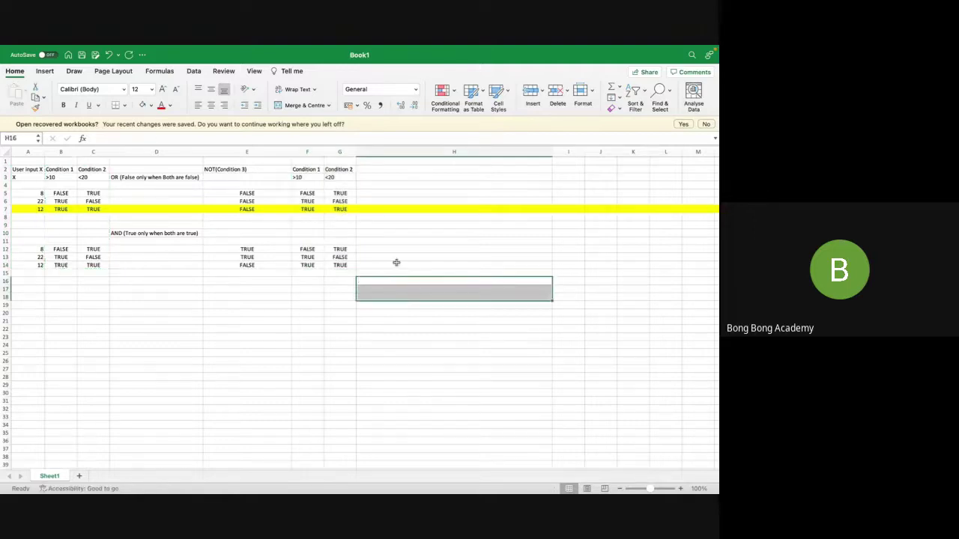
{"action": "left_click", "coordinate": [405, 217]}
Rename the copied column headers in F2 and G2 as Condition 4 and Condition 5
{"action": "double_click", "coordinate": [303, 177]}
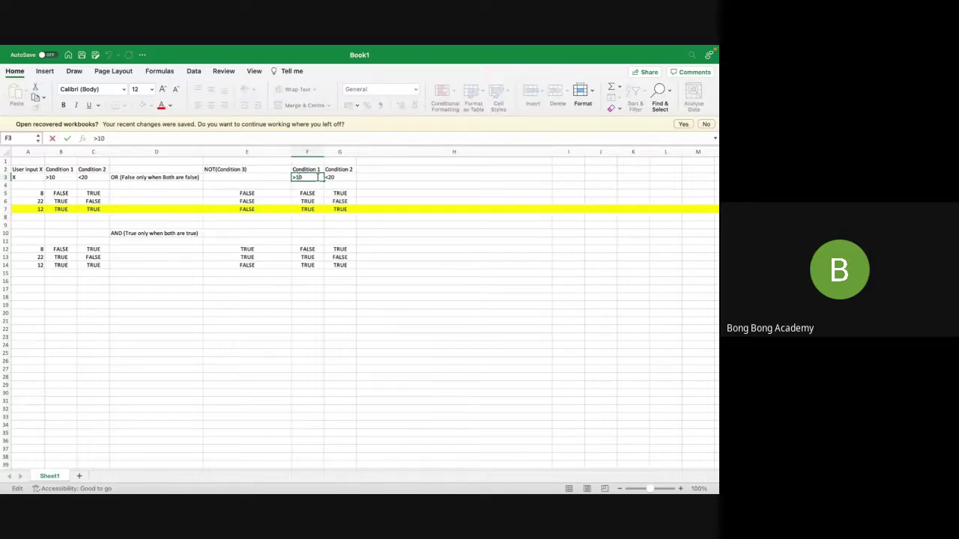
{"action": "left_click", "coordinate": [320, 169]}
{"action": "key", "text": "BackSpace"}
{"action": "type", "text": "4"}
{"action": "double_click", "coordinate": [353, 169]}
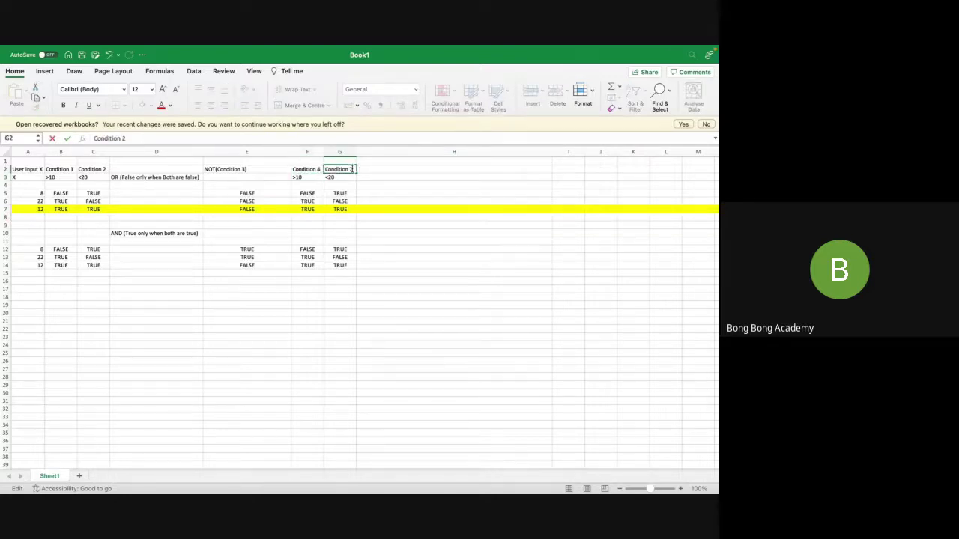
{"action": "key", "text": "BackSpace"}
{"action": "type", "text": "5"}
{"action": "left_click", "coordinate": [327, 209]}
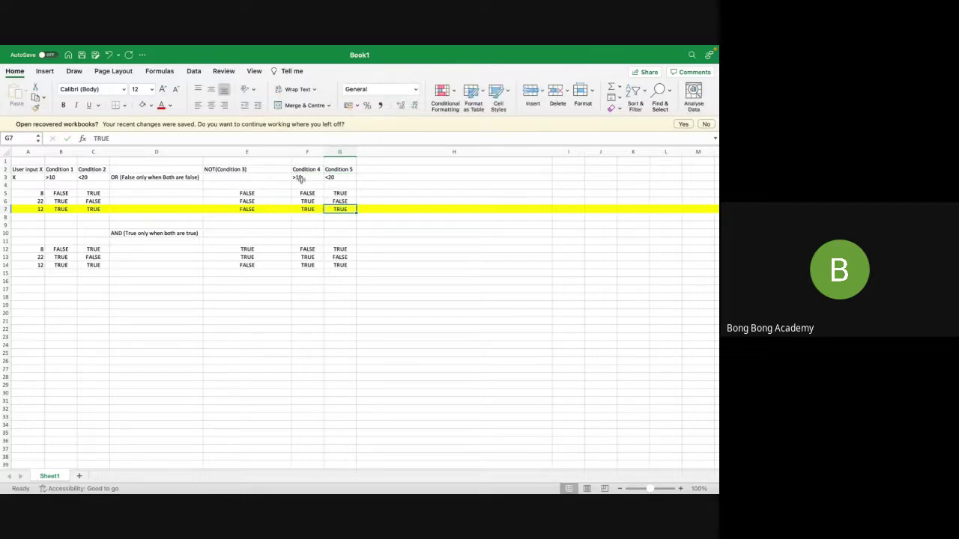
Change the criteria under Condition 4 and Condition 5 in F3 and G3 to >30 and <40
{"action": "double_click", "coordinate": [307, 177]}
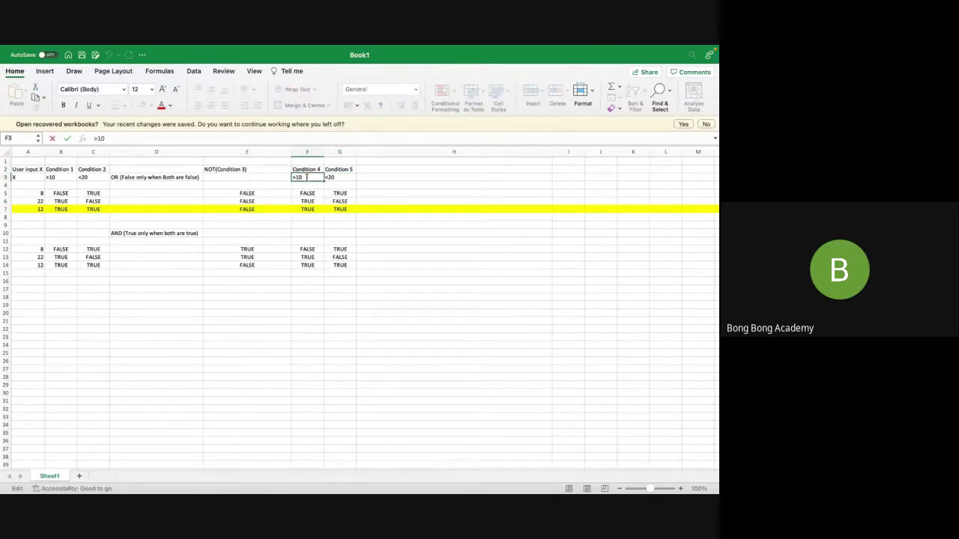
{"action": "key", "text": "BackSpace"}
{"action": "key", "text": "BackSpace"}
{"action": "type", "text": "30"}
{"action": "double_click", "coordinate": [338, 177]}
{"action": "key", "text": "BackSpace"}
{"action": "key", "text": "BackSpace"}
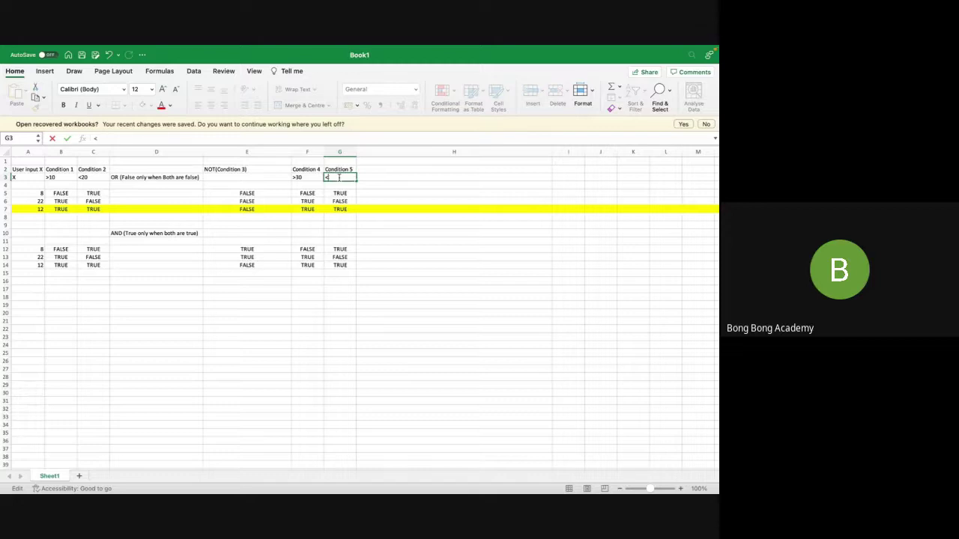
{"action": "type", "text": "40"}
{"action": "left_click", "coordinate": [363, 217]}
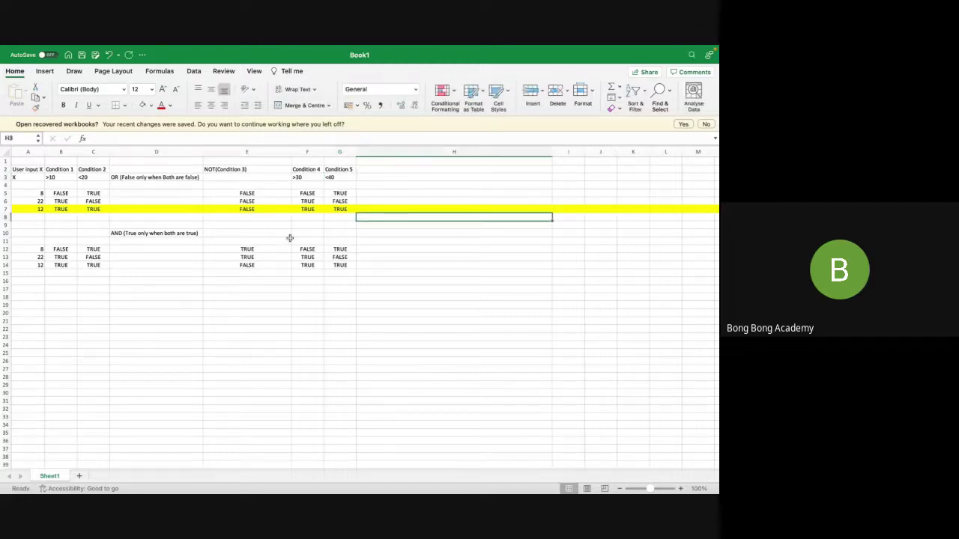
Set the criterion under Condition 1 in B3 to <10 and under Condition 2 in C3 to >20
{"action": "left_click", "coordinate": [58, 179]}
{"action": "type", "text": "<1"}
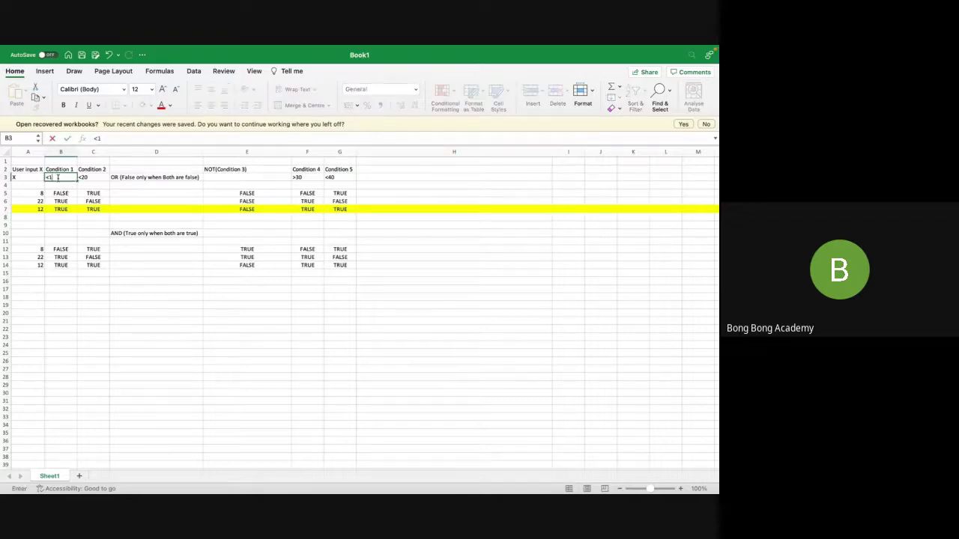
{"action": "type", "text": "0"}
{"action": "left_click", "coordinate": [86, 175]}
{"action": "type", "text": ">"}
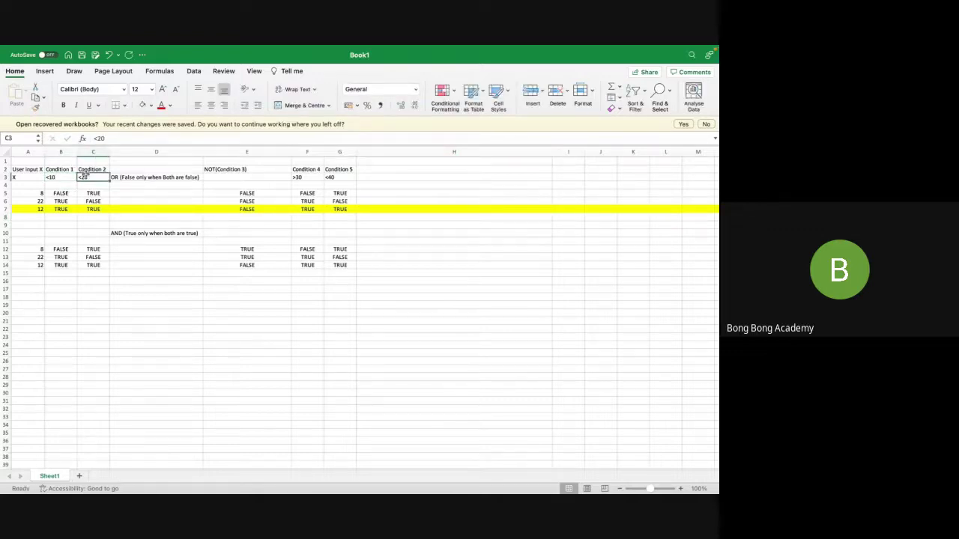
{"action": "type", "text": "20"}
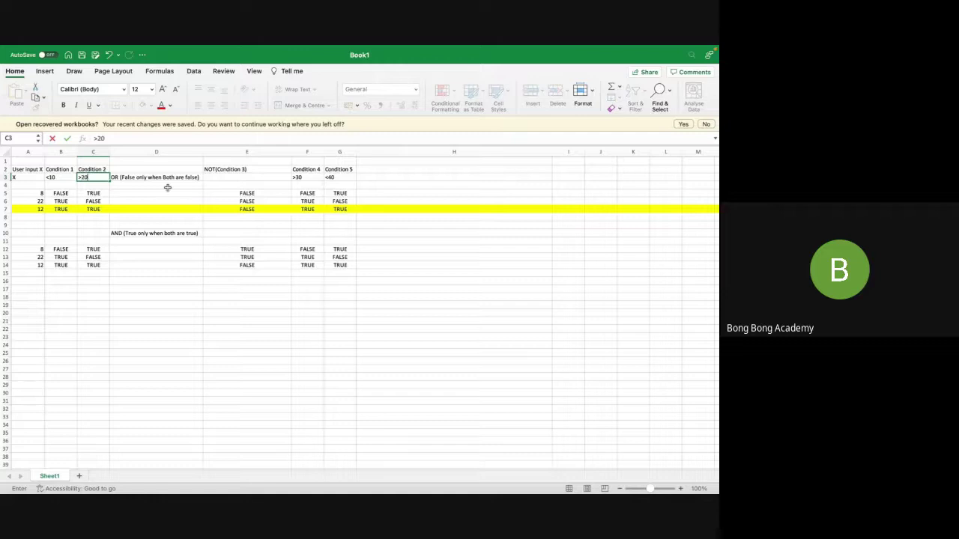
Set the Condition 4 criterion in F3 to <30 and the Condition 5 criterion in G3 to >40
{"action": "left_click", "coordinate": [305, 177]}
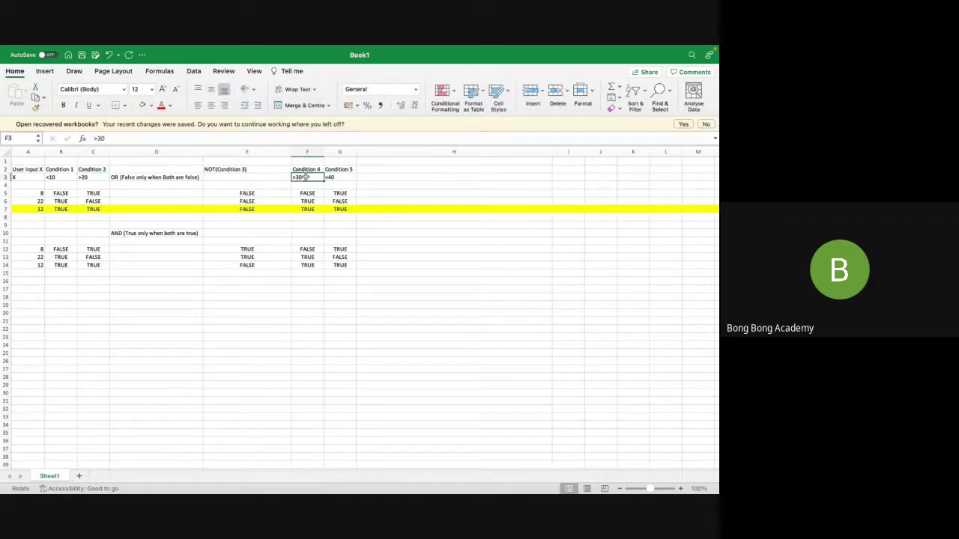
{"action": "type", "text": "<"}
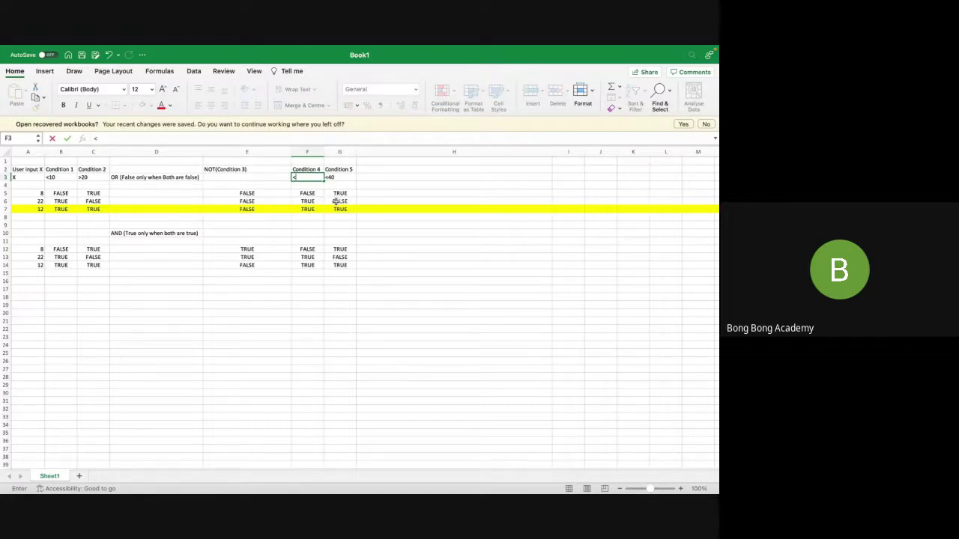
{"action": "type", "text": "30"}
{"action": "double_click", "coordinate": [342, 177]}
{"action": "key", "text": "BackSpace"}
{"action": "key", "text": "BackSpace"}
{"action": "key", "text": "BackSpace"}
{"action": "type", "text": ">"}
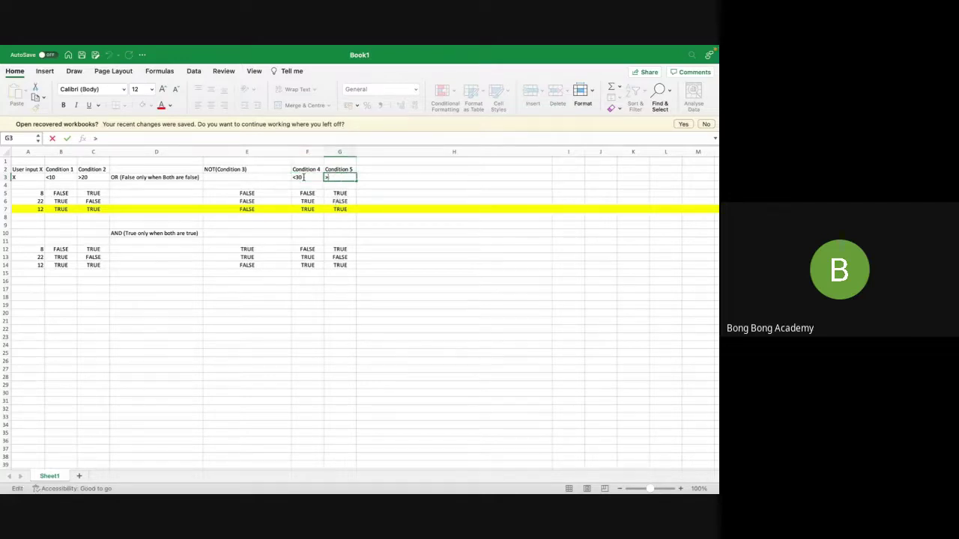
{"action": "type", "text": "40"}
{"action": "left_click", "coordinate": [340, 240]}
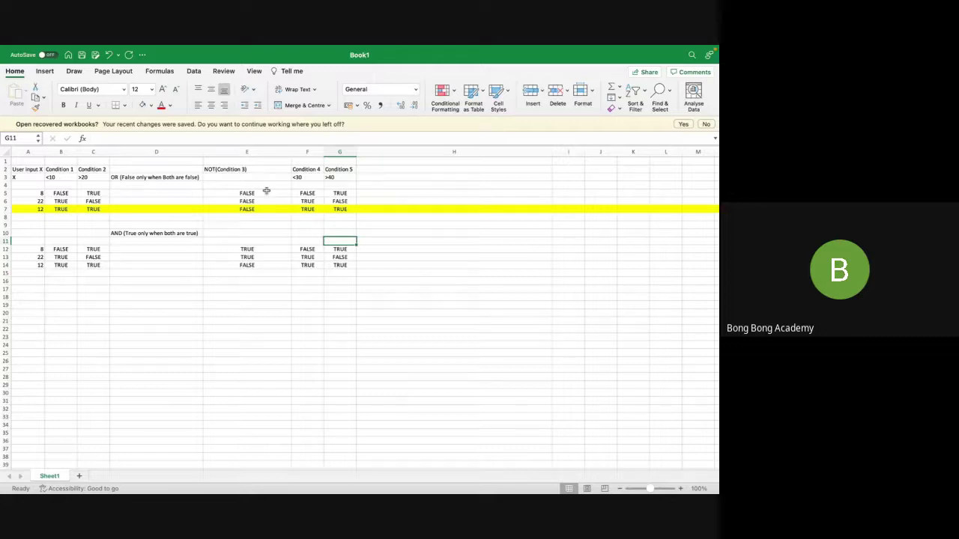
Copy the OR and NOT block in D2:E7 to the range starting at H2 and widen column I to fit its header
{"action": "left_click_drag", "start_coordinate": [148, 171], "coordinate": [253, 210]}
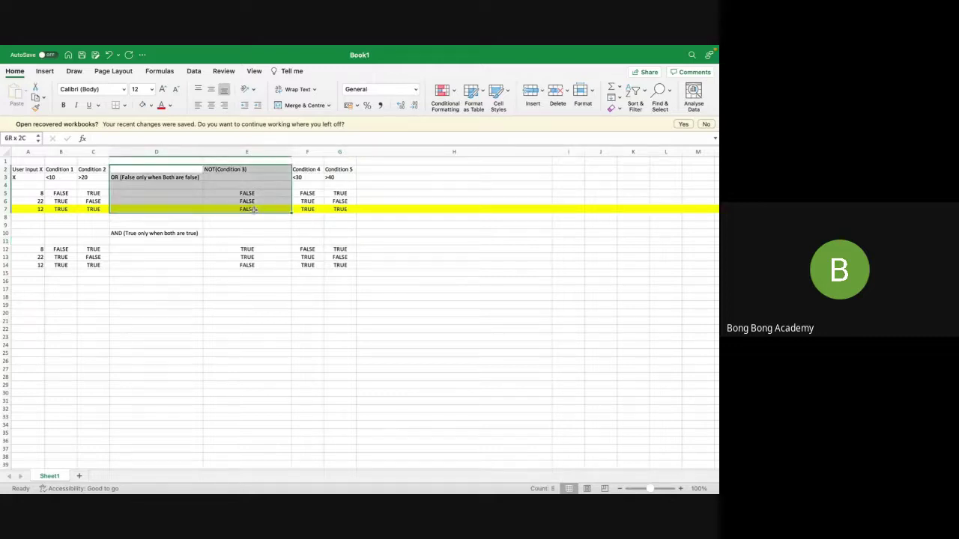
{"action": "key", "text": "ctrl+c"}
{"action": "left_click", "coordinate": [403, 172]}
{"action": "key", "text": "ctrl+v"}
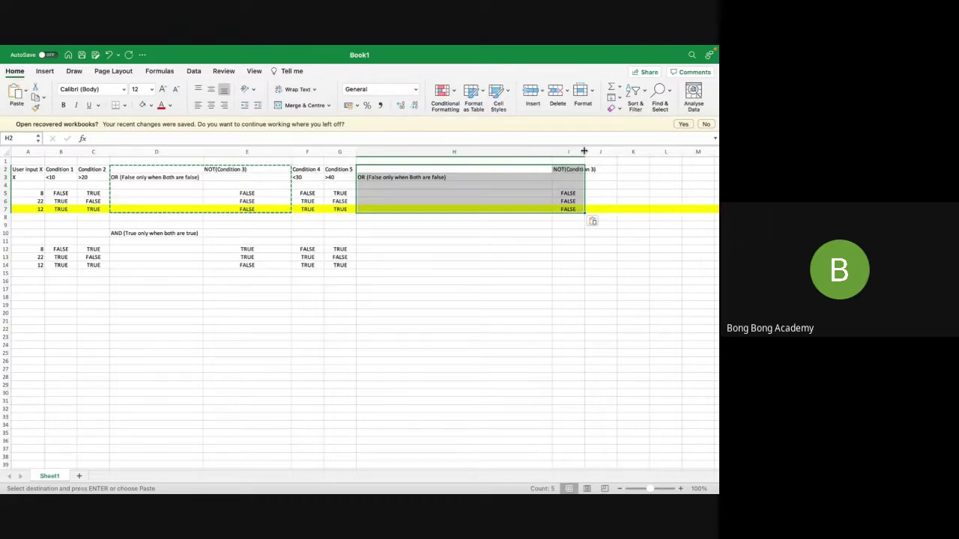
{"action": "left_click_drag", "start_coordinate": [585, 152], "coordinate": [606, 155]}
{"action": "left_click", "coordinate": [579, 281]}
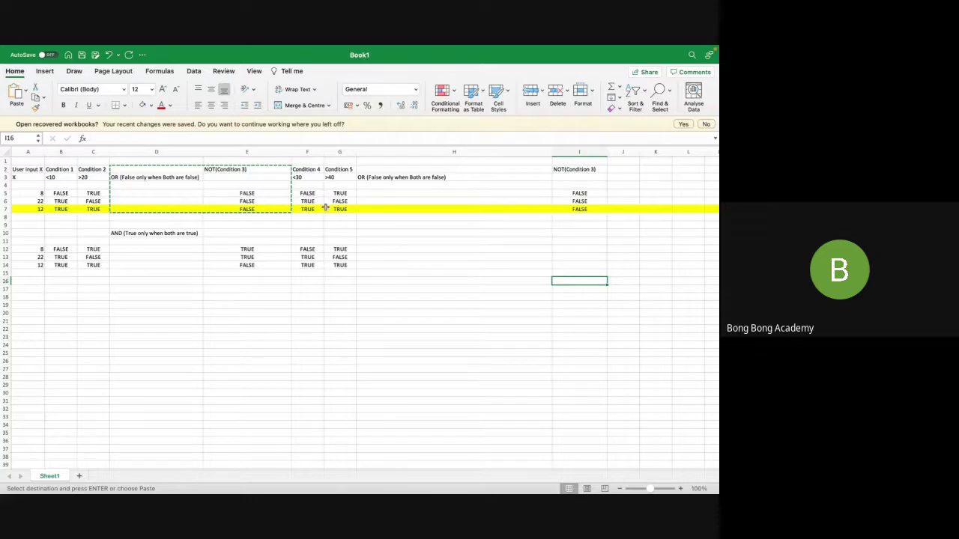
Clear the TRUE/FALSE results from B12:G14 and B5:I7, keeping the input values in column A
{"action": "left_click_drag", "start_coordinate": [62, 250], "coordinate": [330, 265]}
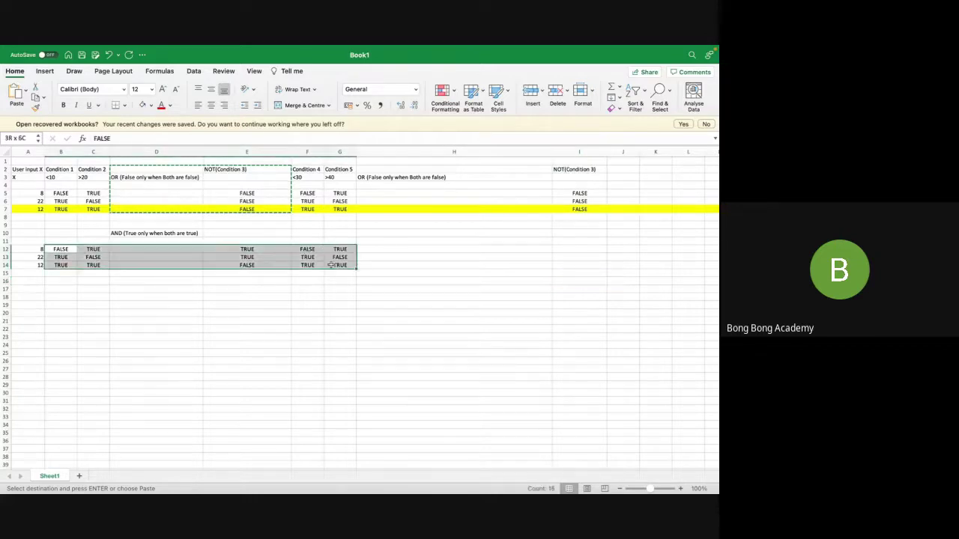
{"action": "key", "text": "Delete"}
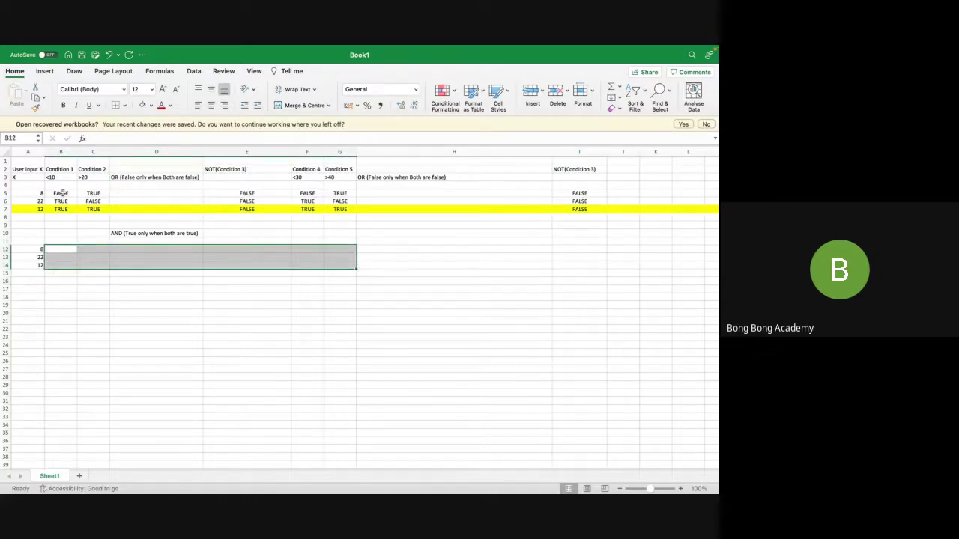
{"action": "left_click_drag", "start_coordinate": [61, 193], "coordinate": [584, 209]}
{"action": "key", "text": "Delete"}
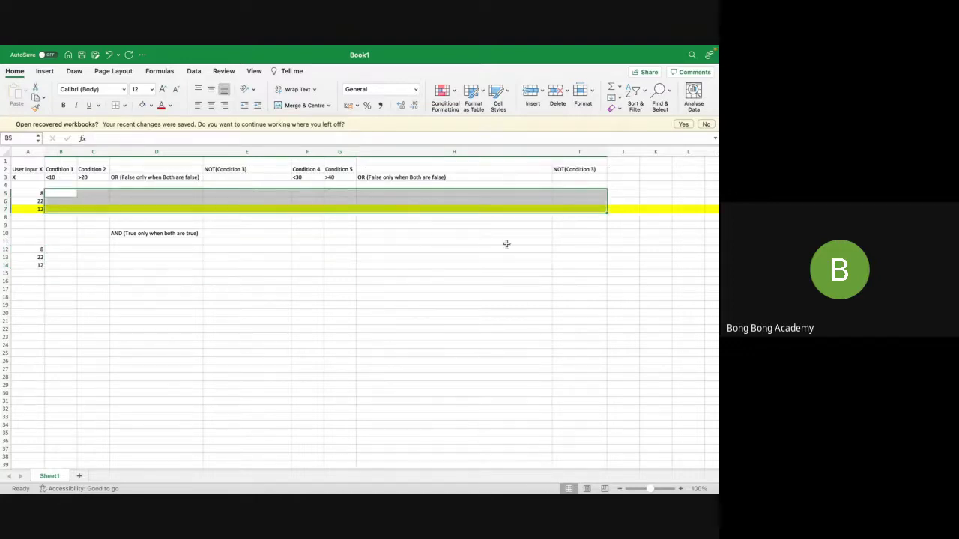
{"action": "left_click", "coordinate": [507, 257]}
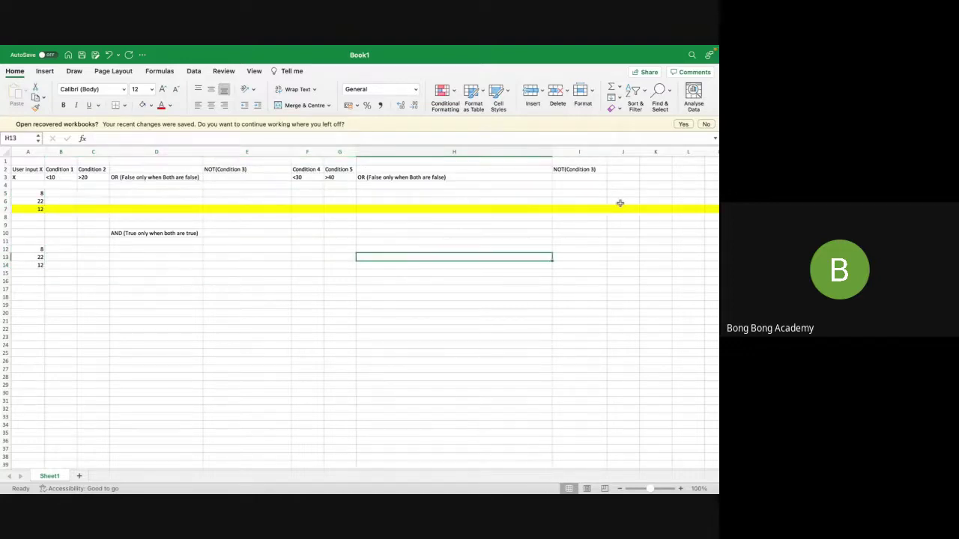
Autofit the widths of columns H and E to their contents
{"action": "double_click", "coordinate": [551, 153]}
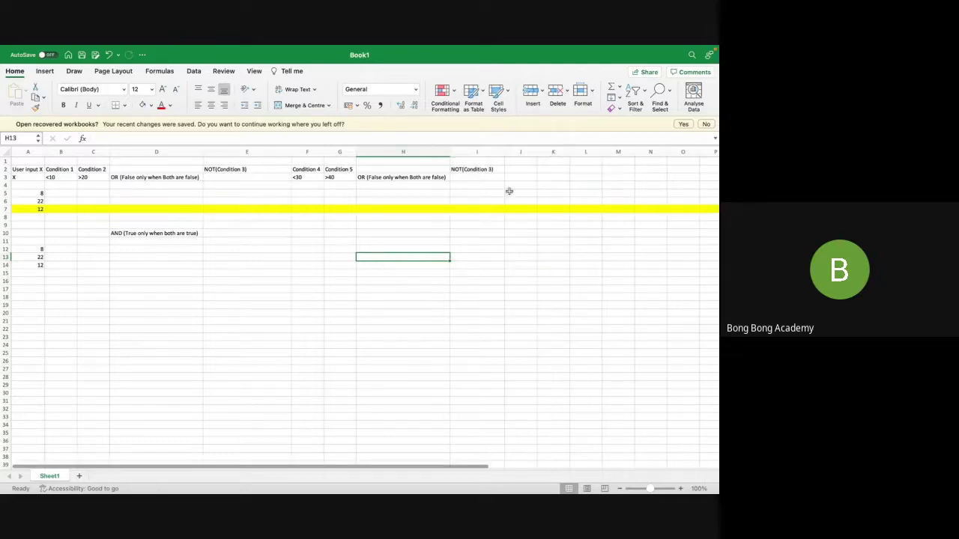
{"action": "double_click", "coordinate": [289, 152]}
{"action": "left_click", "coordinate": [488, 171]}
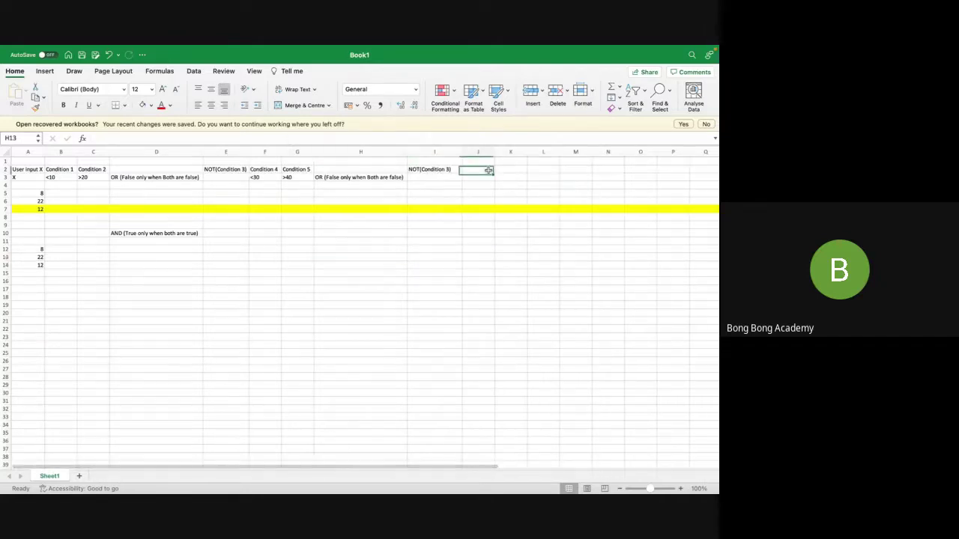
{"action": "left_click", "coordinate": [512, 171]}
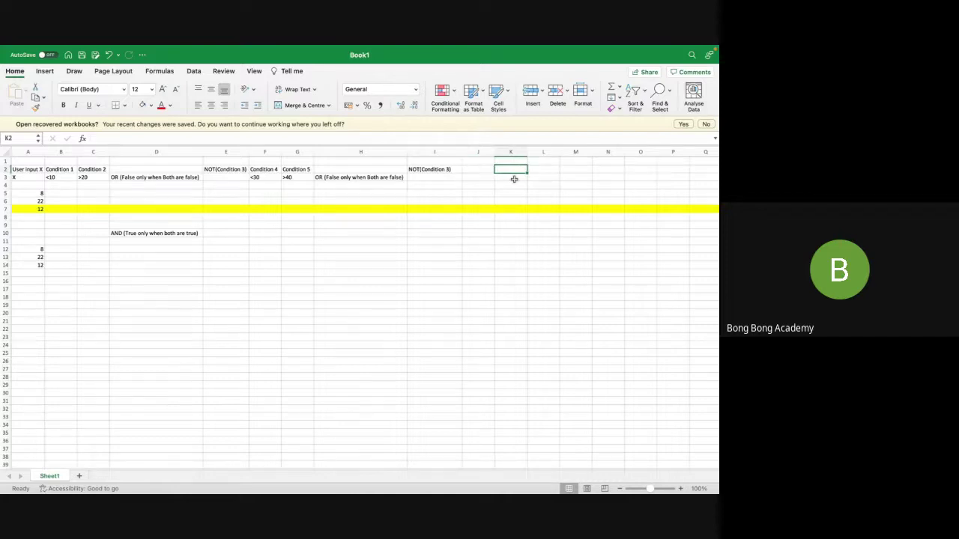
Change the copied header in I2 to NOT(Condition 6)
{"action": "left_click", "coordinate": [447, 169]}
{"action": "double_click", "coordinate": [447, 170]}
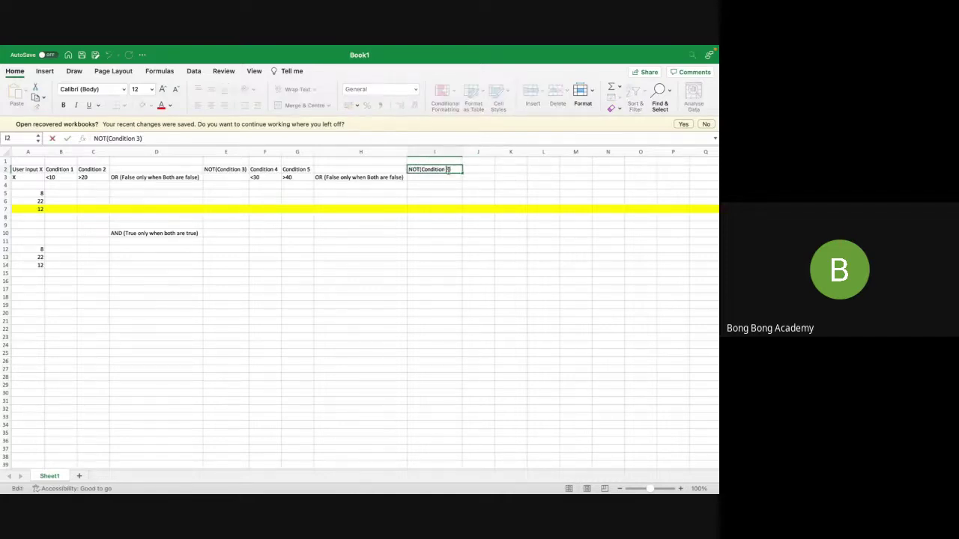
{"action": "type", "text": "6"}
{"action": "left_click", "coordinate": [511, 172]}
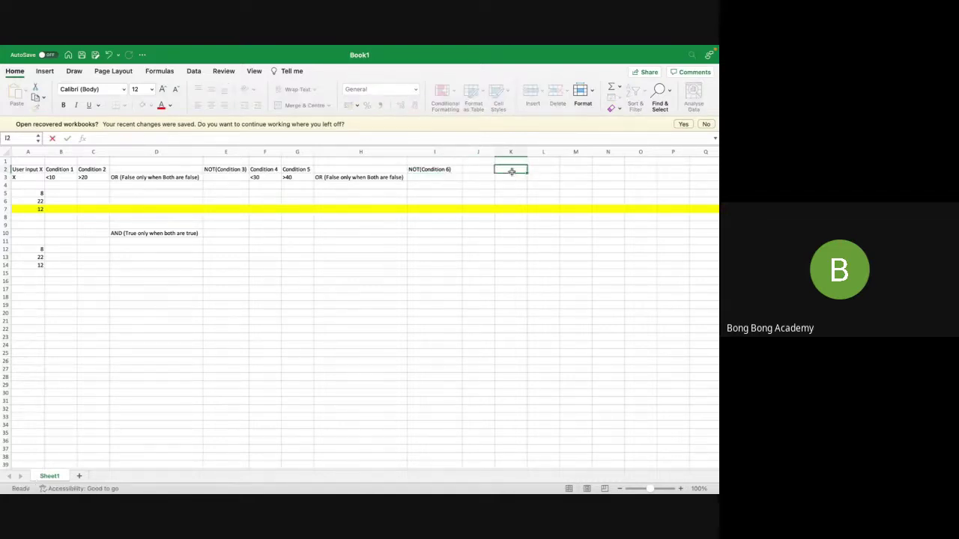
{"action": "left_click", "coordinate": [483, 178]}
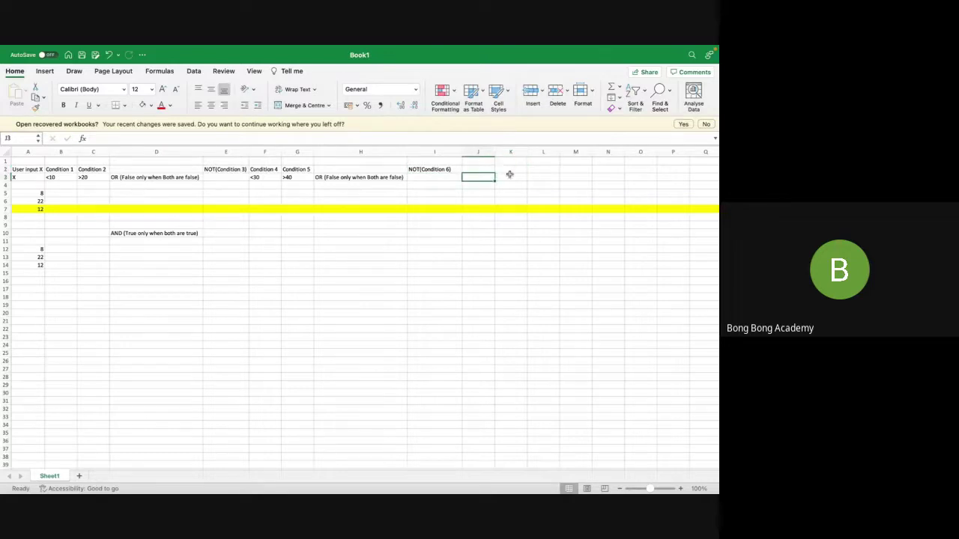
Remove the NOT wrapper from the header in E2 so it reads Condition 3
{"action": "left_click", "coordinate": [235, 170]}
{"action": "double_click", "coordinate": [218, 169]}
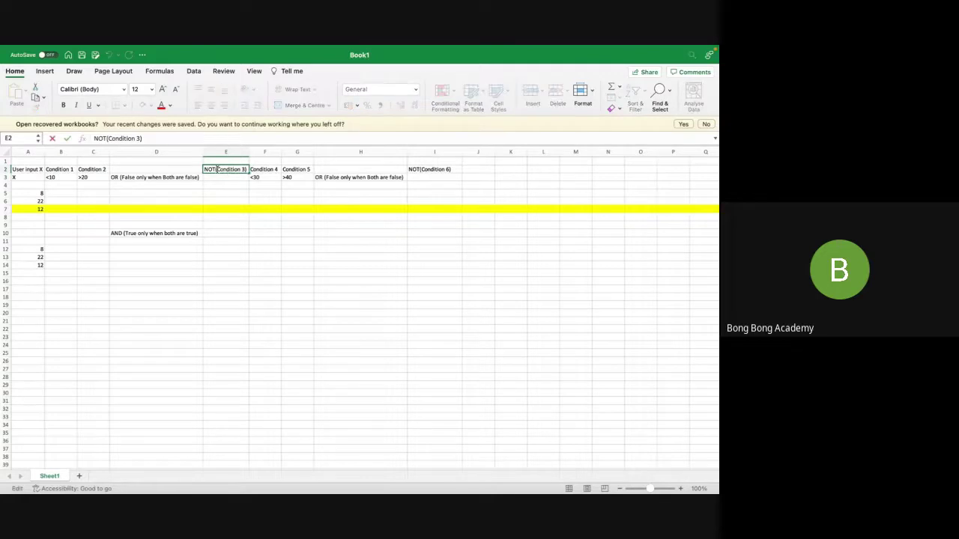
{"action": "key", "text": "BackSpace"}
{"action": "key", "text": "BackSpace"}
{"action": "key", "text": "BackSpace"}
{"action": "key", "text": "BackSpace"}
{"action": "key", "text": "BackSpace"}
Remove the NOT wrapper from the header in I2 so it reads Condition 6
{"action": "left_click", "coordinate": [438, 171]}
{"action": "key", "text": "Delete"}
{"action": "key", "text": "Delete"}
{"action": "key", "text": "Delete"}
{"action": "key", "text": "Delete"}
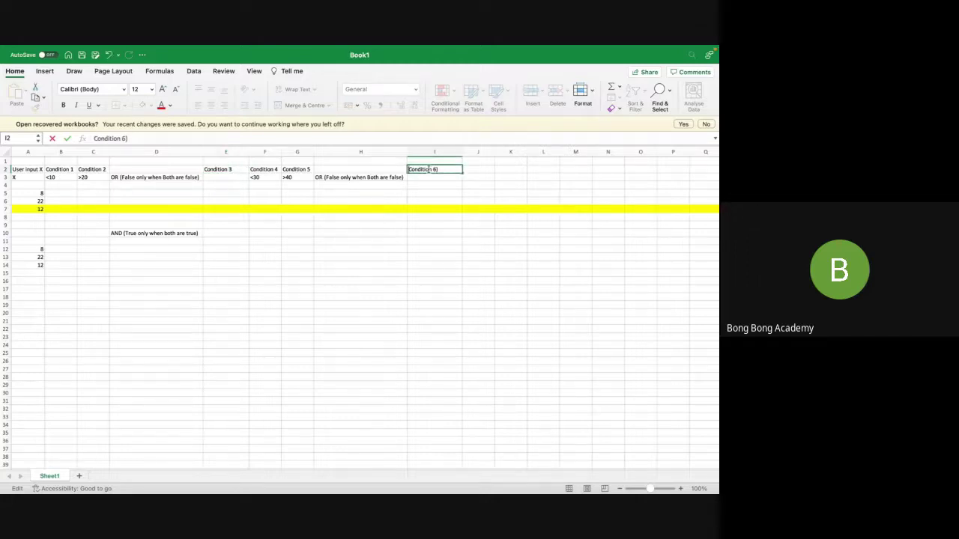
{"action": "key", "text": "BackSpace"}
{"action": "left_click", "coordinate": [441, 189]}
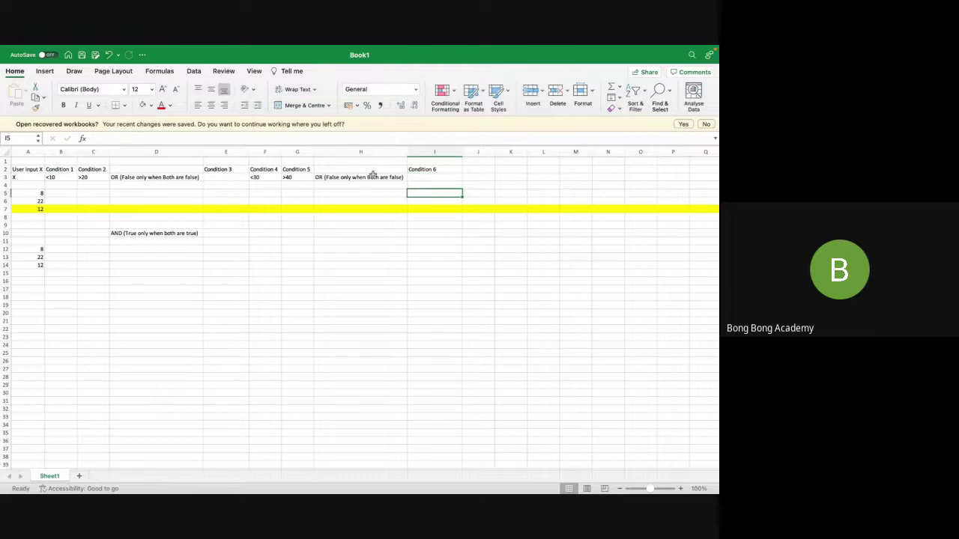
Copy the Condition 3 header from E2 to J2 and the Condition 6 header from I2 to K2
{"action": "left_click", "coordinate": [424, 169]}
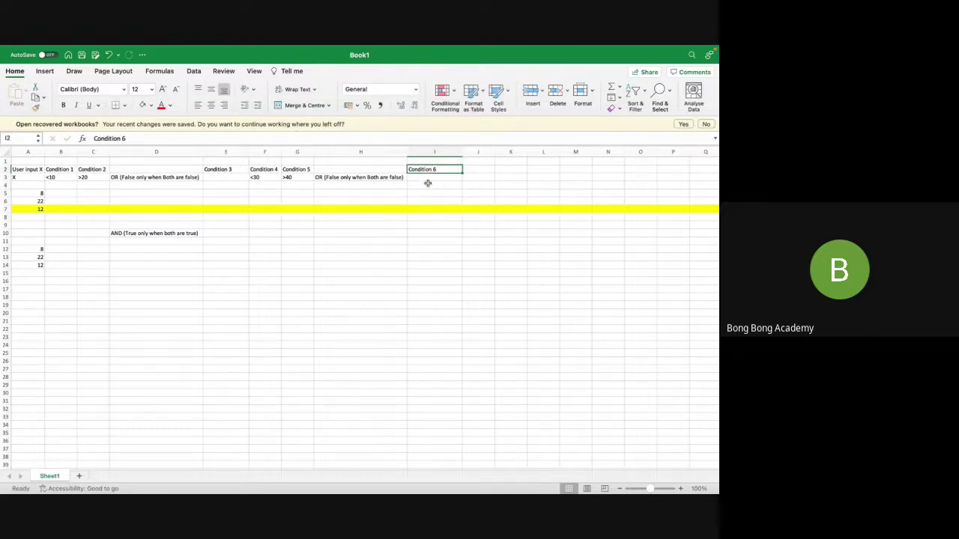
{"action": "left_click", "coordinate": [484, 171]}
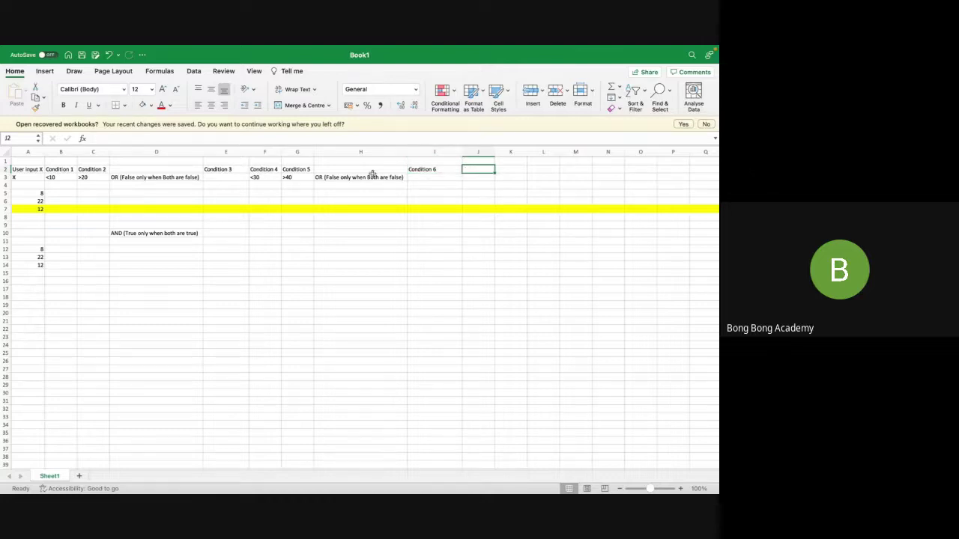
{"action": "left_click", "coordinate": [224, 171]}
{"action": "key", "text": "super+c"}
{"action": "left_click", "coordinate": [482, 169]}
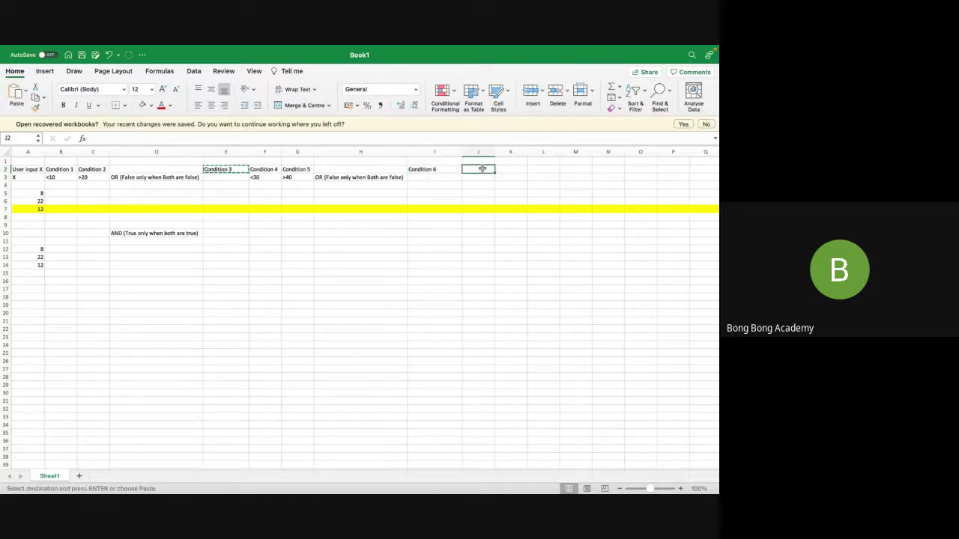
{"action": "key", "text": "super+v"}
{"action": "key", "text": "Left"}
{"action": "key", "text": "super+c"}
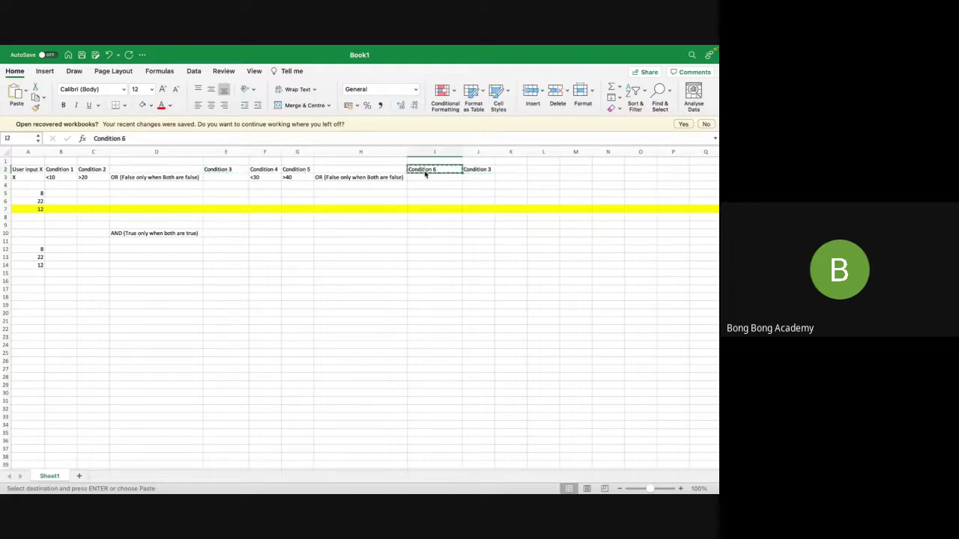
{"action": "left_click", "coordinate": [510, 167]}
{"action": "key", "text": "super+v"}
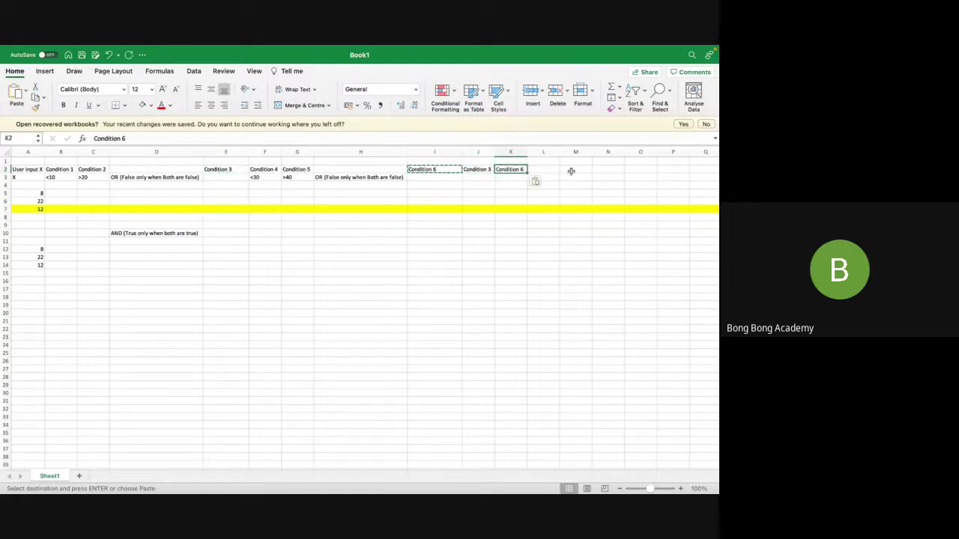
Enter the header Condition 7 in cell M2
{"action": "left_click", "coordinate": [581, 169]}
{"action": "type", "text": "C"}
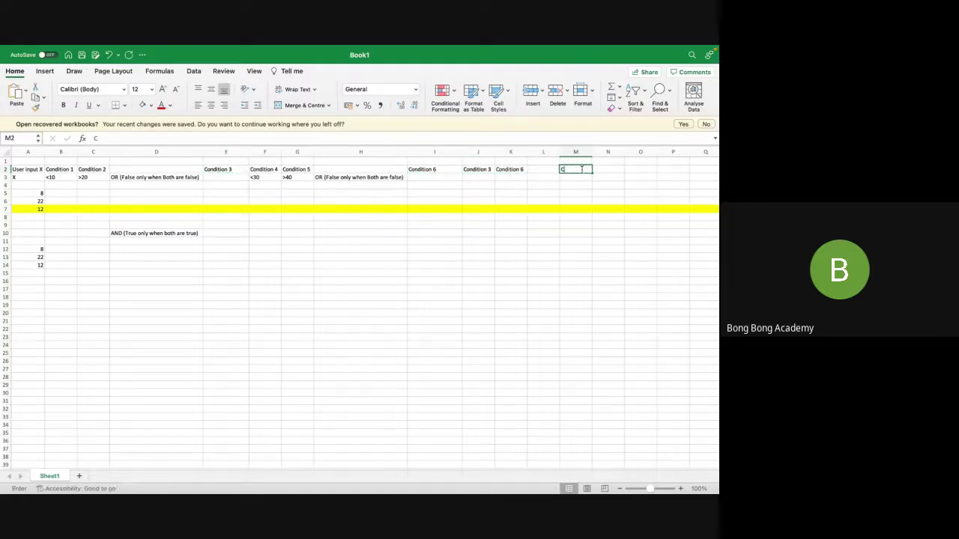
{"action": "type", "text": "onditio"}
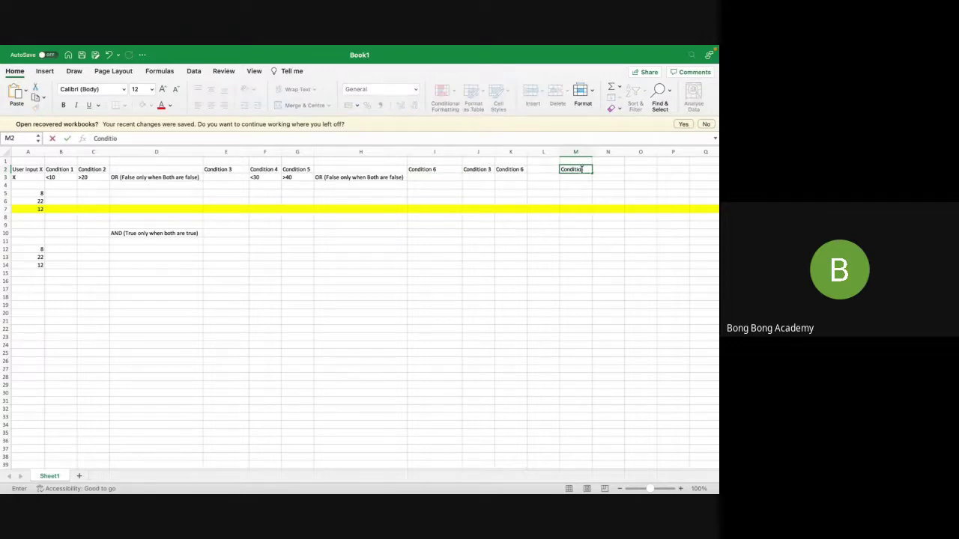
{"action": "type", "text": "n 7"}
{"action": "left_click", "coordinate": [594, 209]}
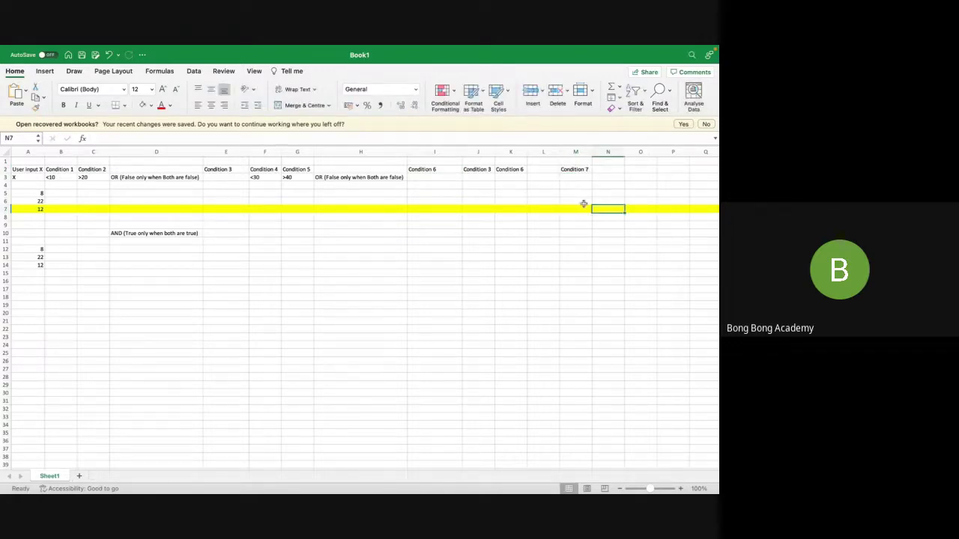
Compare the Condition 3 and Condition 6 headers in E2 and I2 with their copies in J2 and K2
{"action": "left_click", "coordinate": [478, 169]}
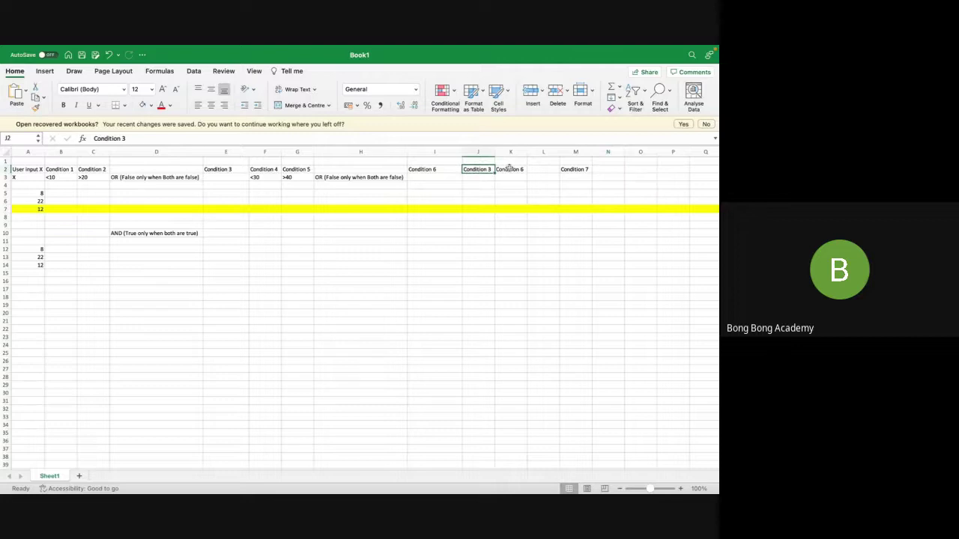
{"action": "left_click", "coordinate": [509, 168]}
{"action": "left_click", "coordinate": [241, 169]}
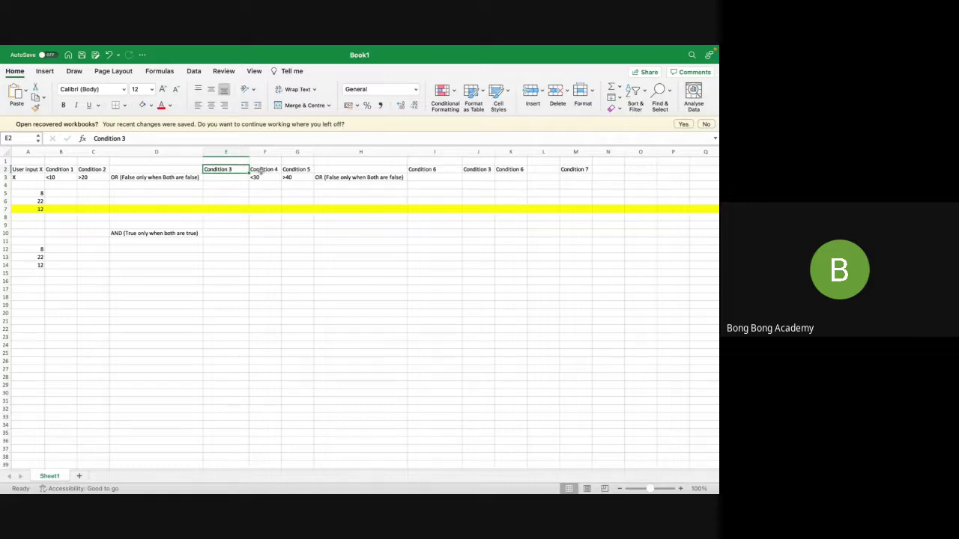
{"action": "left_click", "coordinate": [429, 170]}
{"action": "left_click", "coordinate": [482, 170]}
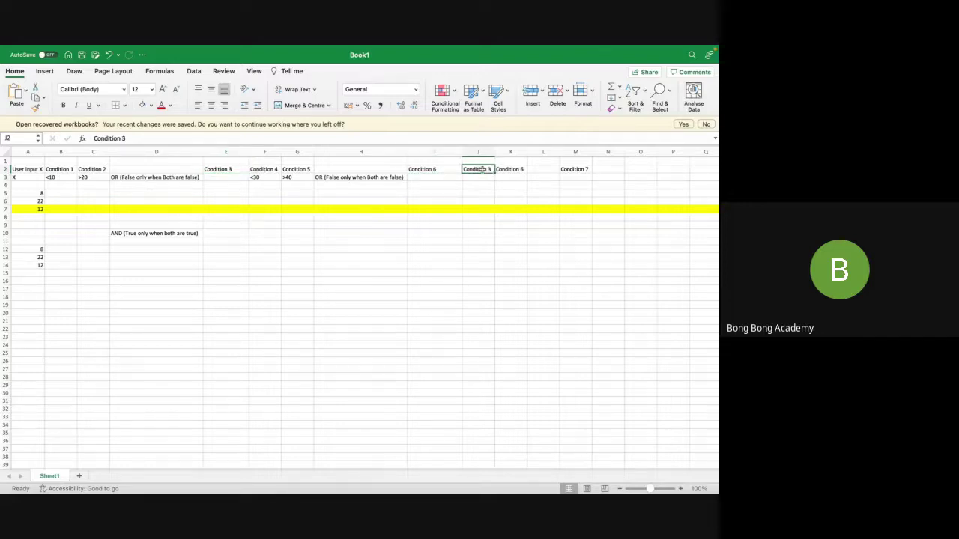
{"action": "left_click", "coordinate": [516, 169]}
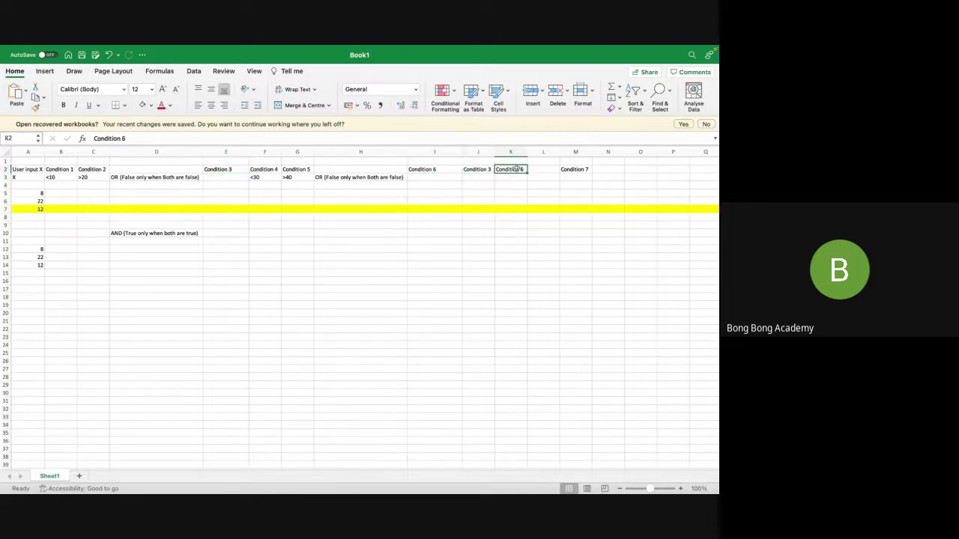
Widen column M and extend the Condition 7 header in M2 with the expression ((Con1 OR Con2) OR (Cond4 OR Cond5)
{"action": "left_click", "coordinate": [572, 178]}
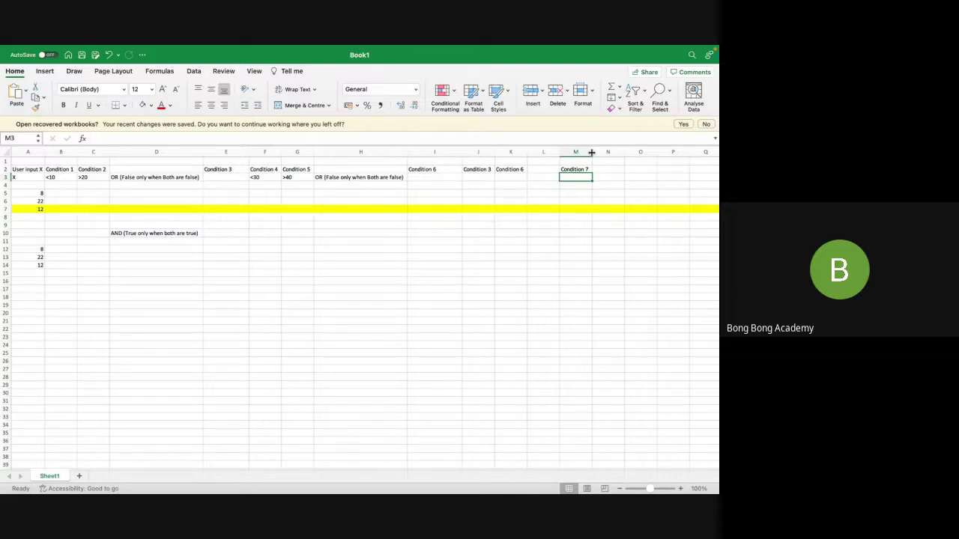
{"action": "left_click_drag", "start_coordinate": [592, 152], "coordinate": [715, 164]}
{"action": "double_click", "coordinate": [614, 169]}
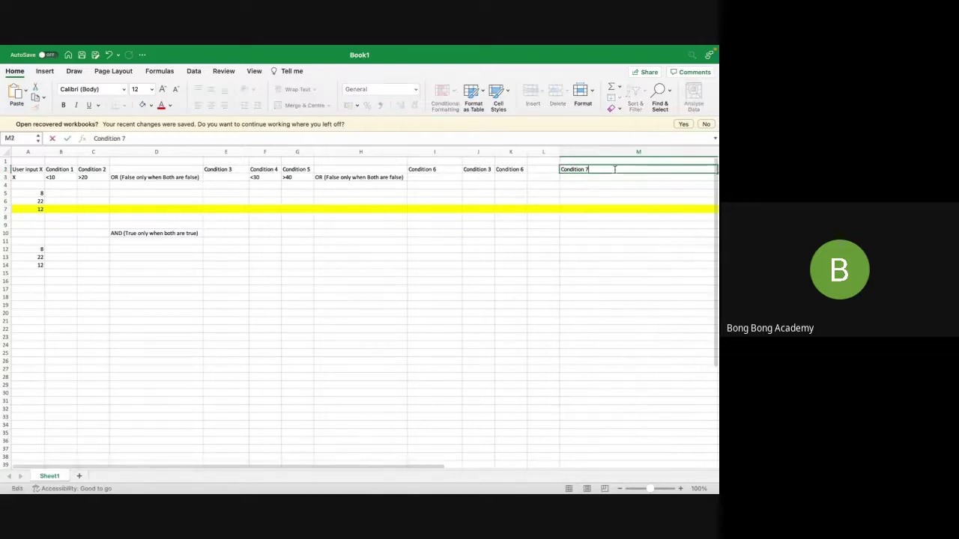
{"action": "type", "text": "("}
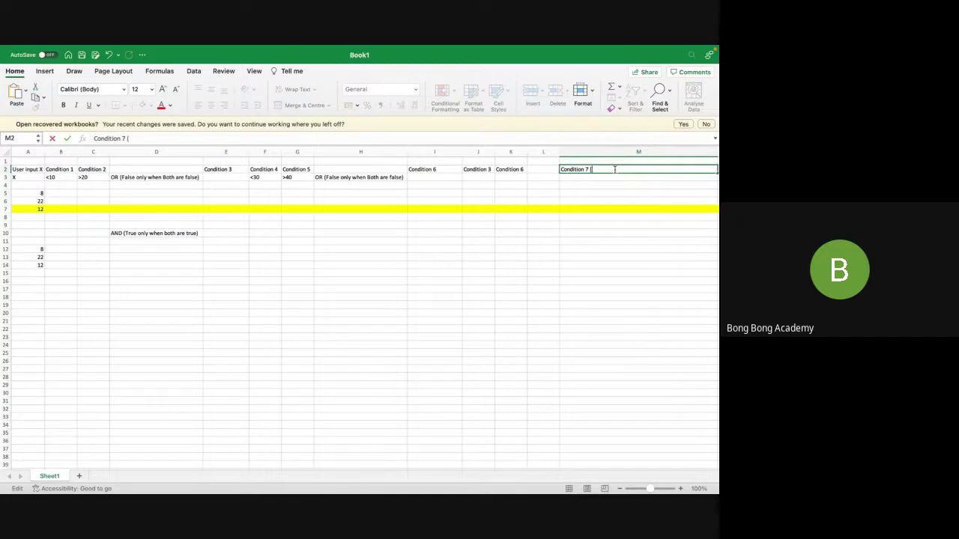
{"action": "type", "text": "(Con1 OR Con2) OR (Condi"}
{"action": "key", "text": "BackSpace"}
{"action": "type", "text": "4 O"}
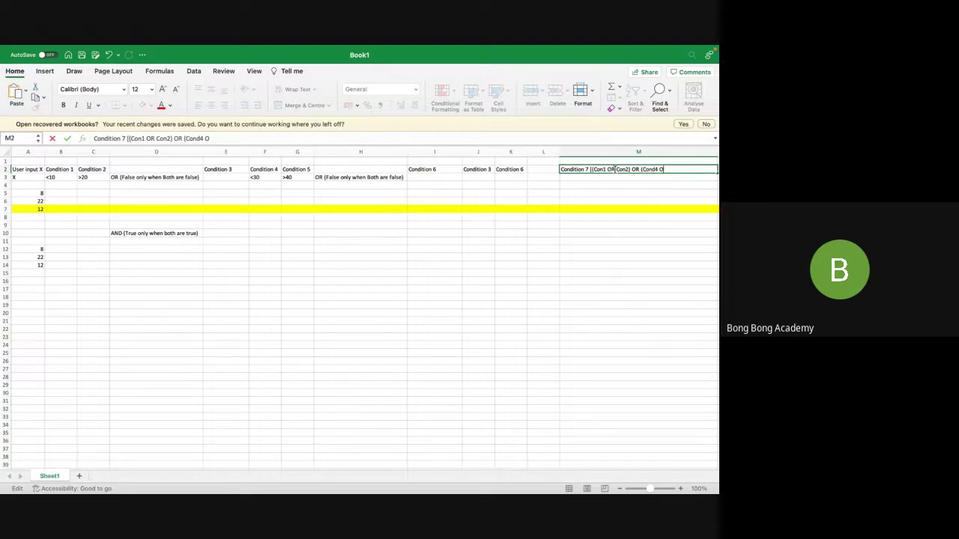
{"action": "type", "text": "R Cond5)"}
{"action": "left_click", "coordinate": [651, 222]}
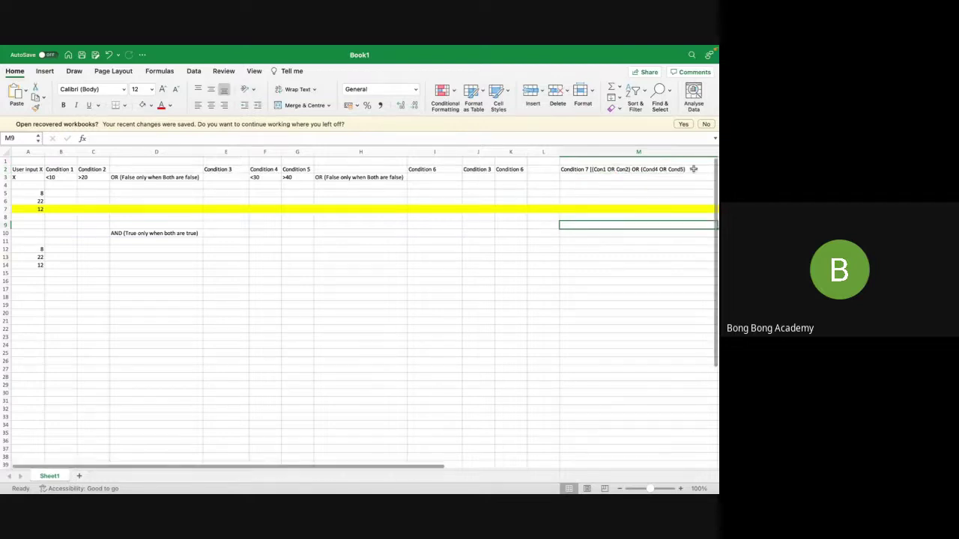
Remove the extra opening bracket before (Con1 OR Con2) in the M2 header
{"action": "left_click", "coordinate": [592, 169]}
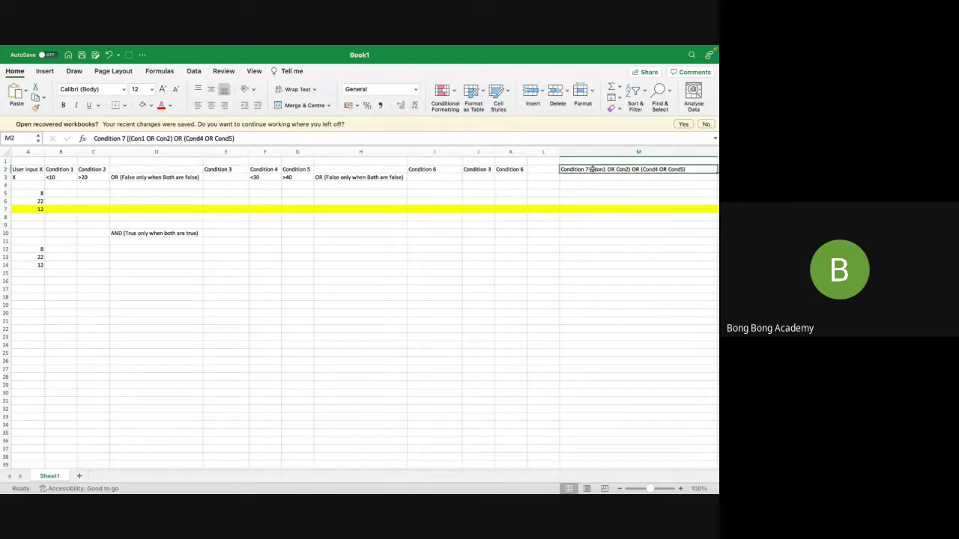
{"action": "double_click", "coordinate": [592, 169]}
{"action": "key", "text": "BackSpace"}
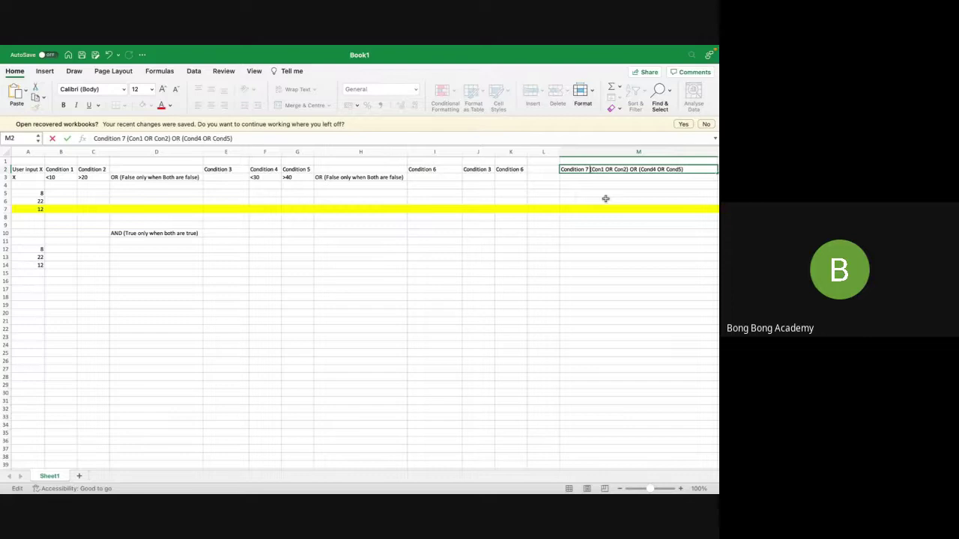
{"action": "left_click", "coordinate": [605, 200]}
Copy (Con1 OR Con2) from M2 to the end of the Condition 3 header in E2 and autofit column E
{"action": "double_click", "coordinate": [591, 169]}
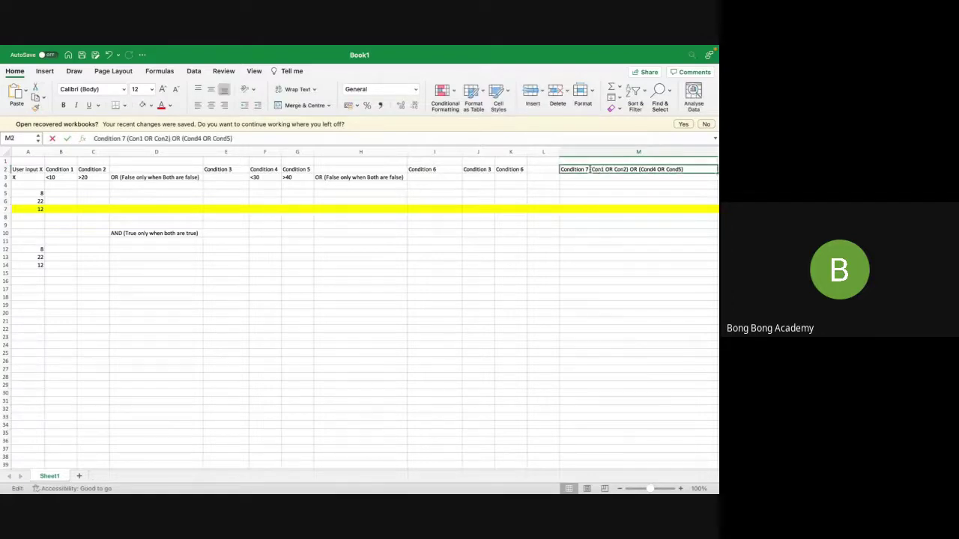
{"action": "left_click_drag", "start_coordinate": [589, 171], "coordinate": [631, 173]}
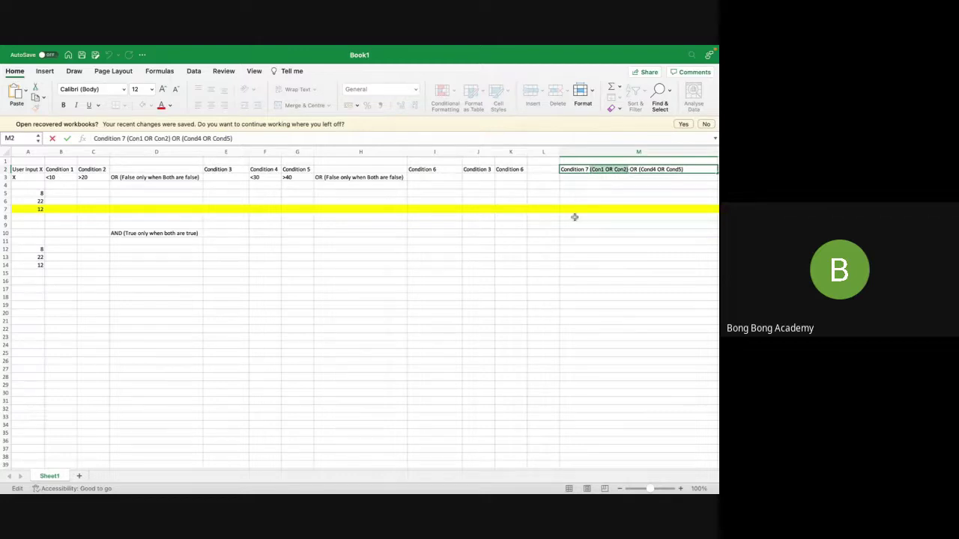
{"action": "left_click", "coordinate": [233, 170]}
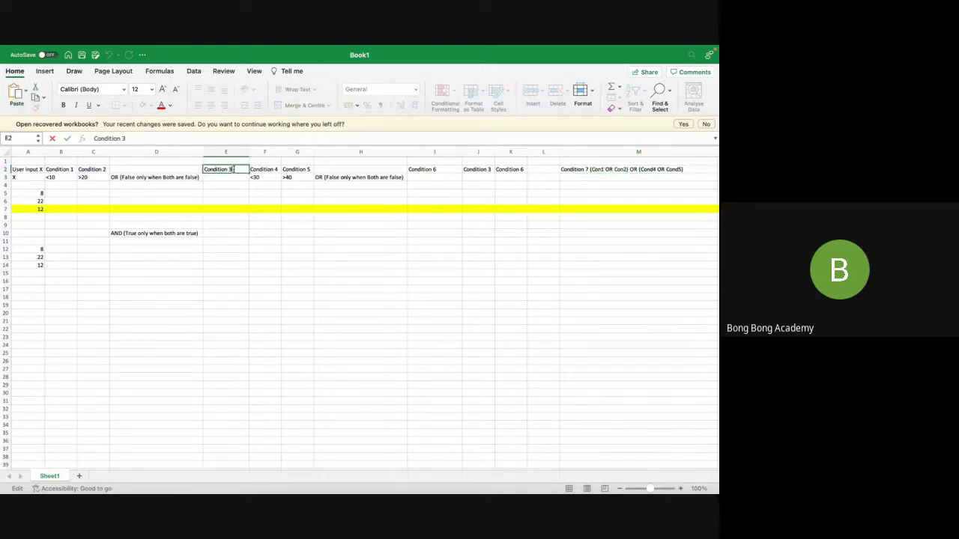
{"action": "type", "text": "(Con1 OR Con2)"}
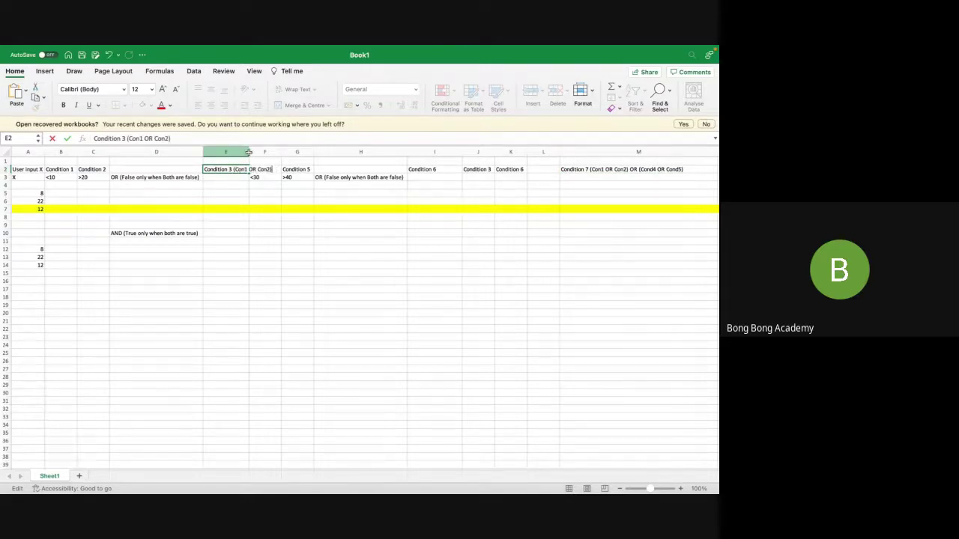
{"action": "double_click", "coordinate": [248, 152]}
{"action": "left_click", "coordinate": [359, 209]}
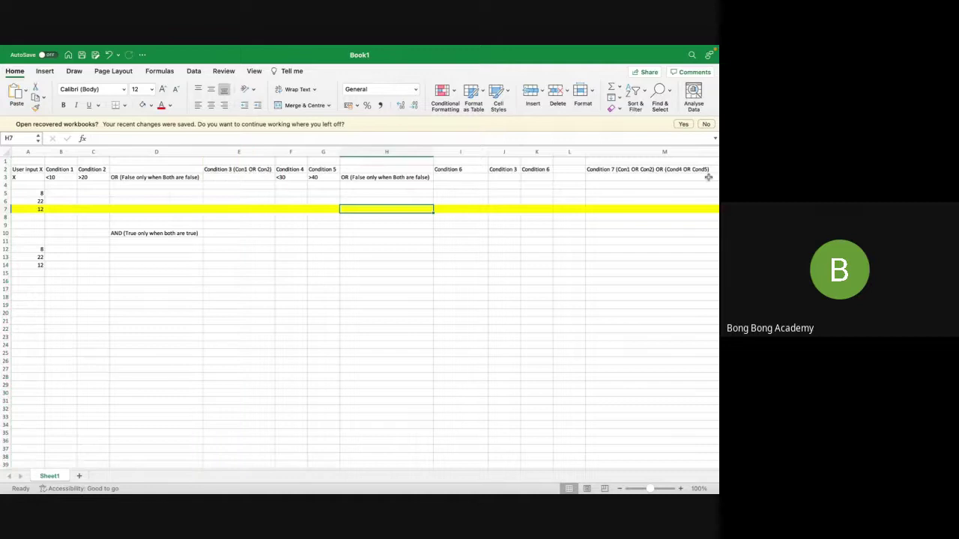
Copy (Cond4 OR Cond5) from M2 to the end of the Condition 6 header in I2 and autofit column I
{"action": "double_click", "coordinate": [708, 172]}
{"action": "left_click_drag", "start_coordinate": [675, 169], "coordinate": [631, 171]}
{"action": "key", "text": "ctrl+c"}
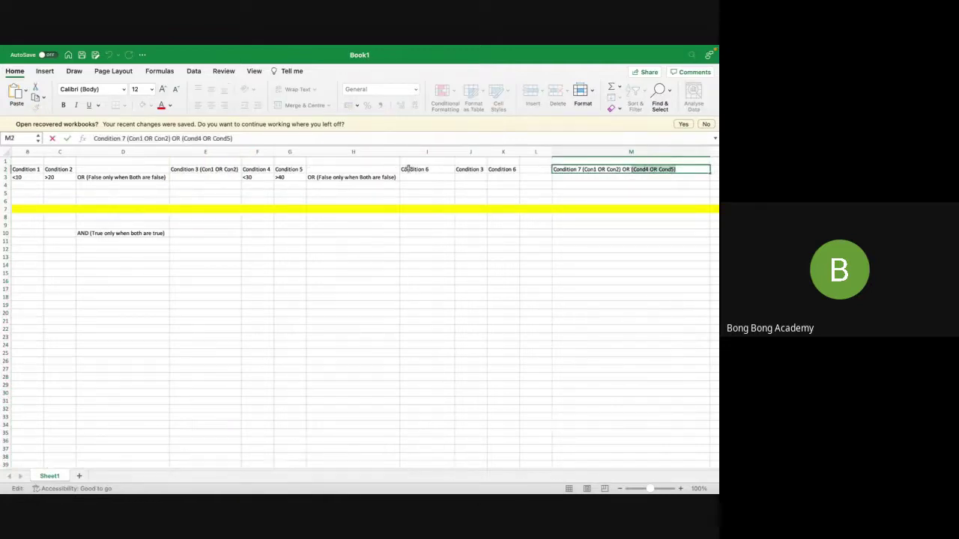
{"action": "double_click", "coordinate": [440, 169]}
{"action": "key", "text": "ctrl+v"}
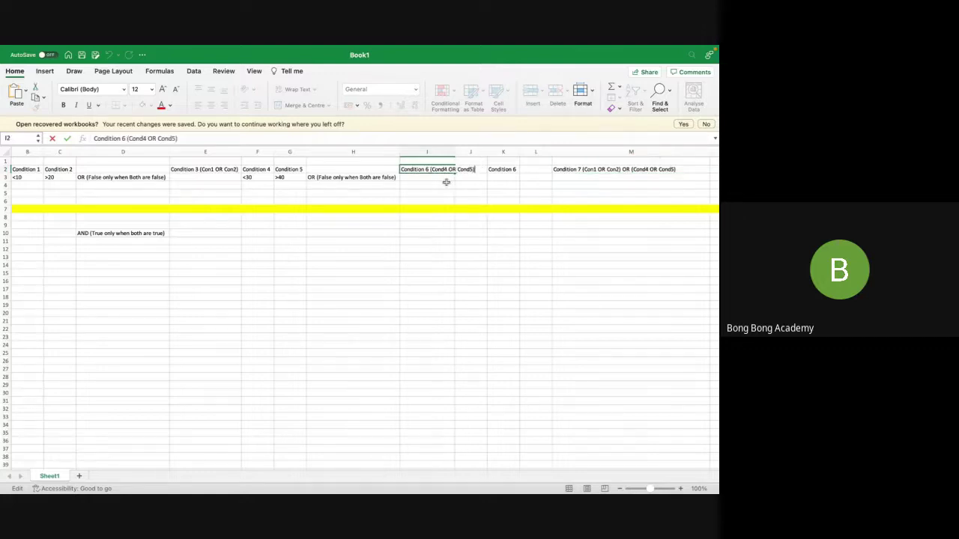
{"action": "left_click", "coordinate": [427, 152]}
{"action": "double_click", "coordinate": [454, 151]}
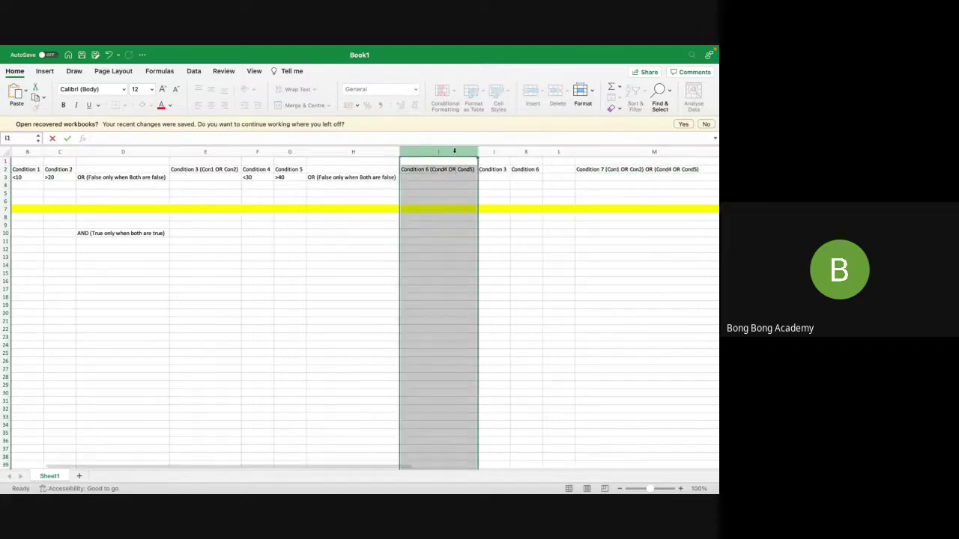
{"action": "left_click", "coordinate": [577, 228]}
Examine the two bracketed OR groups in the Condition 7 header in M2
{"action": "left_click", "coordinate": [606, 169]}
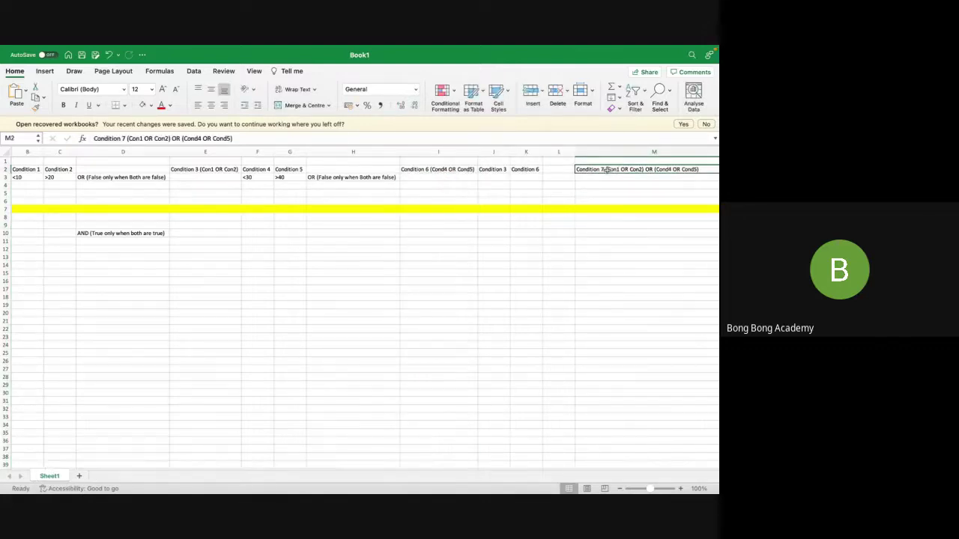
{"action": "double_click", "coordinate": [605, 169]}
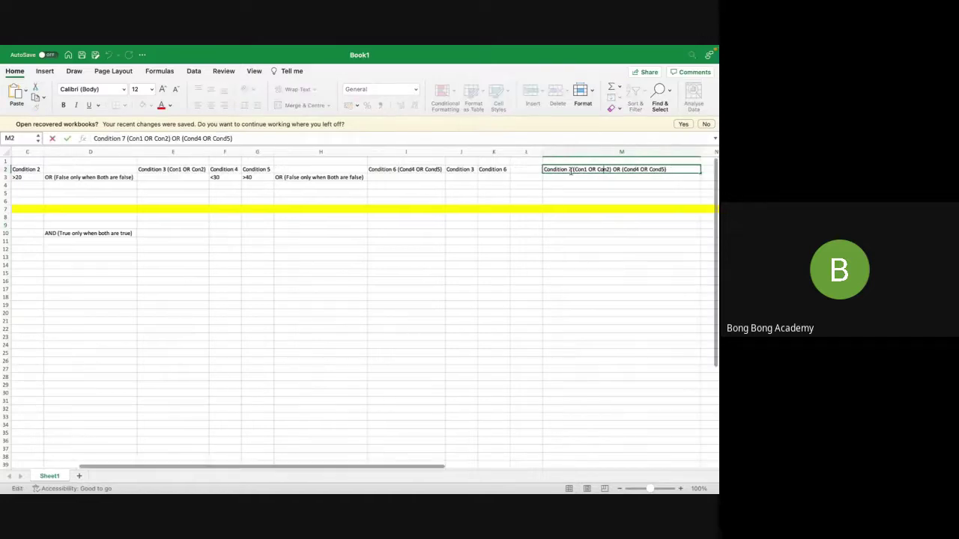
{"action": "left_click_drag", "start_coordinate": [572, 169], "coordinate": [671, 169]}
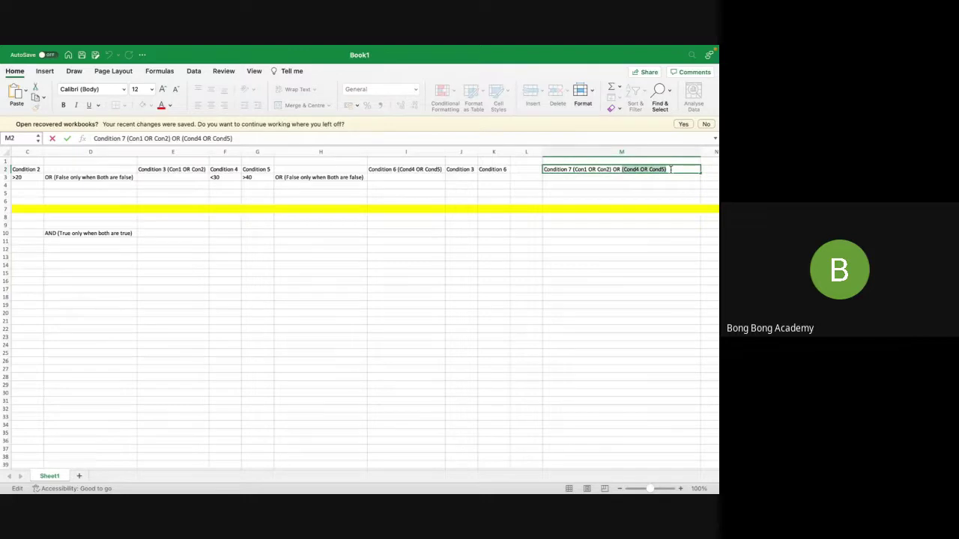
{"action": "key", "text": "Return"}
{"action": "key", "text": "Return"}
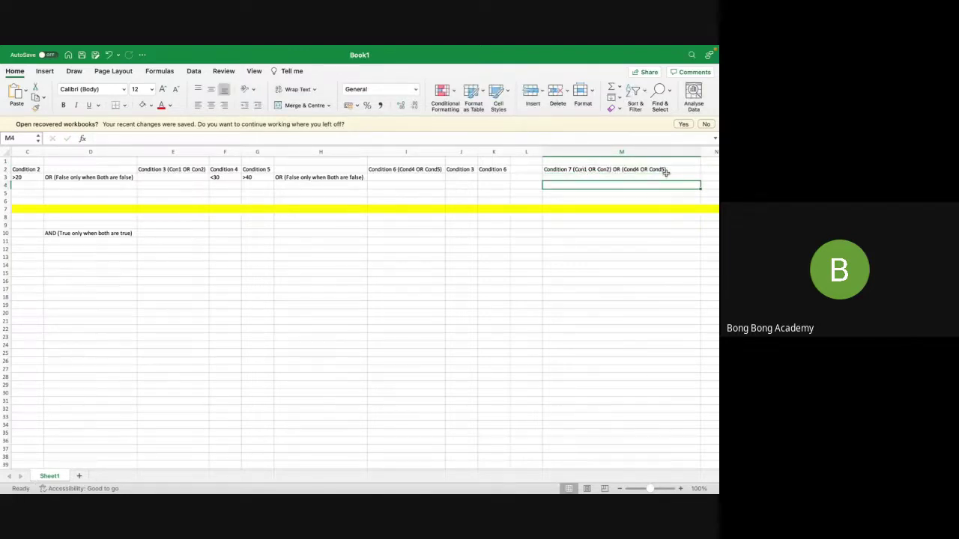
{"action": "scroll", "coordinate": [670, 231], "scroll_direction": "left", "scroll_amount": 2}
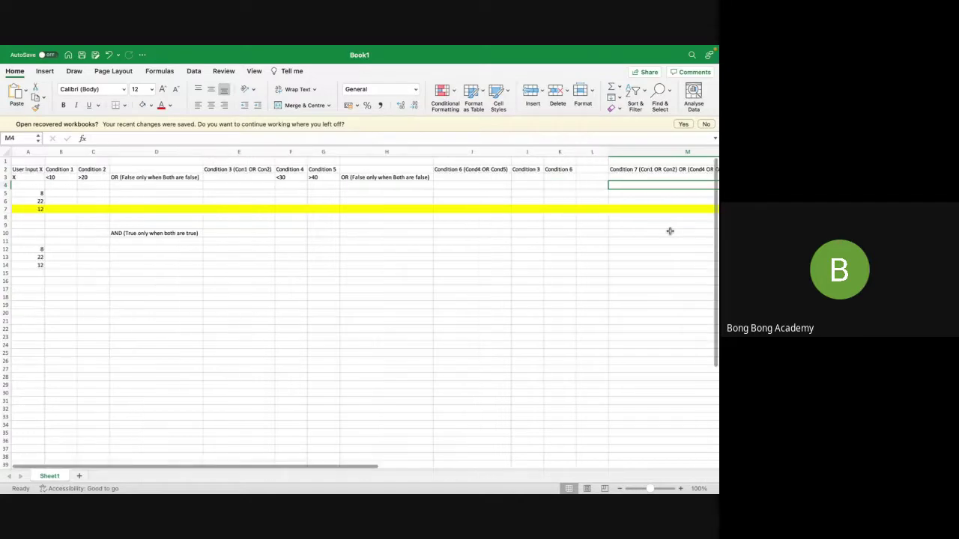
Save the workbook as Book1 in the Downloads folder in Excel Workbook (.xlsx) format
{"action": "key", "text": "super+s"}
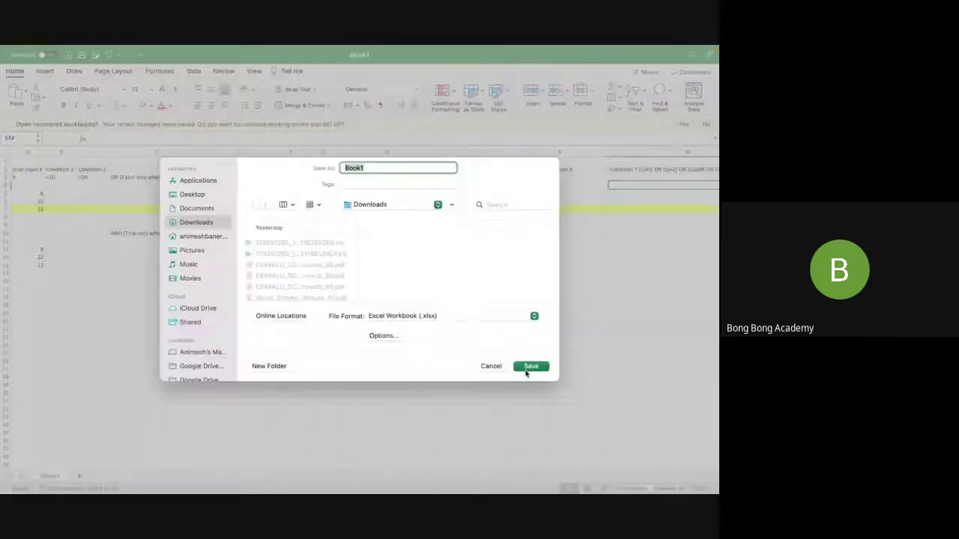
{"action": "left_click", "coordinate": [526, 368]}
{"action": "left_click", "coordinate": [494, 254]}
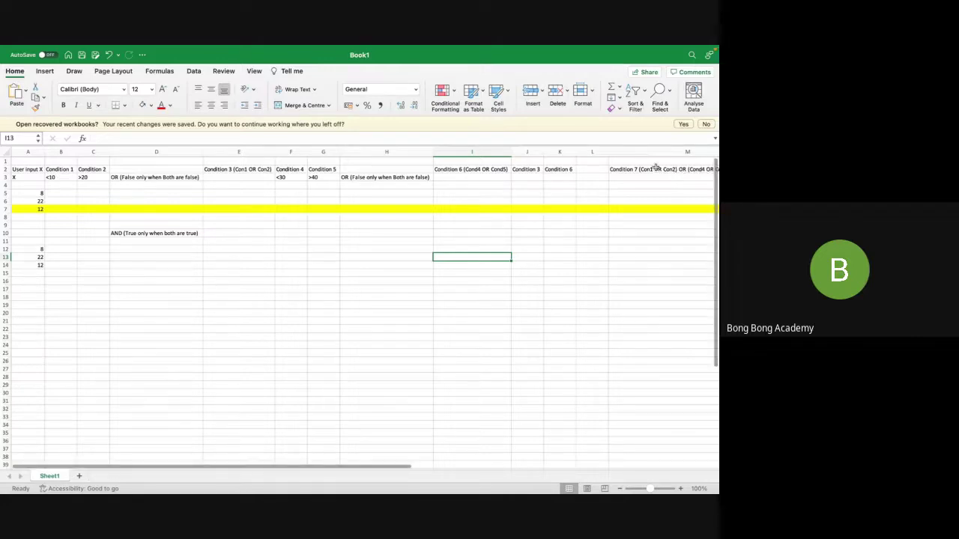
Enter the note "Use OR for blocking conditions" in cell H13
{"action": "scroll", "coordinate": [652, 203], "scroll_direction": "right", "scroll_amount": 3}
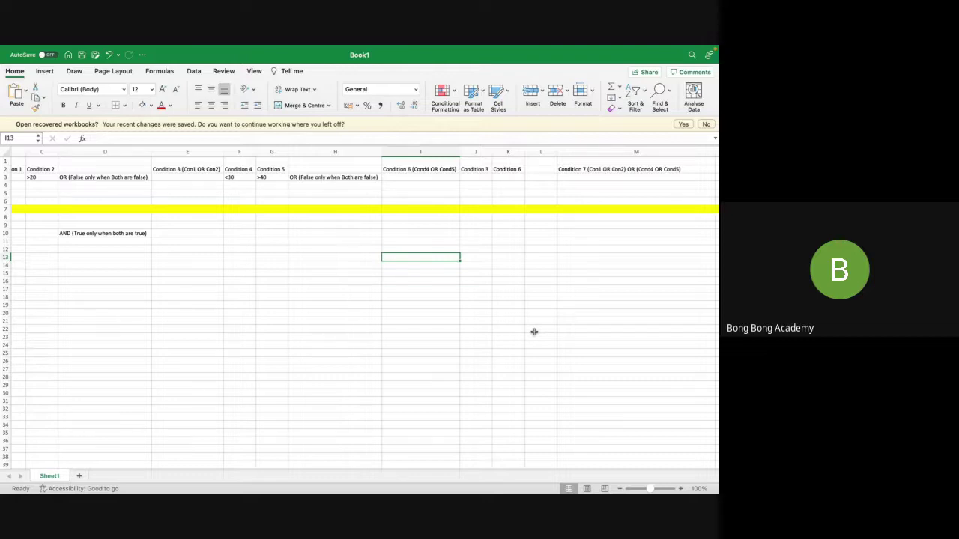
{"action": "double_click", "coordinate": [302, 257]}
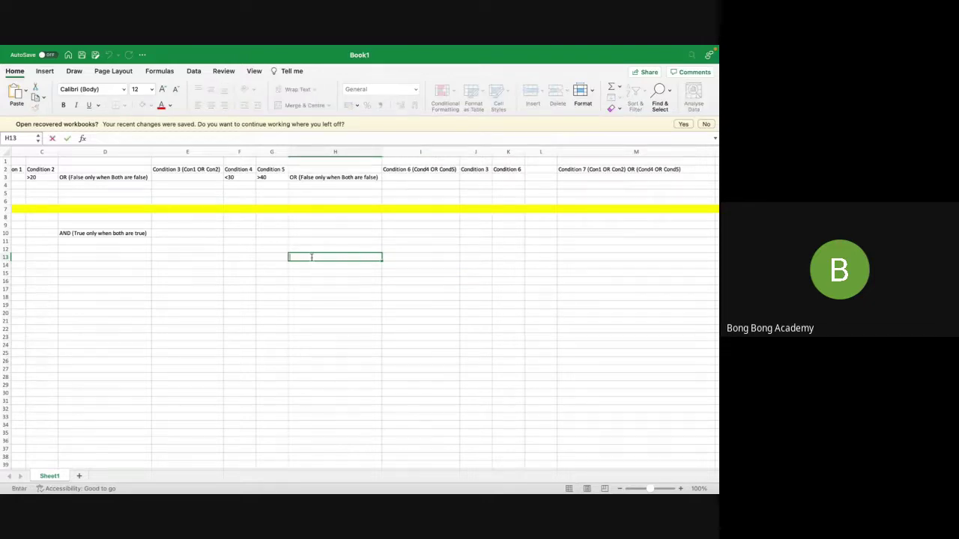
{"action": "type", "text": "Use OR for blocking conditions"}
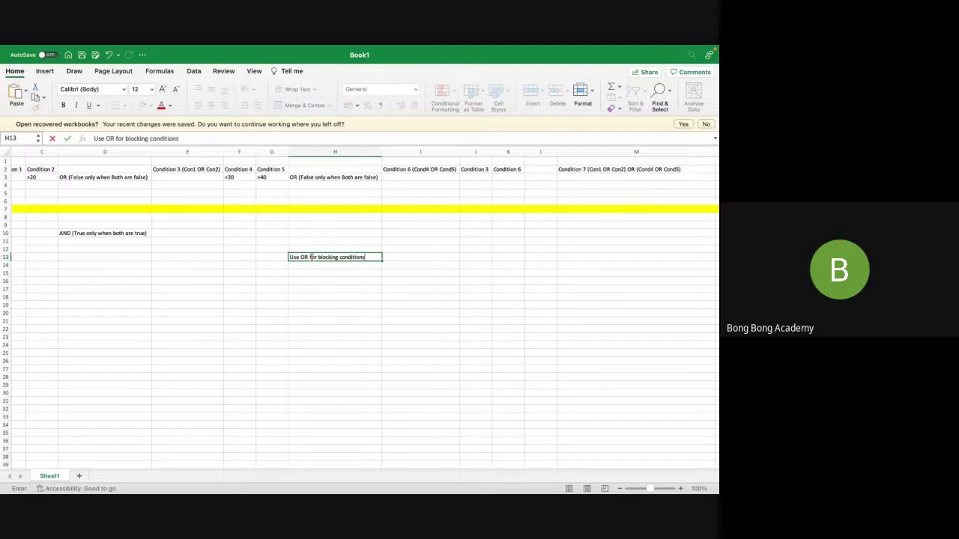
{"action": "key", "text": "Return"}
Fill the H13 note down to H14 and reword it as "Use NOT and inside AND for allowed conditions"
{"action": "key", "text": "ctrl+d"}
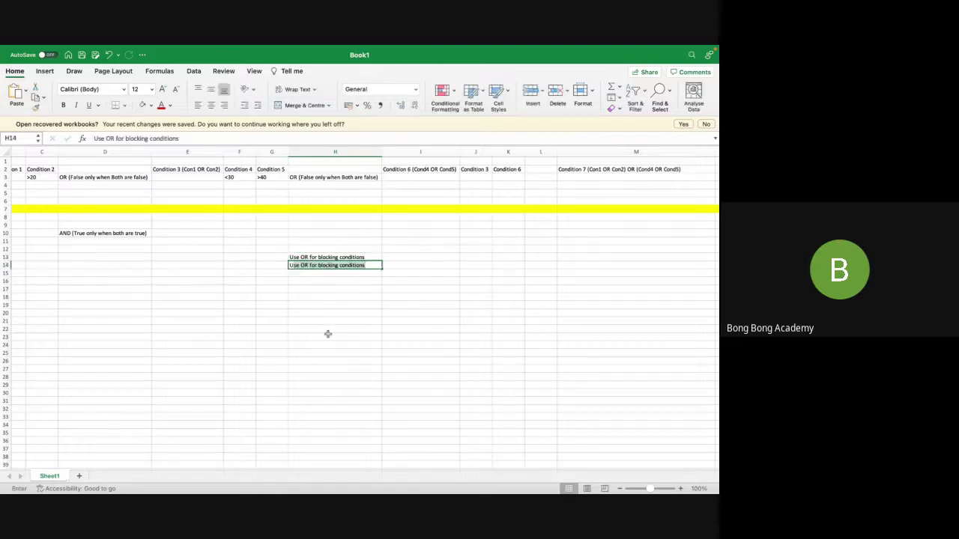
{"action": "key", "text": "shift+alt+Right"}
{"action": "type", "text": "N"}
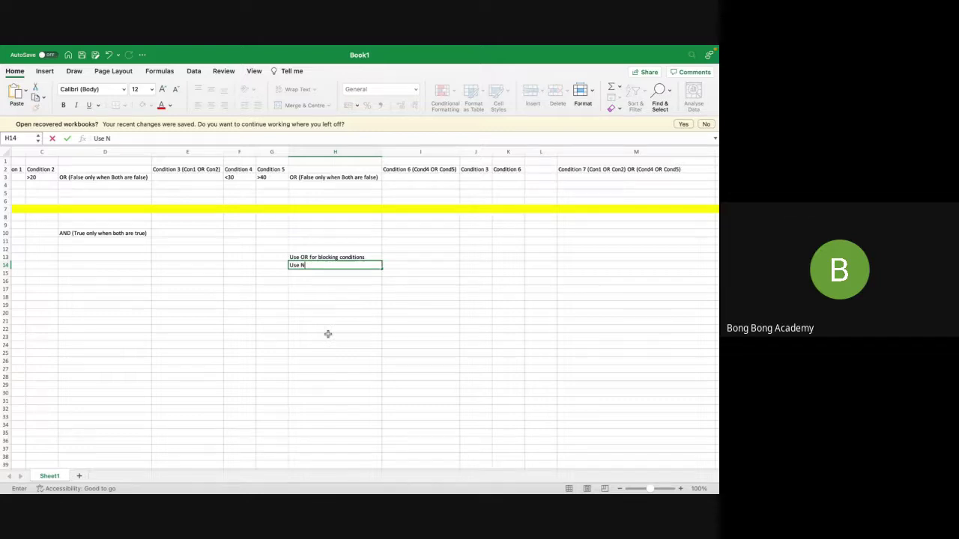
{"action": "type", "text": "OT and AND for"}
{"action": "left_click", "coordinate": [323, 265]}
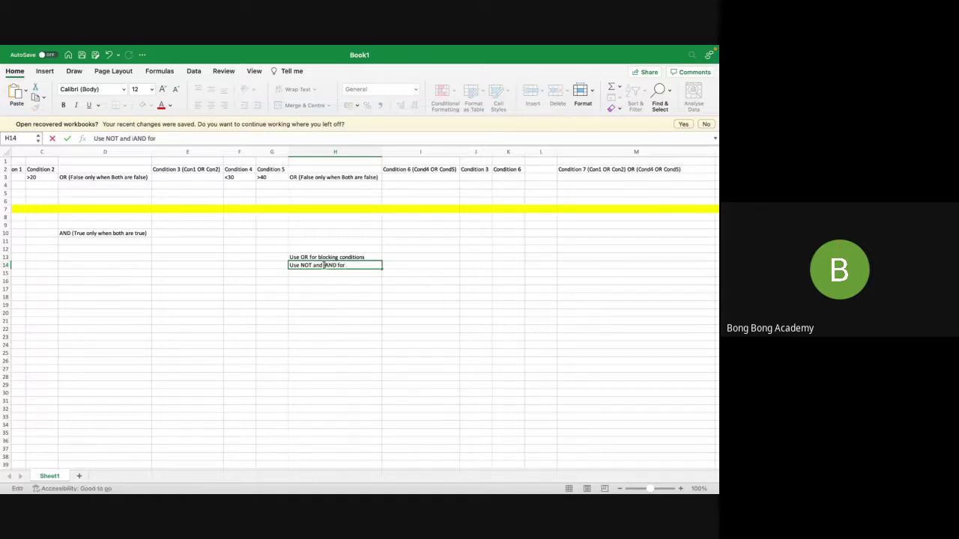
{"action": "type", "text": "inside AND for allowed co"}
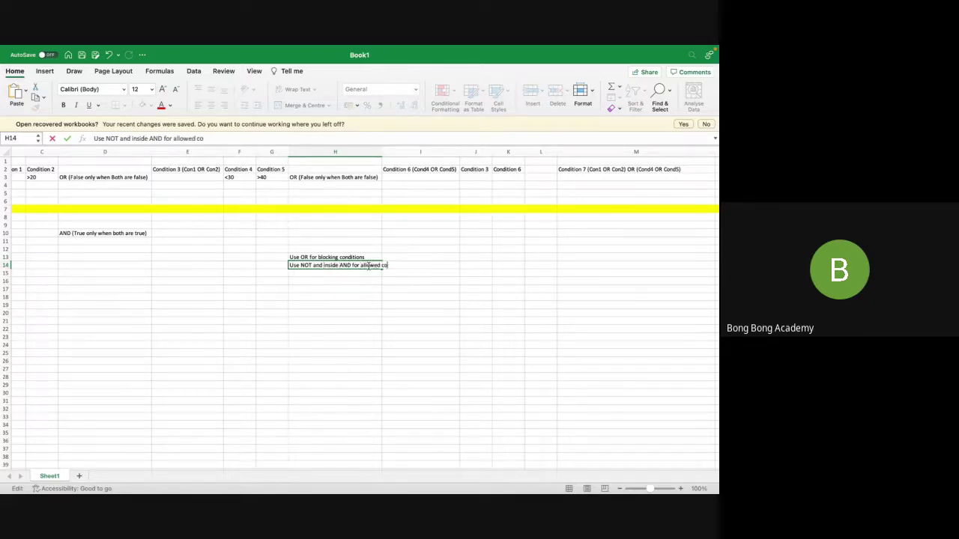
{"action": "type", "text": "nsitions"}
{"action": "left_click", "coordinate": [390, 266]}
{"action": "key", "text": "BackSpace"}
{"action": "type", "text": "d"}
{"action": "left_click", "coordinate": [404, 286]}
Widen column H so the full note in H14 fits within the cell
{"action": "left_click_drag", "start_coordinate": [381, 152], "coordinate": [410, 153]}
{"action": "left_click", "coordinate": [309, 259]}
{"action": "key", "text": "Down"}
{"action": "key", "text": "Down"}
{"action": "key", "text": "Down"}
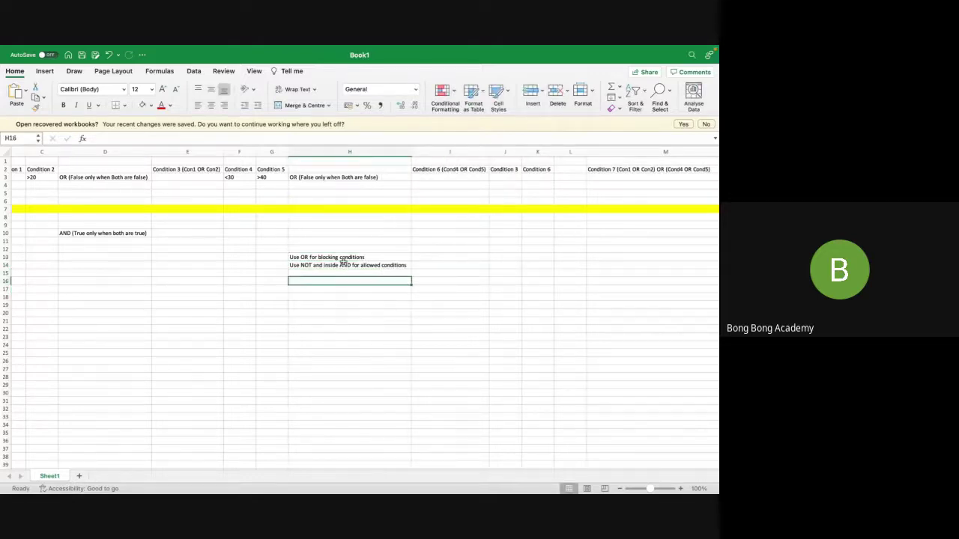
{"action": "left_click", "coordinate": [343, 259]}
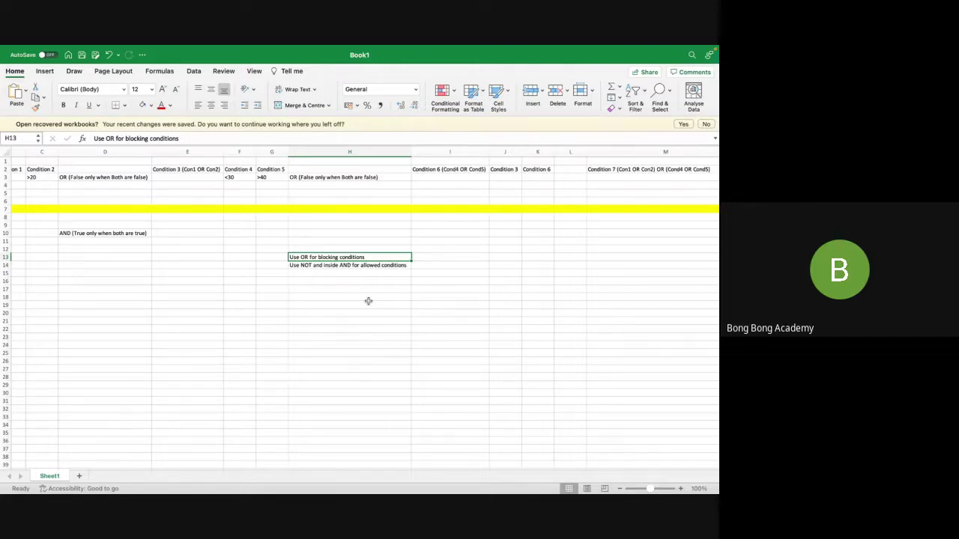
{"action": "left_click", "coordinate": [5, 265]}
{"action": "left_click", "coordinate": [289, 289]}
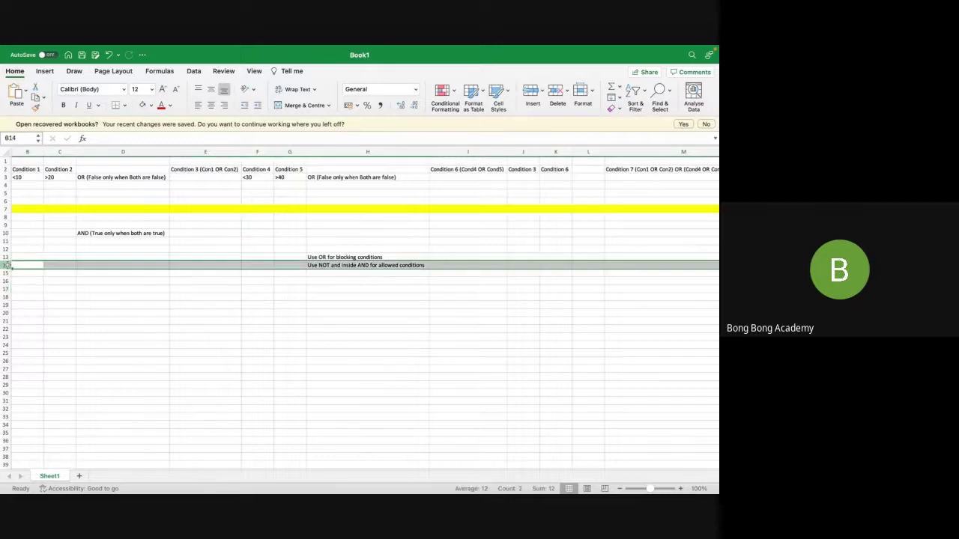
{"action": "left_click", "coordinate": [6, 265]}
{"action": "left_click", "coordinate": [327, 331]}
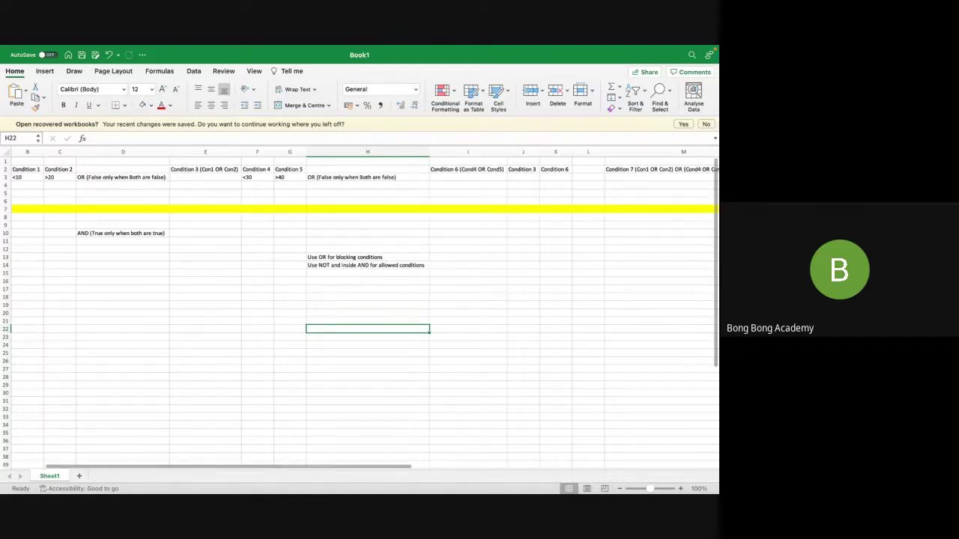
Switch to the Google Meet call in Chrome and admit the participant waiting to join
{"action": "mouse_move", "coordinate": [301, 473]}
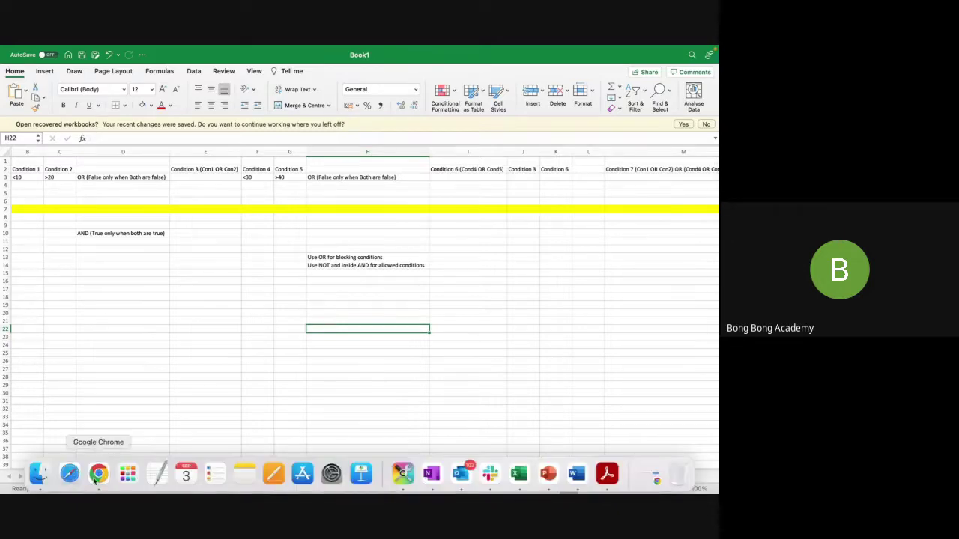
{"action": "left_click", "coordinate": [98, 478]}
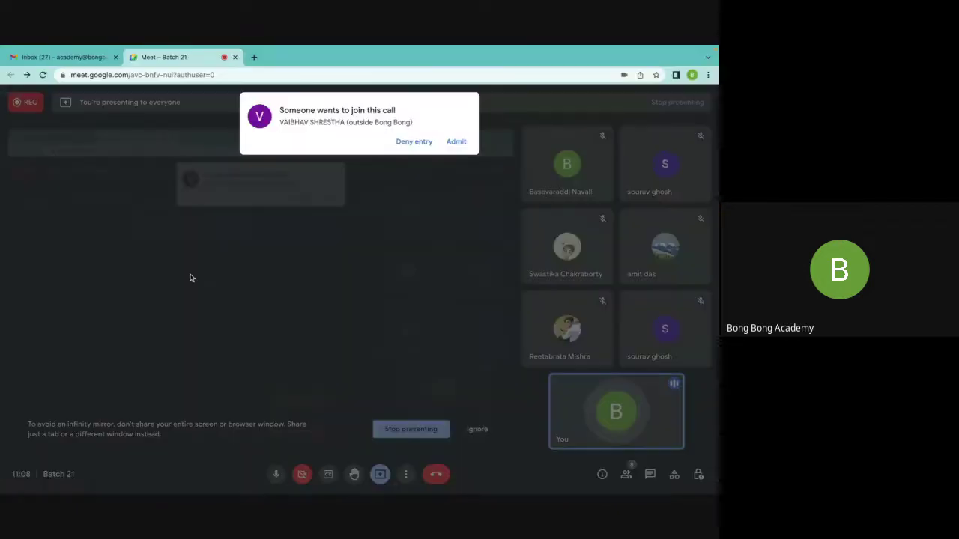
{"action": "left_click", "coordinate": [458, 142]}
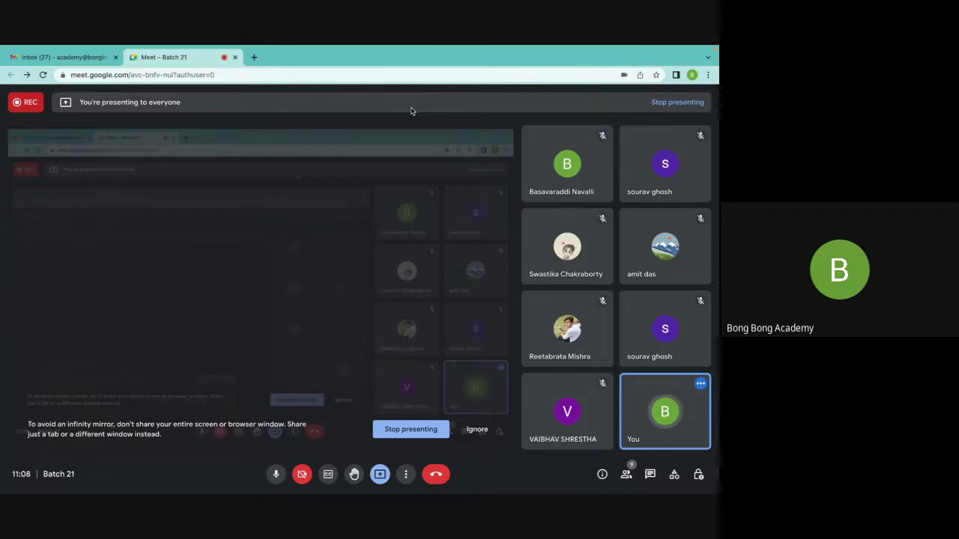
Mute the microphone and stop presenting the screen in the Meet call
{"action": "mouse_move", "coordinate": [300, 46]}
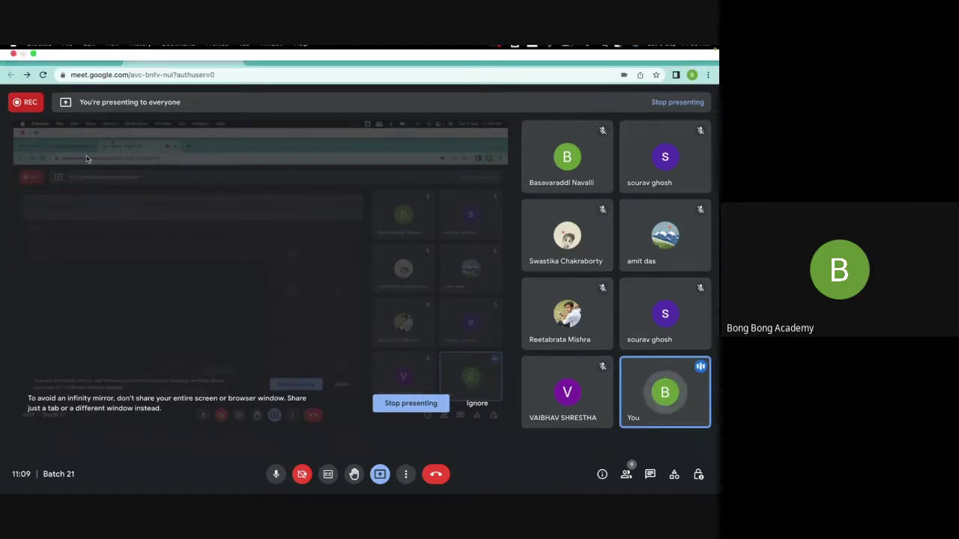
{"action": "key", "text": "ctrl+super+f"}
{"action": "left_click", "coordinate": [276, 474]}
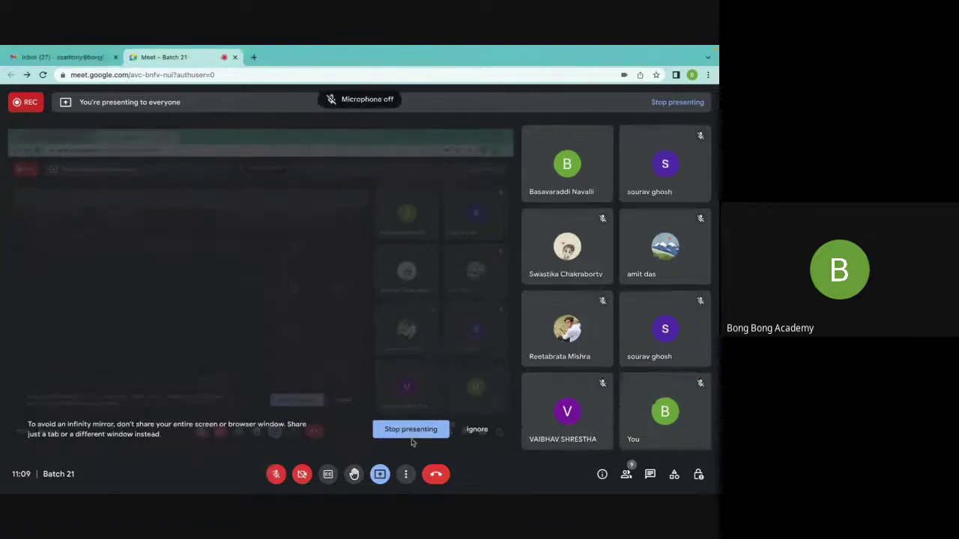
{"action": "left_click", "coordinate": [412, 435]}
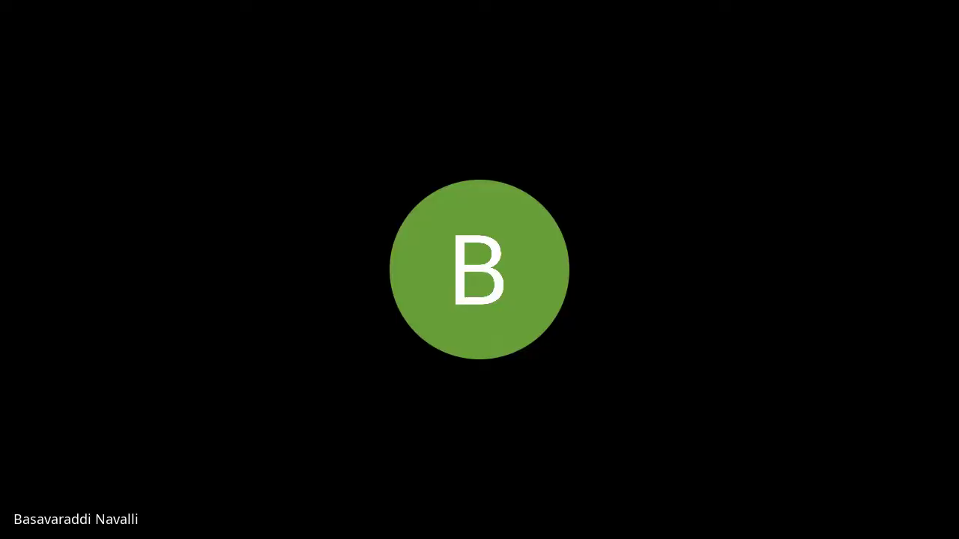
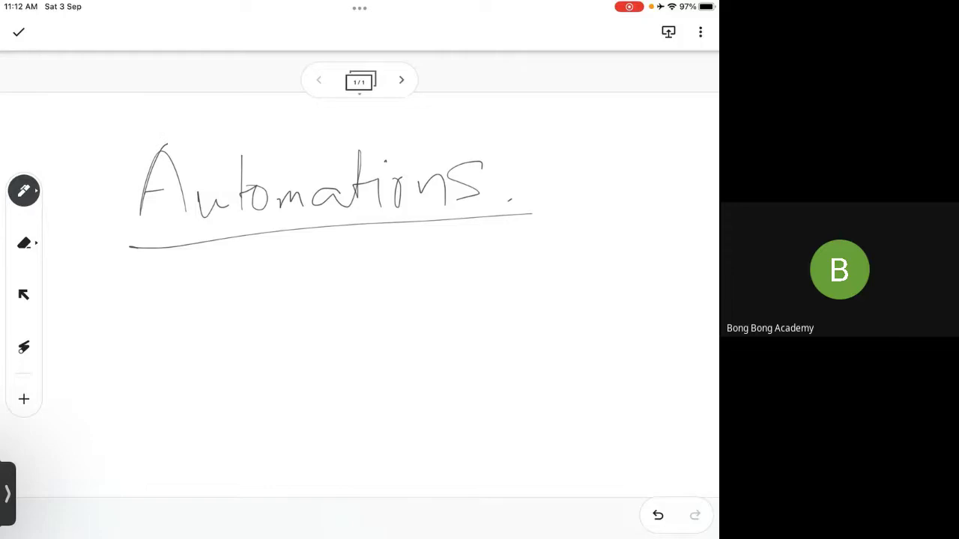
On the Jamboard whiteboard, draw three vertical divider lines below the underlined "Automations" heading
{"action": "left_click_drag", "start_coordinate": [242, 261], "coordinate": [236, 478]}
{"action": "left_click_drag", "start_coordinate": [389, 249], "coordinate": [379, 462]}
{"action": "left_click_drag", "start_coordinate": [564, 237], "coordinate": [564, 481]}
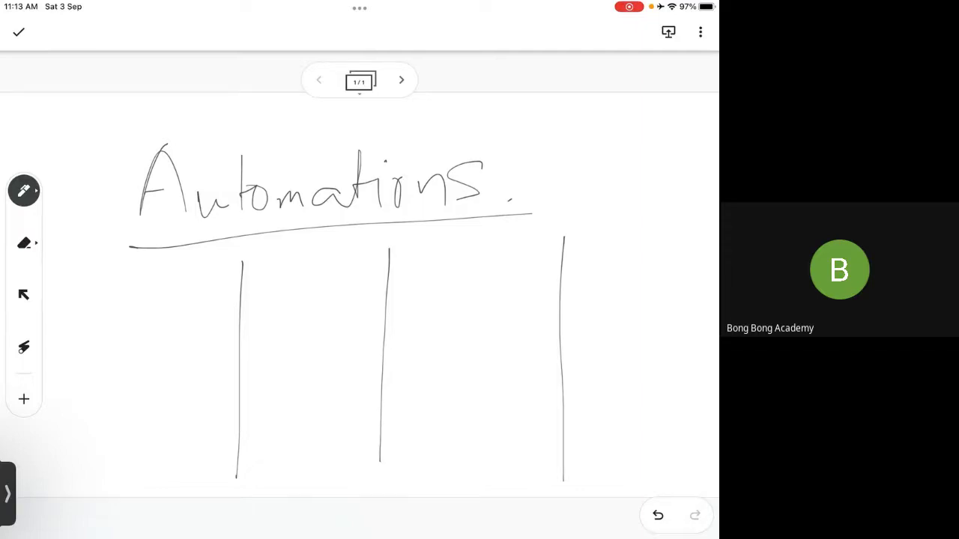
Handwrite the heading "Workflow" at the top of the first column
{"action": "mouse_move", "coordinate": [71, 285]}
{"action": "left_mouse_down"}
{"action": "mouse_move", "coordinate": [75, 310]}
{"action": "mouse_move", "coordinate": [97, 263]}
{"action": "left_mouse_up"}
{"action": "left_click_drag", "start_coordinate": [111, 302], "coordinate": [135, 302]}
{"action": "mouse_move", "coordinate": [139, 275]}
{"action": "left_mouse_down"}
{"action": "mouse_move", "coordinate": [140, 318]}
{"action": "mouse_move", "coordinate": [162, 290]}
{"action": "mouse_move", "coordinate": [160, 349]}
{"action": "left_mouse_up"}
{"action": "left_click_drag", "start_coordinate": [162, 305], "coordinate": [177, 302]}
{"action": "mouse_move", "coordinate": [181, 271]}
{"action": "left_mouse_down"}
{"action": "mouse_move", "coordinate": [178, 316]}
{"action": "mouse_move", "coordinate": [192, 313]}
{"action": "left_mouse_up"}
{"action": "left_click_drag", "start_coordinate": [212, 294], "coordinate": [234, 276]}
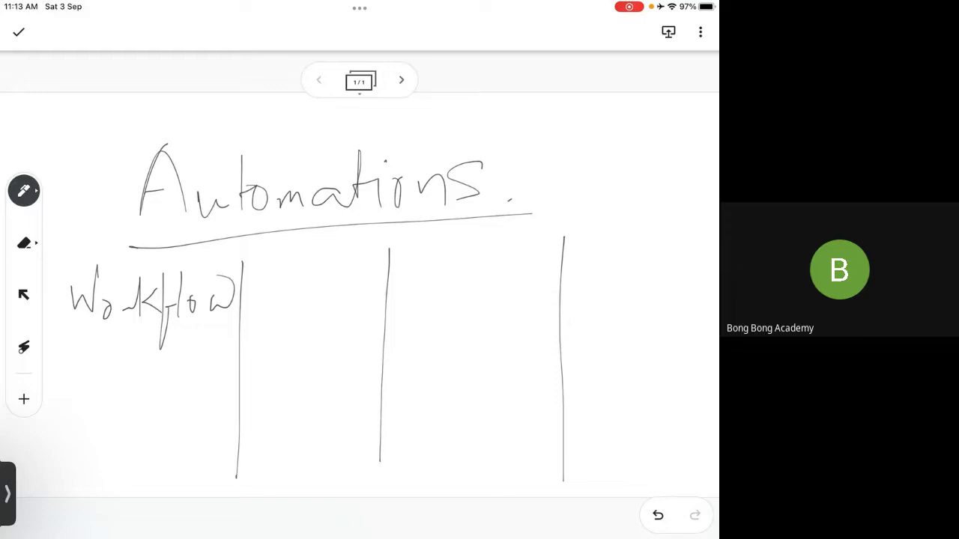
Handwrite the heading "PB" at the top of the second column
{"action": "left_click_drag", "start_coordinate": [279, 274], "coordinate": [282, 313]}
{"action": "mouse_move", "coordinate": [281, 277]}
{"action": "left_mouse_down"}
{"action": "mouse_move", "coordinate": [284, 294]}
{"action": "mouse_move", "coordinate": [315, 313]}
{"action": "left_mouse_up"}
{"action": "left_click_drag", "start_coordinate": [315, 279], "coordinate": [319, 310]}
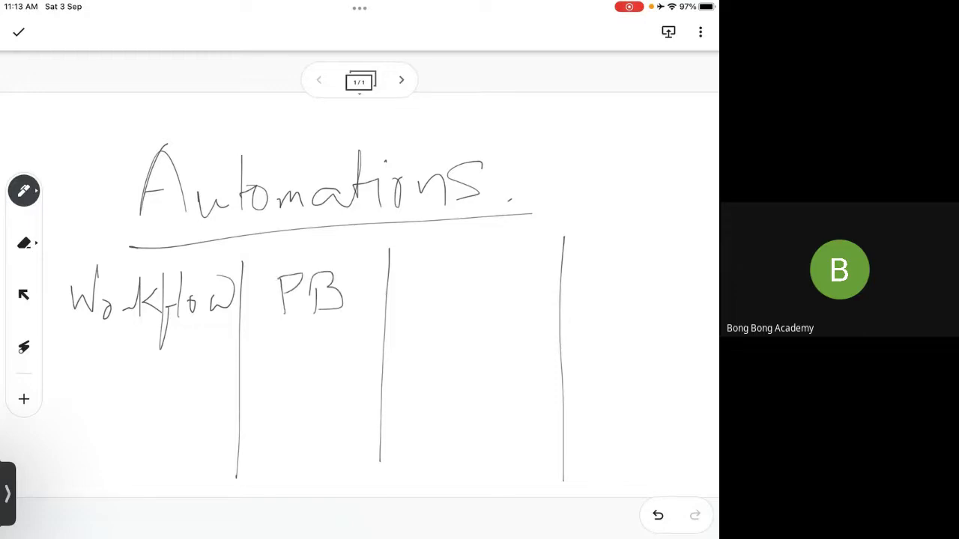
Handwrite the heading "Flow" at the top of the third column
{"action": "left_click_drag", "start_coordinate": [424, 276], "coordinate": [423, 312]}
{"action": "left_click_drag", "start_coordinate": [417, 259], "coordinate": [446, 255]}
{"action": "left_click_drag", "start_coordinate": [421, 294], "coordinate": [453, 283]}
{"action": "left_click_drag", "start_coordinate": [463, 254], "coordinate": [462, 296]}
{"action": "mouse_move", "coordinate": [478, 272]}
{"action": "left_mouse_down"}
{"action": "mouse_move", "coordinate": [473, 298]}
{"action": "mouse_move", "coordinate": [480, 274]}
{"action": "left_mouse_up"}
{"action": "left_click_drag", "start_coordinate": [497, 294], "coordinate": [526, 257]}
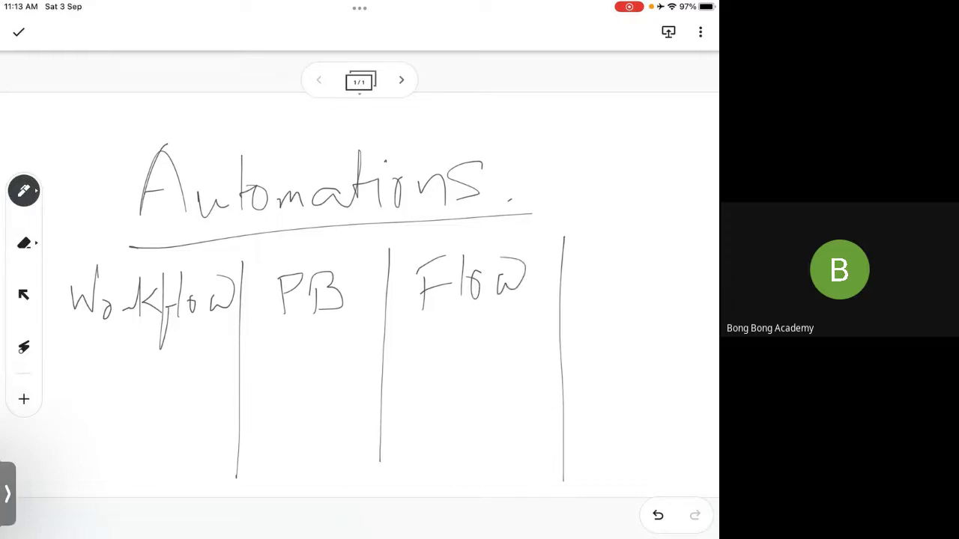
Handwrite the heading "AP" at the top of the fourth column
{"action": "left_click_drag", "start_coordinate": [598, 295], "coordinate": [626, 280]}
{"action": "mouse_move", "coordinate": [606, 279]}
{"action": "left_mouse_down"}
{"action": "mouse_move", "coordinate": [628, 275]}
{"action": "mouse_move", "coordinate": [644, 292]}
{"action": "left_mouse_up"}
{"action": "left_click_drag", "start_coordinate": [642, 247], "coordinate": [646, 267]}
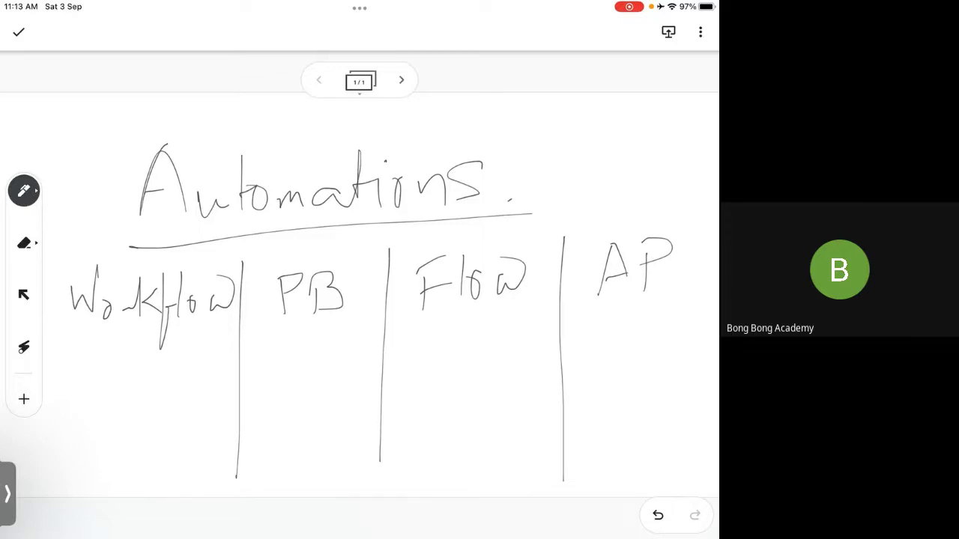
Draw a fourth vertical divider just after "AP" and handwrite the heading "Cod" beyond it
{"action": "left_click_drag", "start_coordinate": [680, 221], "coordinate": [667, 460]}
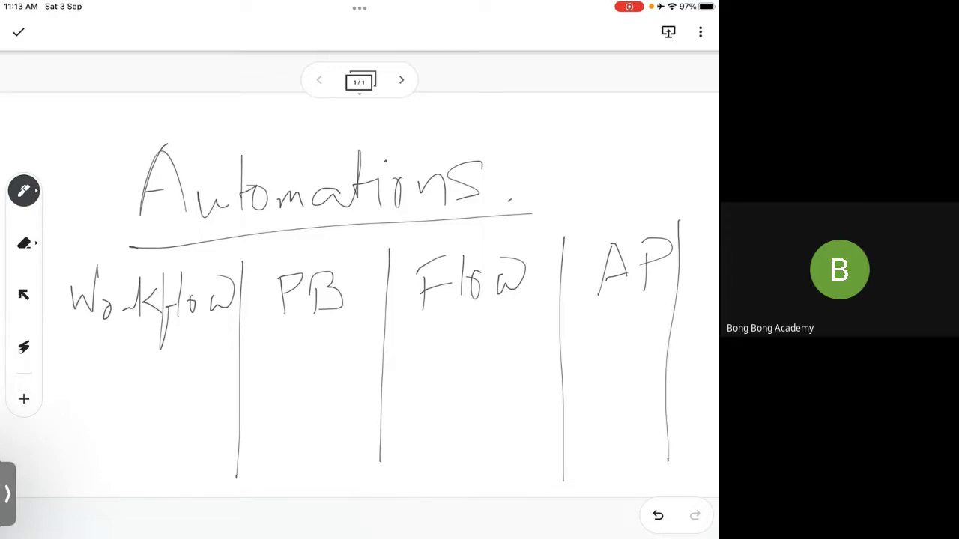
{"action": "left_click_drag", "start_coordinate": [692, 257], "coordinate": [693, 290]}
{"action": "left_click_drag", "start_coordinate": [717, 241], "coordinate": [704, 294]}
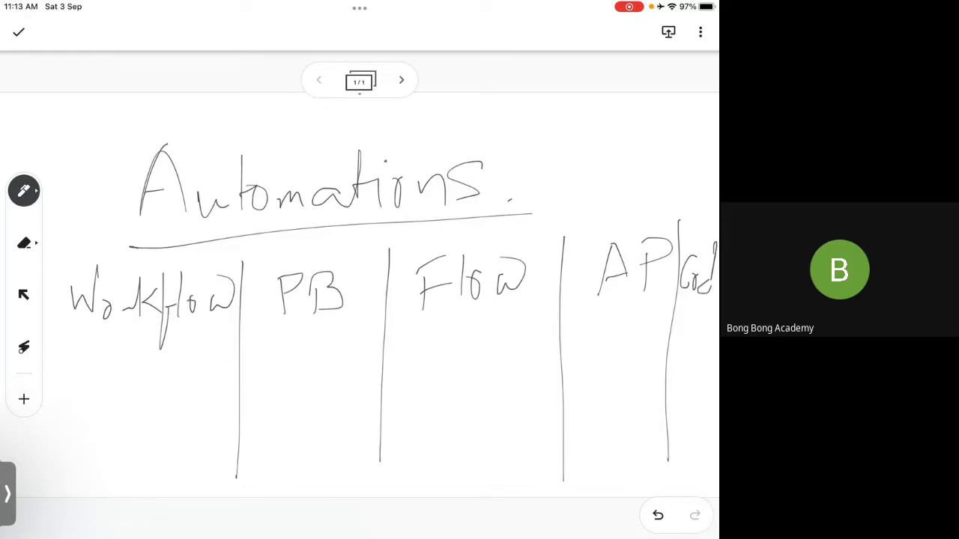
Cross out the last column heading and rule a horizontal line beneath the headings of the Automations table
{"action": "mouse_move", "coordinate": [685, 256]}
{"action": "left_mouse_down"}
{"action": "mouse_move", "coordinate": [716, 293]}
{"action": "mouse_move", "coordinate": [676, 306]}
{"action": "left_mouse_up"}
{"action": "left_click_drag", "start_coordinate": [55, 353], "coordinate": [713, 338]}
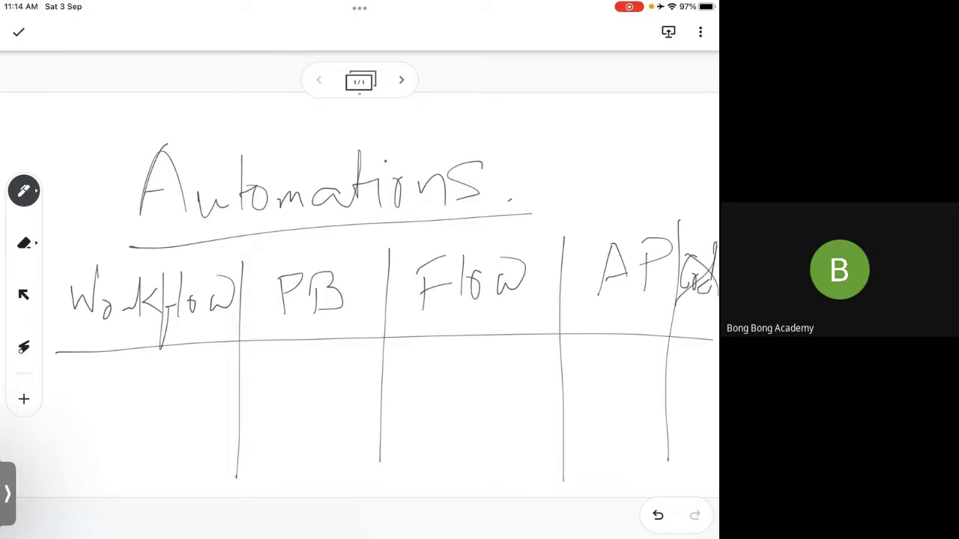
Circle the PB and Workflow headings and underline the Flow heading with several strokes
{"action": "mouse_move", "coordinate": [349, 265]}
{"action": "left_mouse_down"}
{"action": "mouse_move", "coordinate": [268, 271]}
{"action": "mouse_move", "coordinate": [349, 321]}
{"action": "mouse_move", "coordinate": [331, 257]}
{"action": "left_mouse_up"}
{"action": "mouse_move", "coordinate": [79, 262]}
{"action": "left_mouse_down"}
{"action": "mouse_move", "coordinate": [213, 258]}
{"action": "mouse_move", "coordinate": [180, 350]}
{"action": "mouse_move", "coordinate": [242, 259]}
{"action": "mouse_move", "coordinate": [150, 246]}
{"action": "left_mouse_up"}
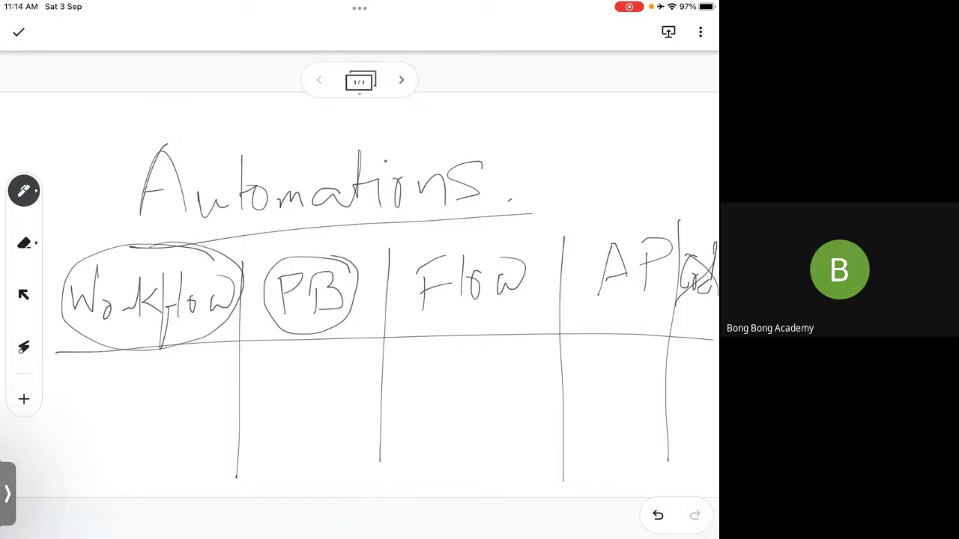
{"action": "left_click_drag", "start_coordinate": [409, 333], "coordinate": [556, 307]}
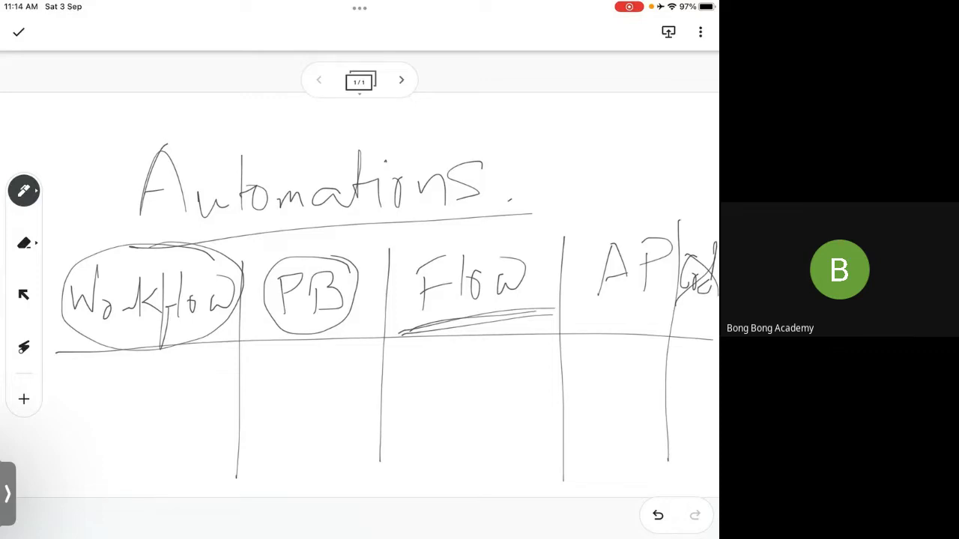
{"action": "left_click_drag", "start_coordinate": [299, 339], "coordinate": [312, 334]}
{"action": "mouse_move", "coordinate": [426, 341]}
{"action": "left_mouse_down"}
{"action": "mouse_move", "coordinate": [526, 311]}
{"action": "mouse_move", "coordinate": [499, 321]}
{"action": "left_mouse_up"}
{"action": "mouse_move", "coordinate": [400, 337]}
{"action": "left_mouse_down"}
{"action": "mouse_move", "coordinate": [550, 311]}
{"action": "mouse_move", "coordinate": [530, 324]}
{"action": "left_mouse_up"}
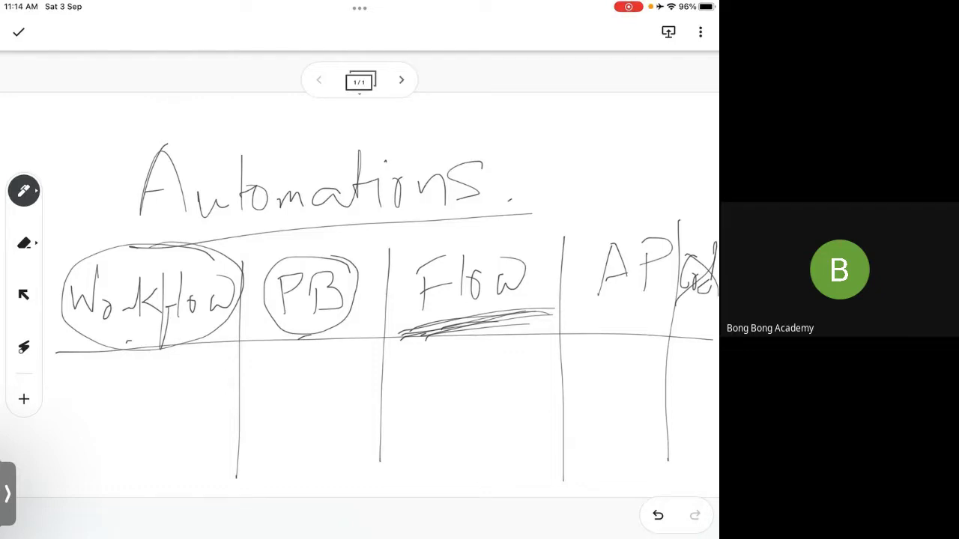
Draw check marks above the Workflow, PB and Flow headings
{"action": "left_click_drag", "start_coordinate": [115, 241], "coordinate": [182, 239]}
{"action": "left_click_drag", "start_coordinate": [480, 241], "coordinate": [519, 228]}
{"action": "mouse_move", "coordinate": [303, 243]}
{"action": "left_mouse_down"}
{"action": "mouse_move", "coordinate": [318, 266]}
{"action": "mouse_move", "coordinate": [363, 232]}
{"action": "left_mouse_up"}
{"action": "left_click_drag", "start_coordinate": [461, 242], "coordinate": [514, 223]}
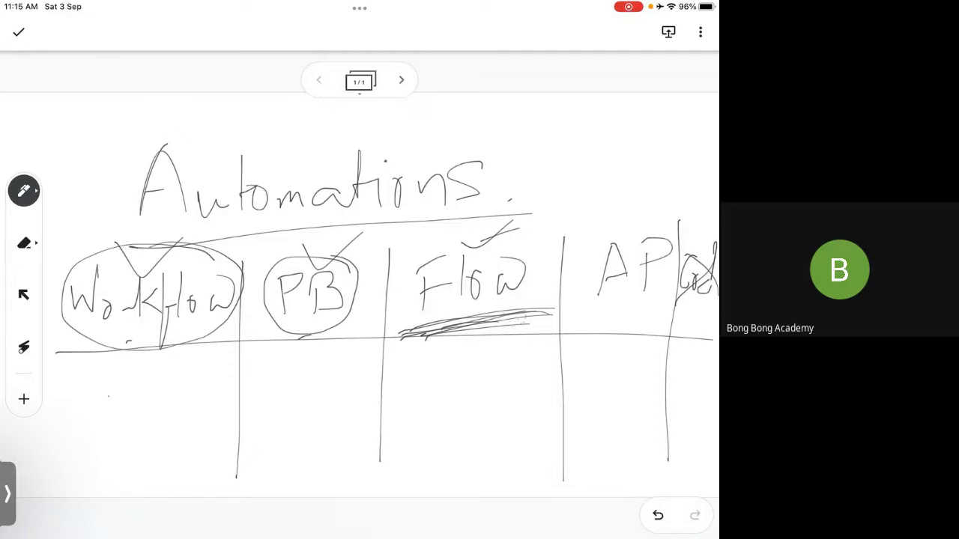
Draw large, repeatedly traced check marks in the cells under Workflow and PB
{"action": "left_click_drag", "start_coordinate": [109, 397], "coordinate": [169, 385]}
{"action": "left_click_drag", "start_coordinate": [280, 397], "coordinate": [344, 375]}
{"action": "mouse_move", "coordinate": [109, 397]}
{"action": "left_mouse_down"}
{"action": "mouse_move", "coordinate": [129, 422]}
{"action": "mouse_move", "coordinate": [180, 350]}
{"action": "left_mouse_up"}
{"action": "mouse_move", "coordinate": [274, 396]}
{"action": "left_mouse_down"}
{"action": "mouse_move", "coordinate": [344, 393]}
{"action": "mouse_move", "coordinate": [367, 366]}
{"action": "left_mouse_up"}
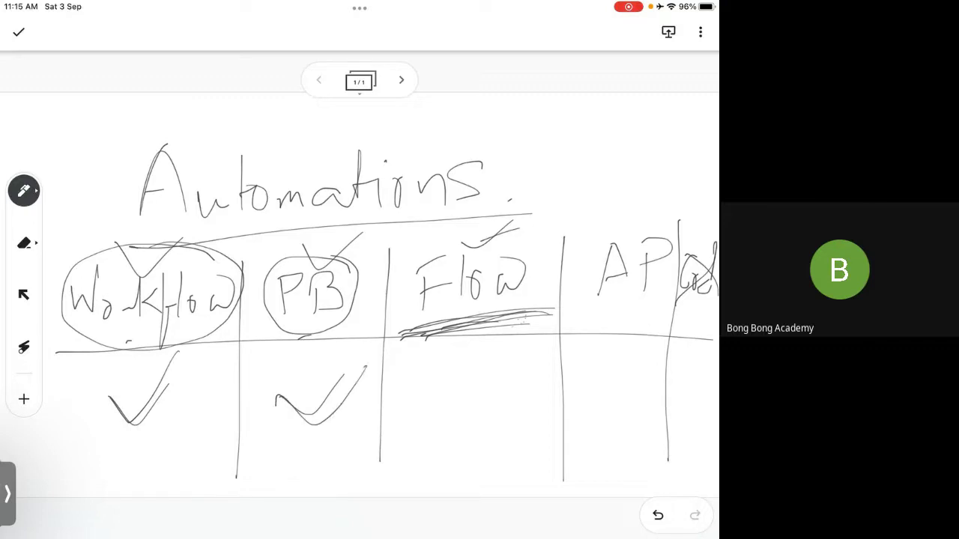
{"action": "left_click_drag", "start_coordinate": [276, 396], "coordinate": [375, 367]}
{"action": "left_click_drag", "start_coordinate": [111, 397], "coordinate": [197, 351]}
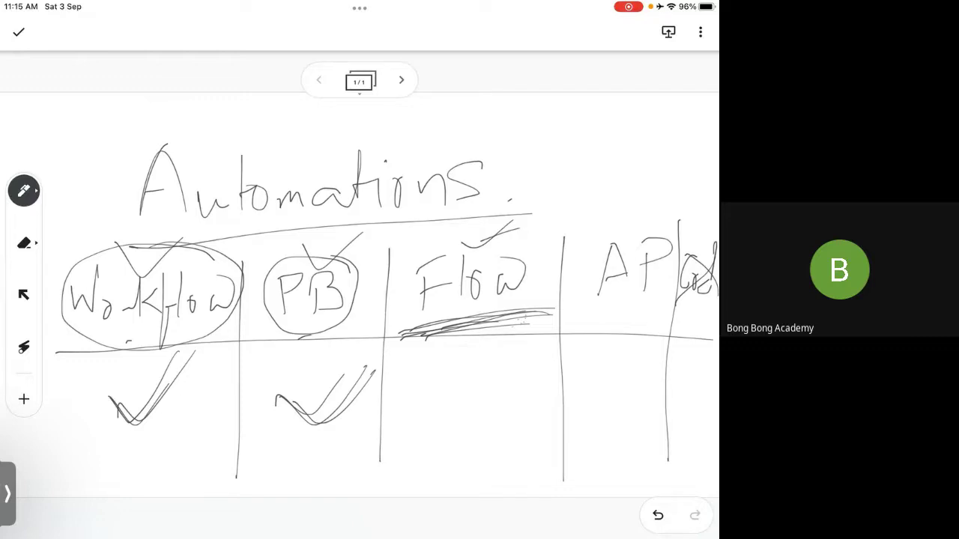
Add a second page and draw a three-column table with two vertical lines and a horizontal header line
{"action": "left_click", "coordinate": [23, 399]}
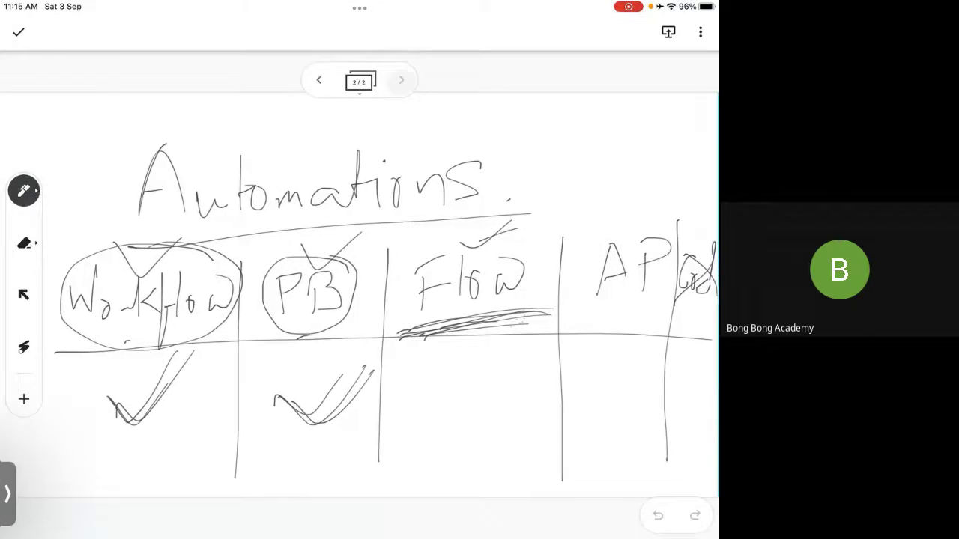
{"action": "left_click", "coordinate": [400, 80]}
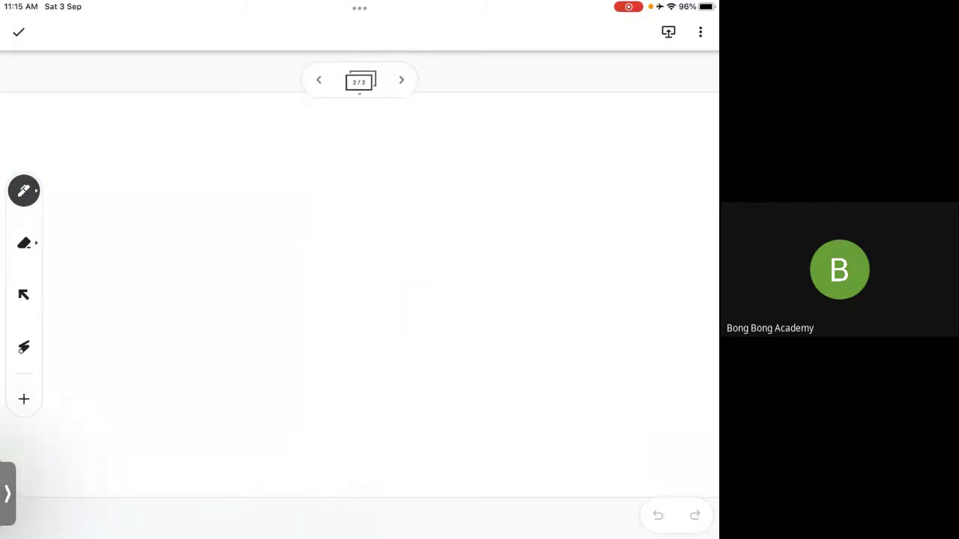
{"action": "left_click_drag", "start_coordinate": [261, 122], "coordinate": [254, 453]}
{"action": "left_click_drag", "start_coordinate": [494, 117], "coordinate": [499, 484]}
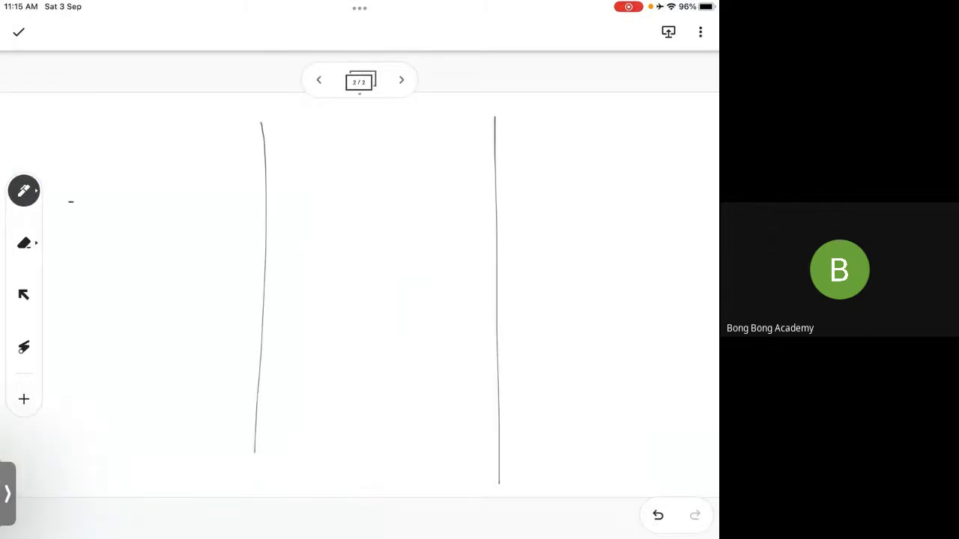
{"action": "left_click_drag", "start_coordinate": [70, 201], "coordinate": [704, 182]}
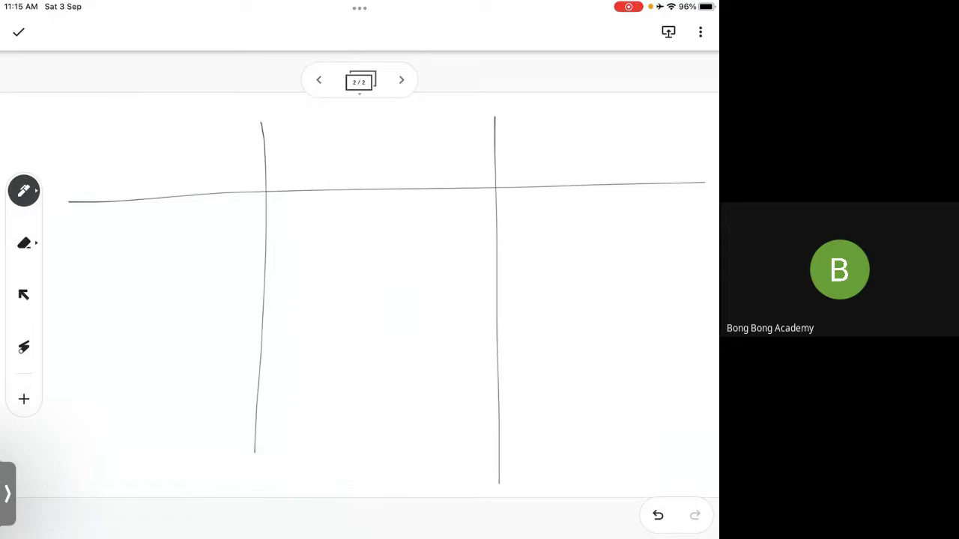
Handwrite the column headings "WF", "PB" and "Flows" in the new table
{"action": "mouse_move", "coordinate": [116, 151]}
{"action": "left_mouse_down"}
{"action": "mouse_move", "coordinate": [161, 142]}
{"action": "mouse_move", "coordinate": [178, 180]}
{"action": "left_mouse_up"}
{"action": "left_click_drag", "start_coordinate": [179, 139], "coordinate": [214, 129]}
{"action": "left_click_drag", "start_coordinate": [180, 160], "coordinate": [200, 158]}
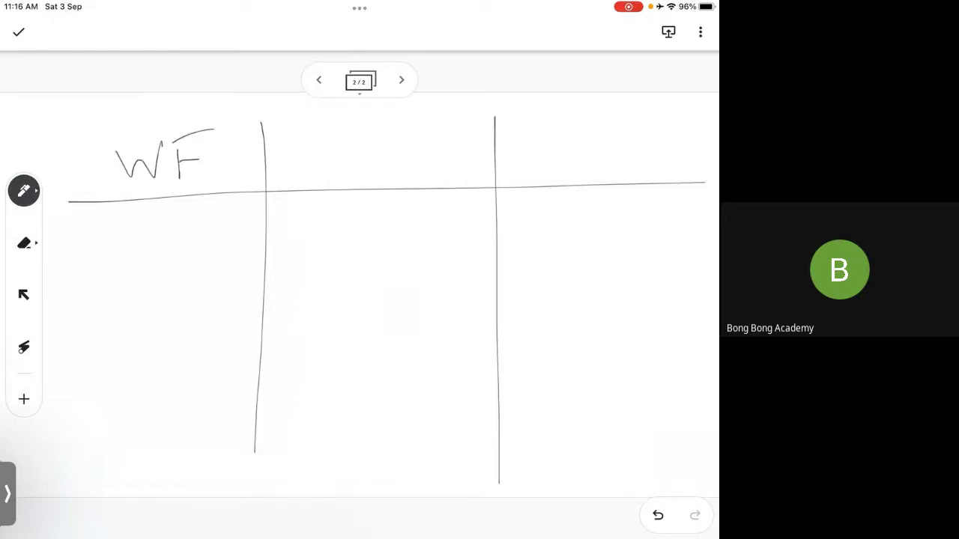
{"action": "left_click_drag", "start_coordinate": [334, 143], "coordinate": [334, 173]}
{"action": "mouse_move", "coordinate": [328, 138]}
{"action": "left_mouse_down"}
{"action": "mouse_move", "coordinate": [335, 152]}
{"action": "mouse_move", "coordinate": [379, 165]}
{"action": "left_mouse_up"}
{"action": "mouse_move", "coordinate": [372, 135]}
{"action": "left_mouse_down"}
{"action": "mouse_move", "coordinate": [397, 132]}
{"action": "mouse_move", "coordinate": [380, 169]}
{"action": "left_mouse_up"}
{"action": "left_click_drag", "start_coordinate": [566, 126], "coordinate": [566, 166]}
{"action": "left_click_drag", "start_coordinate": [559, 120], "coordinate": [594, 114]}
{"action": "left_click_drag", "start_coordinate": [568, 148], "coordinate": [578, 145]}
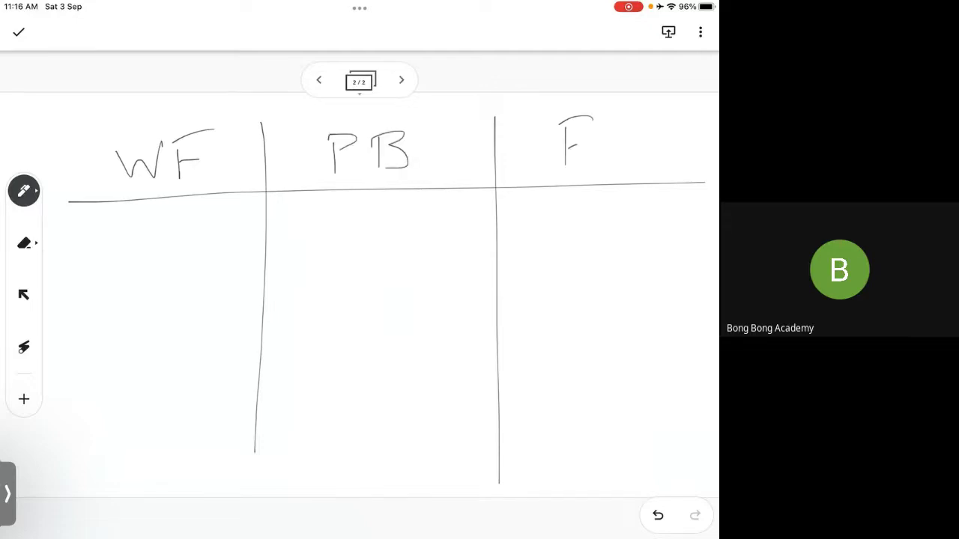
{"action": "mouse_move", "coordinate": [601, 113]}
{"action": "left_mouse_down"}
{"action": "mouse_move", "coordinate": [603, 155]}
{"action": "mouse_move", "coordinate": [619, 131]}
{"action": "mouse_move", "coordinate": [664, 114]}
{"action": "left_mouse_up"}
{"action": "left_click_drag", "start_coordinate": [687, 126], "coordinate": [671, 156]}
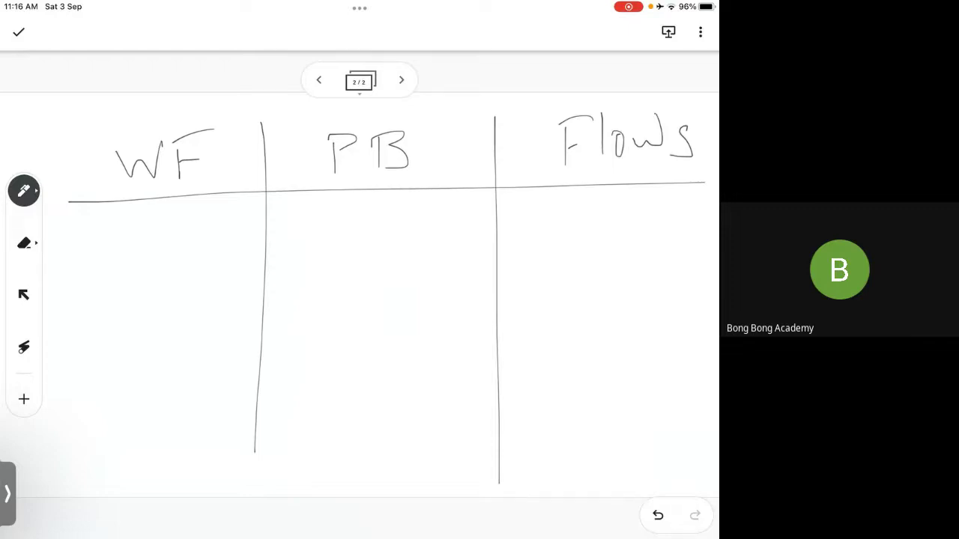
Handwrite "After Save" as the first entry of the WF column
{"action": "mouse_move", "coordinate": [73, 271]}
{"action": "left_mouse_down"}
{"action": "mouse_move", "coordinate": [84, 233]}
{"action": "mouse_move", "coordinate": [108, 304]}
{"action": "left_mouse_up"}
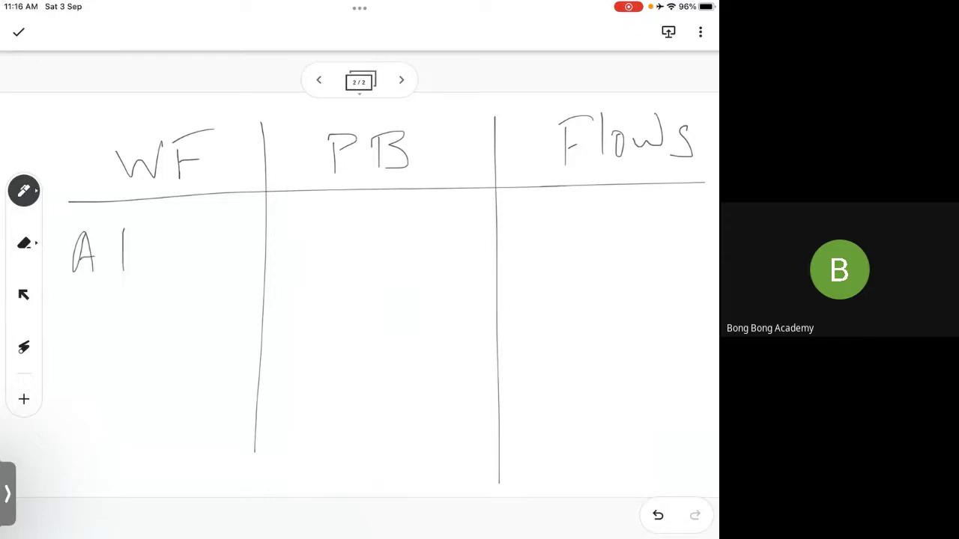
{"action": "left_click_drag", "start_coordinate": [103, 234], "coordinate": [105, 307]}
{"action": "left_click_drag", "start_coordinate": [112, 258], "coordinate": [125, 253]}
{"action": "mouse_move", "coordinate": [133, 262]}
{"action": "left_mouse_down"}
{"action": "mouse_move", "coordinate": [143, 269]}
{"action": "mouse_move", "coordinate": [156, 255]}
{"action": "left_mouse_up"}
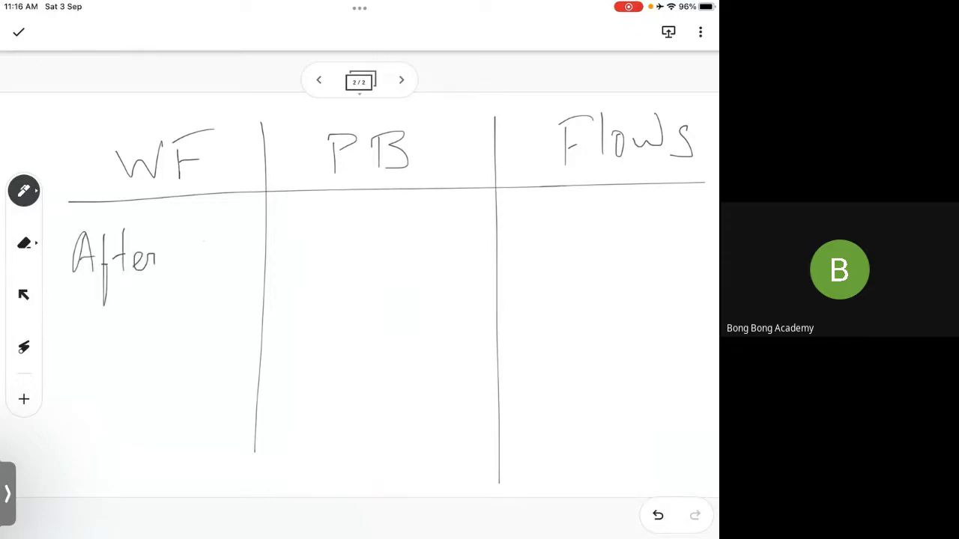
{"action": "mouse_move", "coordinate": [204, 232]}
{"action": "left_mouse_down"}
{"action": "mouse_move", "coordinate": [178, 270]}
{"action": "mouse_move", "coordinate": [216, 265]}
{"action": "left_mouse_up"}
{"action": "mouse_move", "coordinate": [219, 247]}
{"action": "left_mouse_down"}
{"action": "mouse_move", "coordinate": [229, 269]}
{"action": "mouse_move", "coordinate": [238, 243]}
{"action": "left_mouse_up"}
{"action": "mouse_move", "coordinate": [241, 256]}
{"action": "left_mouse_down"}
{"action": "mouse_move", "coordinate": [247, 248]}
{"action": "mouse_move", "coordinate": [253, 265]}
{"action": "left_mouse_up"}
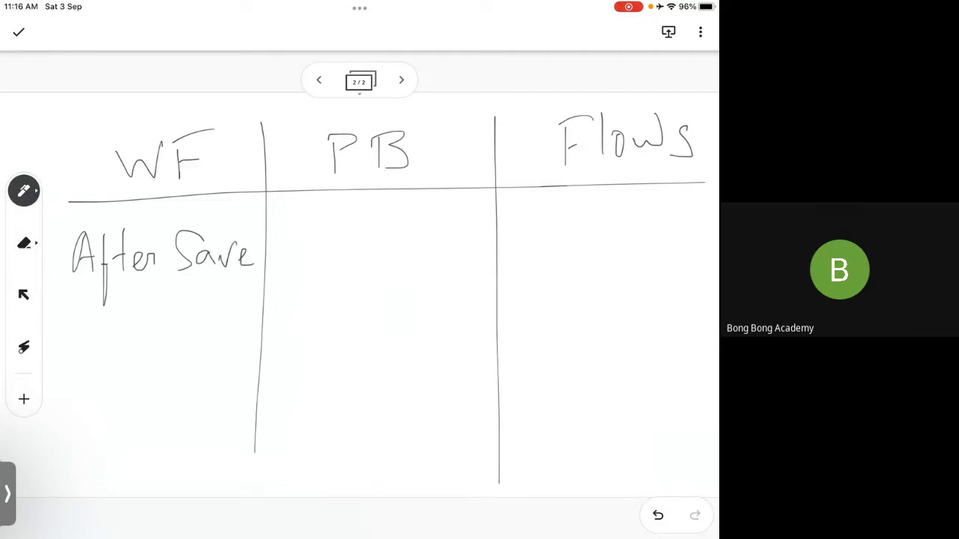
Handwrite "After Save" as the first entry of the PB column
{"action": "mouse_move", "coordinate": [299, 222]}
{"action": "left_mouse_down"}
{"action": "mouse_move", "coordinate": [285, 267]}
{"action": "mouse_move", "coordinate": [310, 265]}
{"action": "left_mouse_up"}
{"action": "left_click_drag", "start_coordinate": [292, 256], "coordinate": [310, 253]}
{"action": "left_click_drag", "start_coordinate": [324, 217], "coordinate": [319, 299]}
{"action": "left_click_drag", "start_coordinate": [316, 256], "coordinate": [333, 253]}
{"action": "mouse_move", "coordinate": [343, 218]}
{"action": "left_mouse_down"}
{"action": "mouse_move", "coordinate": [342, 261]}
{"action": "mouse_move", "coordinate": [371, 250]}
{"action": "left_mouse_up"}
{"action": "left_click_drag", "start_coordinate": [331, 236], "coordinate": [354, 234]}
{"action": "mouse_move", "coordinate": [415, 219]}
{"action": "left_mouse_down"}
{"action": "mouse_move", "coordinate": [391, 250]}
{"action": "mouse_move", "coordinate": [406, 261]}
{"action": "left_mouse_up"}
{"action": "mouse_move", "coordinate": [413, 255]}
{"action": "left_mouse_down"}
{"action": "mouse_move", "coordinate": [432, 245]}
{"action": "mouse_move", "coordinate": [433, 259]}
{"action": "left_mouse_up"}
{"action": "mouse_move", "coordinate": [437, 242]}
{"action": "left_mouse_down"}
{"action": "mouse_move", "coordinate": [454, 238]}
{"action": "mouse_move", "coordinate": [481, 260]}
{"action": "left_mouse_up"}
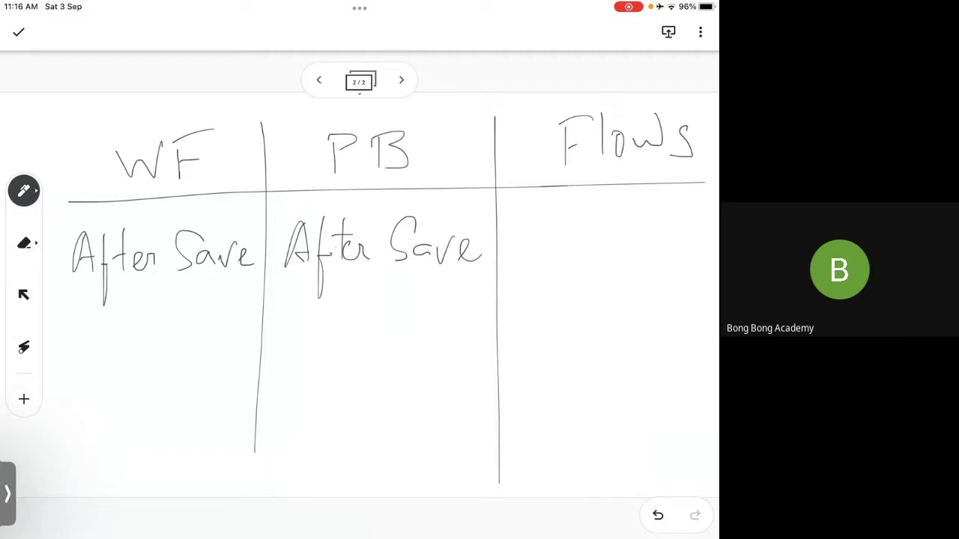
Handwrite "Before or After Save" on two lines in the Flows column
{"action": "mouse_move", "coordinate": [523, 217]}
{"action": "left_mouse_down"}
{"action": "mouse_move", "coordinate": [529, 259]}
{"action": "mouse_move", "coordinate": [569, 270]}
{"action": "mouse_move", "coordinate": [593, 237]}
{"action": "left_mouse_up"}
{"action": "mouse_move", "coordinate": [598, 240]}
{"action": "left_mouse_down"}
{"action": "mouse_move", "coordinate": [606, 236]}
{"action": "mouse_move", "coordinate": [606, 244]}
{"action": "left_mouse_up"}
{"action": "left_click_drag", "start_coordinate": [631, 236], "coordinate": [659, 241]}
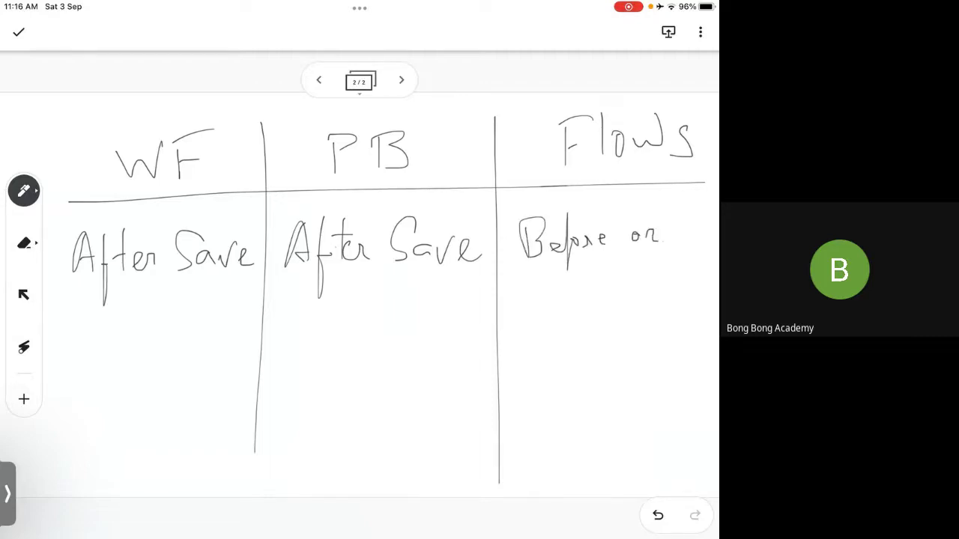
{"action": "mouse_move", "coordinate": [539, 309]}
{"action": "left_mouse_down"}
{"action": "mouse_move", "coordinate": [556, 282]}
{"action": "mouse_move", "coordinate": [562, 309]}
{"action": "left_mouse_up"}
{"action": "mouse_move", "coordinate": [546, 296]}
{"action": "left_mouse_down"}
{"action": "mouse_move", "coordinate": [562, 295]}
{"action": "mouse_move", "coordinate": [571, 331]}
{"action": "left_mouse_up"}
{"action": "mouse_move", "coordinate": [574, 286]}
{"action": "left_mouse_down"}
{"action": "mouse_move", "coordinate": [592, 281]}
{"action": "mouse_move", "coordinate": [589, 295]}
{"action": "left_mouse_up"}
{"action": "left_click_drag", "start_coordinate": [587, 288], "coordinate": [626, 290]}
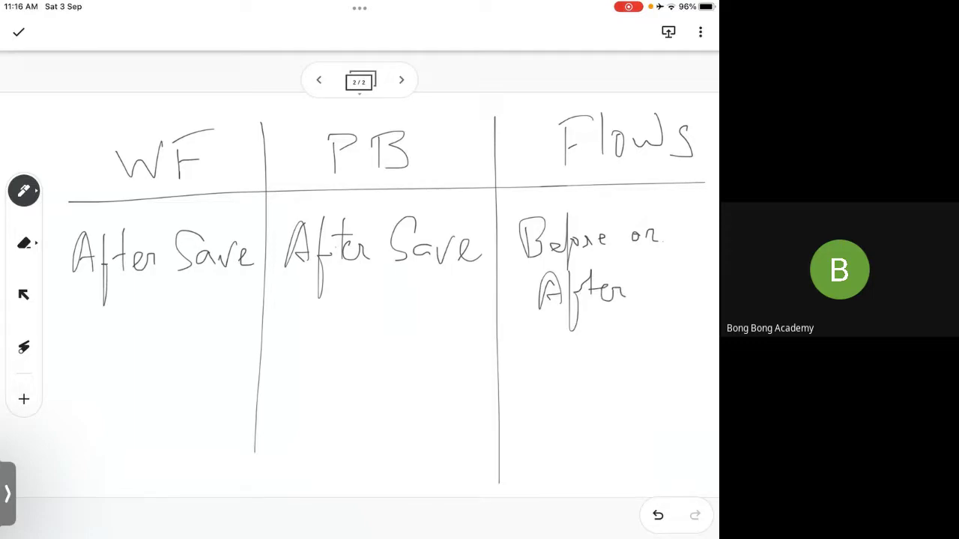
{"action": "mouse_move", "coordinate": [667, 263]}
{"action": "left_mouse_down"}
{"action": "mouse_move", "coordinate": [649, 268]}
{"action": "mouse_move", "coordinate": [643, 298]}
{"action": "left_mouse_up"}
{"action": "mouse_move", "coordinate": [678, 282]}
{"action": "left_mouse_down"}
{"action": "mouse_move", "coordinate": [668, 284]}
{"action": "mouse_move", "coordinate": [682, 292]}
{"action": "left_mouse_up"}
{"action": "left_click_drag", "start_coordinate": [685, 278], "coordinate": [718, 292]}
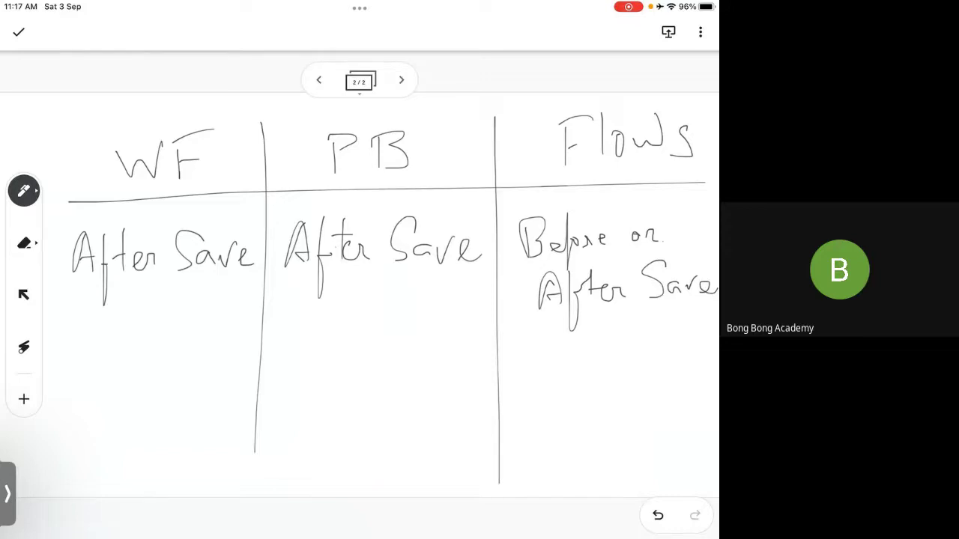
Handwrite "Create task" and "Email" on separate lines below After Save in the WF column
{"action": "mouse_move", "coordinate": [85, 352]}
{"action": "left_mouse_down"}
{"action": "mouse_move", "coordinate": [82, 385]}
{"action": "mouse_move", "coordinate": [106, 369]}
{"action": "mouse_move", "coordinate": [134, 379]}
{"action": "left_mouse_up"}
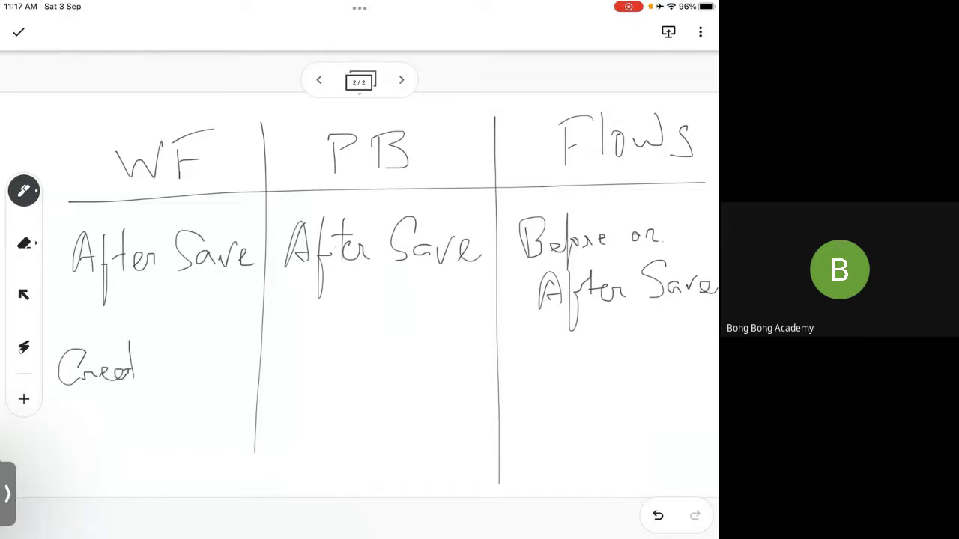
{"action": "mouse_move", "coordinate": [162, 343]}
{"action": "left_mouse_down"}
{"action": "mouse_move", "coordinate": [183, 373]}
{"action": "mouse_move", "coordinate": [209, 352]}
{"action": "mouse_move", "coordinate": [228, 382]}
{"action": "left_mouse_up"}
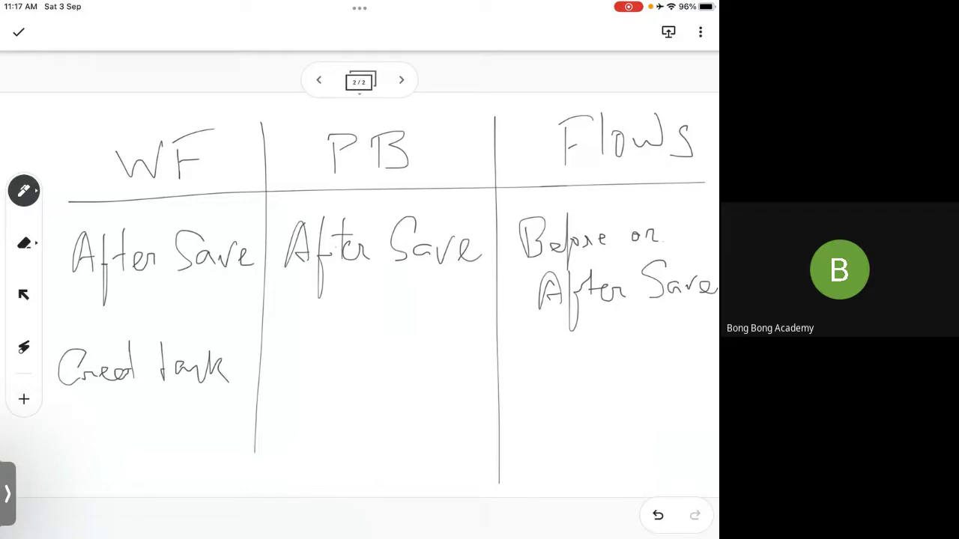
{"action": "mouse_move", "coordinate": [142, 358]}
{"action": "left_mouse_down"}
{"action": "mouse_move", "coordinate": [139, 378]}
{"action": "mouse_move", "coordinate": [149, 379]}
{"action": "left_mouse_up"}
{"action": "left_click_drag", "start_coordinate": [120, 356], "coordinate": [133, 355]}
{"action": "mouse_move", "coordinate": [76, 398]}
{"action": "left_mouse_down"}
{"action": "mouse_move", "coordinate": [75, 427]}
{"action": "mouse_move", "coordinate": [122, 412]}
{"action": "mouse_move", "coordinate": [136, 421]}
{"action": "left_mouse_up"}
{"action": "left_click_drag", "start_coordinate": [152, 384], "coordinate": [147, 425]}
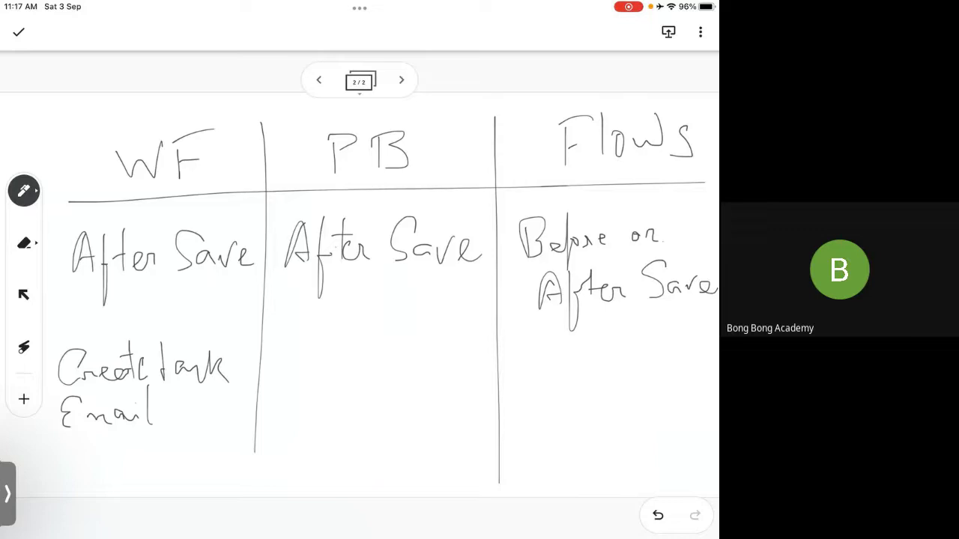
Handwrite "Update a field" below Email in the WF column
{"action": "mouse_move", "coordinate": [63, 440]}
{"action": "left_mouse_down"}
{"action": "mouse_move", "coordinate": [75, 432]}
{"action": "mouse_move", "coordinate": [86, 463]}
{"action": "mouse_move", "coordinate": [91, 451]}
{"action": "left_mouse_up"}
{"action": "mouse_move", "coordinate": [110, 430]}
{"action": "left_mouse_down"}
{"action": "mouse_move", "coordinate": [102, 450]}
{"action": "mouse_move", "coordinate": [155, 448]}
{"action": "left_mouse_up"}
{"action": "left_click_drag", "start_coordinate": [187, 419], "coordinate": [180, 475]}
{"action": "left_click_drag", "start_coordinate": [177, 443], "coordinate": [205, 448]}
{"action": "mouse_move", "coordinate": [213, 416]}
{"action": "left_mouse_down"}
{"action": "mouse_move", "coordinate": [210, 459]}
{"action": "mouse_move", "coordinate": [225, 412]}
{"action": "left_mouse_up"}
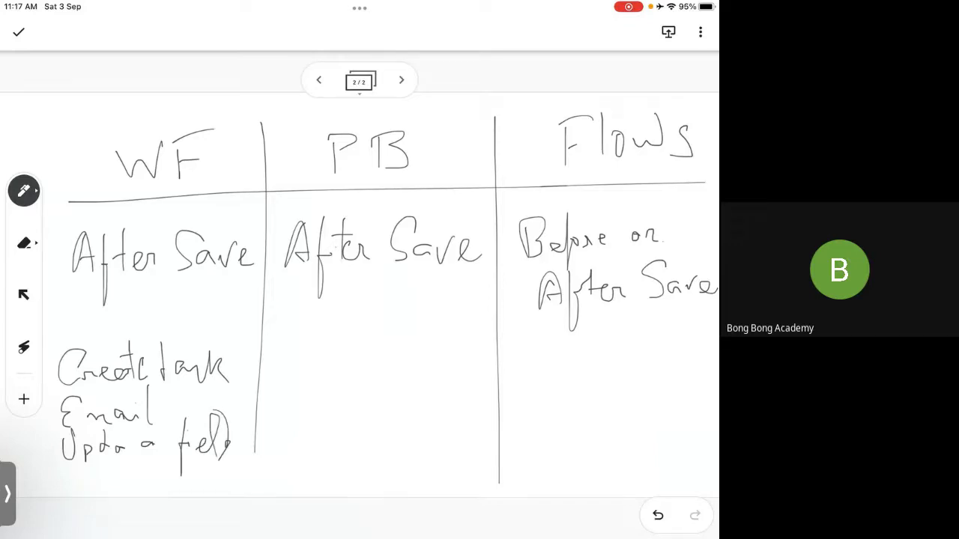
Draw a check mark beside the WF heading and handwrite "Outbound Message" at the end of the WF column
{"action": "mouse_move", "coordinate": [47, 129]}
{"action": "left_mouse_down"}
{"action": "mouse_move", "coordinate": [75, 137]}
{"action": "mouse_move", "coordinate": [102, 93]}
{"action": "mouse_move", "coordinate": [120, 109]}
{"action": "left_mouse_up"}
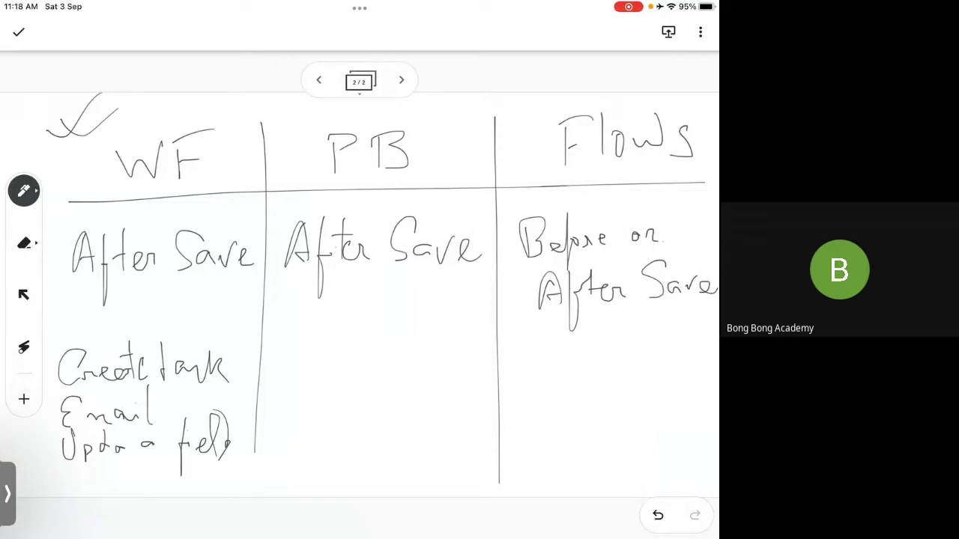
{"action": "left_click_drag", "start_coordinate": [84, 472], "coordinate": [110, 487]}
{"action": "mouse_move", "coordinate": [112, 464]}
{"action": "left_mouse_down"}
{"action": "mouse_move", "coordinate": [116, 489]}
{"action": "mouse_move", "coordinate": [153, 477]}
{"action": "mouse_move", "coordinate": [199, 485]}
{"action": "left_mouse_up"}
{"action": "mouse_move", "coordinate": [203, 486]}
{"action": "left_mouse_down"}
{"action": "mouse_move", "coordinate": [216, 470]}
{"action": "mouse_move", "coordinate": [229, 482]}
{"action": "mouse_move", "coordinate": [241, 472]}
{"action": "mouse_move", "coordinate": [243, 492]}
{"action": "left_mouse_up"}
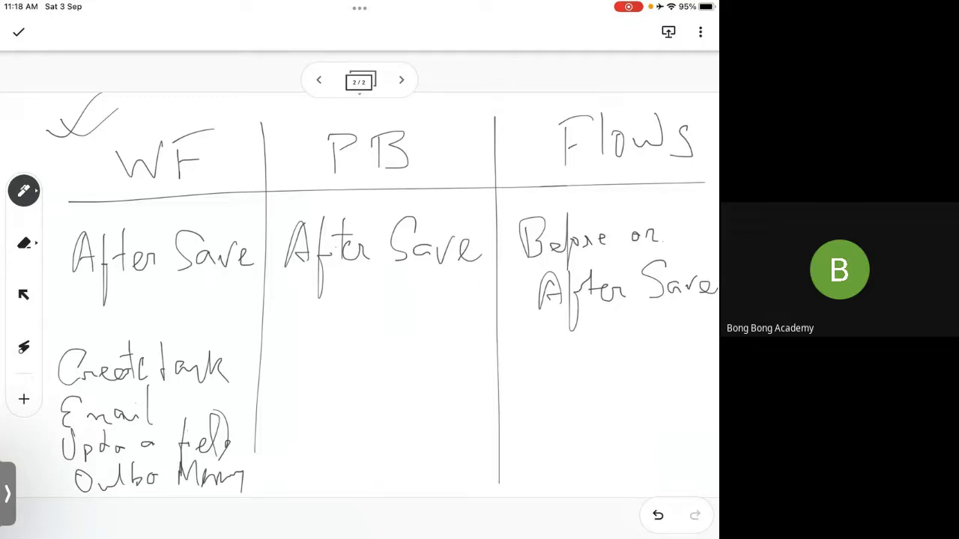
Strike through the outbound message entry and mark the task, email and field update entries with ticks
{"action": "left_click_drag", "start_coordinate": [58, 480], "coordinate": [243, 478]}
{"action": "left_click_drag", "start_coordinate": [63, 380], "coordinate": [69, 439]}
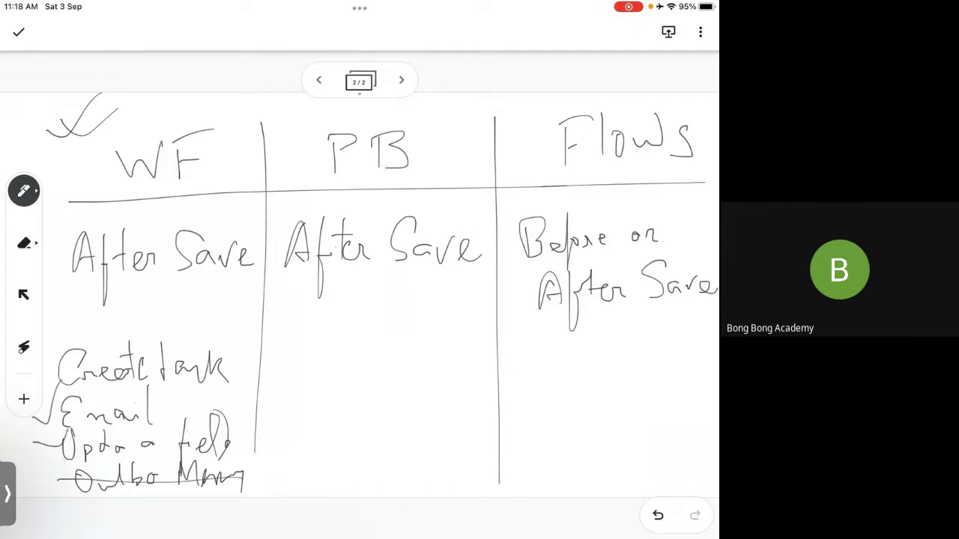
{"action": "left_click_drag", "start_coordinate": [51, 355], "coordinate": [89, 326]}
Handwrite "Create a Record" and "Update a Record" below After Save in the PB column
{"action": "mouse_move", "coordinate": [307, 294]}
{"action": "left_mouse_down"}
{"action": "mouse_move", "coordinate": [296, 326]}
{"action": "mouse_move", "coordinate": [364, 318]}
{"action": "left_mouse_up"}
{"action": "left_click_drag", "start_coordinate": [359, 308], "coordinate": [384, 321]}
{"action": "mouse_move", "coordinate": [412, 310]}
{"action": "left_mouse_down"}
{"action": "mouse_move", "coordinate": [404, 320]}
{"action": "mouse_move", "coordinate": [431, 312]}
{"action": "mouse_move", "coordinate": [446, 334]}
{"action": "left_mouse_up"}
{"action": "mouse_move", "coordinate": [445, 294]}
{"action": "left_mouse_down"}
{"action": "mouse_move", "coordinate": [465, 322]}
{"action": "mouse_move", "coordinate": [479, 324]}
{"action": "mouse_move", "coordinate": [491, 303]}
{"action": "left_mouse_up"}
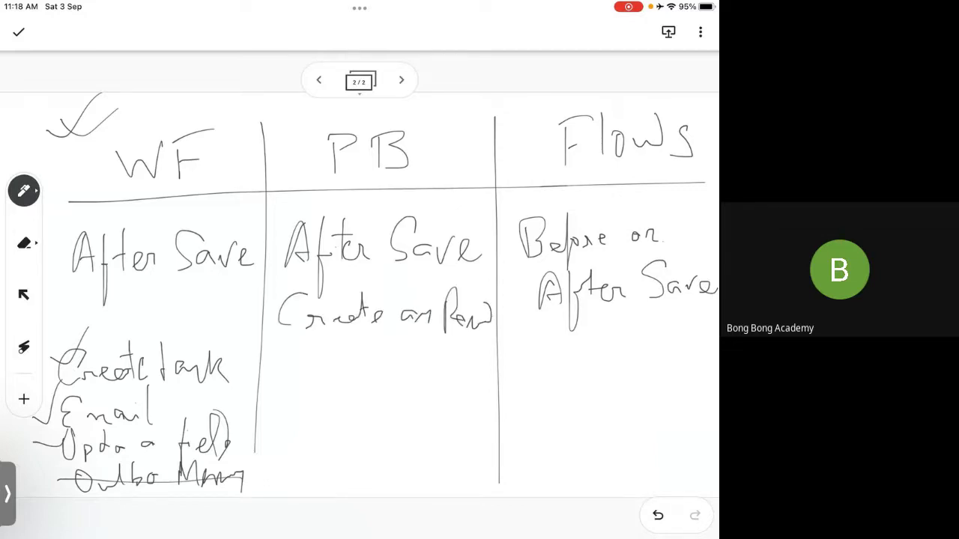
{"action": "mouse_move", "coordinate": [278, 360]}
{"action": "left_mouse_down"}
{"action": "mouse_move", "coordinate": [290, 379]}
{"action": "mouse_move", "coordinate": [309, 347]}
{"action": "mouse_move", "coordinate": [316, 412]}
{"action": "left_mouse_up"}
{"action": "left_click_drag", "start_coordinate": [317, 375], "coordinate": [343, 376]}
{"action": "mouse_move", "coordinate": [349, 348]}
{"action": "left_mouse_down"}
{"action": "mouse_move", "coordinate": [389, 373]}
{"action": "mouse_move", "coordinate": [413, 367]}
{"action": "mouse_move", "coordinate": [432, 382]}
{"action": "mouse_move", "coordinate": [448, 380]}
{"action": "left_mouse_up"}
{"action": "left_click_drag", "start_coordinate": [453, 374], "coordinate": [470, 379]}
Draw three stacked check marks below the record update entry in the PB column
{"action": "mouse_move", "coordinate": [346, 417]}
{"action": "left_mouse_down"}
{"action": "mouse_move", "coordinate": [354, 423]}
{"action": "mouse_move", "coordinate": [388, 405]}
{"action": "left_mouse_up"}
{"action": "mouse_move", "coordinate": [347, 442]}
{"action": "left_mouse_down"}
{"action": "mouse_move", "coordinate": [359, 450]}
{"action": "mouse_move", "coordinate": [386, 435]}
{"action": "left_mouse_up"}
{"action": "left_click_drag", "start_coordinate": [346, 468], "coordinate": [383, 460]}
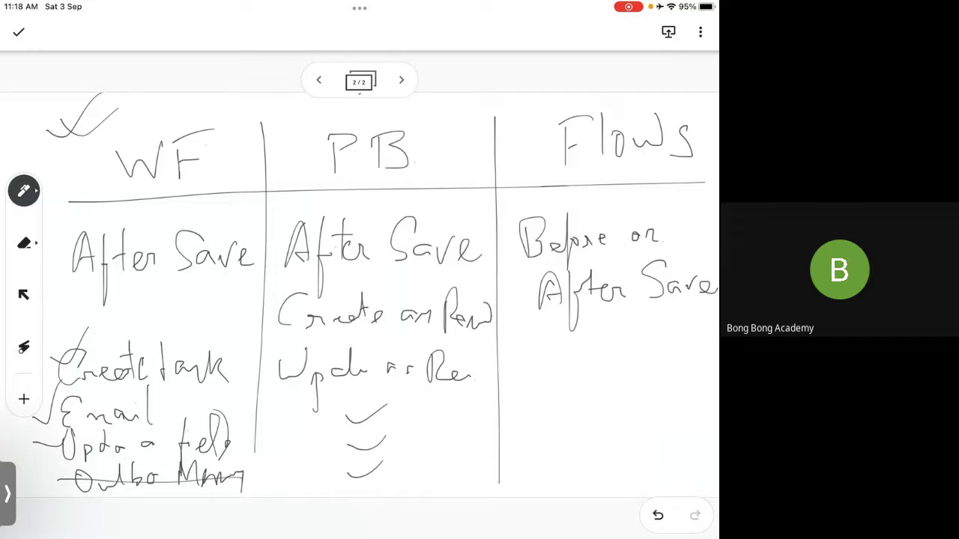
Draw small ticks by the WF and PB headings and a large double check mark in the Flows column
{"action": "left_click_drag", "start_coordinate": [125, 123], "coordinate": [157, 118]}
{"action": "left_click_drag", "start_coordinate": [426, 129], "coordinate": [452, 124]}
{"action": "left_click_drag", "start_coordinate": [582, 363], "coordinate": [670, 326]}
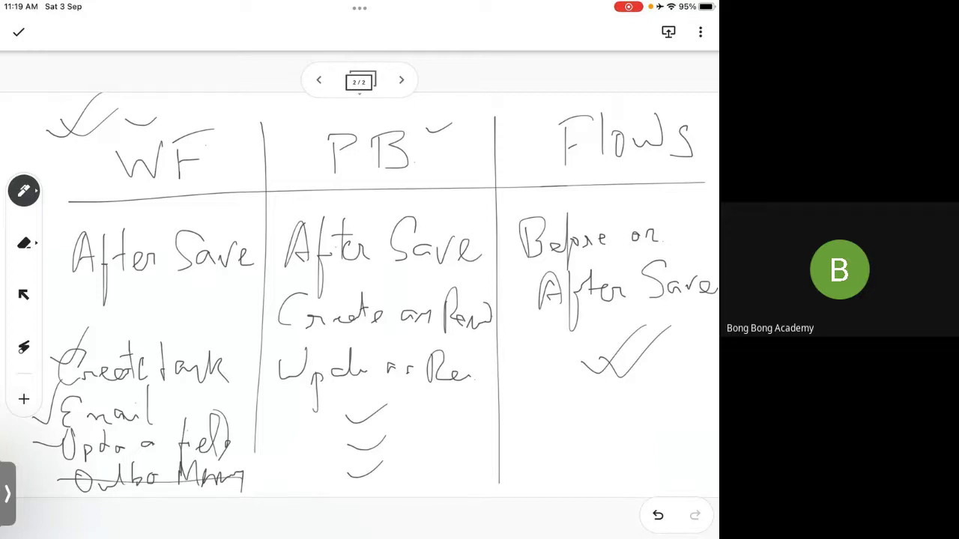
Handwrite "Schedule" below the check mark in the Flows column and add a stroke beneath it
{"action": "mouse_move", "coordinate": [553, 391]}
{"action": "left_mouse_down"}
{"action": "mouse_move", "coordinate": [529, 415]}
{"action": "mouse_move", "coordinate": [614, 414]}
{"action": "left_mouse_up"}
{"action": "mouse_move", "coordinate": [619, 384]}
{"action": "left_mouse_down"}
{"action": "mouse_move", "coordinate": [618, 417]}
{"action": "mouse_move", "coordinate": [643, 416]}
{"action": "left_mouse_up"}
{"action": "left_click_drag", "start_coordinate": [646, 408], "coordinate": [653, 413]}
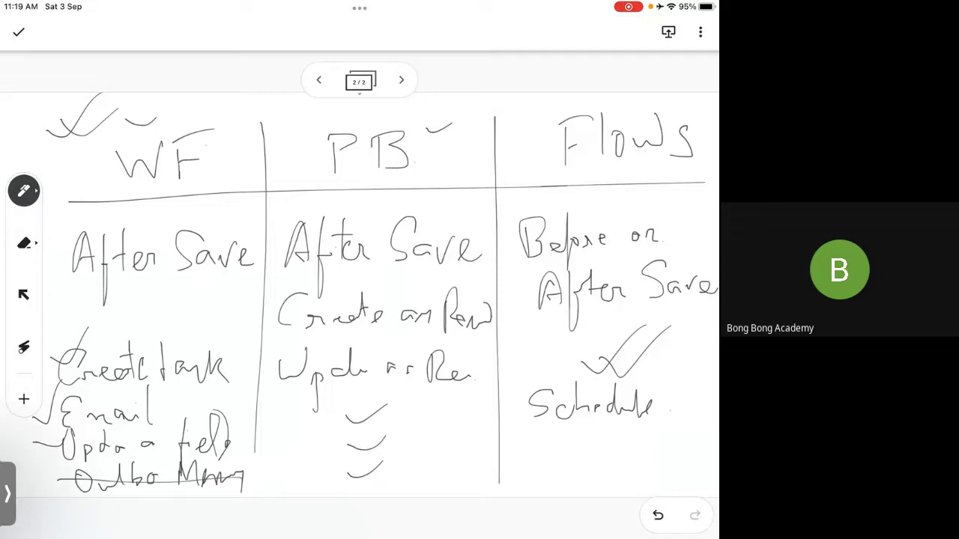
{"action": "left_click_drag", "start_coordinate": [565, 441], "coordinate": [638, 439]}
Switch from the whiteboard to the iPad home screen and browse its app pages
{"action": "key", "text": "super+h"}
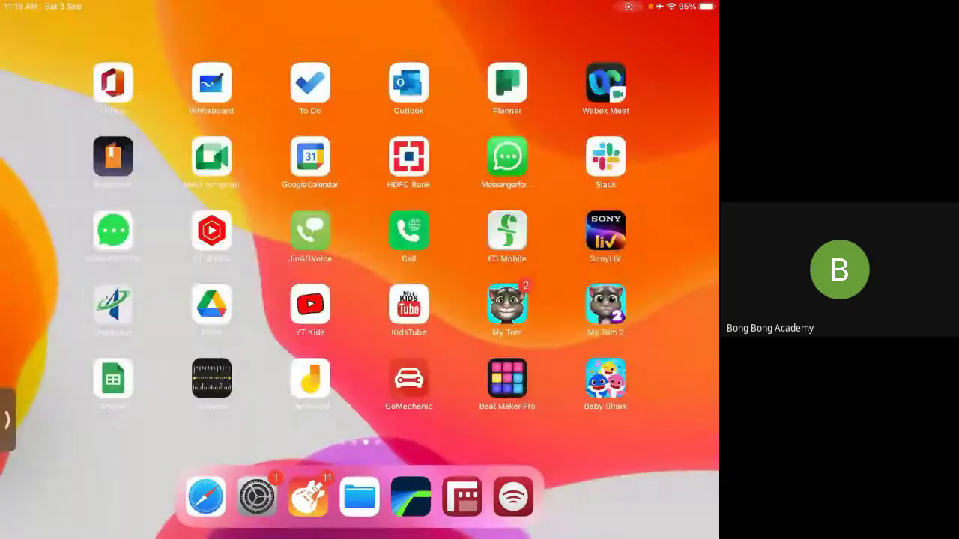
{"action": "scroll", "coordinate": [359, 239], "scroll_direction": "right", "scroll_amount": 5}
{"action": "scroll", "coordinate": [359, 240], "scroll_direction": "left", "scroll_amount": 5}
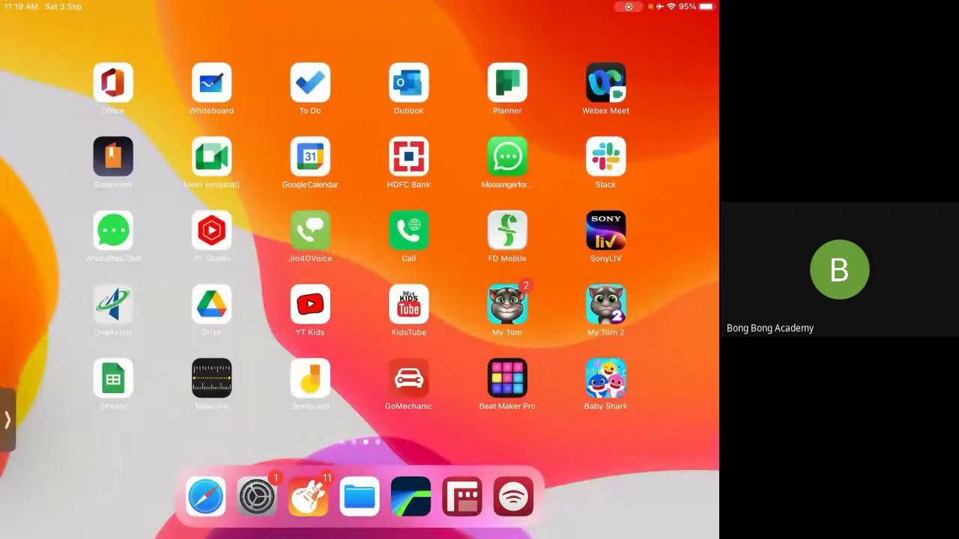
{"action": "scroll", "coordinate": [360, 239], "scroll_direction": "left", "scroll_amount": 5}
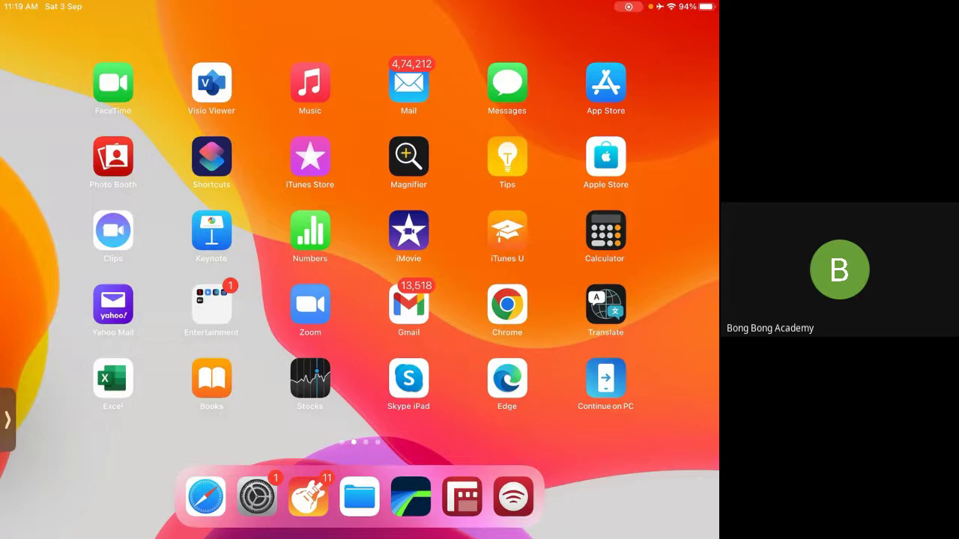
Switch from the iPad home screen back to the Google Meet call and open its additional call options
{"action": "left_click_drag", "start_coordinate": [562, 225], "coordinate": [188, 224]}
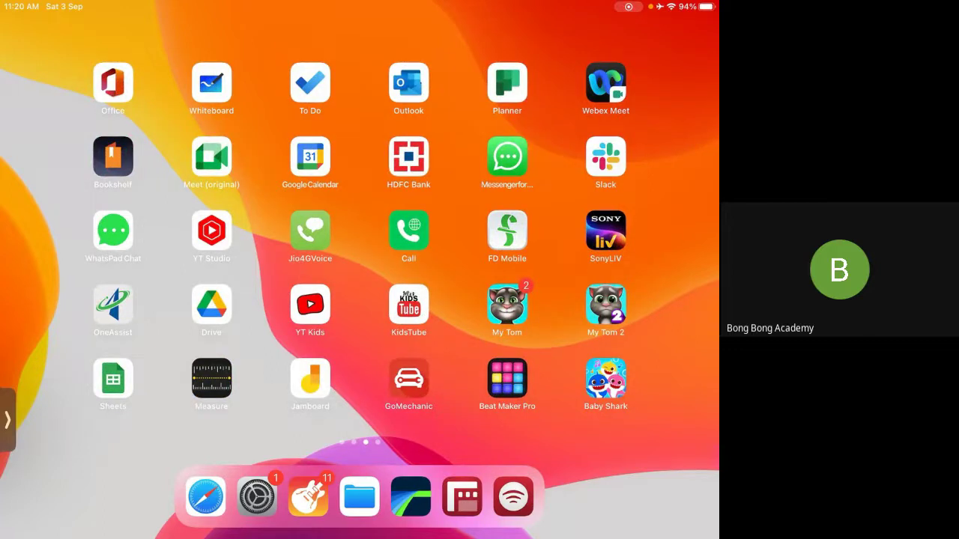
{"action": "left_click_drag", "start_coordinate": [225, 300], "coordinate": [524, 300]}
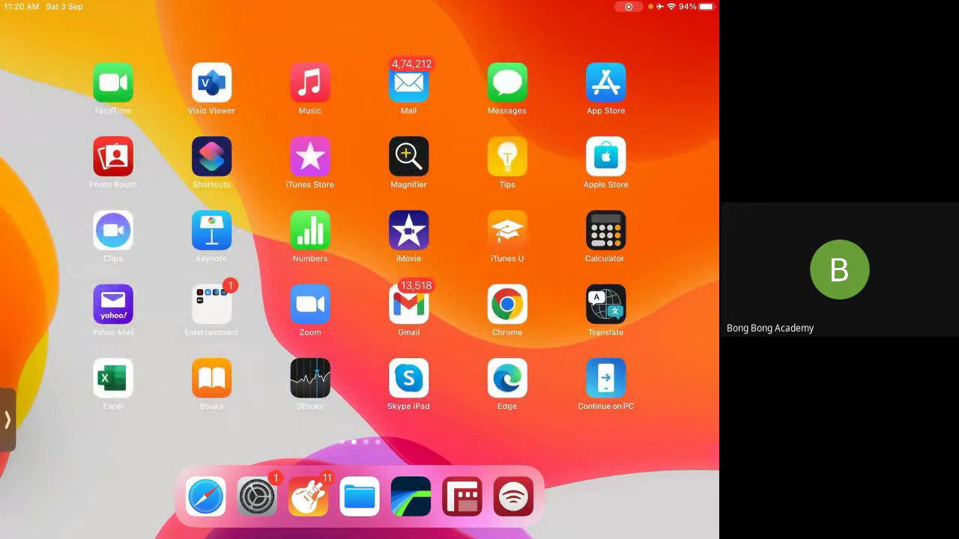
{"action": "left_click", "coordinate": [7, 419]}
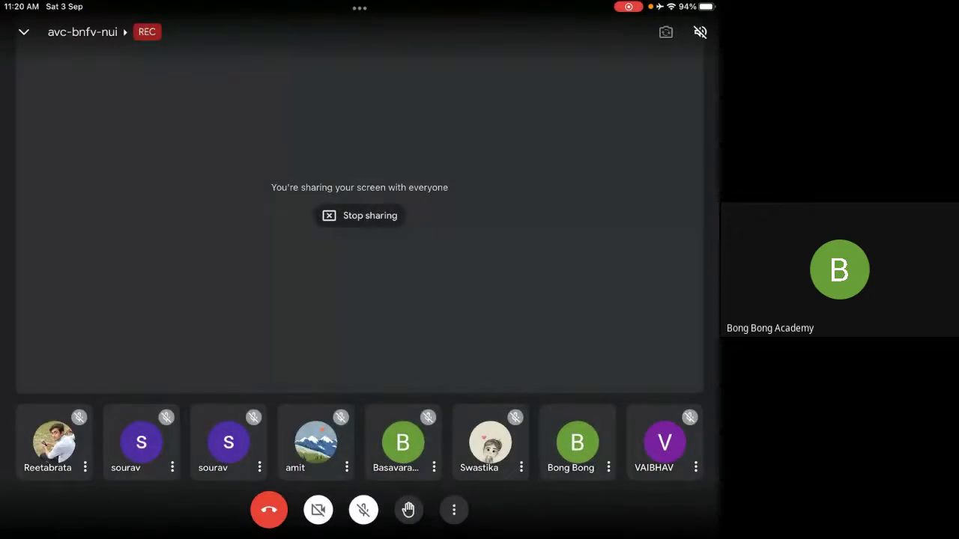
{"action": "left_click", "coordinate": [454, 509]}
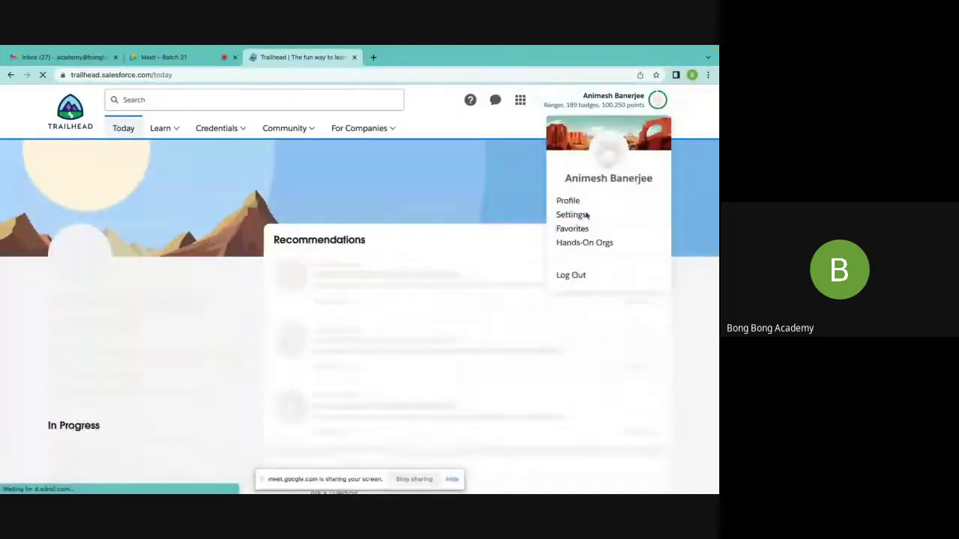
Launch the Batch21 playground from Trailhead's Hands-On Orgs and dismiss the screen-sharing notice and the Einstein Search prompt
{"action": "left_click", "coordinate": [579, 248]}
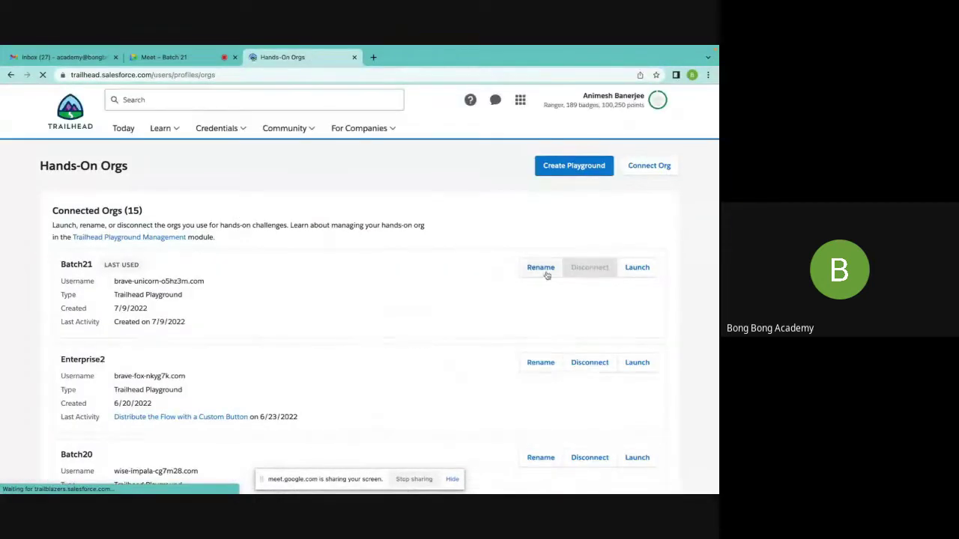
{"action": "left_click", "coordinate": [630, 278]}
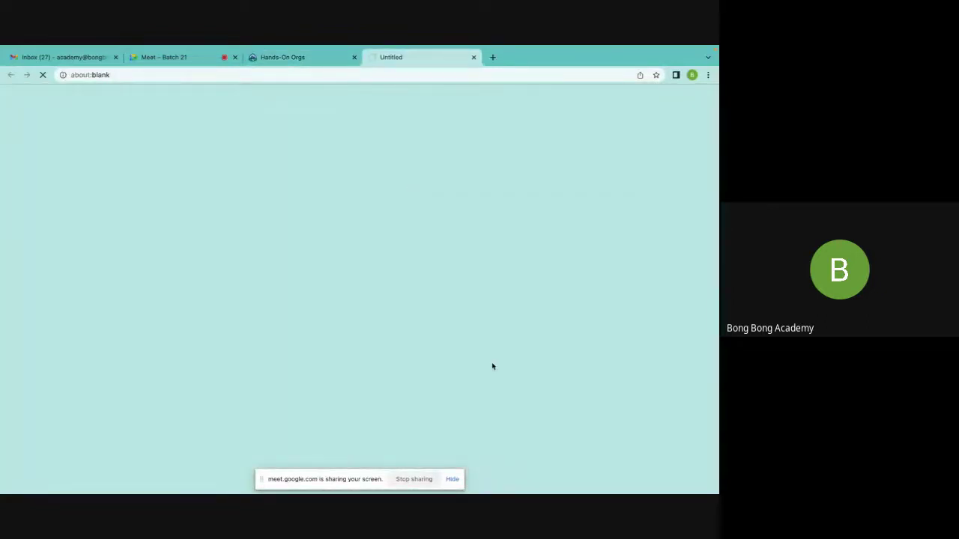
{"action": "left_click", "coordinate": [453, 480]}
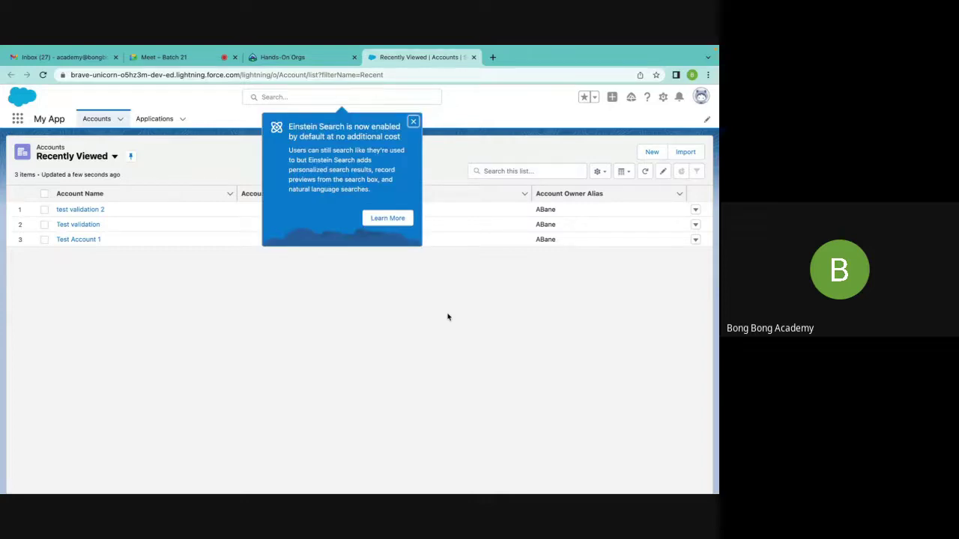
{"action": "left_click", "coordinate": [413, 121]}
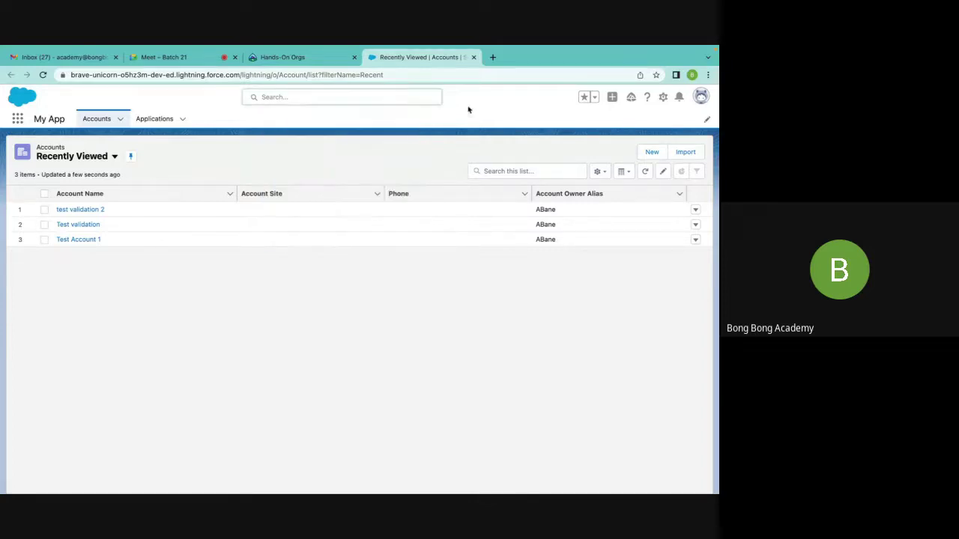
Open Setup for the current app, search its navigation for "process" and dismiss the Prompt & Walkthrough Tips
{"action": "left_click", "coordinate": [663, 97]}
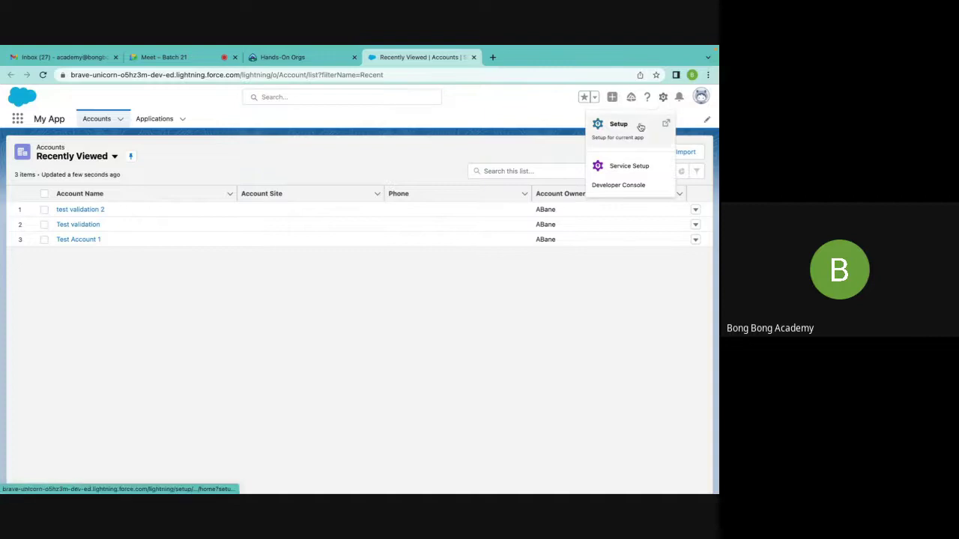
{"action": "left_click", "coordinate": [641, 127]}
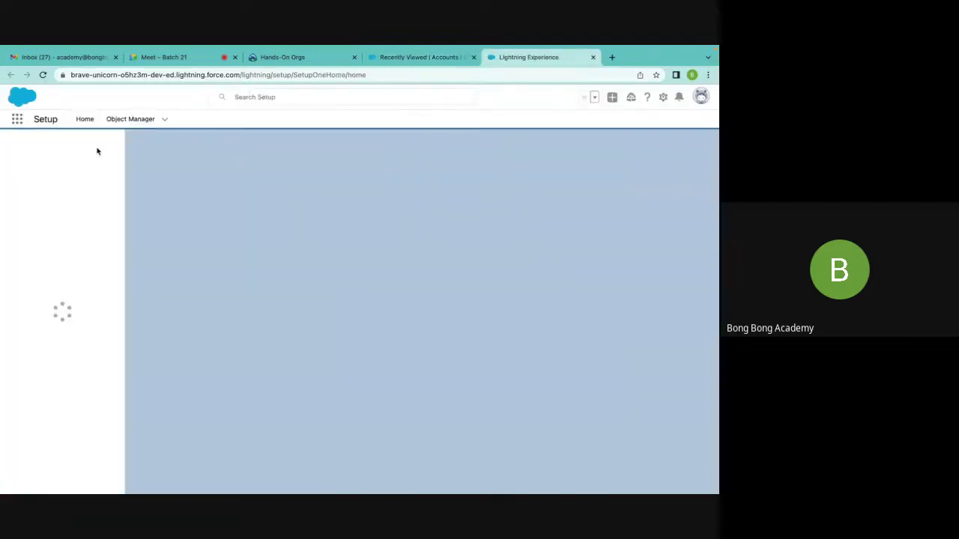
{"action": "left_click", "coordinate": [40, 145]}
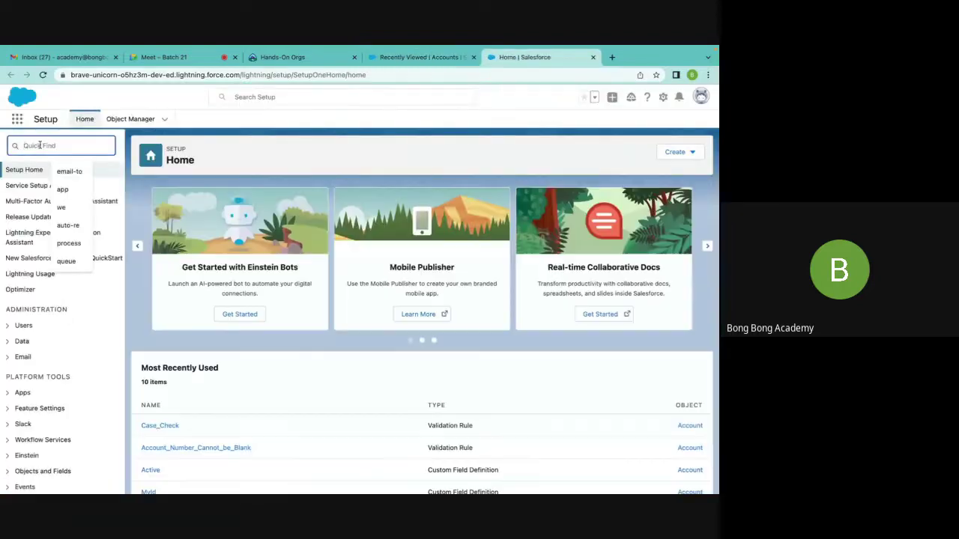
{"action": "type", "text": "process"}
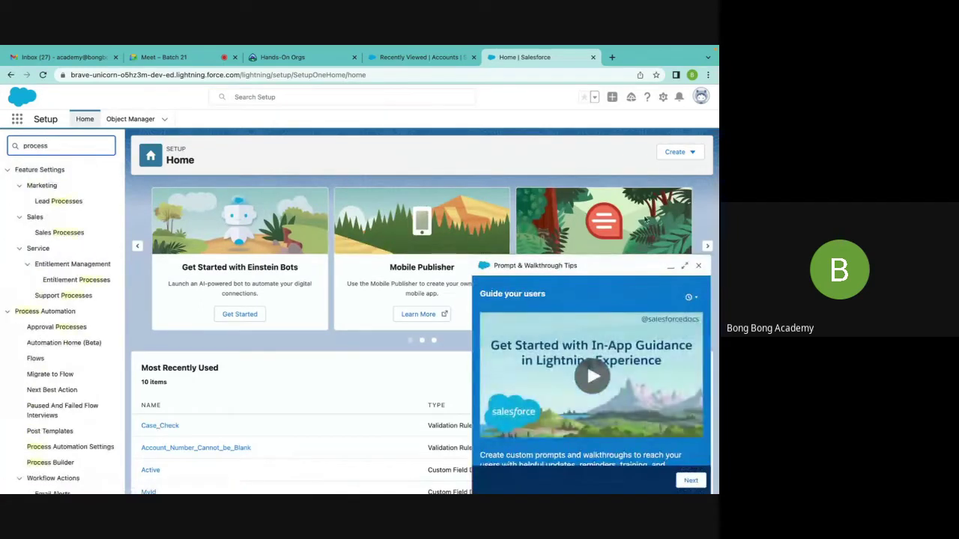
{"action": "left_click", "coordinate": [698, 265]}
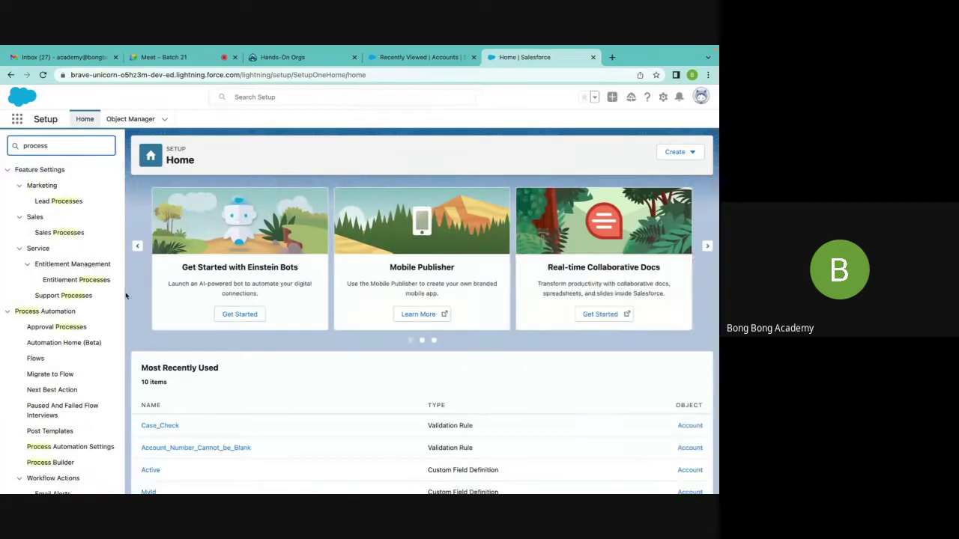
Collapse the Workflow Actions group, open Workflow Rules and continue past the Understanding Workflow introduction
{"action": "scroll", "coordinate": [67, 309], "scroll_direction": "down", "scroll_amount": 3}
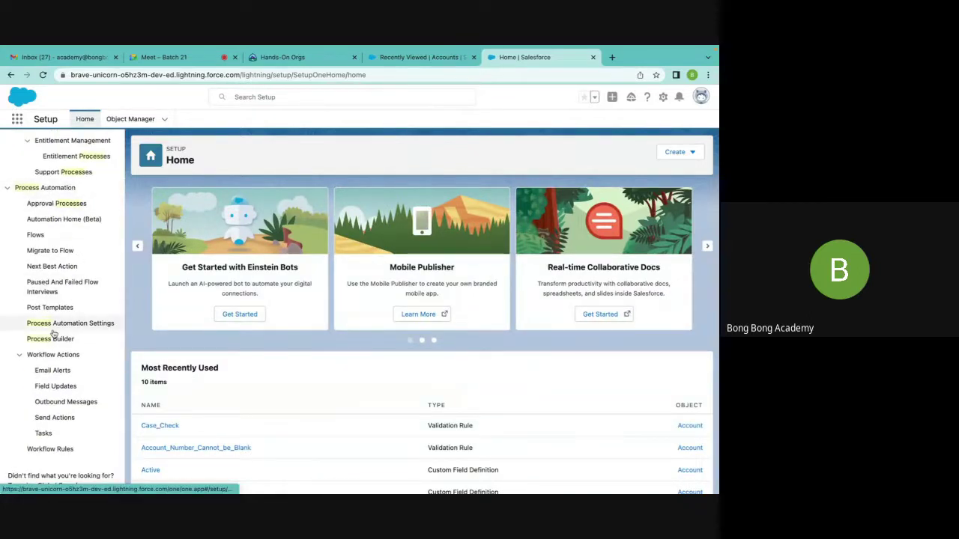
{"action": "left_click", "coordinate": [21, 357]}
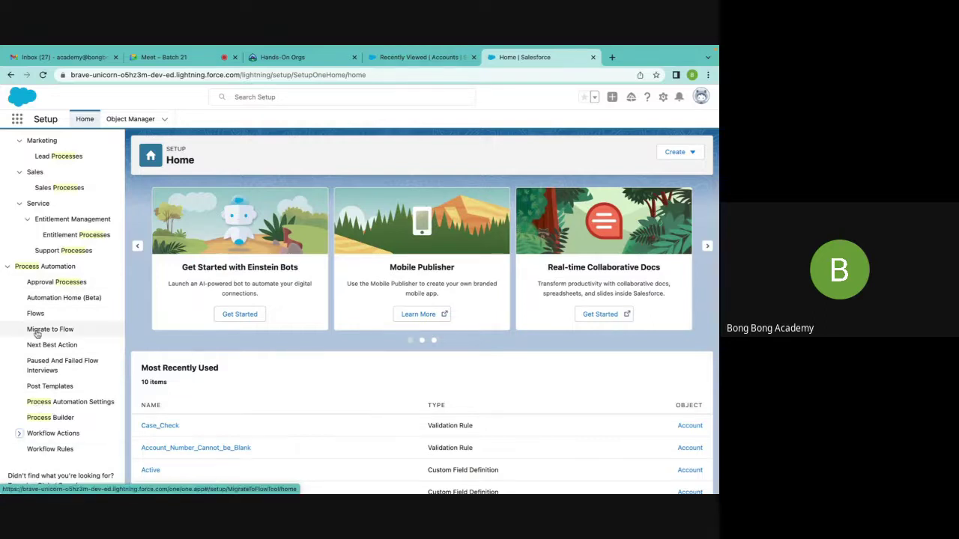
{"action": "left_click", "coordinate": [44, 452]}
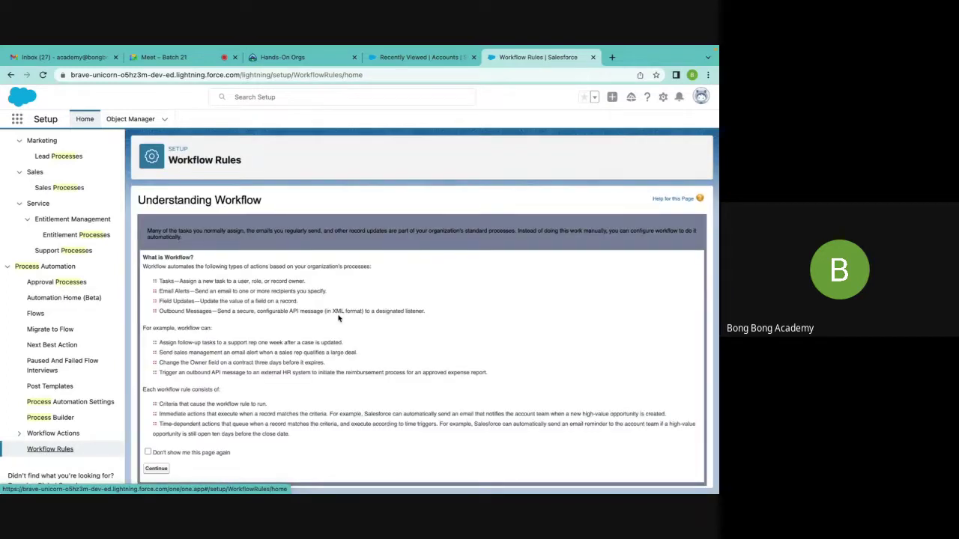
{"action": "scroll", "coordinate": [338, 318], "scroll_direction": "down", "scroll_amount": 1}
{"action": "left_click", "coordinate": [156, 463]}
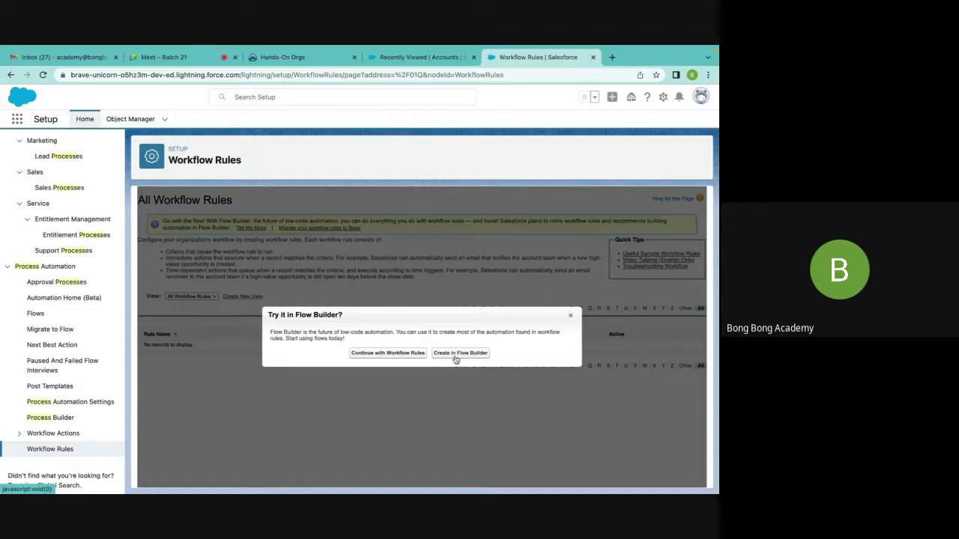
Start a new rule, continuing with Workflow Rules instead of Flow Builder, and choose Account as its object
{"action": "left_click", "coordinate": [393, 355]}
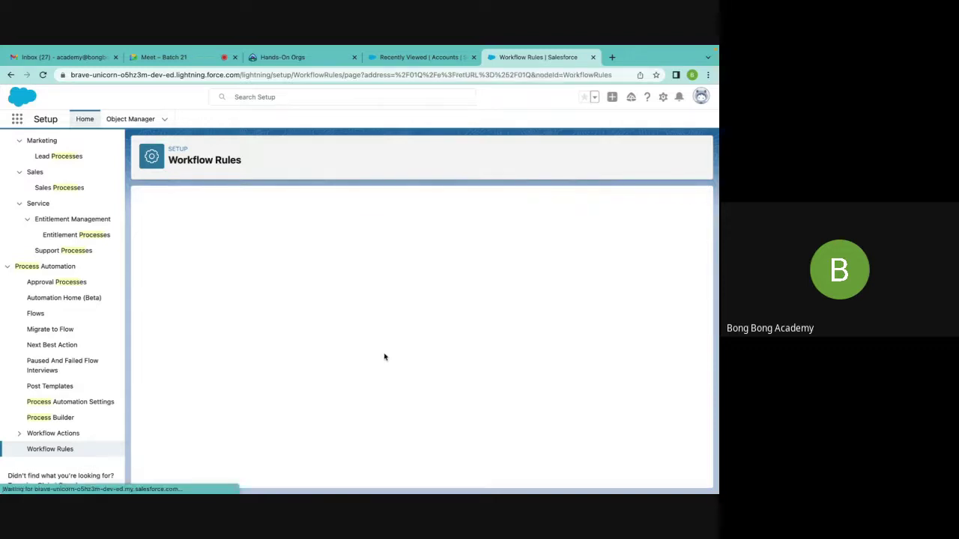
{"action": "left_click", "coordinate": [328, 291]}
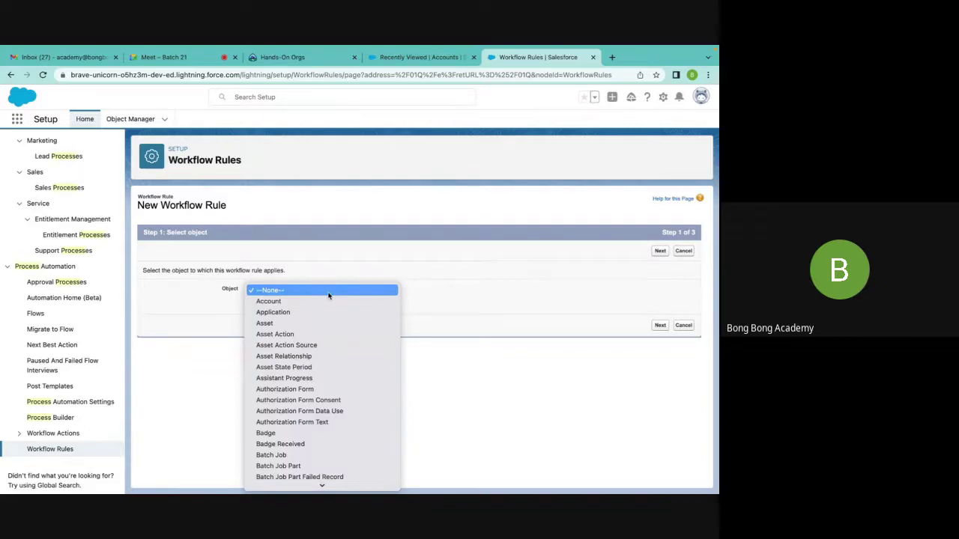
{"action": "left_click", "coordinate": [315, 301]}
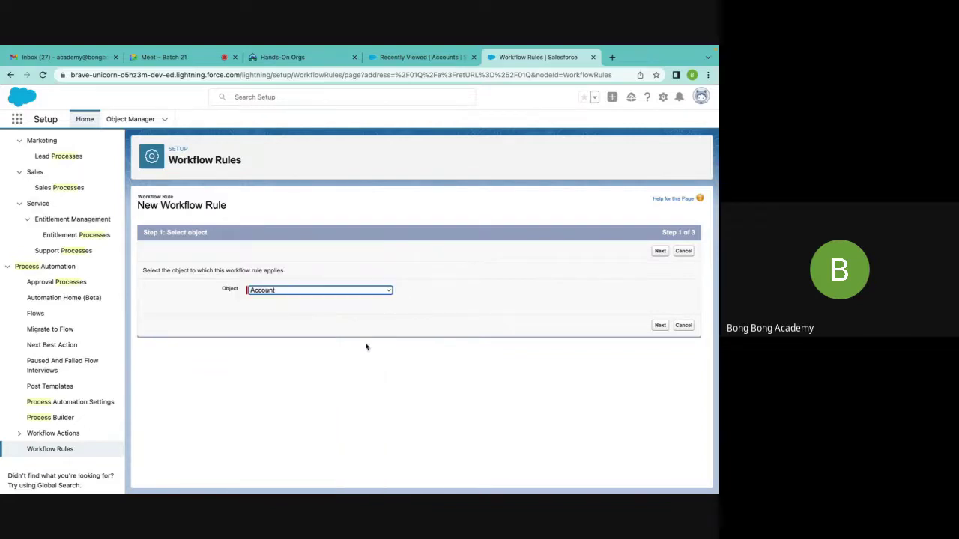
{"action": "left_click", "coordinate": [660, 325]}
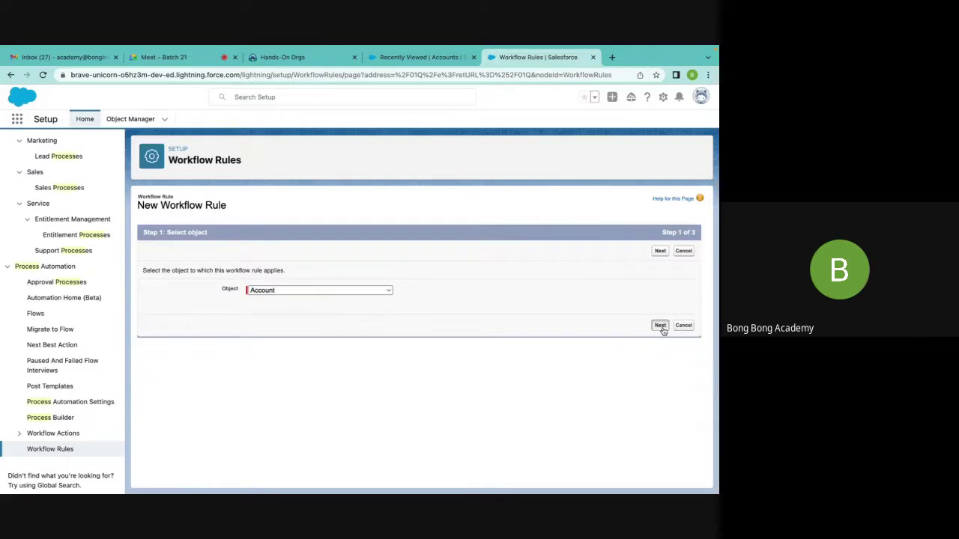
Name the workflow rule "Update Description" and view the help for the "created, and any time it's edited to subsequently meet criteria" option
{"action": "scroll", "coordinate": [488, 270], "scroll_direction": "down", "scroll_amount": 2}
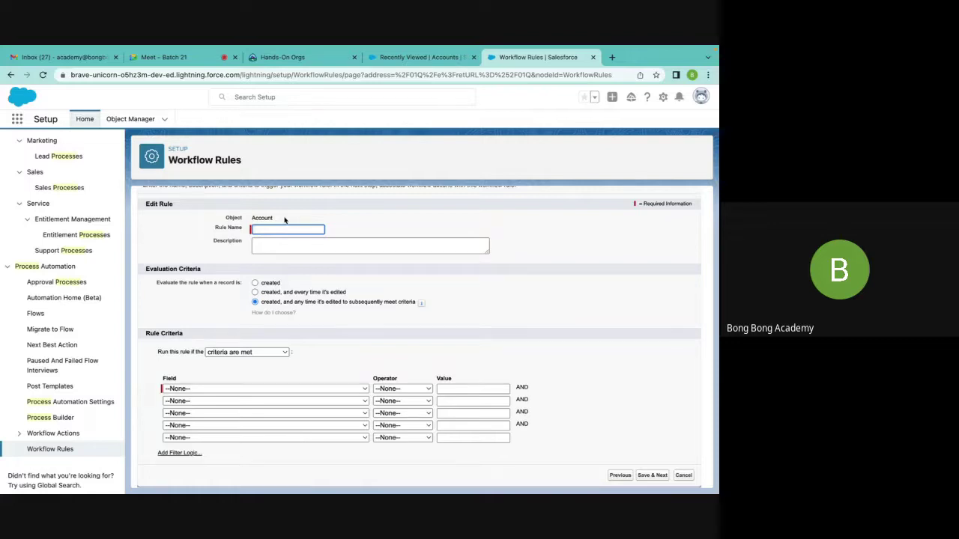
{"action": "type", "text": "U"}
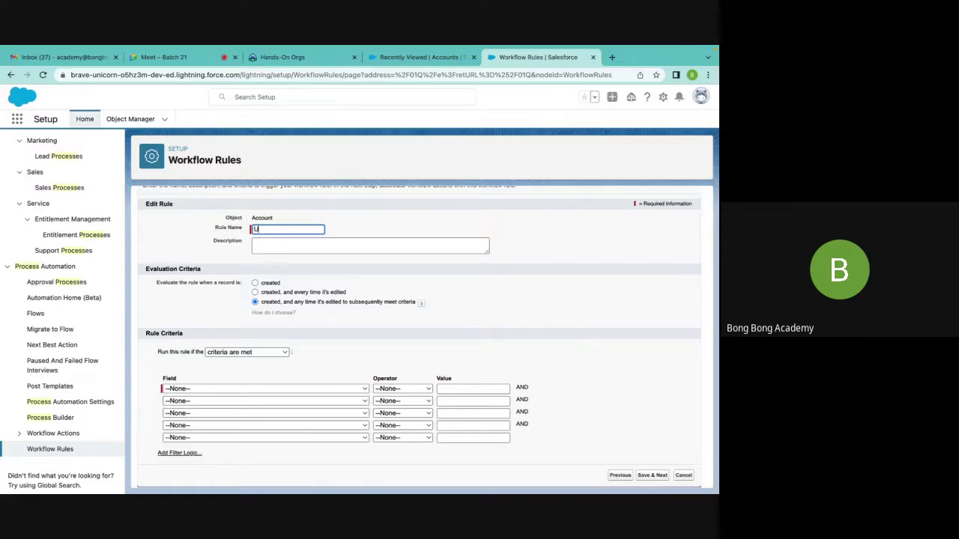
{"action": "type", "text": "pdate Description"}
{"action": "left_click", "coordinate": [334, 279]}
{"action": "scroll", "coordinate": [334, 279], "scroll_direction": "up", "scroll_amount": 1}
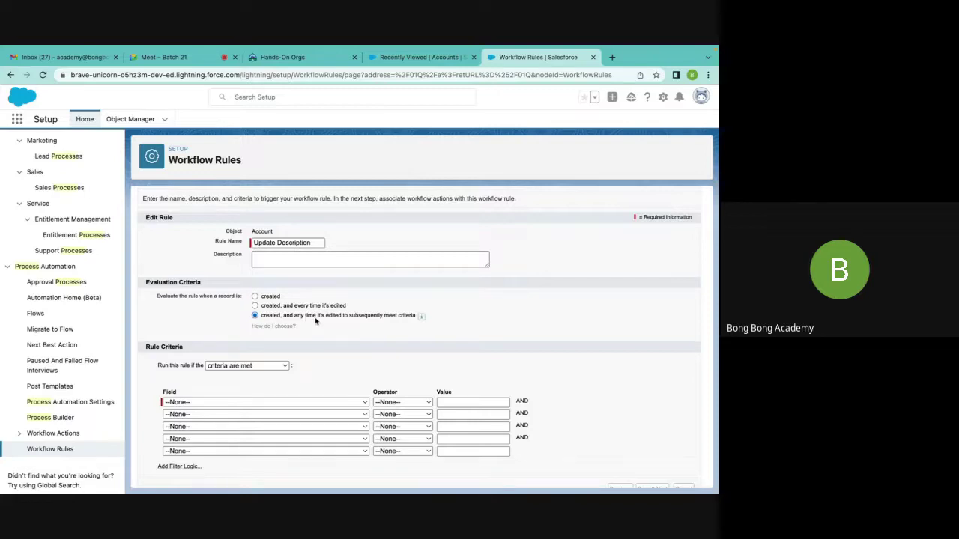
{"action": "mouse_move", "coordinate": [422, 321]}
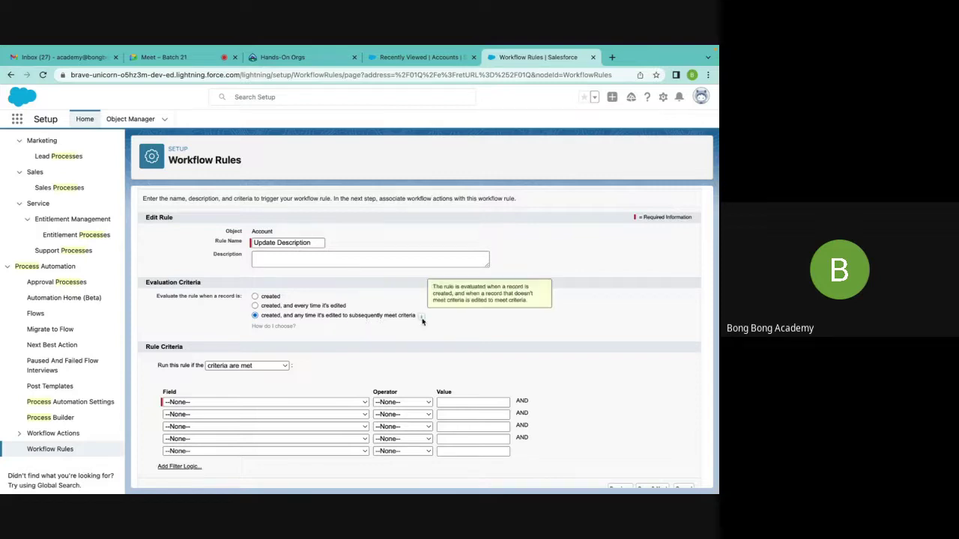
Set the rule criterion to Account: Active equals Yes and save the rule to proceed to its workflow actions
{"action": "left_click", "coordinate": [233, 405]}
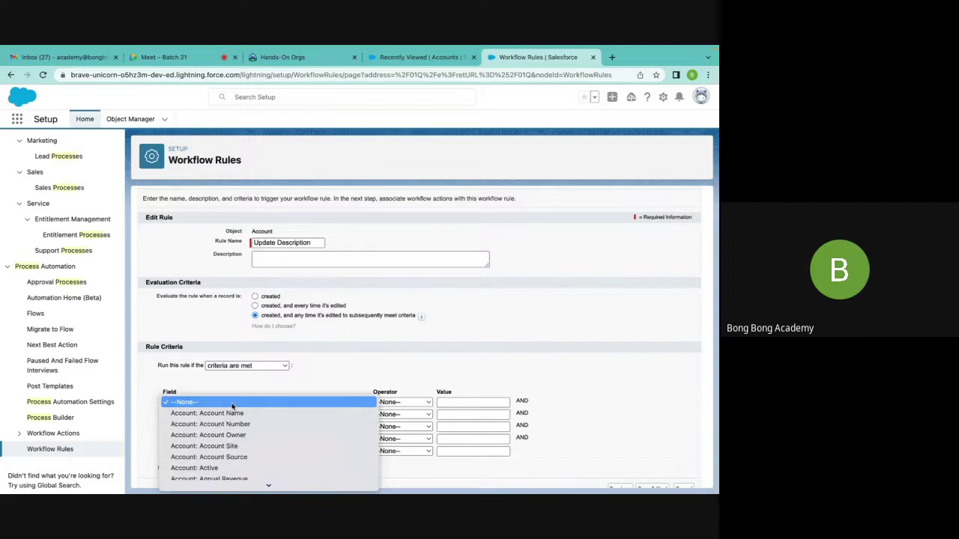
{"action": "left_click", "coordinate": [197, 468]}
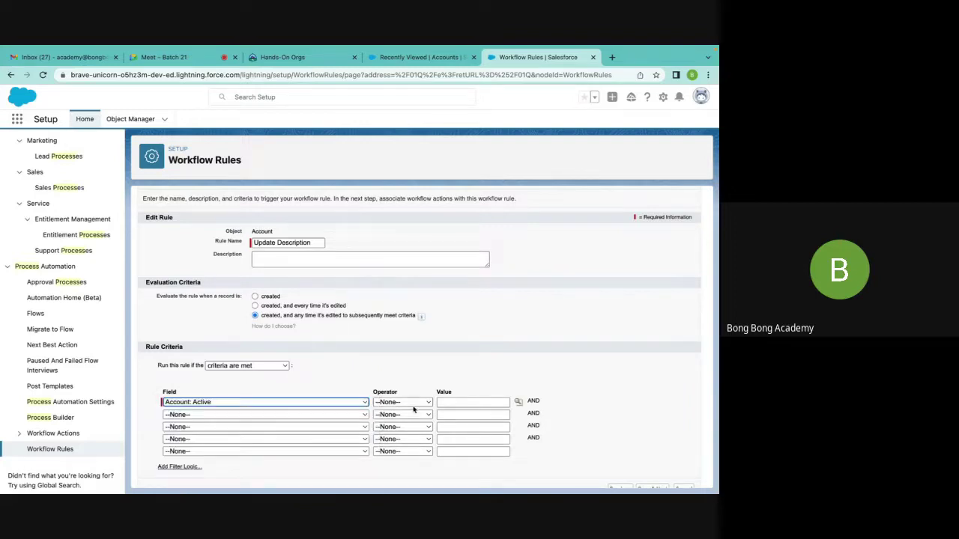
{"action": "left_click", "coordinate": [412, 403]}
{"action": "left_click", "coordinate": [518, 403]}
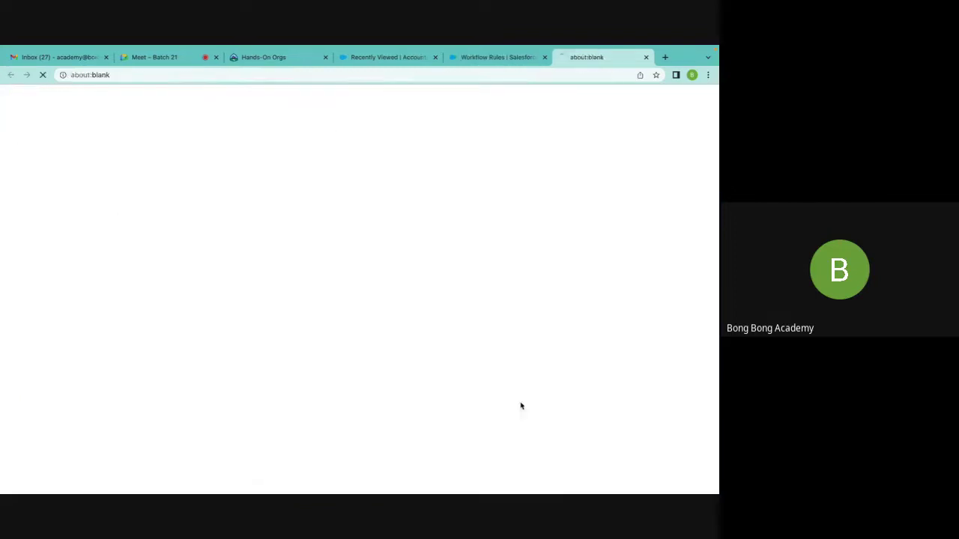
{"action": "left_click", "coordinate": [14, 163]}
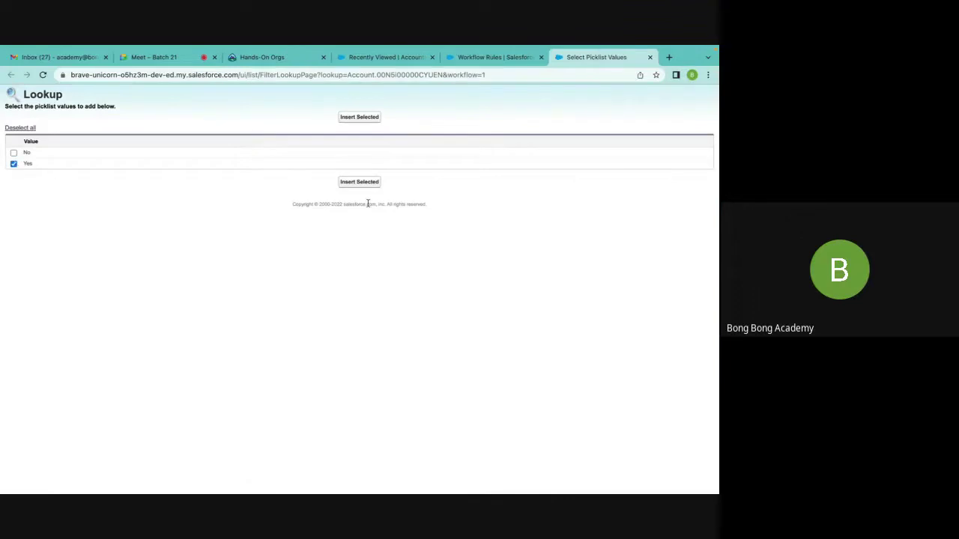
{"action": "left_click", "coordinate": [371, 185]}
{"action": "scroll", "coordinate": [371, 187], "scroll_direction": "down", "scroll_amount": 1}
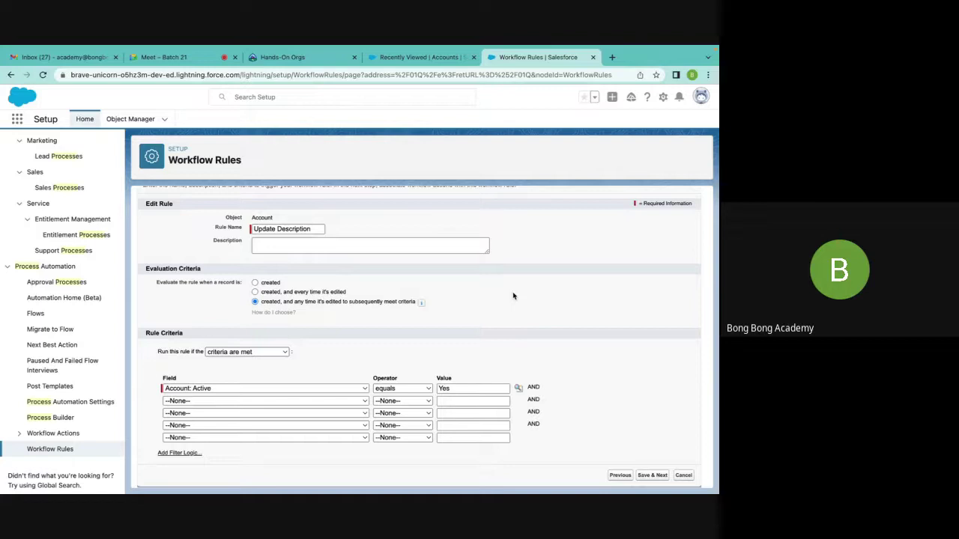
{"action": "left_click", "coordinate": [653, 476]}
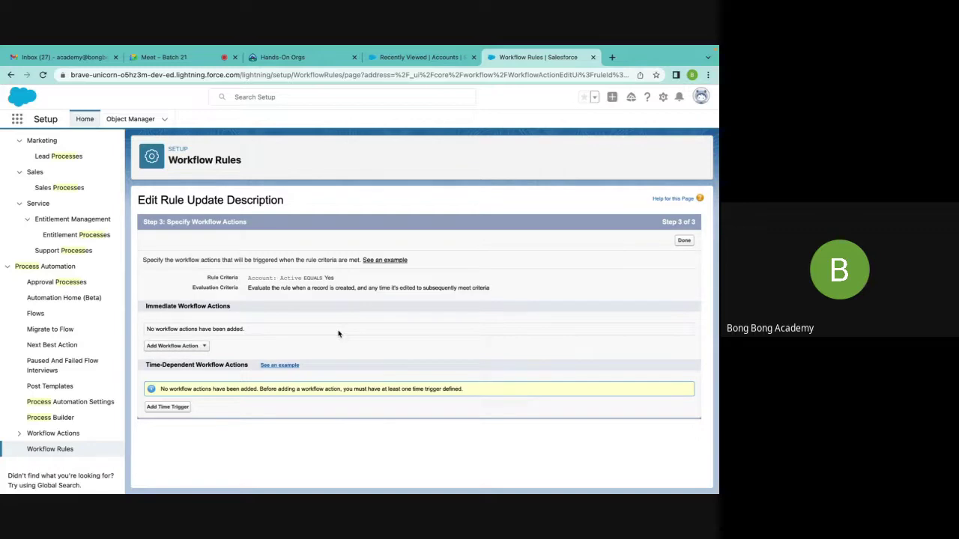
Add a new field update as an immediate workflow action, name it "Update Description" and fill in its unique name
{"action": "left_click", "coordinate": [191, 348]}
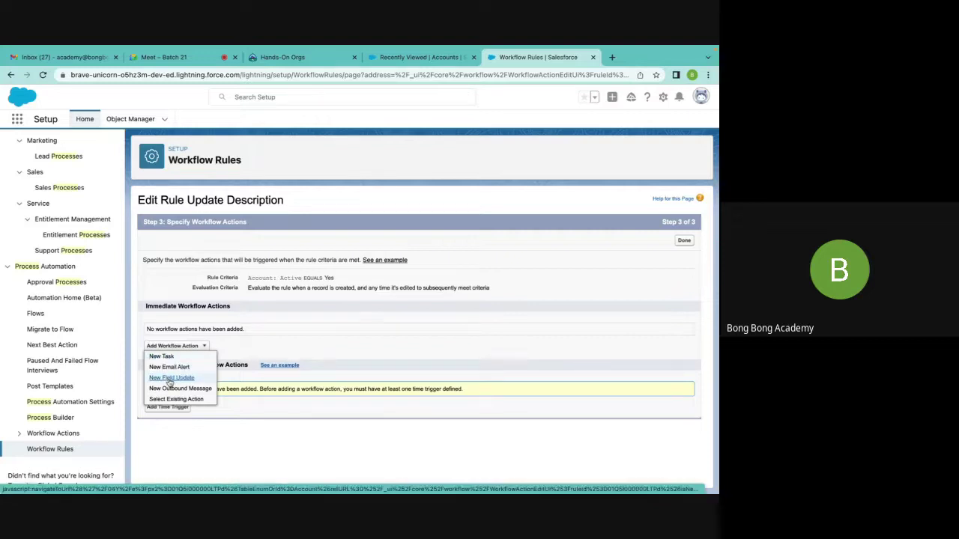
{"action": "left_click", "coordinate": [171, 378]}
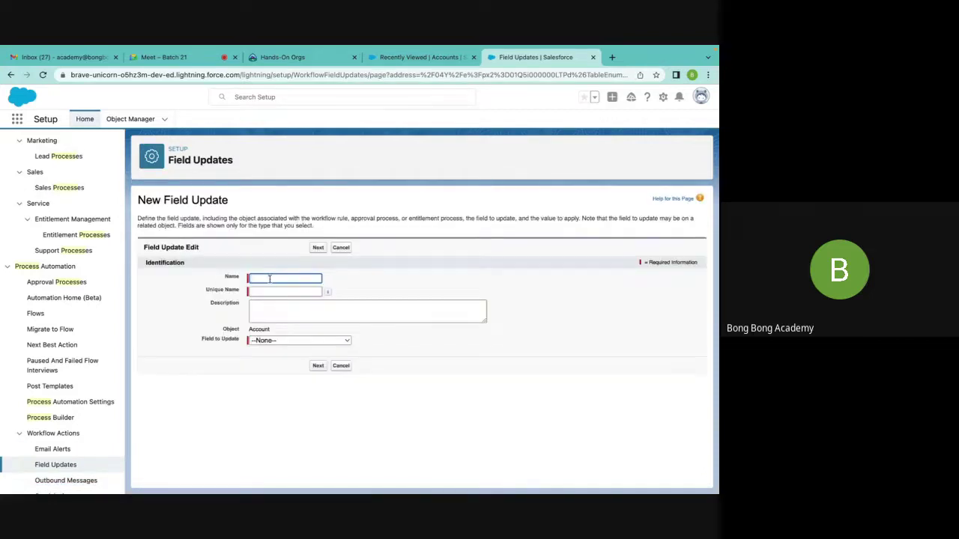
{"action": "type", "text": "Upd"}
{"action": "key", "text": "BackSpace"}
{"action": "key", "text": "BackSpace"}
{"action": "key", "text": "BackSpace"}
{"action": "type", "text": "Update Description"}
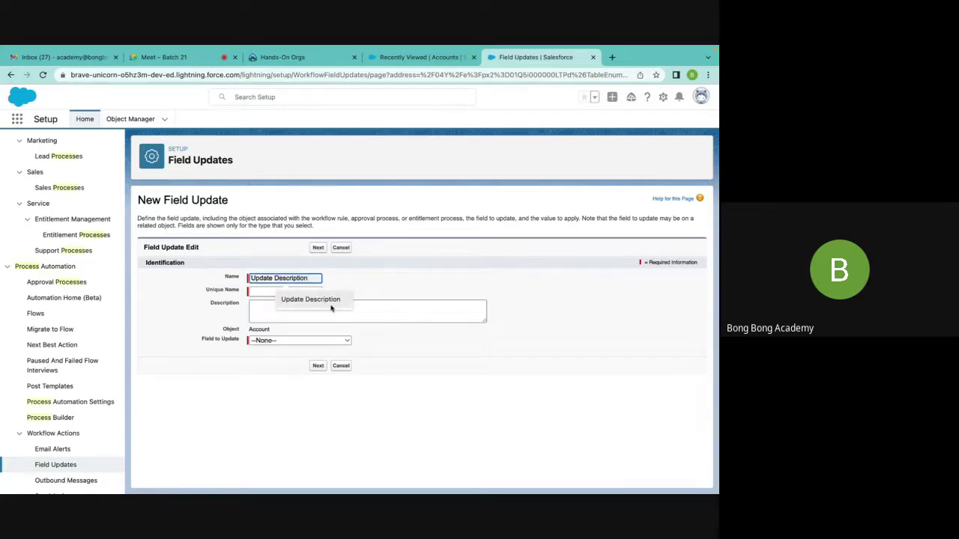
{"action": "left_click", "coordinate": [331, 299]}
{"action": "left_click", "coordinate": [306, 291]}
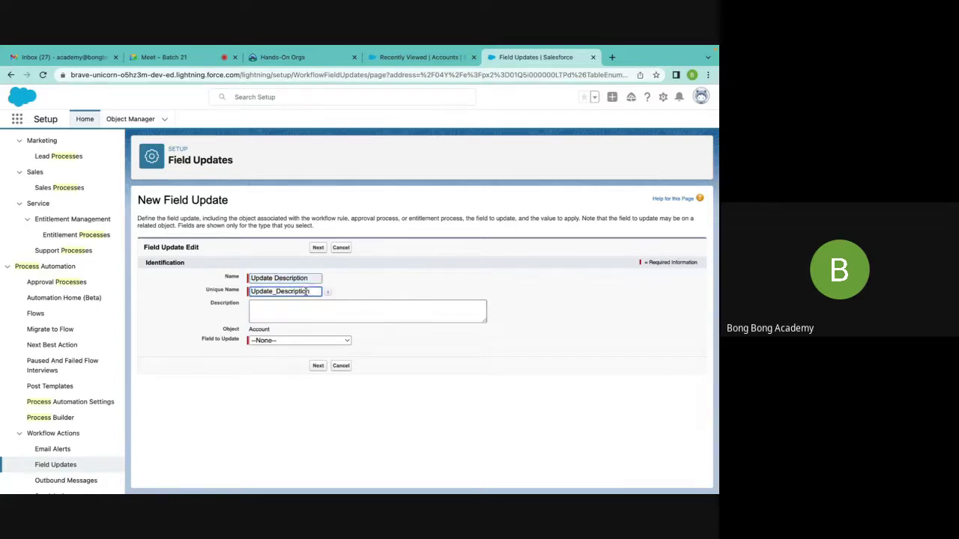
{"action": "left_click", "coordinate": [283, 315]}
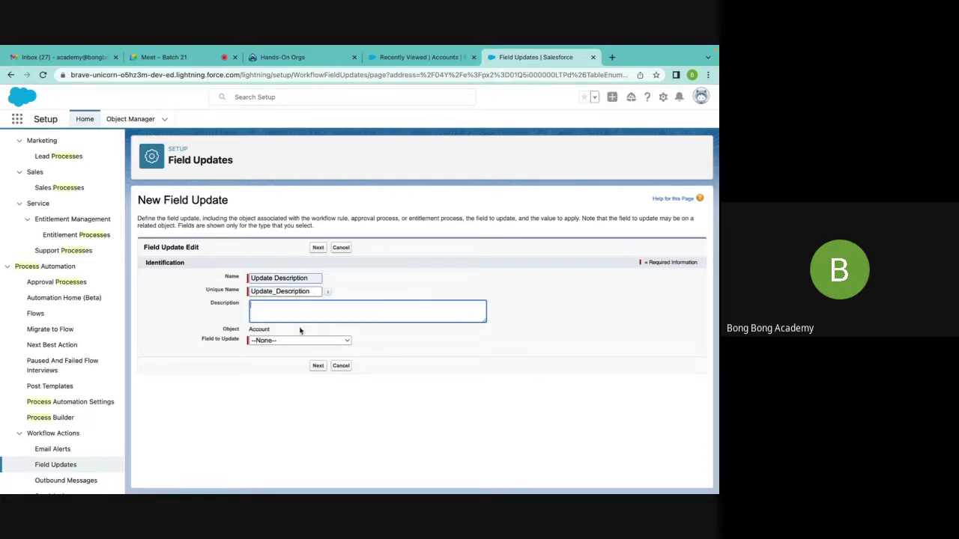
{"action": "left_click", "coordinate": [310, 277]}
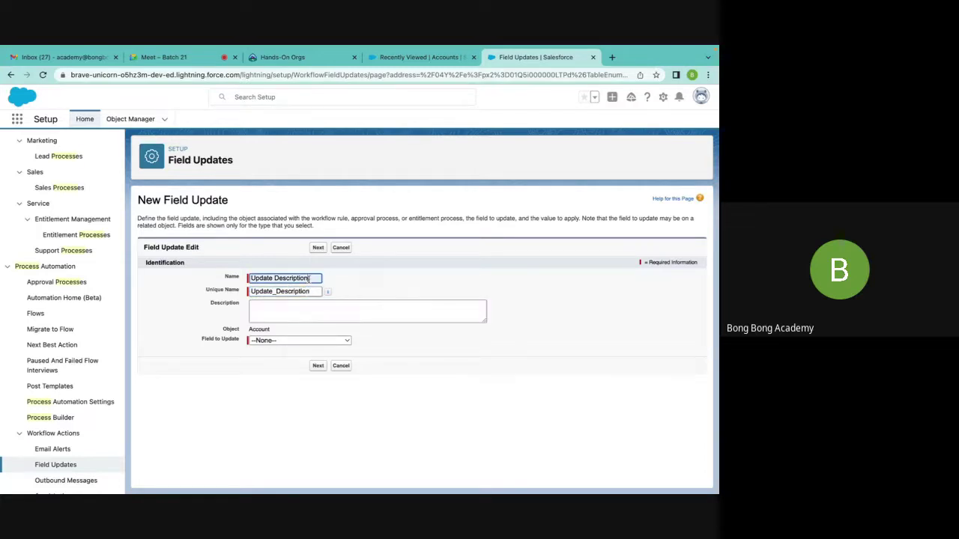
{"action": "type", "text": "_Field"}
{"action": "left_click", "coordinate": [313, 288]}
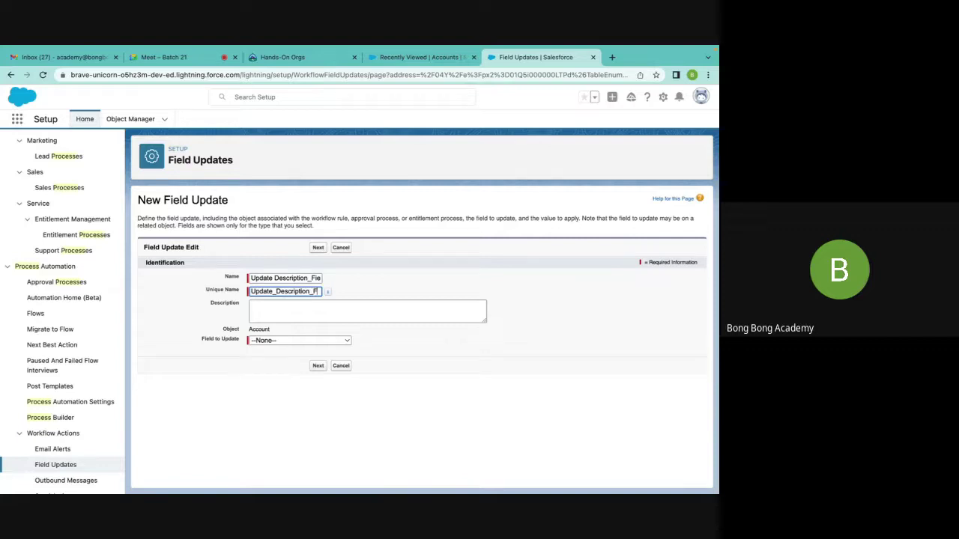
{"action": "key", "text": "BackSpace"}
{"action": "type", "text": "n"}
{"action": "key", "text": "shift+Tab"}
{"action": "type", "text": "Update Description"}
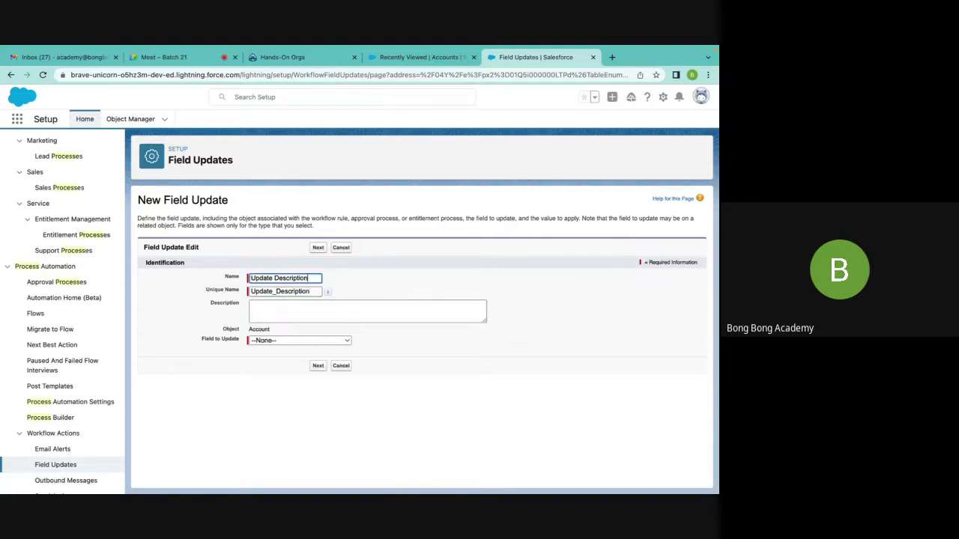
{"action": "left_click", "coordinate": [345, 248]}
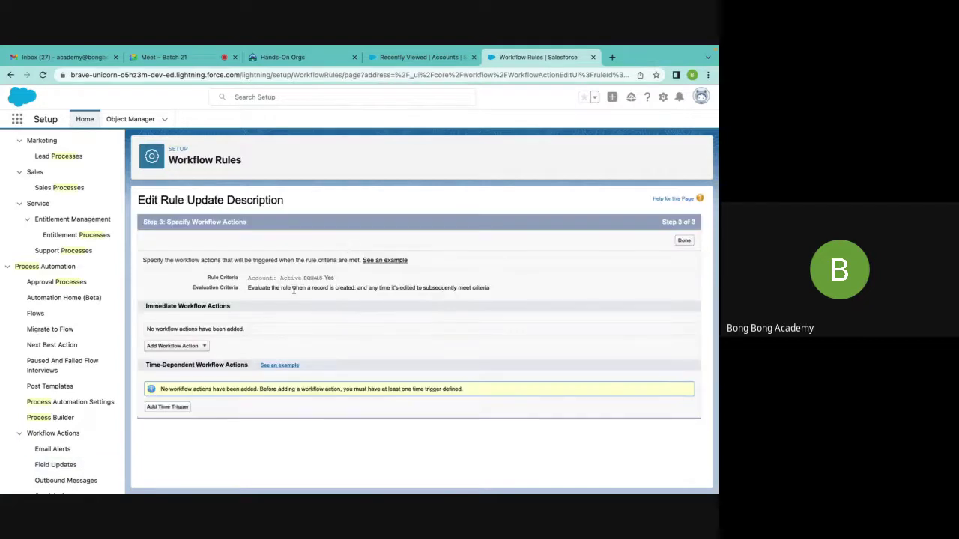
Return to the list of all workflow rules and open the Update Description rule for editing
{"action": "scroll", "coordinate": [64, 453], "scroll_direction": "down", "scroll_amount": 2}
{"action": "left_click", "coordinate": [50, 450]}
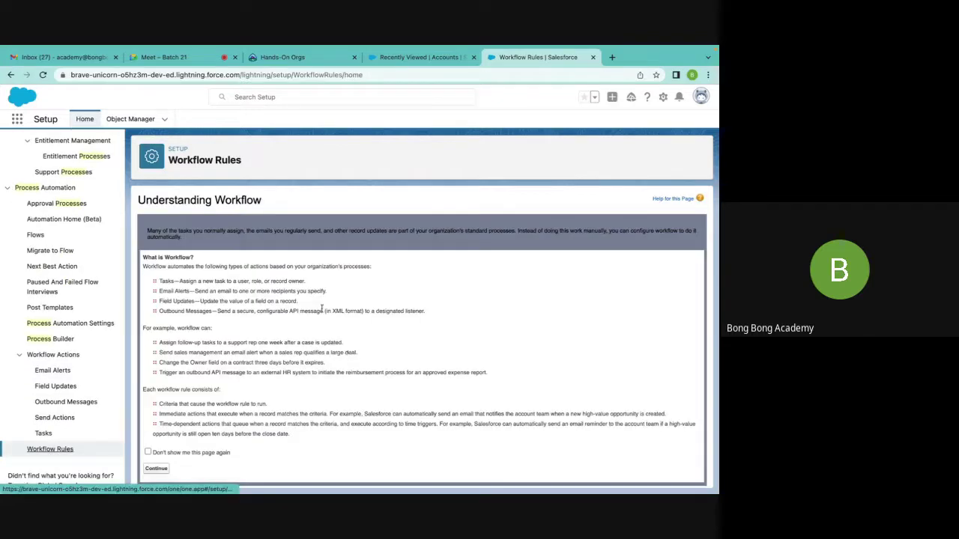
{"action": "left_click", "coordinate": [156, 462]}
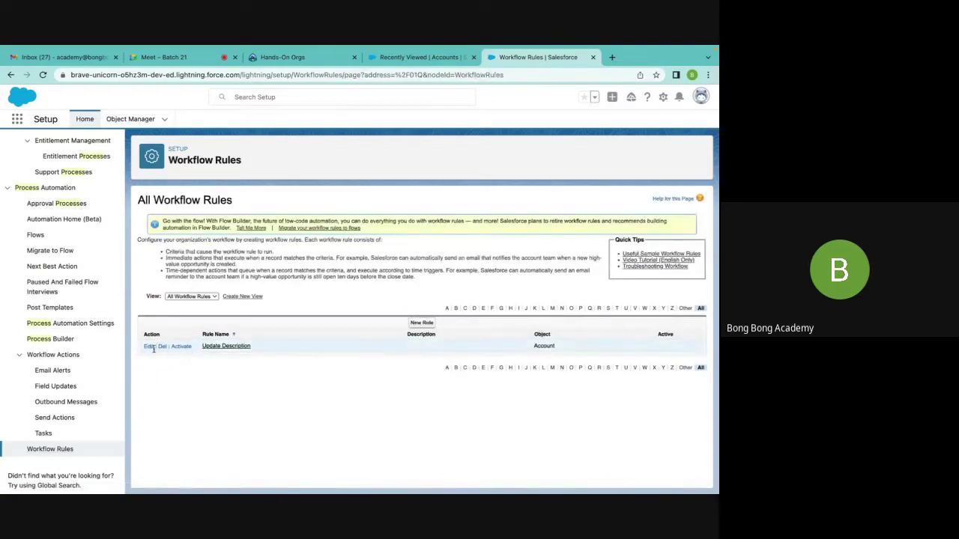
{"action": "left_click", "coordinate": [148, 347]}
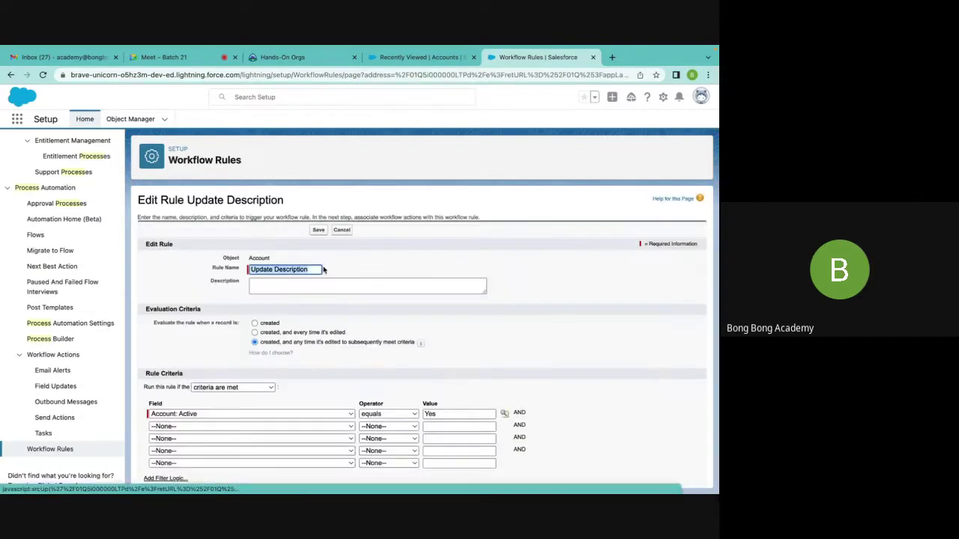
Rename the workflow rule as "Account Activated" and save it
{"action": "left_click", "coordinate": [309, 271]}
{"action": "triple_click", "coordinate": [310, 270]}
{"action": "type", "text": "Actio"}
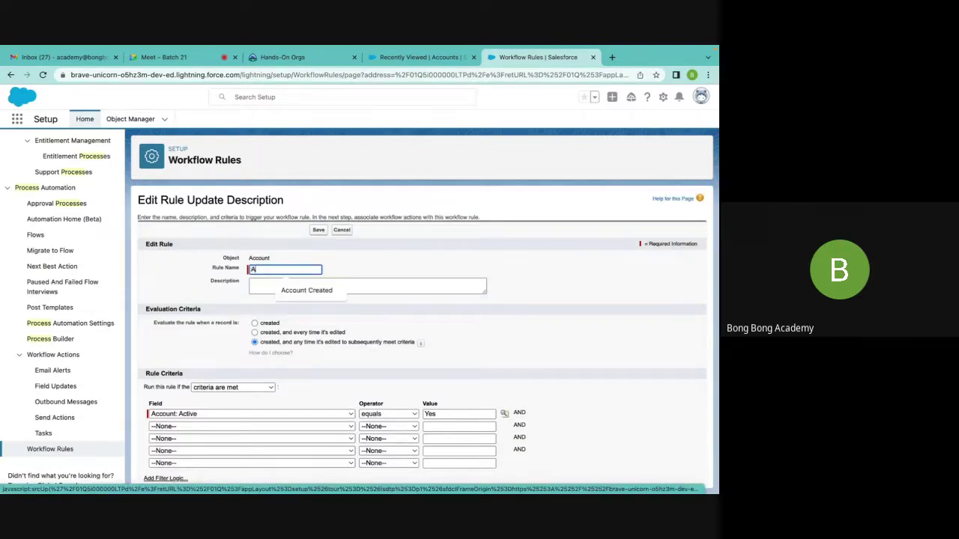
{"action": "key", "text": "BackSpace"}
{"action": "key", "text": "BackSpace"}
{"action": "key", "text": "BackSpace"}
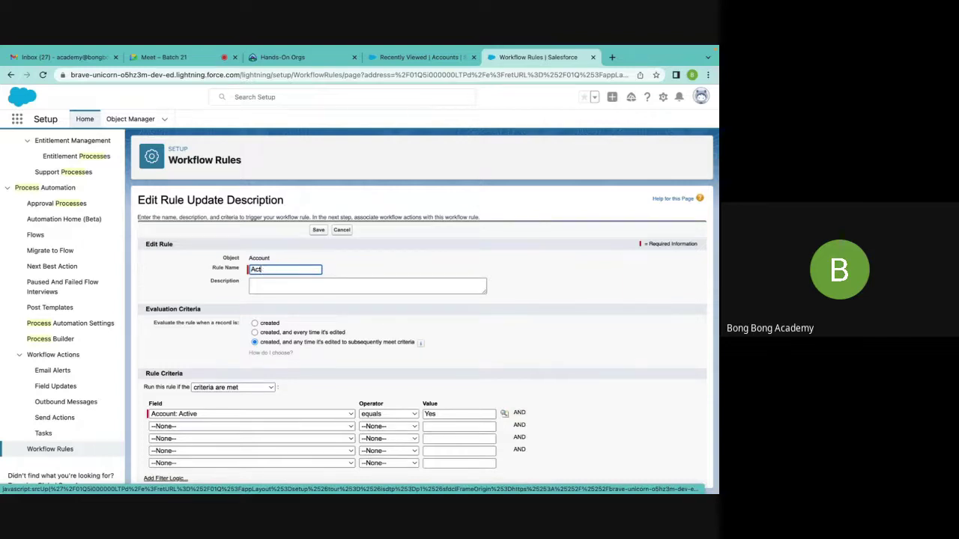
{"action": "type", "text": "cou"}
{"action": "key", "text": "BackSpace"}
{"action": "key", "text": "BackSpace"}
{"action": "type", "text": "ount Activated"}
{"action": "left_click", "coordinate": [318, 230]}
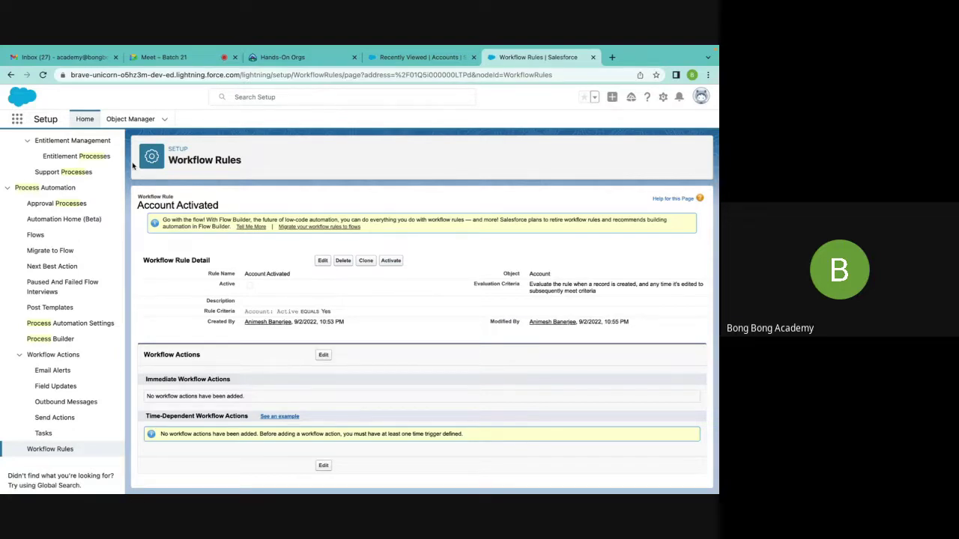
Open the Account Activated rule's workflow actions from the rules list and start a new field update as an immediate action
{"action": "left_click", "coordinate": [50, 449]}
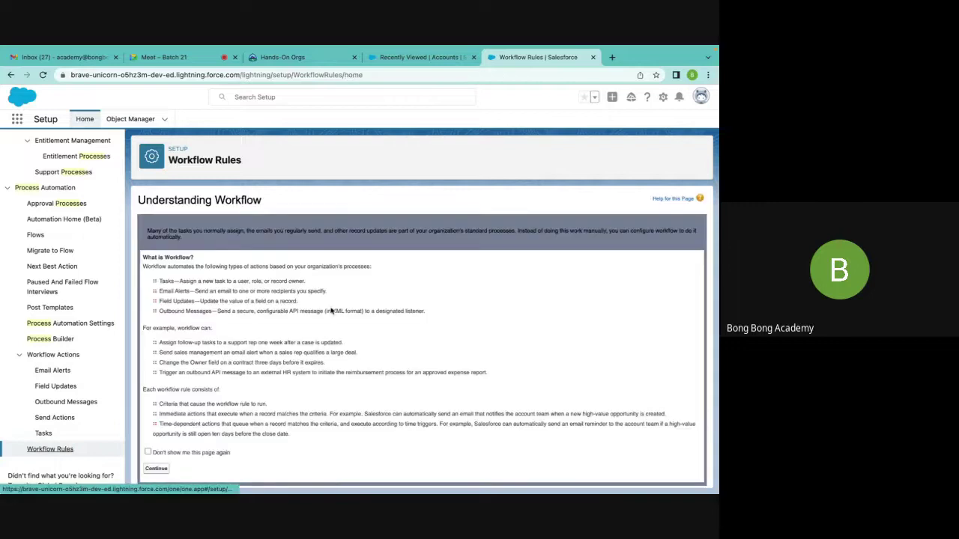
{"action": "left_click", "coordinate": [159, 470]}
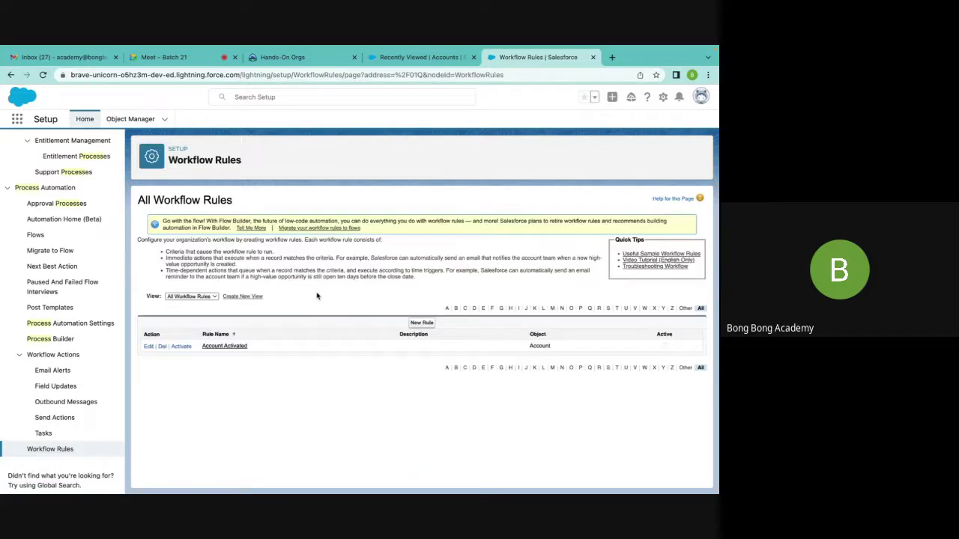
{"action": "left_click", "coordinate": [224, 345]}
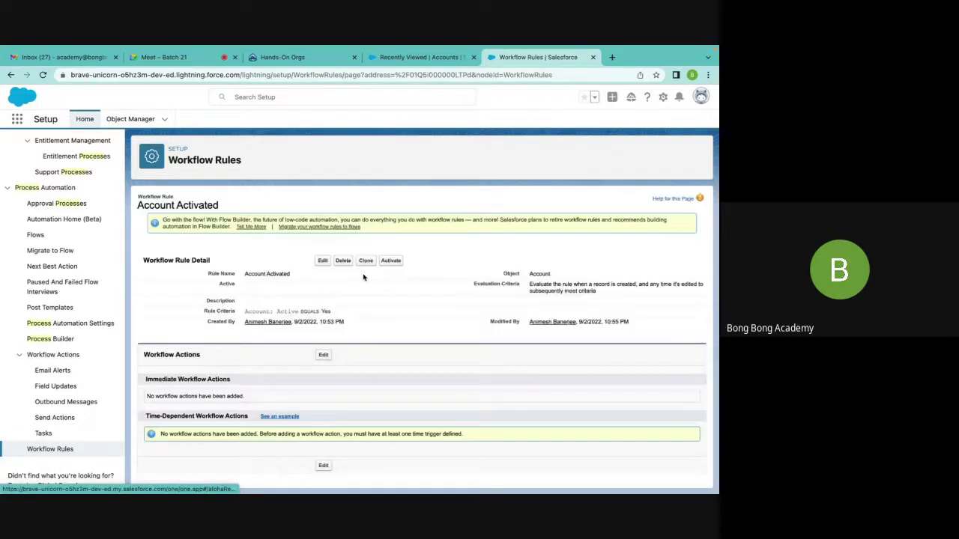
{"action": "left_click", "coordinate": [323, 355]}
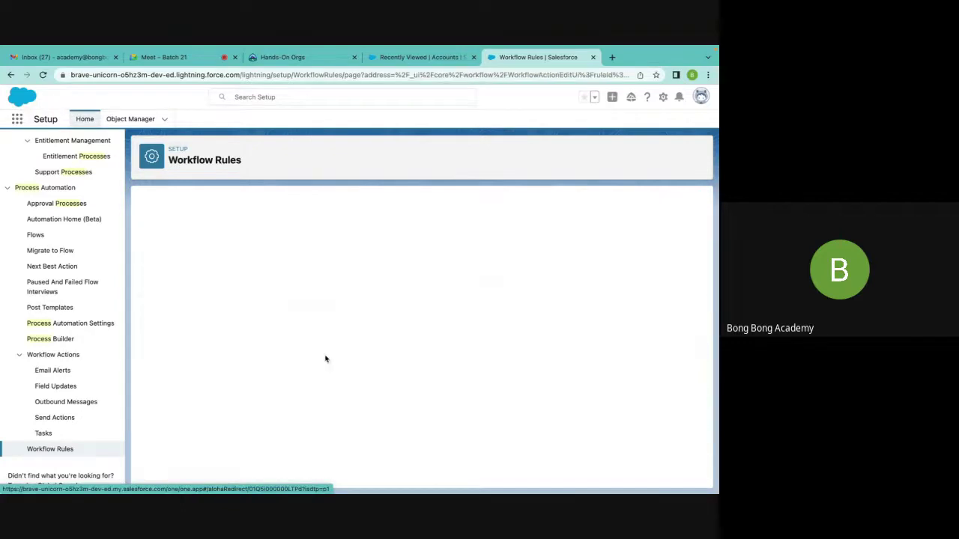
{"action": "left_click", "coordinate": [198, 349]}
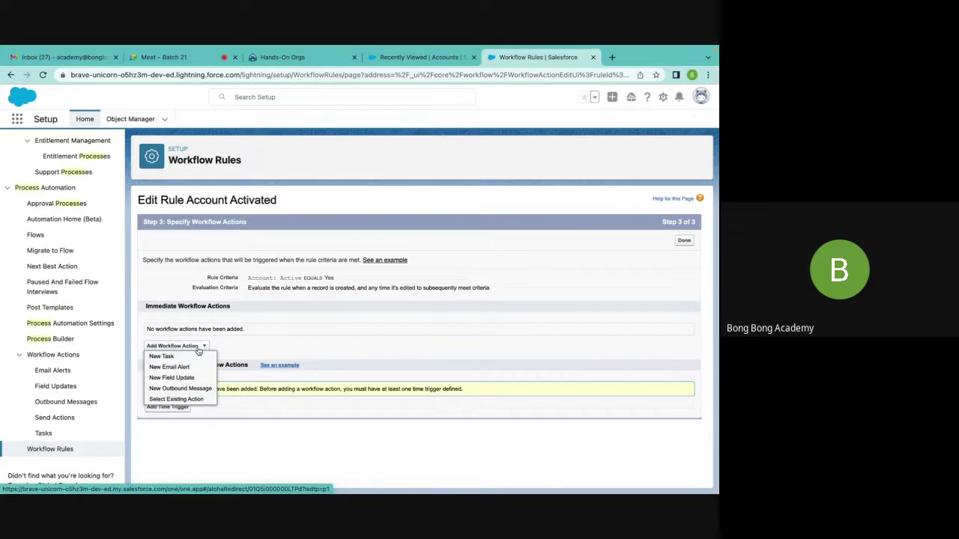
{"action": "left_click", "coordinate": [174, 378]}
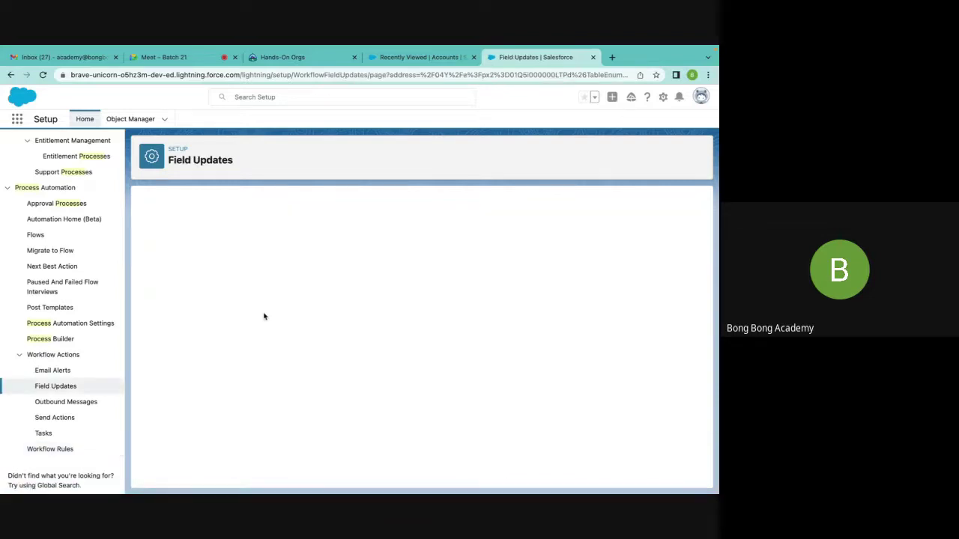
Name the field update "Update Description" with unique name Update_Description and choose Description as the field to update
{"action": "type", "text": "Update Description"}
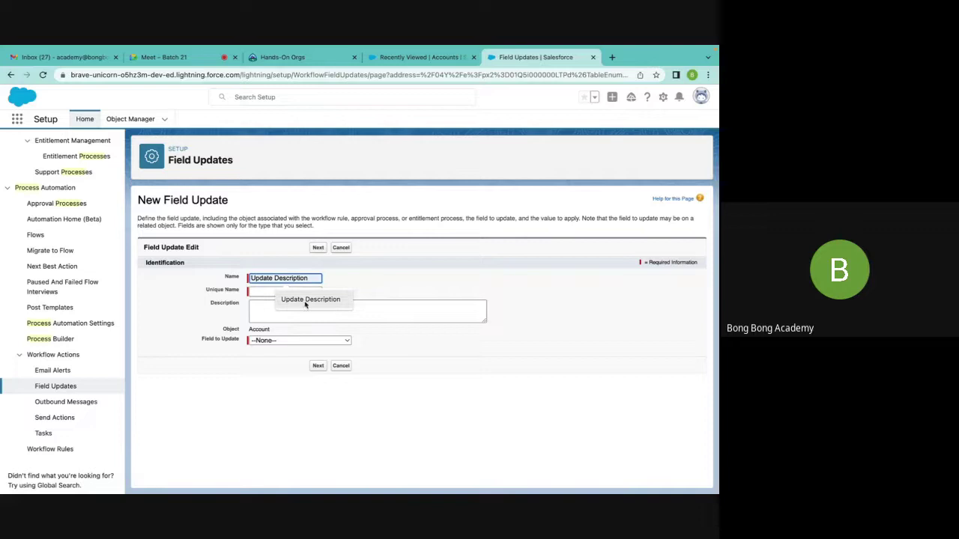
{"action": "left_click", "coordinate": [304, 301]}
{"action": "left_click", "coordinate": [275, 291]}
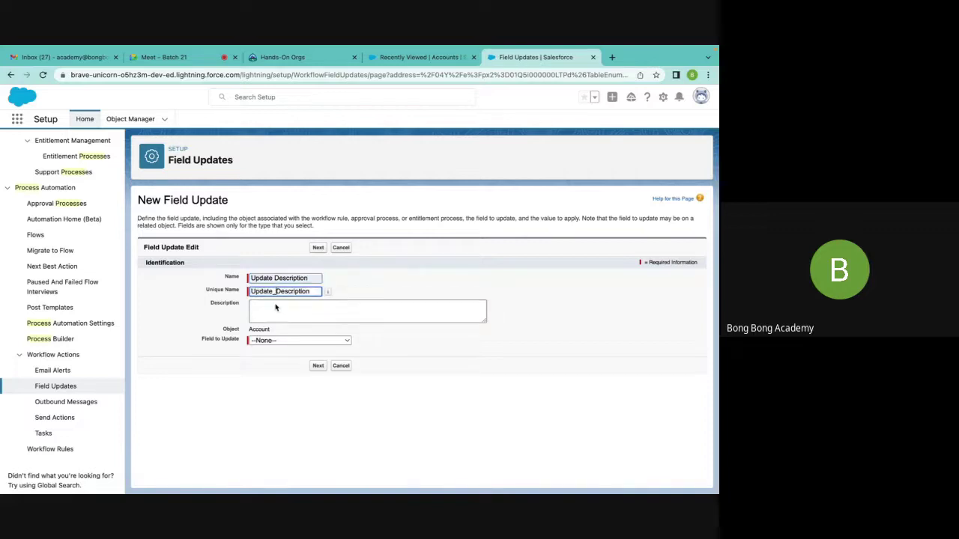
{"action": "left_click", "coordinate": [274, 341]}
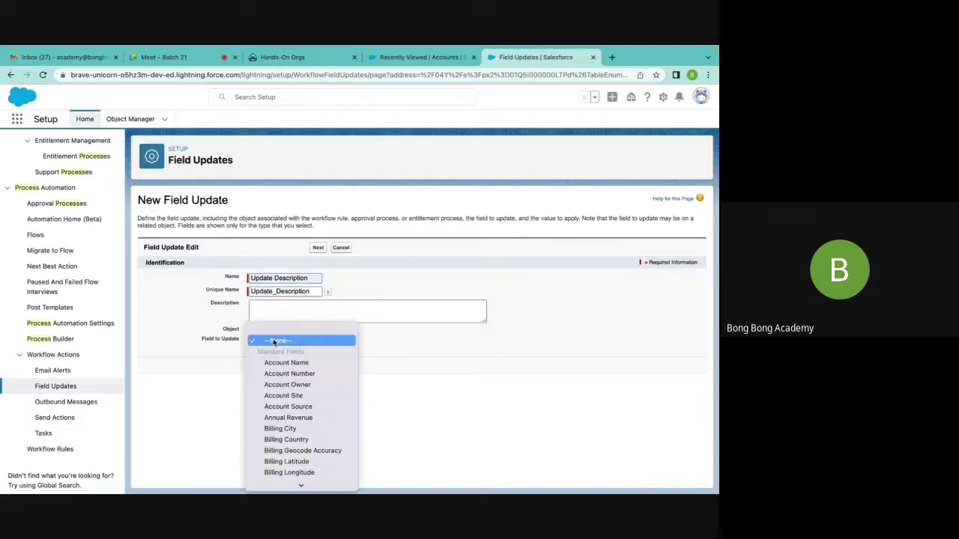
{"action": "key", "text": "d"}
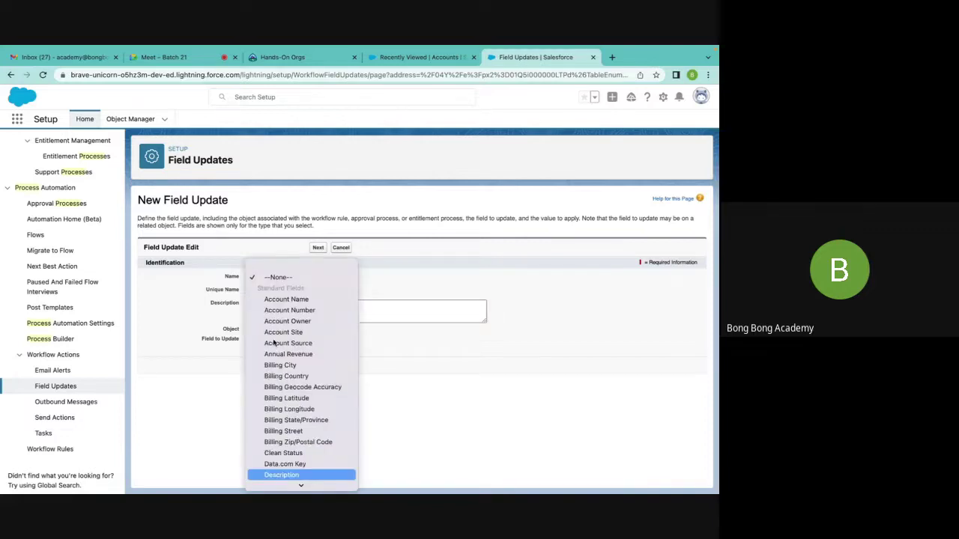
{"action": "left_click", "coordinate": [277, 475]}
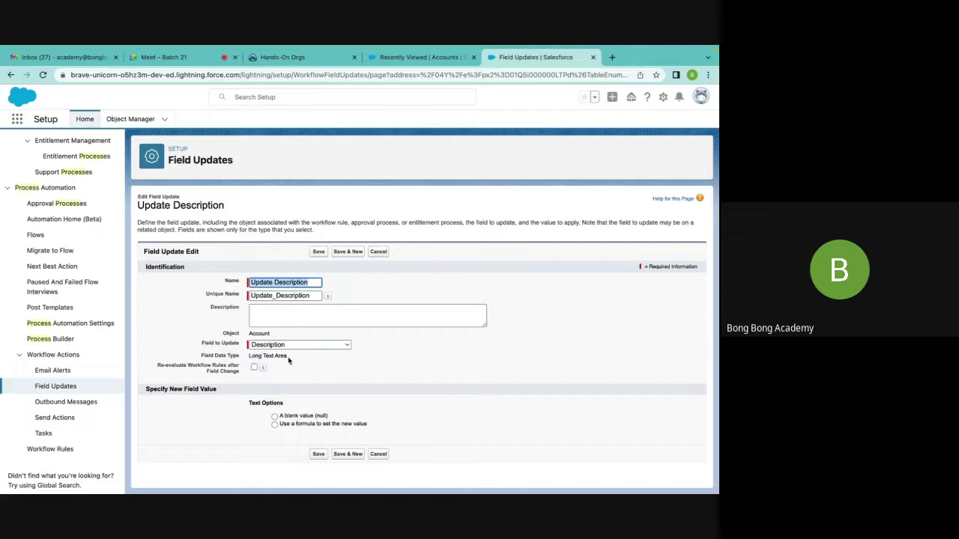
Set the new field value by formula and enter the text "Account is activated on" in the formula editor
{"action": "left_click", "coordinate": [274, 424]}
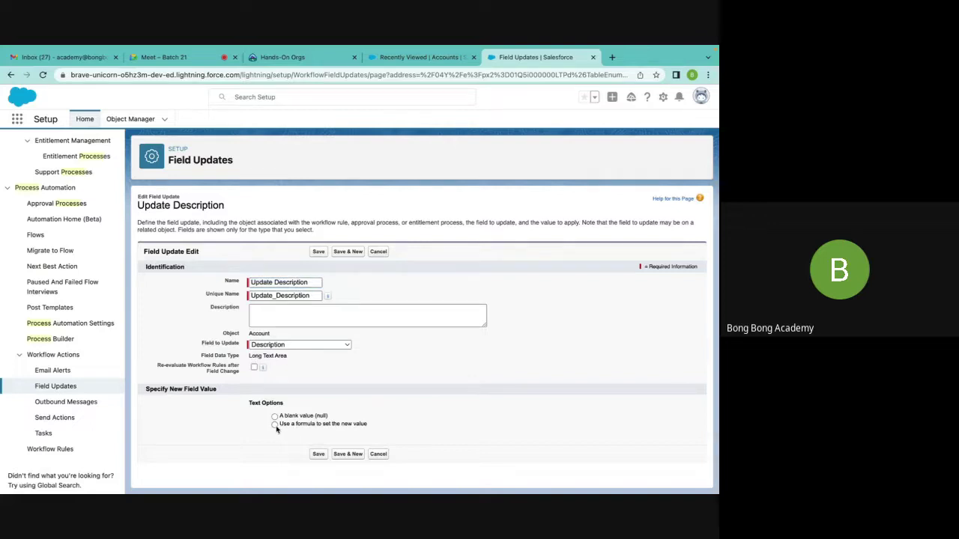
{"action": "left_click", "coordinate": [311, 433]}
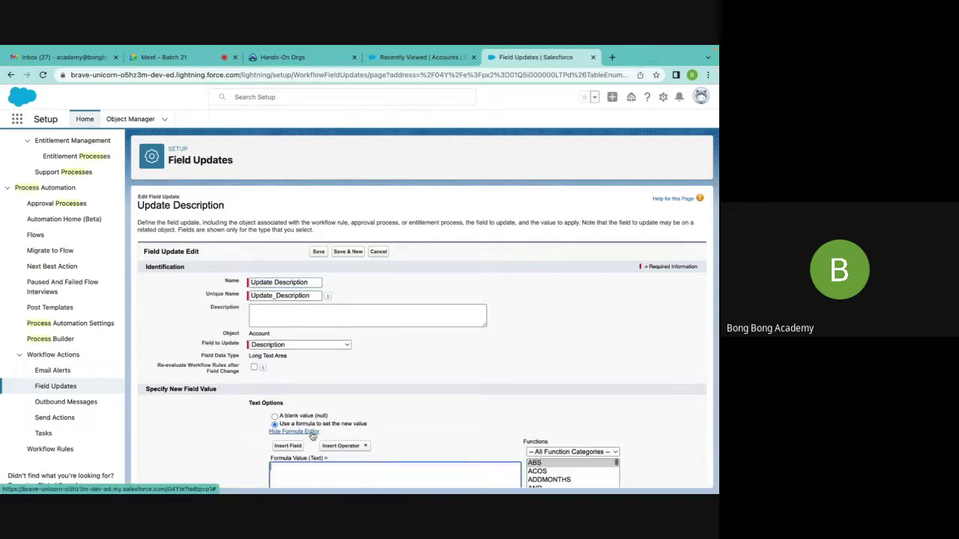
{"action": "scroll", "coordinate": [385, 431], "scroll_direction": "down", "scroll_amount": 2}
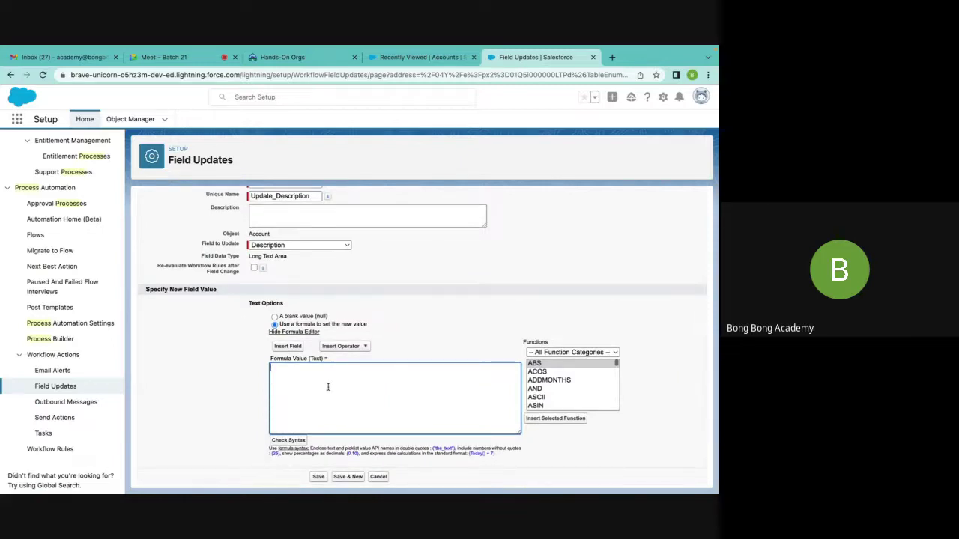
{"action": "type", "text": "Account is activate"}
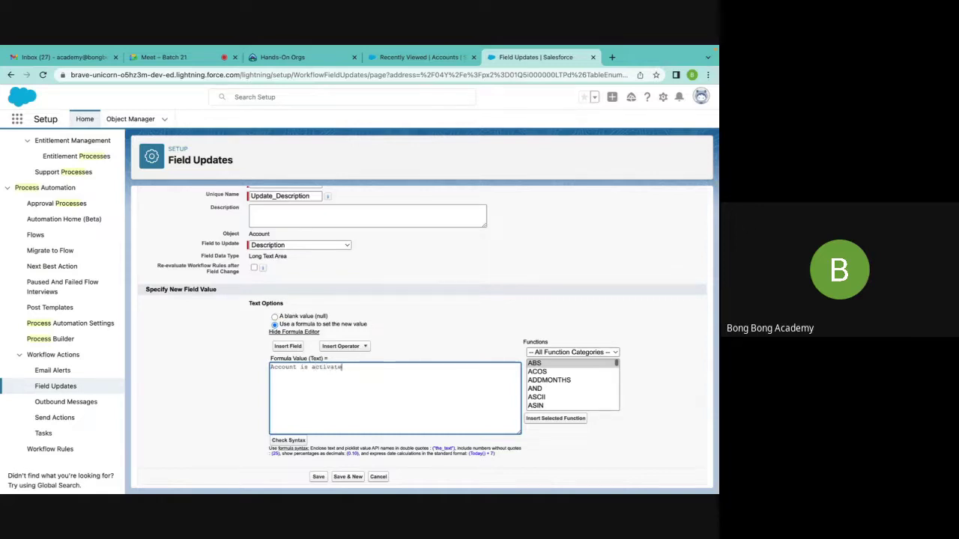
{"action": "type", "text": "d on"}
{"action": "left_click", "coordinate": [297, 347]}
{"action": "scroll", "coordinate": [332, 337], "scroll_direction": "down", "scroll_amount": 2}
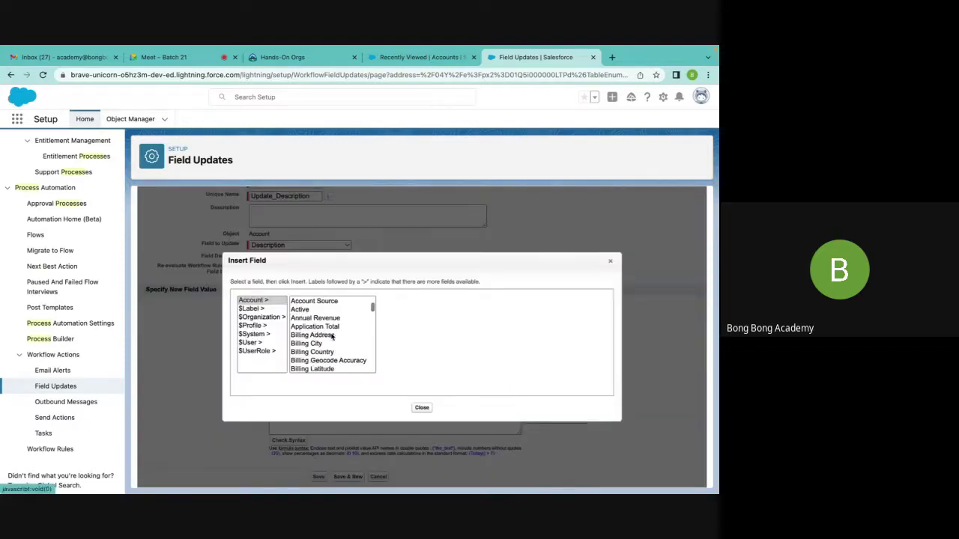
{"action": "scroll", "coordinate": [332, 337], "scroll_direction": "down", "scroll_amount": 3}
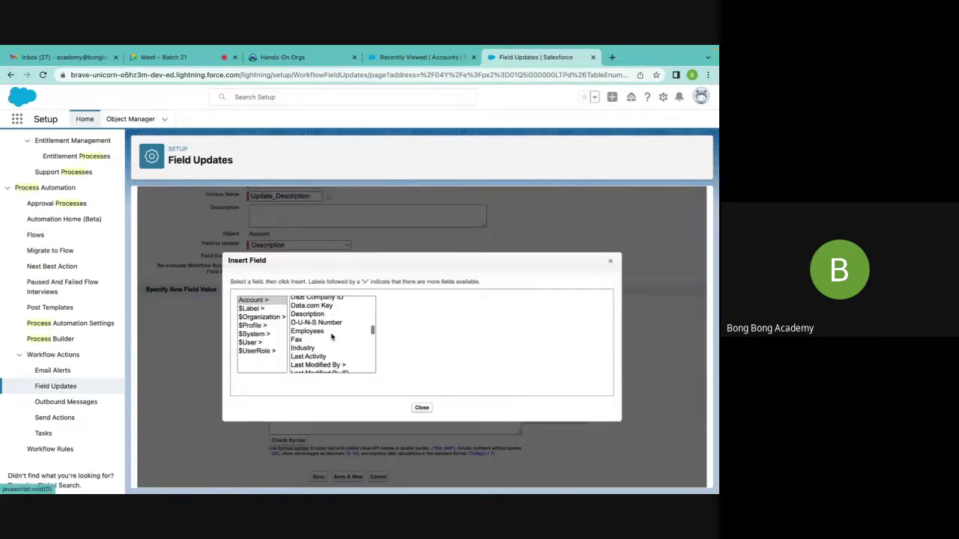
{"action": "scroll", "coordinate": [332, 337], "scroll_direction": "down", "scroll_amount": 2}
{"action": "left_click", "coordinate": [423, 409]}
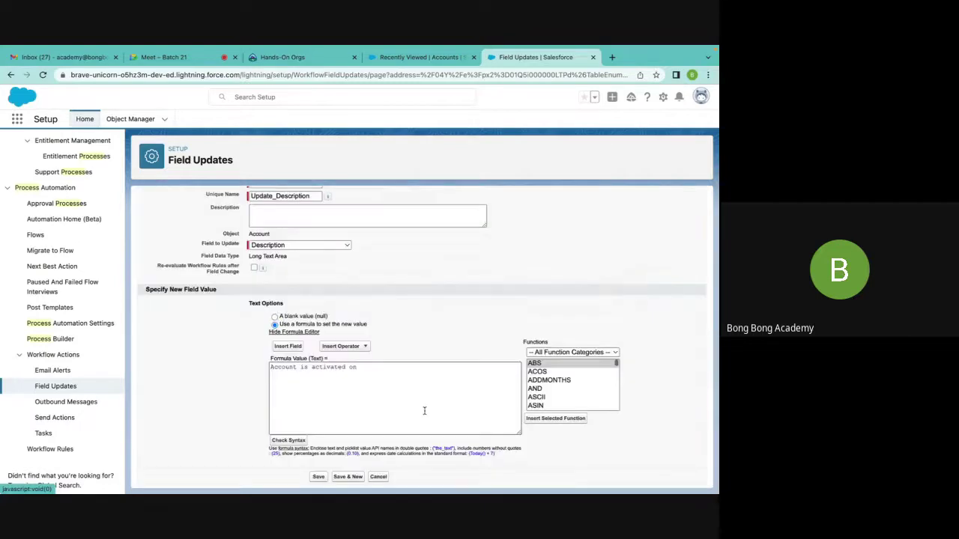
Insert the NOW function from the Date & Time category at the end of the formula text
{"action": "left_click", "coordinate": [559, 353]}
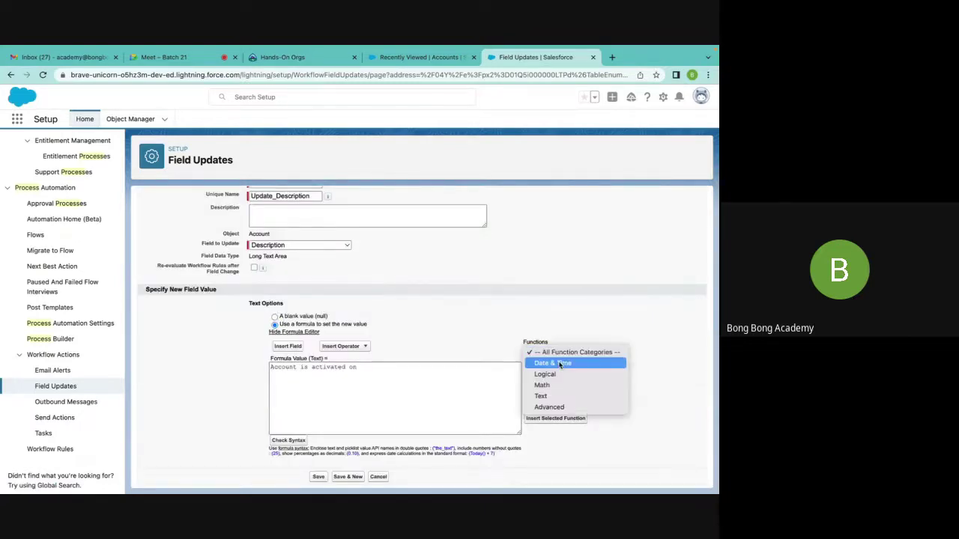
{"action": "left_click", "coordinate": [559, 365]}
{"action": "scroll", "coordinate": [560, 382], "scroll_direction": "down", "scroll_amount": 4}
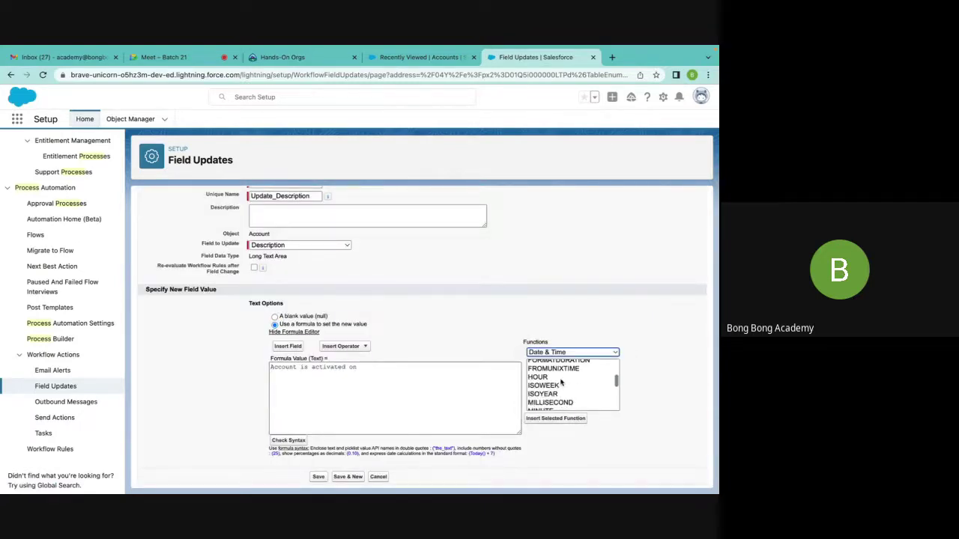
{"action": "scroll", "coordinate": [561, 382], "scroll_direction": "down", "scroll_amount": 1}
{"action": "left_click", "coordinate": [550, 405]}
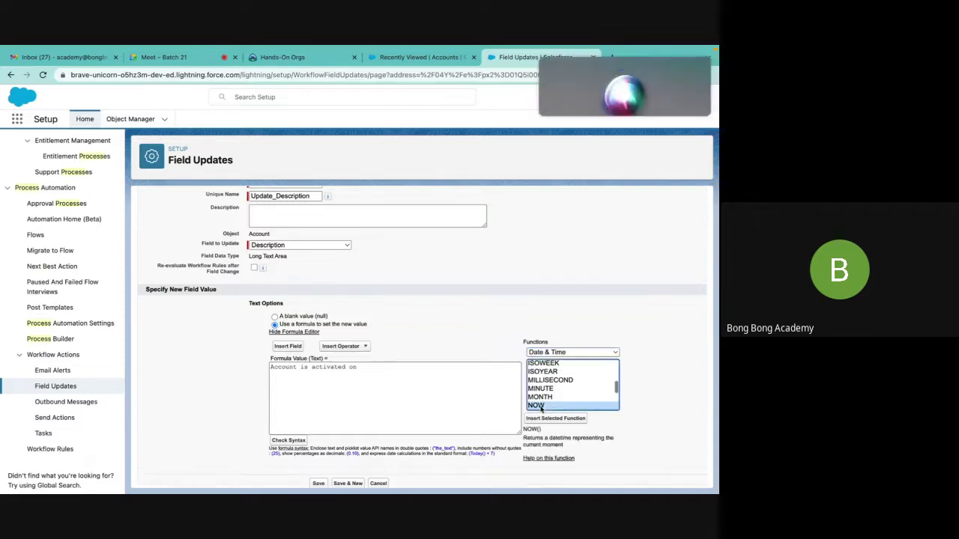
{"action": "left_click", "coordinate": [555, 419]}
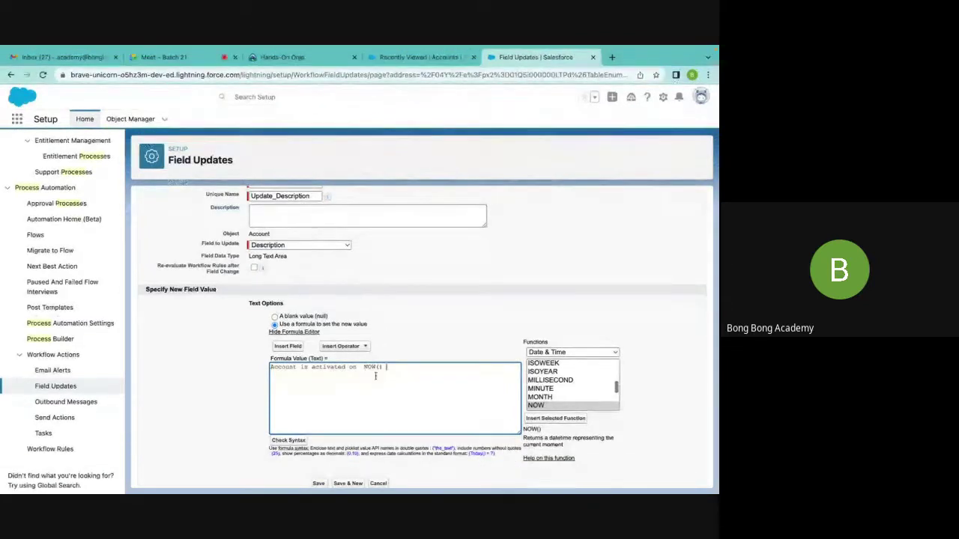
Append "by" to the formula and browse the Account, $User, $System, $Profile and $Organization fields available for insertion
{"action": "type", "text": "by"}
{"action": "left_click", "coordinate": [289, 347]}
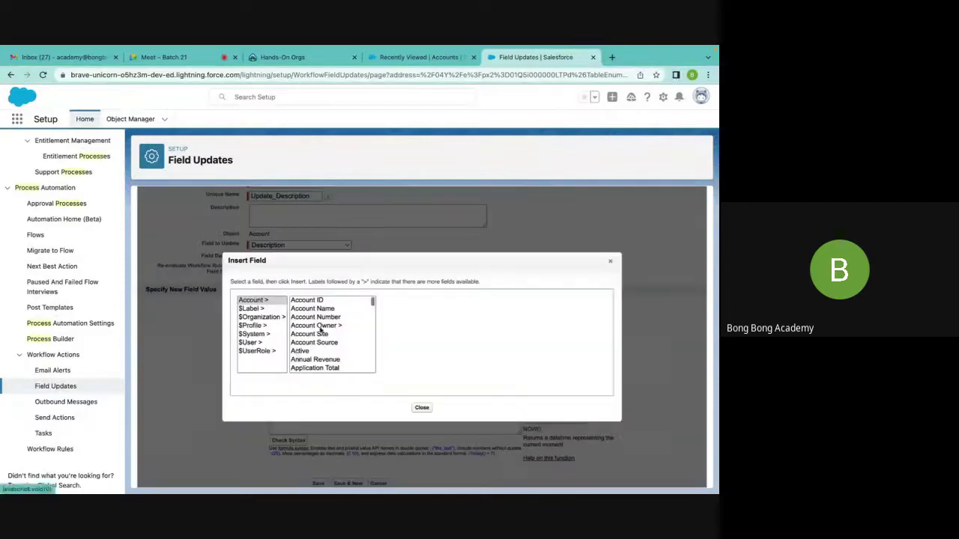
{"action": "left_click", "coordinate": [319, 326]}
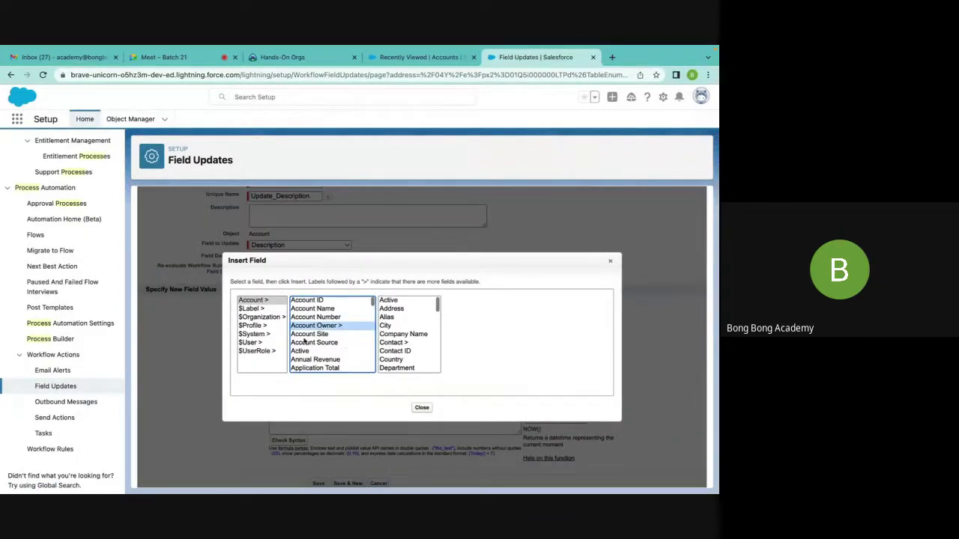
{"action": "left_click", "coordinate": [254, 343]}
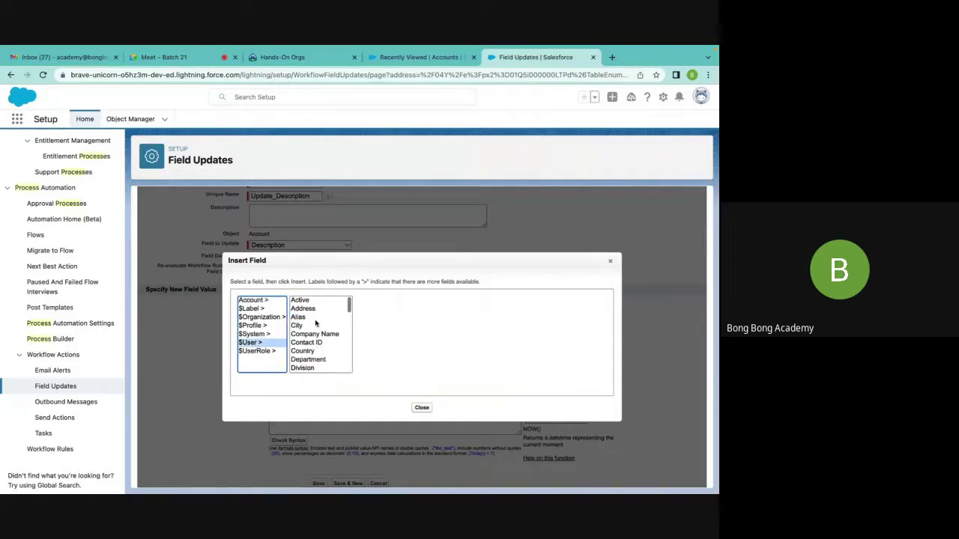
{"action": "scroll", "coordinate": [316, 323], "scroll_direction": "down", "scroll_amount": 2}
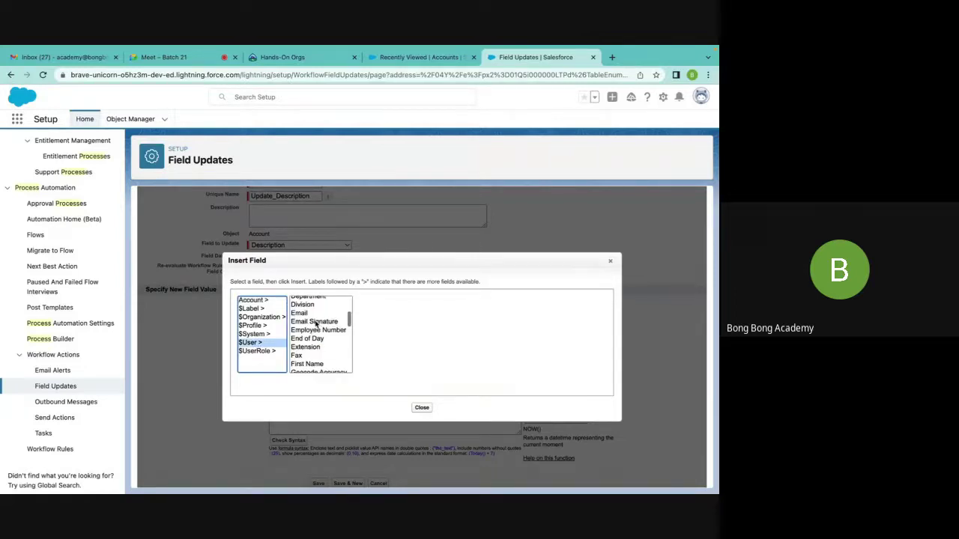
{"action": "scroll", "coordinate": [316, 324], "scroll_direction": "down", "scroll_amount": 8}
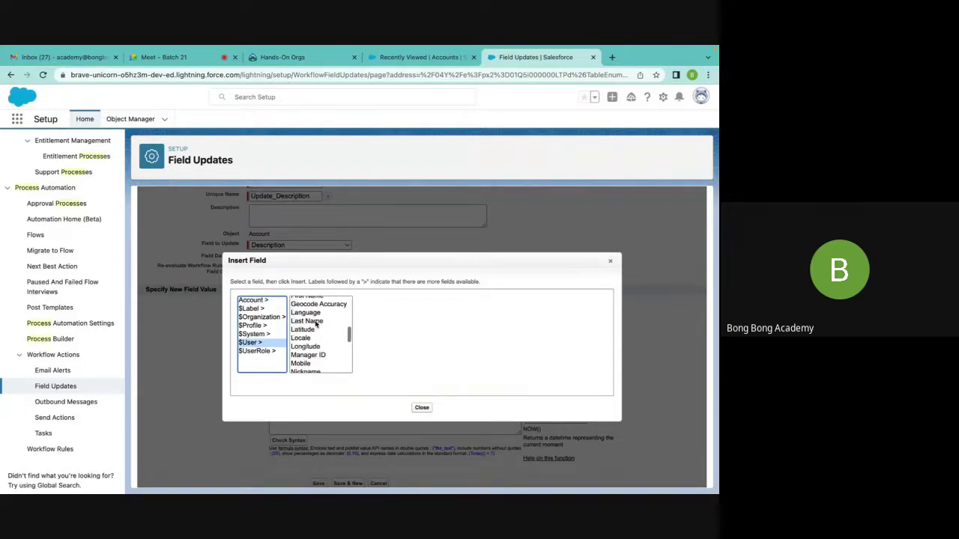
{"action": "left_click", "coordinate": [256, 334]}
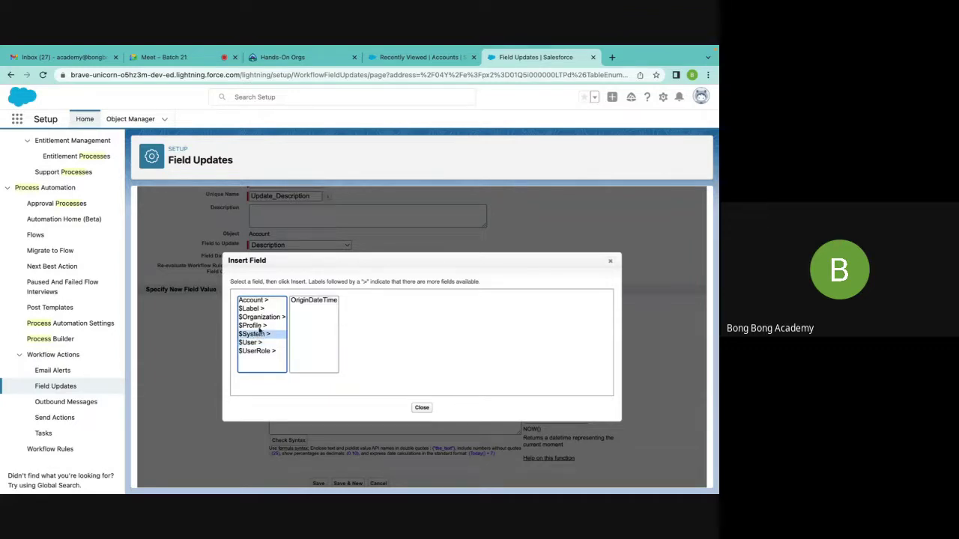
{"action": "left_click", "coordinate": [255, 326]}
{"action": "scroll", "coordinate": [324, 339], "scroll_direction": "down", "scroll_amount": 1}
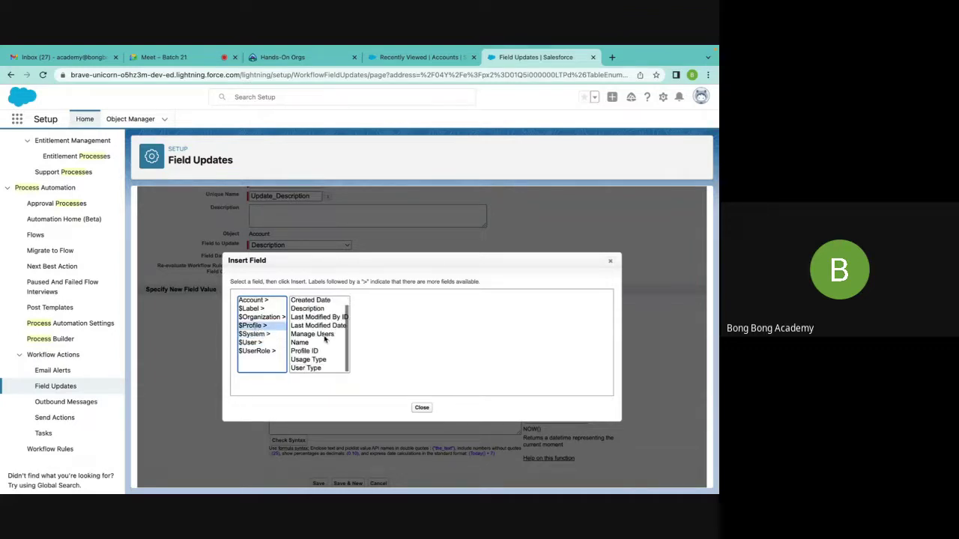
{"action": "left_click", "coordinate": [277, 317]}
{"action": "left_click", "coordinate": [255, 301]}
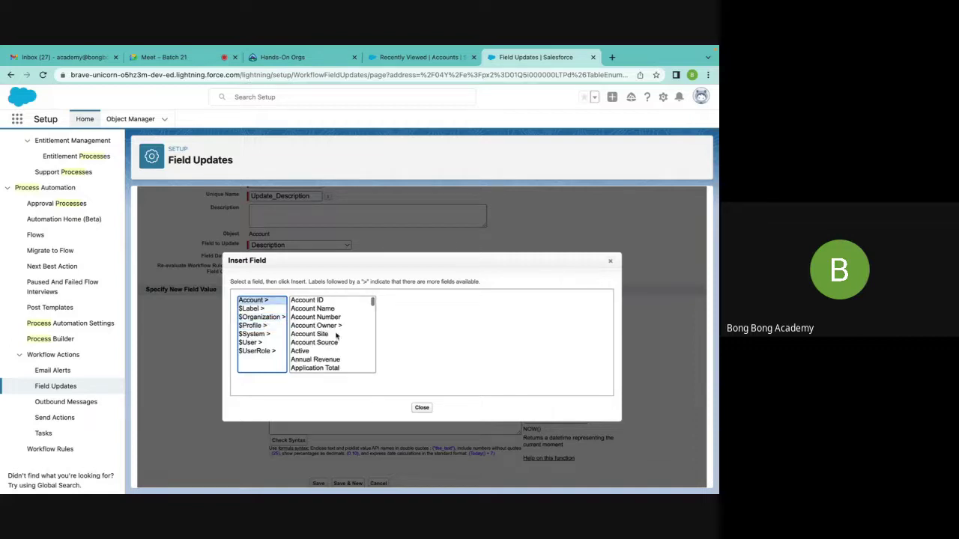
{"action": "scroll", "coordinate": [334, 351], "scroll_direction": "down", "scroll_amount": 1}
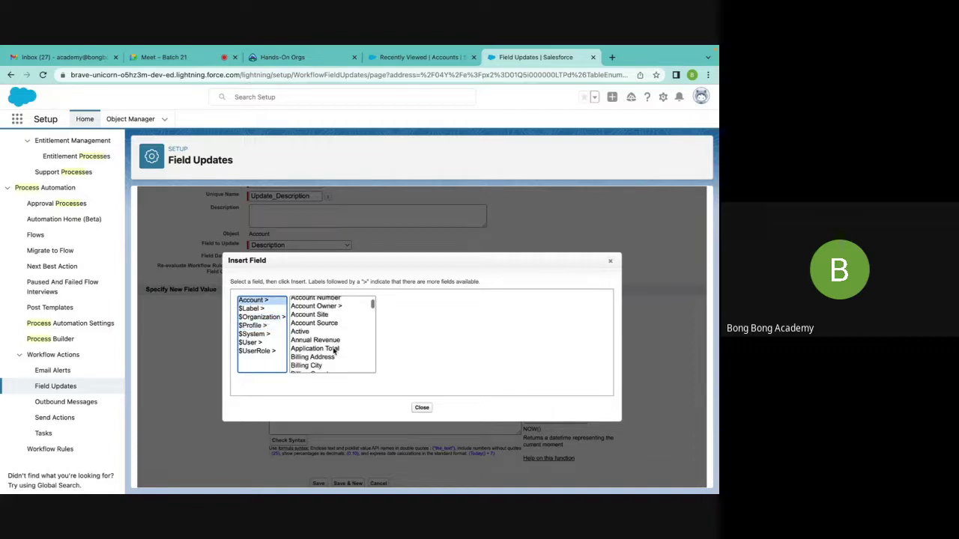
{"action": "scroll", "coordinate": [334, 351], "scroll_direction": "down", "scroll_amount": 15}
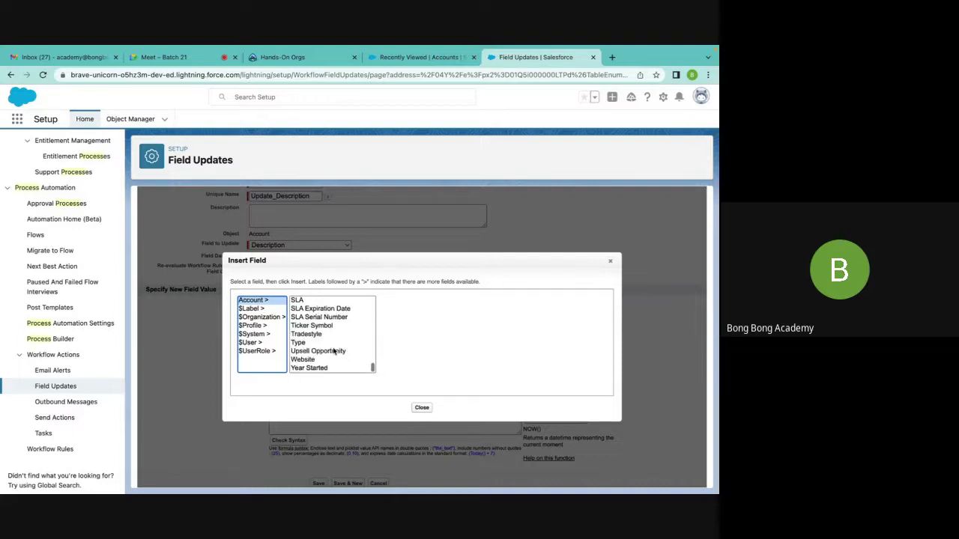
{"action": "scroll", "coordinate": [334, 351], "scroll_direction": "up", "scroll_amount": 12}
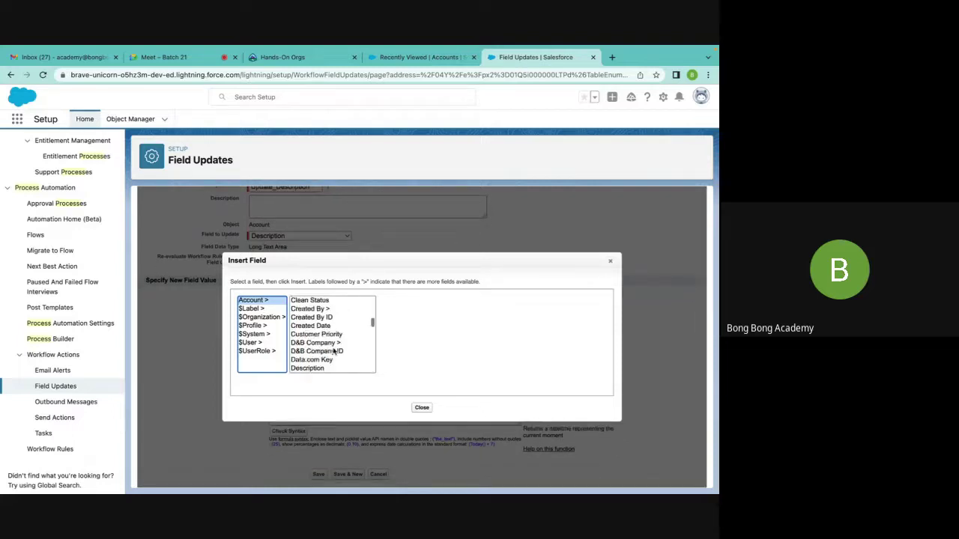
{"action": "scroll", "coordinate": [334, 351], "scroll_direction": "up", "scroll_amount": 5}
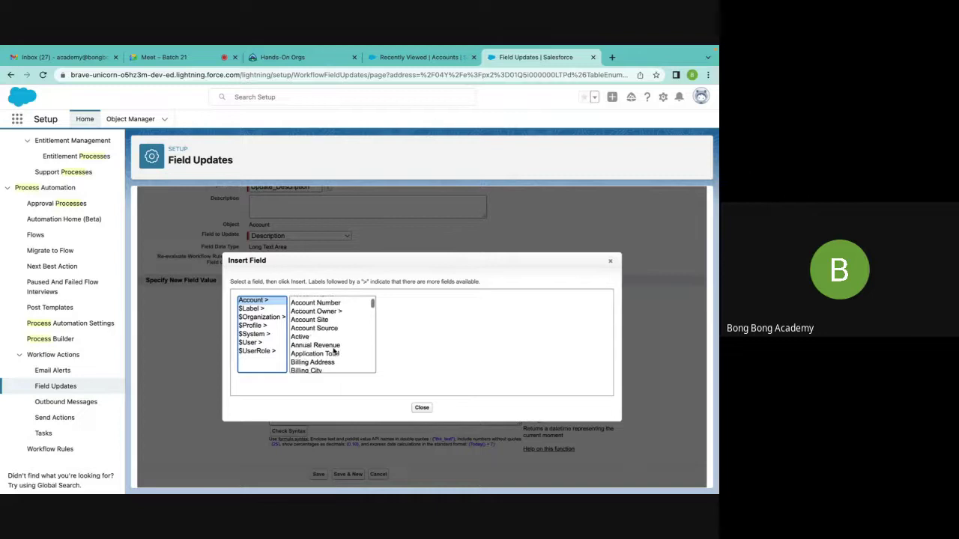
Insert the account owner's First Name field (Owner.FirstName) at the end of the formula
{"action": "left_click", "coordinate": [320, 318]}
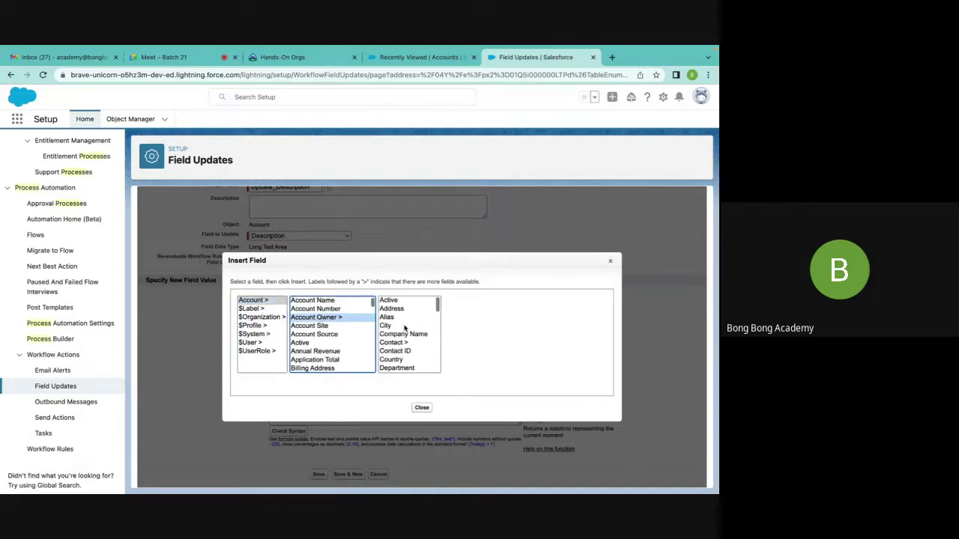
{"action": "scroll", "coordinate": [399, 329], "scroll_direction": "down", "scroll_amount": 4}
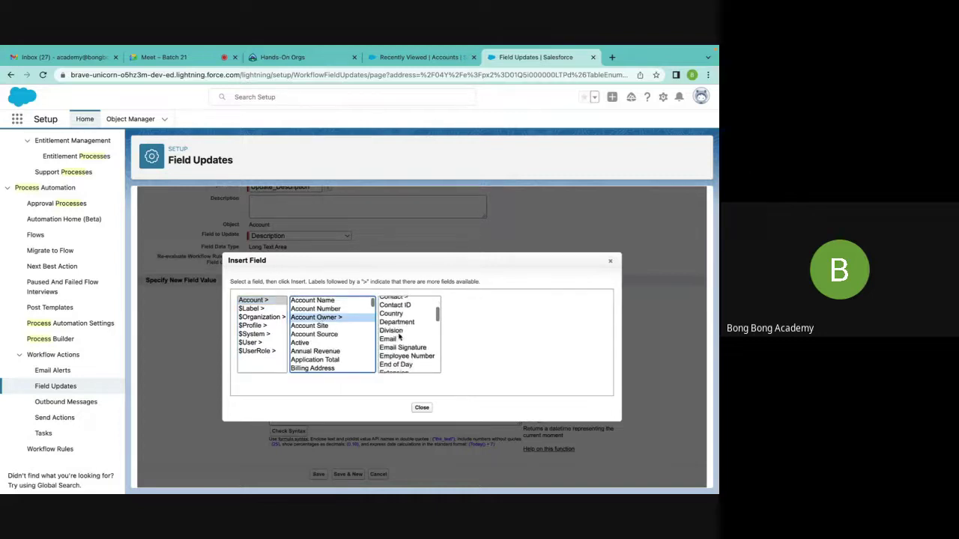
{"action": "scroll", "coordinate": [399, 338], "scroll_direction": "down", "scroll_amount": 3}
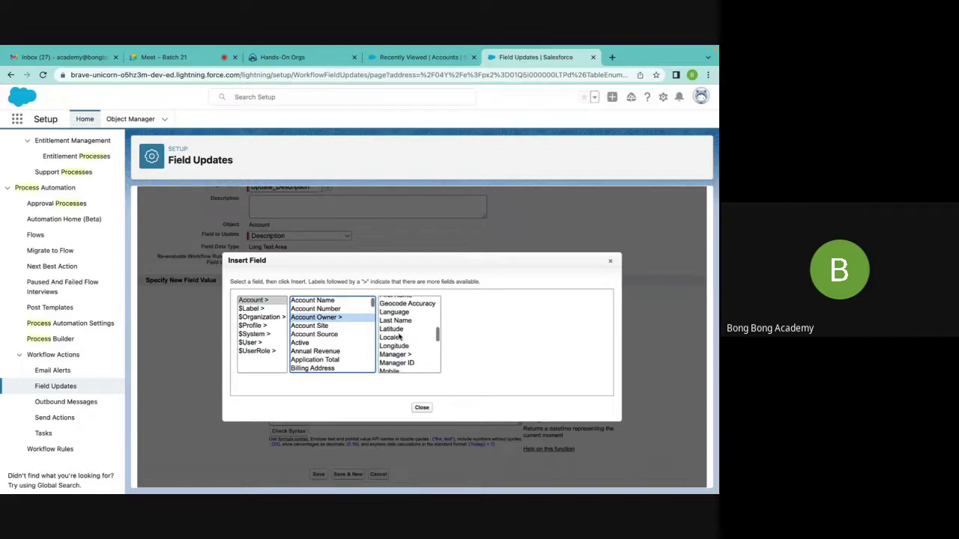
{"action": "scroll", "coordinate": [401, 339], "scroll_direction": "down", "scroll_amount": 1}
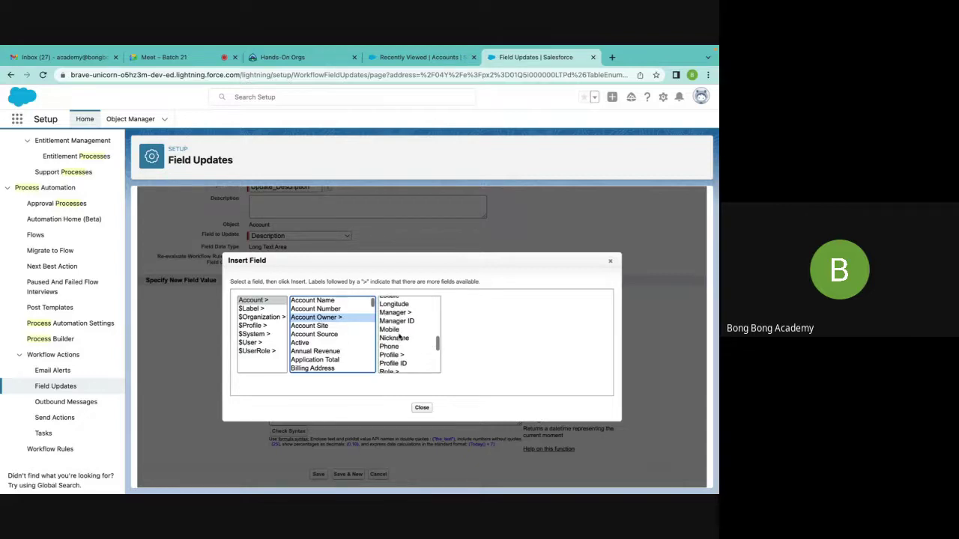
{"action": "scroll", "coordinate": [400, 339], "scroll_direction": "down", "scroll_amount": 5}
{"action": "scroll", "coordinate": [401, 337], "scroll_direction": "up", "scroll_amount": 15}
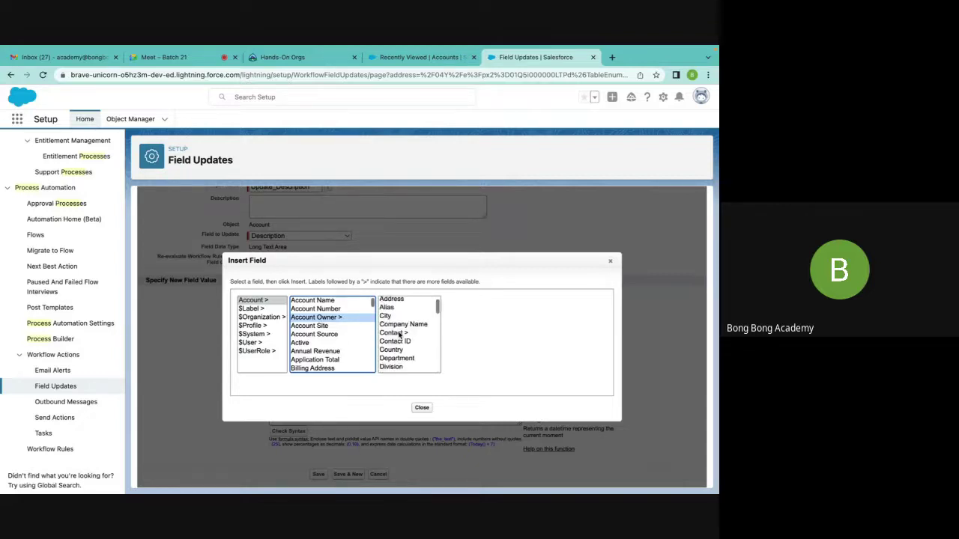
{"action": "scroll", "coordinate": [400, 338], "scroll_direction": "down", "scroll_amount": 3}
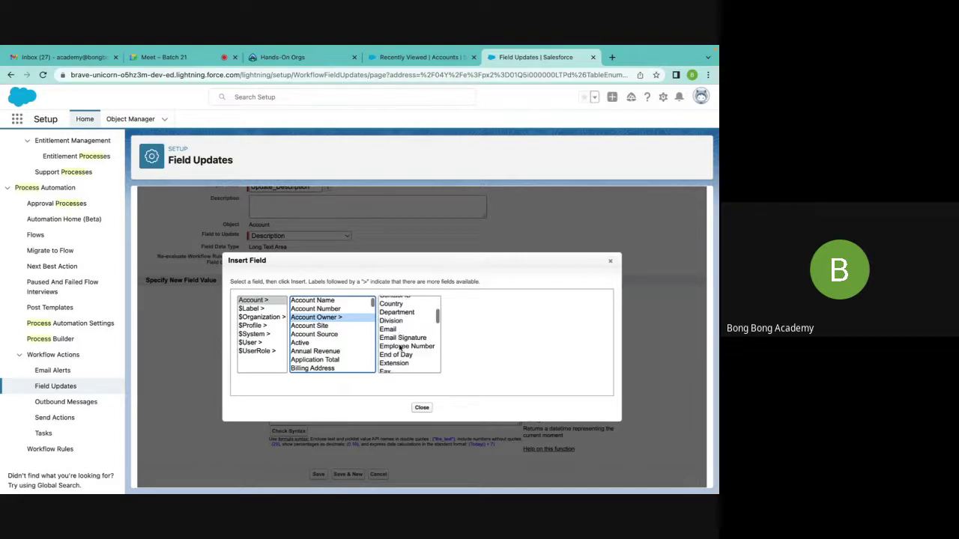
{"action": "scroll", "coordinate": [400, 346], "scroll_direction": "down", "scroll_amount": 1}
{"action": "left_click", "coordinate": [397, 358]}
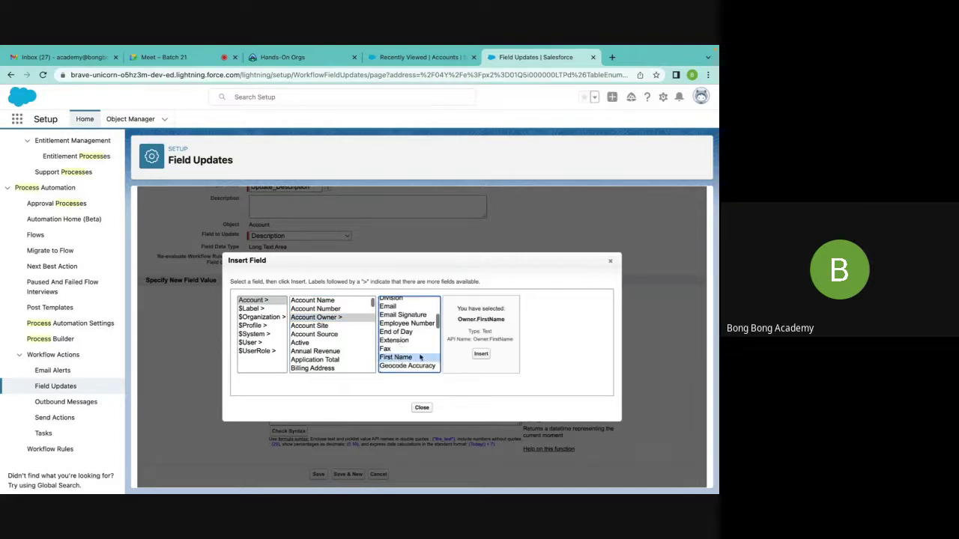
{"action": "left_click", "coordinate": [480, 354]}
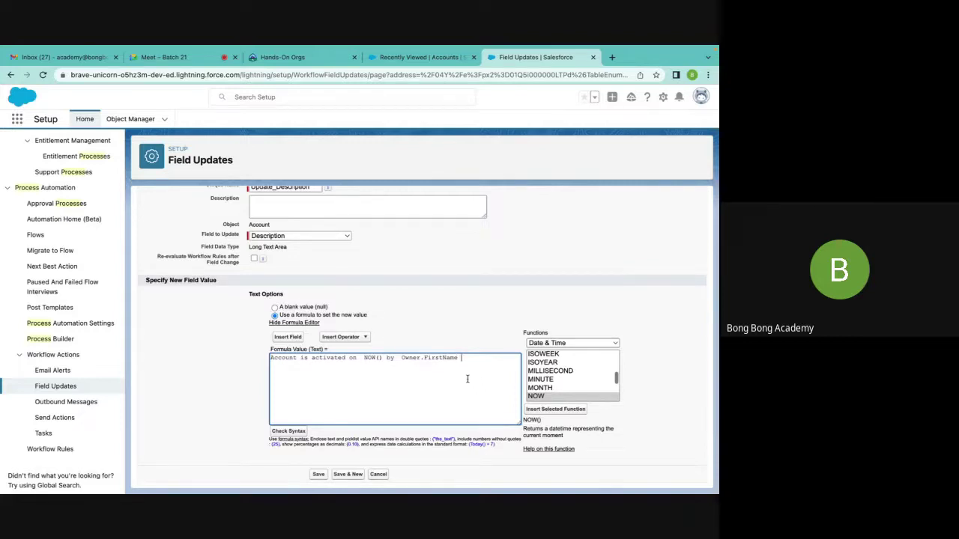
Enclose "Account is activated on" in double quotes, join it to NOW() with +, and add + and an opening quote before by
{"action": "left_click", "coordinate": [270, 358]}
{"action": "type", "text": "\""}
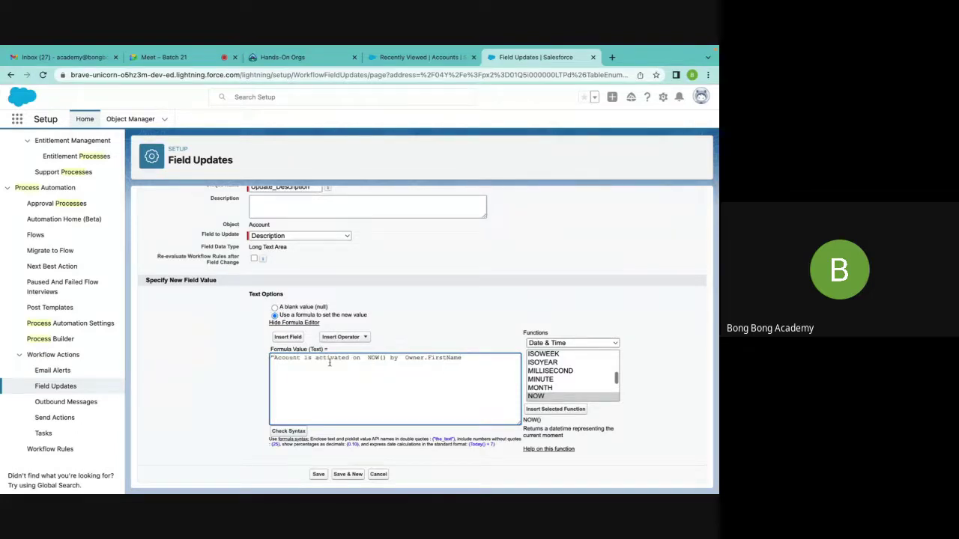
{"action": "left_click", "coordinate": [361, 357]}
{"action": "type", "text": "\" +"}
{"action": "left_click", "coordinate": [402, 358]}
{"action": "type", "text": "+ \""}
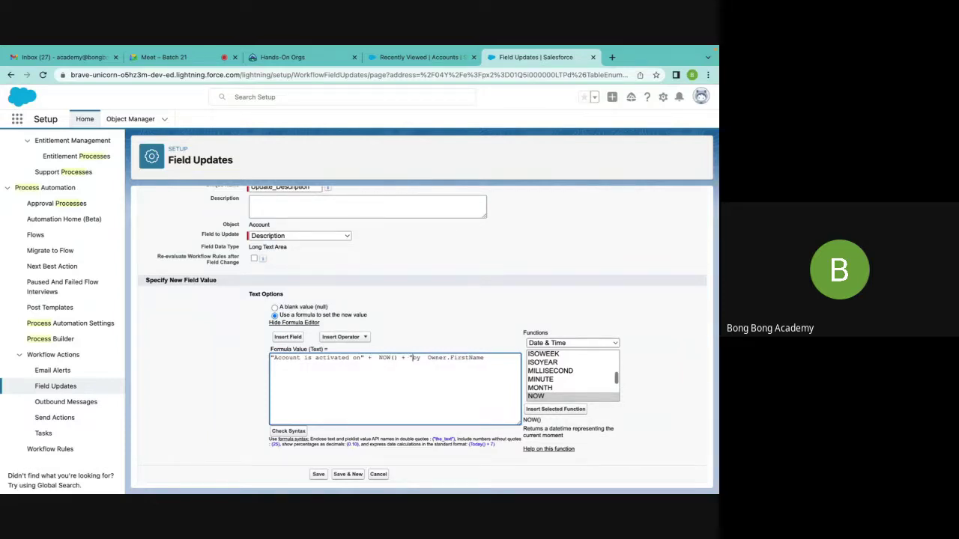
Complete the quoted text " by" and join it to Owner.FirstName with +, adding a trailing + after the field
{"action": "left_click", "coordinate": [421, 358]}
{"action": "type", "text": "\""}
{"action": "left_click", "coordinate": [413, 358]}
{"action": "left_click", "coordinate": [431, 359]}
{"action": "type", "text": "+"}
Insert the account owner's Last Name field (Owner.LastName) at the end of the formula and check the syntax
{"action": "left_click", "coordinate": [291, 338]}
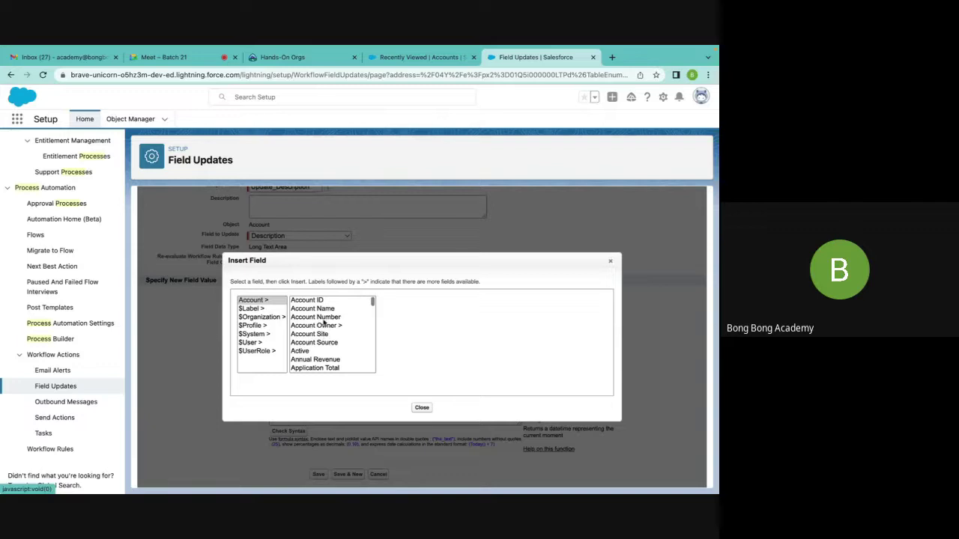
{"action": "left_click", "coordinate": [326, 327]}
{"action": "scroll", "coordinate": [396, 334], "scroll_direction": "down", "scroll_amount": 2}
{"action": "left_click", "coordinate": [395, 332]}
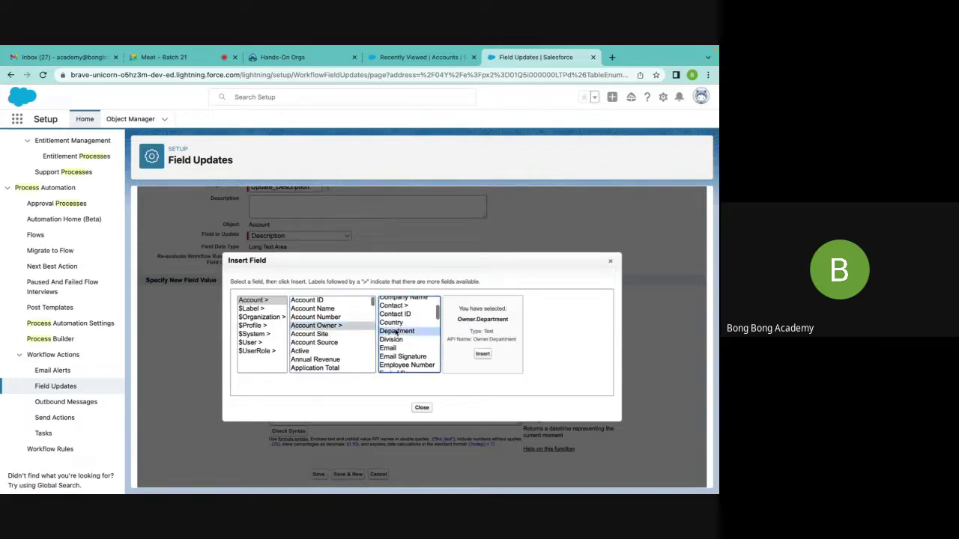
{"action": "scroll", "coordinate": [408, 334], "scroll_direction": "down", "scroll_amount": 2}
{"action": "left_click", "coordinate": [427, 366]}
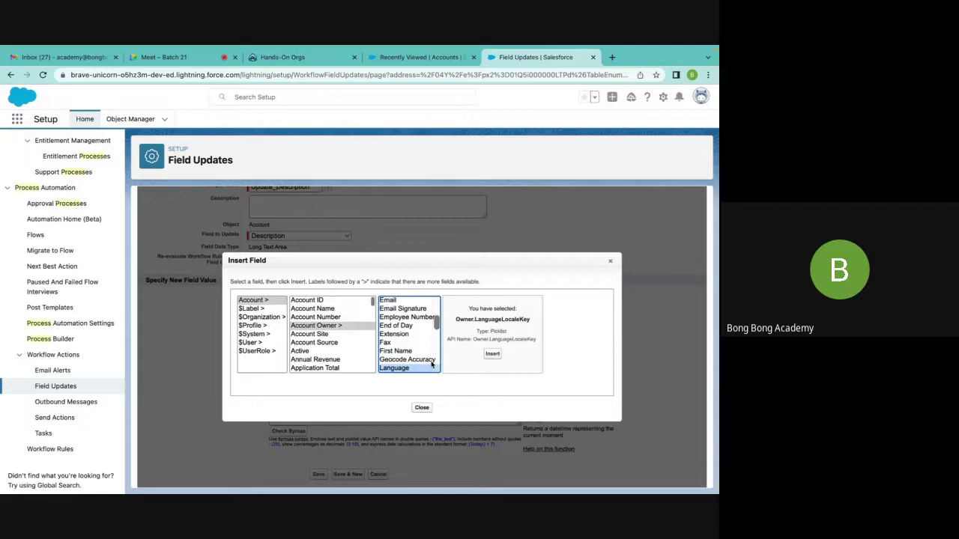
{"action": "left_click", "coordinate": [432, 370]}
{"action": "left_click", "coordinate": [481, 353]}
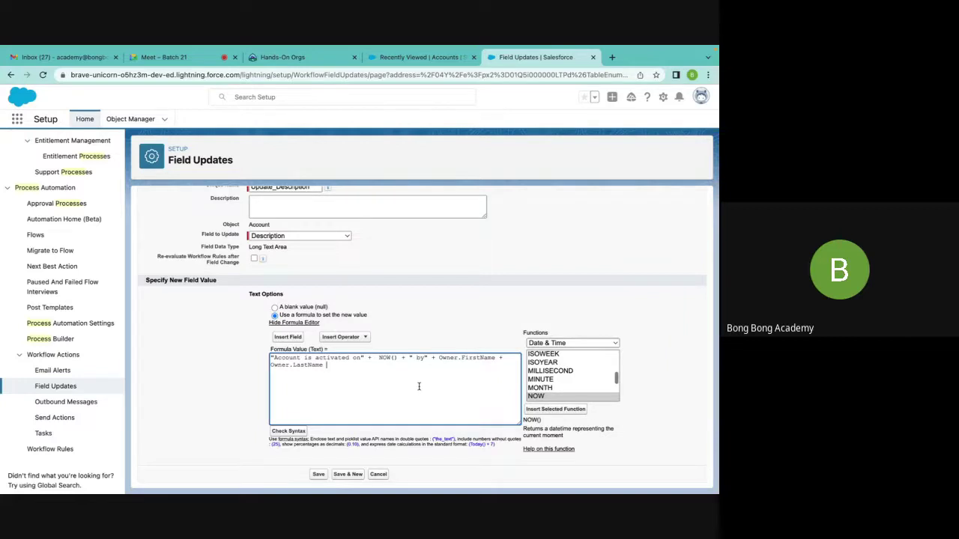
{"action": "left_click", "coordinate": [289, 432]}
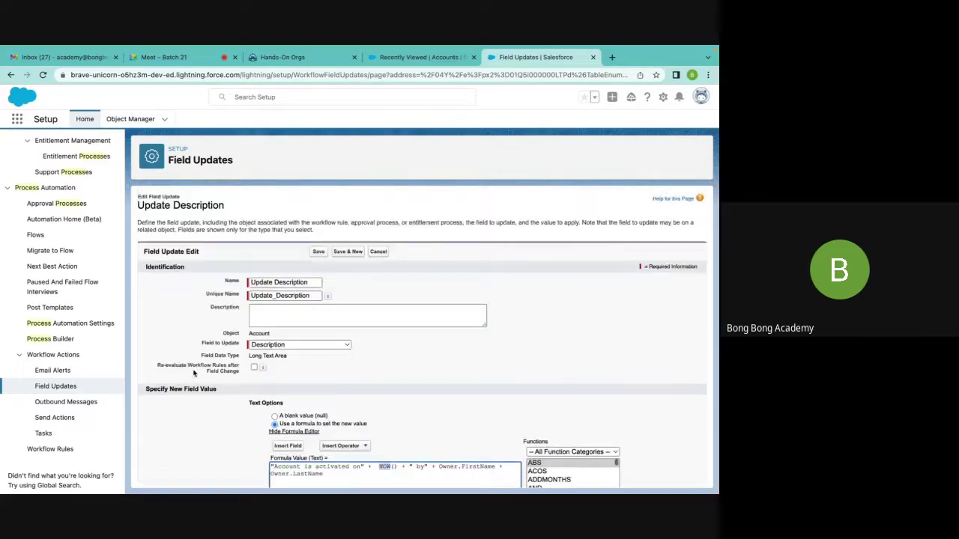
Wrap NOW() in the TEXT function so it reads TEXT(NOW()), and check the formula's syntax again
{"action": "scroll", "coordinate": [315, 359], "scroll_direction": "down", "scroll_amount": 2}
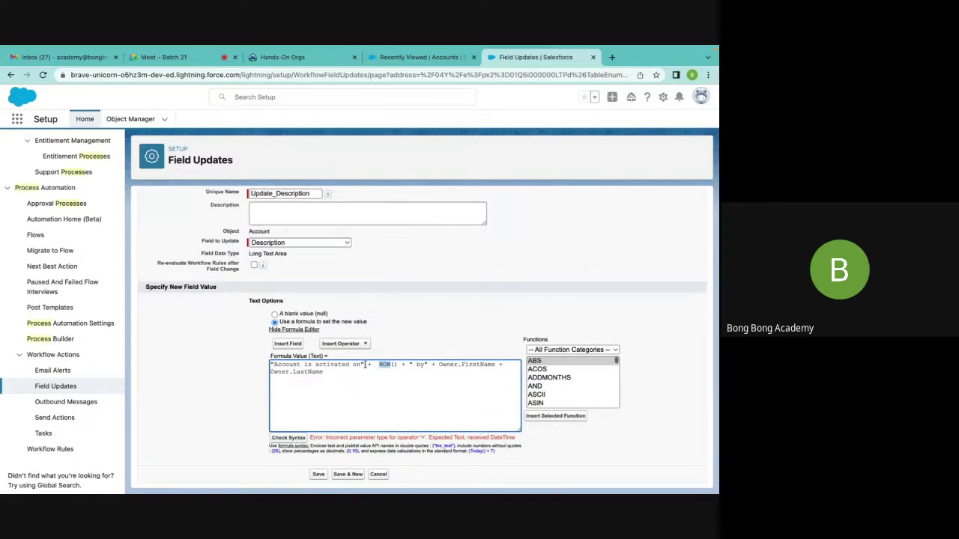
{"action": "left_click", "coordinate": [378, 365]}
{"action": "type", "text": "TEXT"}
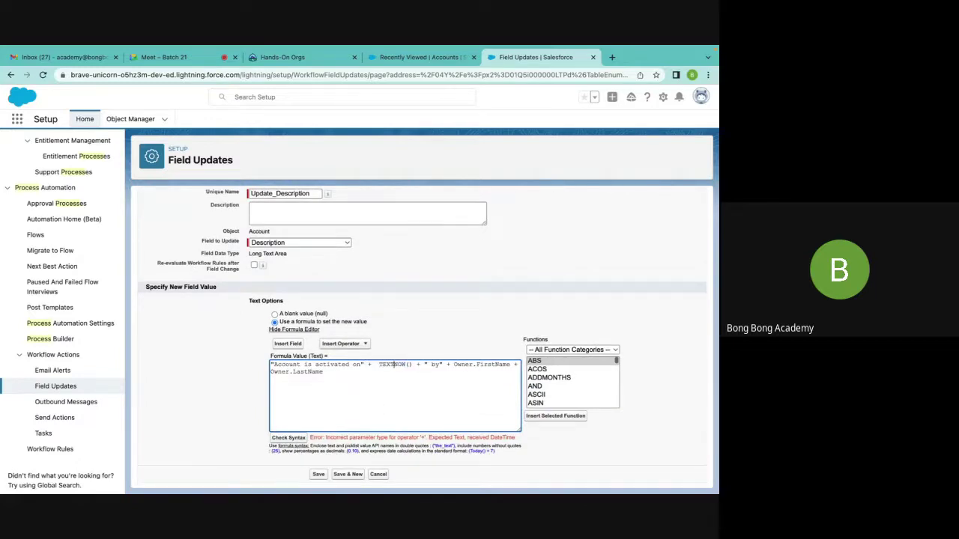
{"action": "type", "text": "(NOW("}
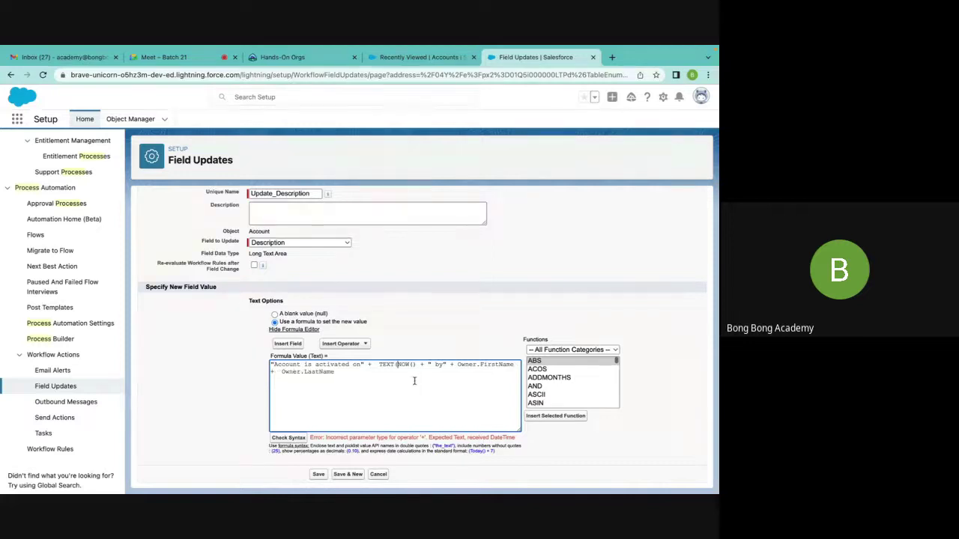
{"action": "type", "text": ")"}
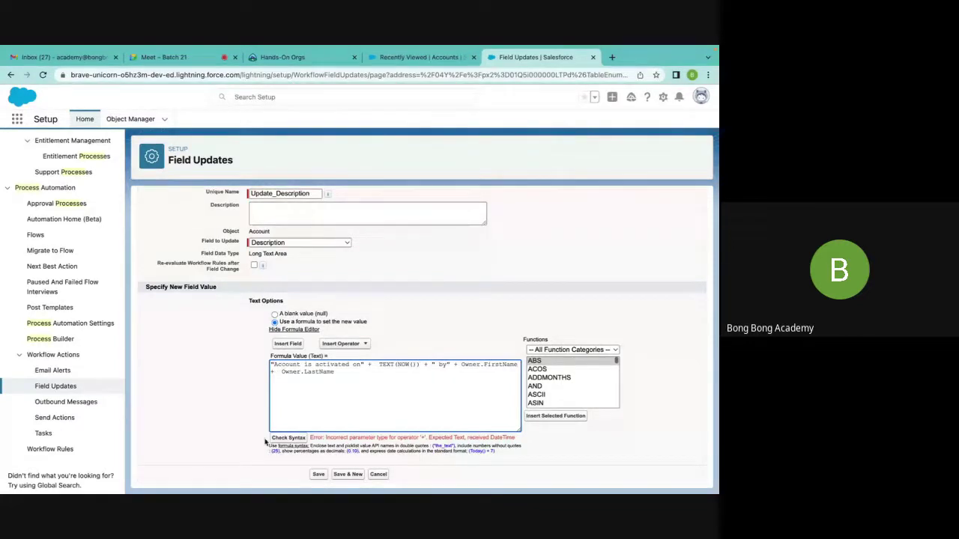
{"action": "left_click", "coordinate": [319, 474]}
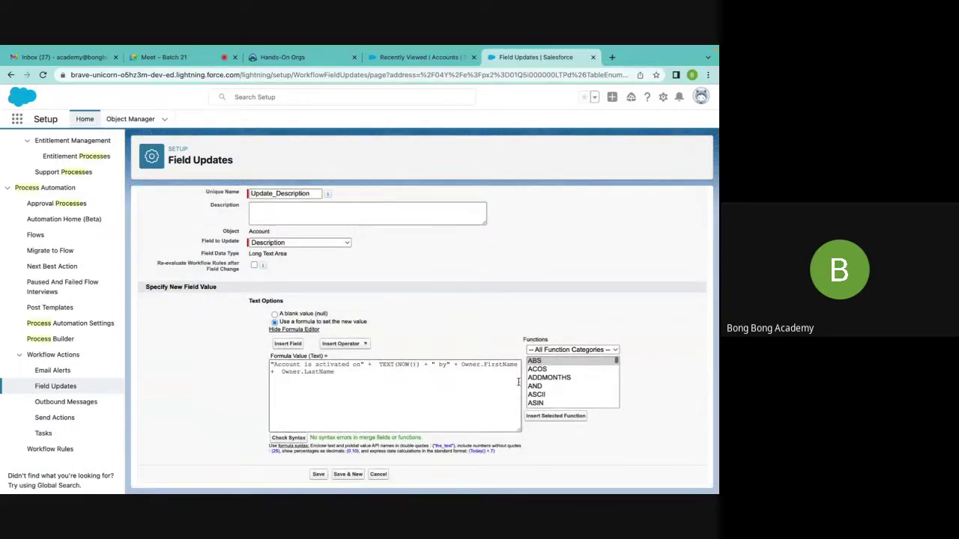
Look up the description of the NOW function in the Date & Time function category
{"action": "scroll", "coordinate": [561, 388], "scroll_direction": "down", "scroll_amount": 2}
{"action": "left_click", "coordinate": [556, 350]}
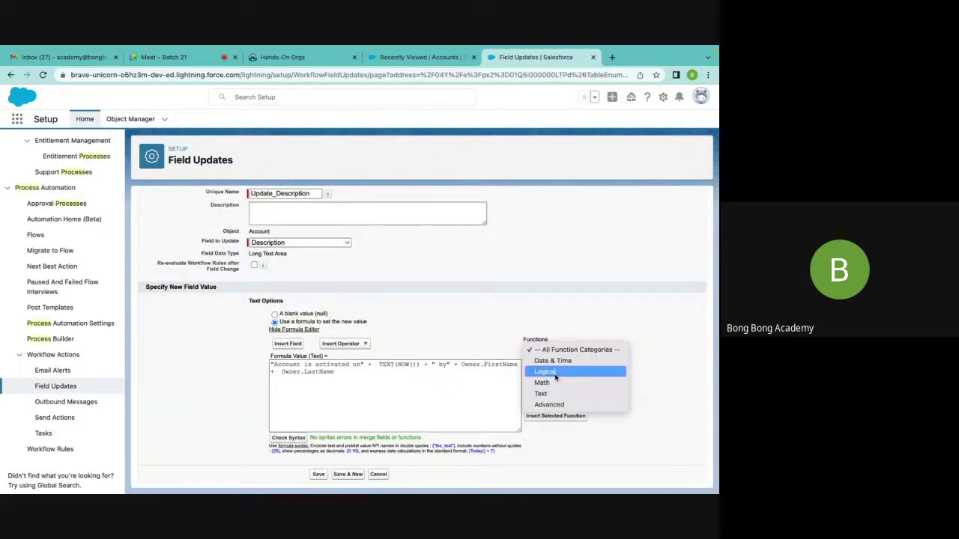
{"action": "left_click", "coordinate": [554, 361]}
{"action": "scroll", "coordinate": [559, 397], "scroll_direction": "down", "scroll_amount": 1}
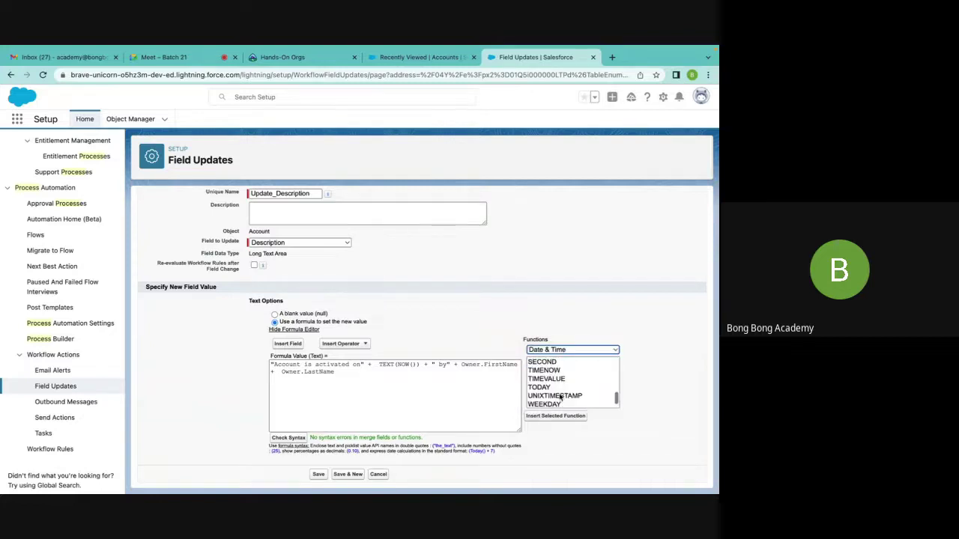
{"action": "scroll", "coordinate": [560, 397], "scroll_direction": "up", "scroll_amount": 2}
{"action": "left_click", "coordinate": [555, 384]}
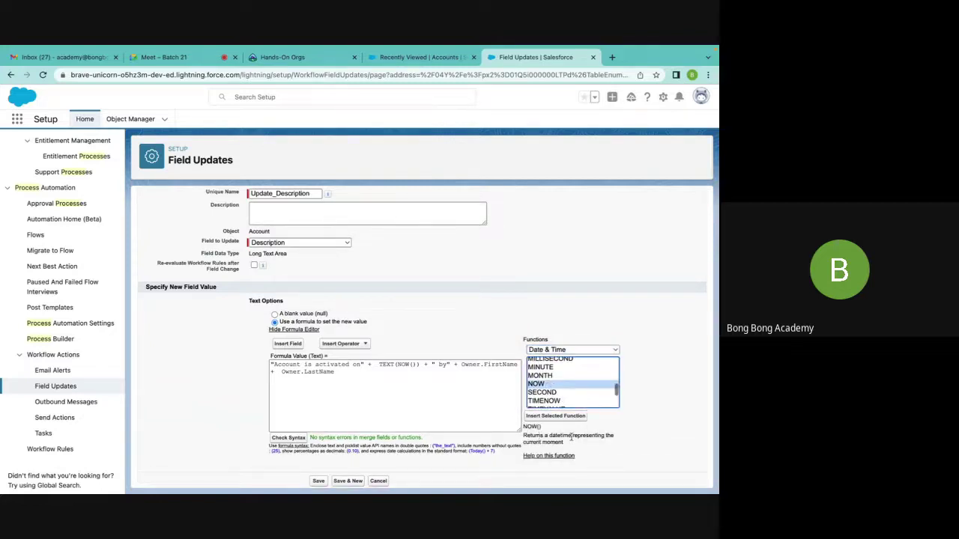
Look up the description of the TEXT function in the Text function category
{"action": "scroll", "coordinate": [551, 391], "scroll_direction": "up", "scroll_amount": 1}
{"action": "scroll", "coordinate": [550, 390], "scroll_direction": "up", "scroll_amount": 5}
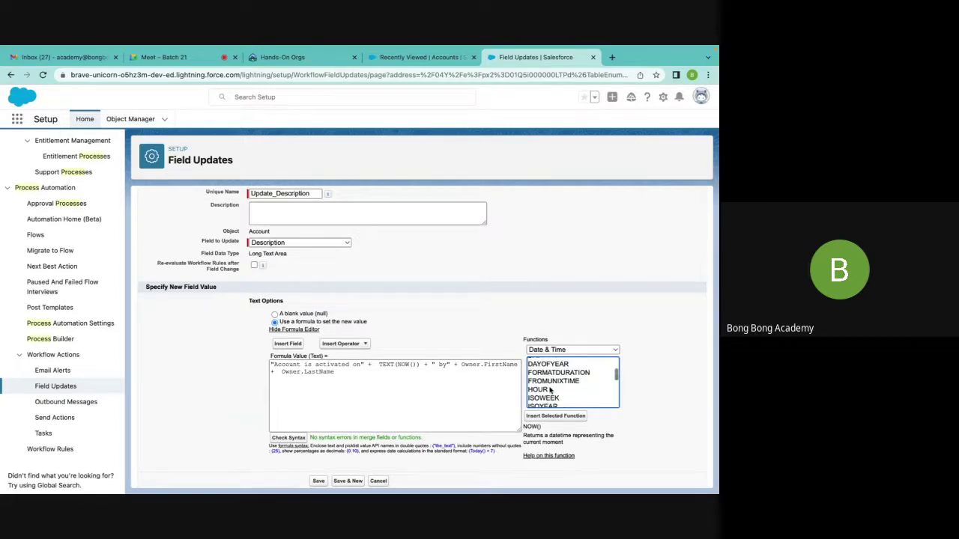
{"action": "scroll", "coordinate": [550, 389], "scroll_direction": "down", "scroll_amount": 5}
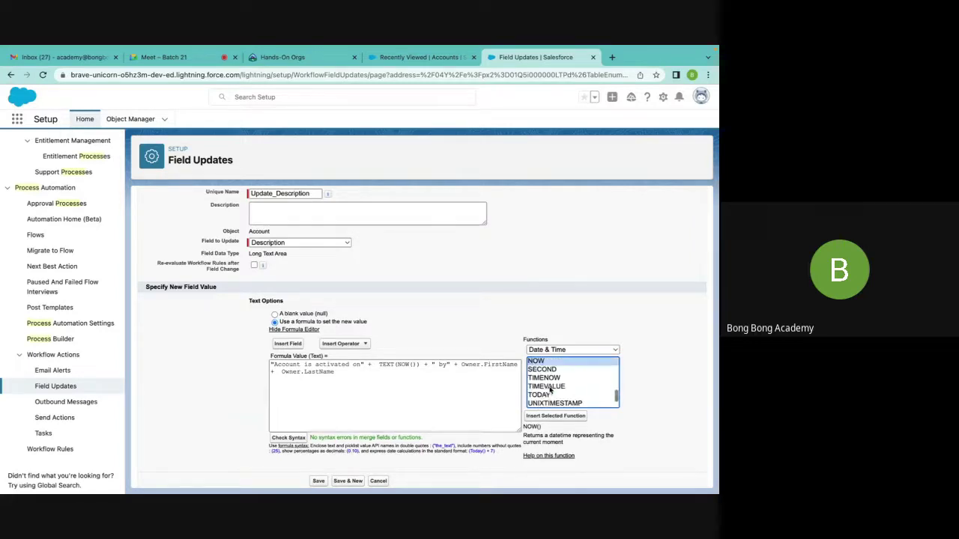
{"action": "scroll", "coordinate": [550, 390], "scroll_direction": "down", "scroll_amount": 2}
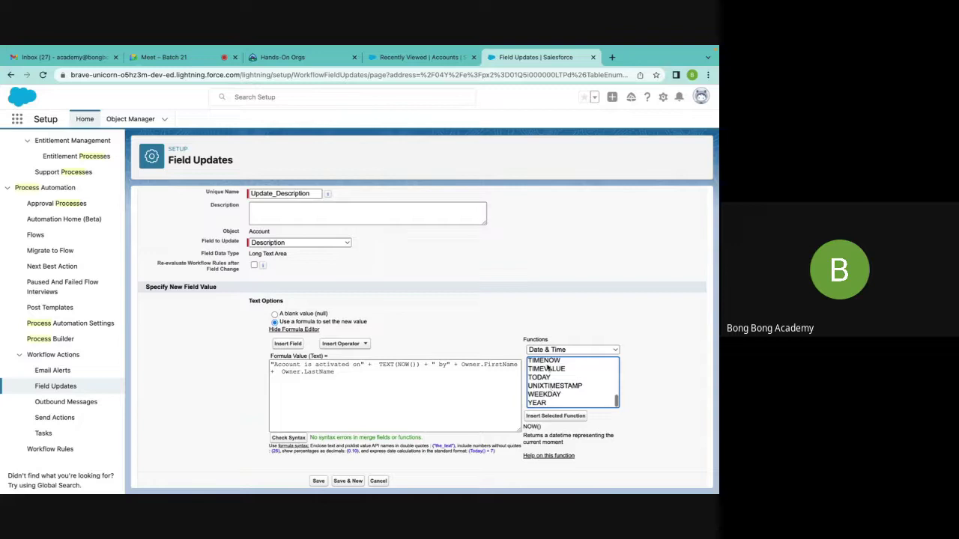
{"action": "left_click", "coordinate": [546, 350]}
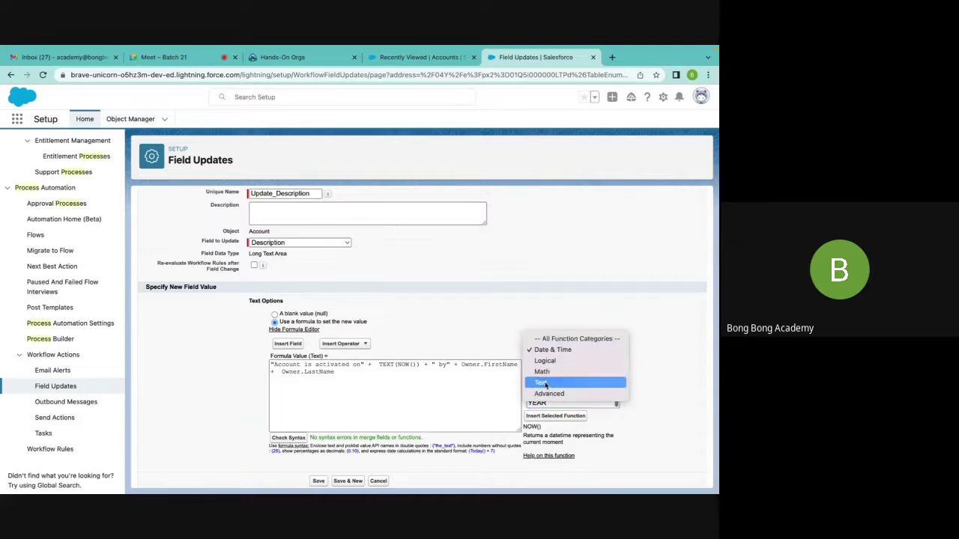
{"action": "left_click", "coordinate": [542, 382]}
{"action": "scroll", "coordinate": [550, 381], "scroll_direction": "down", "scroll_amount": 5}
{"action": "left_click", "coordinate": [547, 381]}
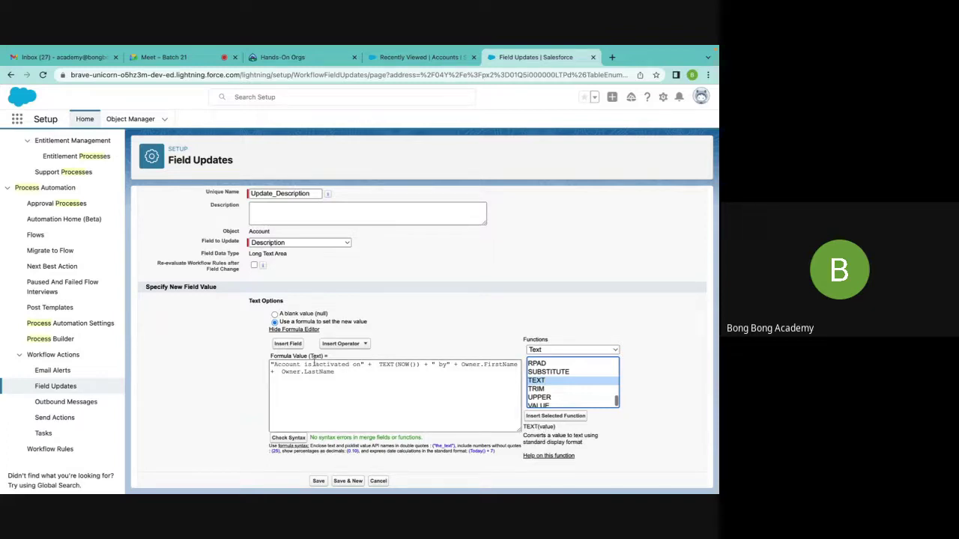
Add a quoted space, joined with +, between Owner.FirstName and Owner.LastName in the formula
{"action": "left_click", "coordinate": [360, 365]}
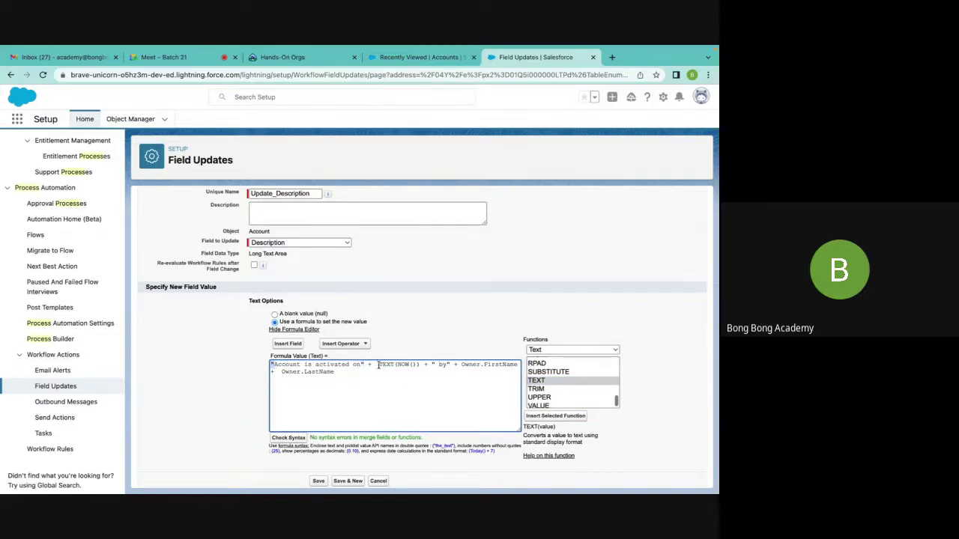
{"action": "left_click_drag", "start_coordinate": [379, 365], "coordinate": [421, 368]}
{"action": "left_click", "coordinate": [462, 365]}
{"action": "type", "text": "+ "}
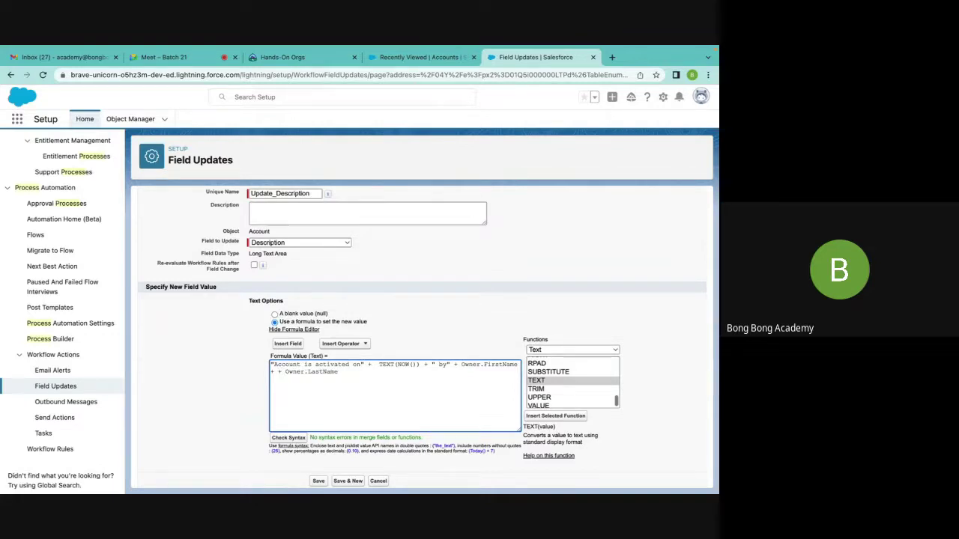
{"action": "type", "text": "\" \""}
{"action": "scroll", "coordinate": [331, 415], "scroll_direction": "down", "scroll_amount": 1}
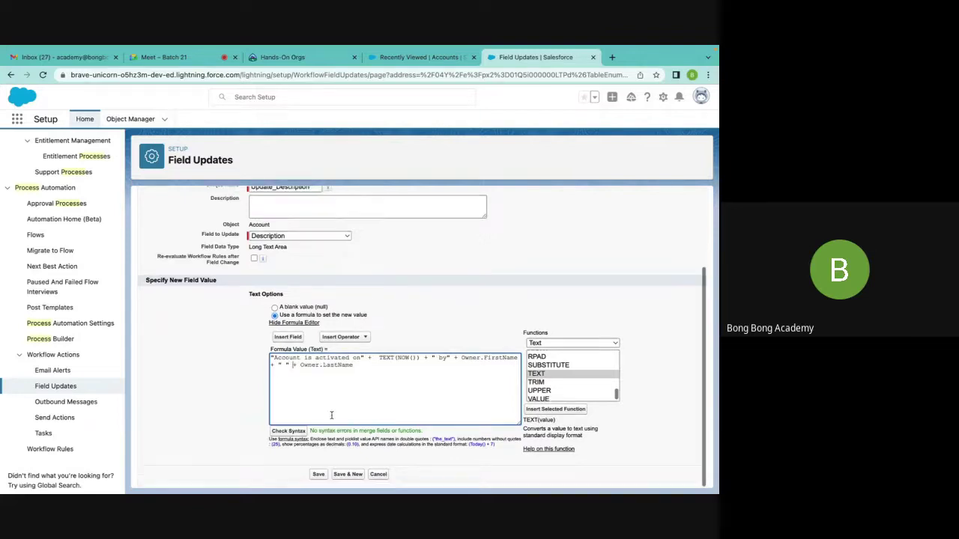
Save the Update Description field update and activate the Account Activated workflow rule
{"action": "left_click", "coordinate": [318, 474]}
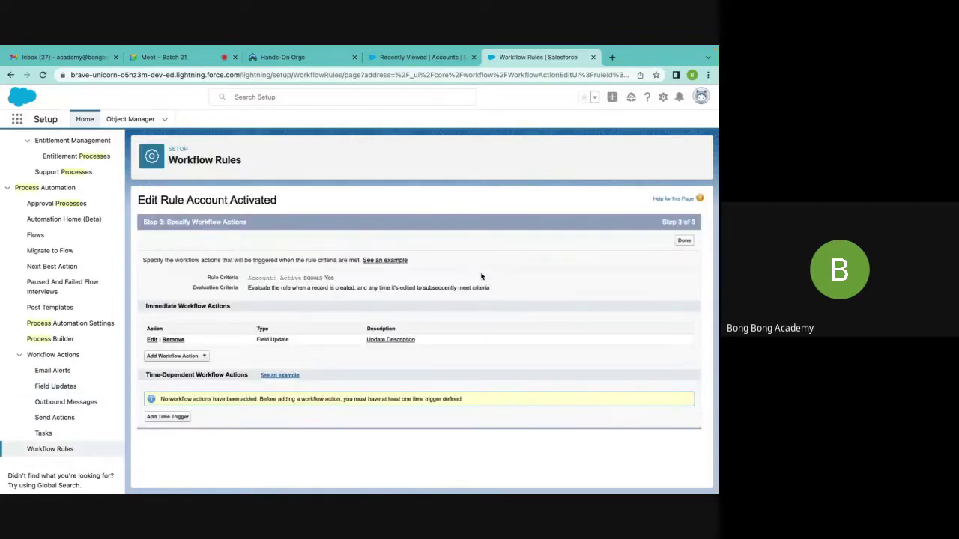
{"action": "left_click", "coordinate": [684, 240]}
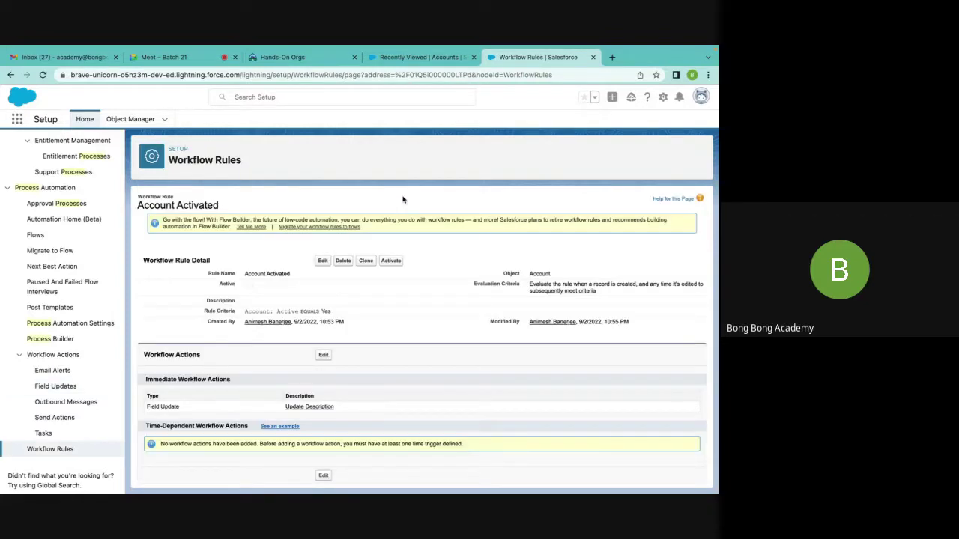
{"action": "left_click", "coordinate": [391, 262]}
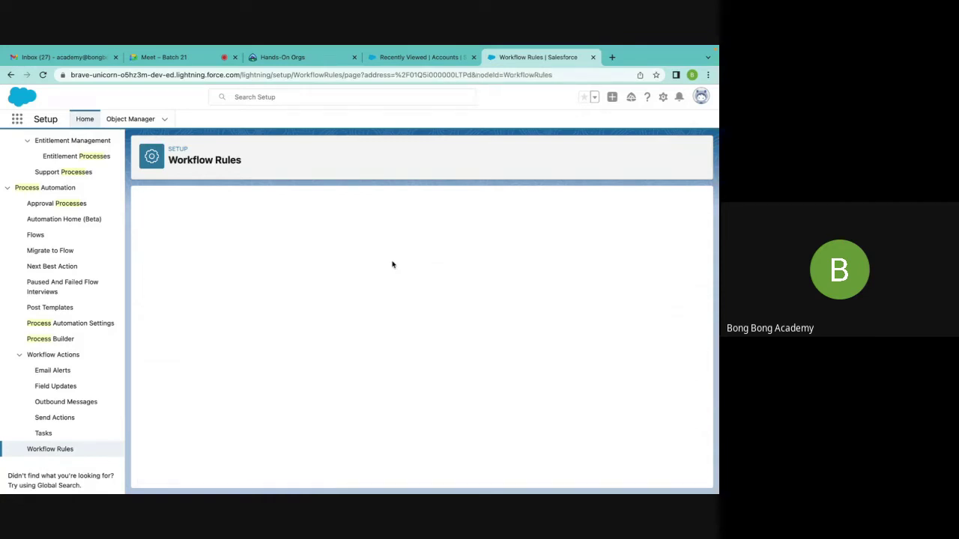
Start a new account from the Accounts list in My App and name it Workflow Test
{"action": "left_click", "coordinate": [424, 59]}
{"action": "left_click", "coordinate": [102, 129]}
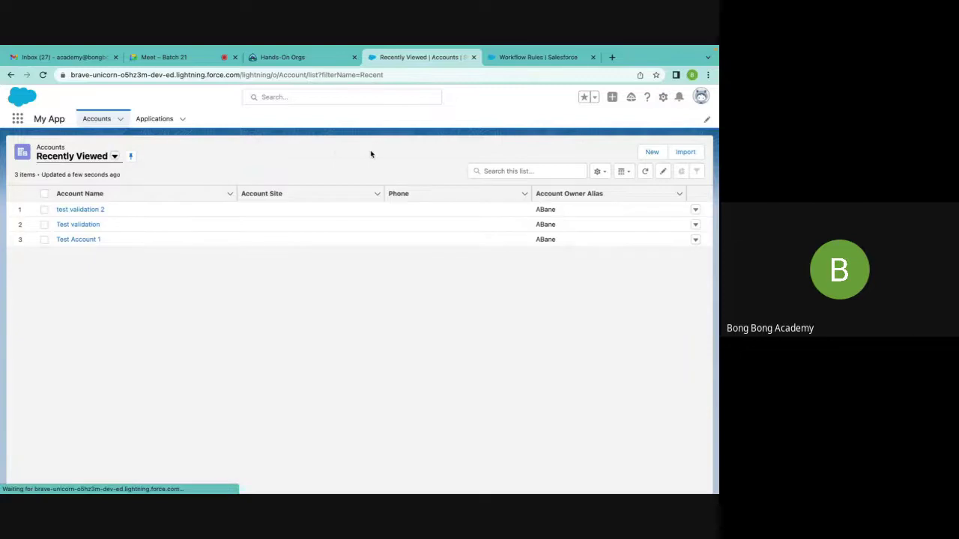
{"action": "left_click", "coordinate": [652, 152]}
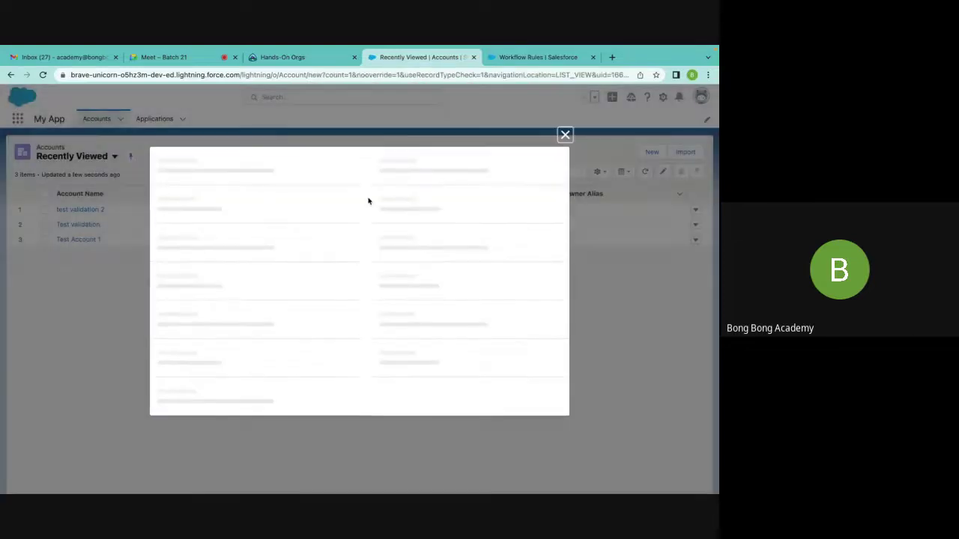
{"action": "left_click", "coordinate": [203, 214]}
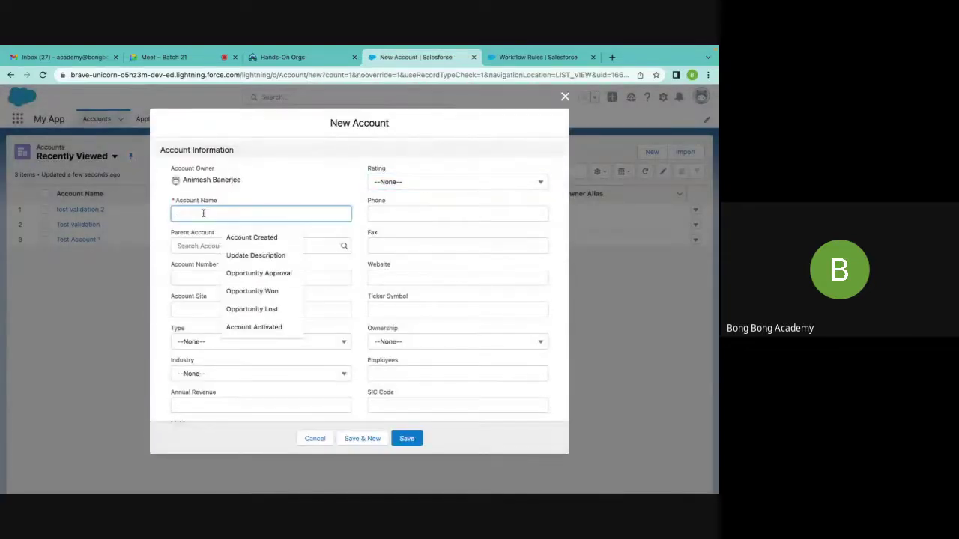
{"action": "type", "text": "Workflow "}
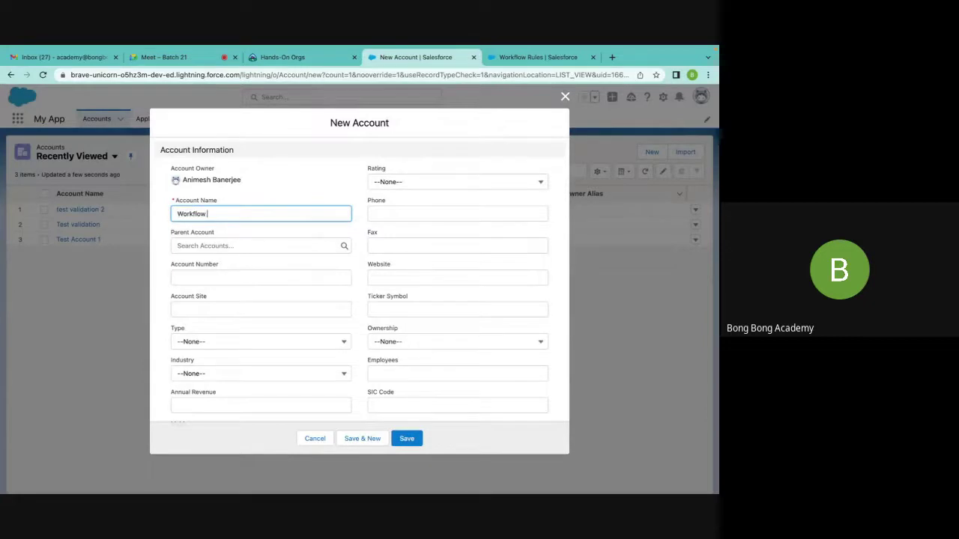
{"action": "type", "text": "Test"}
{"action": "left_click", "coordinate": [261, 250]}
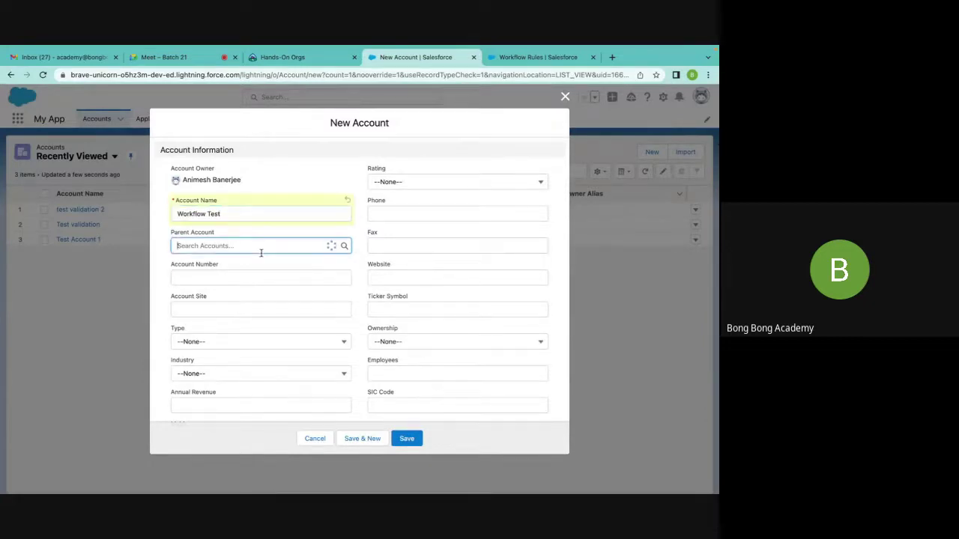
{"action": "left_click", "coordinate": [304, 179]}
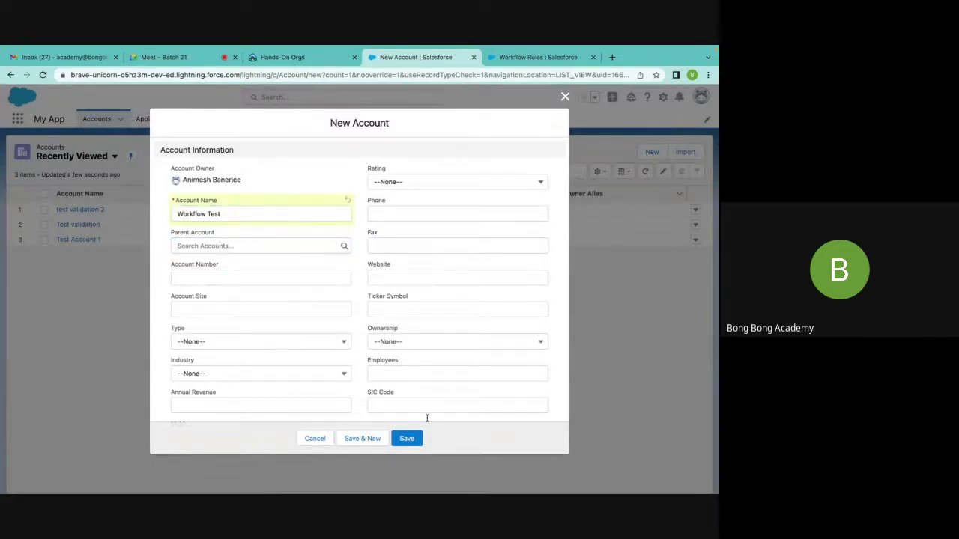
Review the remaining fields of the new account, including Active, and try to save with only the name filled in
{"action": "left_click", "coordinate": [415, 440]}
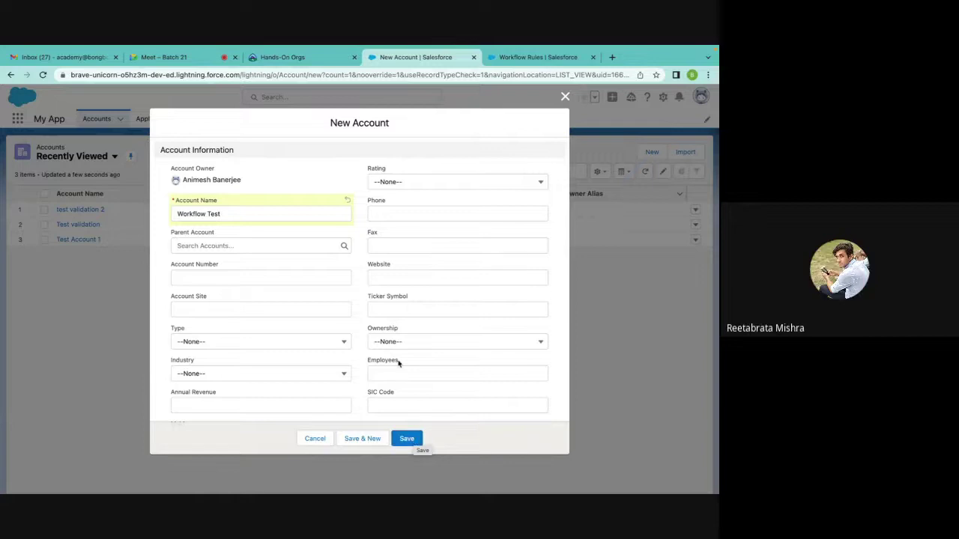
{"action": "scroll", "coordinate": [398, 363], "scroll_direction": "down", "scroll_amount": 10}
{"action": "scroll", "coordinate": [398, 364], "scroll_direction": "up", "scroll_amount": 8}
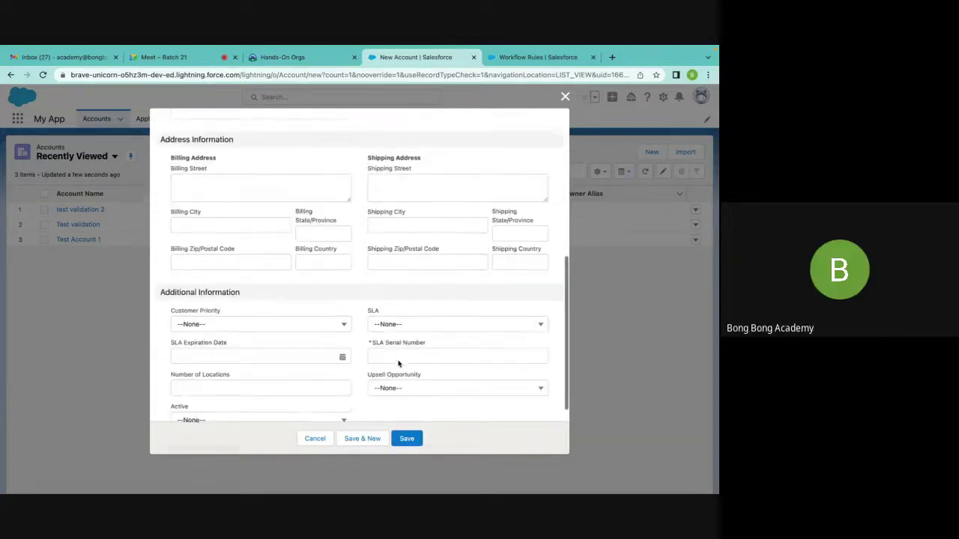
{"action": "scroll", "coordinate": [398, 360], "scroll_direction": "up", "scroll_amount": 3}
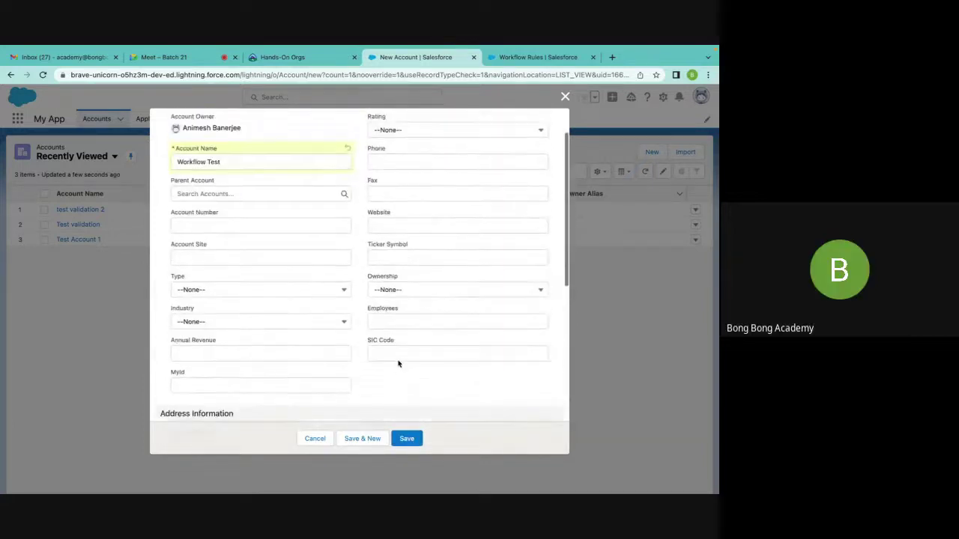
{"action": "scroll", "coordinate": [398, 363], "scroll_direction": "down", "scroll_amount": 5}
{"action": "scroll", "coordinate": [399, 363], "scroll_direction": "down", "scroll_amount": 5}
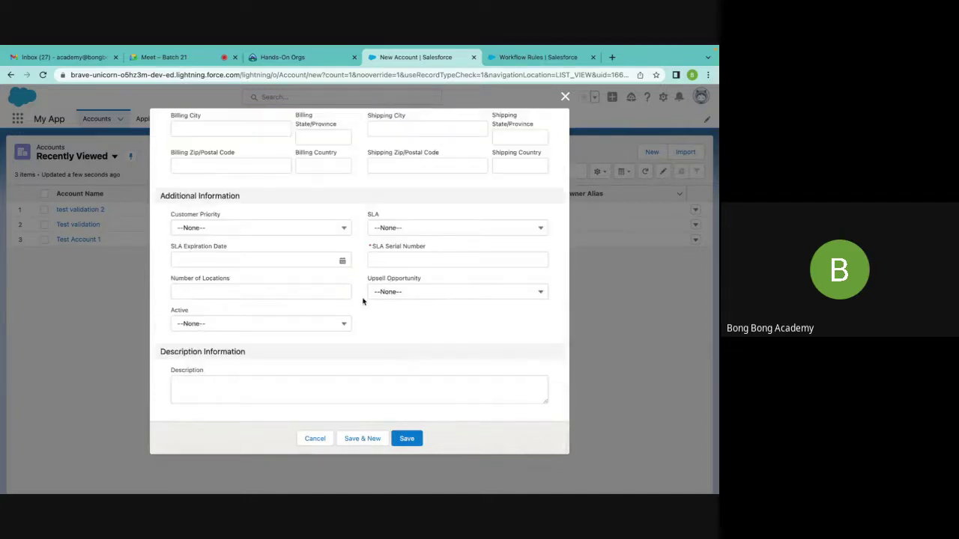
{"action": "left_click", "coordinate": [253, 330]}
{"action": "left_click", "coordinate": [394, 323]}
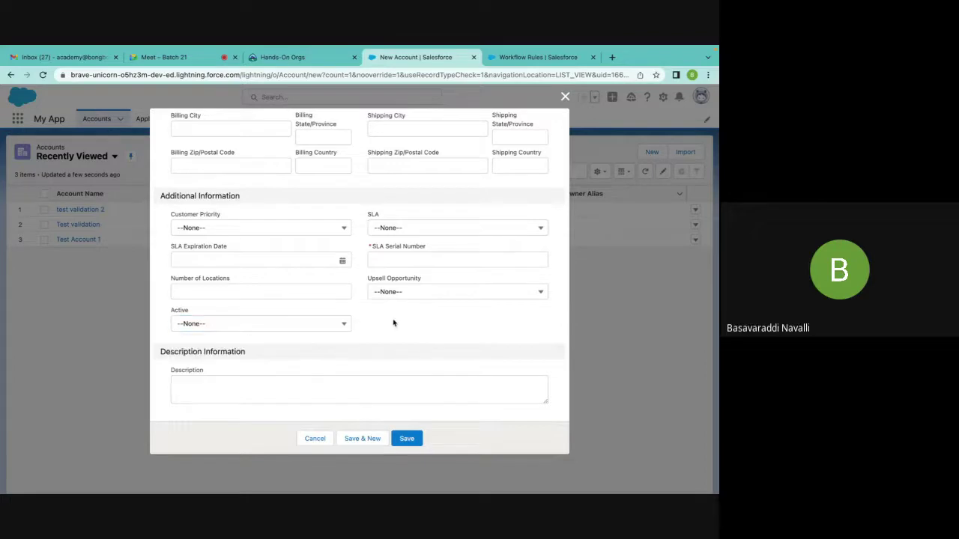
{"action": "left_click", "coordinate": [408, 437]}
Fill in the required SLA Serial Number of the new account and try to save
{"action": "left_click", "coordinate": [431, 258]}
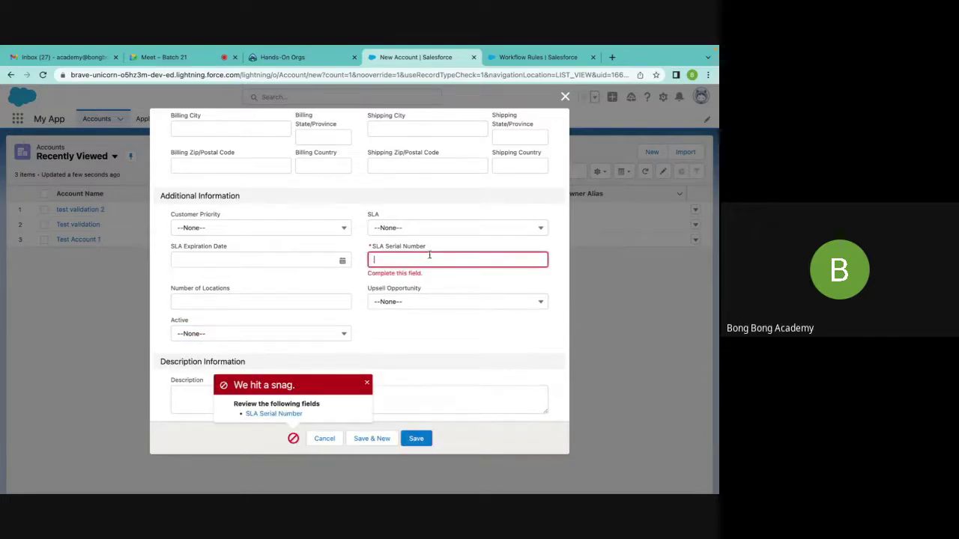
{"action": "type", "text": "124124"}
{"action": "left_click", "coordinate": [417, 439]}
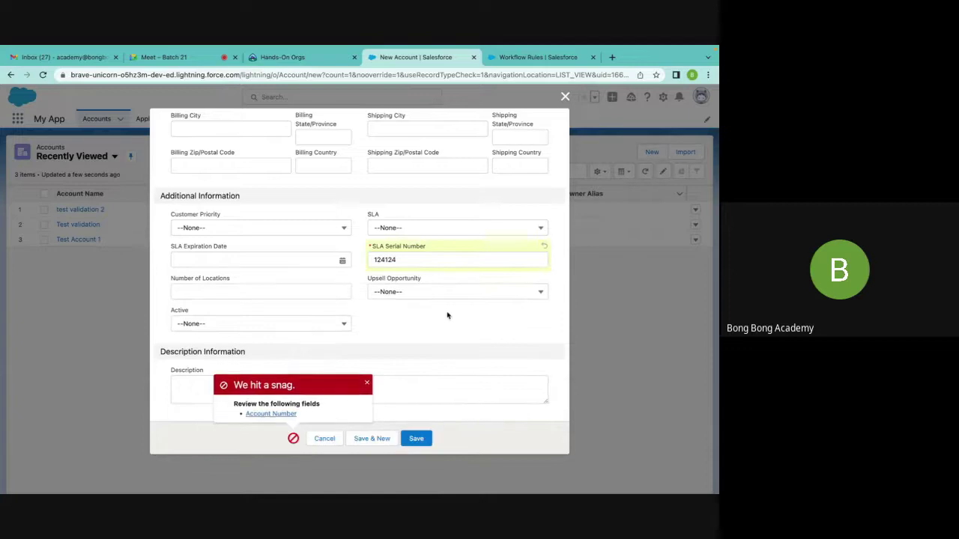
Enter a digits-only Account Number for the new account and try to save
{"action": "left_click", "coordinate": [280, 414]}
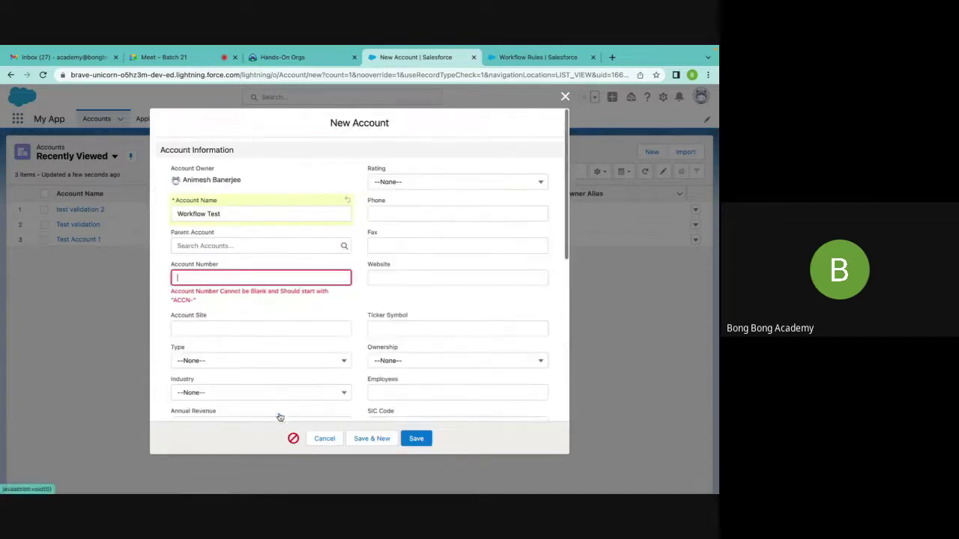
{"action": "type", "text": "412551"}
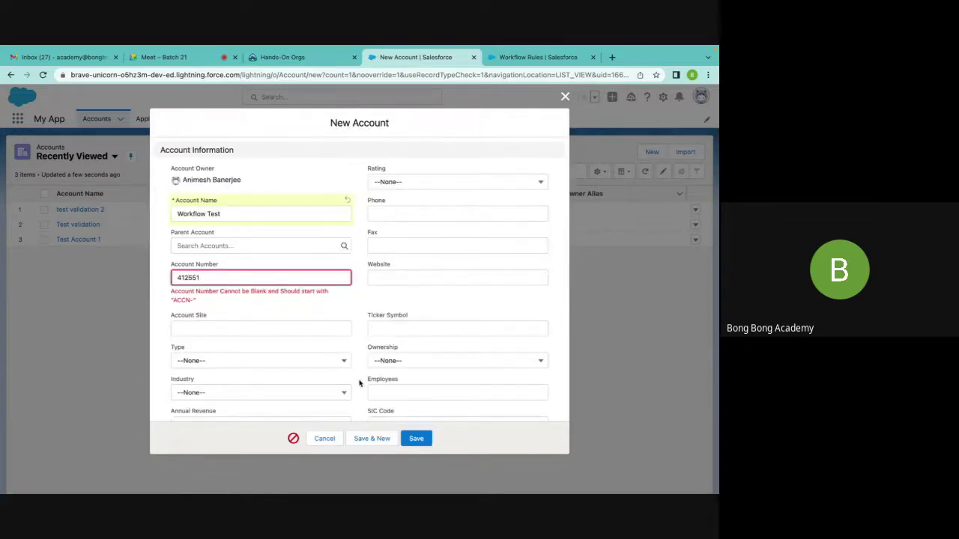
{"action": "left_click", "coordinate": [416, 439]}
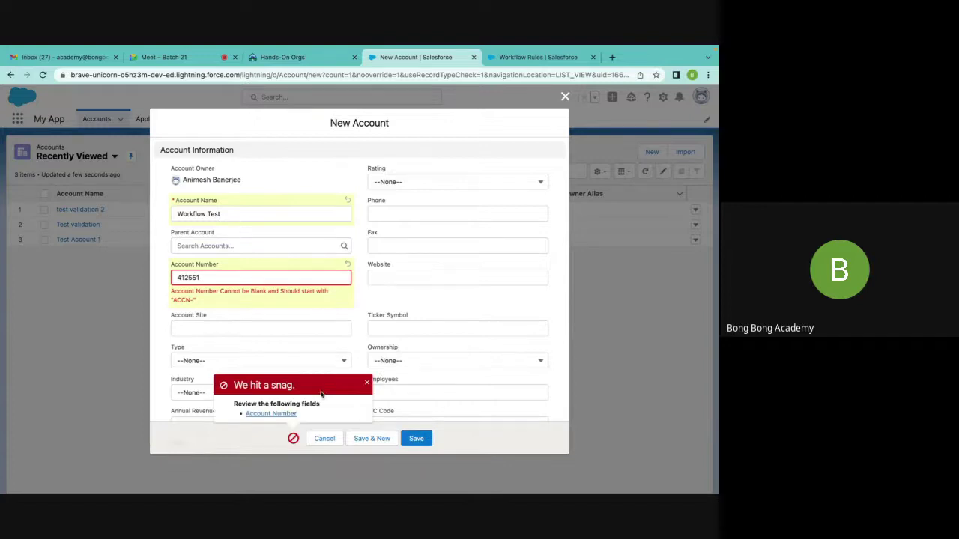
Replace the Account Number with one starting with ACCN-, try to save, and discard the new account form
{"action": "left_click_drag", "start_coordinate": [206, 278], "coordinate": [127, 283]}
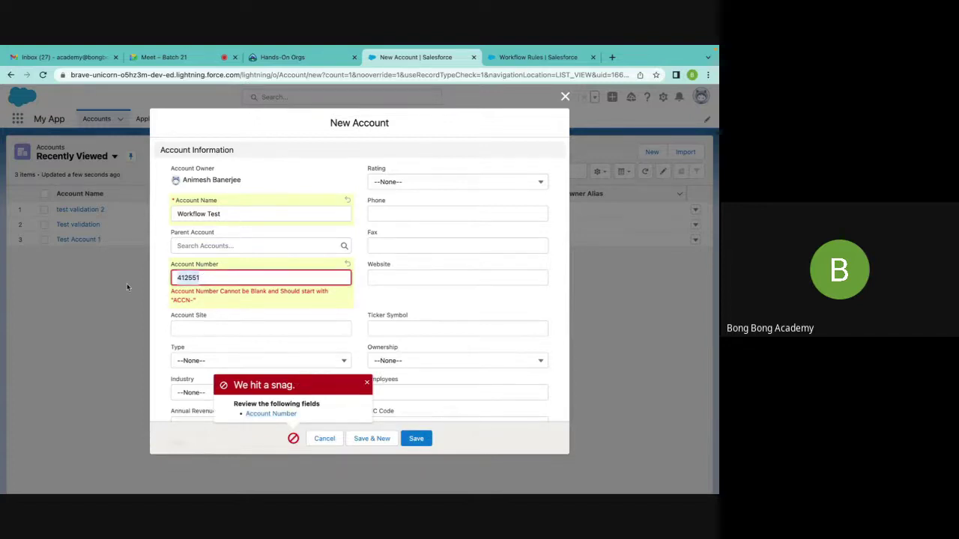
{"action": "type", "text": "ACCN-2141"}
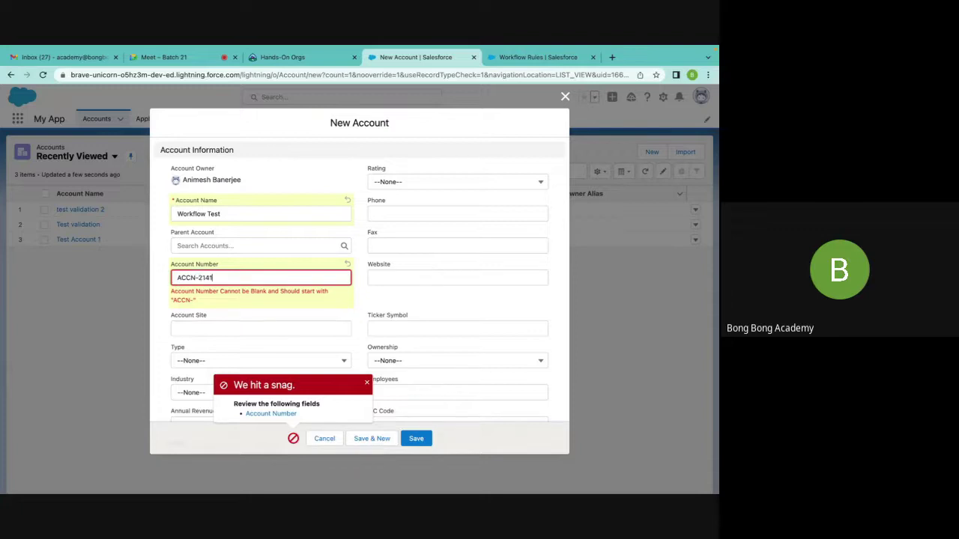
{"action": "left_click", "coordinate": [416, 440]}
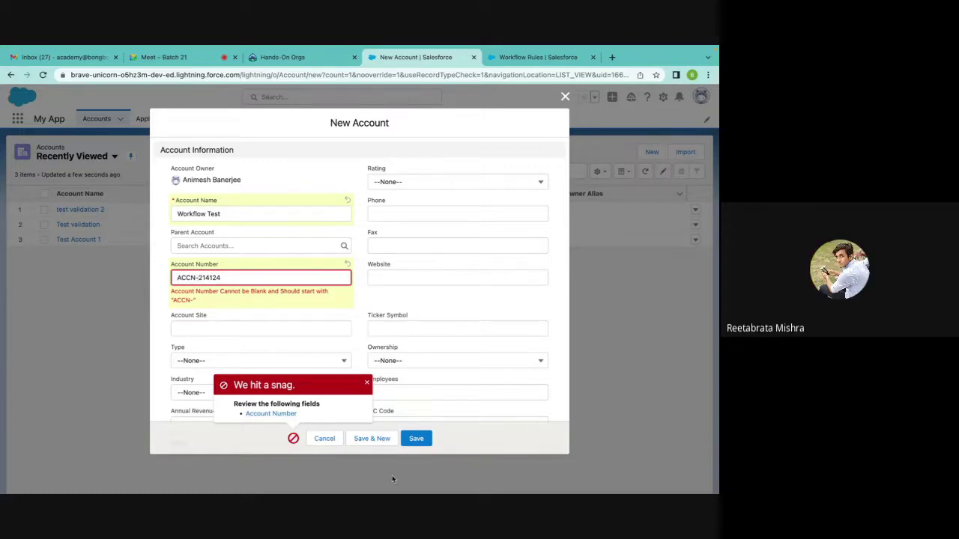
{"action": "left_click", "coordinate": [416, 440]}
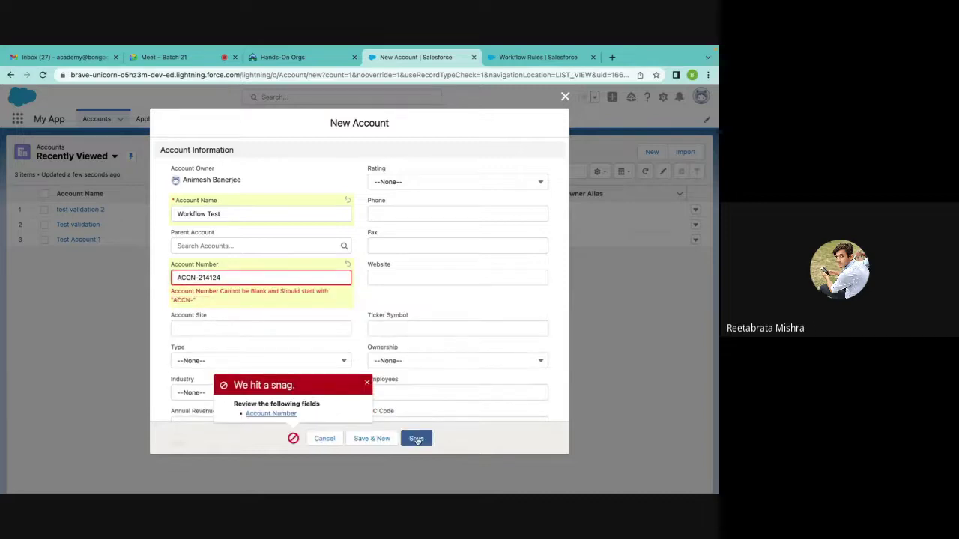
{"action": "left_click", "coordinate": [565, 97]}
Return to Setup and open the Account object's Fields & Relationships in Object Manager
{"action": "left_click", "coordinate": [528, 58]}
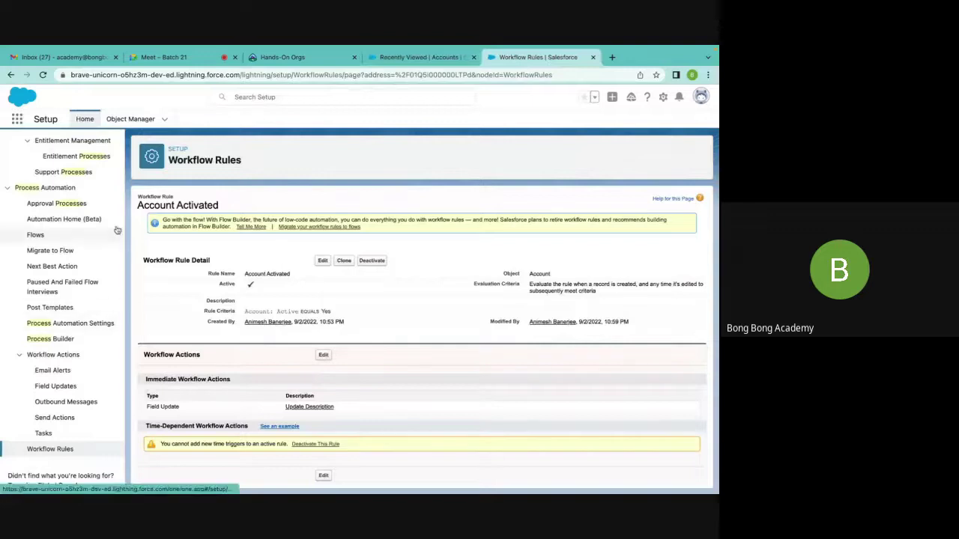
{"action": "left_click", "coordinate": [132, 120]}
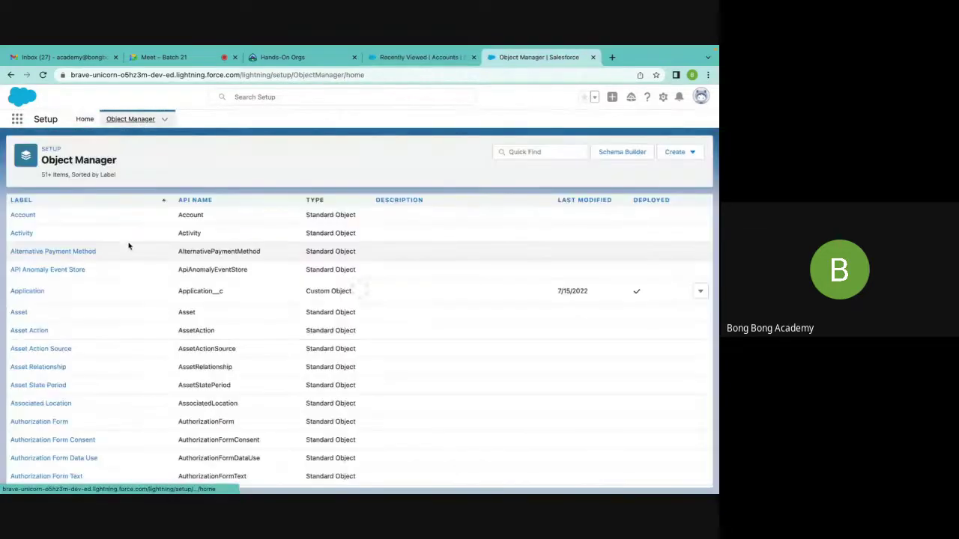
{"action": "left_click", "coordinate": [25, 216]}
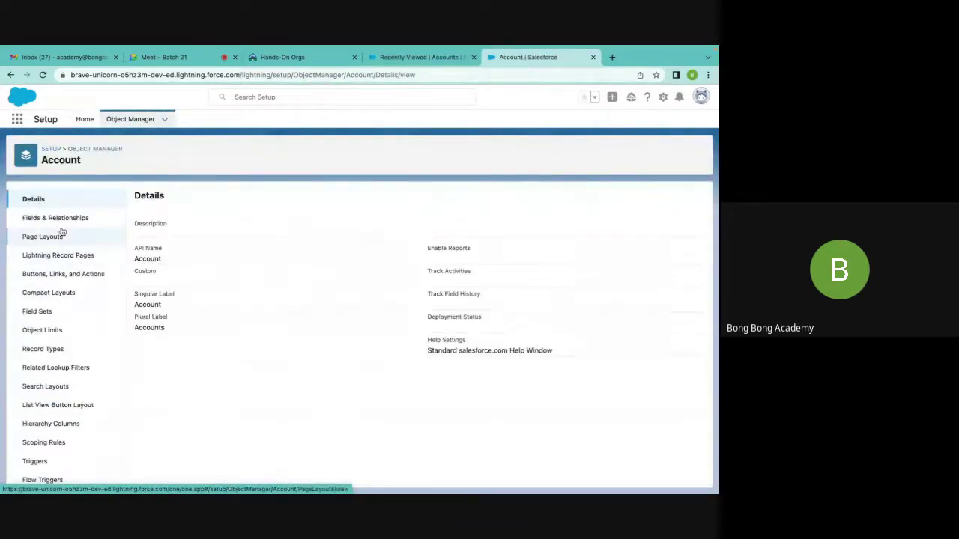
{"action": "left_click", "coordinate": [60, 217]}
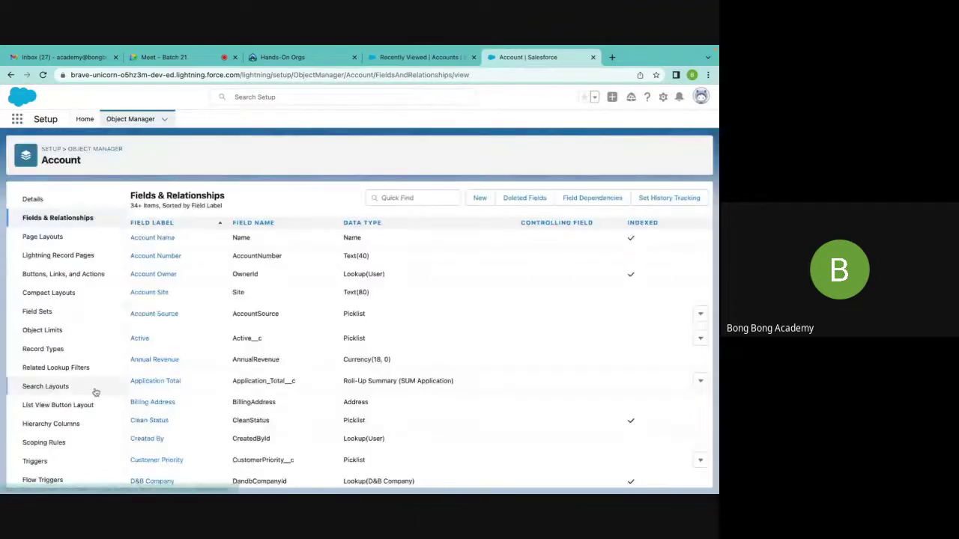
Delete the Account_Number_Cannot_be_Blank validation rule from the Account object
{"action": "scroll", "coordinate": [75, 419], "scroll_direction": "down", "scroll_amount": 2}
{"action": "left_click", "coordinate": [43, 467]}
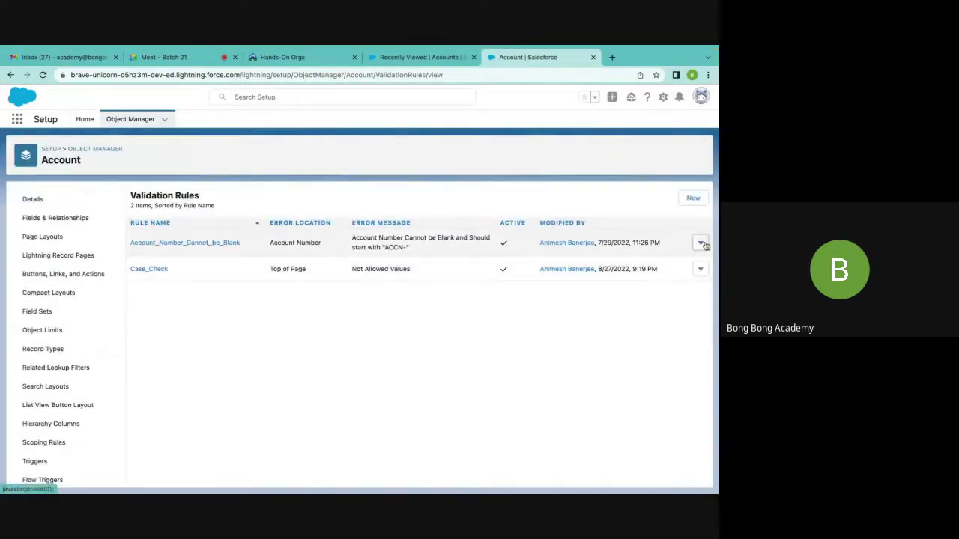
{"action": "left_click", "coordinate": [702, 244]}
{"action": "left_click", "coordinate": [675, 283]}
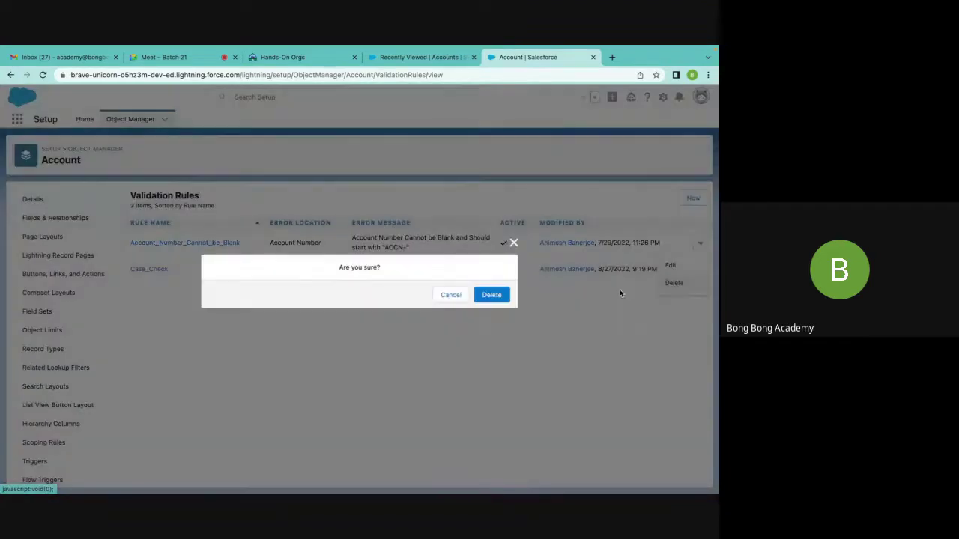
{"action": "left_click", "coordinate": [503, 299]}
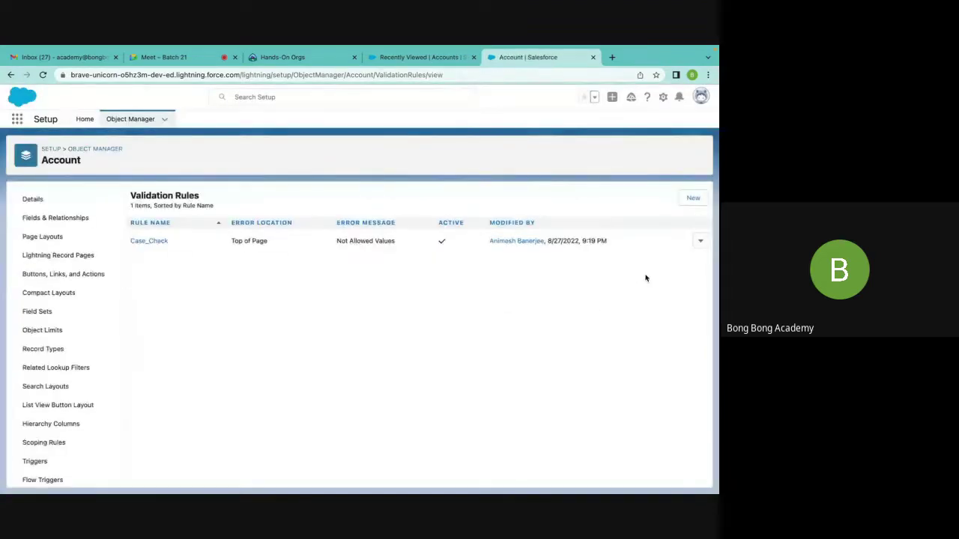
Delete the Case_Check validation rule from the Account object
{"action": "left_click", "coordinate": [701, 241]}
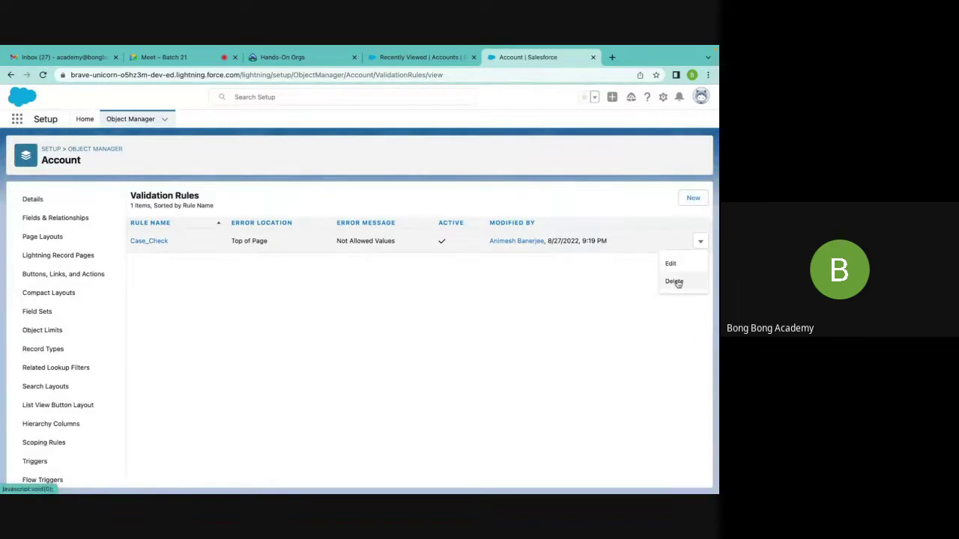
{"action": "left_click", "coordinate": [675, 282]}
{"action": "left_click", "coordinate": [504, 297]}
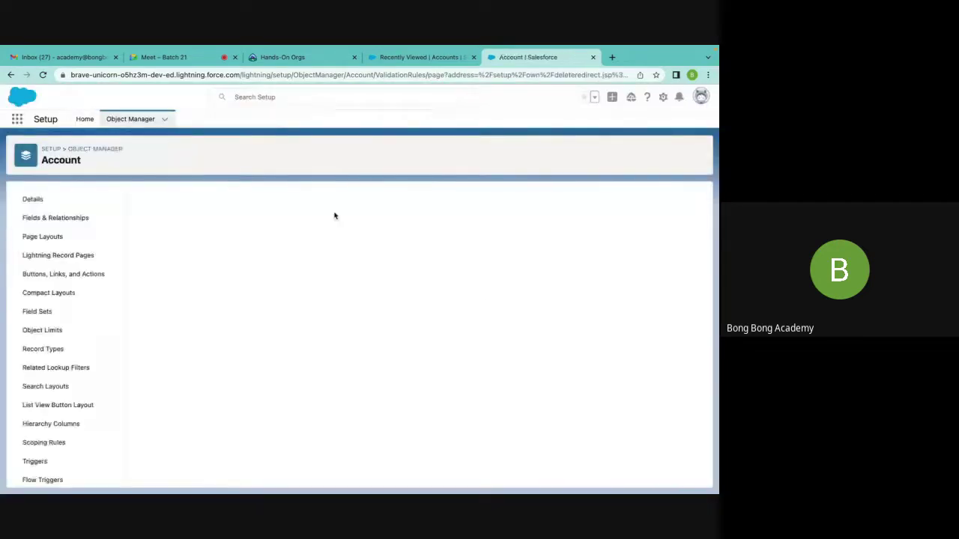
Create an account named Workflow test in My App with SLA Serial Number 1241241, leaving Active at None, and save it
{"action": "left_click", "coordinate": [404, 58]}
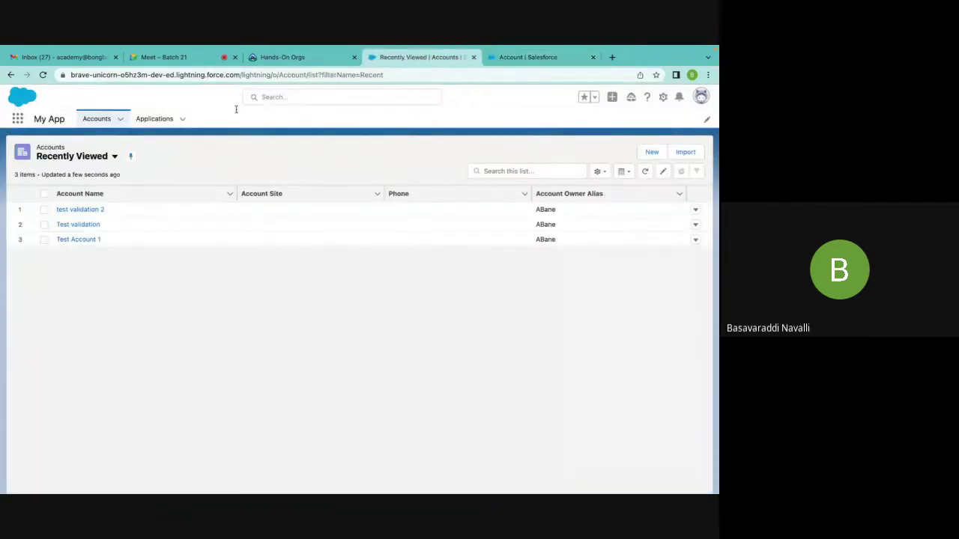
{"action": "left_click", "coordinate": [648, 152]}
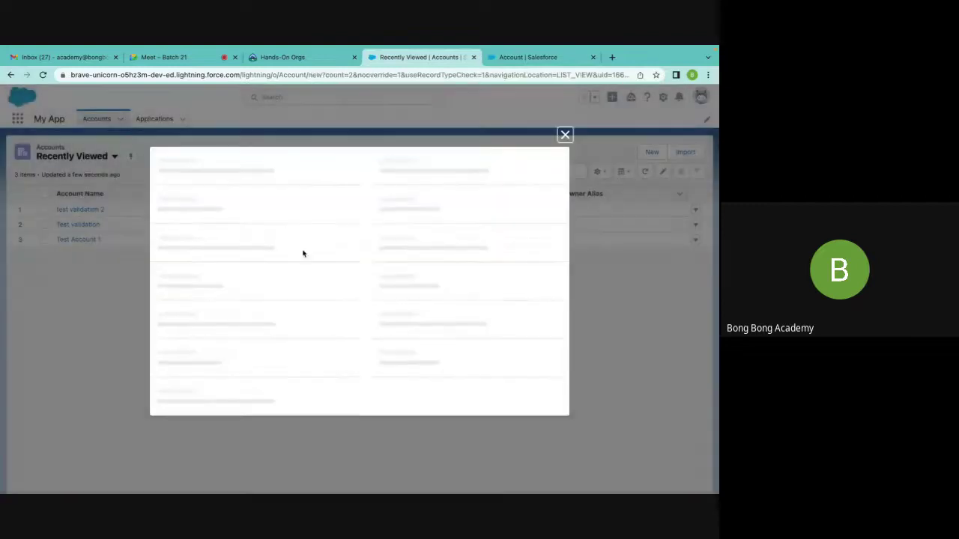
{"action": "left_click", "coordinate": [197, 213]}
{"action": "type", "text": "Woir"}
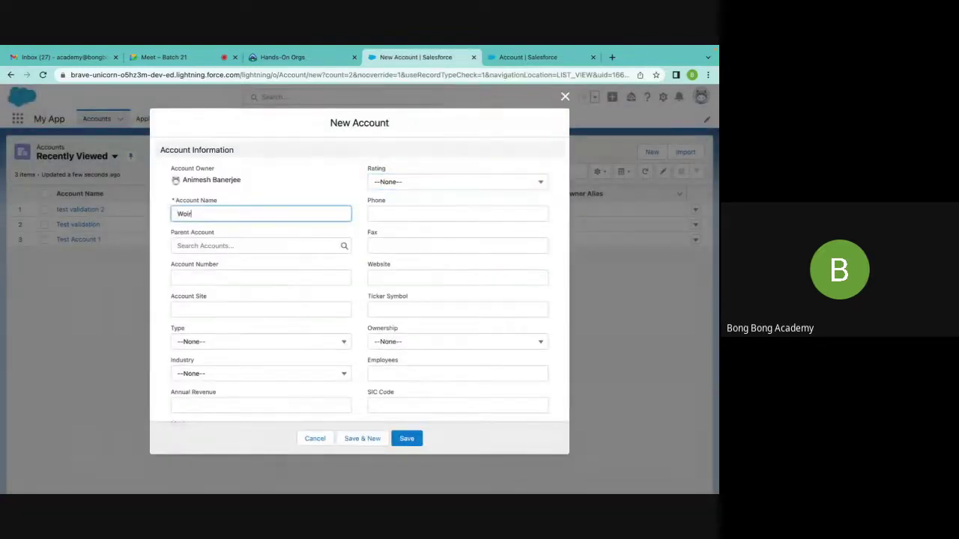
{"action": "type", "text": "flow test"}
{"action": "scroll", "coordinate": [283, 345], "scroll_direction": "down", "scroll_amount": 5}
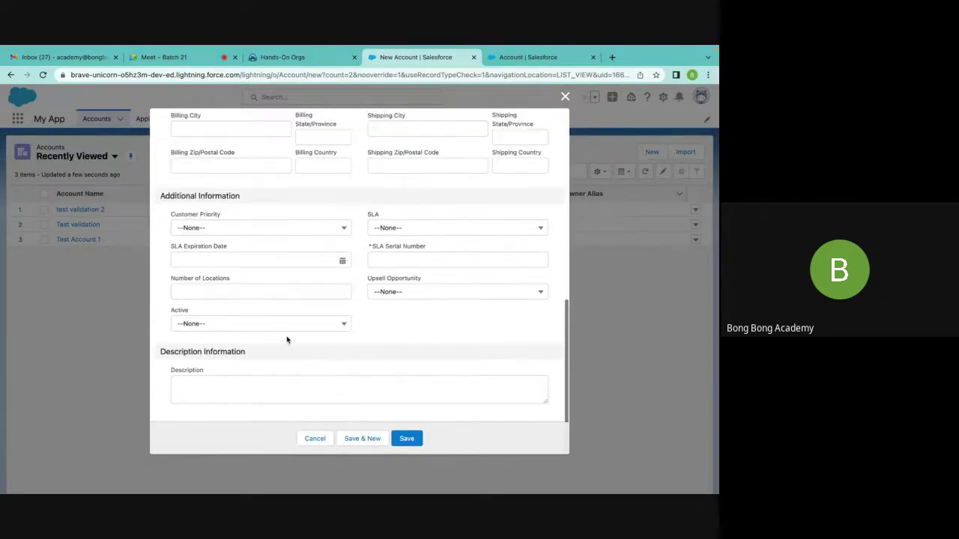
{"action": "left_click", "coordinate": [405, 438]}
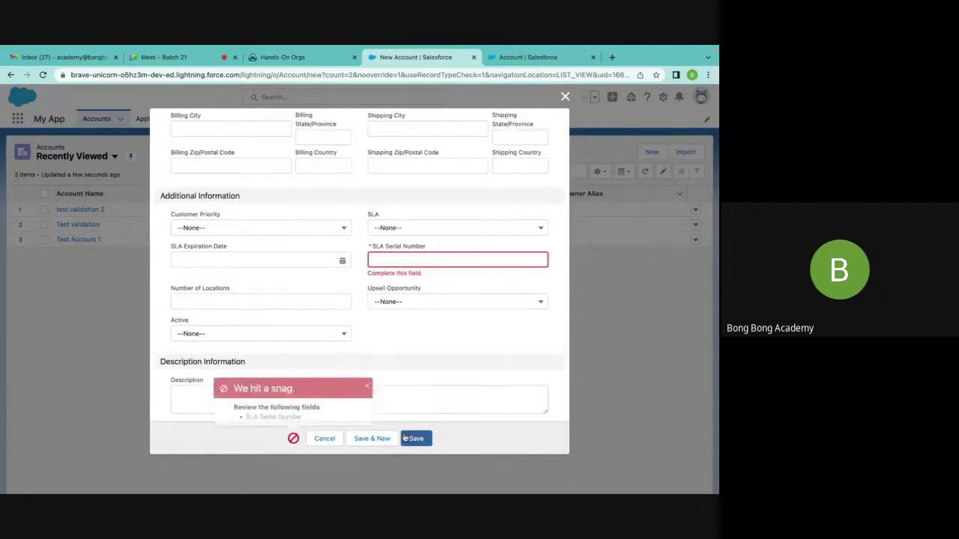
{"action": "left_click", "coordinate": [408, 260]}
{"action": "type", "text": "1241241"}
{"action": "left_click", "coordinate": [418, 440]}
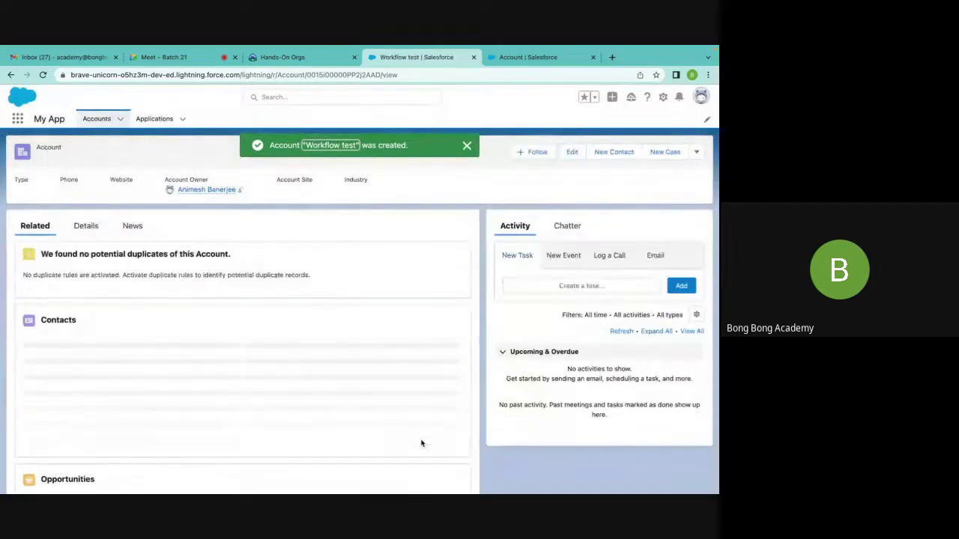
Check the Active and Description fields in the details of the new Workflow test account
{"action": "left_click", "coordinate": [86, 229]}
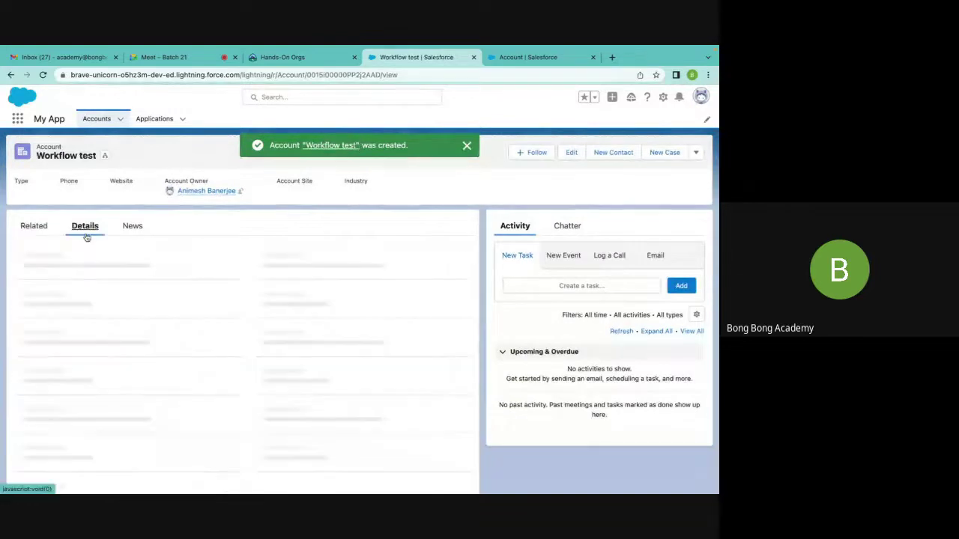
{"action": "scroll", "coordinate": [122, 300], "scroll_direction": "down", "scroll_amount": 5}
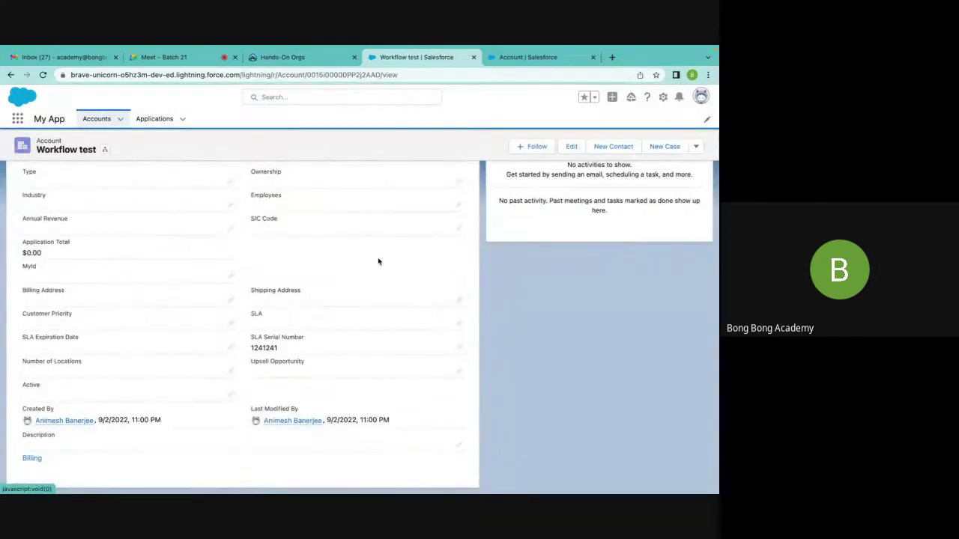
{"action": "scroll", "coordinate": [379, 261], "scroll_direction": "up", "scroll_amount": 5}
{"action": "scroll", "coordinate": [378, 261], "scroll_direction": "down", "scroll_amount": 1}
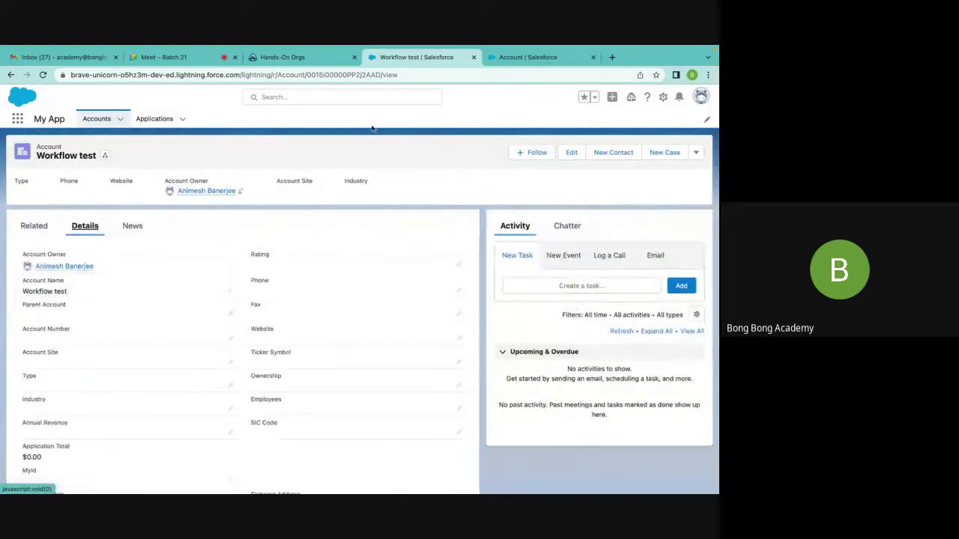
Start another new account named Workflow Test2 and set its Active field to Yes
{"action": "left_click", "coordinate": [120, 119]}
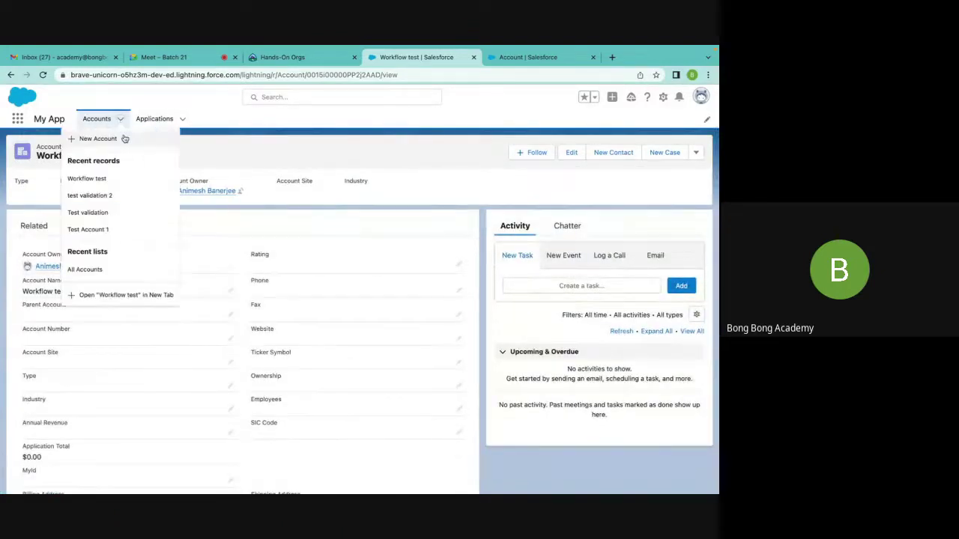
{"action": "left_click", "coordinate": [122, 140]}
{"action": "left_click", "coordinate": [247, 208]}
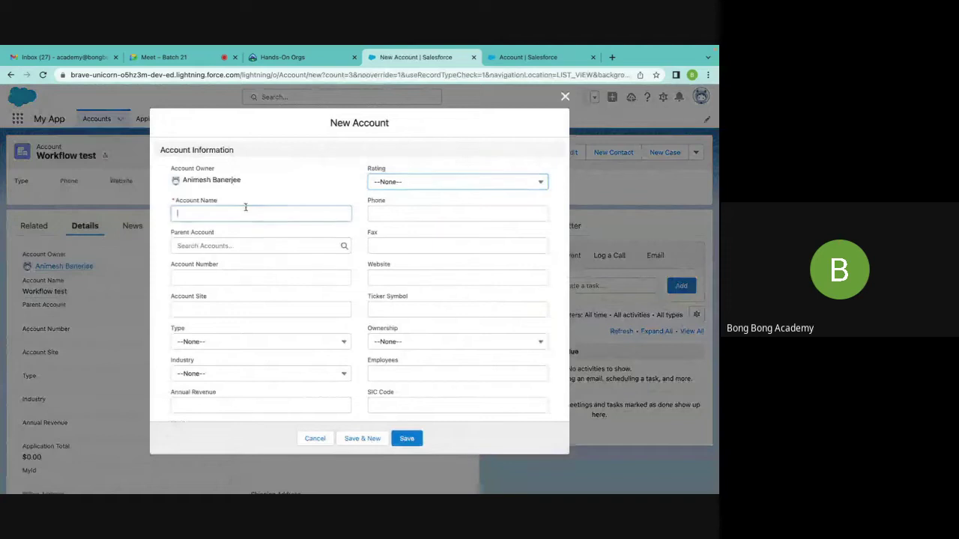
{"action": "type", "text": "Work"}
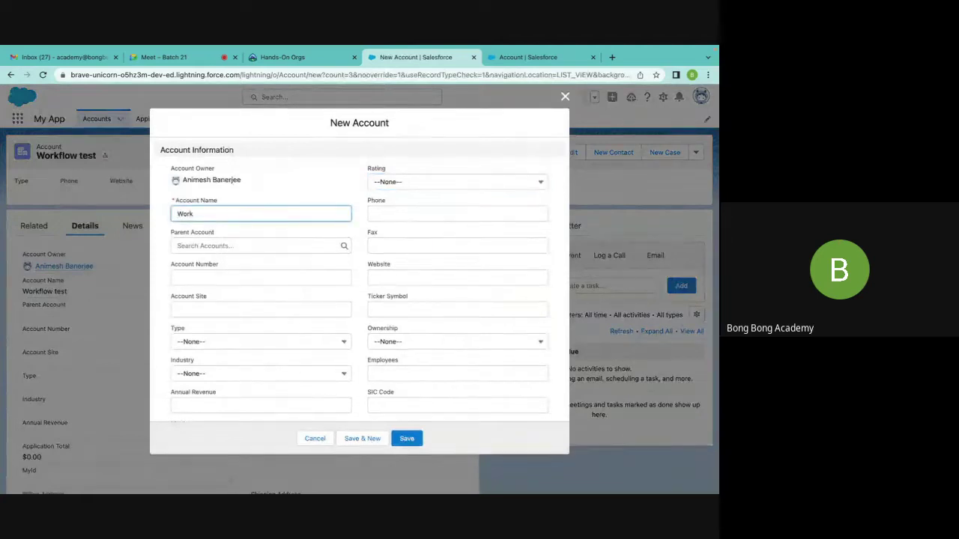
{"action": "type", "text": "flow Test2"}
{"action": "scroll", "coordinate": [368, 367], "scroll_direction": "down", "scroll_amount": 10}
{"action": "left_click", "coordinate": [236, 327]}
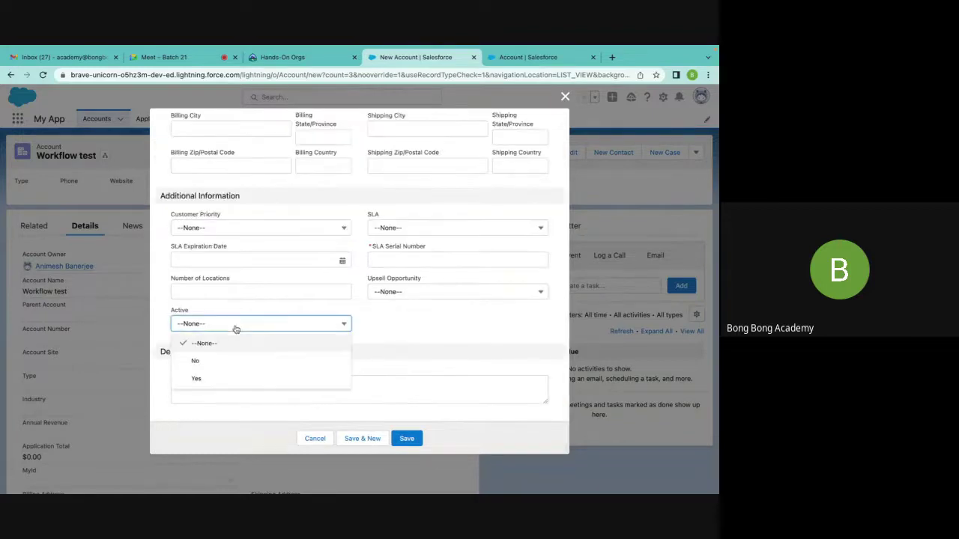
{"action": "left_click", "coordinate": [217, 368]}
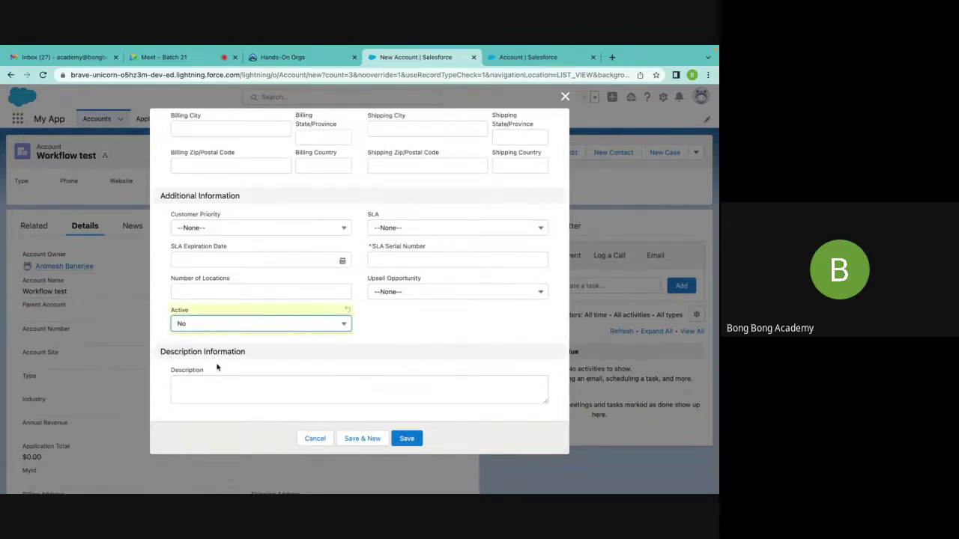
{"action": "left_click", "coordinate": [239, 330]}
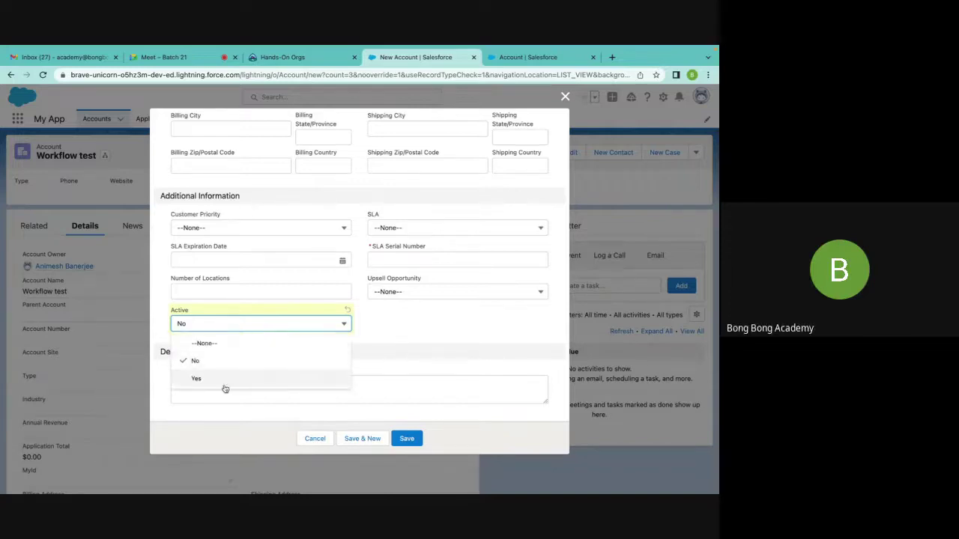
{"action": "left_click", "coordinate": [221, 379]}
Fill in the required SLA Serial Number with 2412451 and save the new account
{"action": "left_click", "coordinate": [409, 438]}
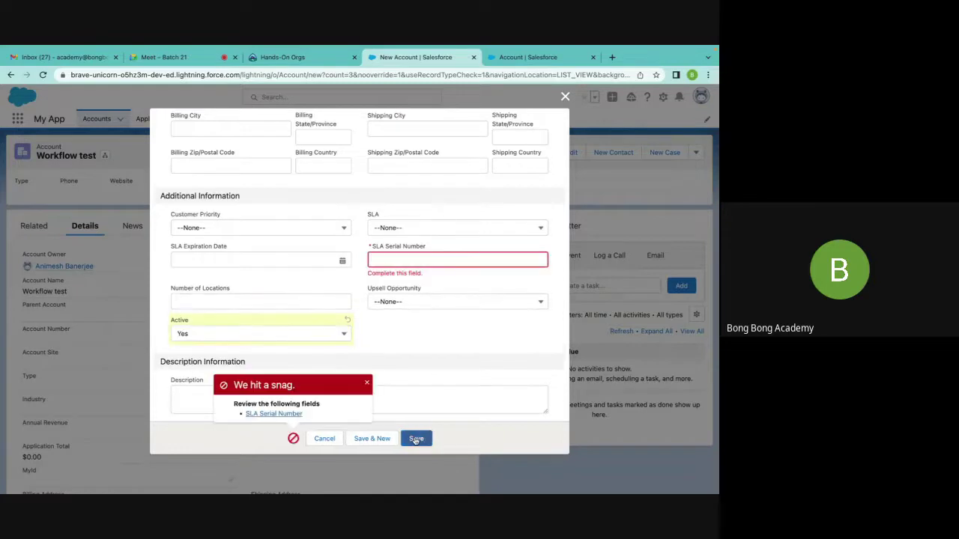
{"action": "left_click", "coordinate": [406, 258]}
{"action": "type", "text": "241245"}
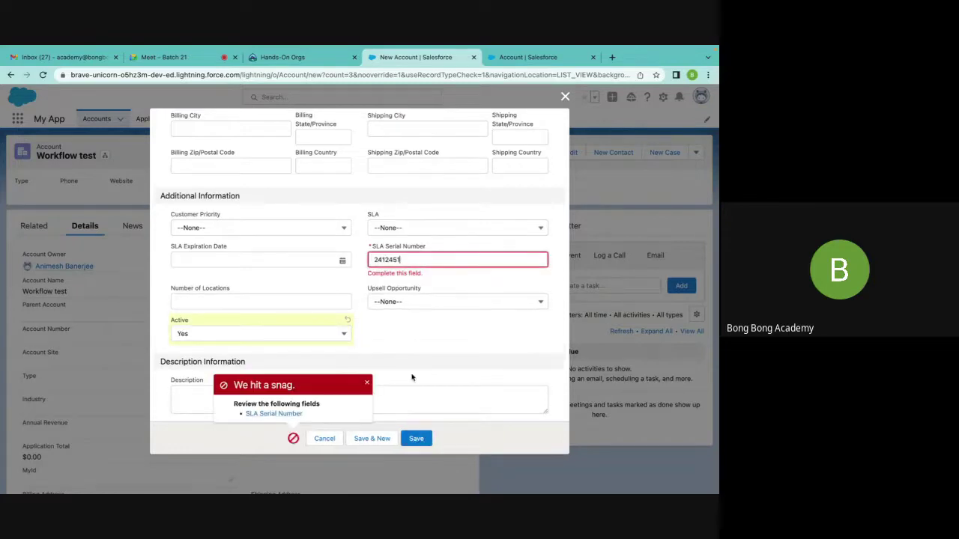
{"action": "type", "text": "1"}
{"action": "left_click", "coordinate": [415, 438]}
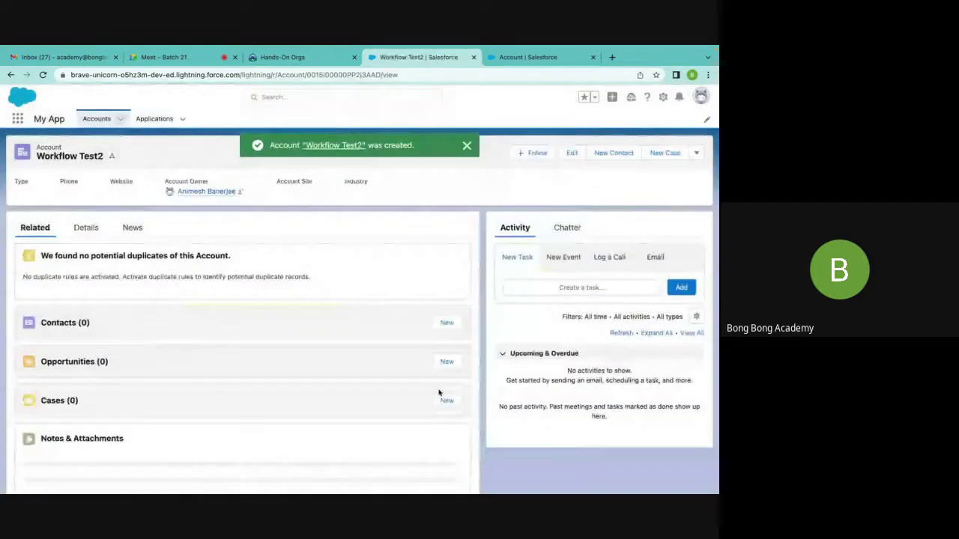
Examine the Description field in the details of the Workflow Test2 account
{"action": "left_click", "coordinate": [88, 228]}
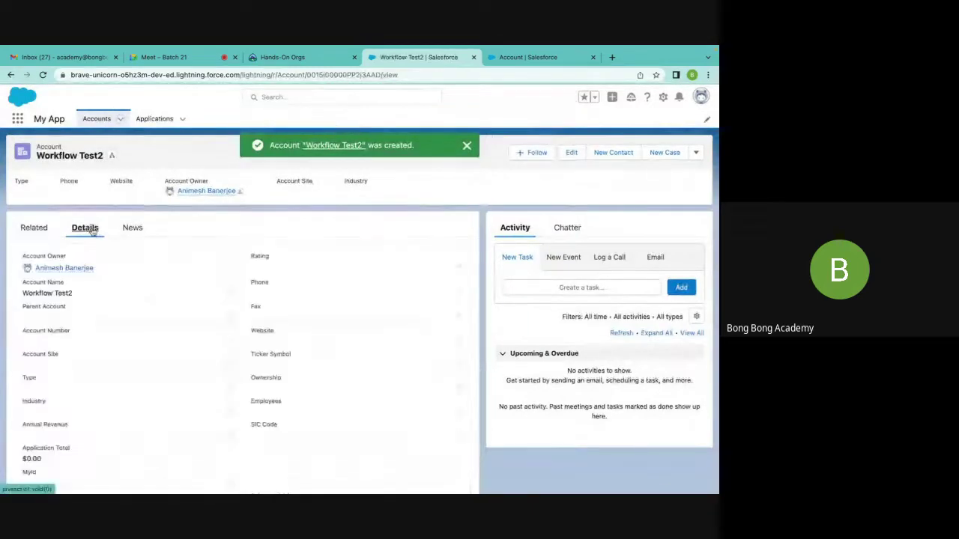
{"action": "scroll", "coordinate": [158, 317], "scroll_direction": "down", "scroll_amount": 5}
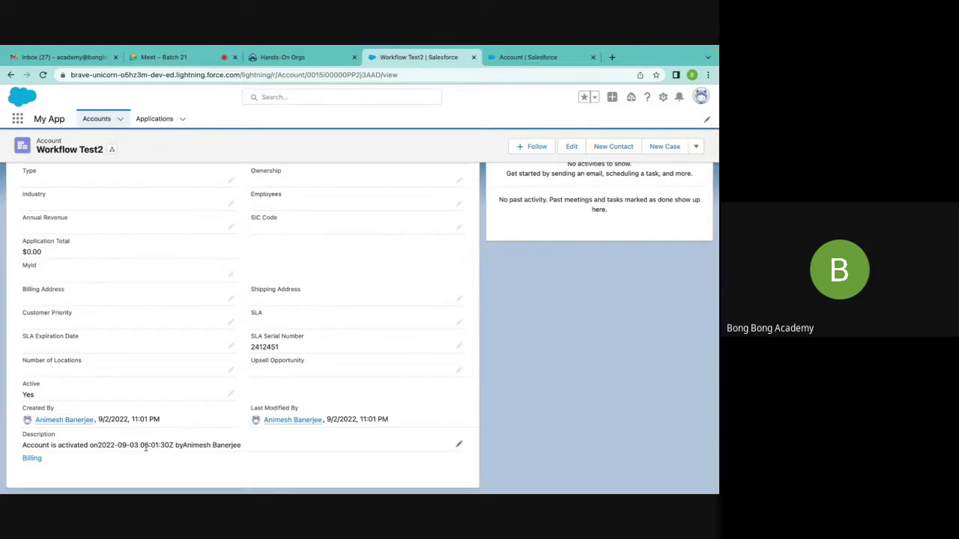
{"action": "scroll", "coordinate": [258, 449], "scroll_direction": "up", "scroll_amount": 3}
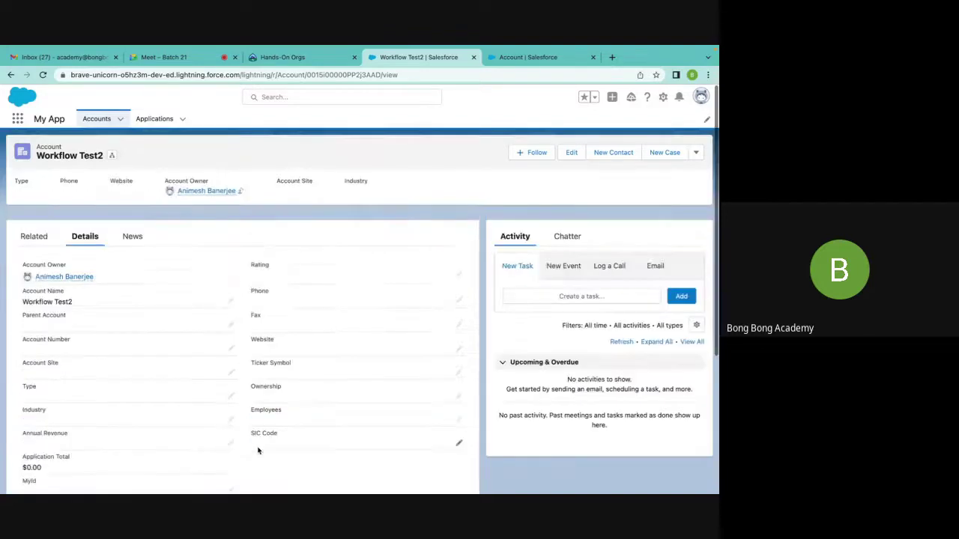
Go back to the accounts list and open the details of the Workflow test account
{"action": "left_click", "coordinate": [96, 119]}
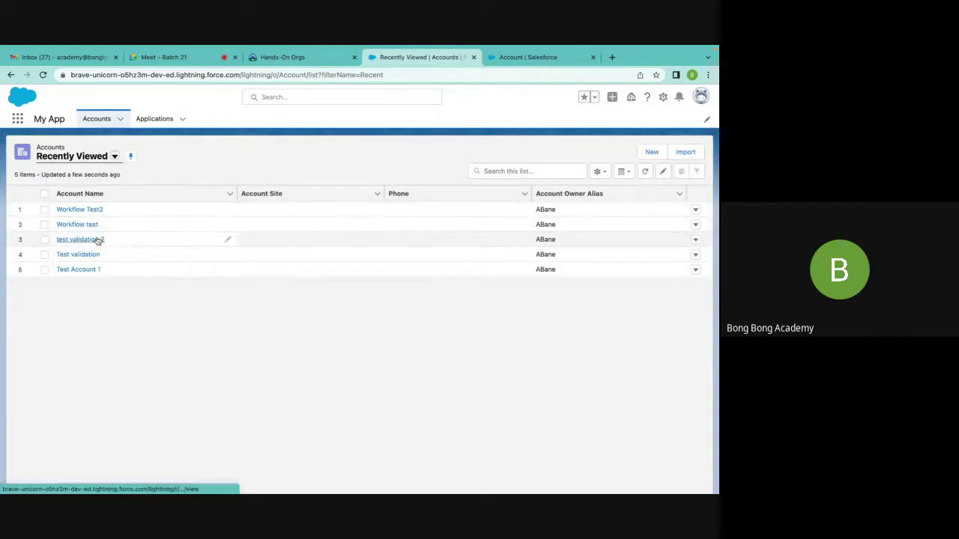
{"action": "left_click", "coordinate": [80, 225]}
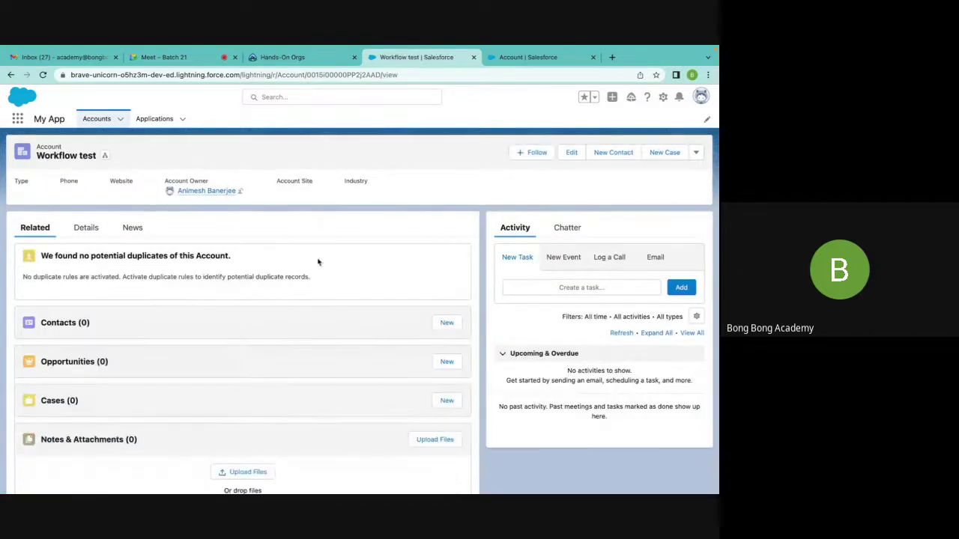
{"action": "left_click", "coordinate": [87, 228]}
{"action": "scroll", "coordinate": [259, 364], "scroll_direction": "down", "scroll_amount": 3}
{"action": "scroll", "coordinate": [259, 363], "scroll_direction": "up", "scroll_amount": 5}
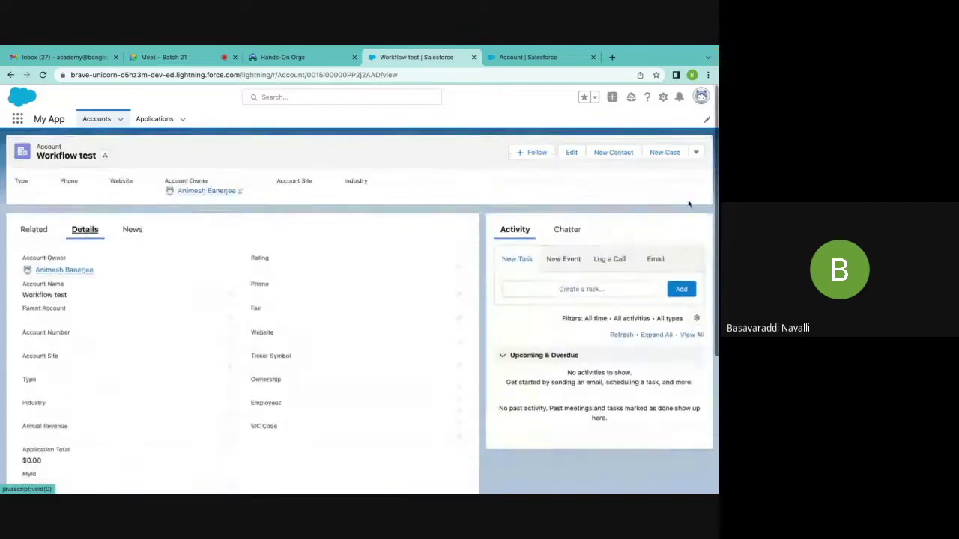
Edit the Workflow test account to set Active to Yes, save it, and check the time in its Description
{"action": "left_click", "coordinate": [575, 154]}
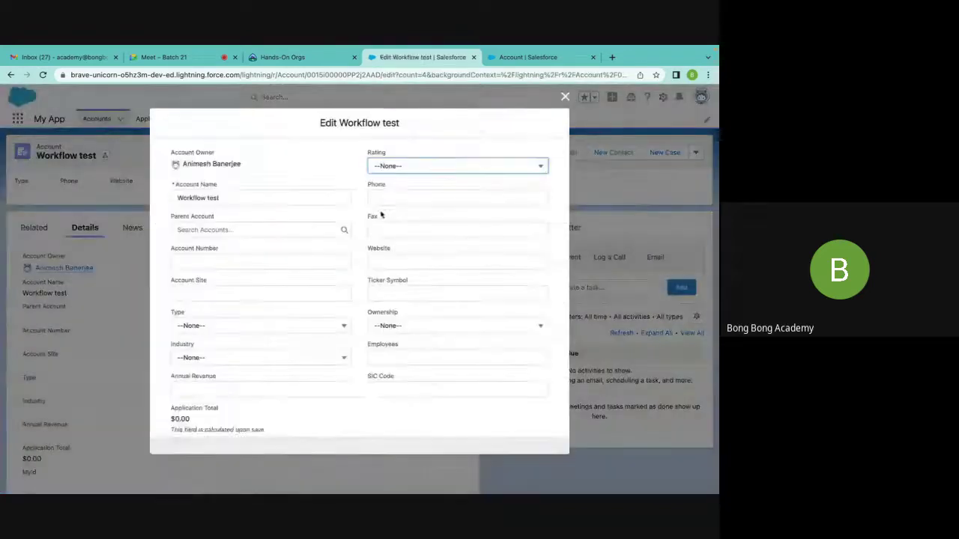
{"action": "scroll", "coordinate": [299, 346], "scroll_direction": "down", "scroll_amount": 10}
{"action": "left_click", "coordinate": [229, 302]}
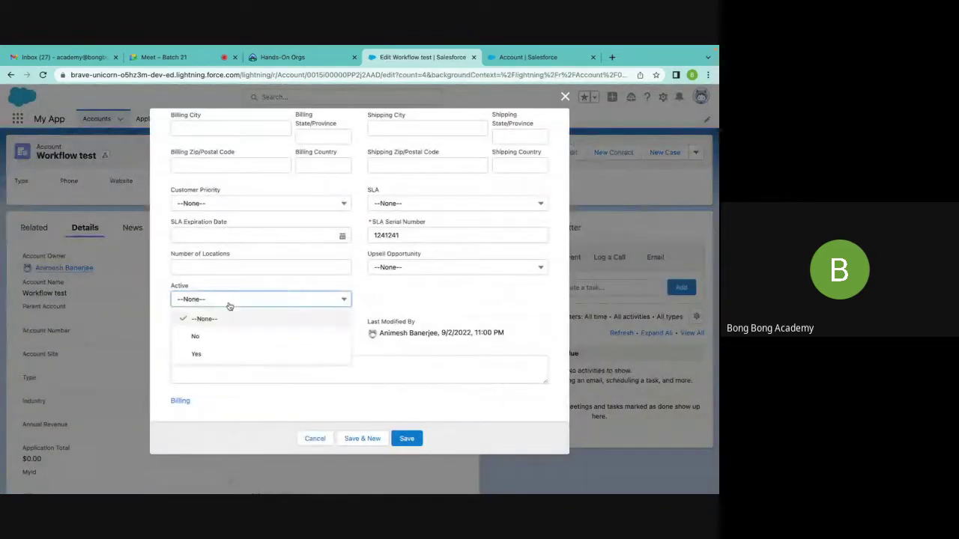
{"action": "left_click", "coordinate": [215, 355]}
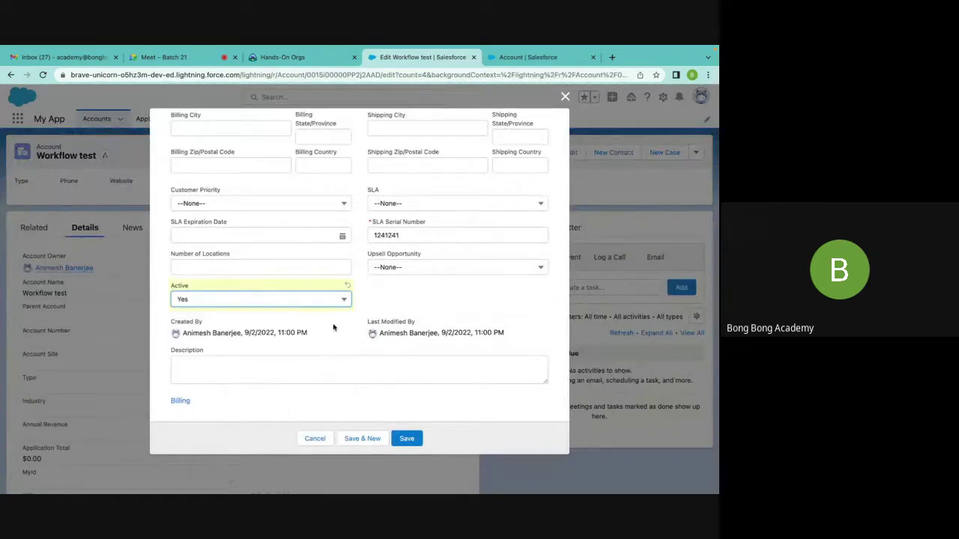
{"action": "left_click", "coordinate": [407, 442]}
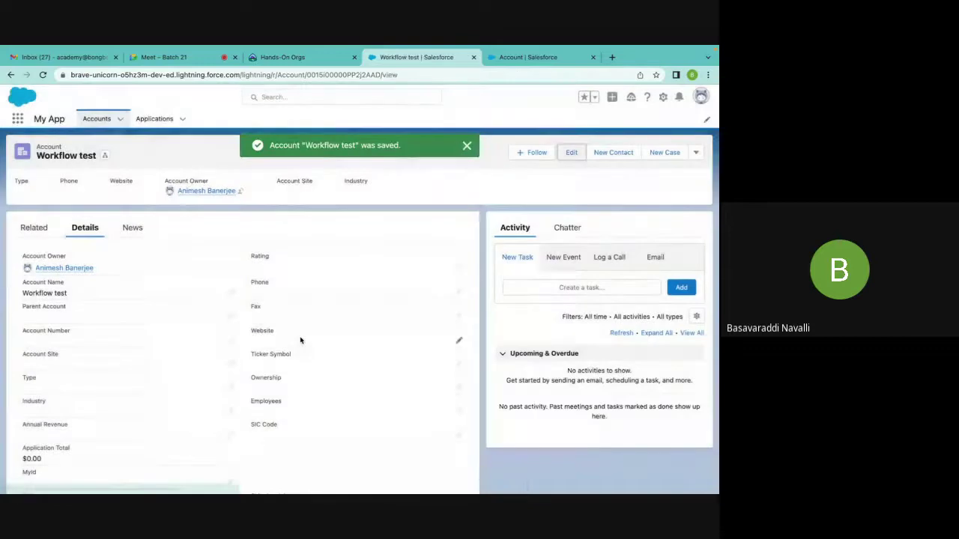
{"action": "scroll", "coordinate": [300, 339], "scroll_direction": "down", "scroll_amount": 3}
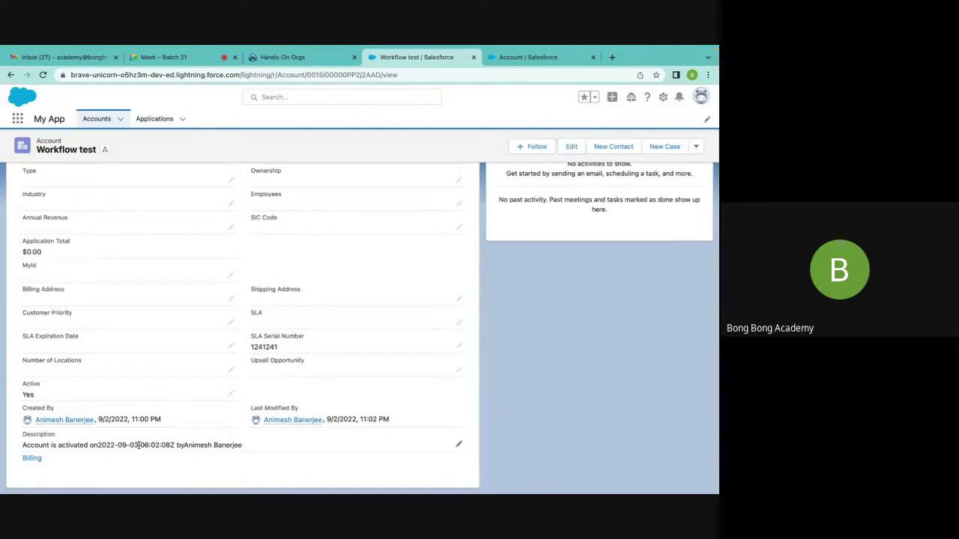
{"action": "left_click_drag", "start_coordinate": [138, 446], "coordinate": [171, 446]}
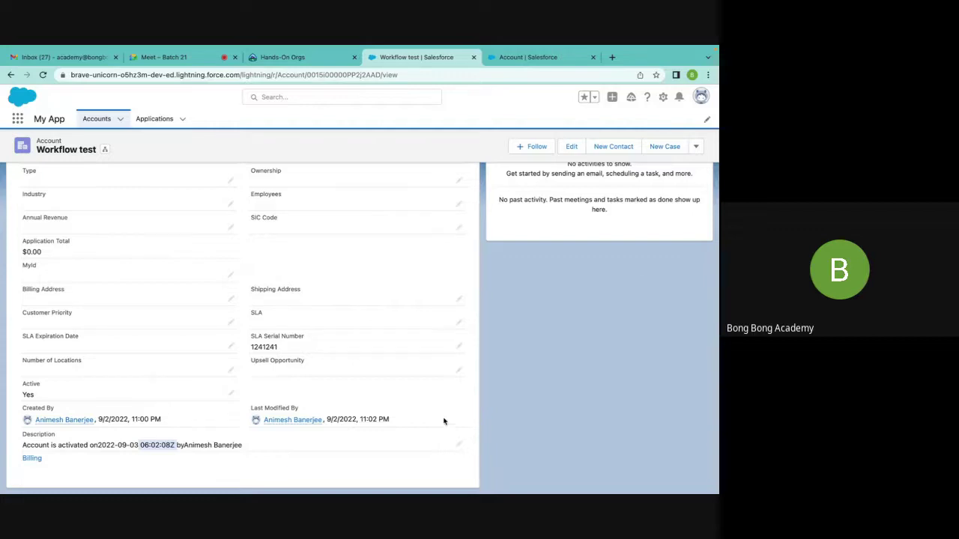
Edit the Workflow test account, save it without changing any field, and check the time in its Description
{"action": "scroll", "coordinate": [641, 292], "scroll_direction": "up", "scroll_amount": 5}
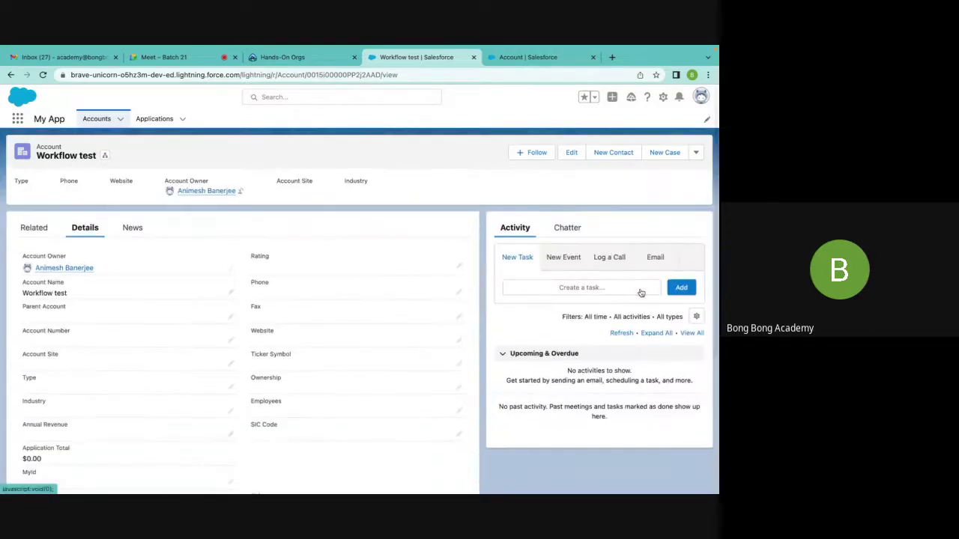
{"action": "left_click", "coordinate": [572, 158]}
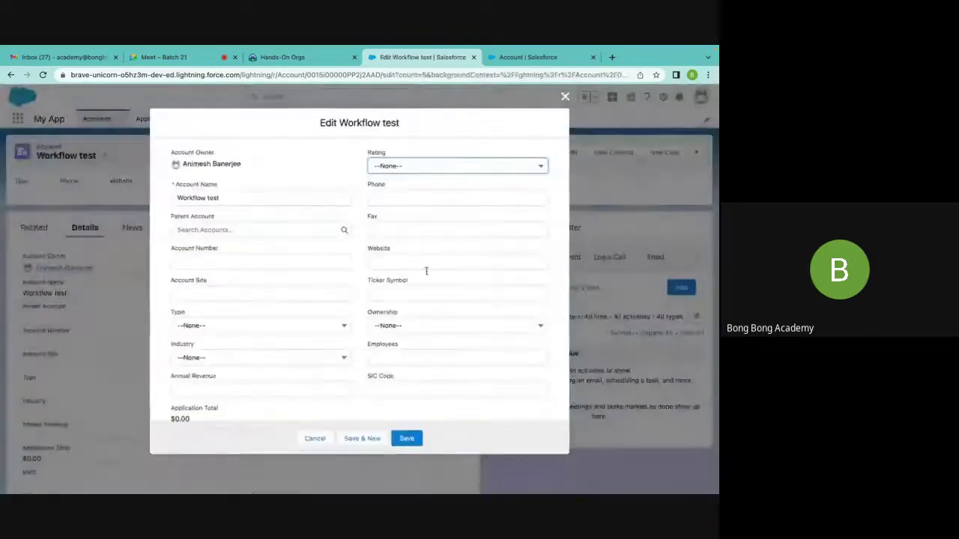
{"action": "scroll", "coordinate": [417, 289], "scroll_direction": "down", "scroll_amount": 10}
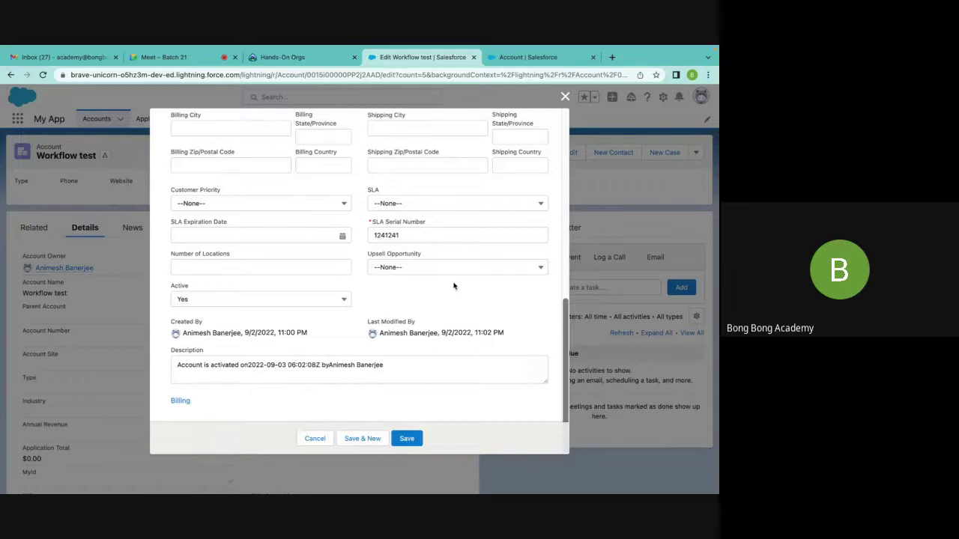
{"action": "left_click", "coordinate": [407, 442]}
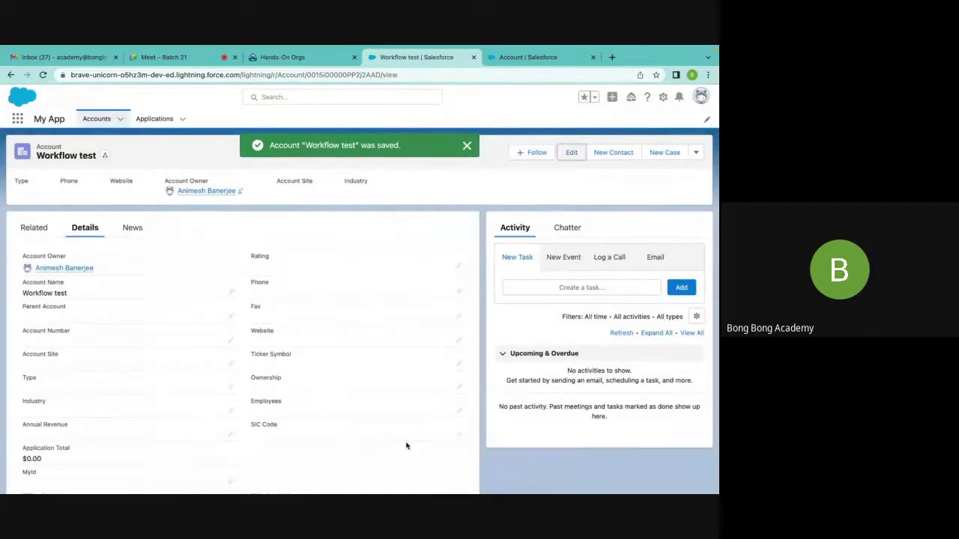
{"action": "scroll", "coordinate": [406, 446], "scroll_direction": "down", "scroll_amount": 3}
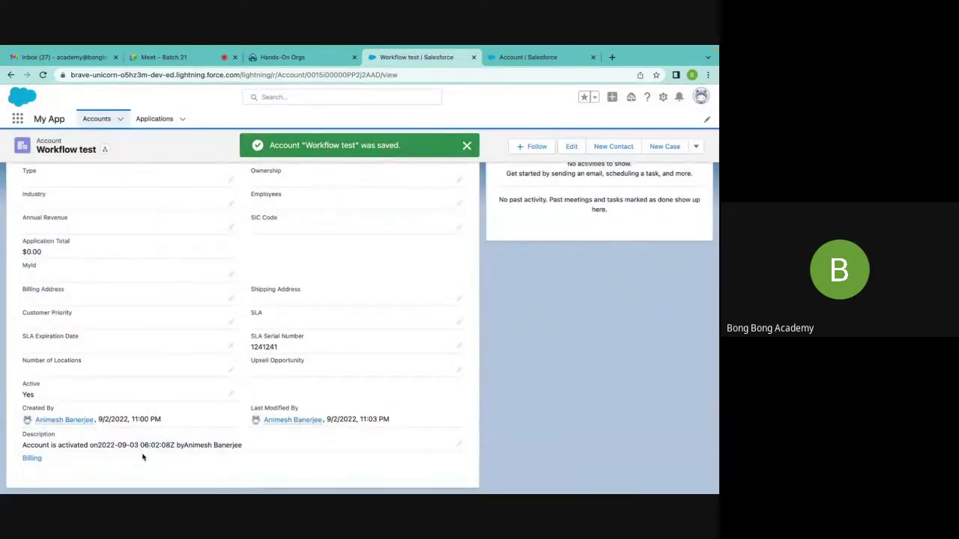
{"action": "left_click_drag", "start_coordinate": [139, 445], "coordinate": [173, 445]}
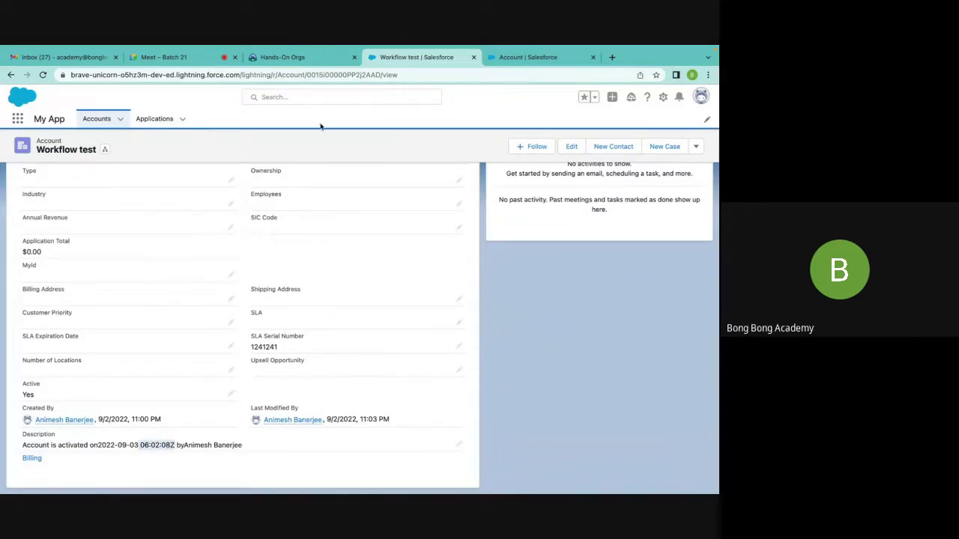
Switch to Setup and open the Account Activated workflow rule from the workflow rules list to view its details
{"action": "left_click", "coordinate": [294, 59]}
{"action": "left_click", "coordinate": [416, 57]}
{"action": "left_click", "coordinate": [517, 60]}
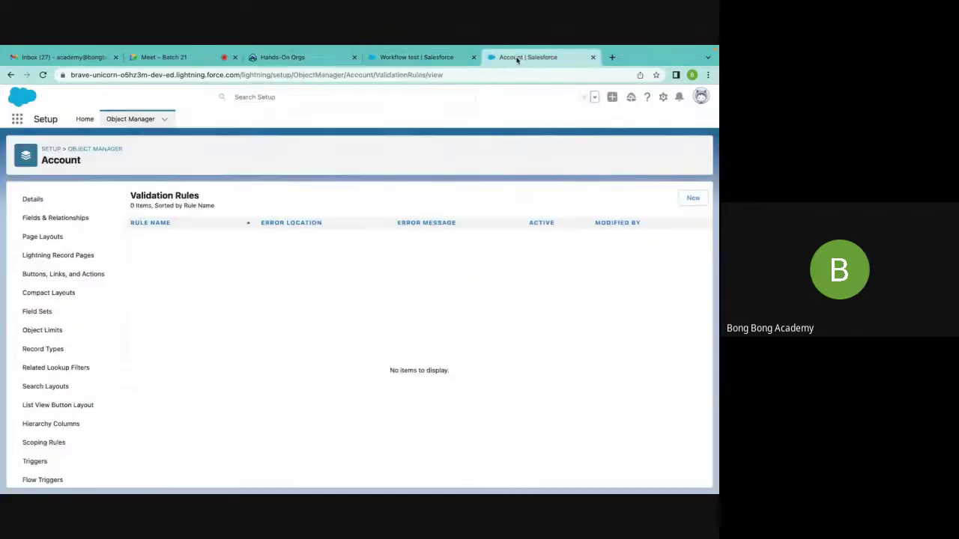
{"action": "left_click", "coordinate": [51, 150]}
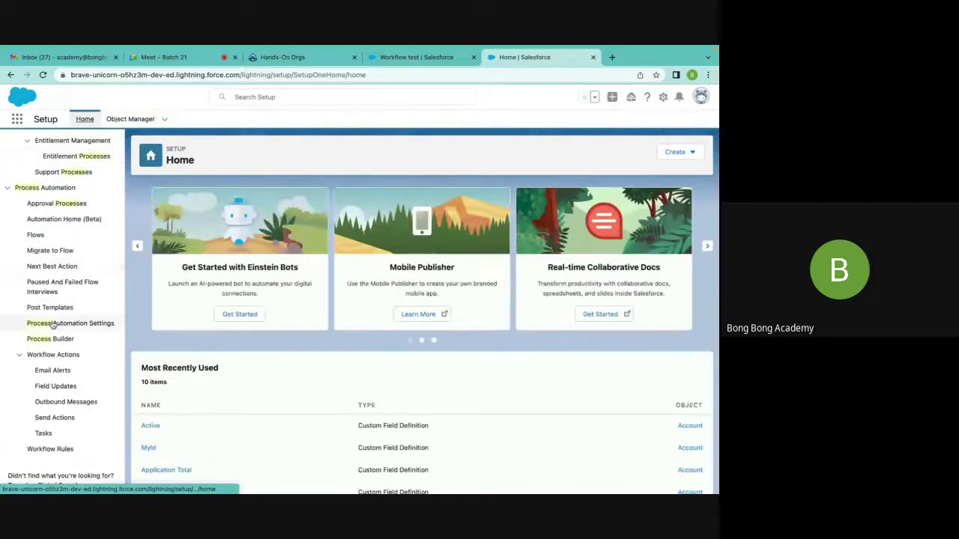
{"action": "left_click", "coordinate": [50, 449]}
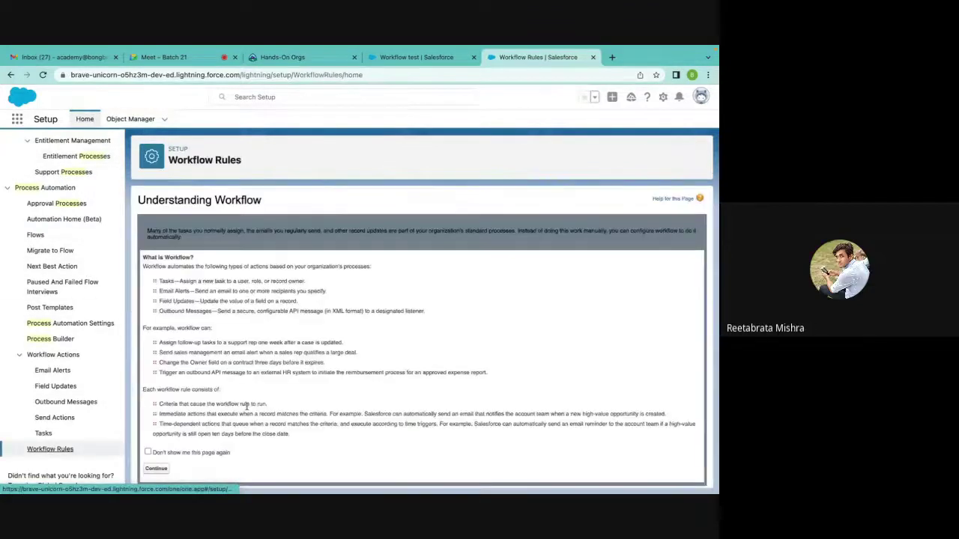
{"action": "left_click", "coordinate": [155, 468]}
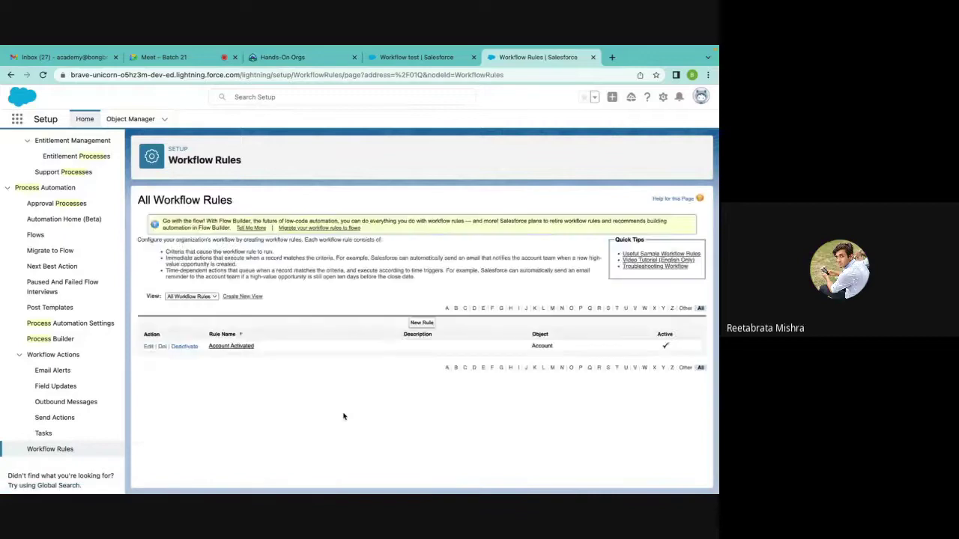
{"action": "left_click", "coordinate": [221, 348]}
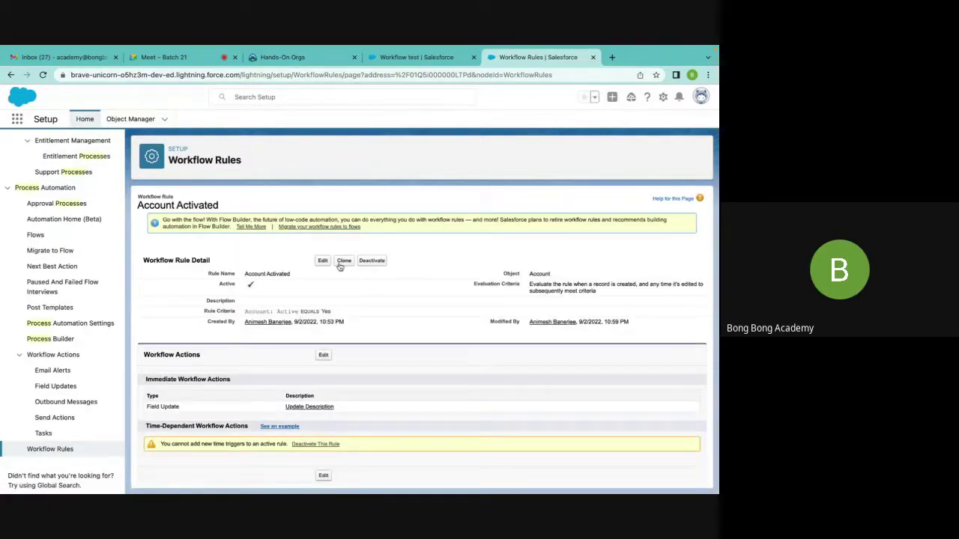
Open the Account Activated rule's edit form from the workflow rules list, examine its evaluation criteria, and close Setup
{"action": "left_click", "coordinate": [79, 448]}
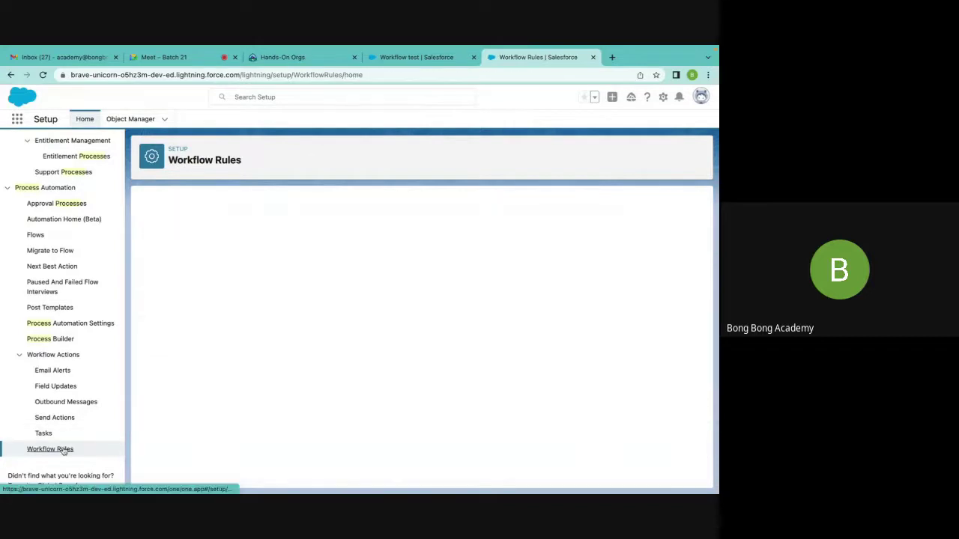
{"action": "left_click", "coordinate": [156, 469]}
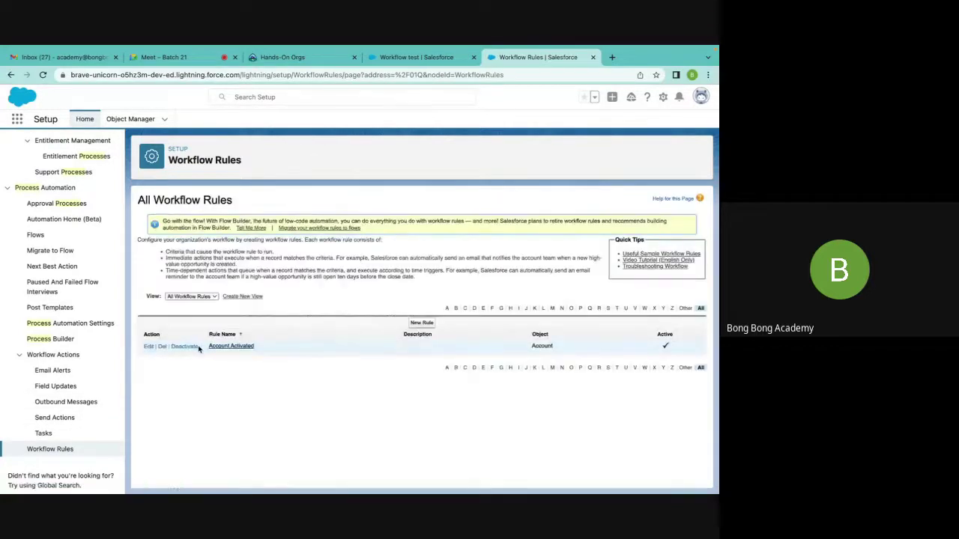
{"action": "left_click", "coordinate": [150, 347]}
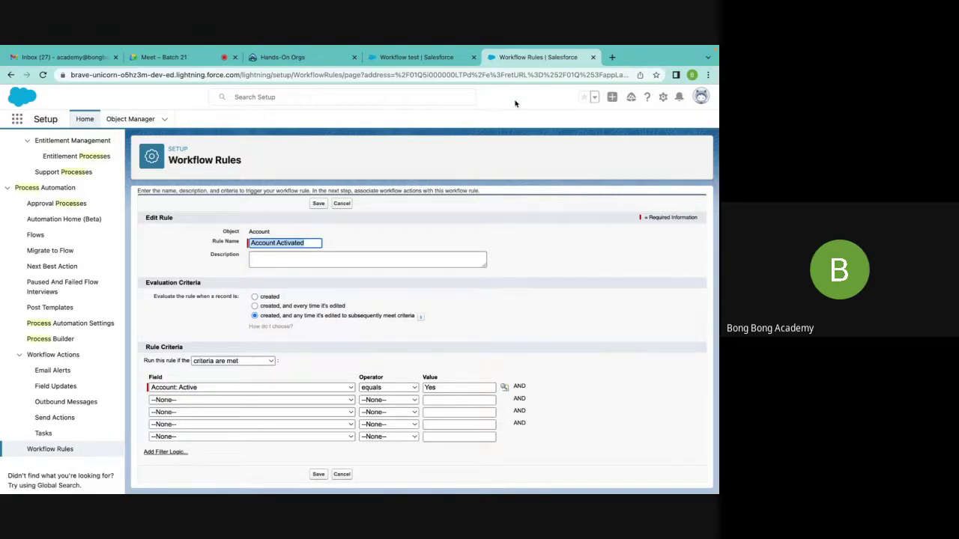
{"action": "left_click", "coordinate": [593, 57]}
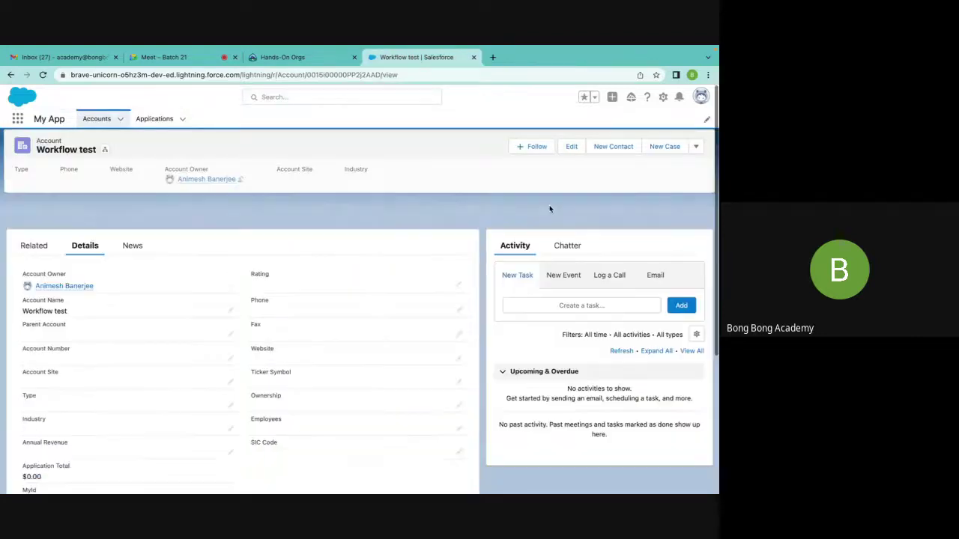
Edit the Workflow test account to set Active to No, save it, and check its Description
{"action": "left_click", "coordinate": [571, 146]}
{"action": "scroll", "coordinate": [291, 364], "scroll_direction": "down", "scroll_amount": 10}
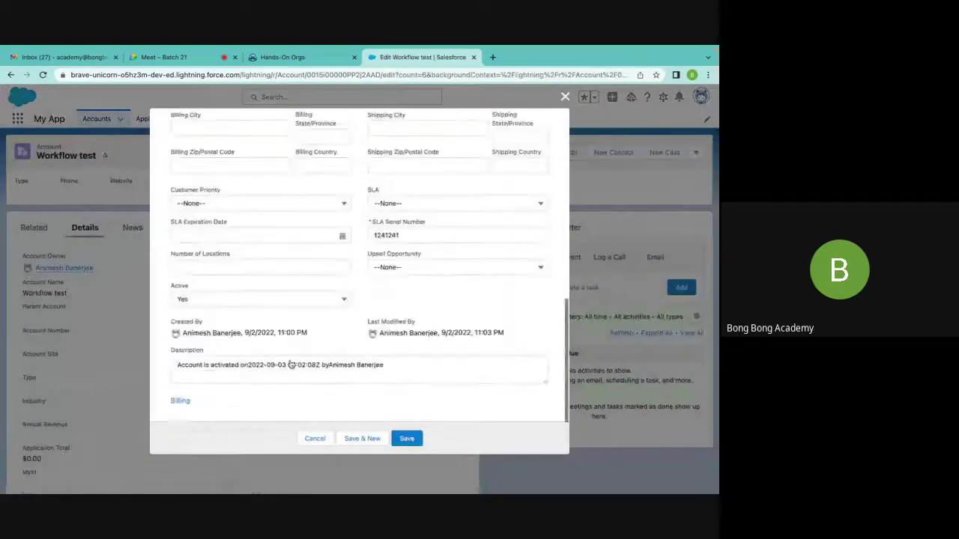
{"action": "left_click", "coordinate": [218, 304]}
{"action": "left_click", "coordinate": [212, 342]}
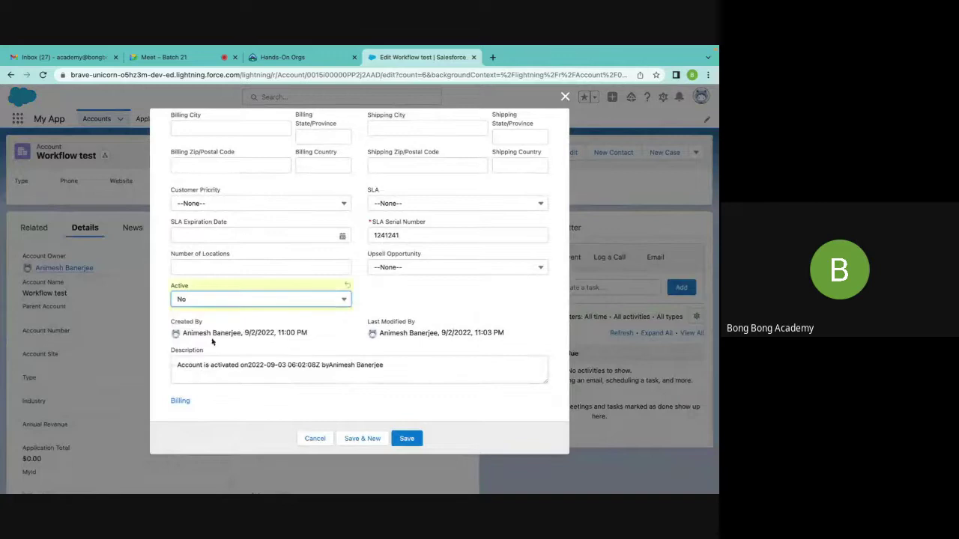
{"action": "left_click", "coordinate": [407, 438]}
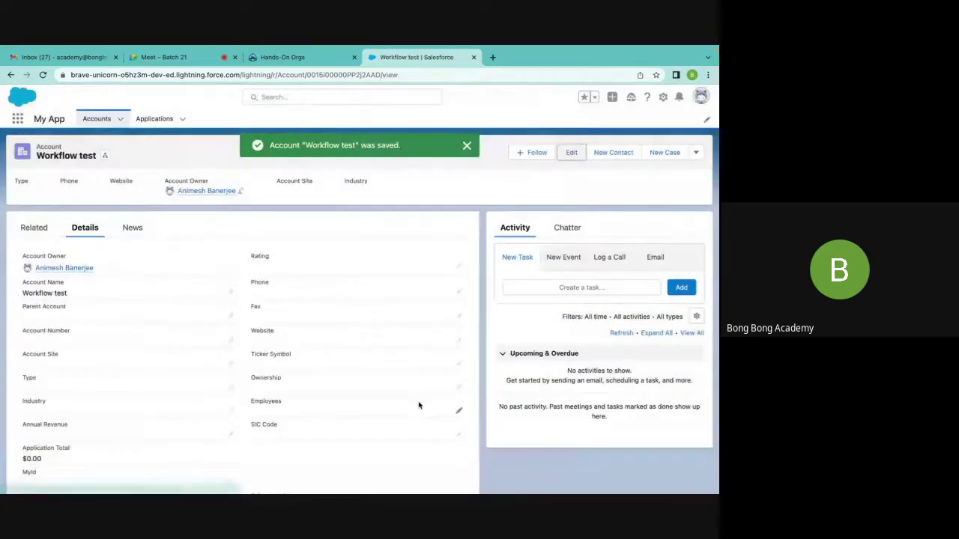
{"action": "scroll", "coordinate": [419, 405], "scroll_direction": "down", "scroll_amount": 3}
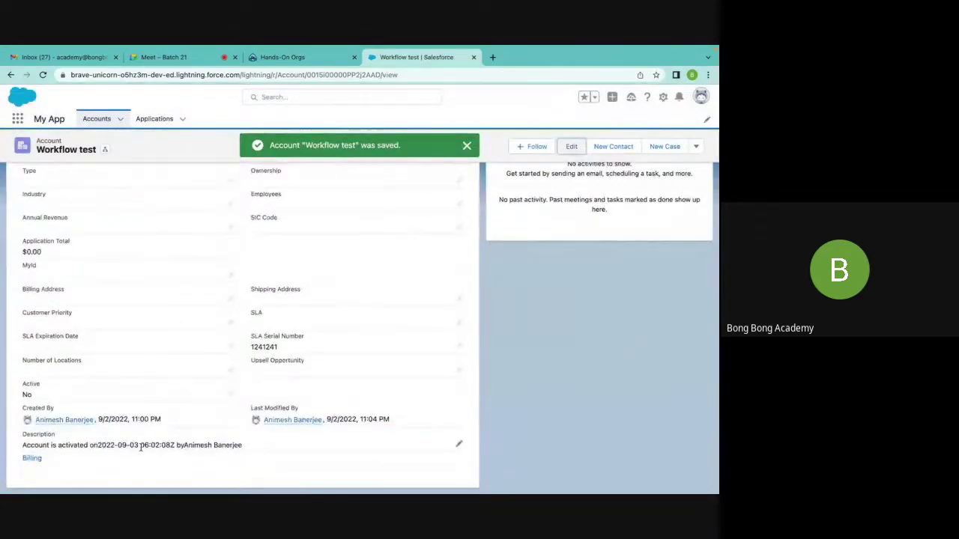
Set Active back to Yes on the Workflow test account, save it, and check the time in its Description
{"action": "scroll", "coordinate": [321, 405], "scroll_direction": "up", "scroll_amount": 10}
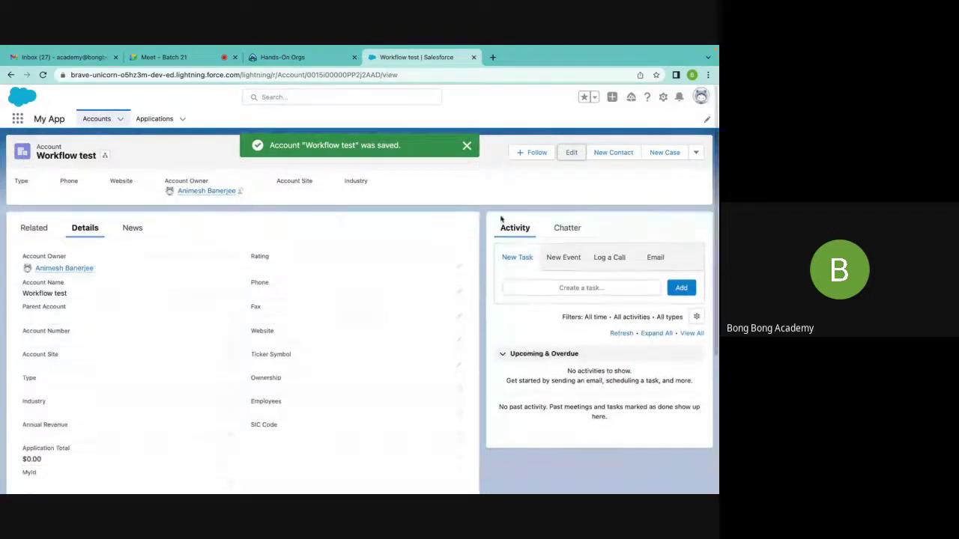
{"action": "left_click", "coordinate": [570, 154]}
{"action": "scroll", "coordinate": [311, 342], "scroll_direction": "down", "scroll_amount": 10}
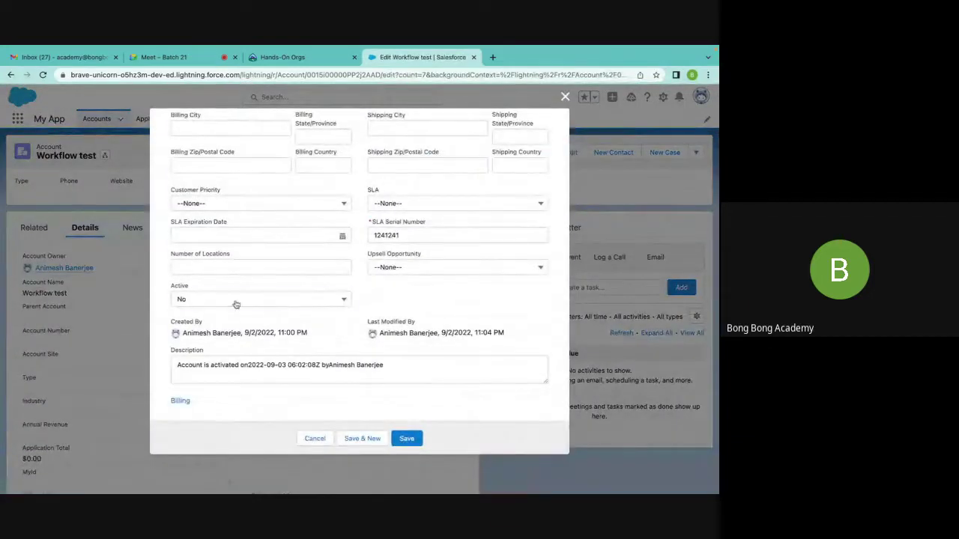
{"action": "left_click", "coordinate": [235, 300]}
{"action": "left_click", "coordinate": [219, 355]}
{"action": "left_click", "coordinate": [402, 436]}
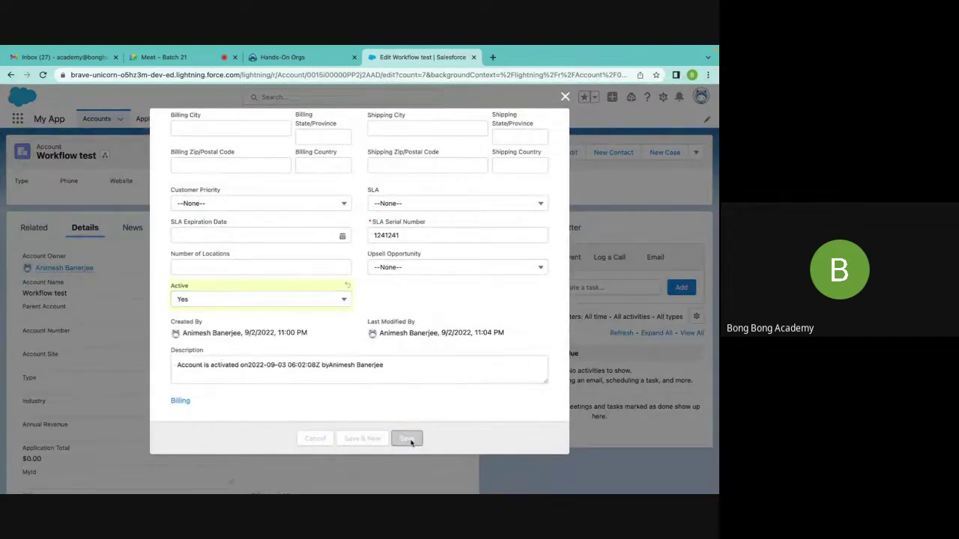
{"action": "scroll", "coordinate": [411, 443], "scroll_direction": "down", "scroll_amount": 5}
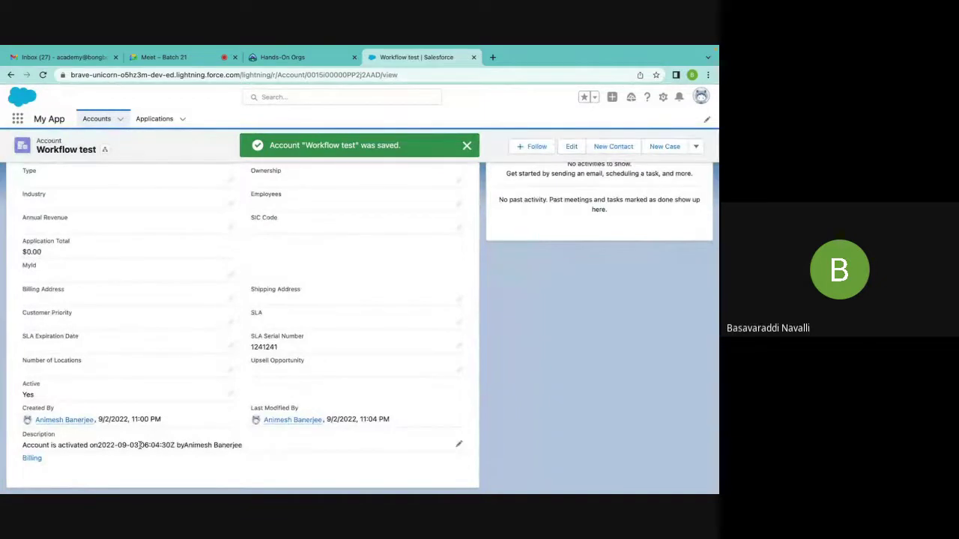
{"action": "left_click_drag", "start_coordinate": [141, 445], "coordinate": [175, 445]}
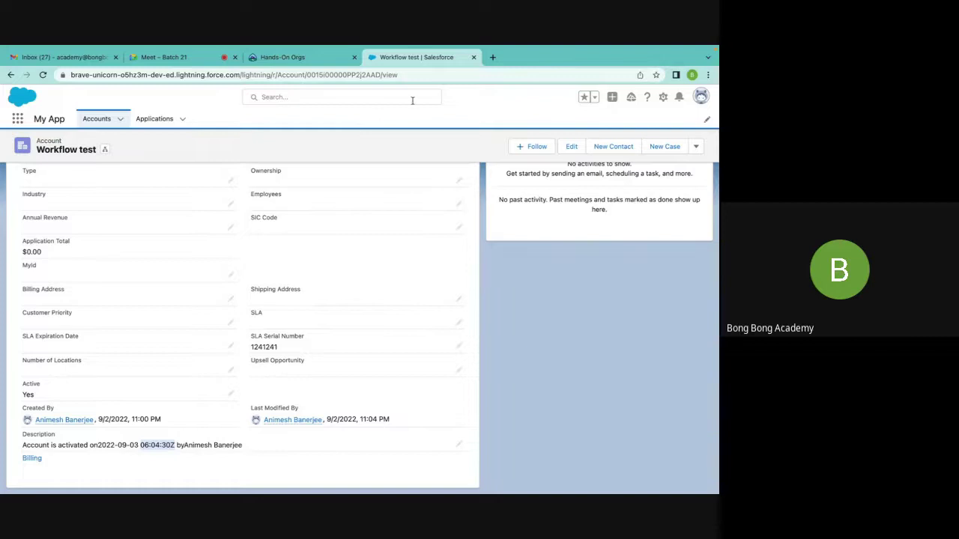
Open Setup, search it for "work", and go to the list of all workflow rules
{"action": "left_click", "coordinate": [663, 97]}
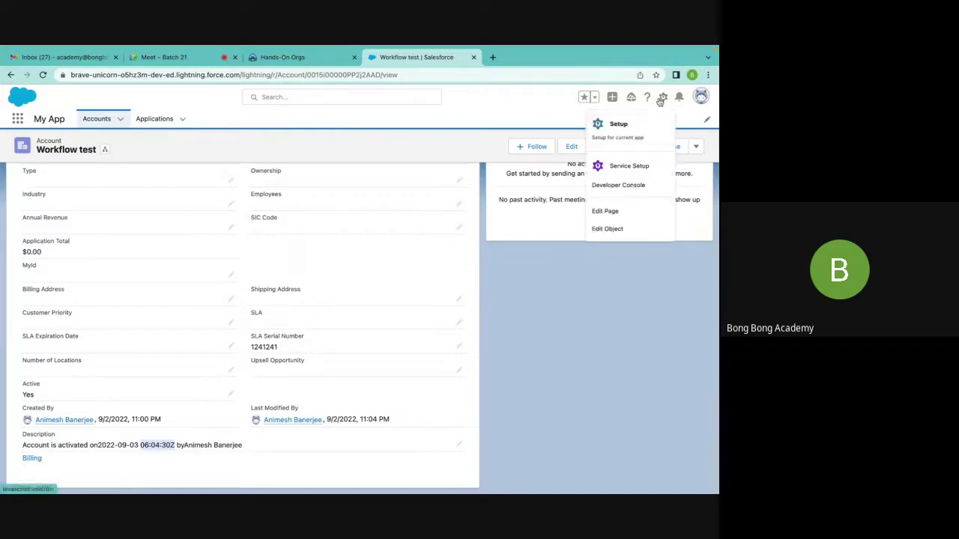
{"action": "left_click", "coordinate": [618, 126]}
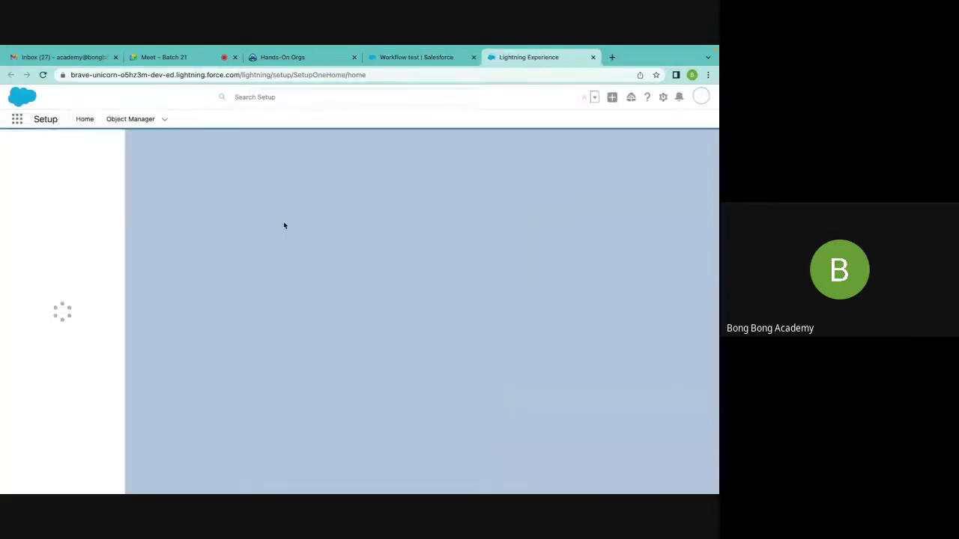
{"action": "left_click", "coordinate": [45, 146]}
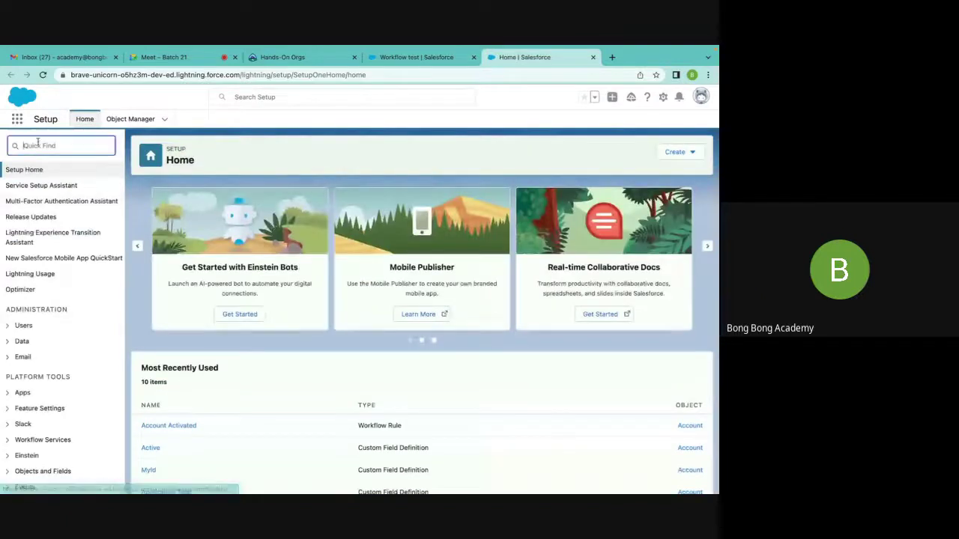
{"action": "type", "text": "work"}
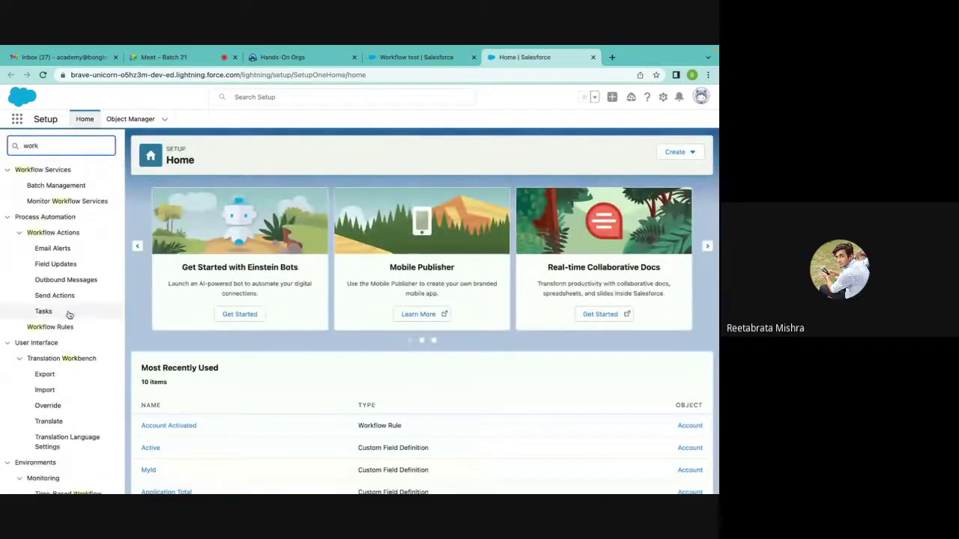
{"action": "left_click", "coordinate": [50, 327]}
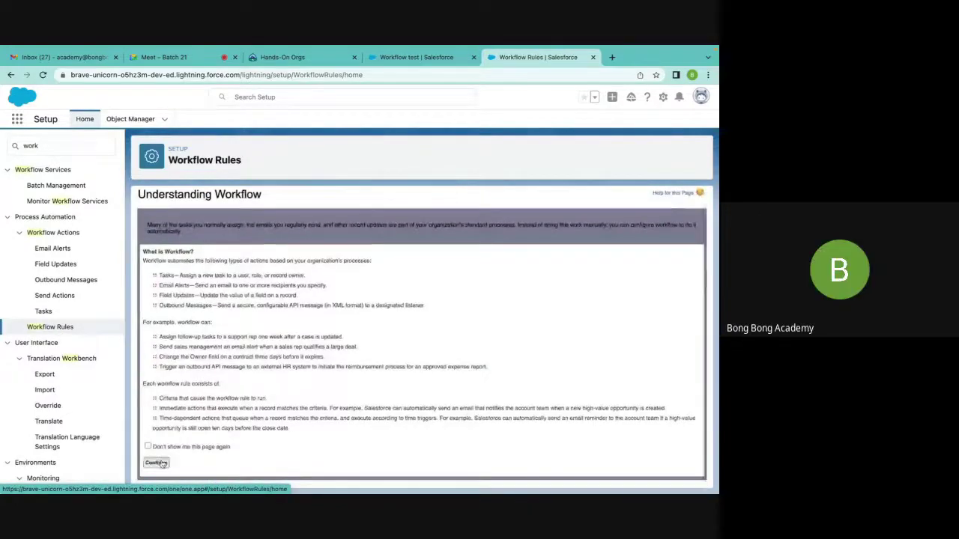
{"action": "left_click", "coordinate": [155, 462]}
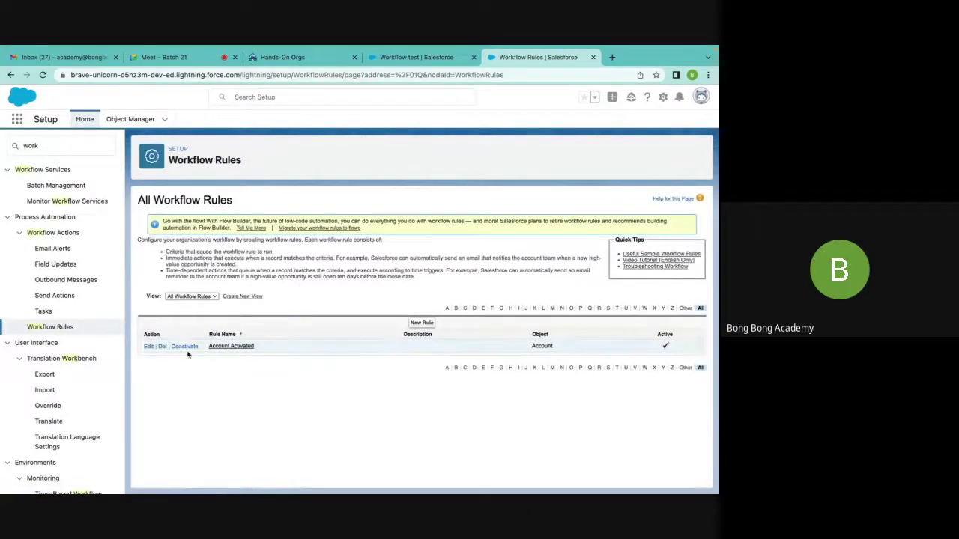
Set the Account Activated rule to evaluate when a record is created and every time it's edited, save it, and return to the Workflow test account
{"action": "left_click", "coordinate": [149, 347]}
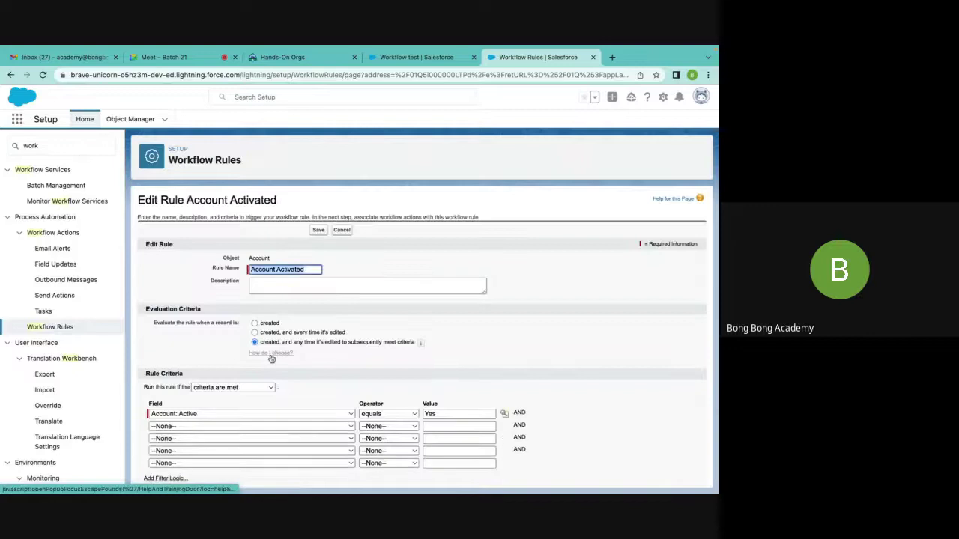
{"action": "left_click", "coordinate": [254, 332]}
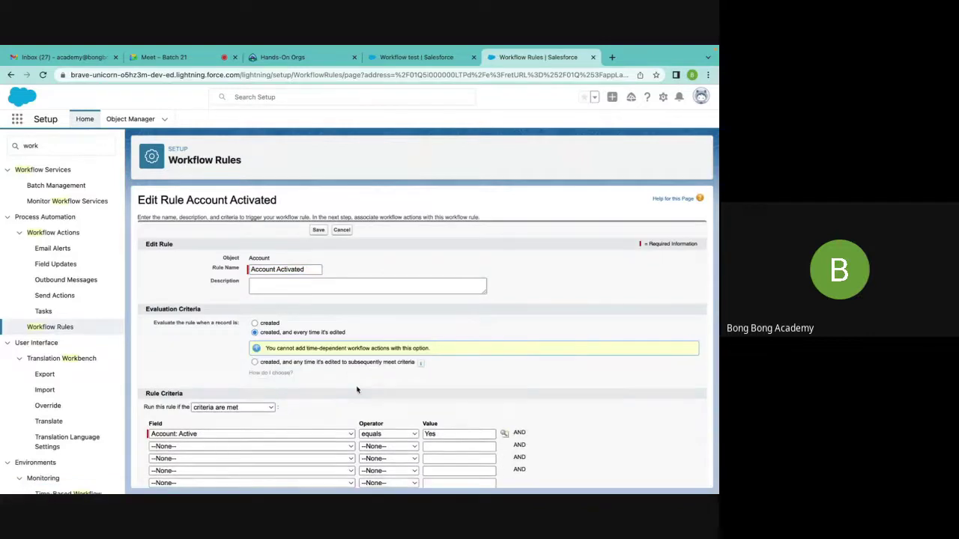
{"action": "scroll", "coordinate": [356, 390], "scroll_direction": "down", "scroll_amount": 1}
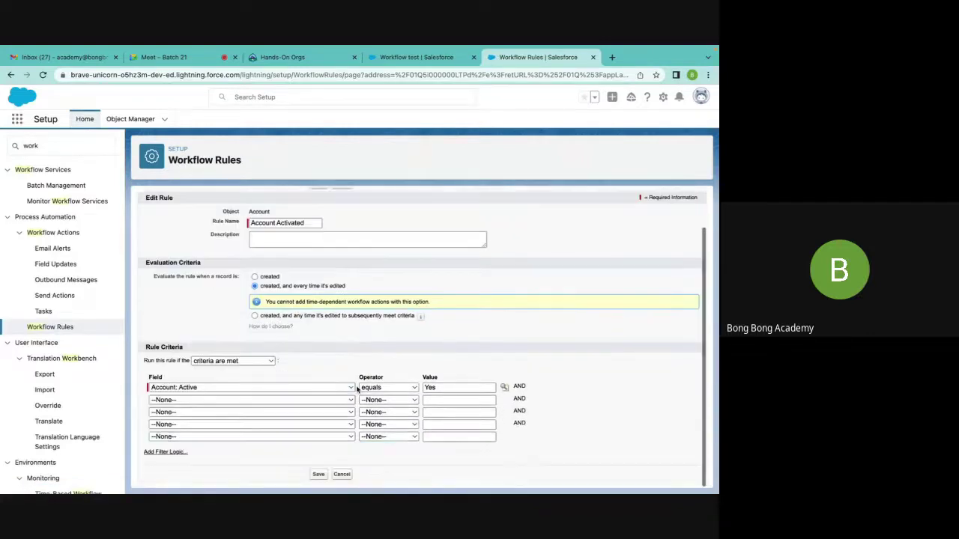
{"action": "left_click", "coordinate": [318, 475]}
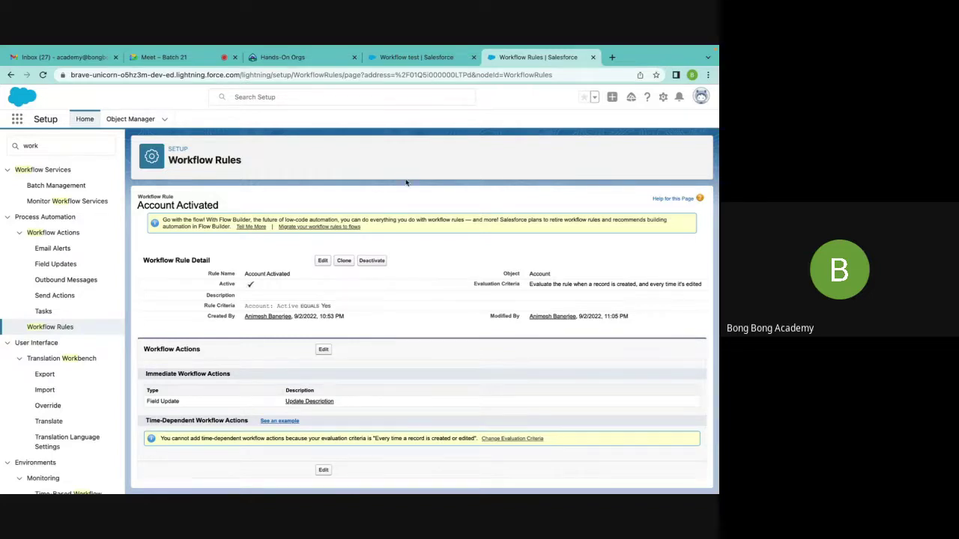
{"action": "left_click", "coordinate": [417, 57]}
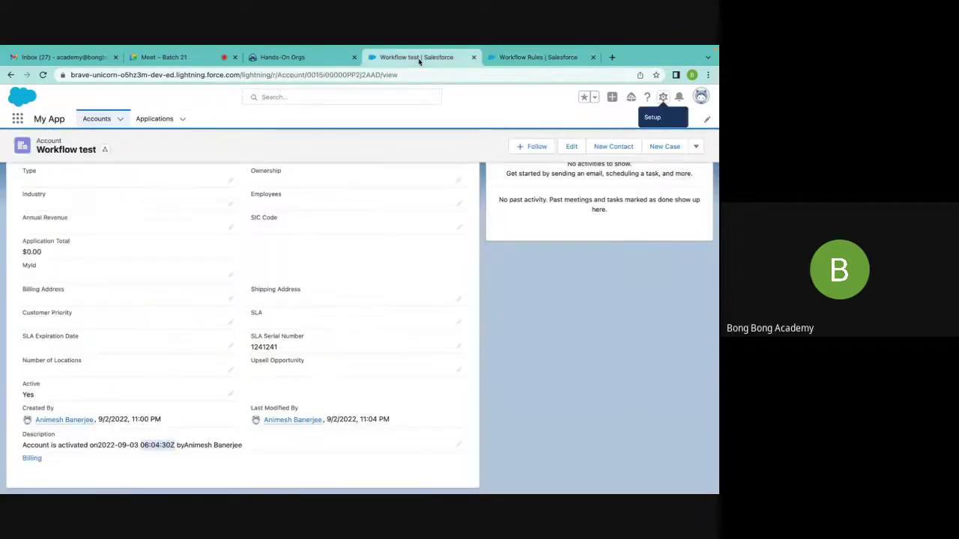
Open the Workflow test account for editing, save it without changing any field, and check the time in its Description
{"action": "scroll", "coordinate": [430, 233], "scroll_direction": "up", "scroll_amount": 5}
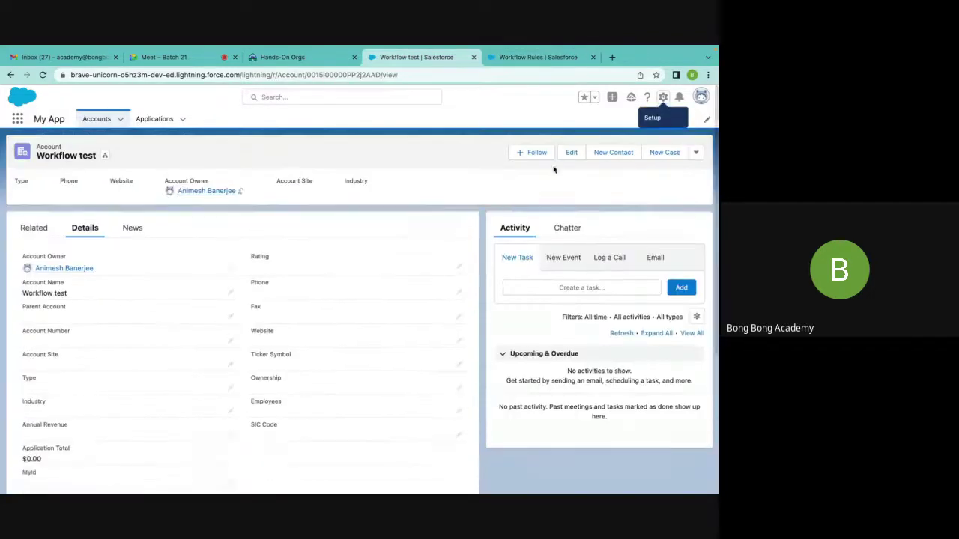
{"action": "left_click", "coordinate": [571, 153]}
{"action": "scroll", "coordinate": [293, 312], "scroll_direction": "down", "scroll_amount": 10}
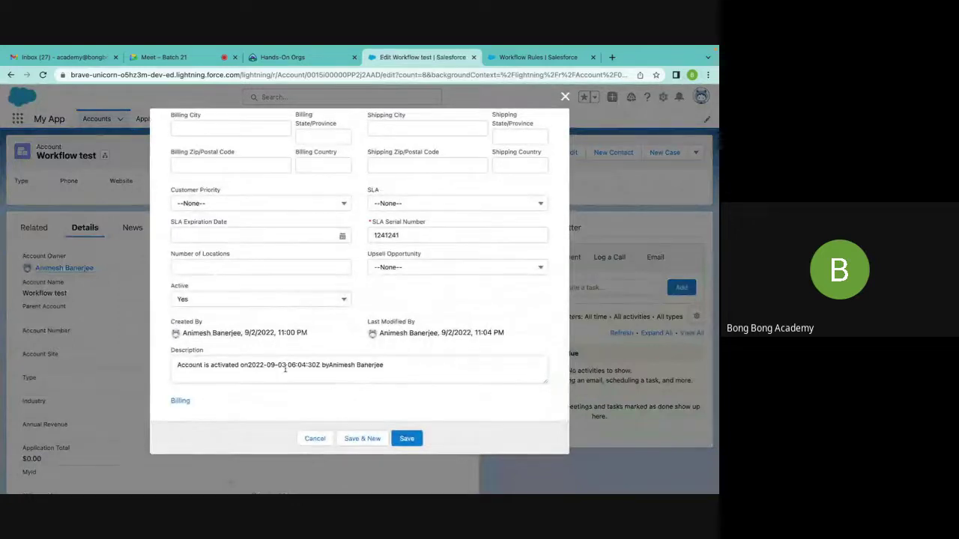
{"action": "scroll", "coordinate": [283, 299], "scroll_direction": "up", "scroll_amount": 10}
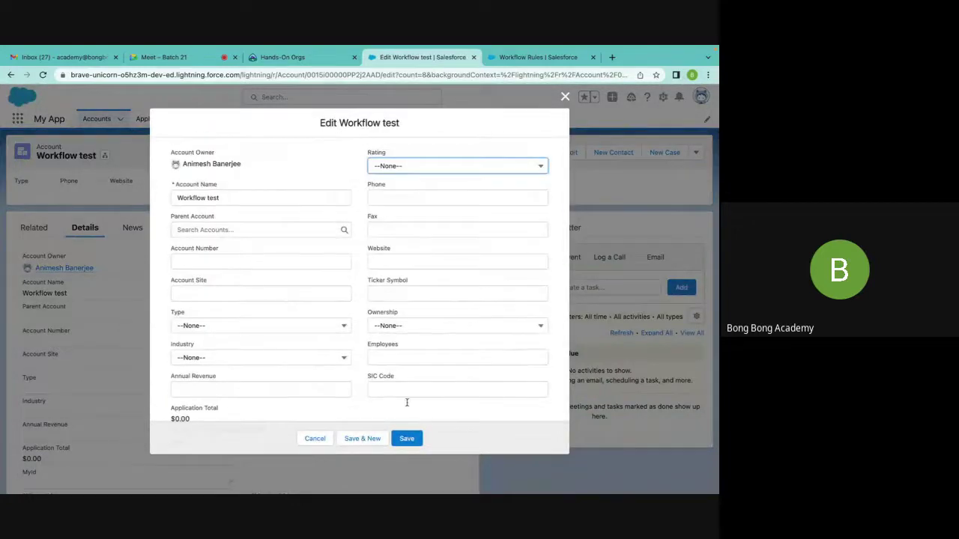
{"action": "left_click", "coordinate": [405, 439]}
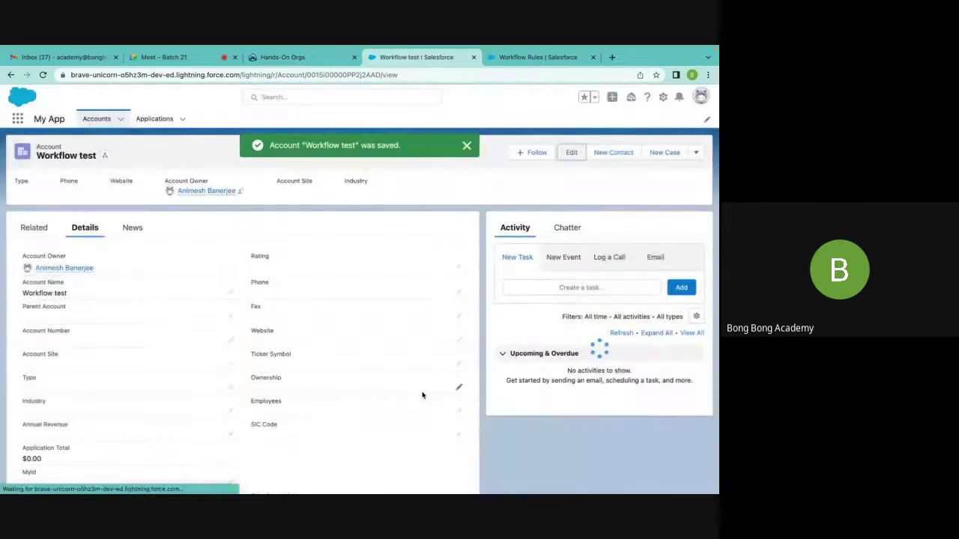
{"action": "scroll", "coordinate": [421, 395], "scroll_direction": "down", "scroll_amount": 5}
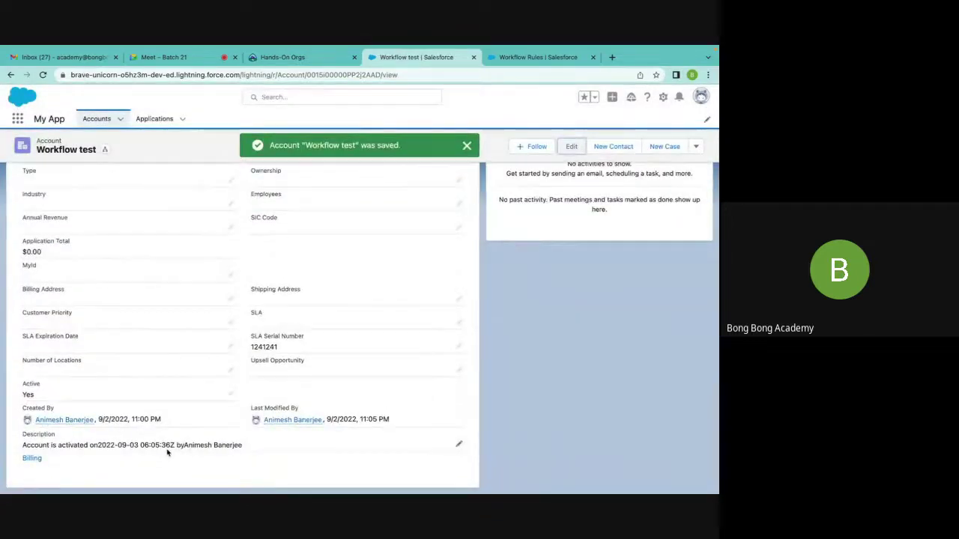
Re-save the Workflow test account a second time without edits and compare the time in its Description
{"action": "left_click", "coordinate": [570, 155]}
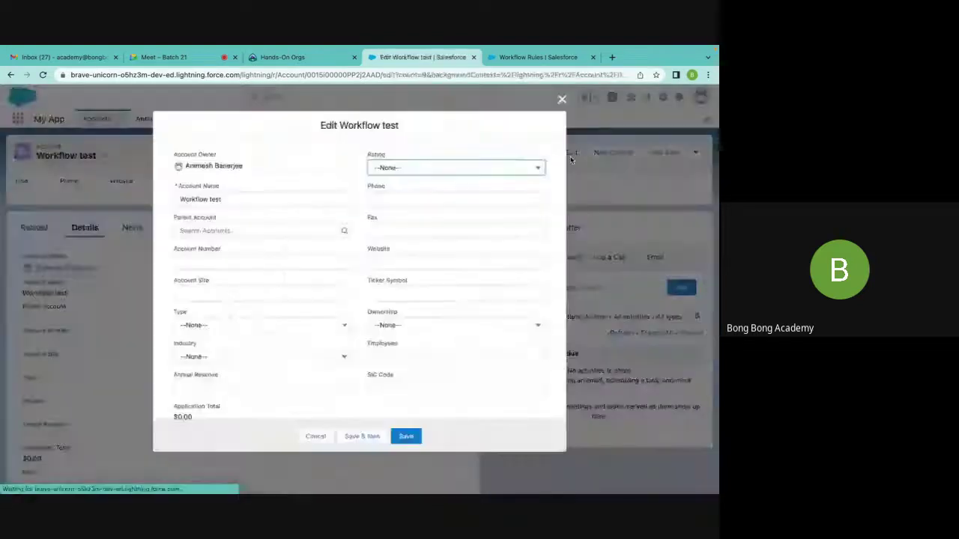
{"action": "left_click", "coordinate": [412, 439]}
{"action": "scroll", "coordinate": [411, 440], "scroll_direction": "down", "scroll_amount": 5}
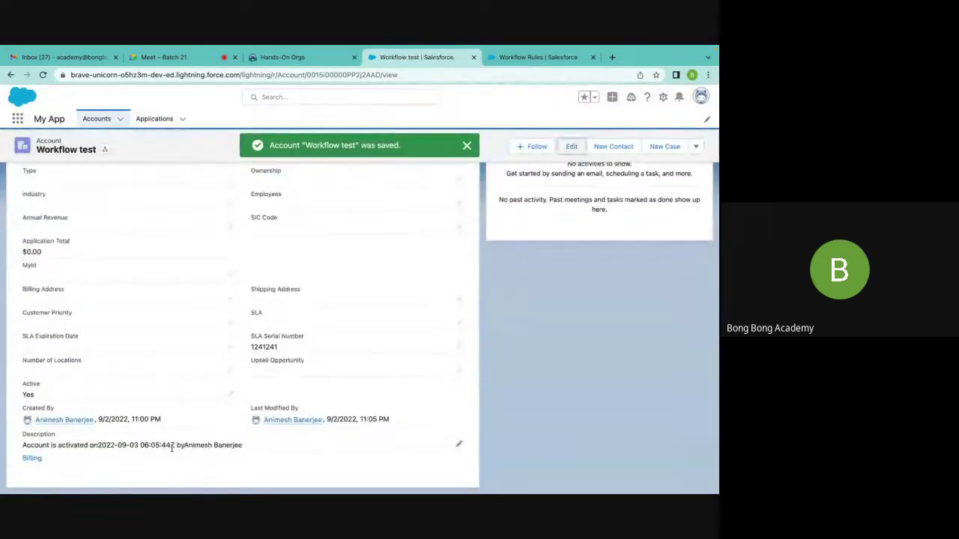
Set Active to No on the Workflow test account, save it, and check its Description
{"action": "scroll", "coordinate": [524, 385], "scroll_direction": "up", "scroll_amount": 10}
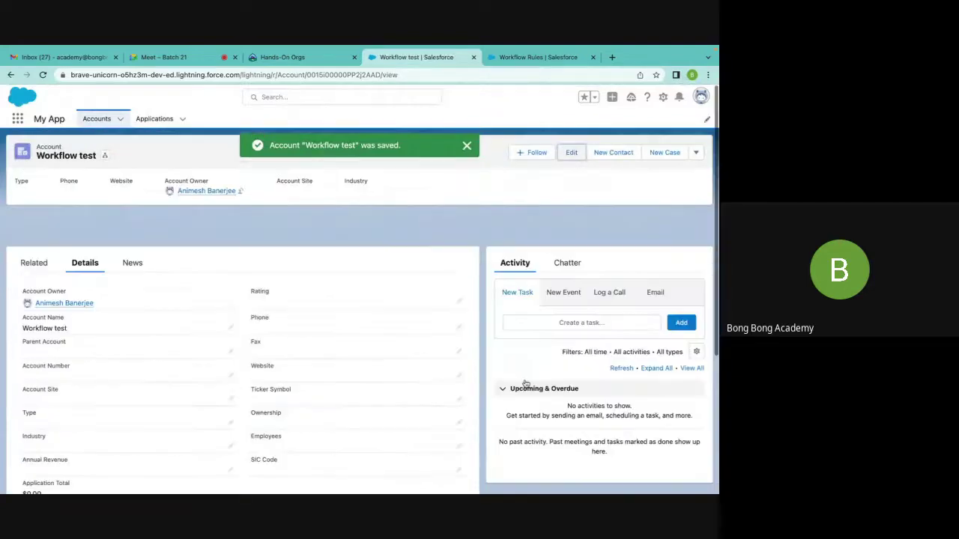
{"action": "left_click", "coordinate": [570, 152]}
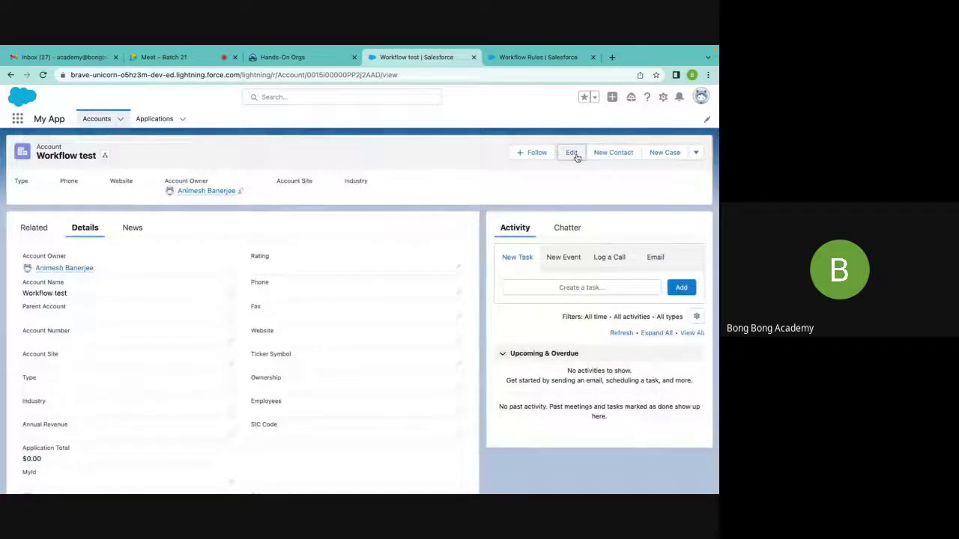
{"action": "scroll", "coordinate": [445, 242], "scroll_direction": "down", "scroll_amount": 2}
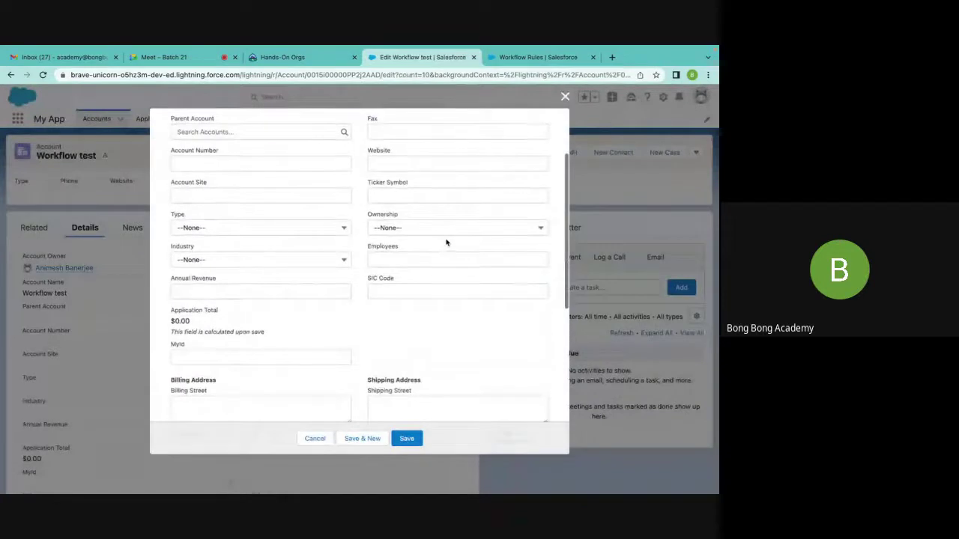
{"action": "scroll", "coordinate": [446, 242], "scroll_direction": "down", "scroll_amount": 5}
{"action": "left_click", "coordinate": [240, 300]}
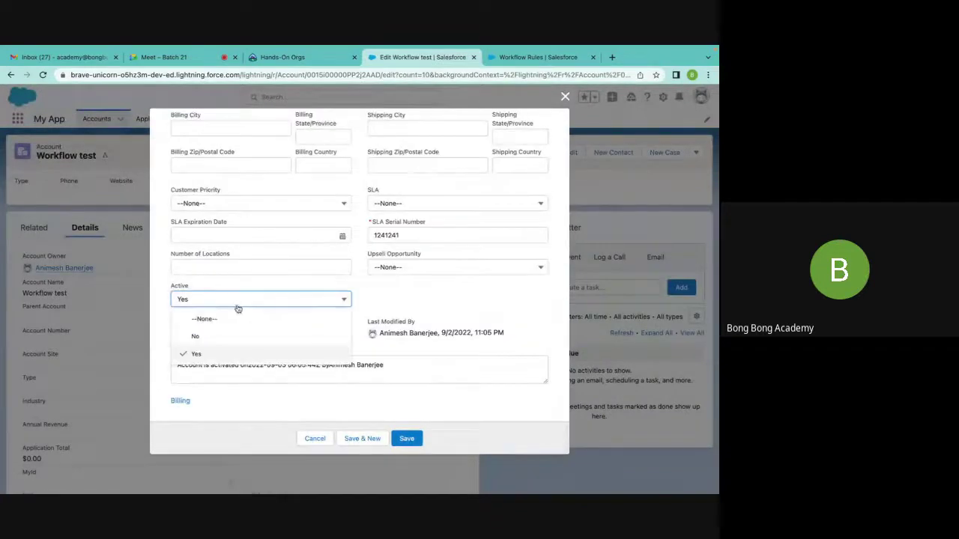
{"action": "left_click", "coordinate": [220, 336]}
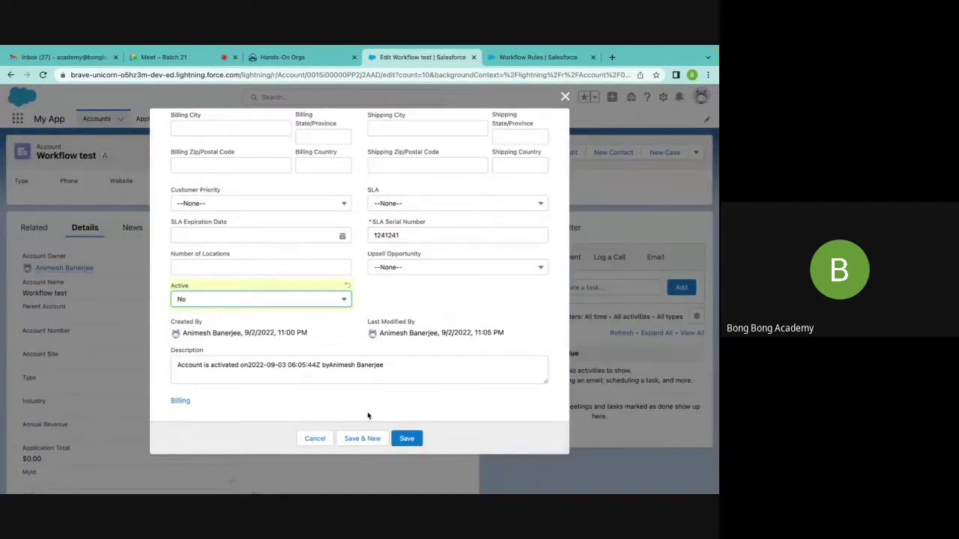
{"action": "left_click", "coordinate": [407, 440]}
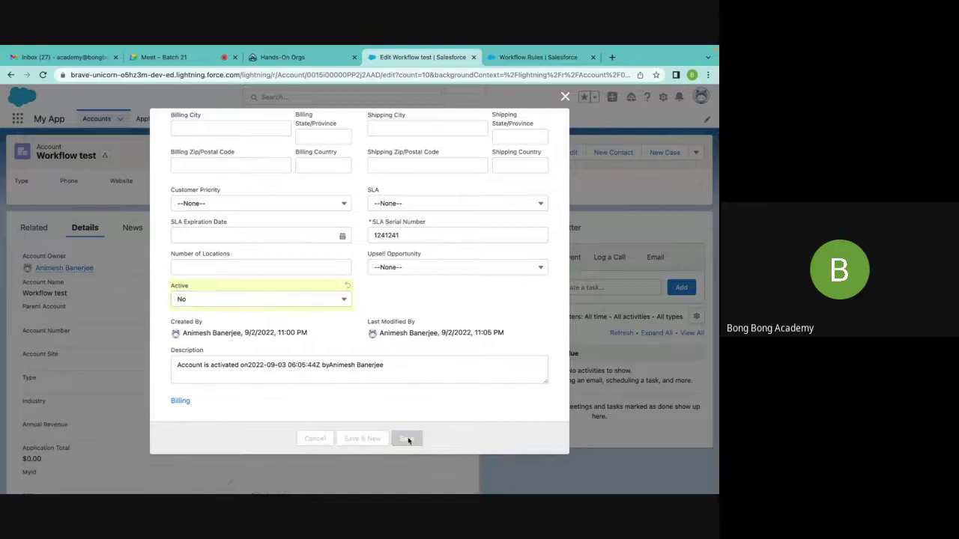
{"action": "scroll", "coordinate": [452, 424], "scroll_direction": "down", "scroll_amount": 5}
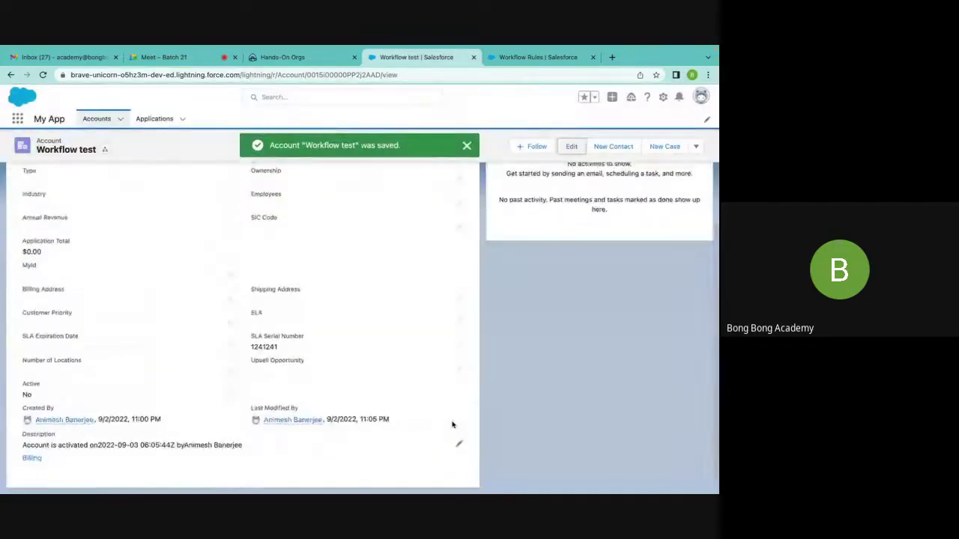
Go back to the workflow rules, review the evaluation criteria options in the Account Activated rule's edit form, and cancel without saving
{"action": "scroll", "coordinate": [527, 402], "scroll_direction": "up", "scroll_amount": 5}
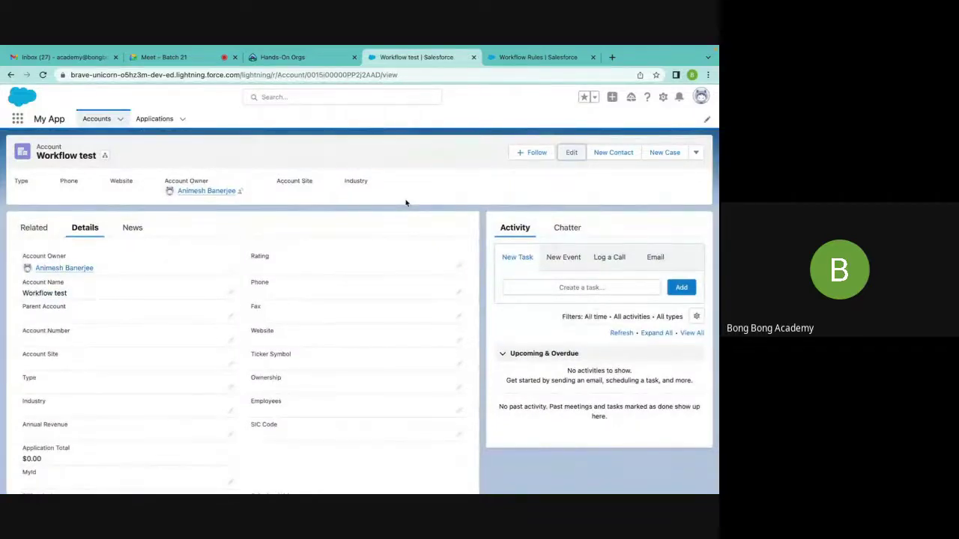
{"action": "left_click", "coordinate": [505, 59]}
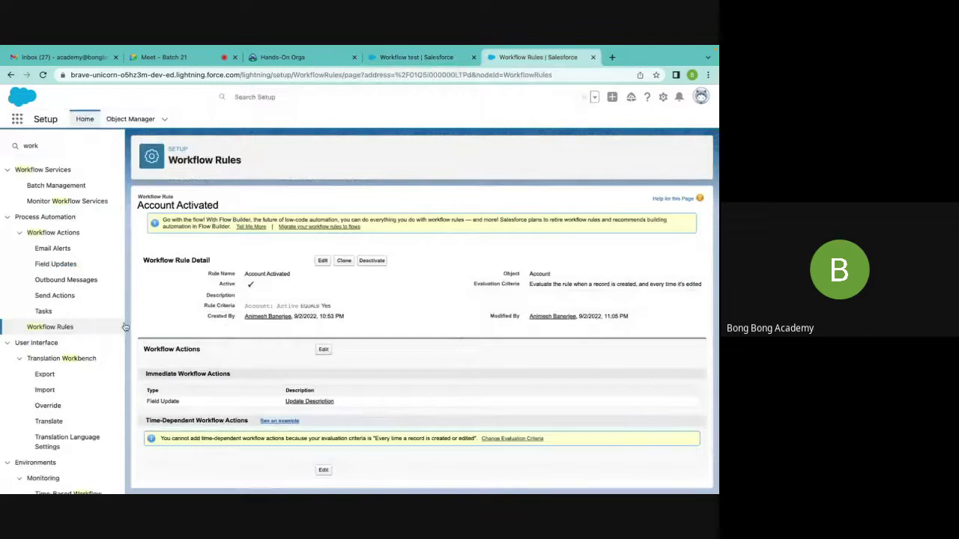
{"action": "left_click", "coordinate": [65, 329]}
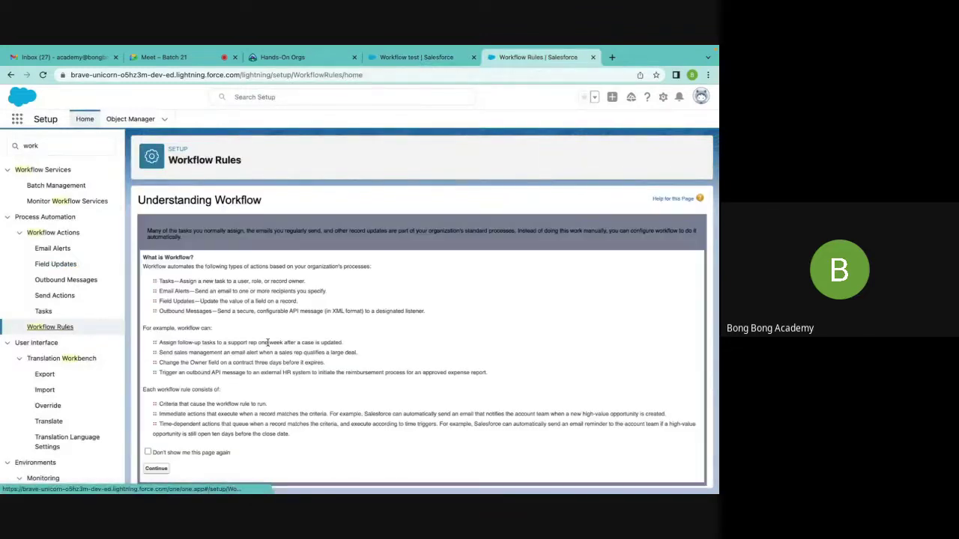
{"action": "left_click", "coordinate": [149, 469]}
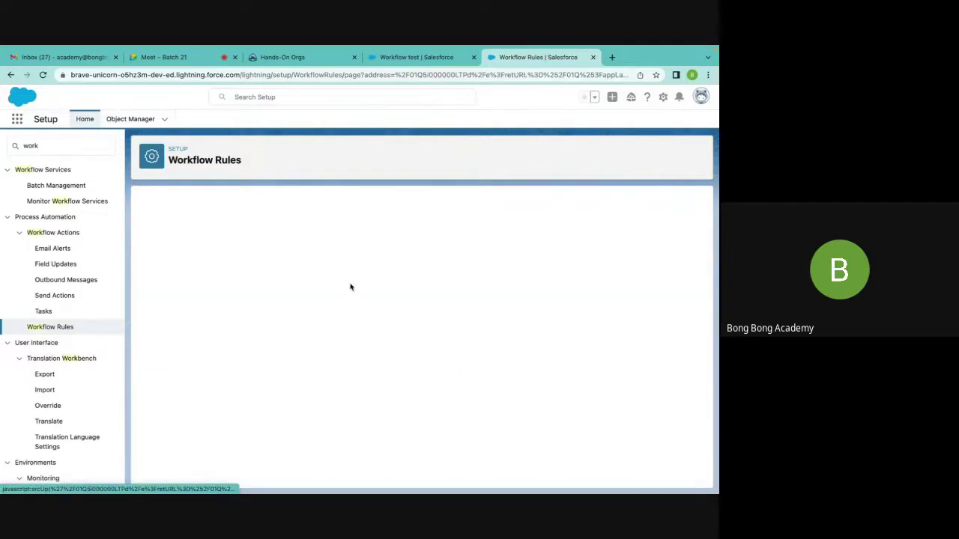
{"action": "scroll", "coordinate": [360, 300], "scroll_direction": "down", "scroll_amount": 1}
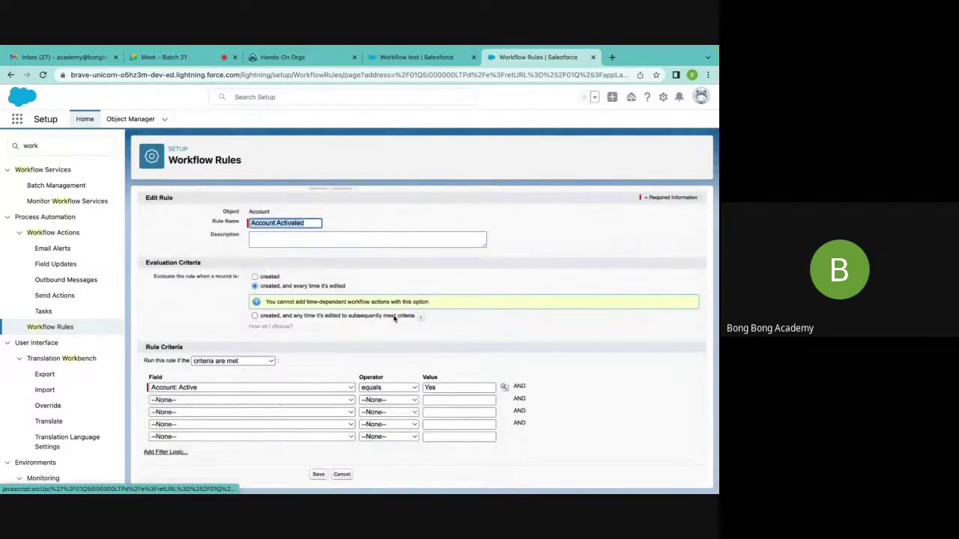
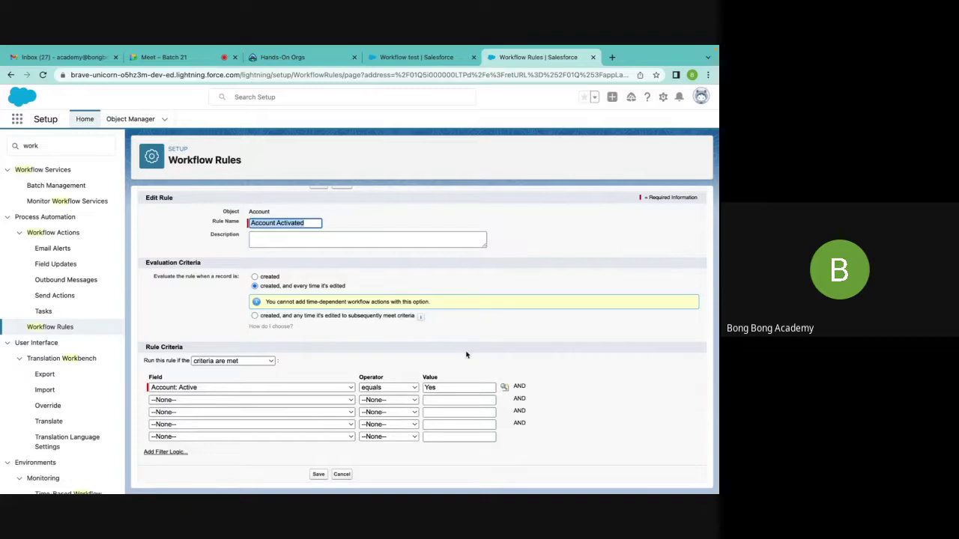
{"action": "left_click", "coordinate": [342, 475]}
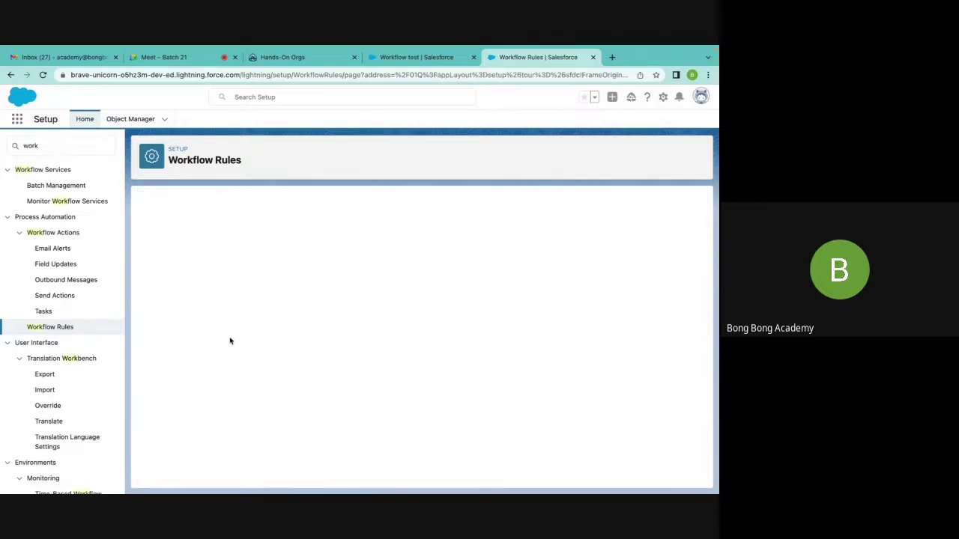
Open the Account Activated rule, view the details of its Update Description field update, and return to the rule
{"action": "left_click", "coordinate": [229, 346]}
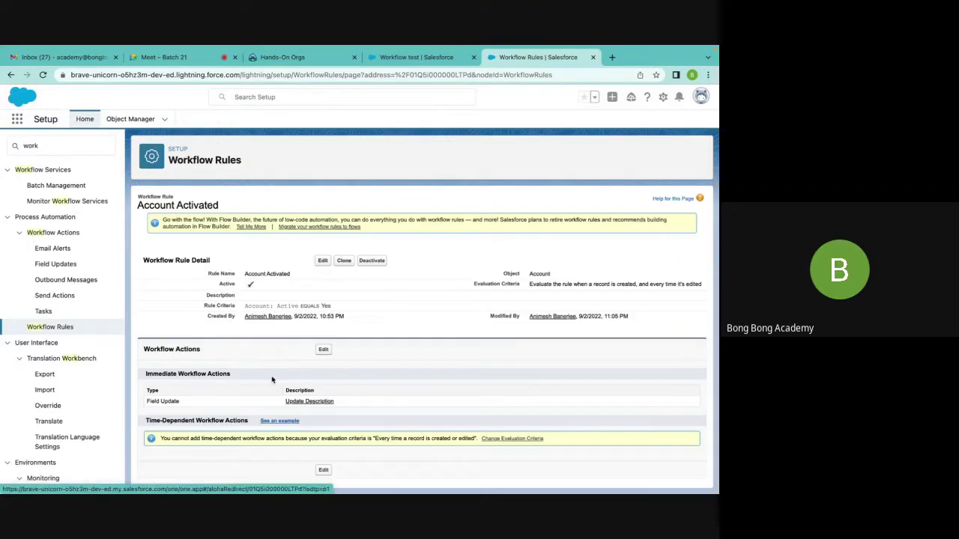
{"action": "scroll", "coordinate": [272, 380], "scroll_direction": "down", "scroll_amount": 1}
{"action": "scroll", "coordinate": [272, 380], "scroll_direction": "up", "scroll_amount": 1}
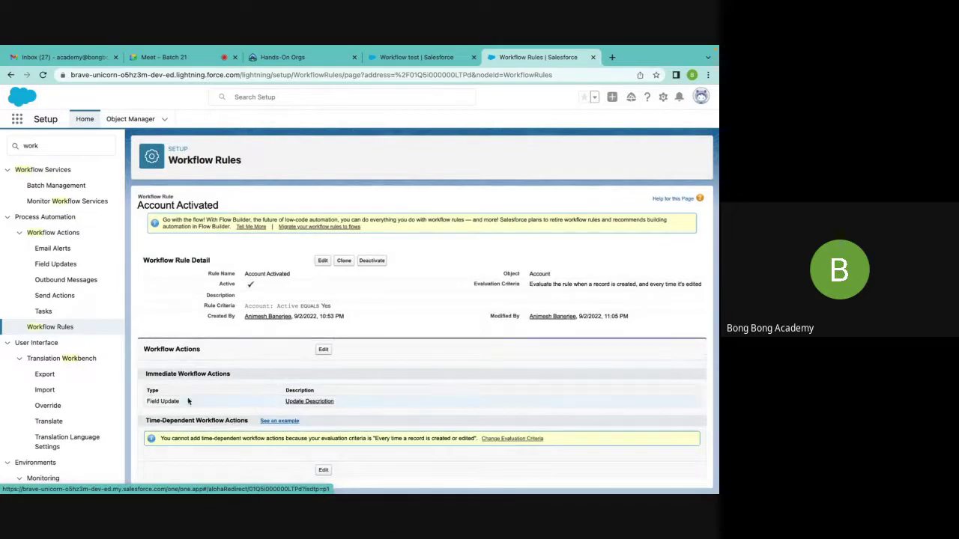
{"action": "left_click", "coordinate": [305, 403]}
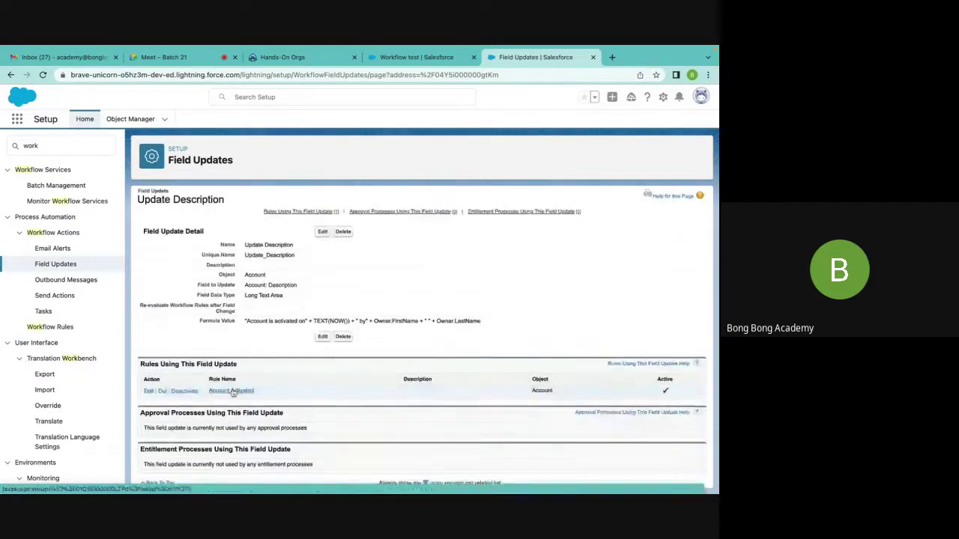
{"action": "left_click", "coordinate": [235, 391]}
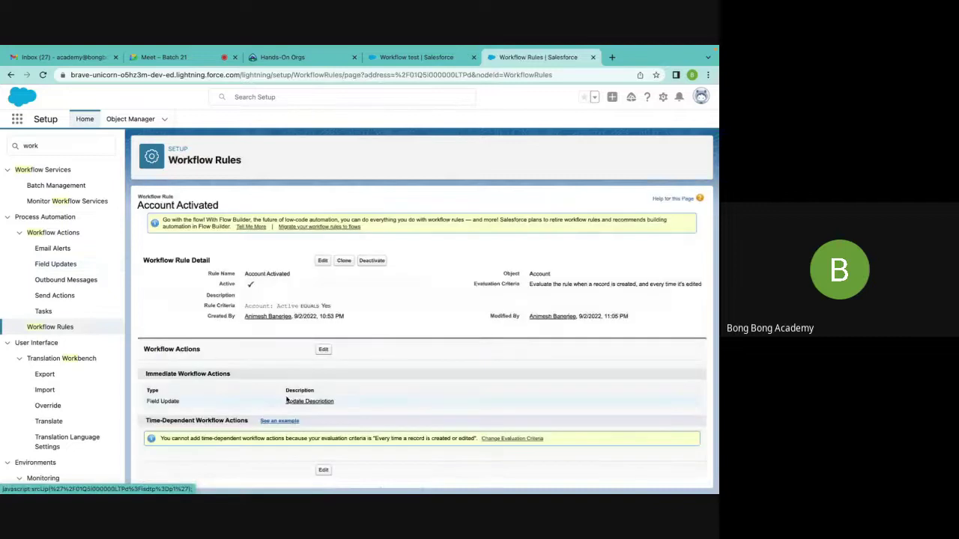
Edit the rule's Update Description field update, adding a space after "on" and after "by" in the formula texts, and save it
{"action": "left_click", "coordinate": [323, 349]}
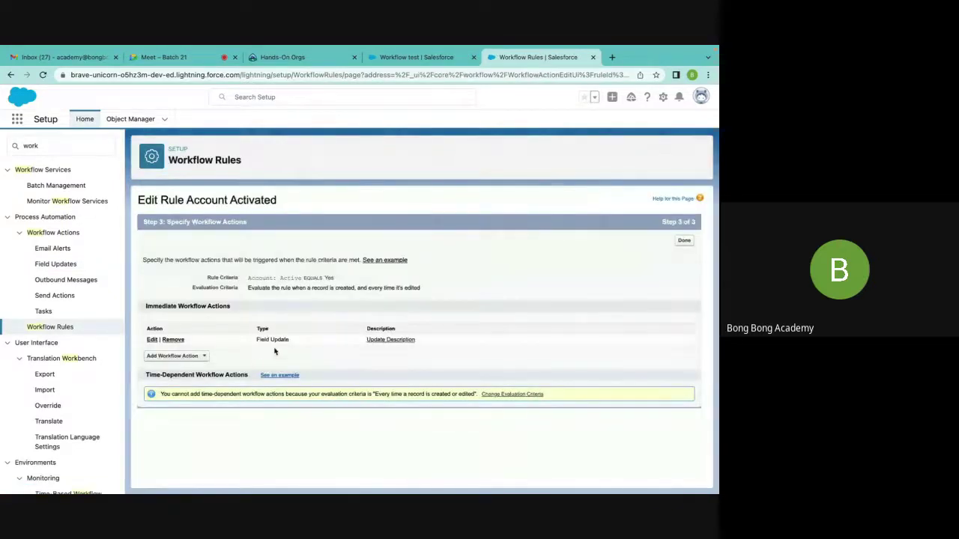
{"action": "left_click", "coordinate": [391, 340]}
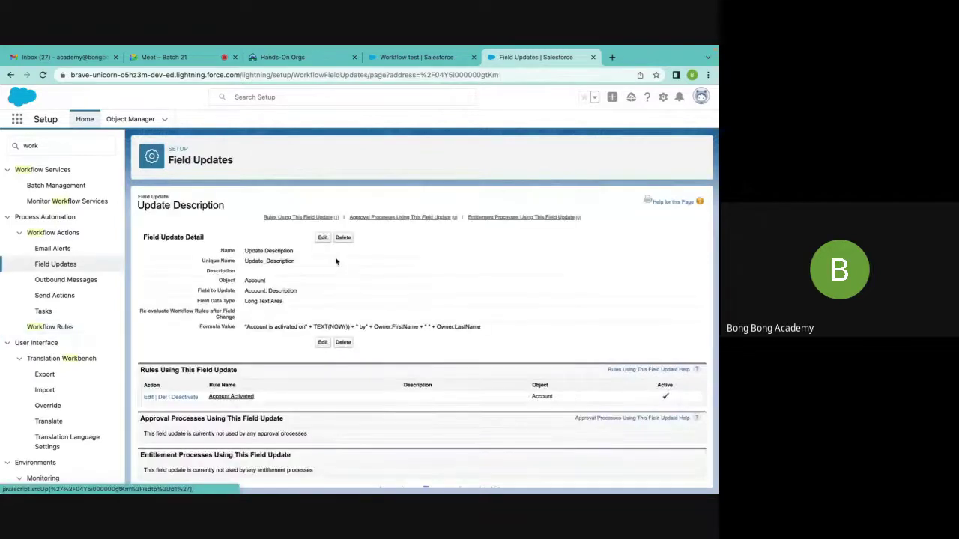
{"action": "left_click", "coordinate": [321, 242]}
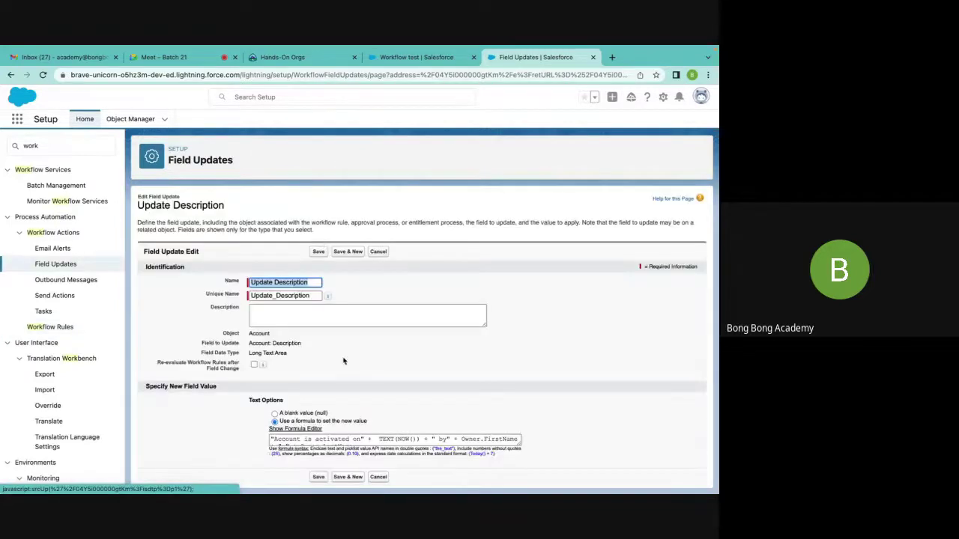
{"action": "left_click", "coordinate": [447, 436]}
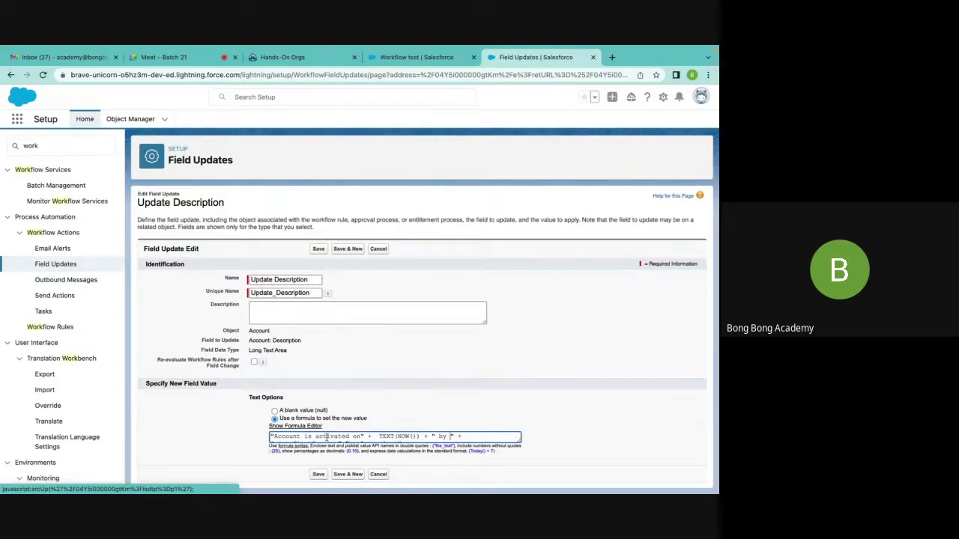
{"action": "left_click", "coordinate": [297, 427]}
{"action": "scroll", "coordinate": [356, 417], "scroll_direction": "down", "scroll_amount": 2}
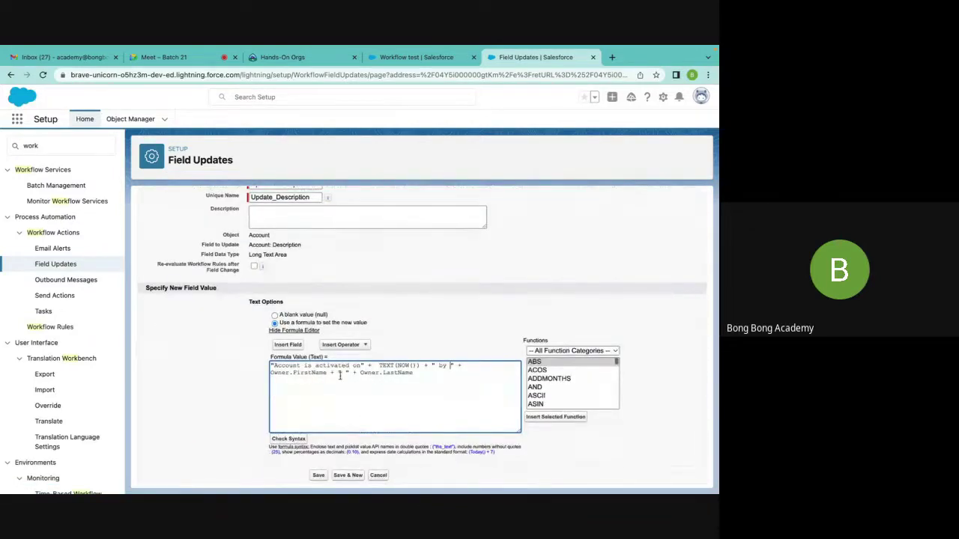
{"action": "left_click", "coordinate": [360, 365]}
{"action": "left_click", "coordinate": [320, 476]}
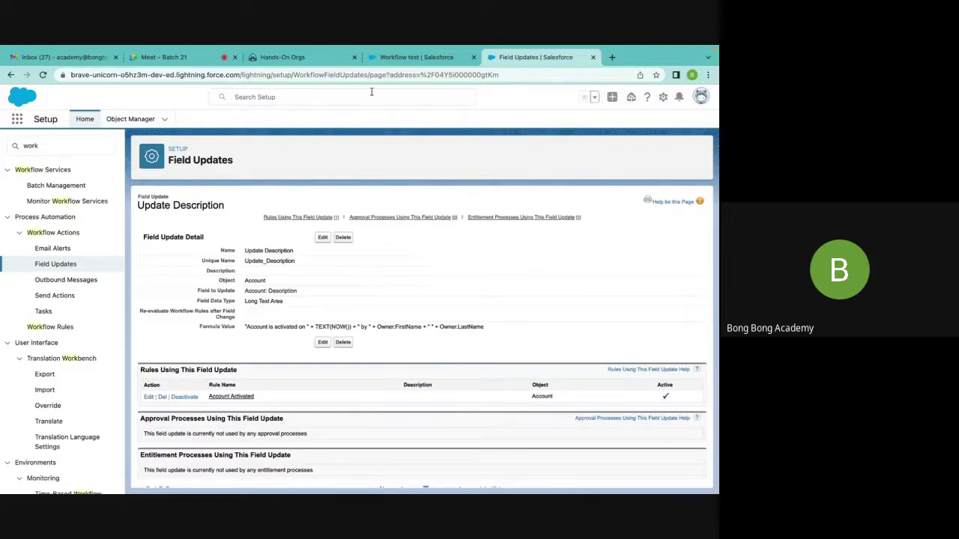
Return to the inactive Workflow test account, save it without changes, and check whether its Description reflects the revised formula
{"action": "left_click", "coordinate": [411, 57]}
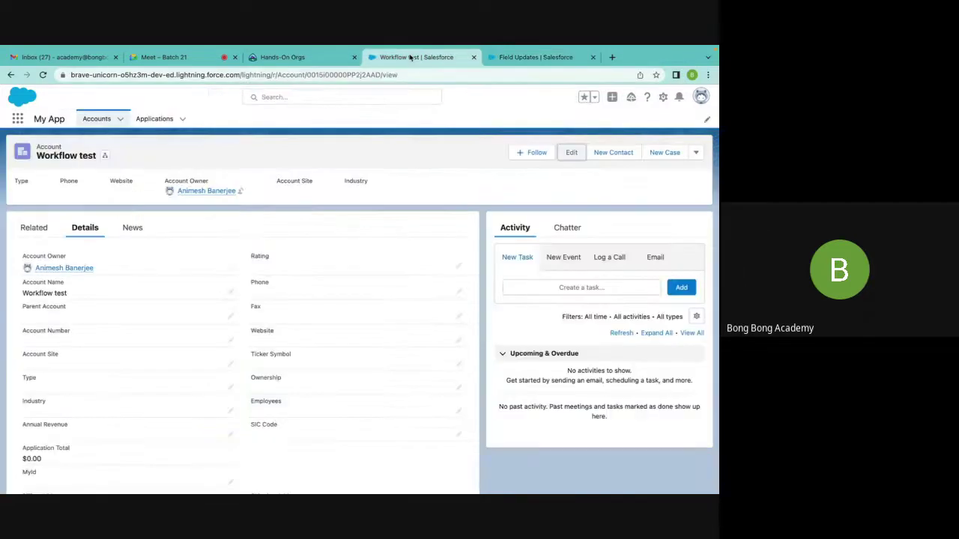
{"action": "scroll", "coordinate": [332, 220], "scroll_direction": "down", "scroll_amount": 4}
{"action": "scroll", "coordinate": [332, 220], "scroll_direction": "up", "scroll_amount": 4}
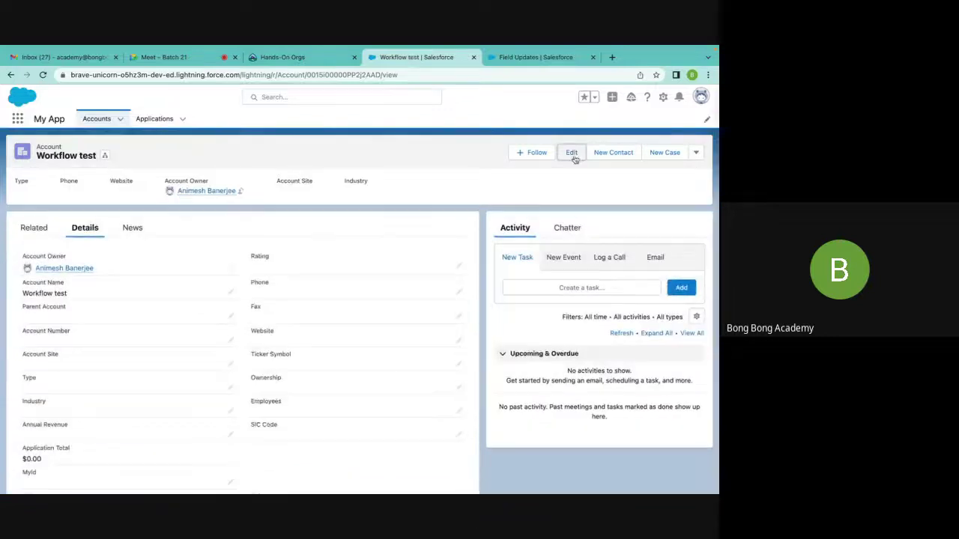
{"action": "left_click", "coordinate": [571, 153]}
{"action": "left_click", "coordinate": [411, 439]}
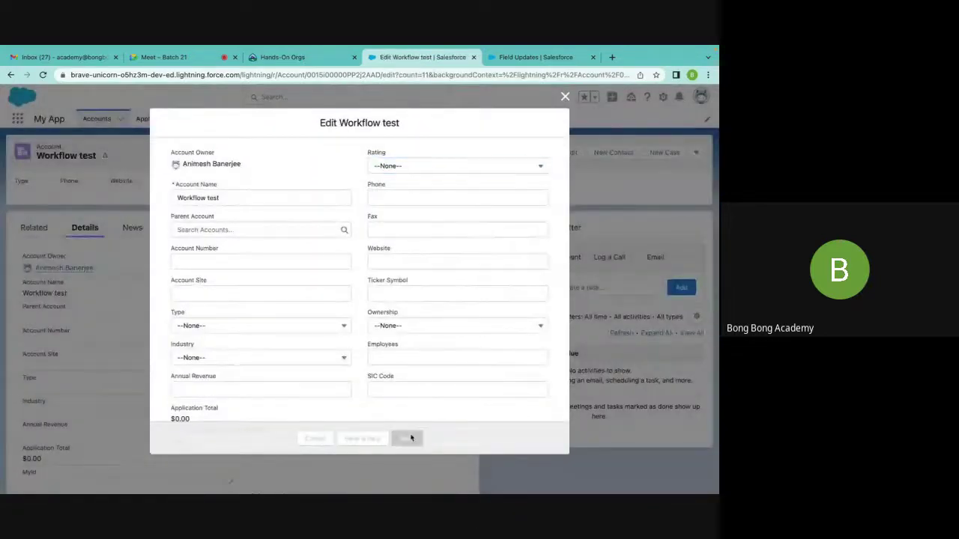
{"action": "scroll", "coordinate": [411, 438], "scroll_direction": "down", "scroll_amount": 5}
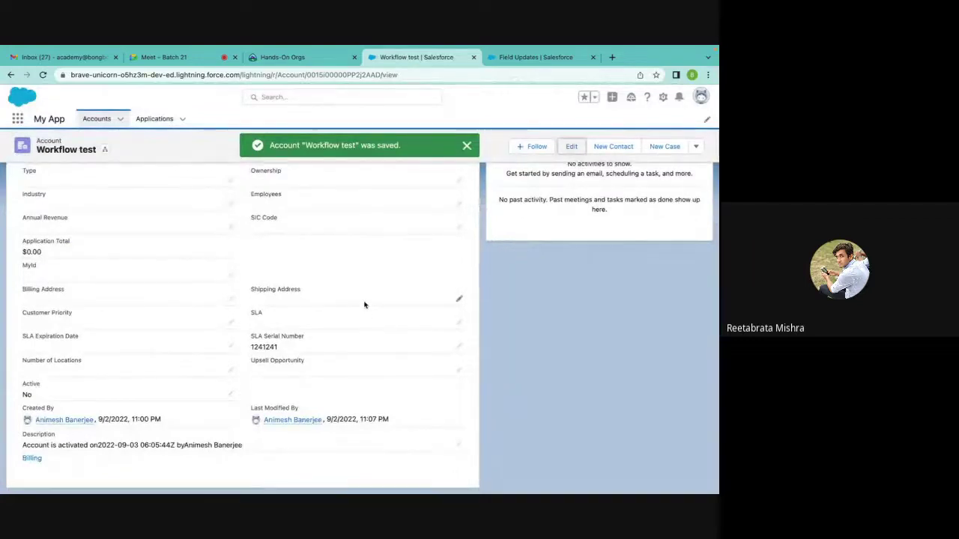
Set the Workflow test account's Active field to Yes, save the record, and check its Description for the corrected spacing
{"action": "left_click", "coordinate": [229, 395]}
{"action": "left_click", "coordinate": [189, 400]}
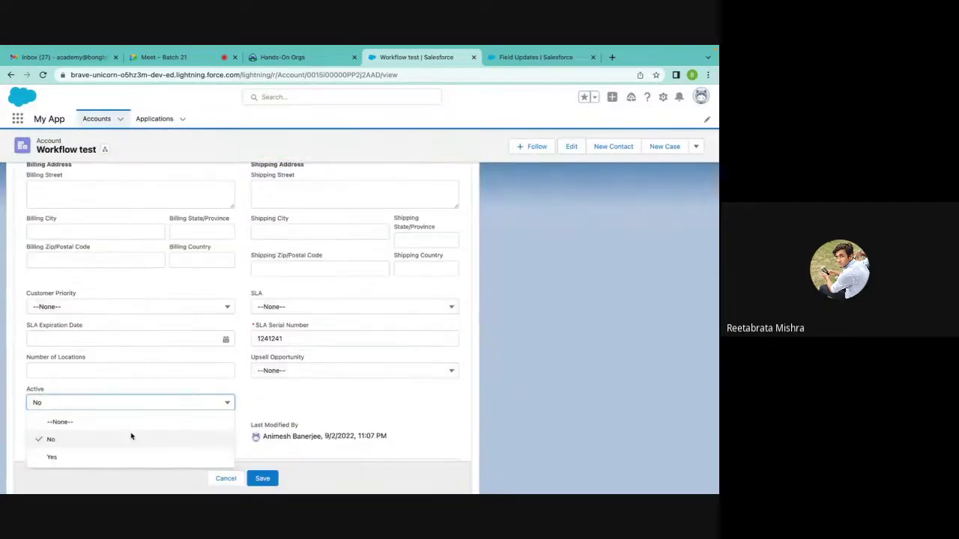
{"action": "left_click", "coordinate": [116, 460]}
{"action": "left_click", "coordinate": [263, 478]}
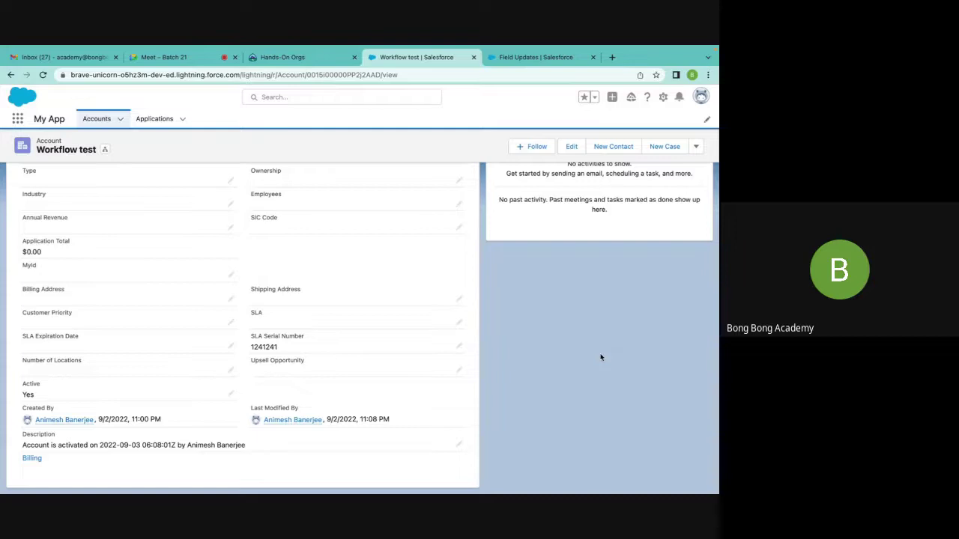
{"action": "scroll", "coordinate": [600, 357], "scroll_direction": "up", "scroll_amount": 5}
{"action": "scroll", "coordinate": [600, 357], "scroll_direction": "down", "scroll_amount": 5}
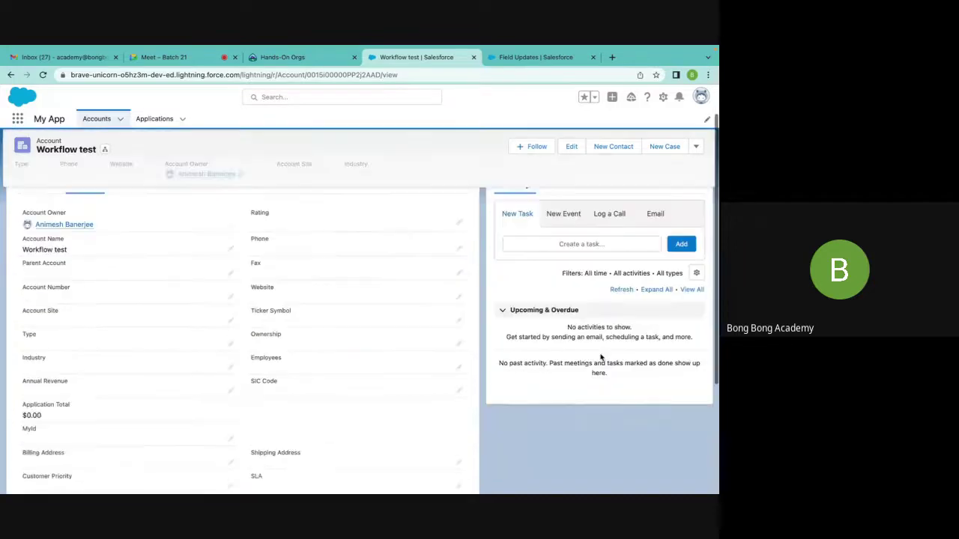
{"action": "scroll", "coordinate": [601, 357], "scroll_direction": "up", "scroll_amount": 5}
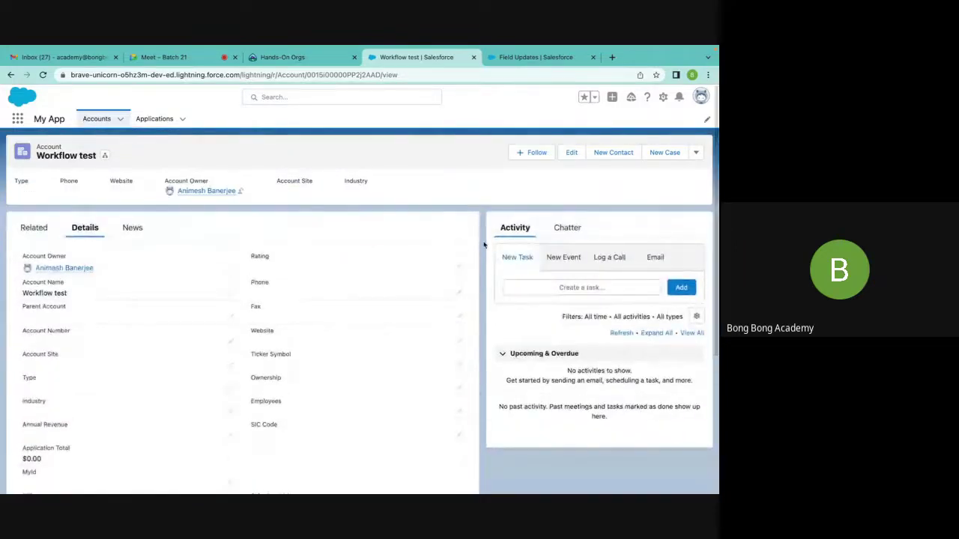
{"action": "scroll", "coordinate": [409, 325], "scroll_direction": "down", "scroll_amount": 5}
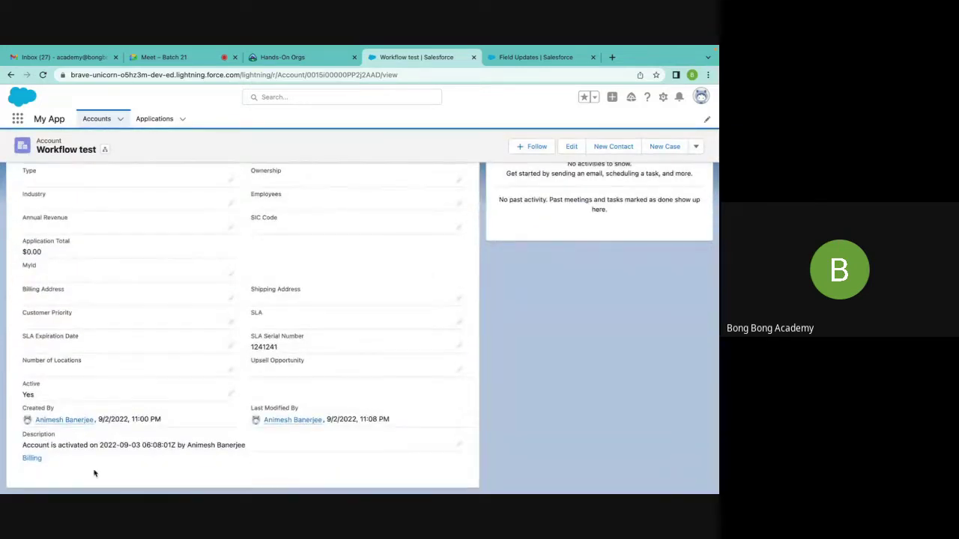
{"action": "mouse_move", "coordinate": [360, 486]}
{"action": "scroll", "coordinate": [458, 378], "scroll_direction": "up", "scroll_amount": 10}
Return to Setup, search for "email te", and open Classic Email Templates
{"action": "key", "text": "ctrl+Tab"}
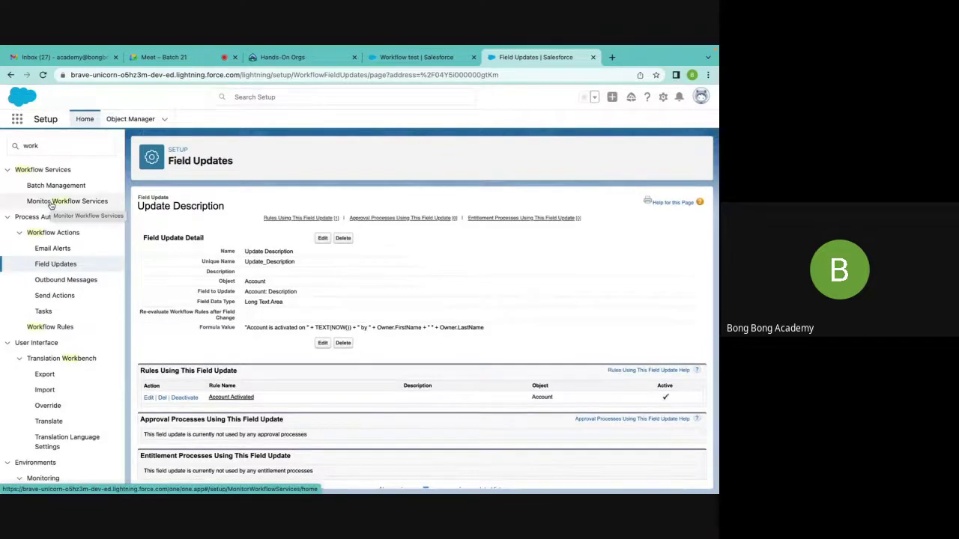
{"action": "left_click", "coordinate": [26, 147]}
{"action": "key", "text": "ctrl+a"}
{"action": "type", "text": "ema"}
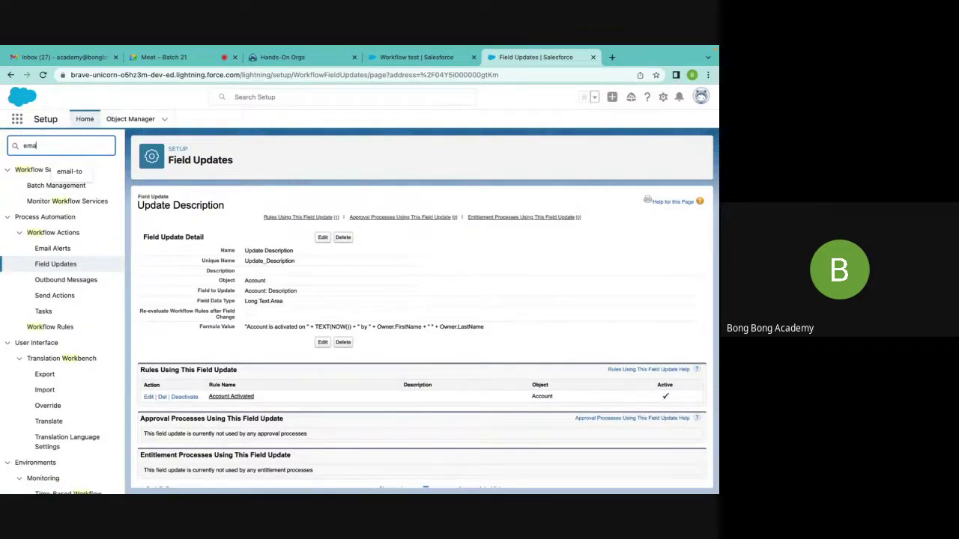
{"action": "type", "text": "il"}
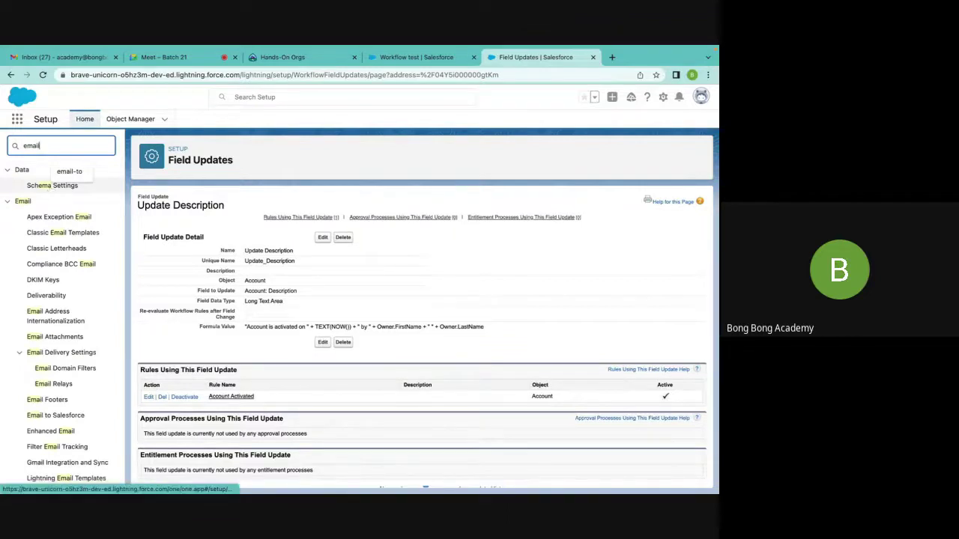
{"action": "type", "text": " te"}
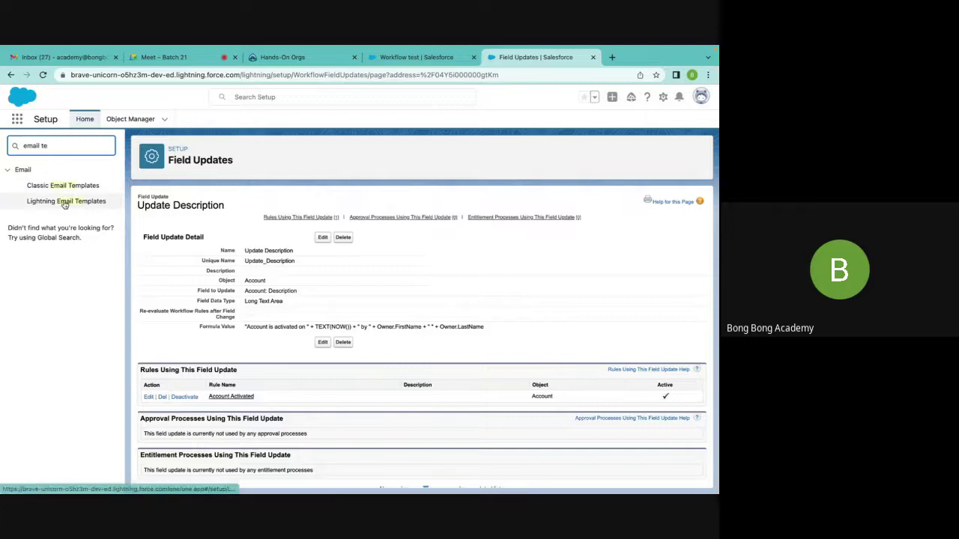
{"action": "left_click", "coordinate": [64, 187]}
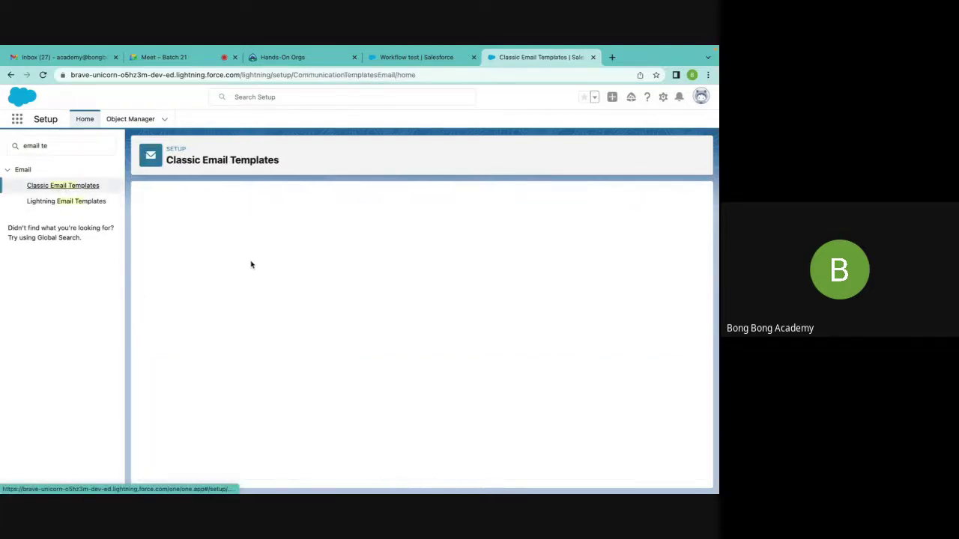
Start a new Text email template and review its folder and merge field type options, keeping the Unfiled Public Classic Email Templates folder
{"action": "left_click", "coordinate": [334, 276]}
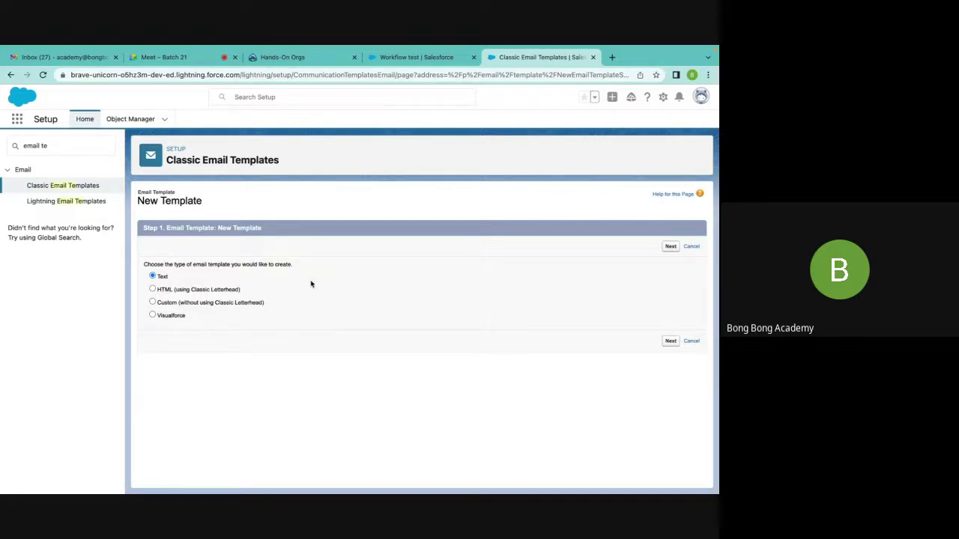
{"action": "left_click", "coordinate": [670, 247]}
{"action": "scroll", "coordinate": [535, 248], "scroll_direction": "down", "scroll_amount": 3}
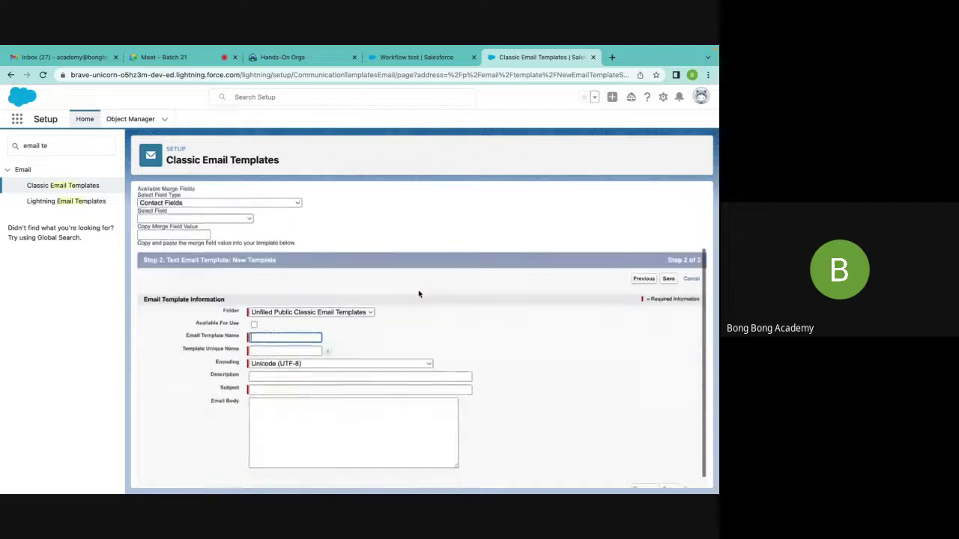
{"action": "left_click", "coordinate": [356, 301]}
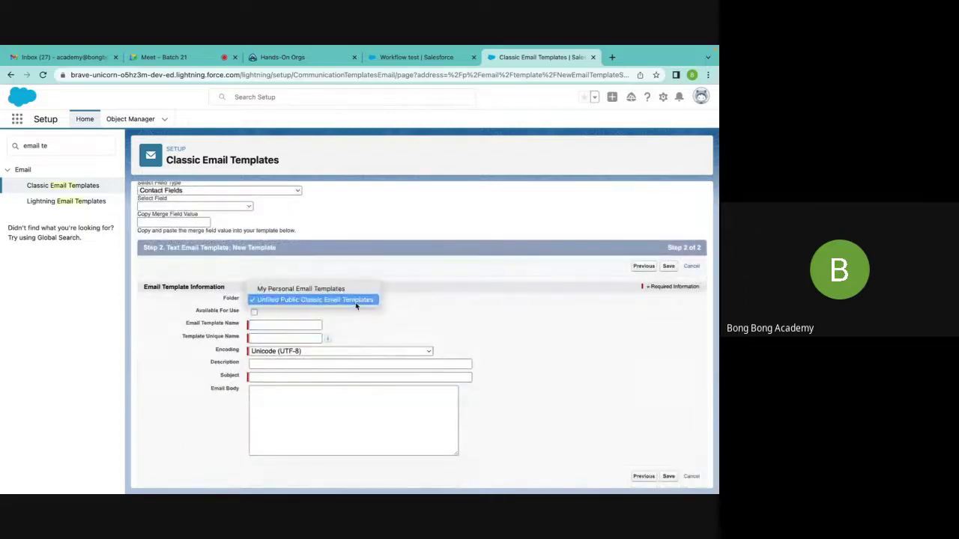
{"action": "left_click", "coordinate": [389, 252]}
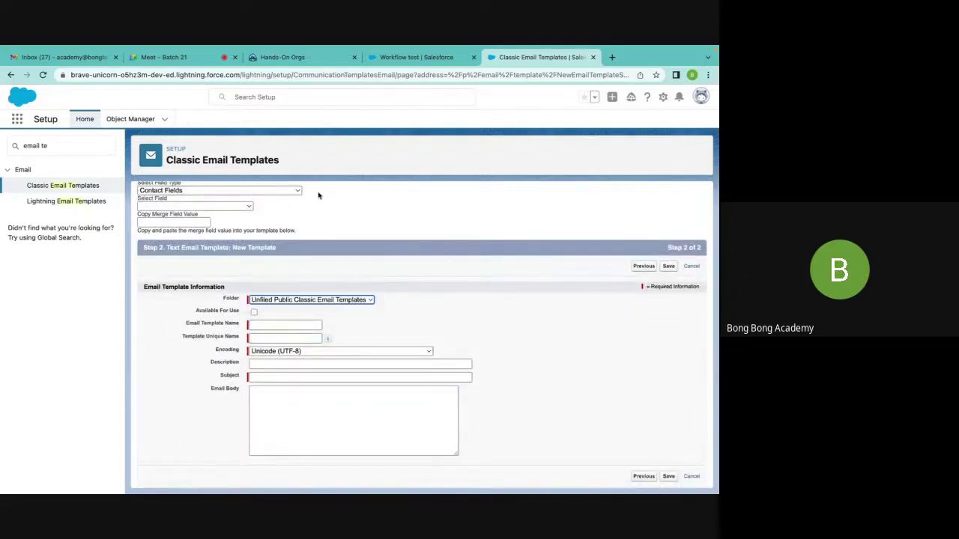
{"action": "left_click", "coordinate": [285, 192]}
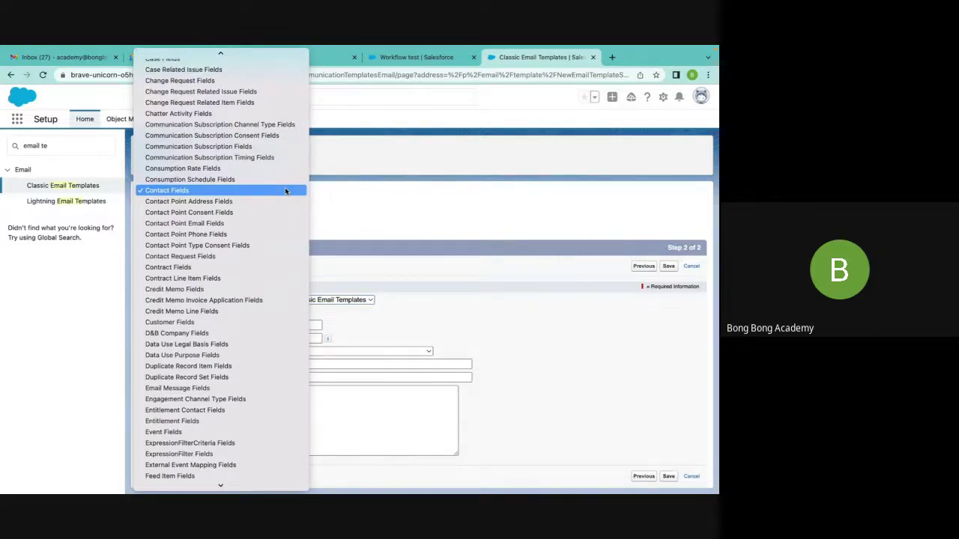
{"action": "left_click", "coordinate": [284, 190]}
{"action": "scroll", "coordinate": [359, 246], "scroll_direction": "up", "scroll_amount": 1}
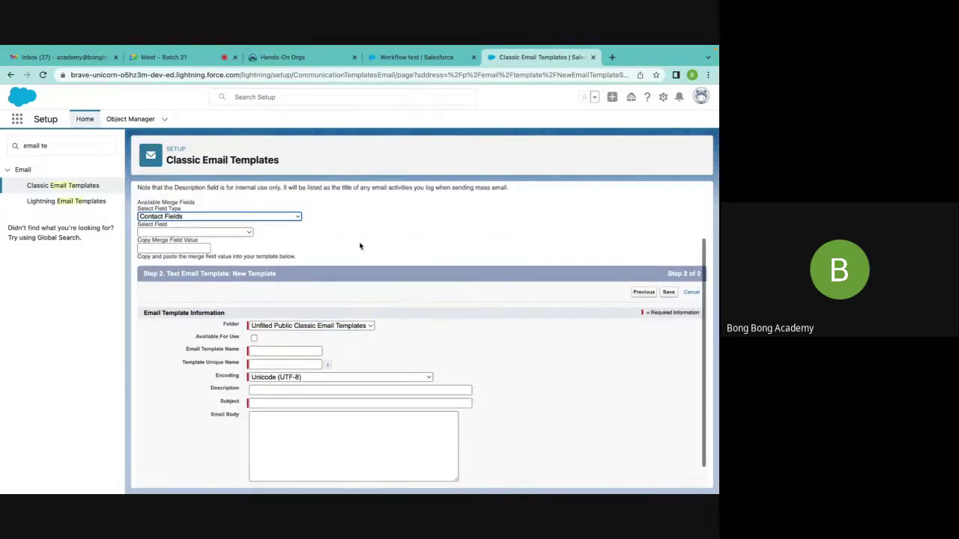
{"action": "left_click", "coordinate": [337, 328]}
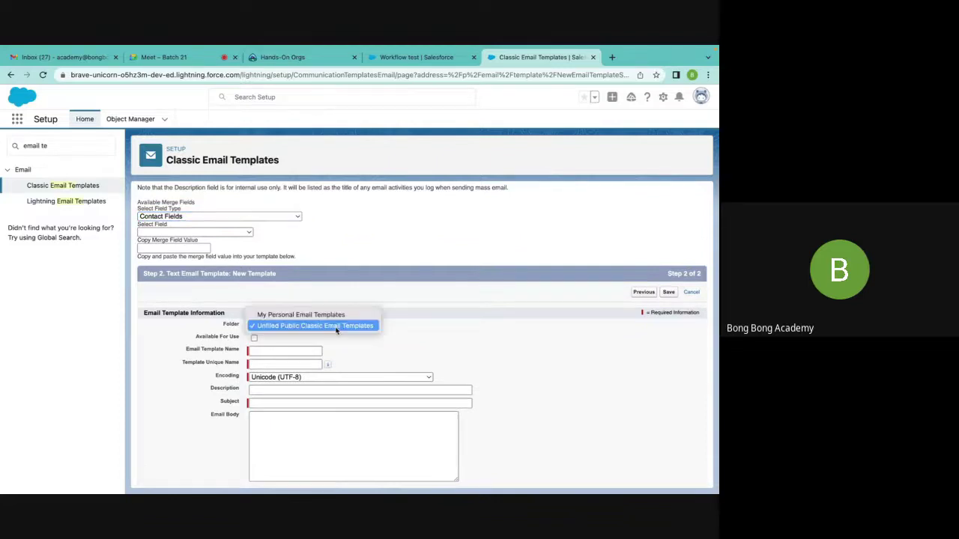
{"action": "left_click", "coordinate": [336, 328]}
Mark the new email template as available for use and name it Account Activated
{"action": "left_click", "coordinate": [256, 339]}
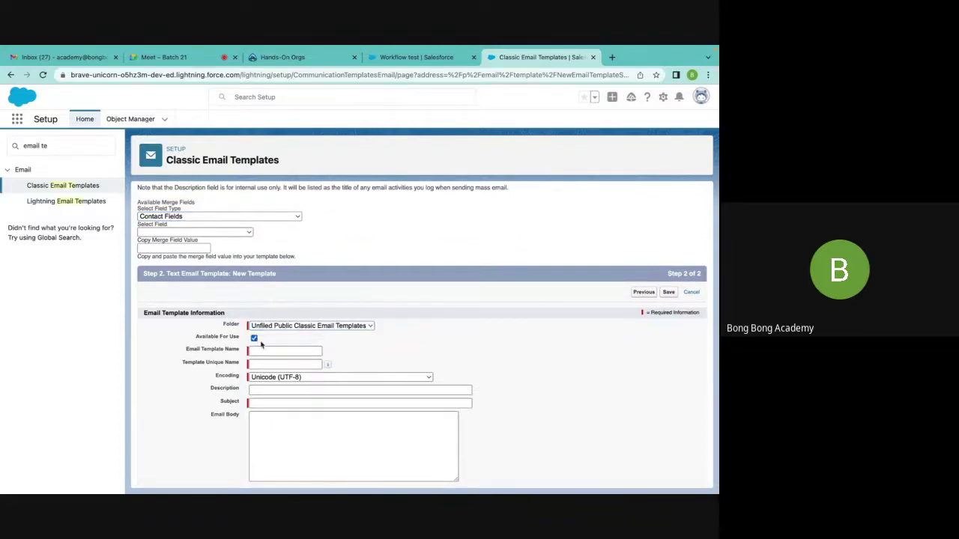
{"action": "scroll", "coordinate": [260, 344], "scroll_direction": "down", "scroll_amount": 1}
{"action": "left_click", "coordinate": [268, 325]}
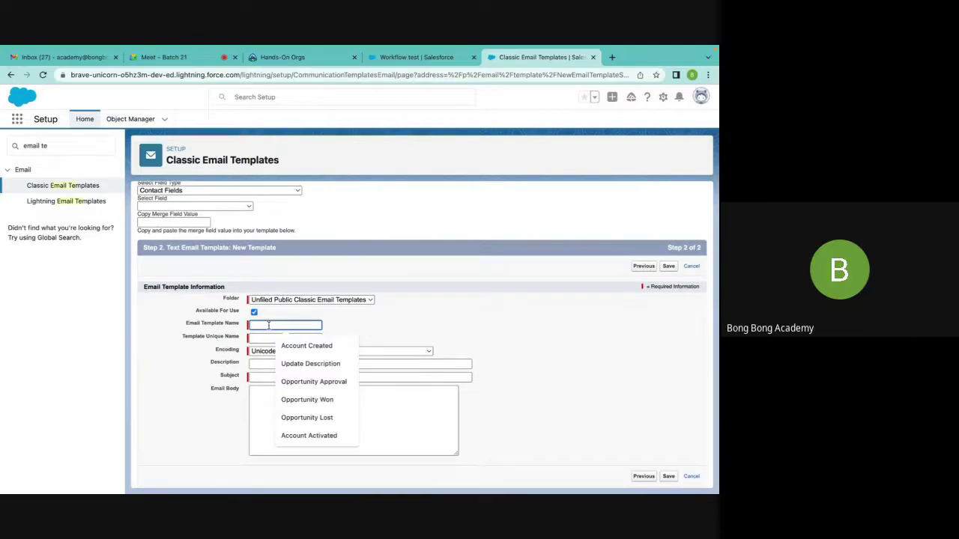
{"action": "type", "text": "Account Activated"}
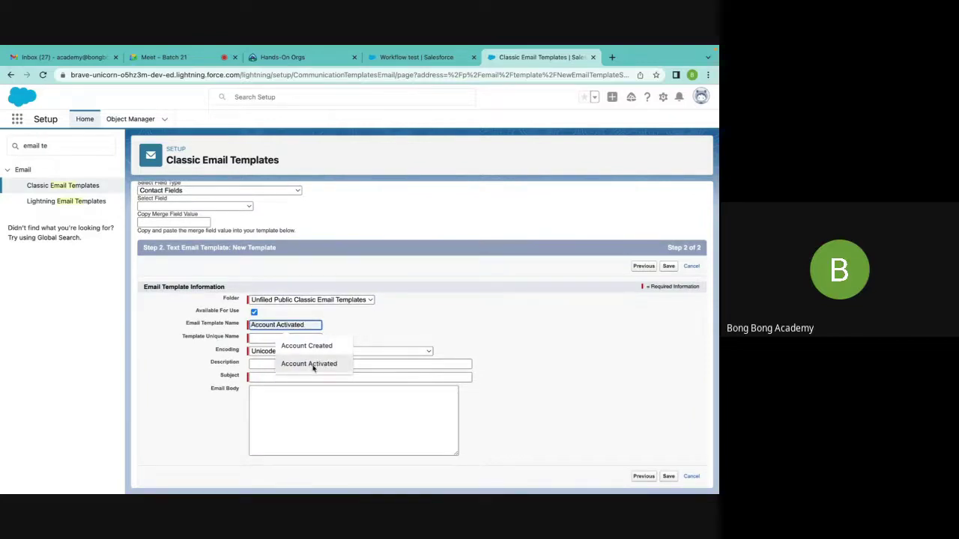
{"action": "left_click", "coordinate": [310, 364]}
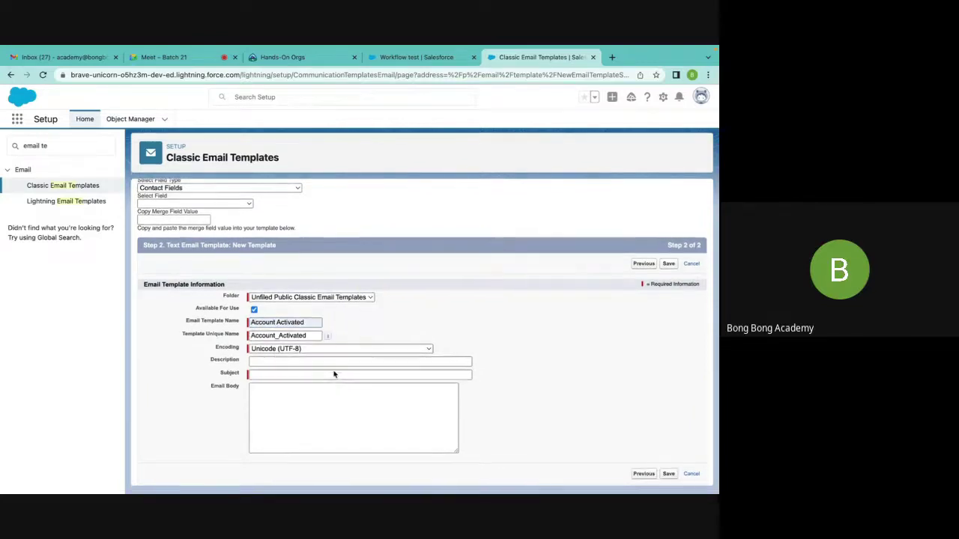
Set the template's subject to "{!Account.Name} Activated"
{"action": "left_click", "coordinate": [284, 377]}
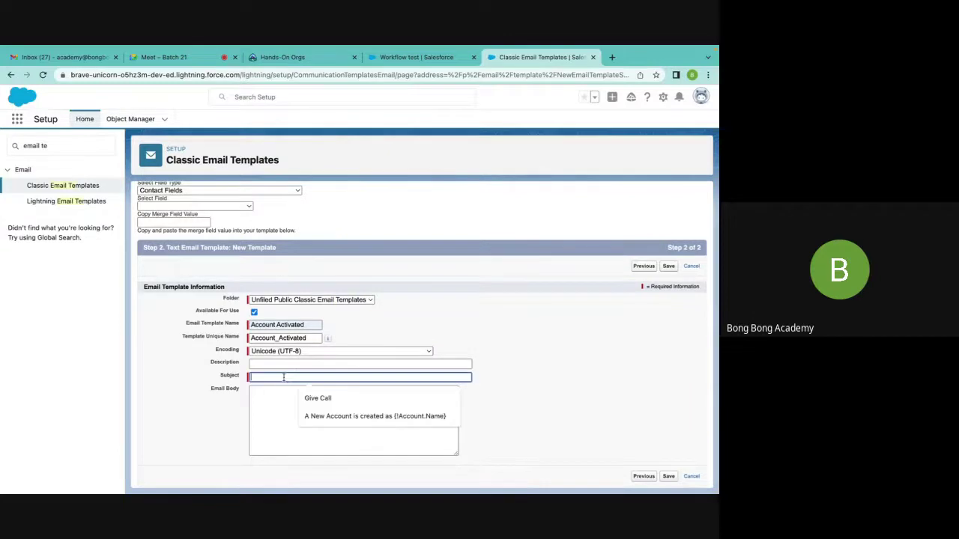
{"action": "left_click", "coordinate": [336, 416]}
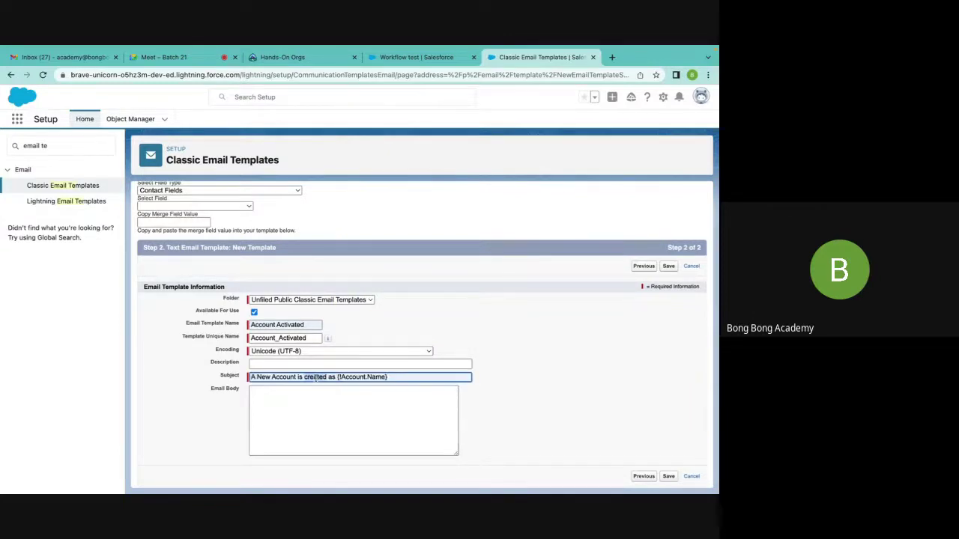
{"action": "left_click_drag", "start_coordinate": [388, 378], "coordinate": [251, 378]}
{"action": "left_click", "coordinate": [336, 377]}
{"action": "left_click_drag", "start_coordinate": [334, 377], "coordinate": [230, 380]}
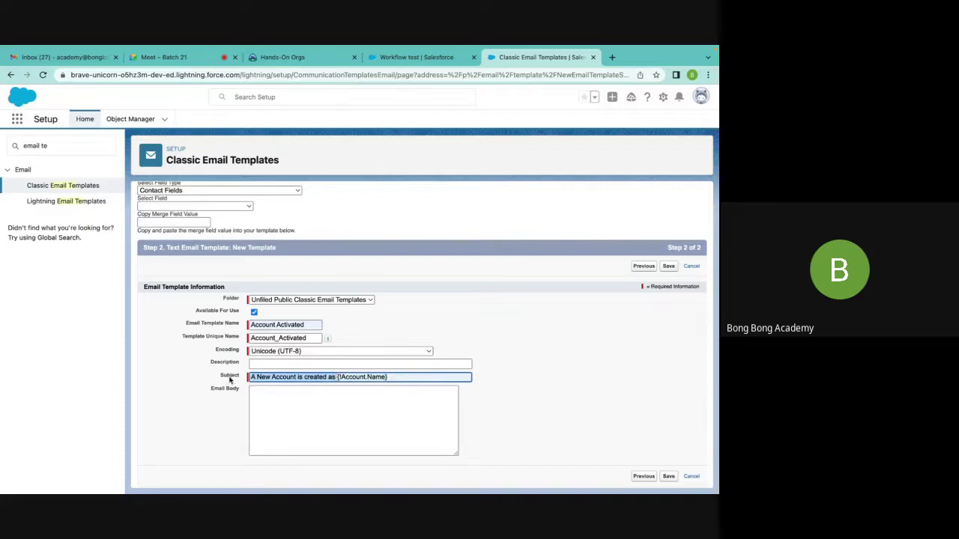
{"action": "type", "text": "Your "}
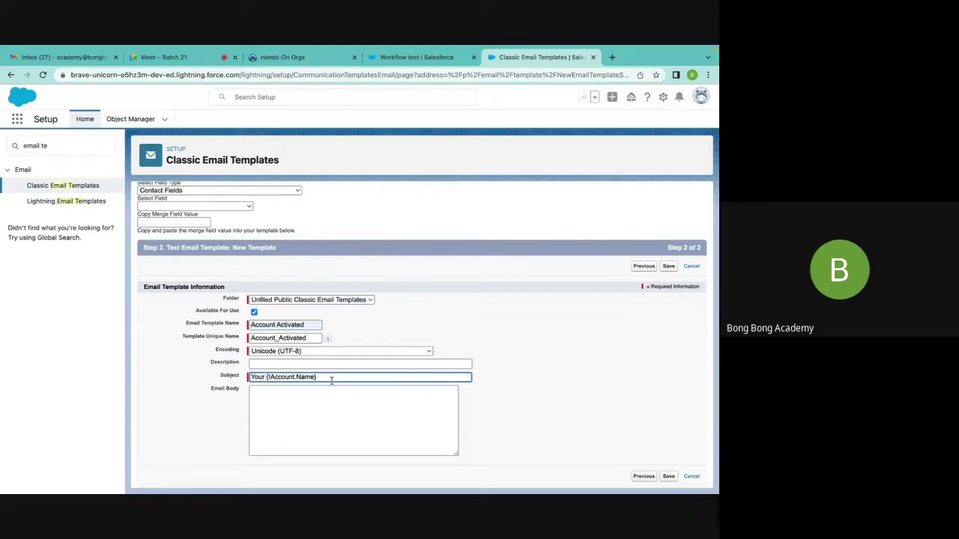
{"action": "type", "text": "Accu"}
{"action": "key", "text": "BackSpace"}
{"action": "key", "text": "BackSpace"}
{"action": "key", "text": "BackSpace"}
{"action": "key", "text": "BackSpace"}
{"action": "key", "text": "BackSpace"}
{"action": "key", "text": "BackSpace"}
{"action": "key", "text": "BackSpace"}
{"action": "key", "text": "BackSpace"}
{"action": "key", "text": "BackSpace"}
{"action": "type", "text": "Activated"}
Begin the email body with "Your owned Account - " followed by the Account Name merge field {!Account.Name}
{"action": "left_click", "coordinate": [291, 413]}
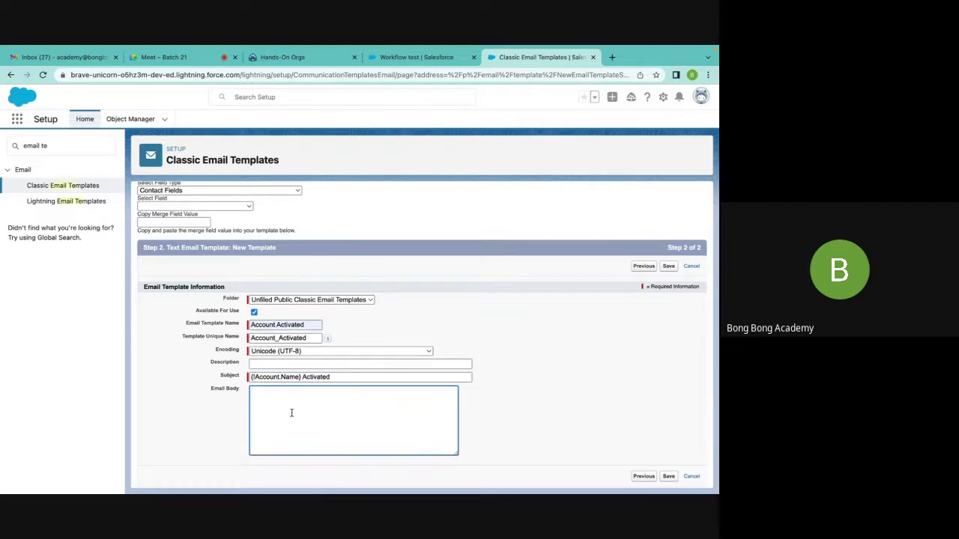
{"action": "type", "text": "Your owned Account -"}
{"action": "scroll", "coordinate": [192, 255], "scroll_direction": "up", "scroll_amount": 1}
{"action": "left_click", "coordinate": [174, 210]}
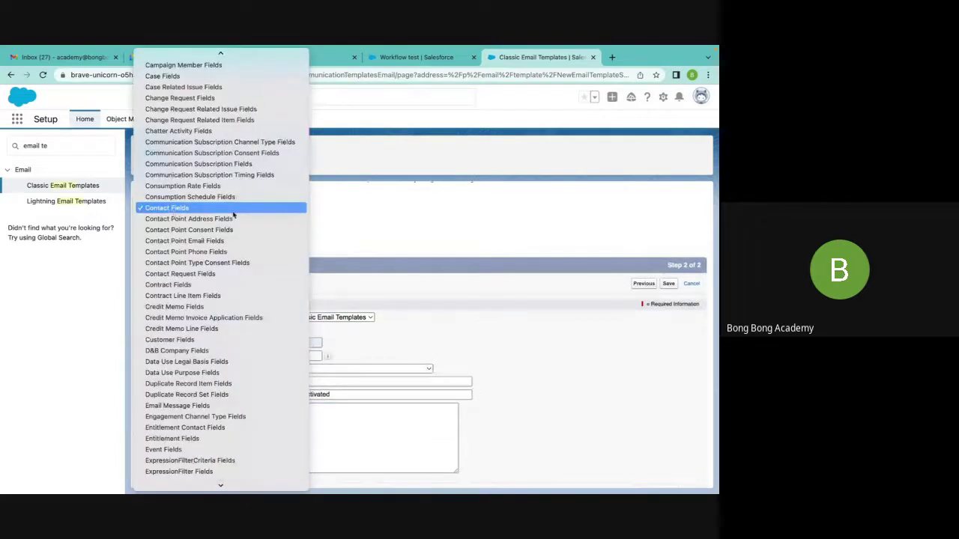
{"action": "scroll", "coordinate": [233, 215], "scroll_direction": "up", "scroll_amount": 5}
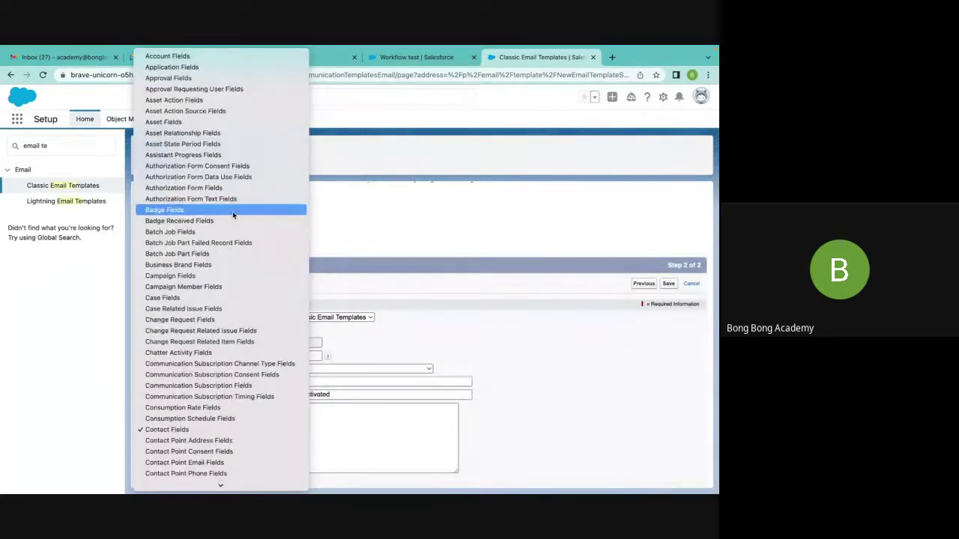
{"action": "left_click", "coordinate": [180, 56]}
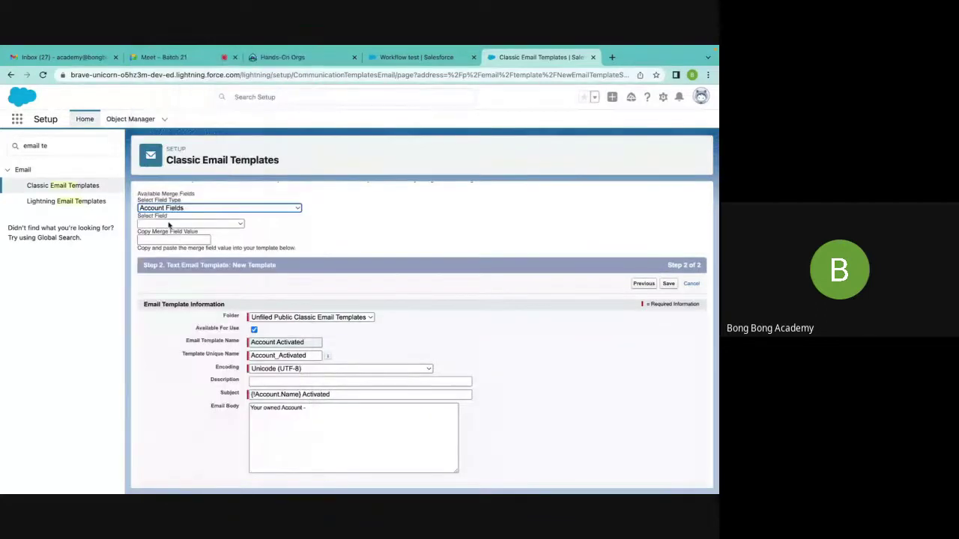
{"action": "left_click", "coordinate": [168, 224]}
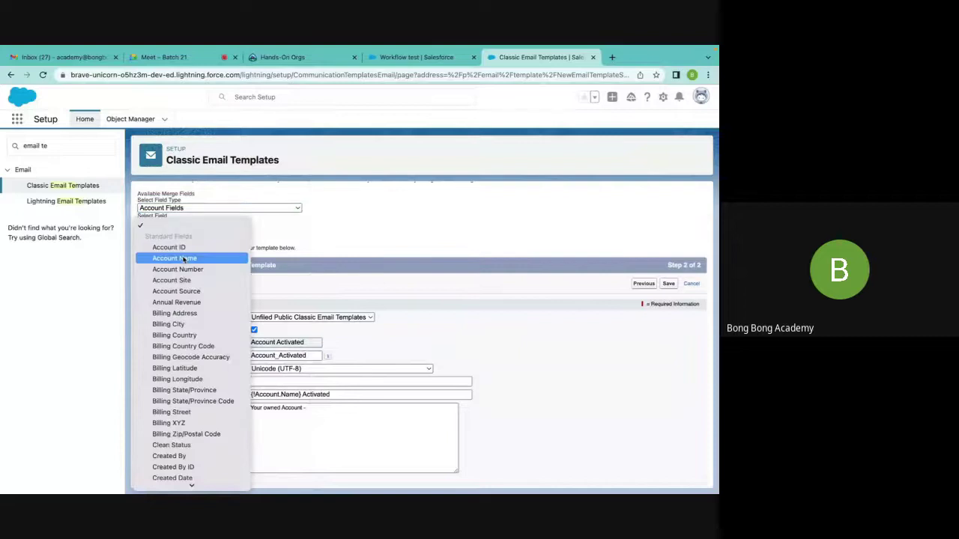
{"action": "left_click", "coordinate": [175, 258]}
{"action": "key", "text": "ctrl+c"}
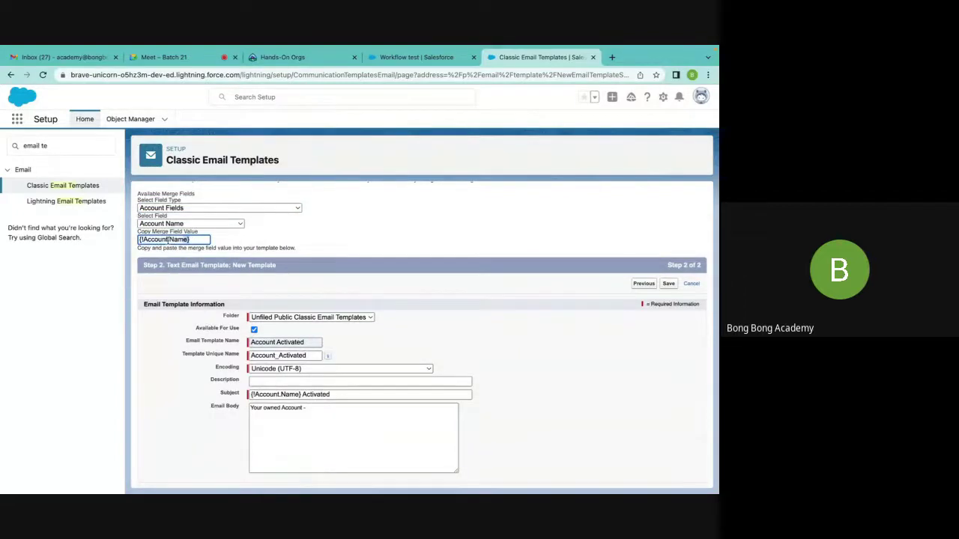
{"action": "left_click", "coordinate": [320, 416]}
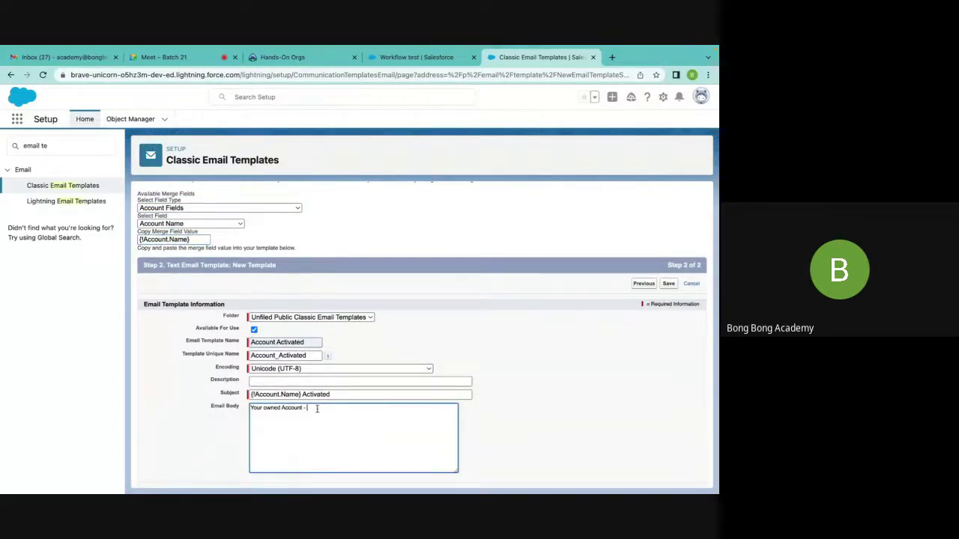
{"action": "key", "text": "ctrl+v"}
Complete the body's first sentence with "is now activated." and add a "Details below:" line beneath it
{"action": "scroll", "coordinate": [329, 416], "scroll_direction": "down", "scroll_amount": 1}
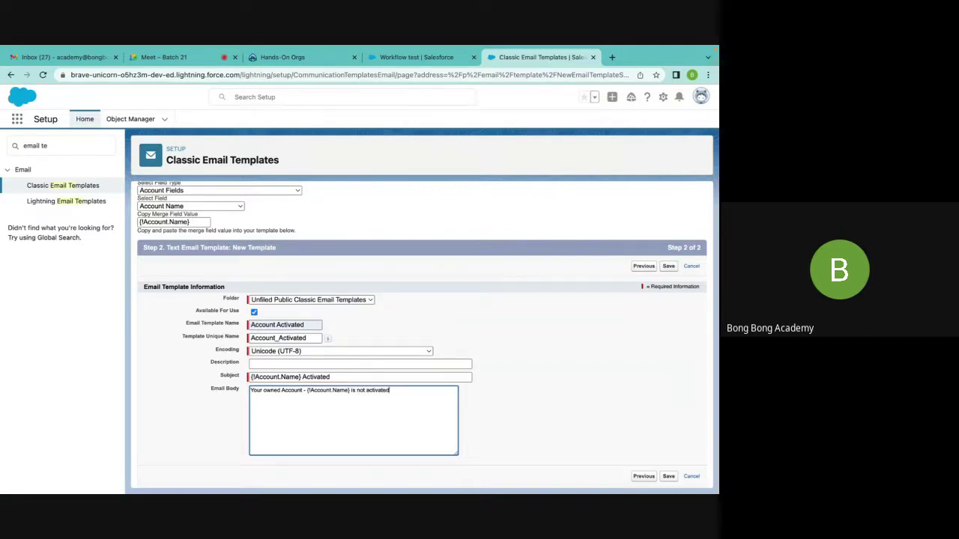
{"action": "left_click", "coordinate": [367, 390]}
{"action": "key", "text": "BackSpace"}
{"action": "type", "text": "w"}
{"action": "type", "text": "De"}
{"action": "type", "text": "tails below"}
Insert the account Description merge field {!Account.Description} beneath the "Details below:" line of the email body
{"action": "left_click", "coordinate": [197, 191]}
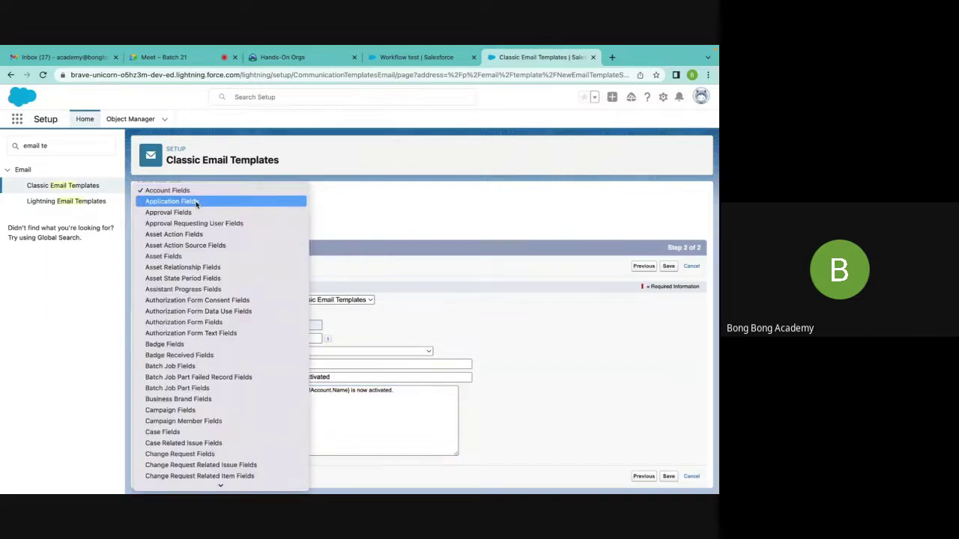
{"action": "left_click", "coordinate": [190, 192]}
{"action": "left_click", "coordinate": [188, 204]}
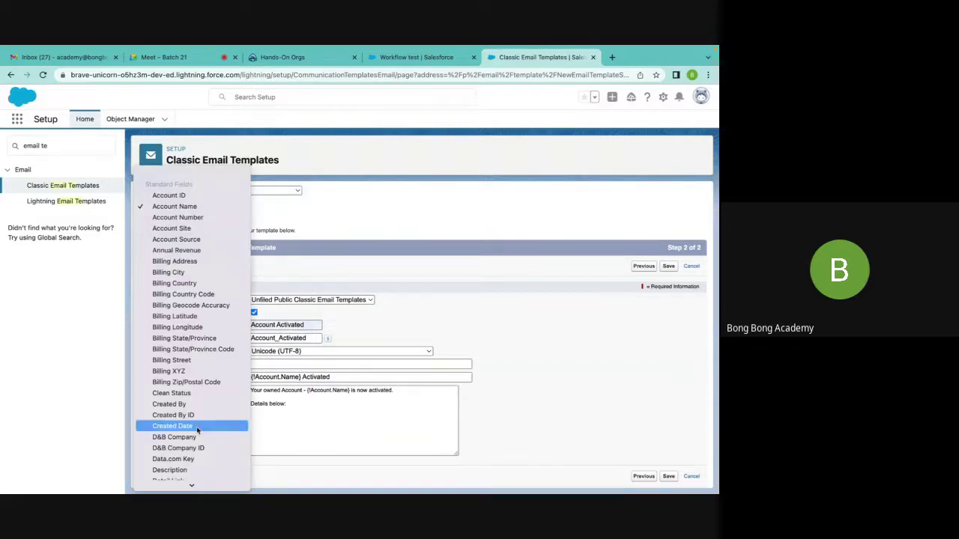
{"action": "scroll", "coordinate": [199, 438], "scroll_direction": "down", "scroll_amount": 2}
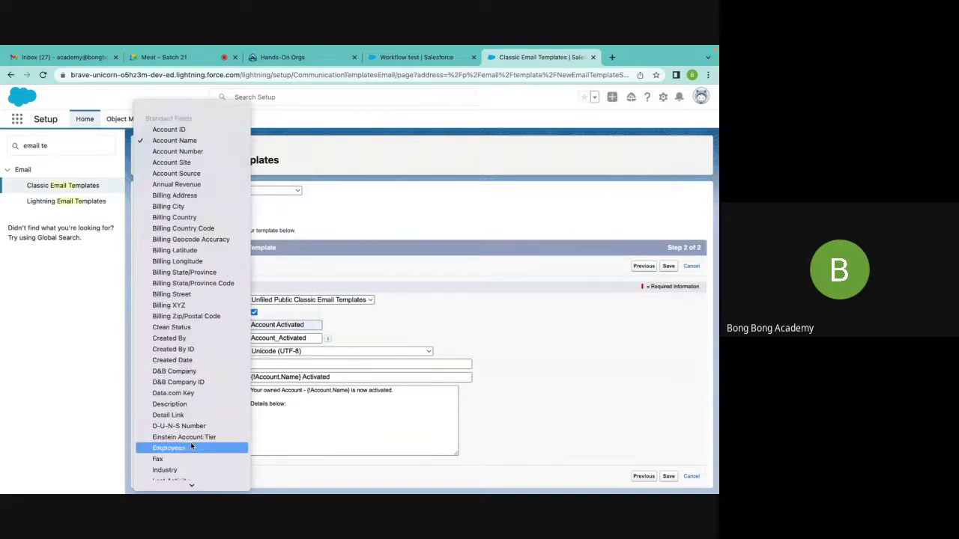
{"action": "left_click", "coordinate": [174, 404]}
{"action": "key", "text": "ctrl+c"}
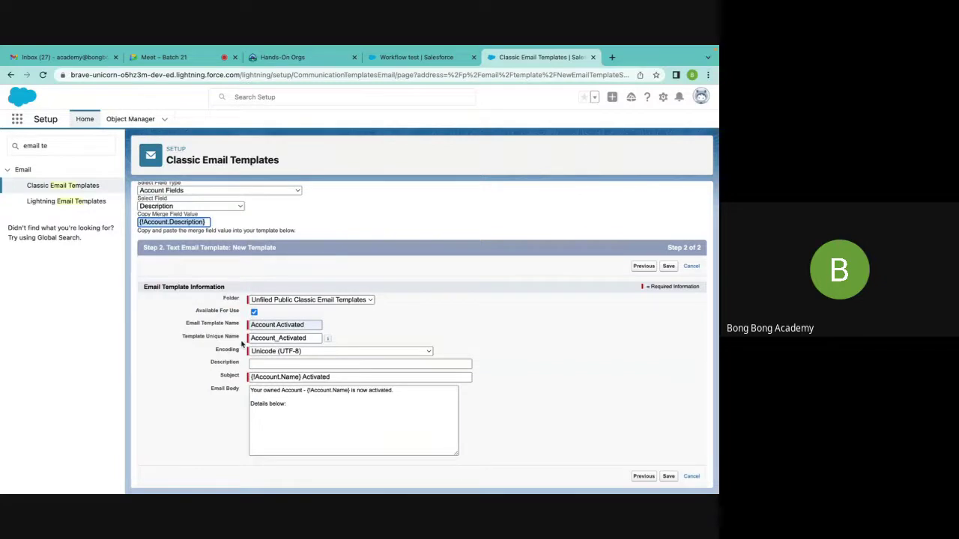
{"action": "left_click", "coordinate": [256, 412]}
{"action": "key", "text": "ctrl+v"}
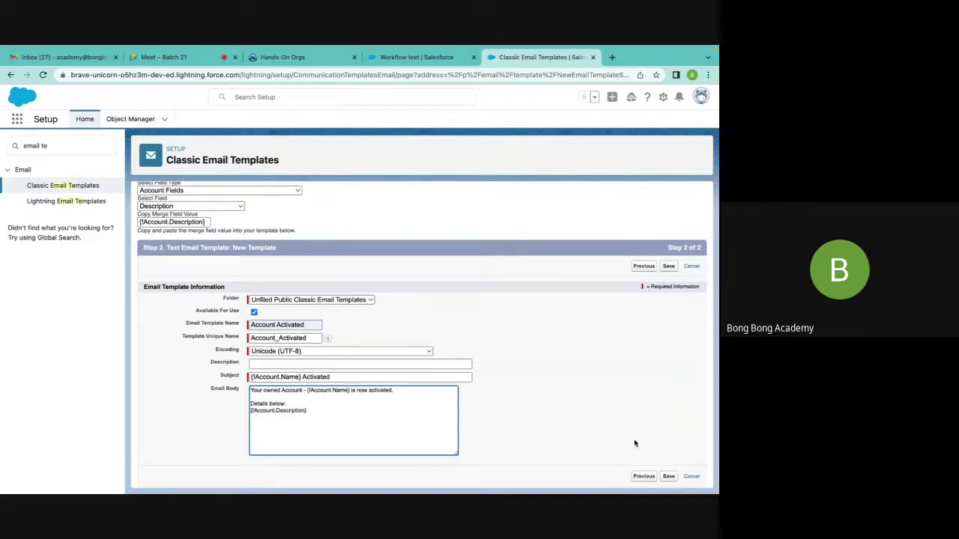
Check the merge fields in the subject and body, save the email template, and review its detail page and plain text preview
{"action": "left_click", "coordinate": [301, 377]}
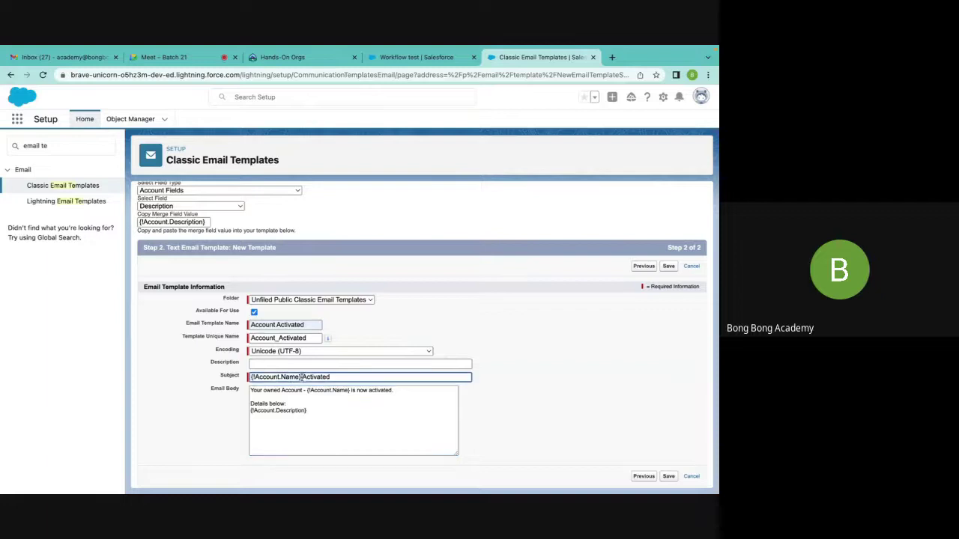
{"action": "left_click_drag", "start_coordinate": [300, 377], "coordinate": [216, 380]}
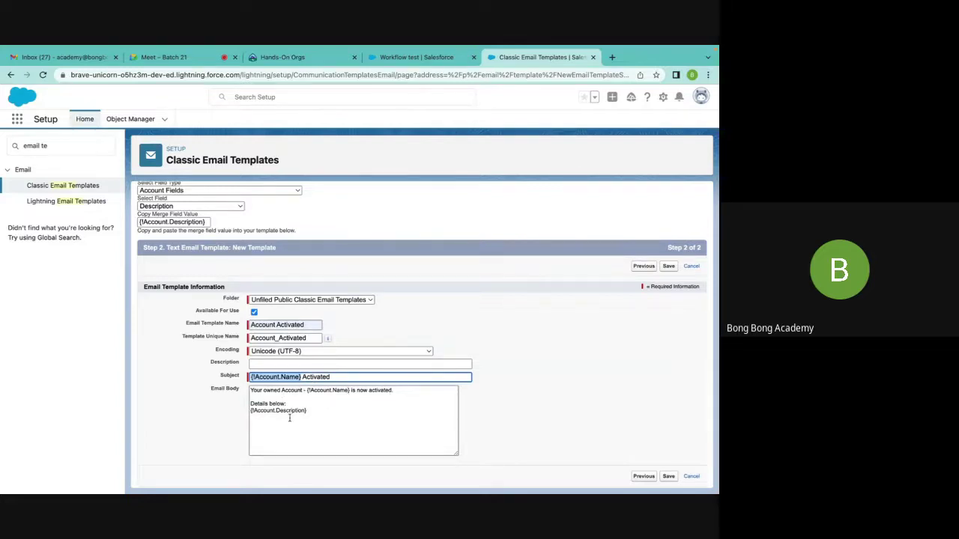
{"action": "left_click", "coordinate": [252, 391]}
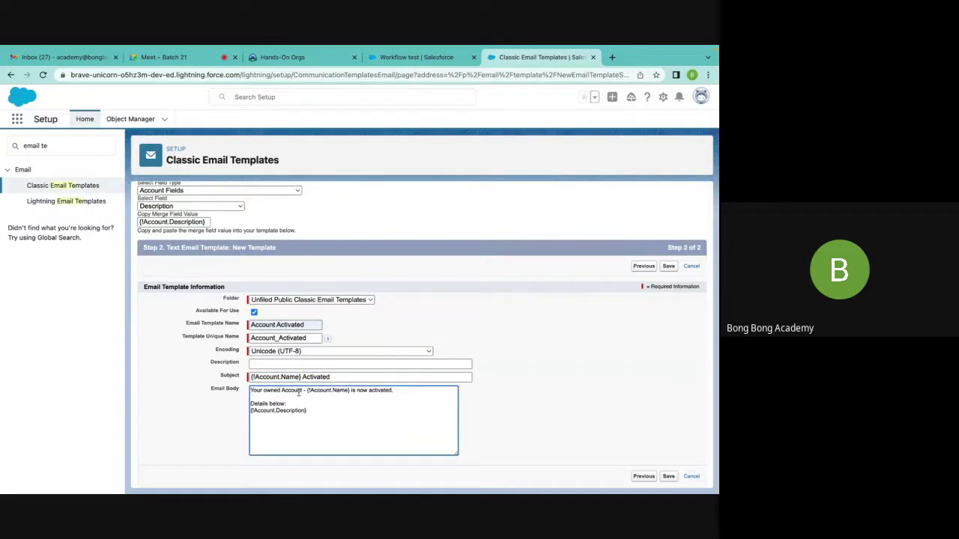
{"action": "left_click", "coordinate": [669, 477]}
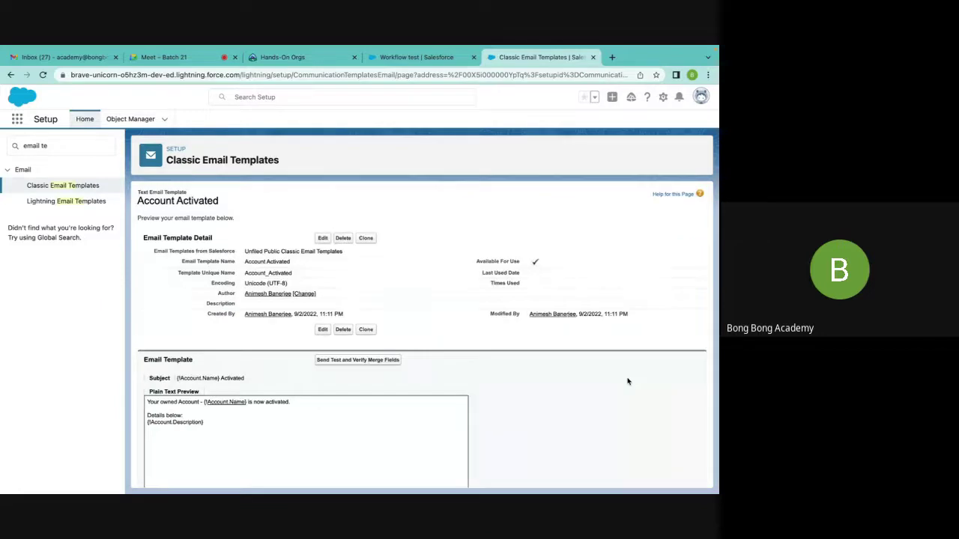
{"action": "scroll", "coordinate": [627, 381], "scroll_direction": "down", "scroll_amount": 2}
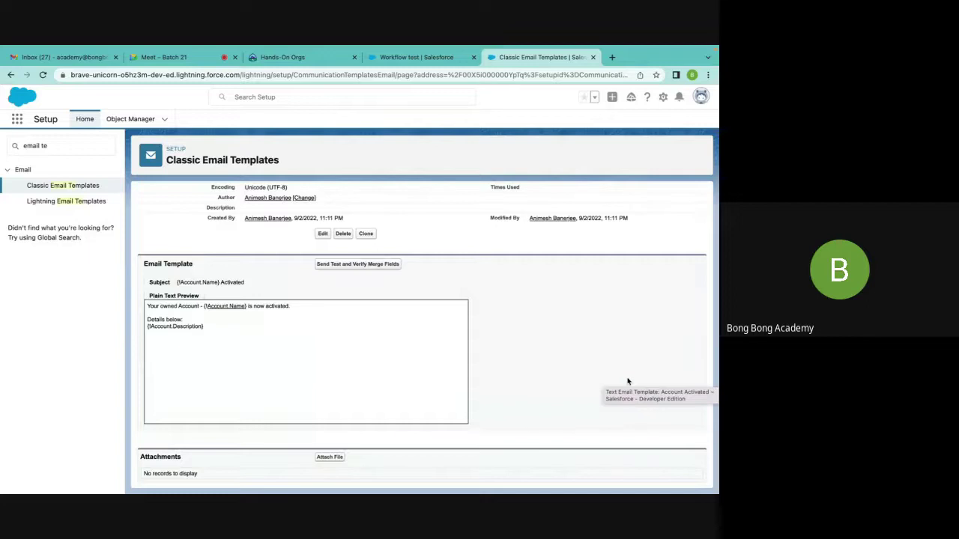
{"action": "scroll", "coordinate": [628, 381], "scroll_direction": "up", "scroll_amount": 1}
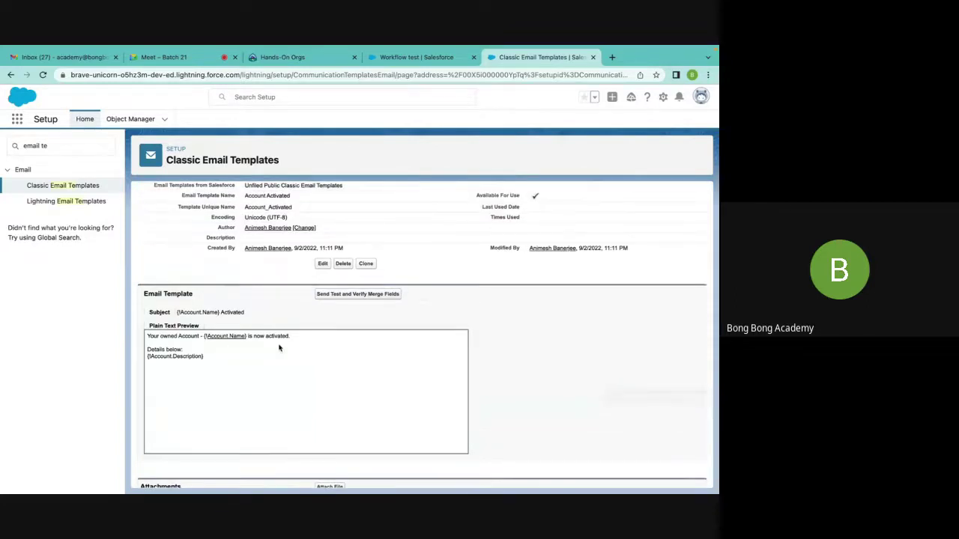
{"action": "scroll", "coordinate": [496, 379], "scroll_direction": "down", "scroll_amount": 1}
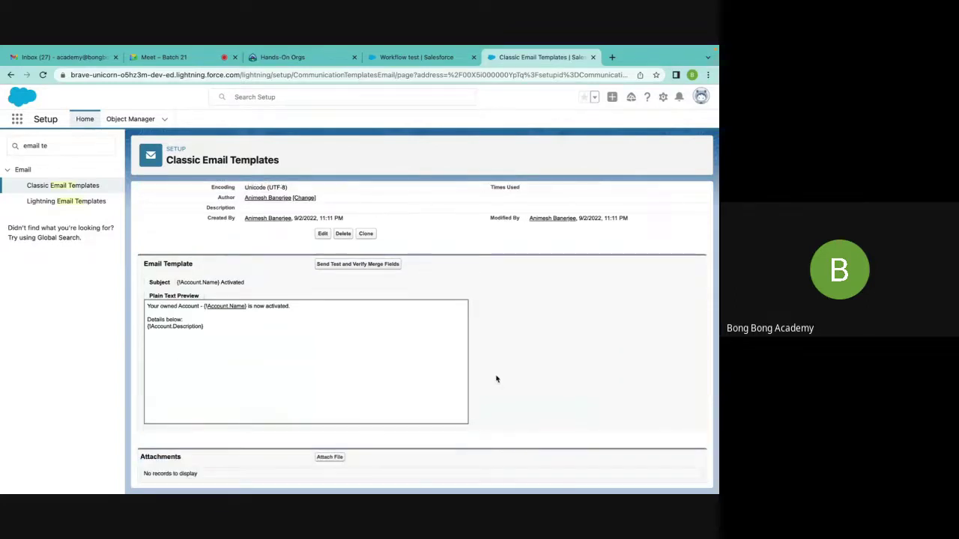
{"action": "scroll", "coordinate": [496, 379], "scroll_direction": "up", "scroll_amount": 2}
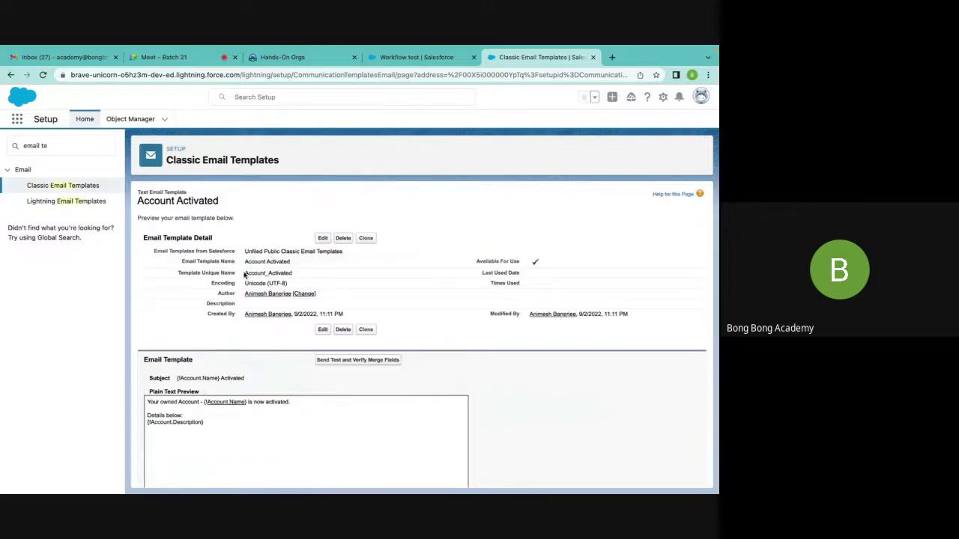
Find Workflow Rules in Setup and open the Account Activated rule's workflow actions for editing
{"action": "left_click", "coordinate": [36, 148]}
{"action": "key", "text": "ctrl+a"}
{"action": "type", "text": "work"}
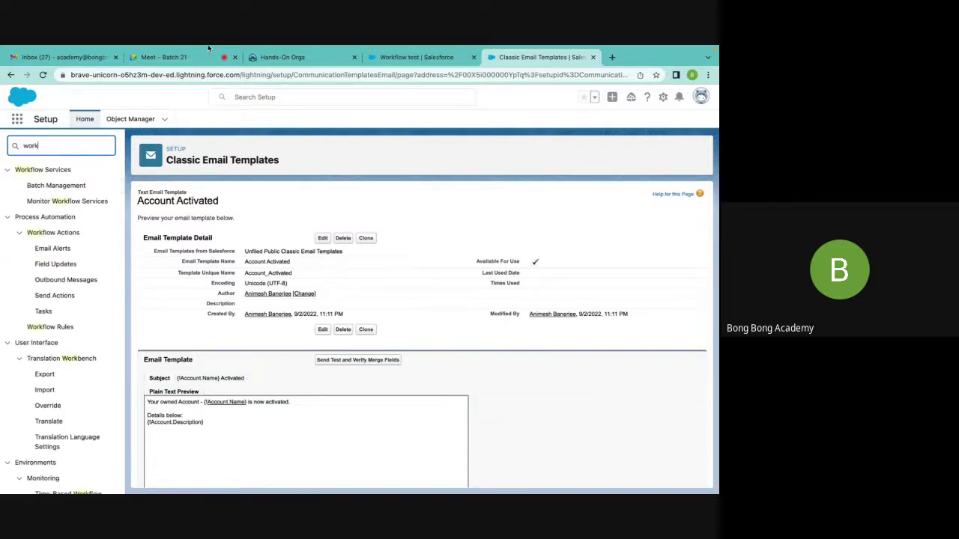
{"action": "left_click", "coordinate": [50, 327]}
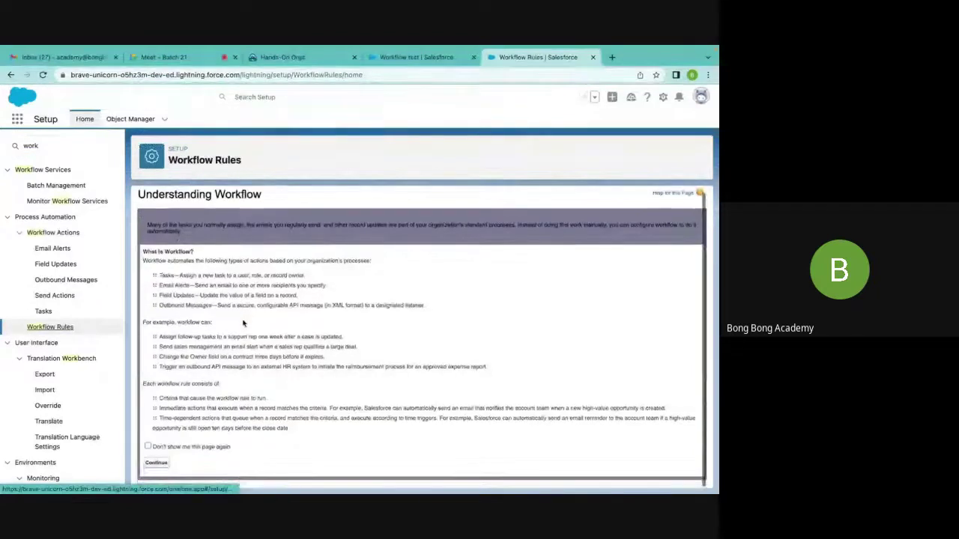
{"action": "left_click", "coordinate": [159, 467]}
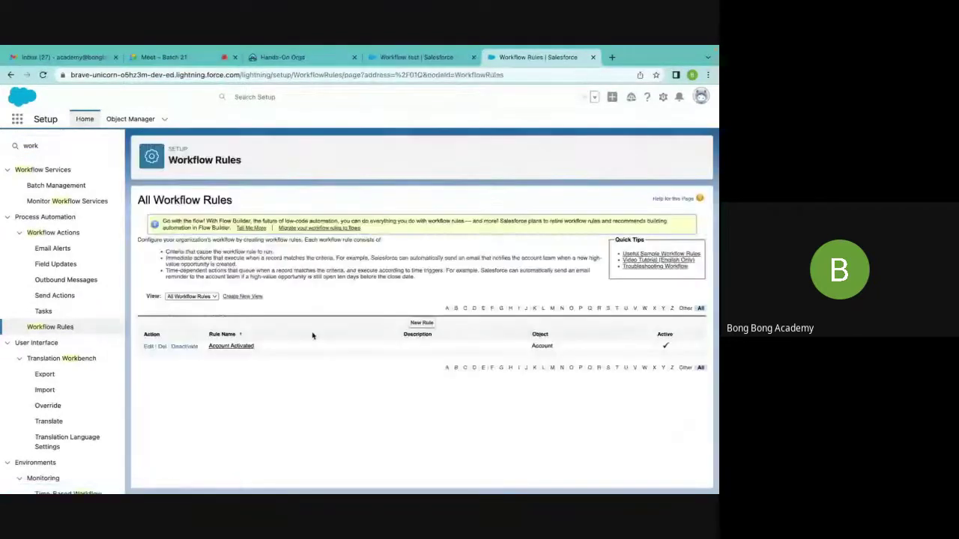
{"action": "left_click", "coordinate": [231, 346]}
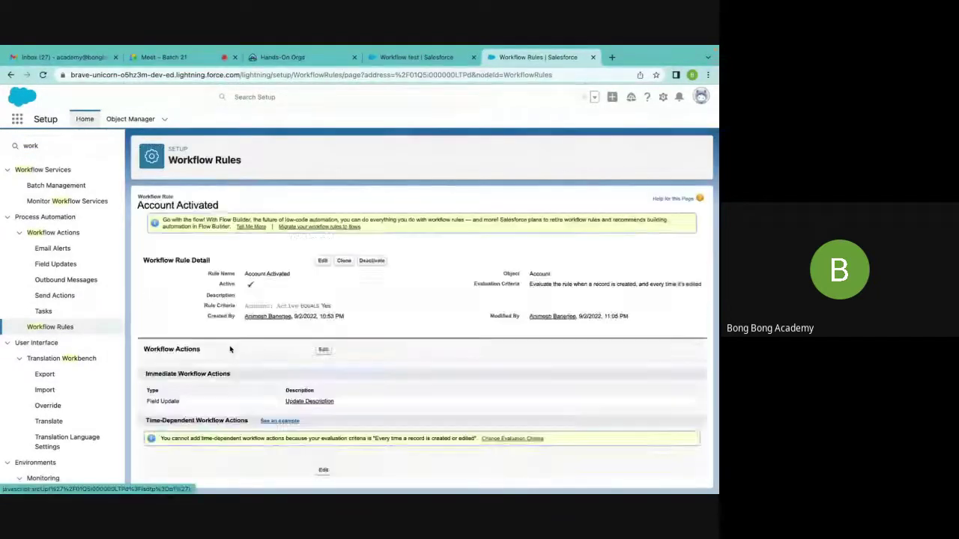
{"action": "left_click", "coordinate": [325, 350]}
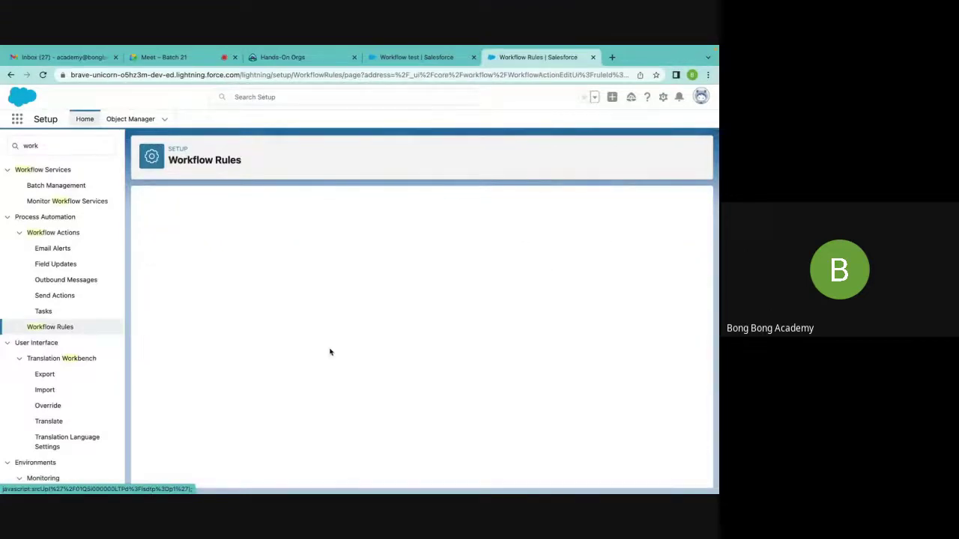
Add a new email alert as an immediate action of the rule, with the description "Send Email" and unique name Send_Email
{"action": "left_click", "coordinate": [195, 356]}
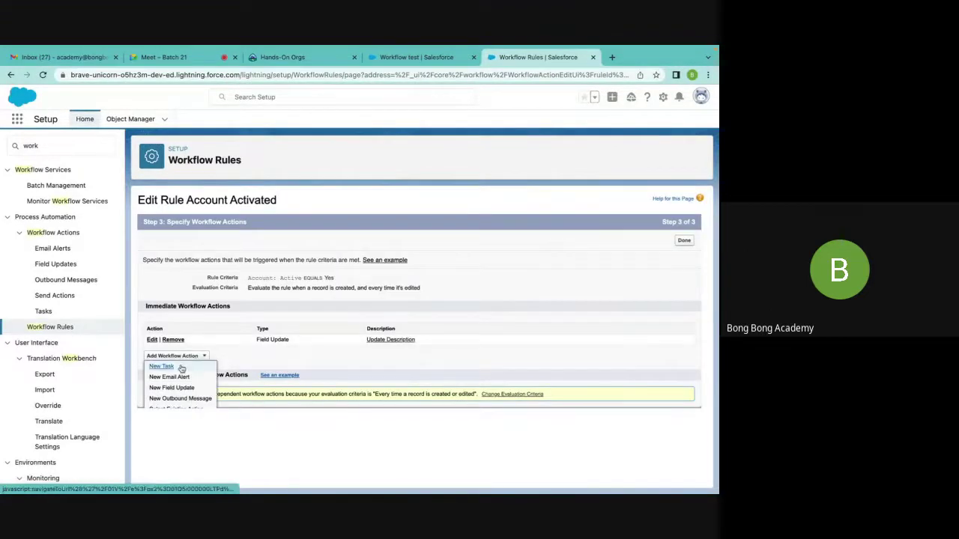
{"action": "left_click", "coordinate": [168, 378]}
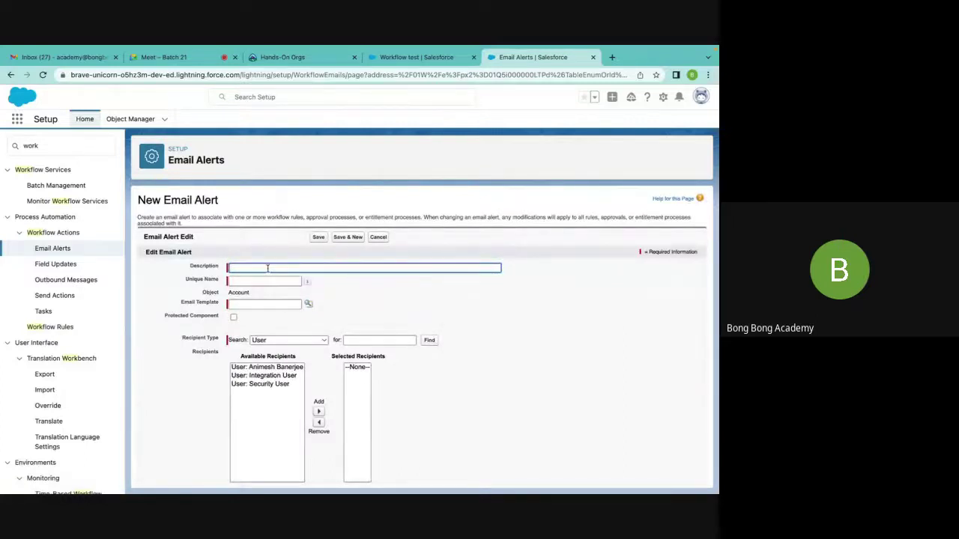
{"action": "type", "text": "Sent"}
{"action": "type", "text": "Ema"}
{"action": "type", "text": "il"}
{"action": "left_click", "coordinate": [269, 281]}
Look up and assign the Account Activated email template to the email alert
{"action": "left_click", "coordinate": [259, 302]}
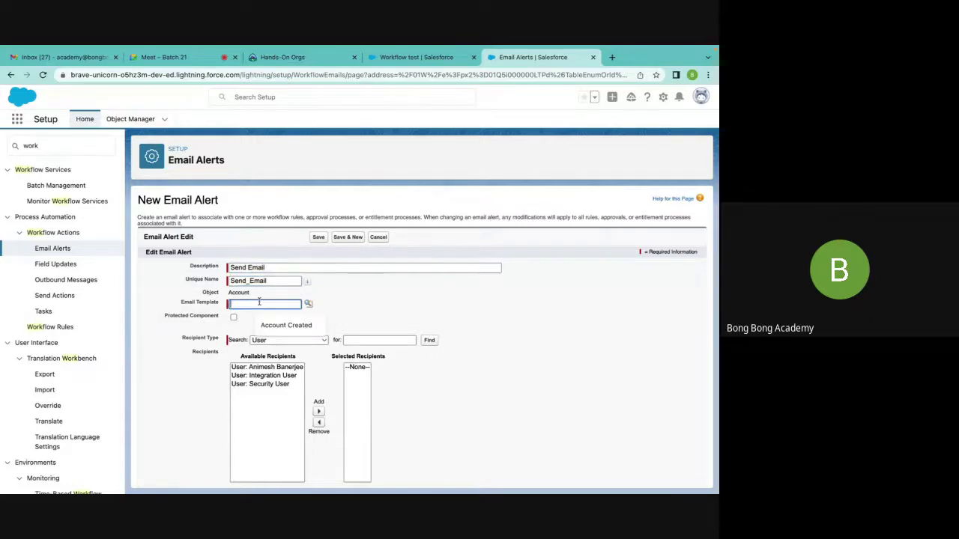
{"action": "left_click", "coordinate": [308, 303]}
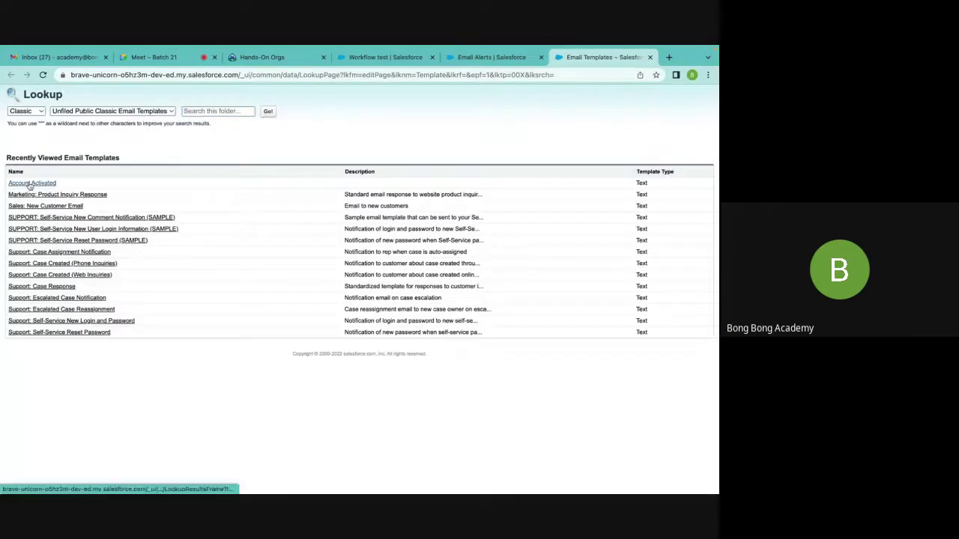
{"action": "left_click", "coordinate": [32, 183]}
{"action": "scroll", "coordinate": [210, 344], "scroll_direction": "down", "scroll_amount": 1}
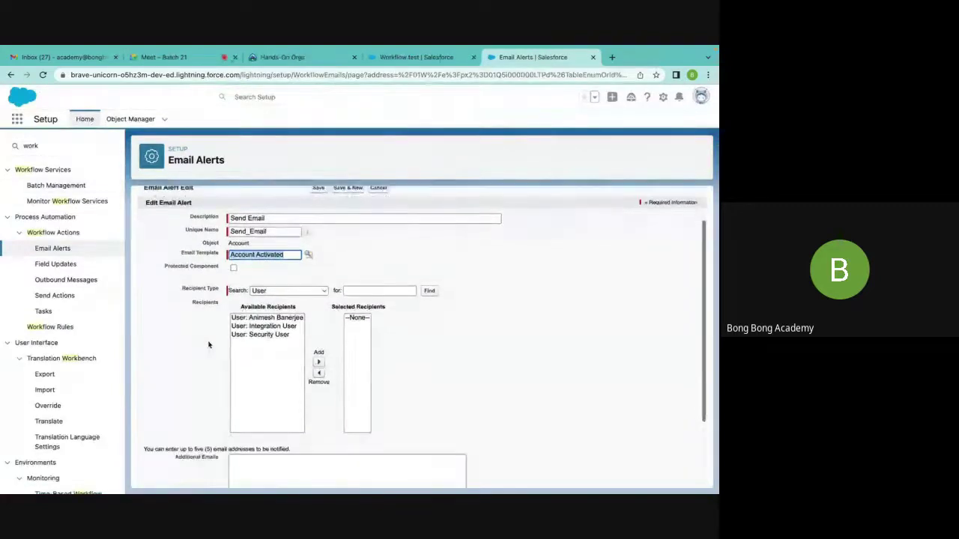
Add Account Owner as the email alert's recipient and save the alert
{"action": "left_click", "coordinate": [289, 290]}
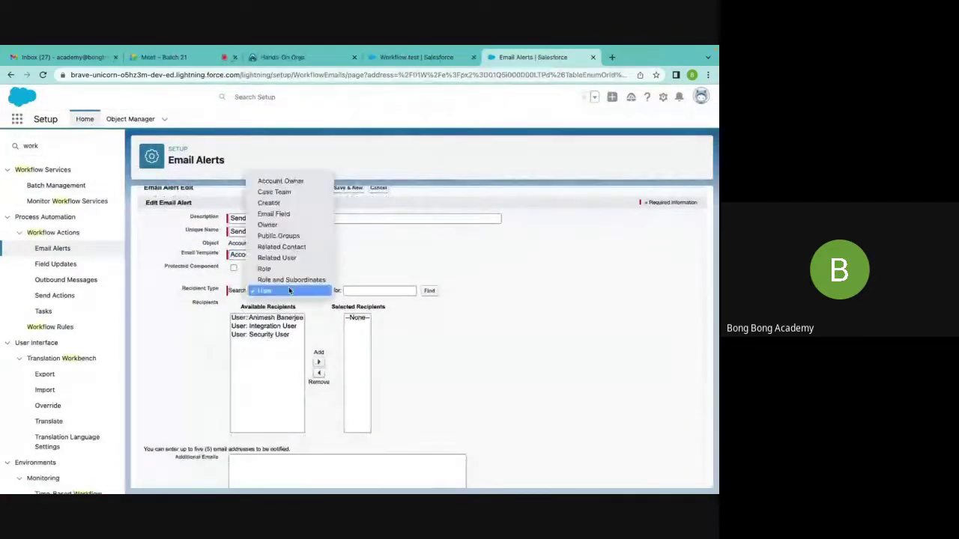
{"action": "left_click", "coordinate": [278, 181]}
{"action": "left_click", "coordinate": [273, 323]}
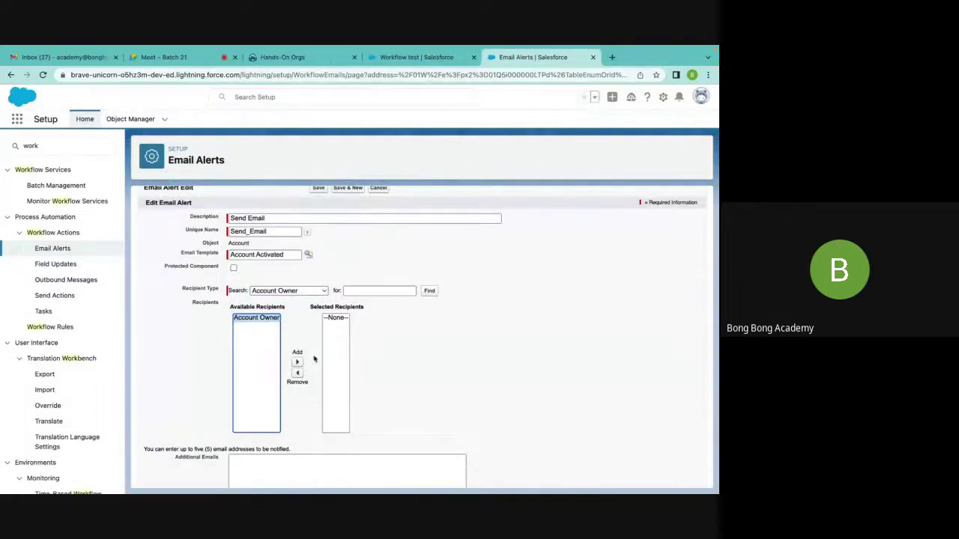
{"action": "left_click", "coordinate": [297, 362]}
{"action": "scroll", "coordinate": [467, 368], "scroll_direction": "down", "scroll_amount": 2}
{"action": "scroll", "coordinate": [467, 368], "scroll_direction": "down", "scroll_amount": 1}
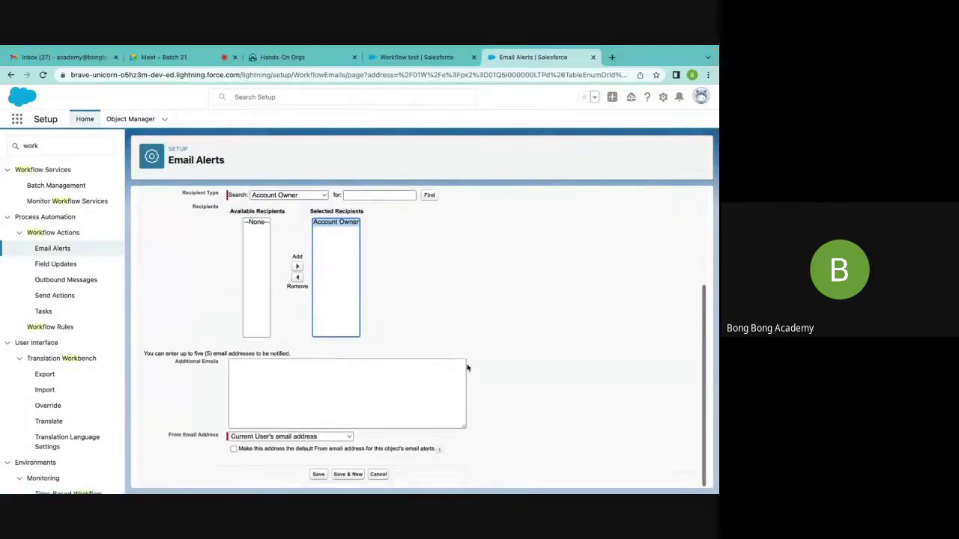
{"action": "left_click", "coordinate": [318, 474]}
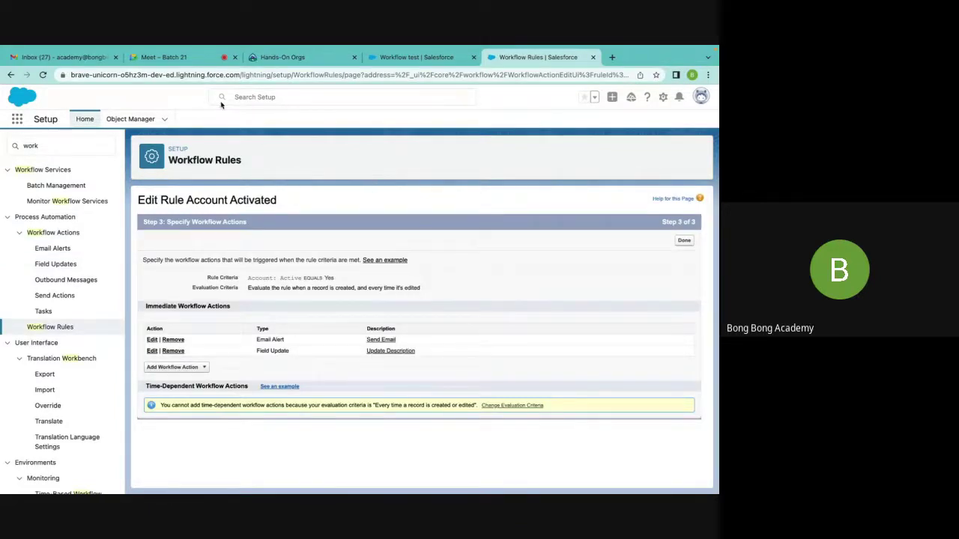
Start a new account record in My App and name it "Workflow Email test"
{"action": "left_click", "coordinate": [393, 60]}
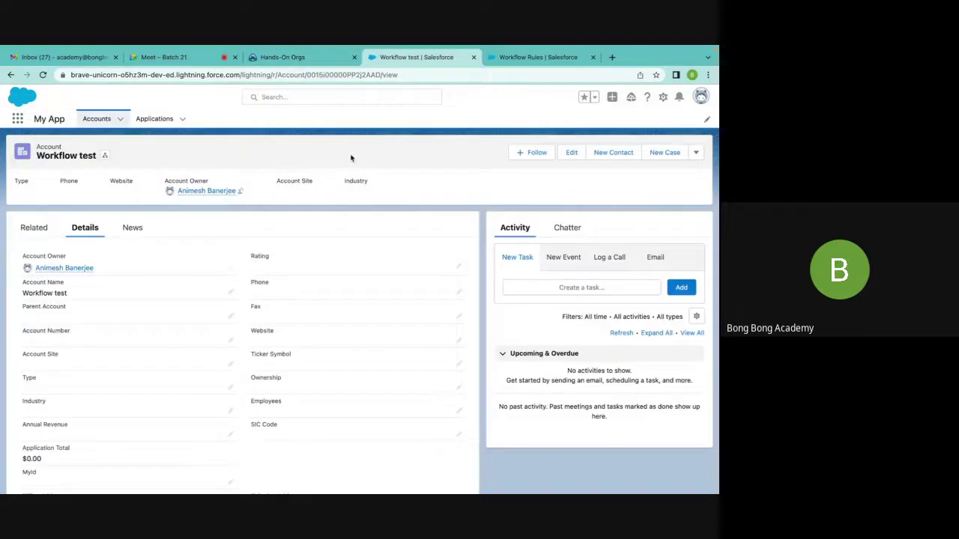
{"action": "left_click", "coordinate": [121, 121]}
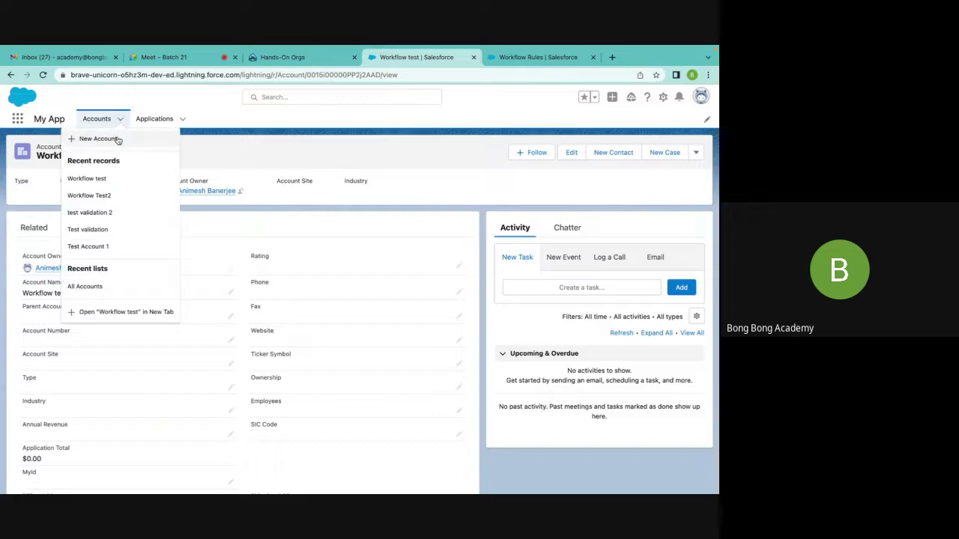
{"action": "left_click", "coordinate": [120, 137]}
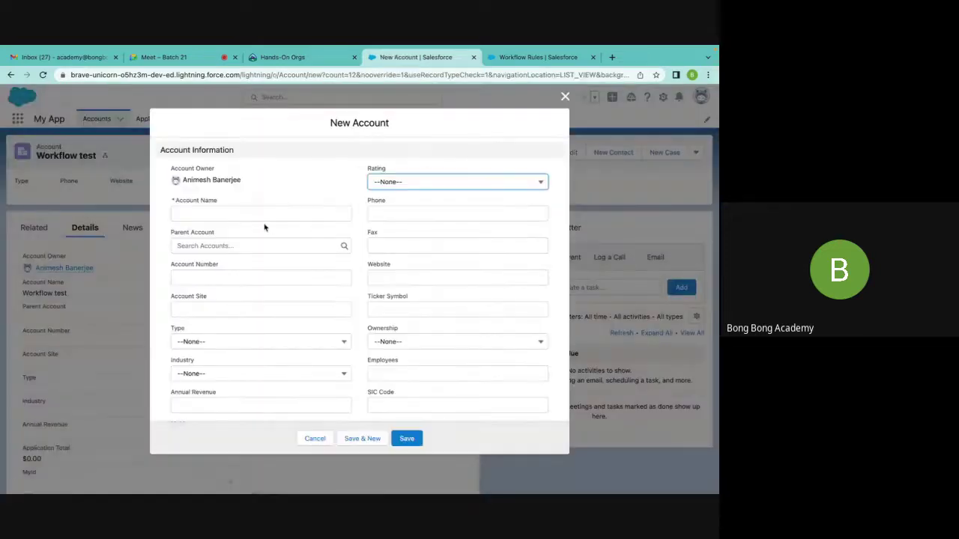
{"action": "left_click", "coordinate": [241, 211]}
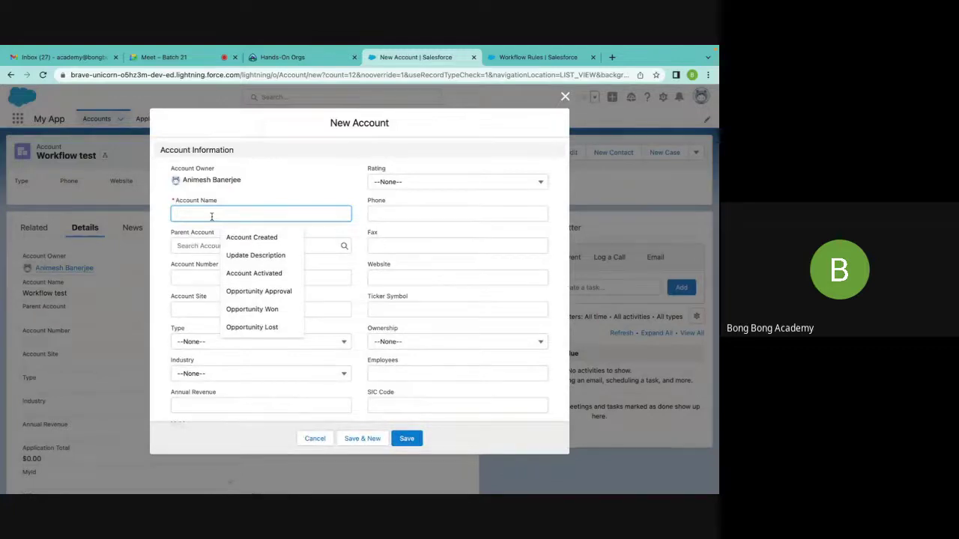
{"action": "type", "text": "Workf"}
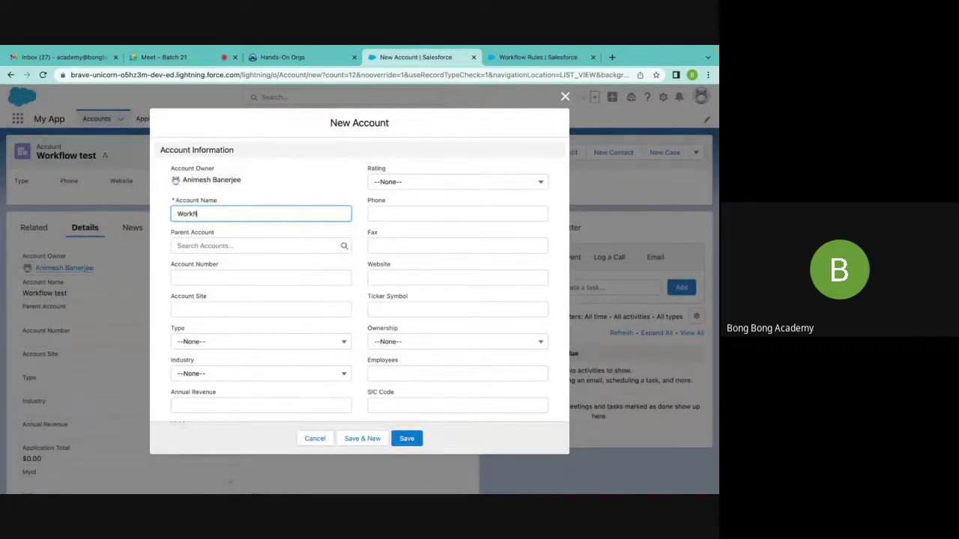
{"action": "type", "text": "low EW"}
{"action": "type", "text": "ail test"}
Set the new account's Active field to Yes and try to save the record
{"action": "scroll", "coordinate": [357, 351], "scroll_direction": "down", "scroll_amount": 5}
{"action": "left_click", "coordinate": [261, 322]}
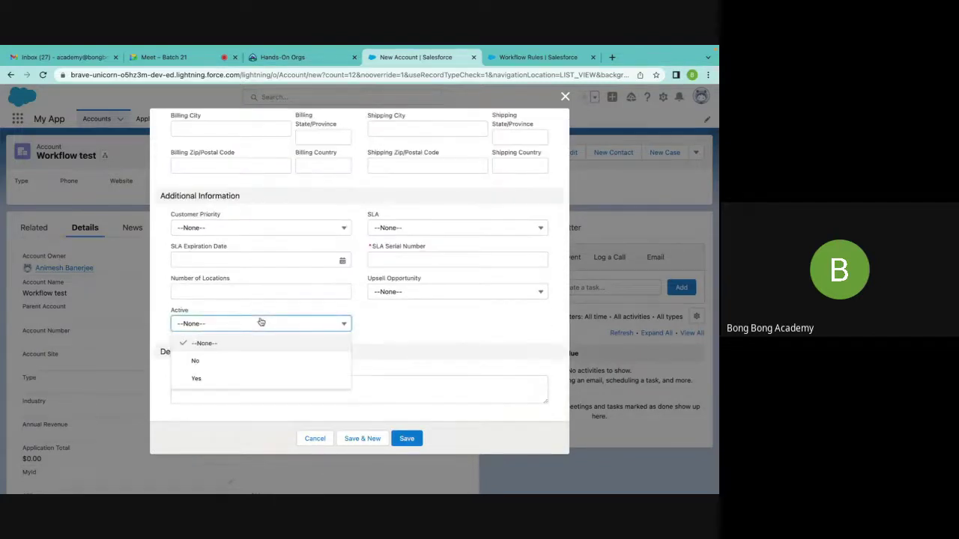
{"action": "left_click", "coordinate": [246, 378]}
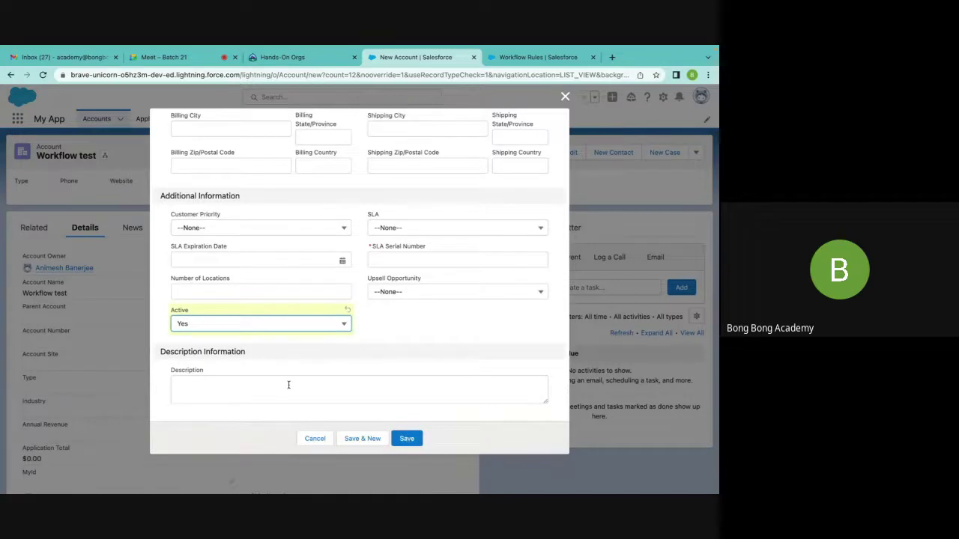
{"action": "left_click", "coordinate": [407, 438]}
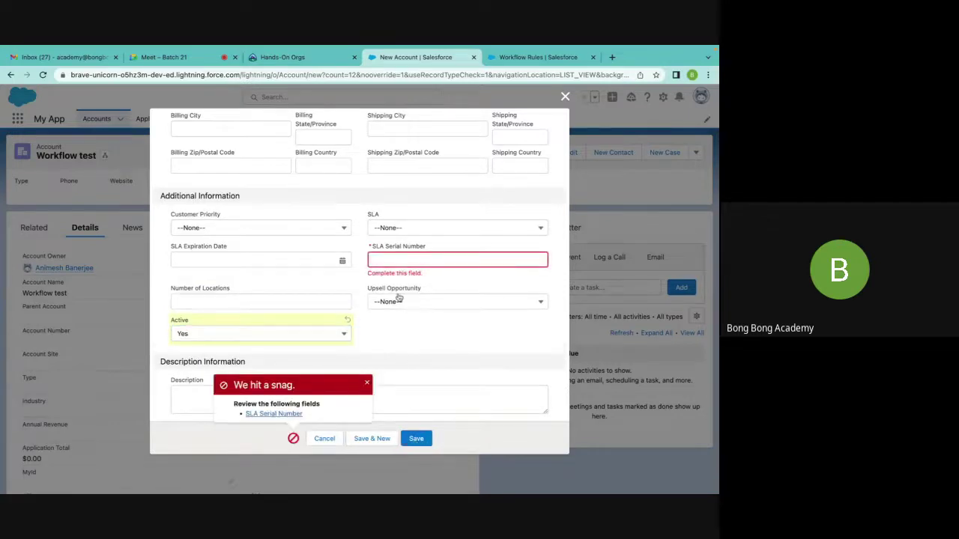
Enter 12412 as the SLA Serial Number, save the new account and review its details
{"action": "left_click", "coordinate": [391, 260]}
{"action": "type", "text": "12412"}
{"action": "left_click", "coordinate": [418, 441]}
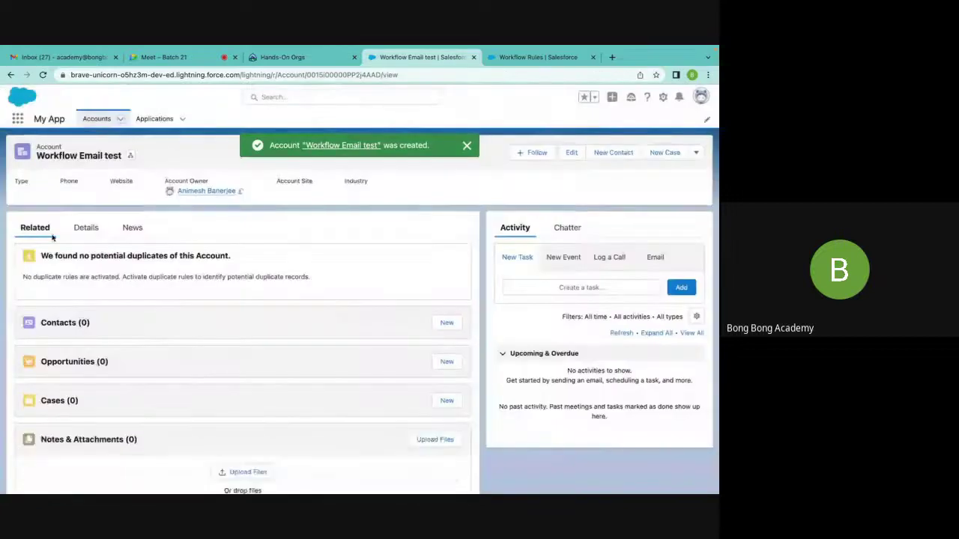
{"action": "left_click", "coordinate": [86, 228]}
{"action": "scroll", "coordinate": [163, 278], "scroll_direction": "down", "scroll_amount": 5}
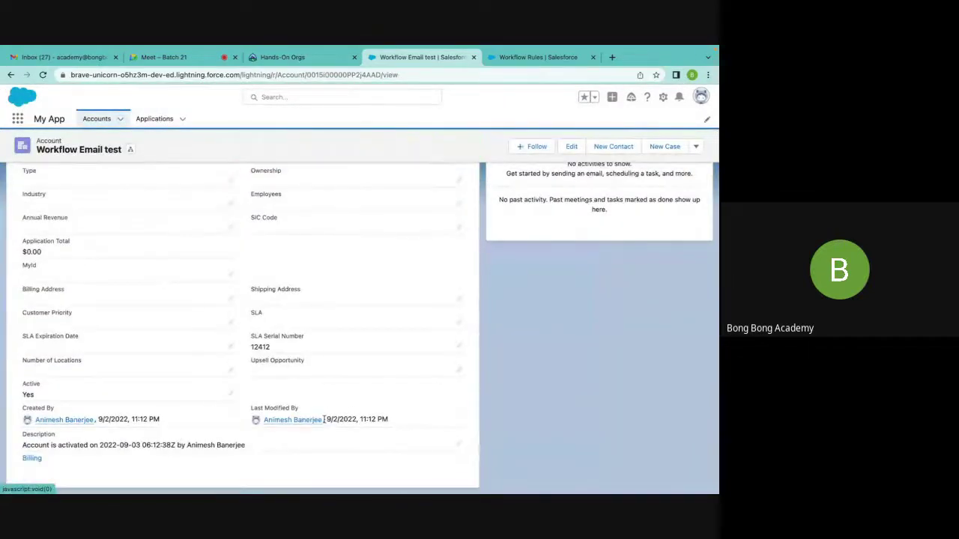
Switch to Gmail in a new browser tab and open the account owner's mailbox
{"action": "left_click", "coordinate": [613, 83]}
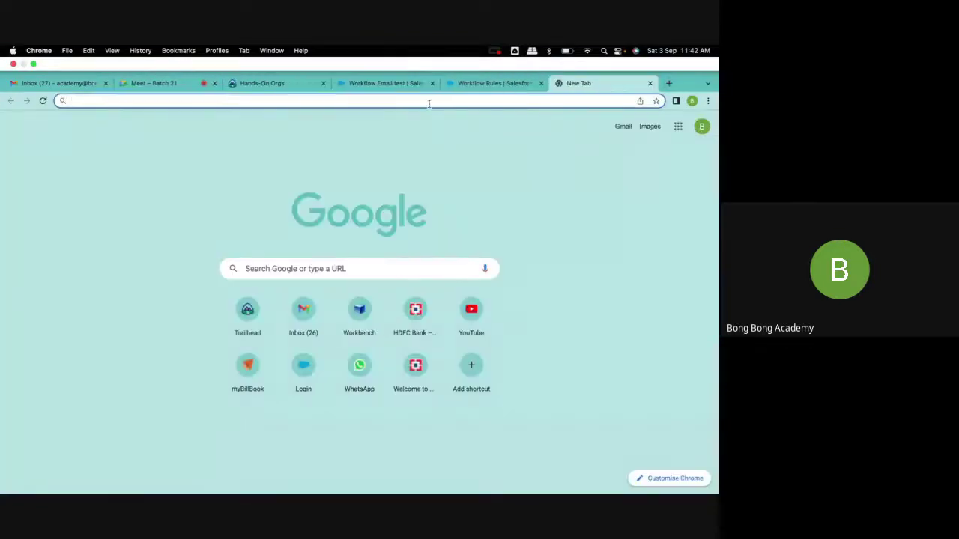
{"action": "type", "text": "gmail"}
{"action": "key", "text": "Return"}
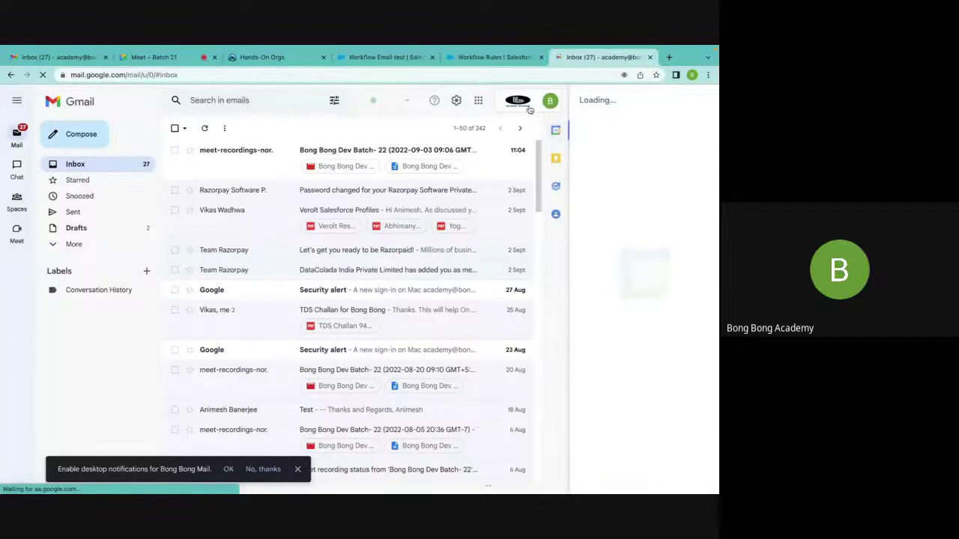
{"action": "left_click", "coordinate": [530, 110]}
{"action": "left_click", "coordinate": [464, 302]}
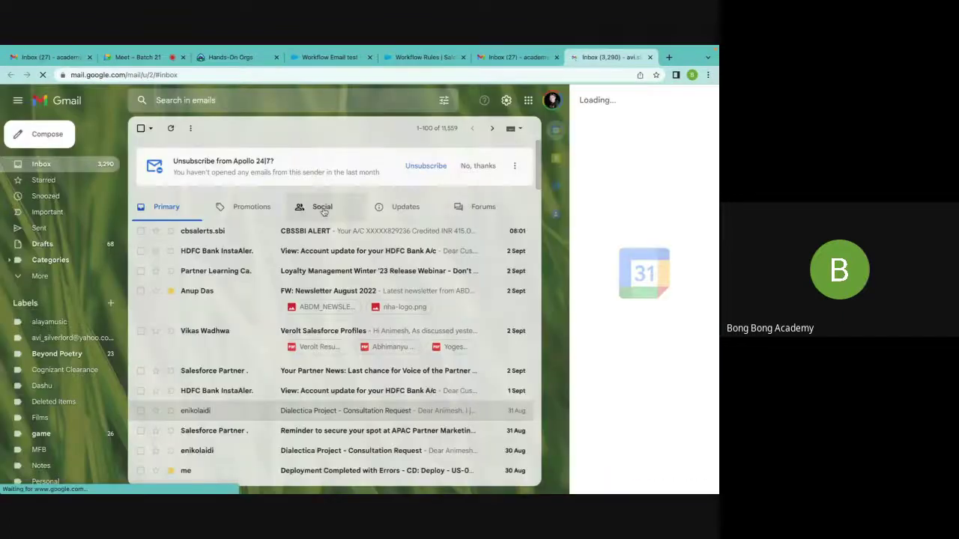
Open the Salesforce email verification message among the Updates emails and follow its verification link
{"action": "left_click", "coordinate": [408, 210]}
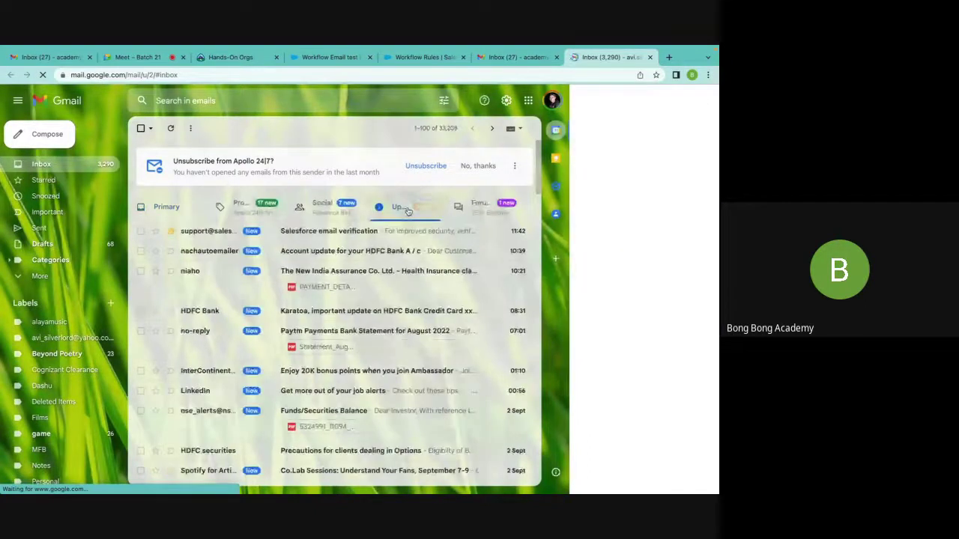
{"action": "left_click", "coordinate": [309, 238]}
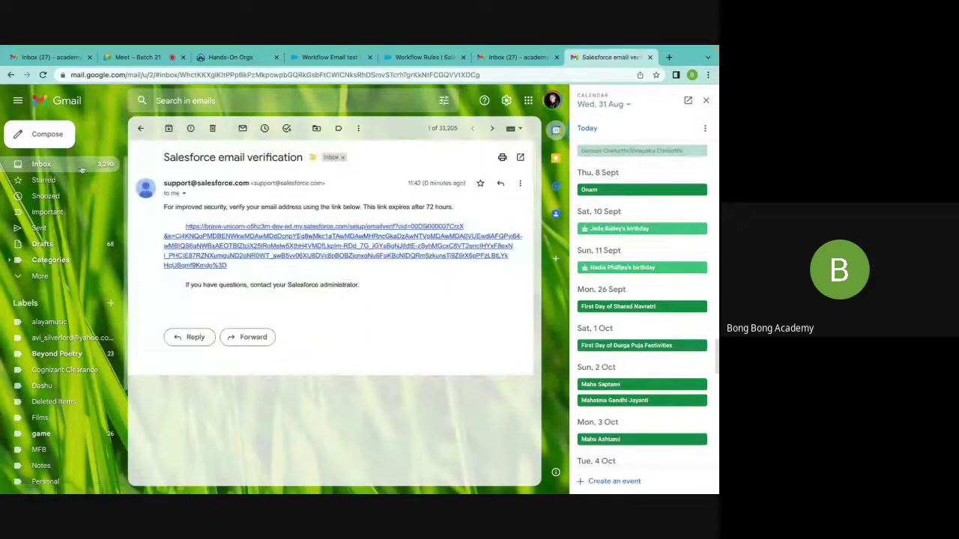
{"action": "left_click", "coordinate": [339, 241]}
{"action": "left_click", "coordinate": [413, 279]}
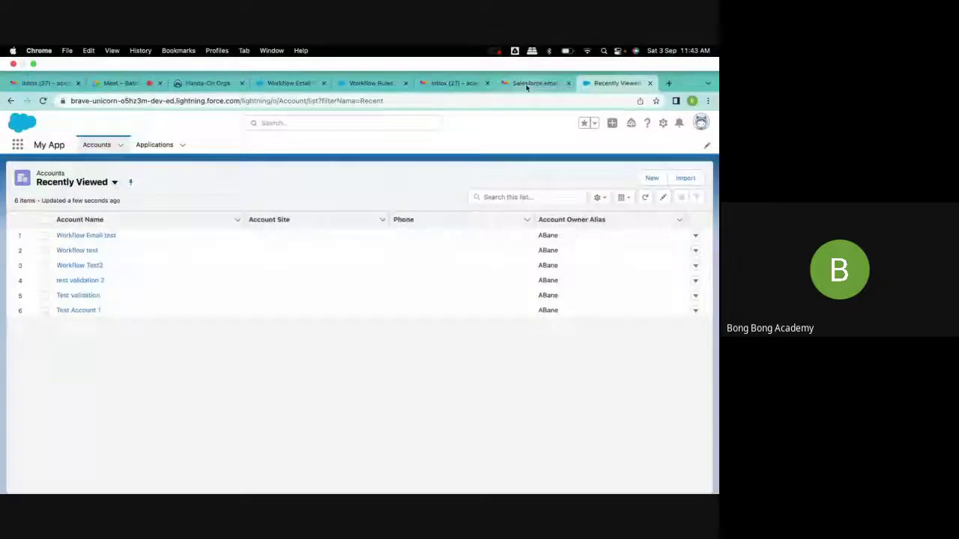
Return to the Gmail inbox and look through its categories for the account activation alert email
{"action": "left_click", "coordinate": [526, 85]}
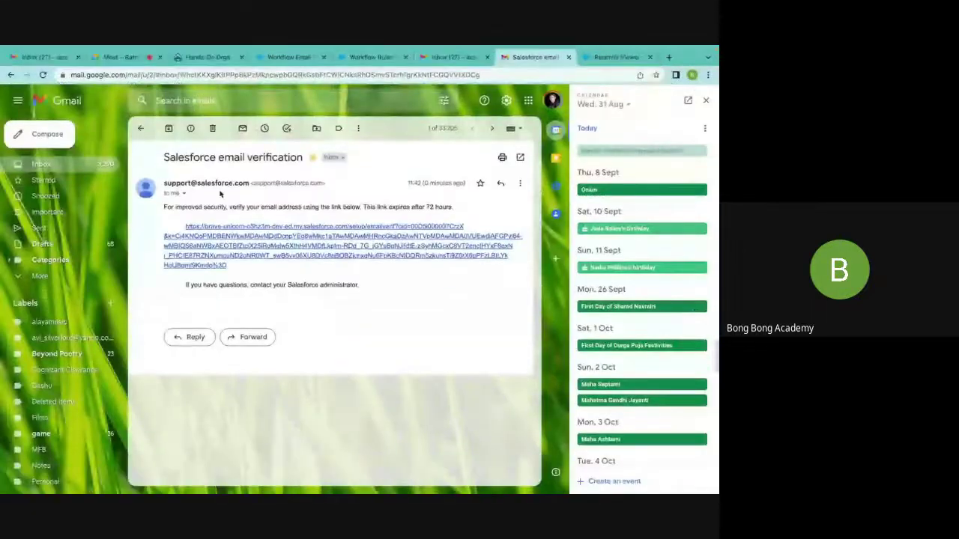
{"action": "left_click", "coordinate": [41, 165]}
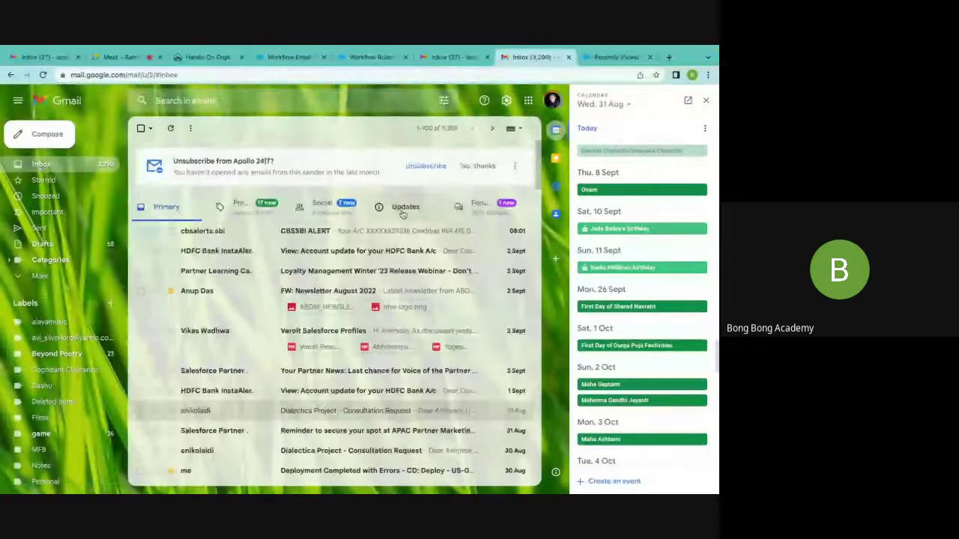
{"action": "left_click", "coordinate": [262, 210]}
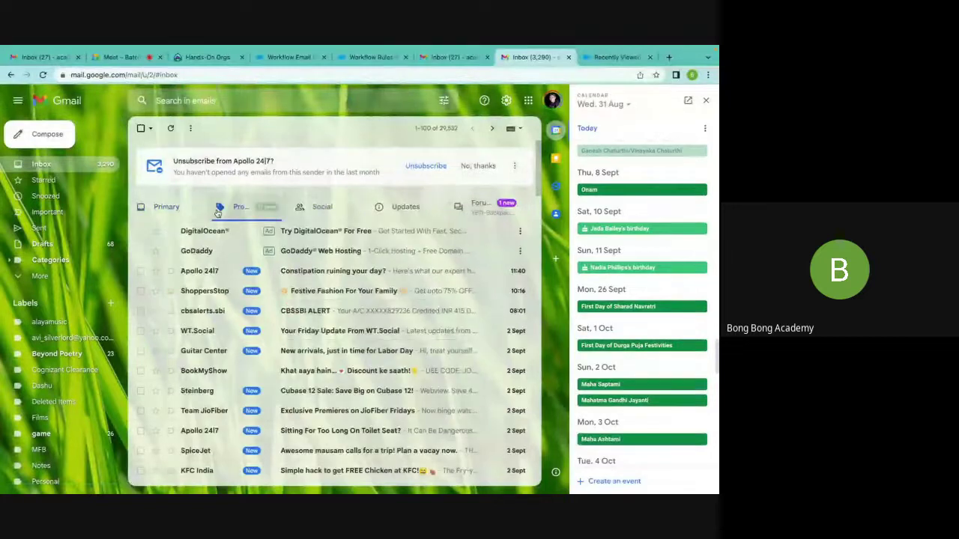
{"action": "left_click", "coordinate": [247, 209]}
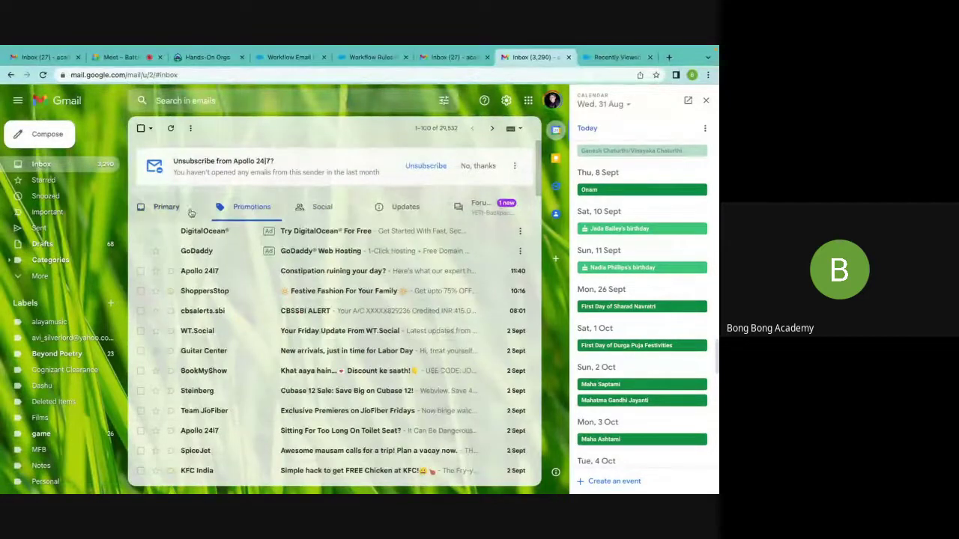
{"action": "left_click", "coordinate": [247, 210]}
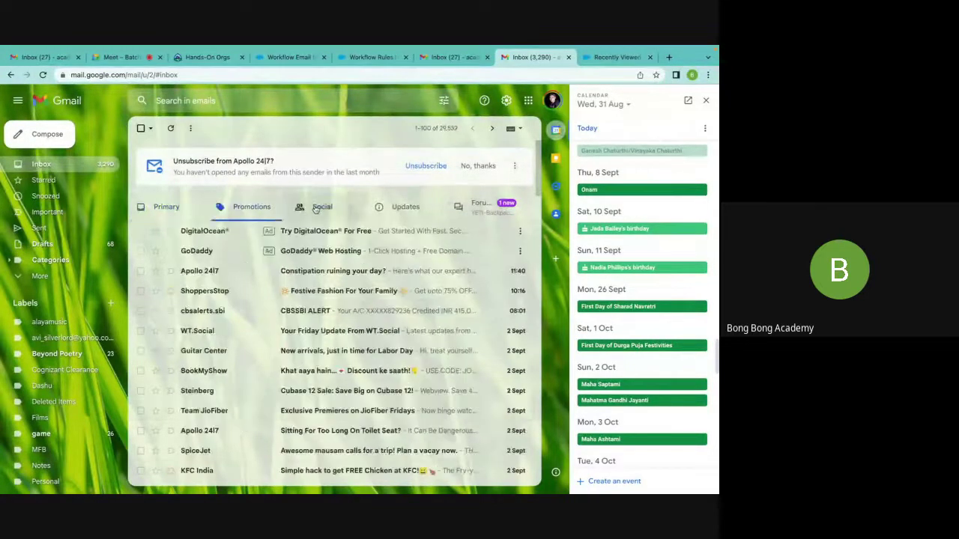
{"action": "left_click", "coordinate": [322, 207]}
{"action": "left_click", "coordinate": [405, 208]}
{"action": "left_click", "coordinate": [472, 212]}
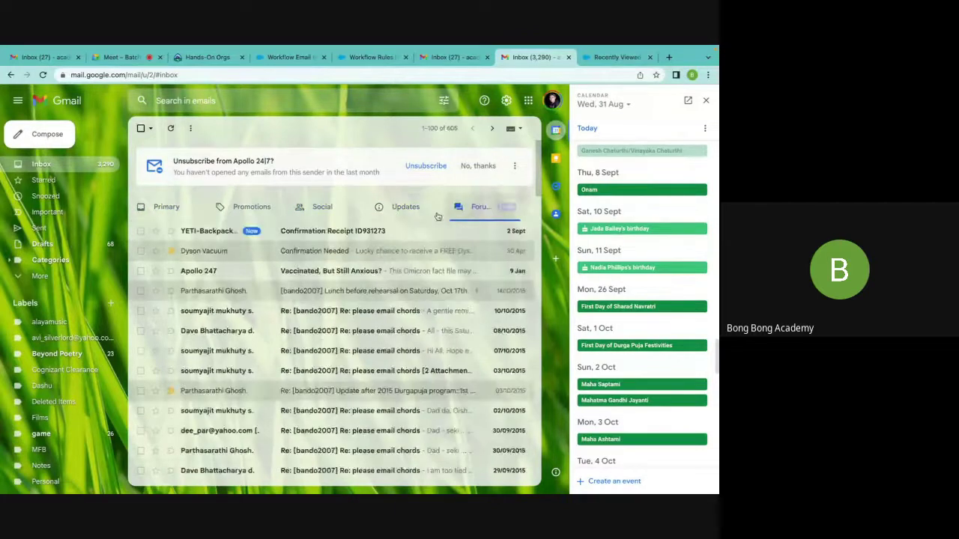
{"action": "left_click", "coordinate": [339, 252]}
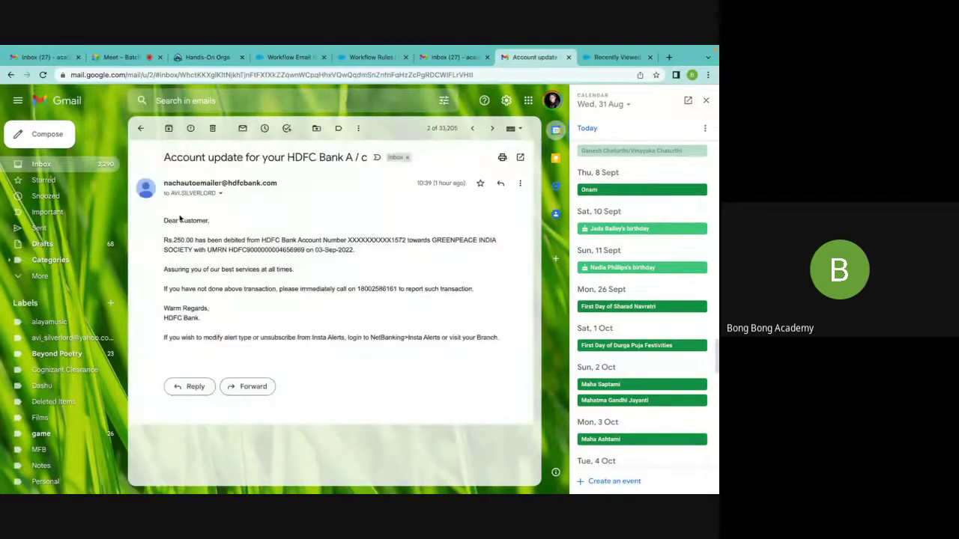
{"action": "key", "text": "u"}
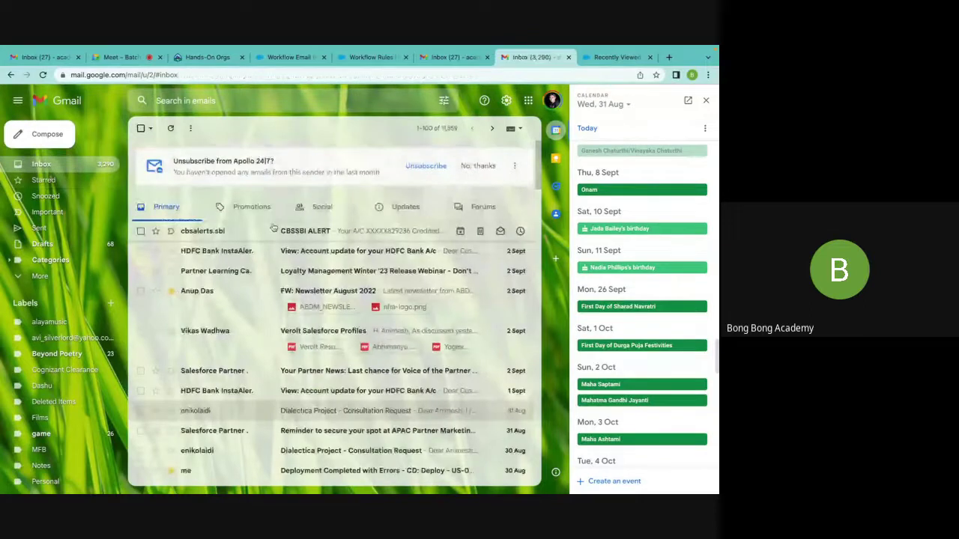
Search the mailbox for "account" and go back to the inbox
{"action": "left_click", "coordinate": [228, 101]}
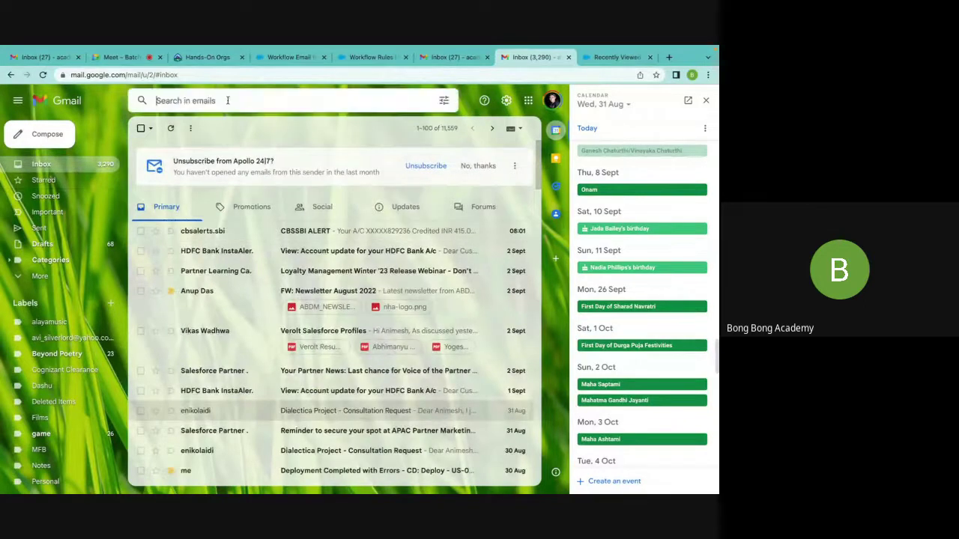
{"action": "type", "text": "account"}
{"action": "key", "text": "Return"}
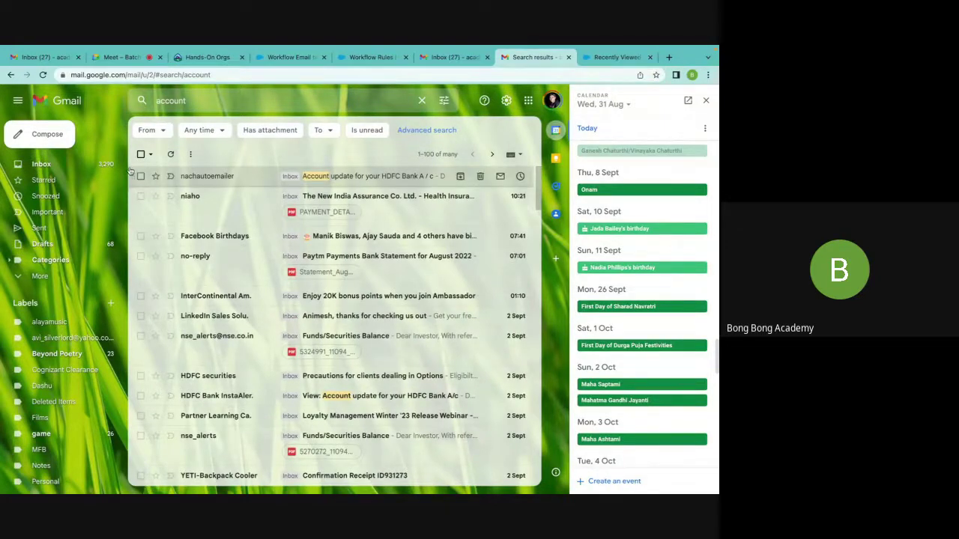
{"action": "left_click", "coordinate": [41, 164]}
Switch to Salesforce, open the Workflow Email test account and look over its additional record actions
{"action": "left_click", "coordinate": [610, 57]}
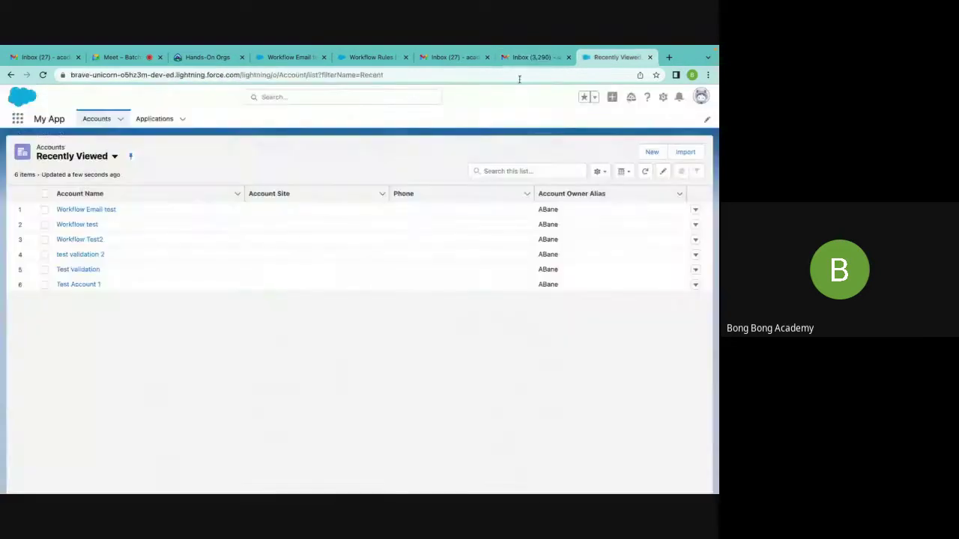
{"action": "mouse_move", "coordinate": [202, 49]}
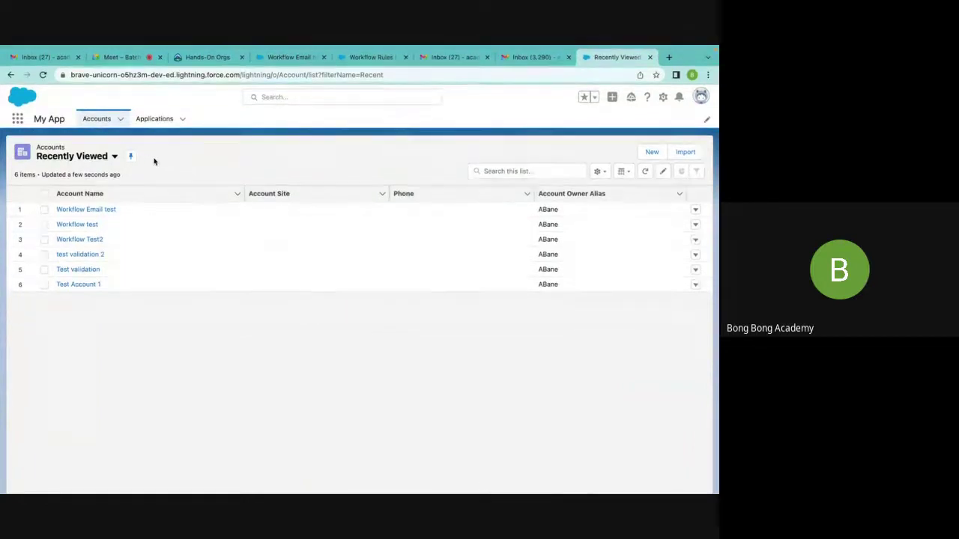
{"action": "left_click", "coordinate": [91, 213]}
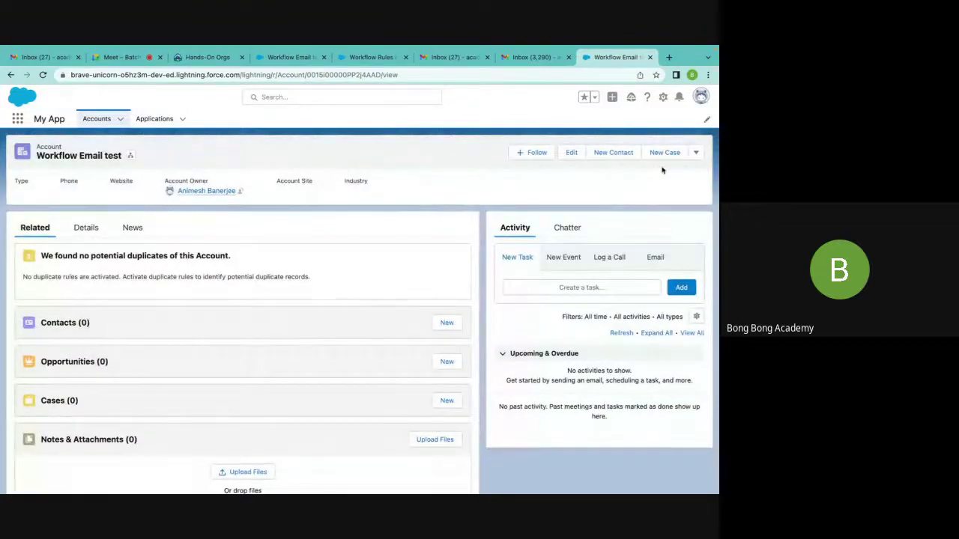
{"action": "left_click", "coordinate": [696, 153]}
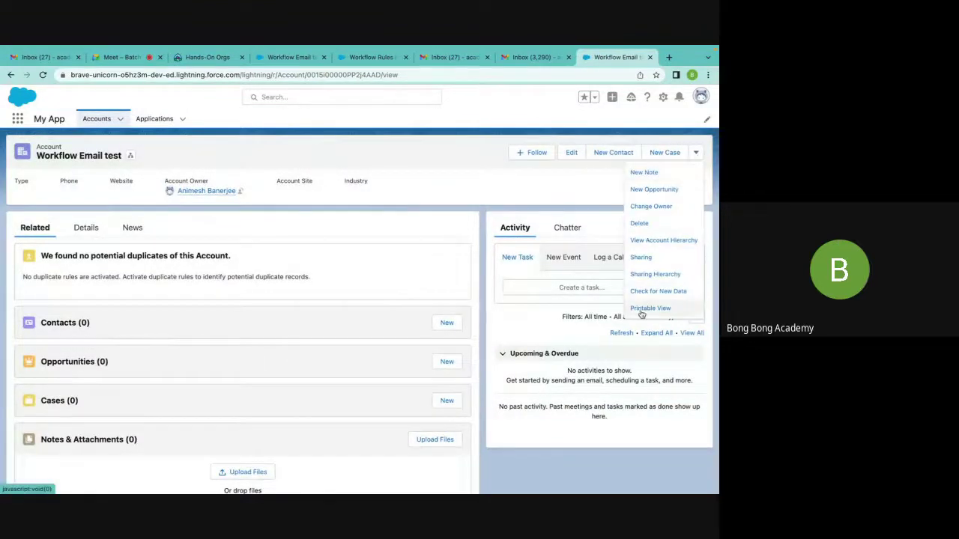
Start a new account record and name it "Workflow Email Test 2"
{"action": "left_click", "coordinate": [120, 118]}
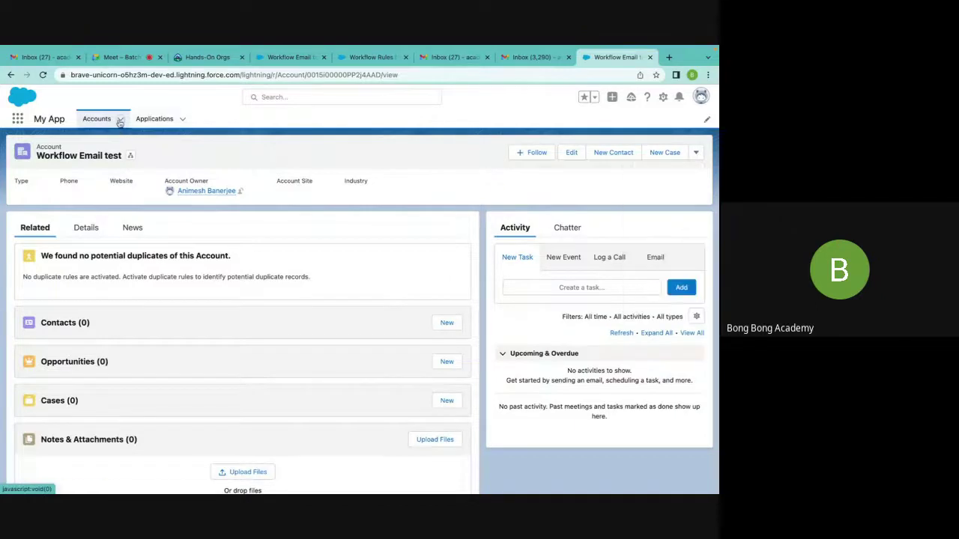
{"action": "left_click", "coordinate": [140, 143]}
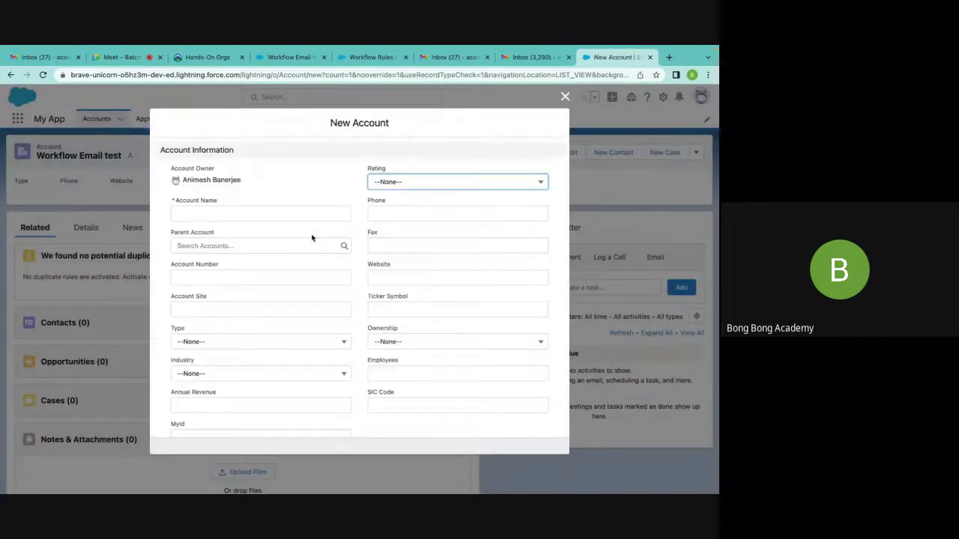
{"action": "left_click", "coordinate": [238, 209]}
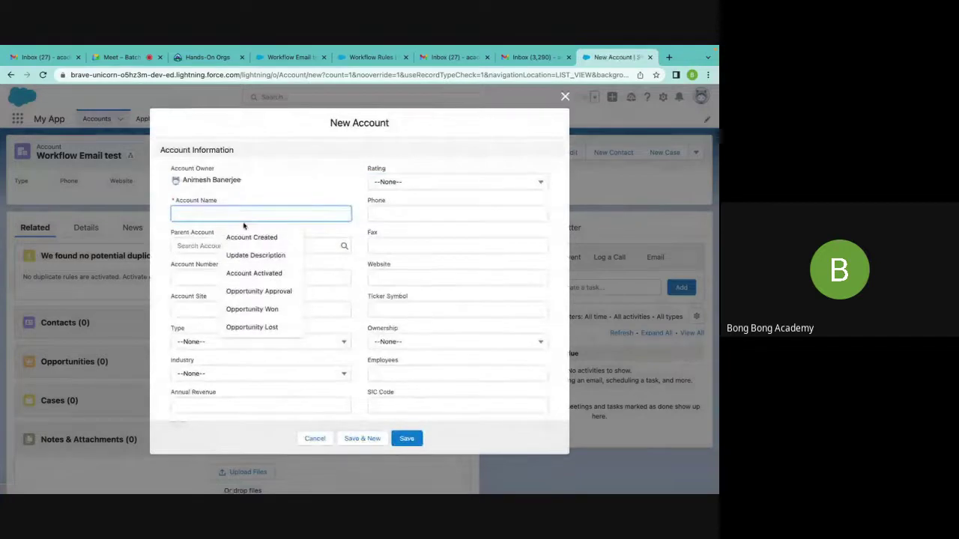
{"action": "type", "text": "Wor"}
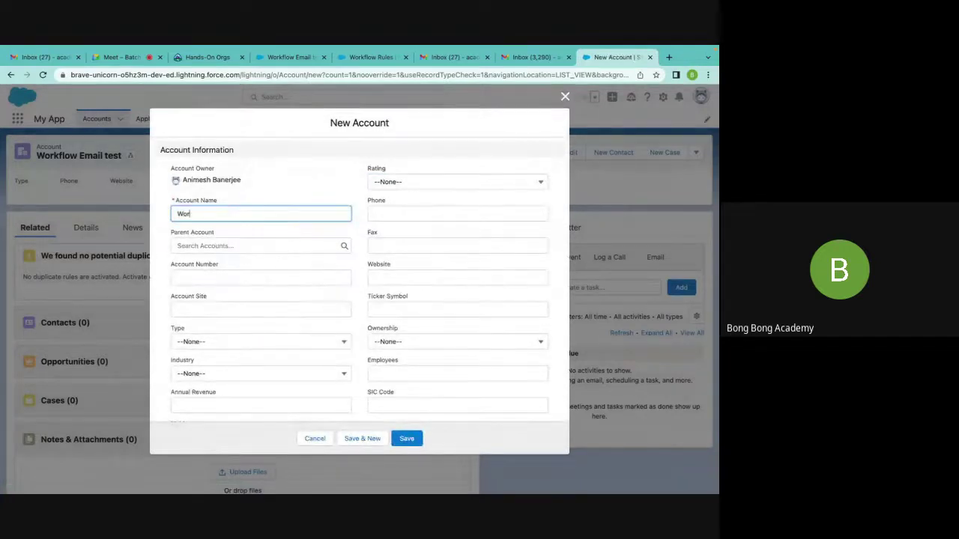
{"action": "type", "text": "kflow Email Test 2"}
{"action": "scroll", "coordinate": [257, 334], "scroll_direction": "down", "scroll_amount": 10}
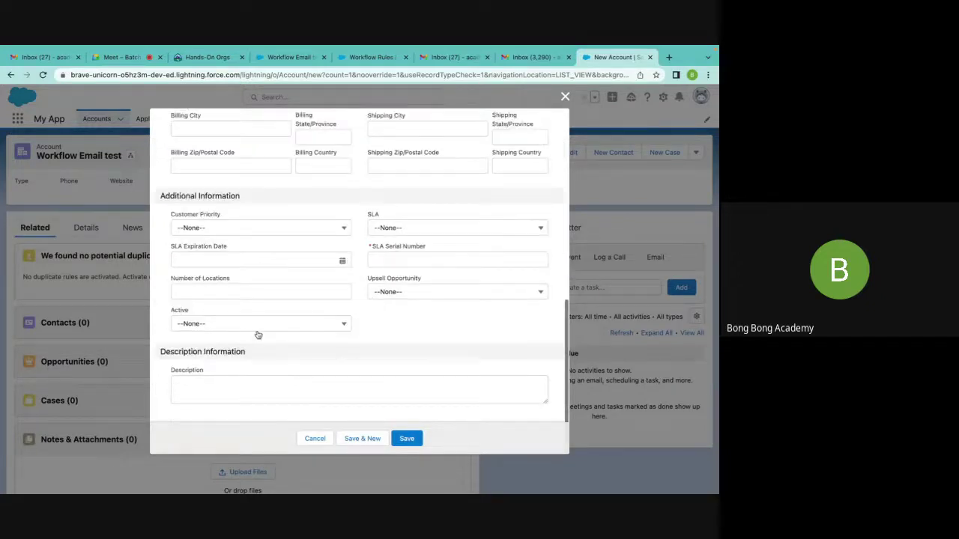
Set Active to Yes and SLA Serial Number to 3254135, save the account and review its details
{"action": "left_click", "coordinate": [246, 324]}
{"action": "left_click", "coordinate": [225, 378]}
{"action": "left_click", "coordinate": [407, 438]}
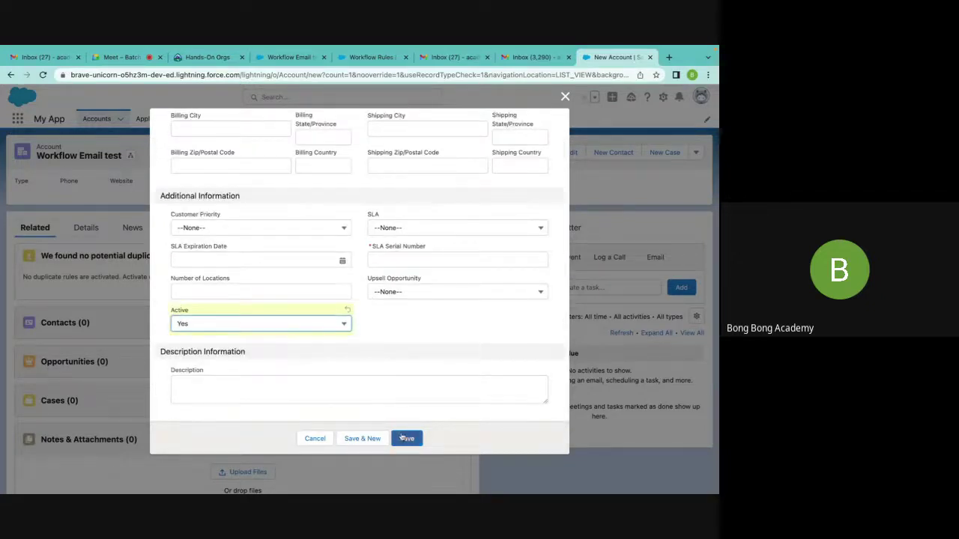
{"action": "left_click", "coordinate": [412, 262]}
{"action": "type", "text": "3254135"}
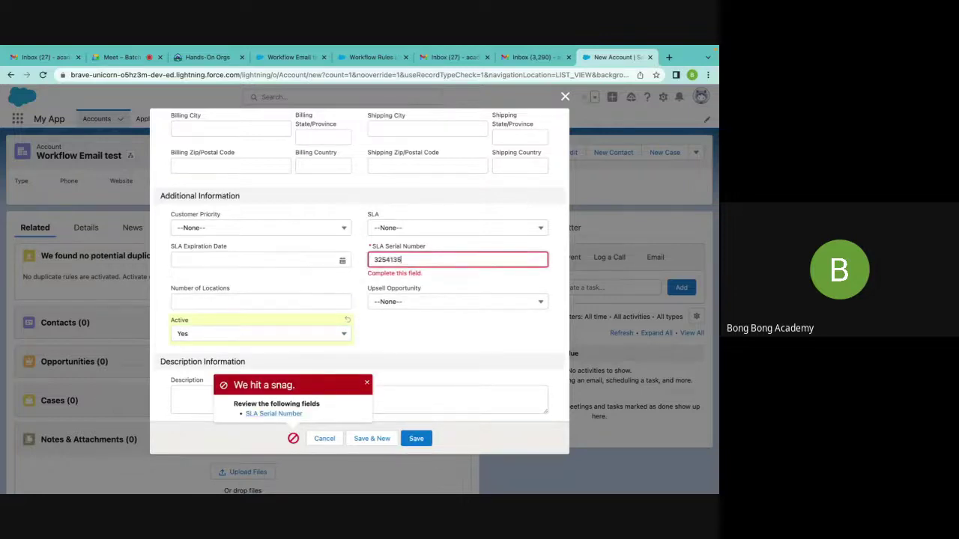
{"action": "left_click", "coordinate": [417, 442]}
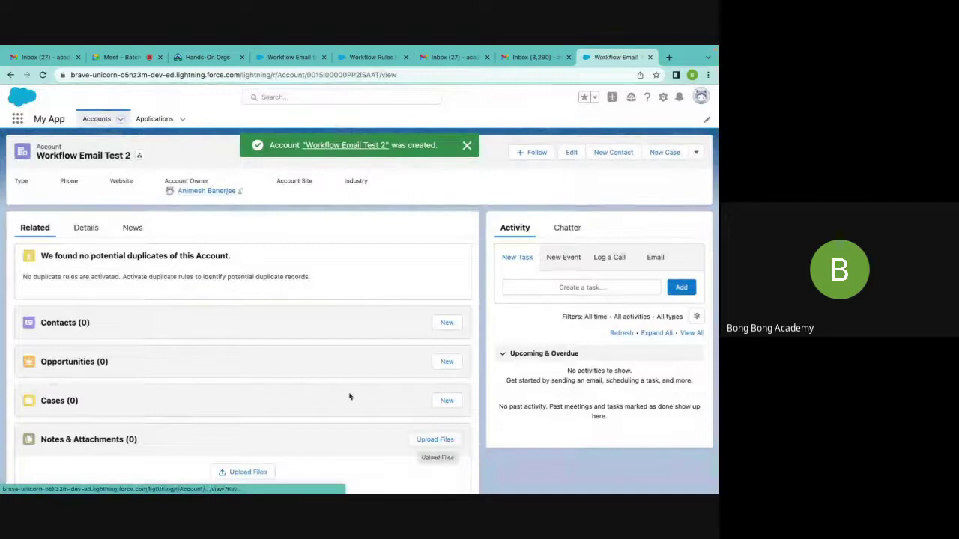
{"action": "left_click", "coordinate": [85, 230]}
{"action": "scroll", "coordinate": [165, 293], "scroll_direction": "down", "scroll_amount": 5}
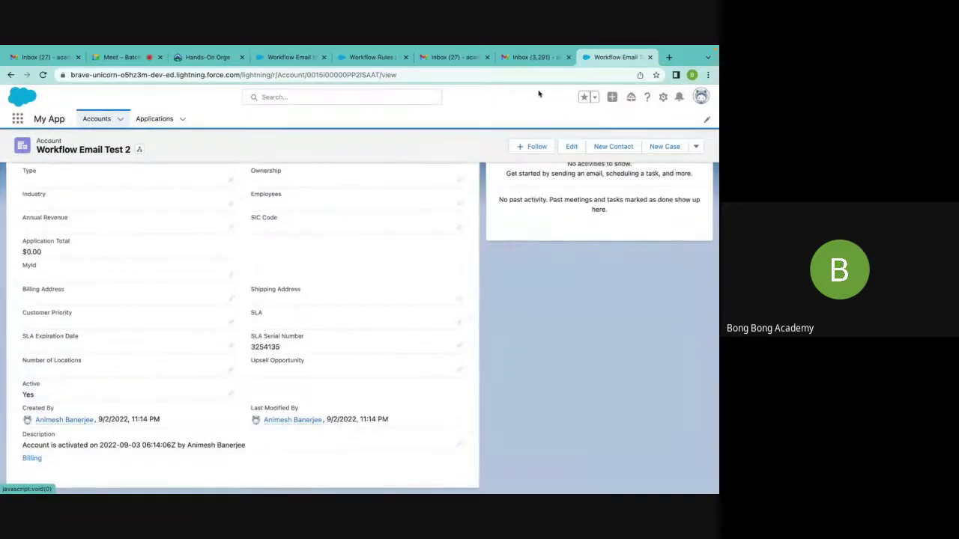
Switch to Gmail, open the "Workflow Email Test 2 Activated" email, mark it as safe and check the account name in its body
{"action": "left_click", "coordinate": [529, 57]}
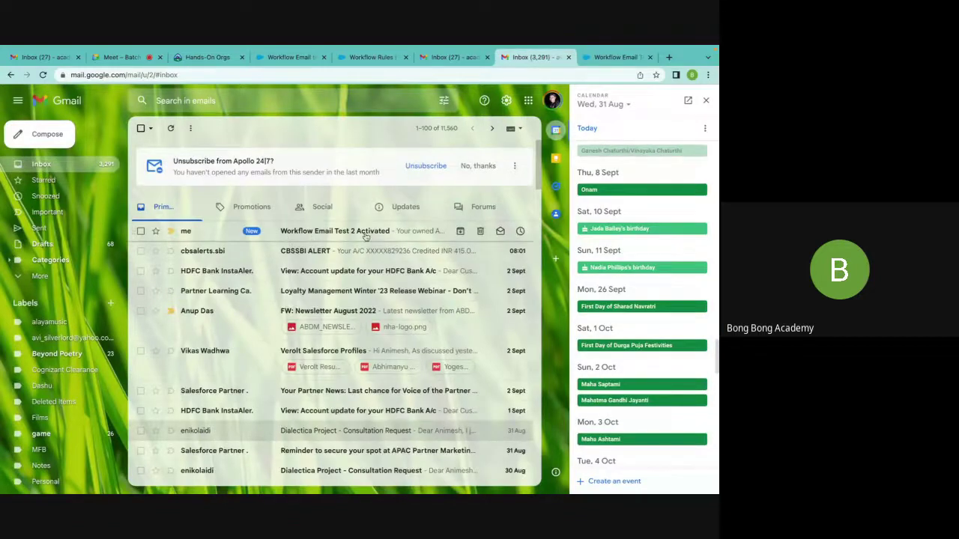
{"action": "left_click", "coordinate": [338, 233]}
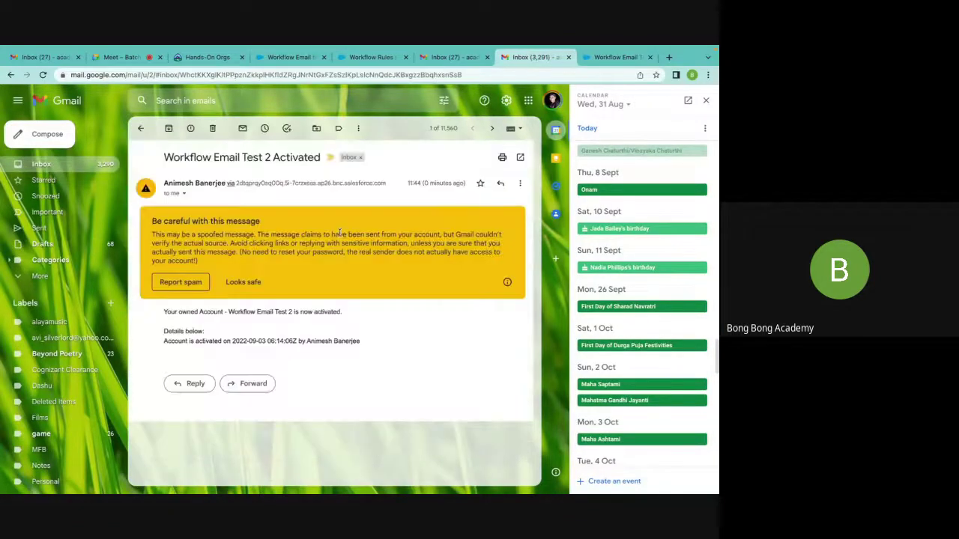
{"action": "left_click", "coordinate": [232, 283]}
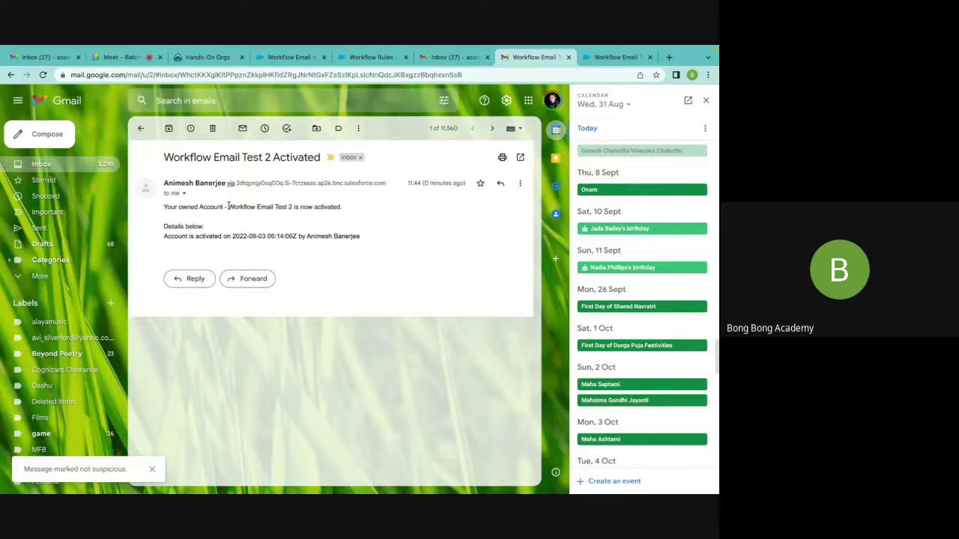
{"action": "left_click_drag", "start_coordinate": [228, 207], "coordinate": [292, 209]}
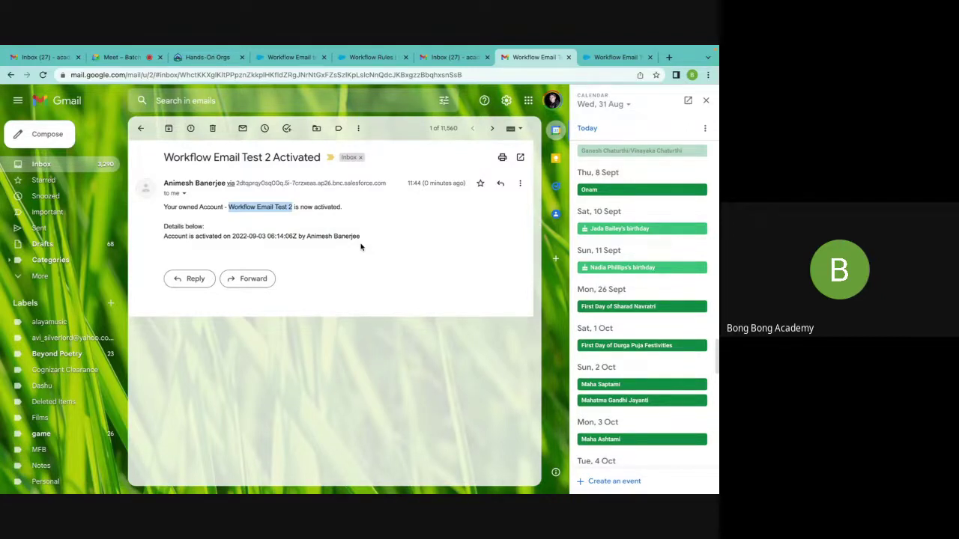
Switch to Salesforce to view the Workflow Email Test 2 account, return to the activation email in Gmail and go back to the inbox
{"action": "mouse_move", "coordinate": [517, 48]}
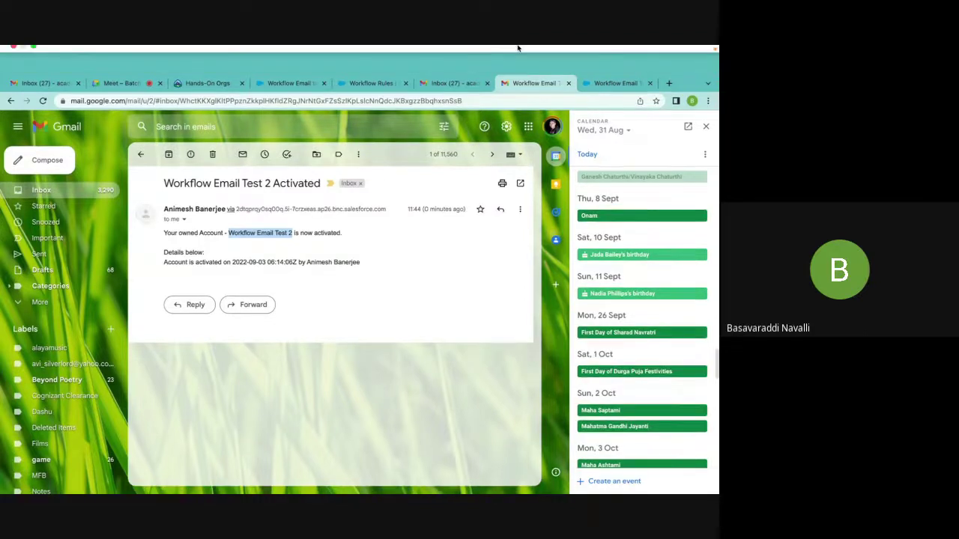
{"action": "left_click", "coordinate": [615, 83]}
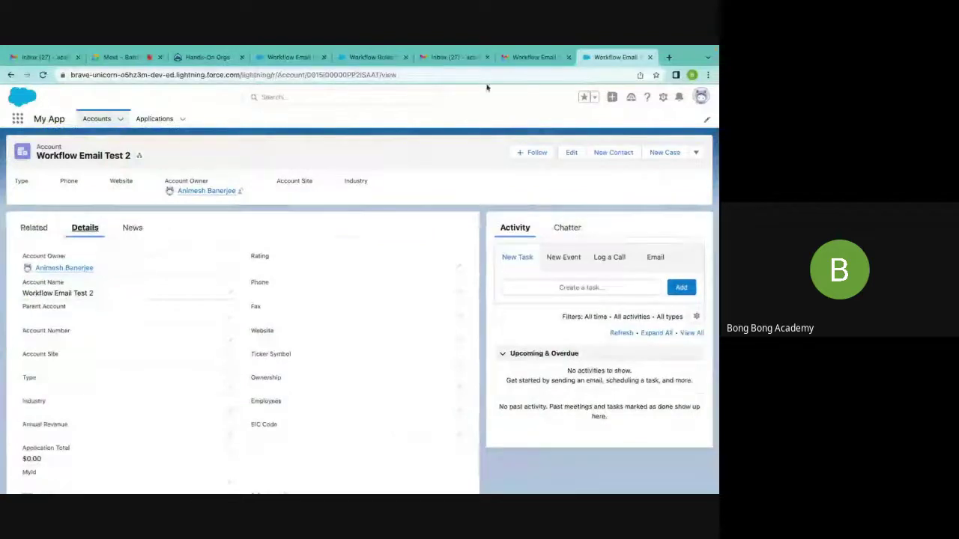
{"action": "mouse_move", "coordinate": [530, 49]}
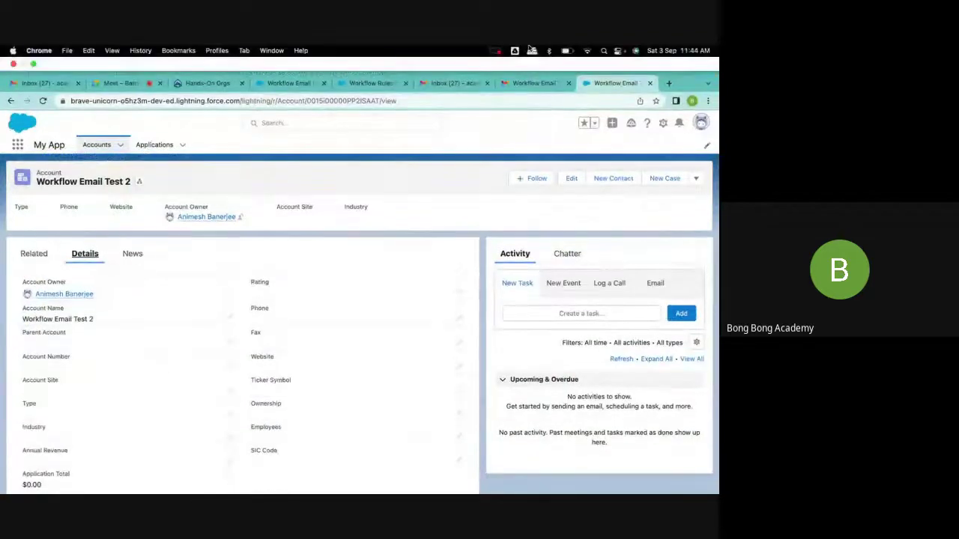
{"action": "left_click", "coordinate": [524, 85]}
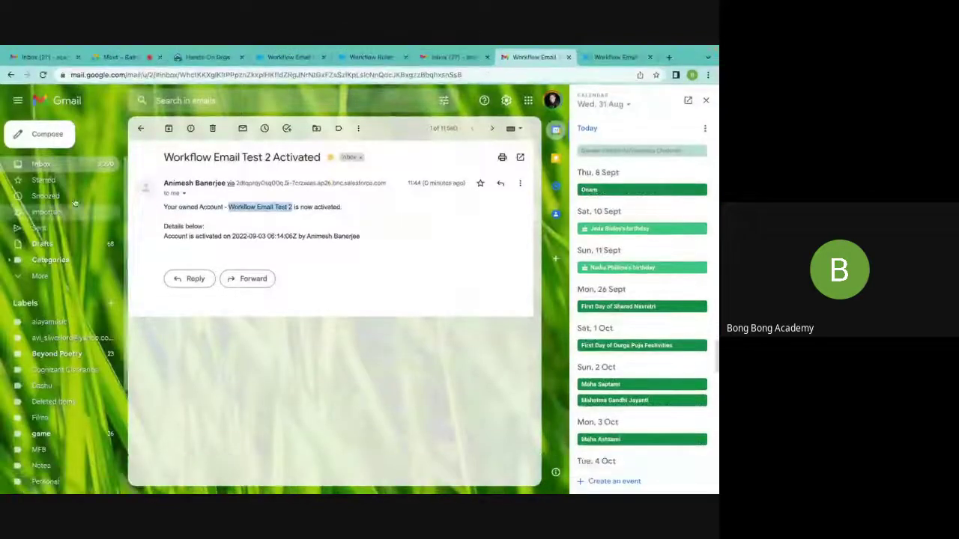
{"action": "left_click", "coordinate": [42, 164]}
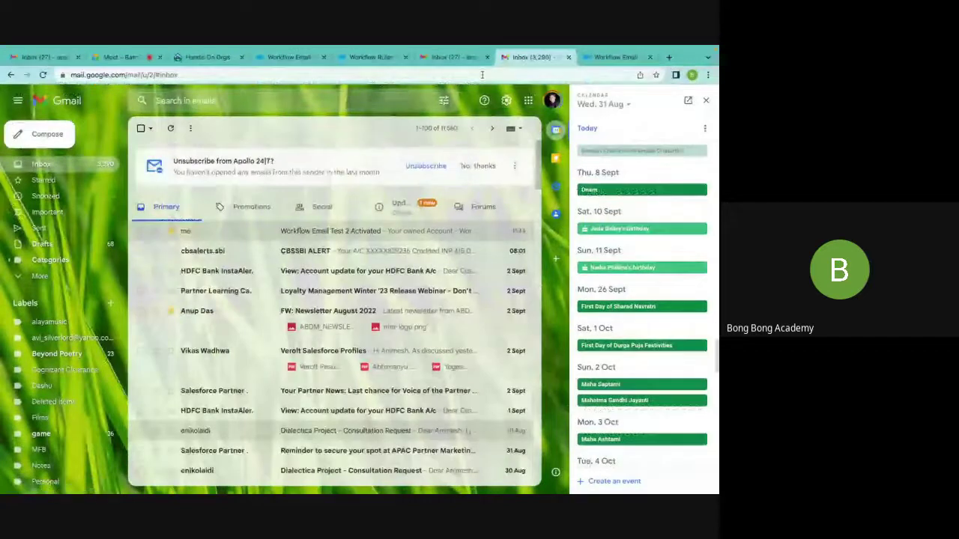
{"action": "left_click", "coordinate": [450, 58]}
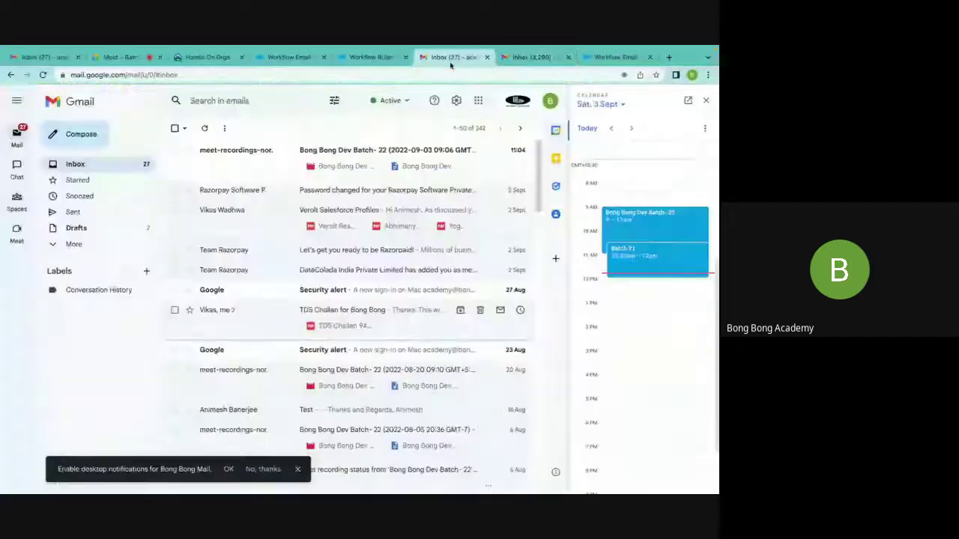
Review the Account Activated rule's workflow actions in Salesforce Setup, switch to Google Meet and stop presenting the screen
{"action": "left_click", "coordinate": [367, 57]}
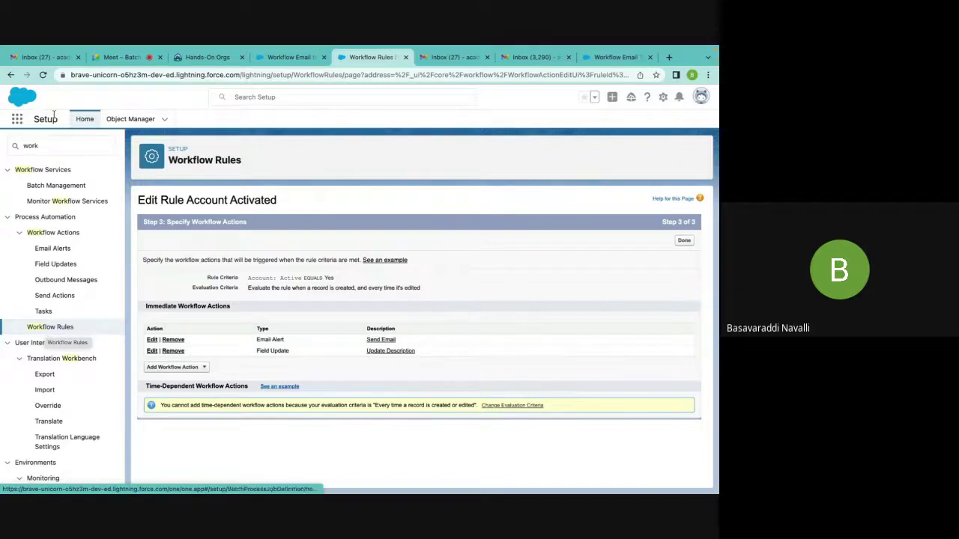
{"action": "left_click", "coordinate": [114, 58]}
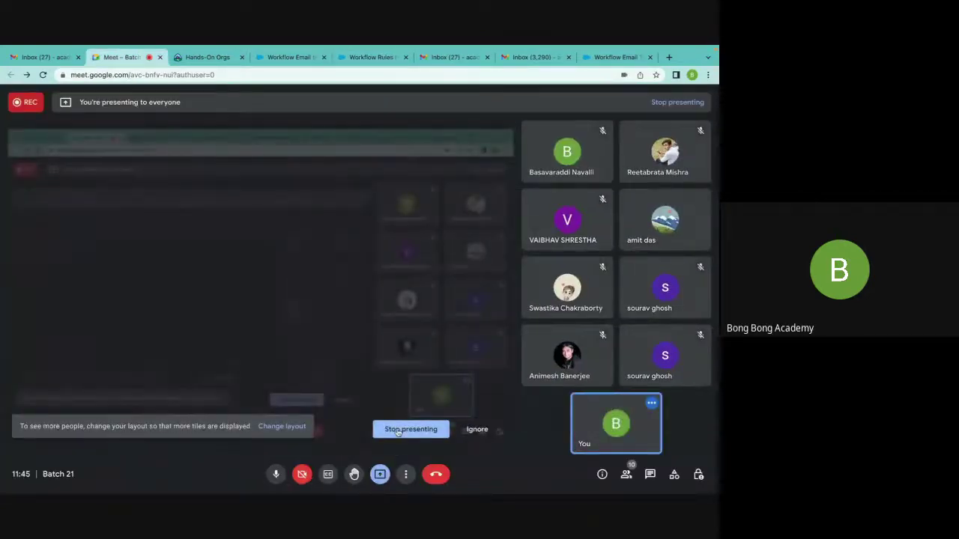
{"action": "left_click", "coordinate": [411, 429]}
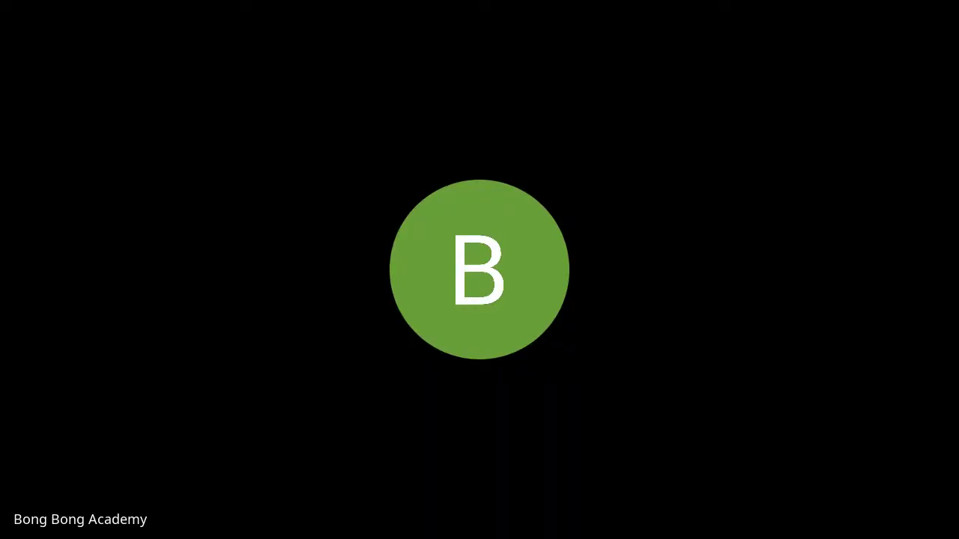